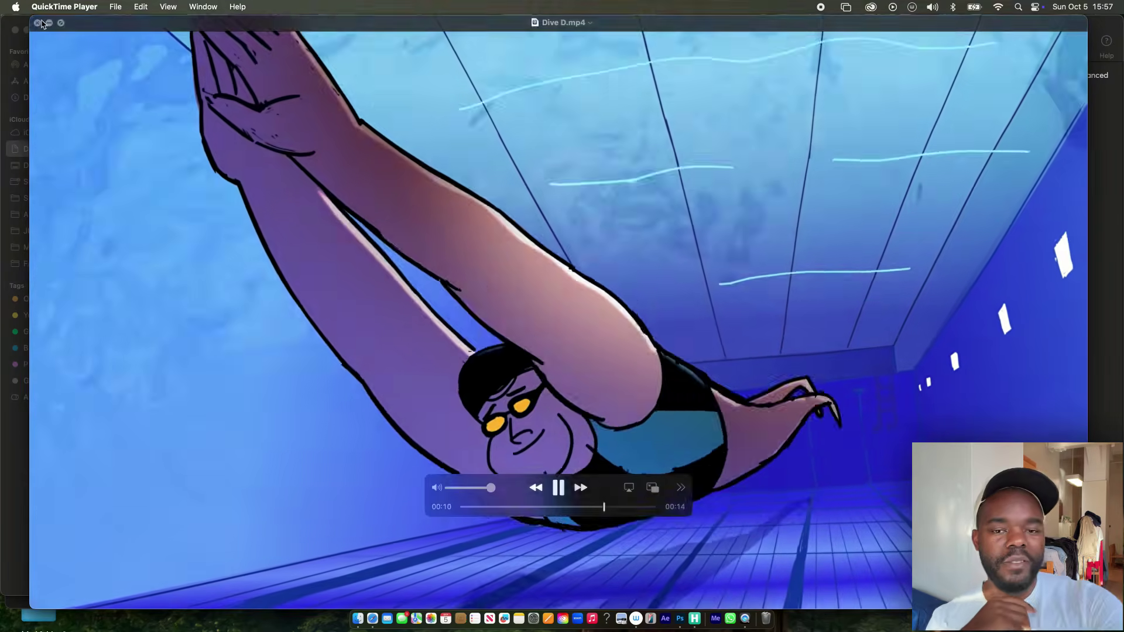
# Step: Close the Dive D.mp4 video, play part of Run 02.mp4 from the TUTORIALS folder, and close it
pyautogui.click(38, 23)
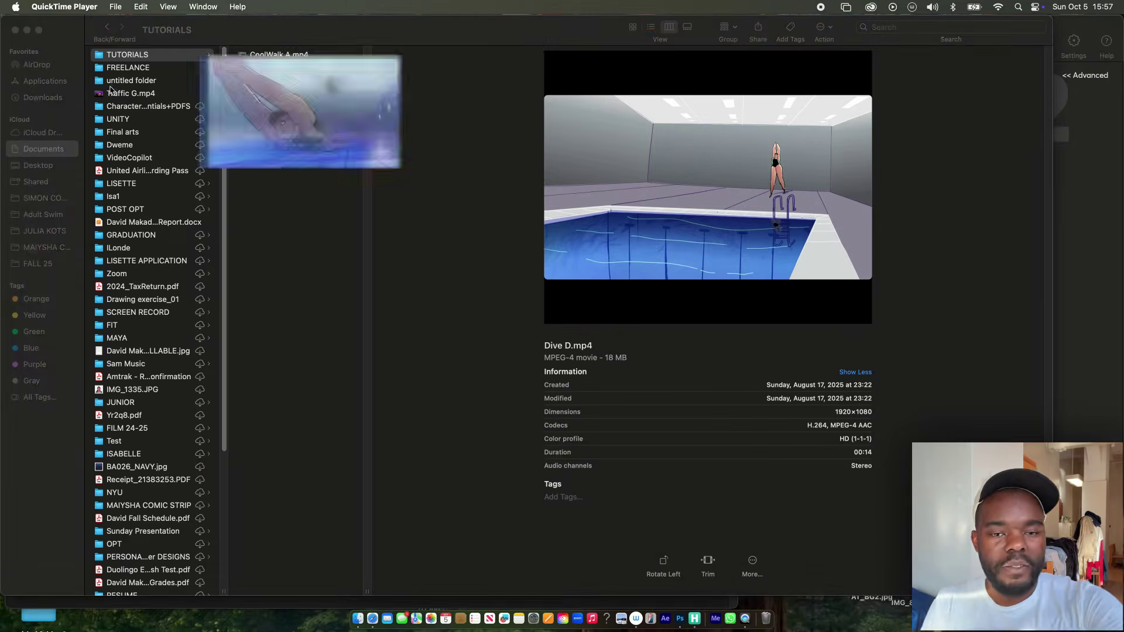
pyautogui.click(275, 71)
pyautogui.doubleClick(287, 82)
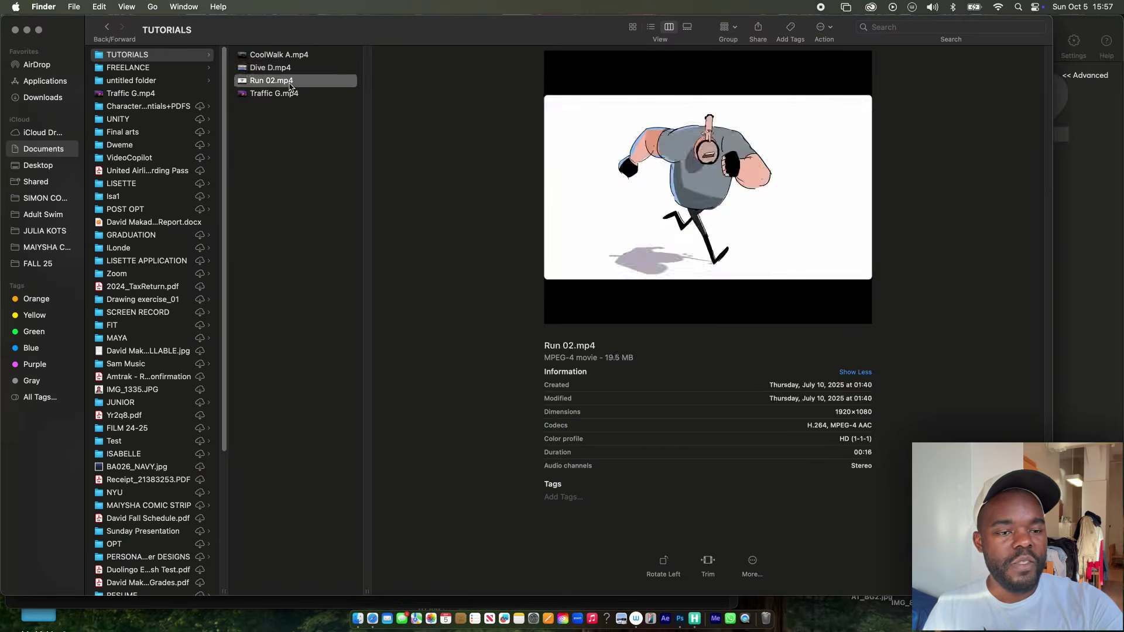
pyautogui.press('space')
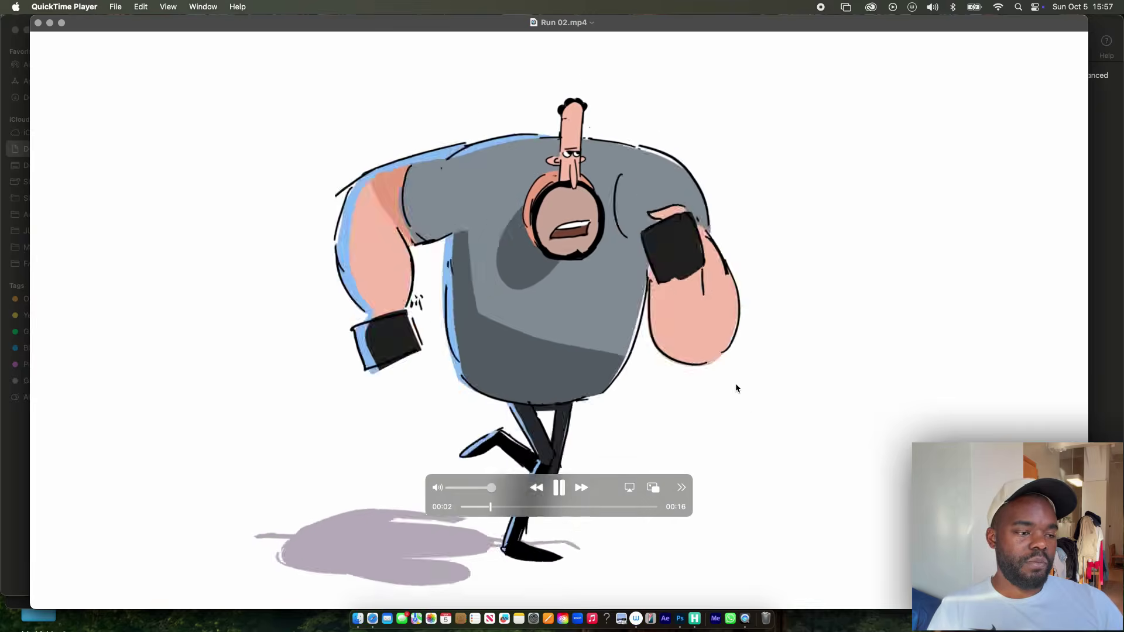
pyautogui.press('space')
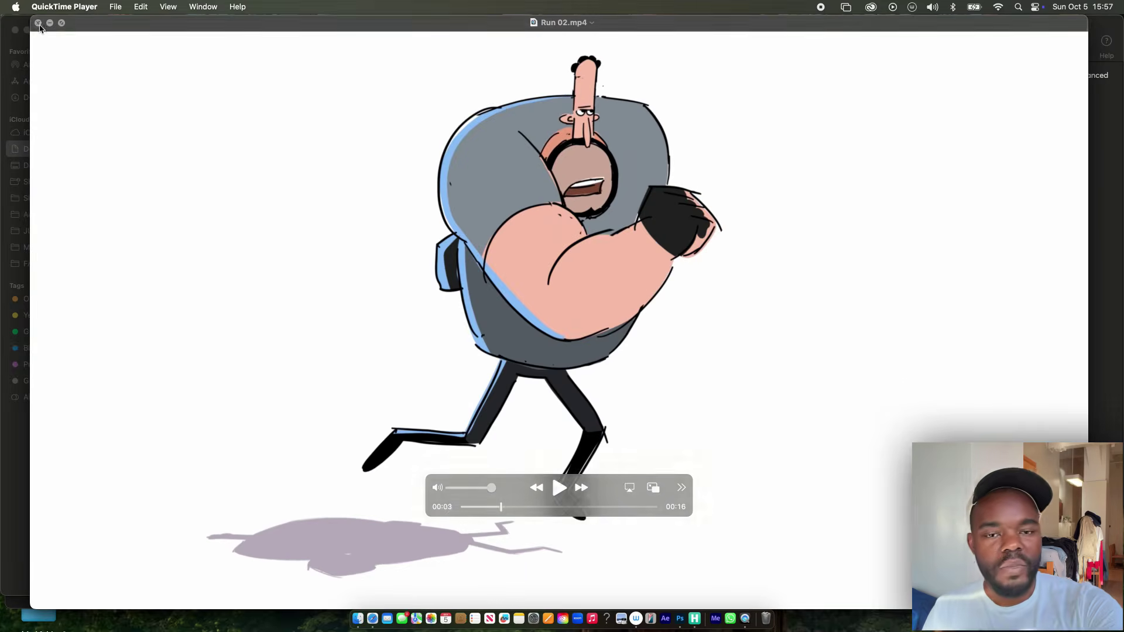
pyautogui.click(39, 26)
# Step: Play Traffic G.mp4 from the TUTORIALS folder, pause it, go back to about the 7-second mark, and close it
pyautogui.click(278, 93)
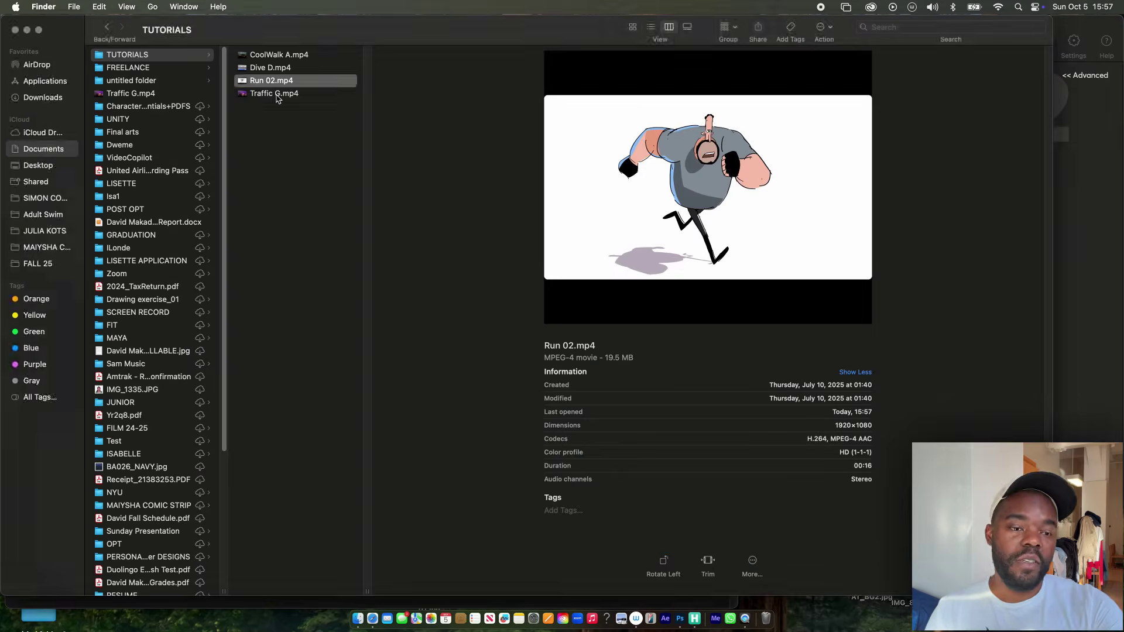
pyautogui.doubleClick(307, 95)
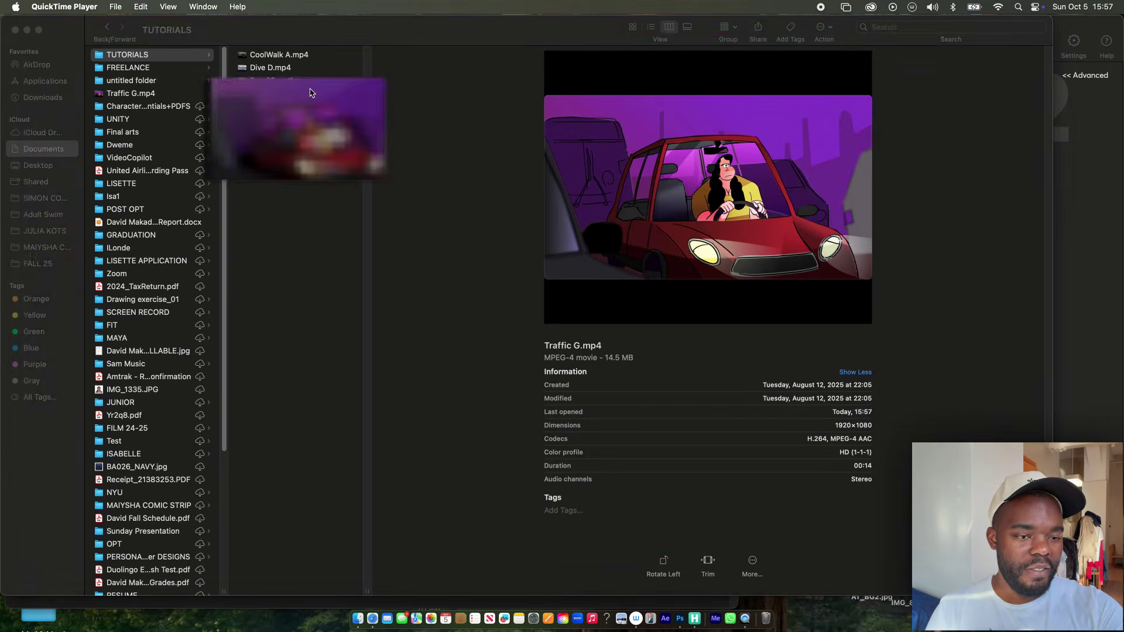
pyautogui.press('space')
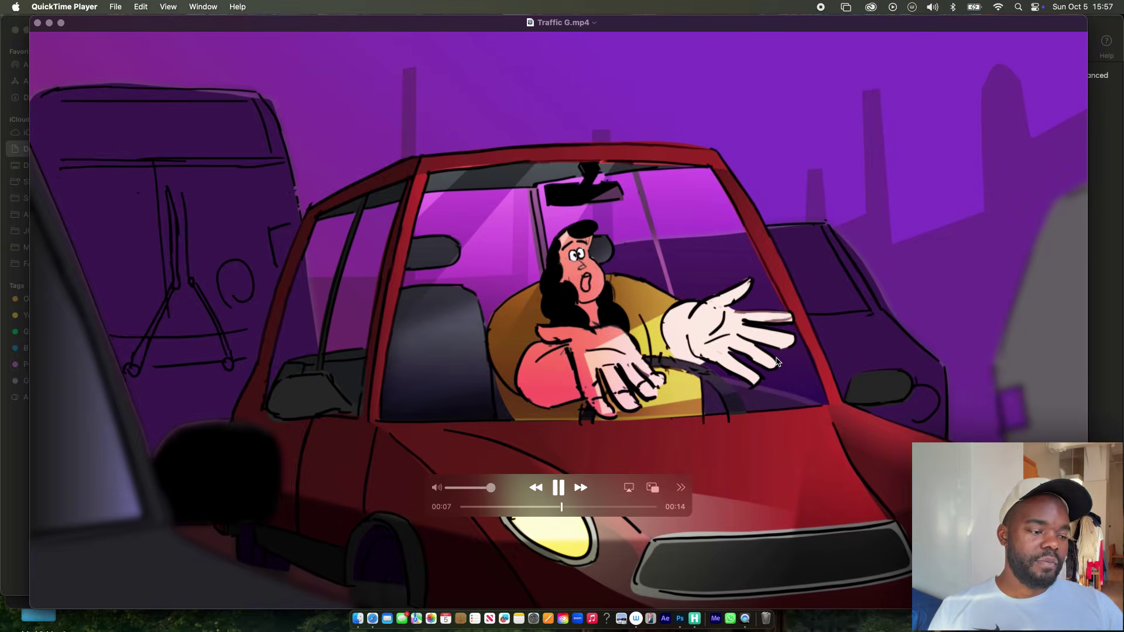
pyautogui.click(555, 490)
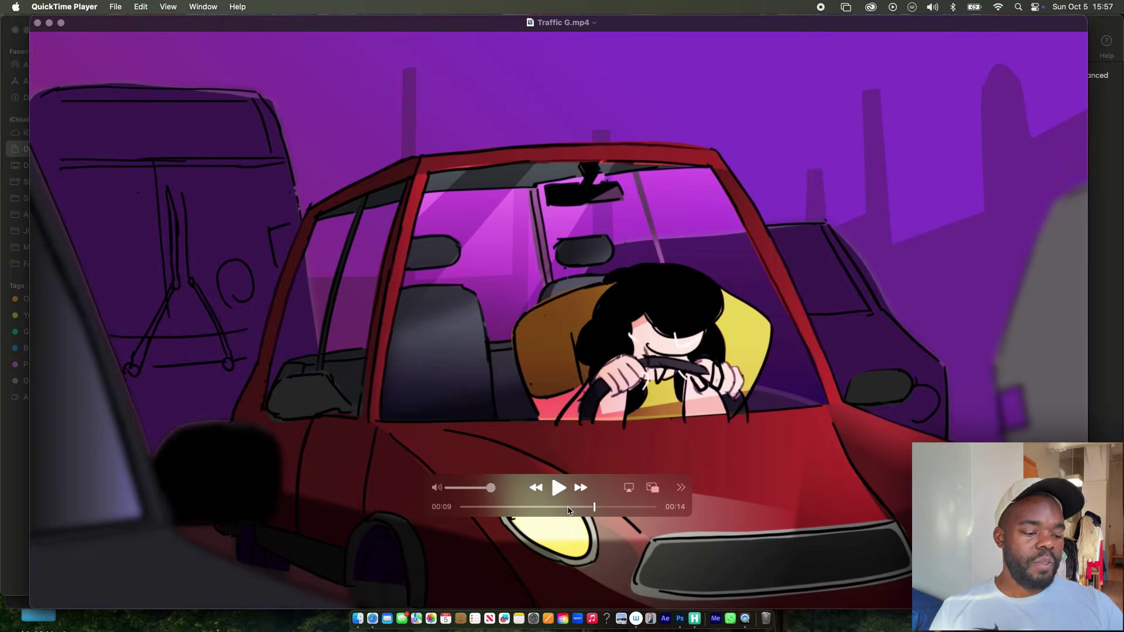
pyautogui.click(563, 507)
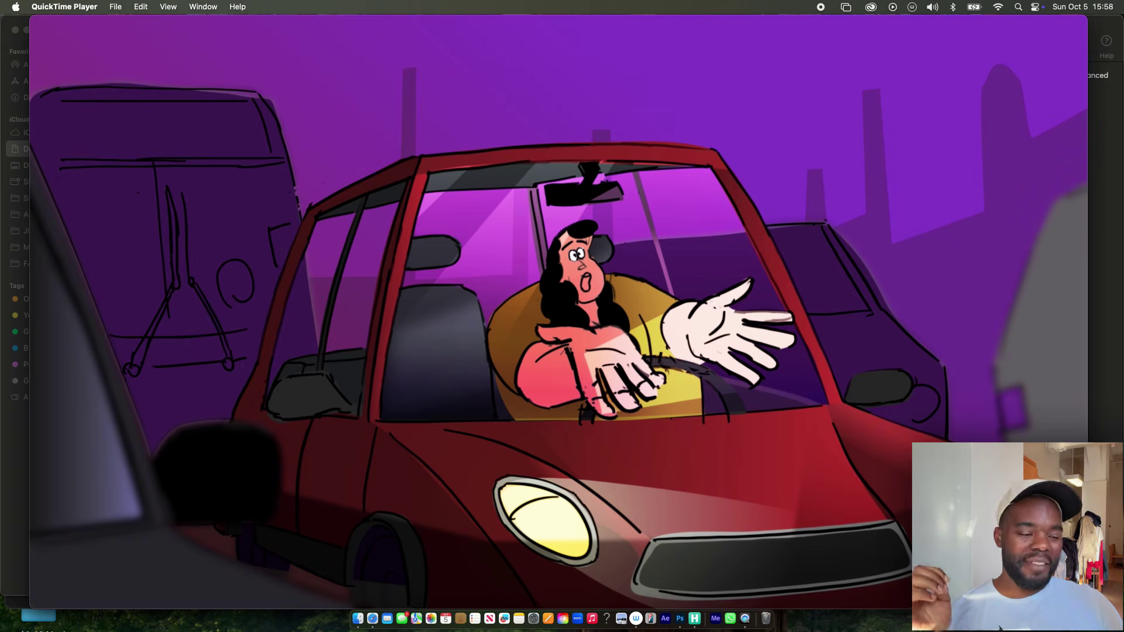
pyautogui.click(36, 22)
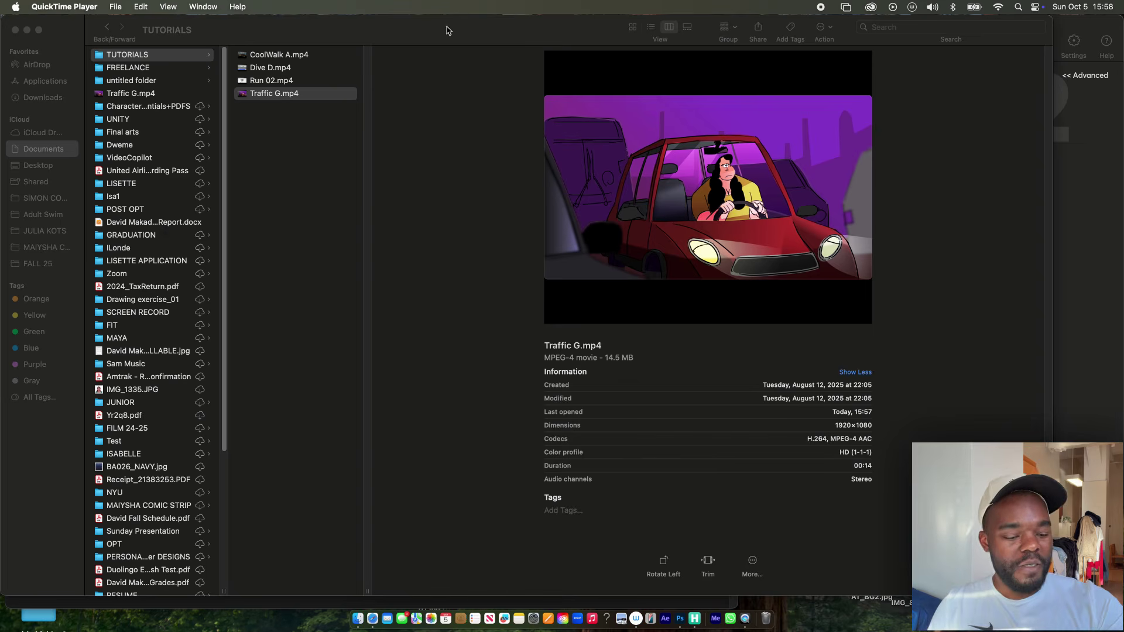
# Step: Switch to Safari and search Google for "toonboom harmony"
pyautogui.click(372, 618)
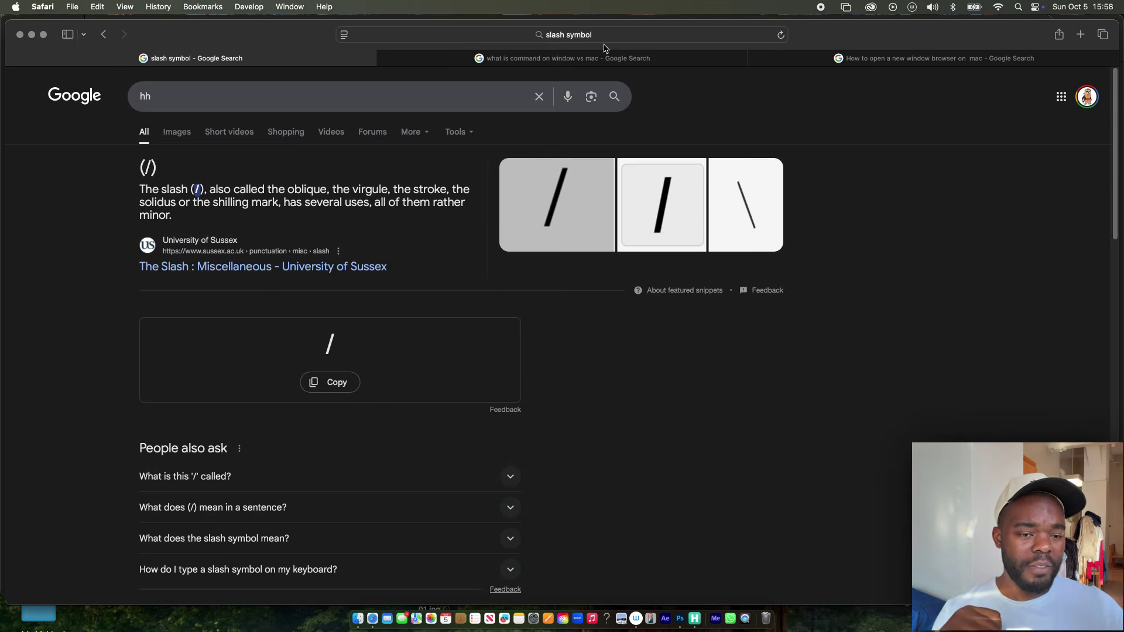
pyautogui.click(539, 97)
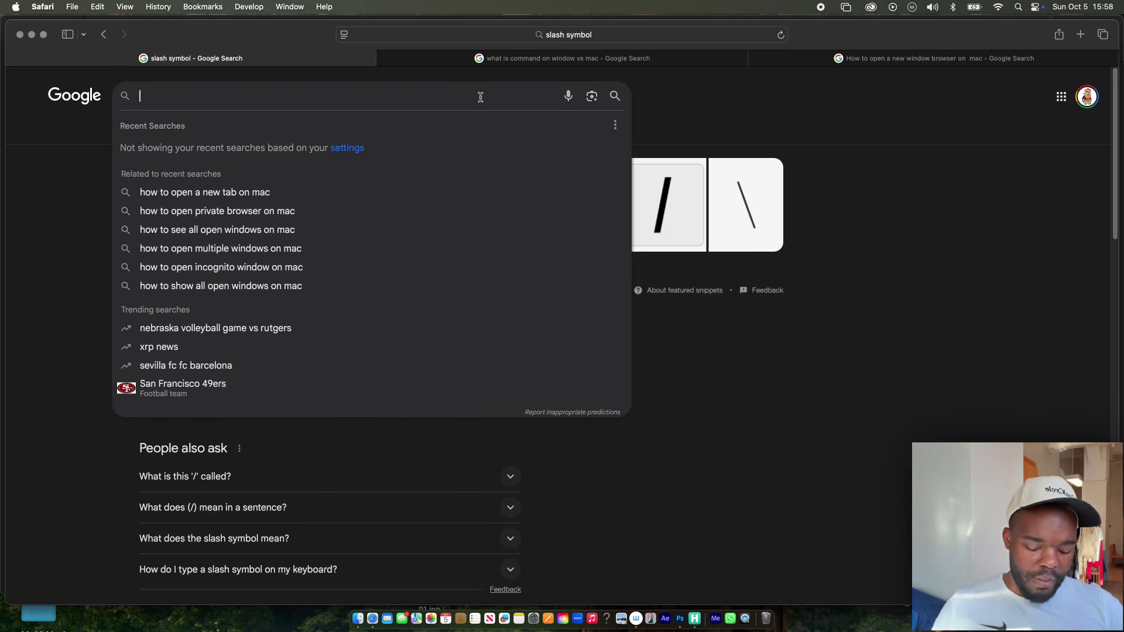
pyautogui.write('Toon')
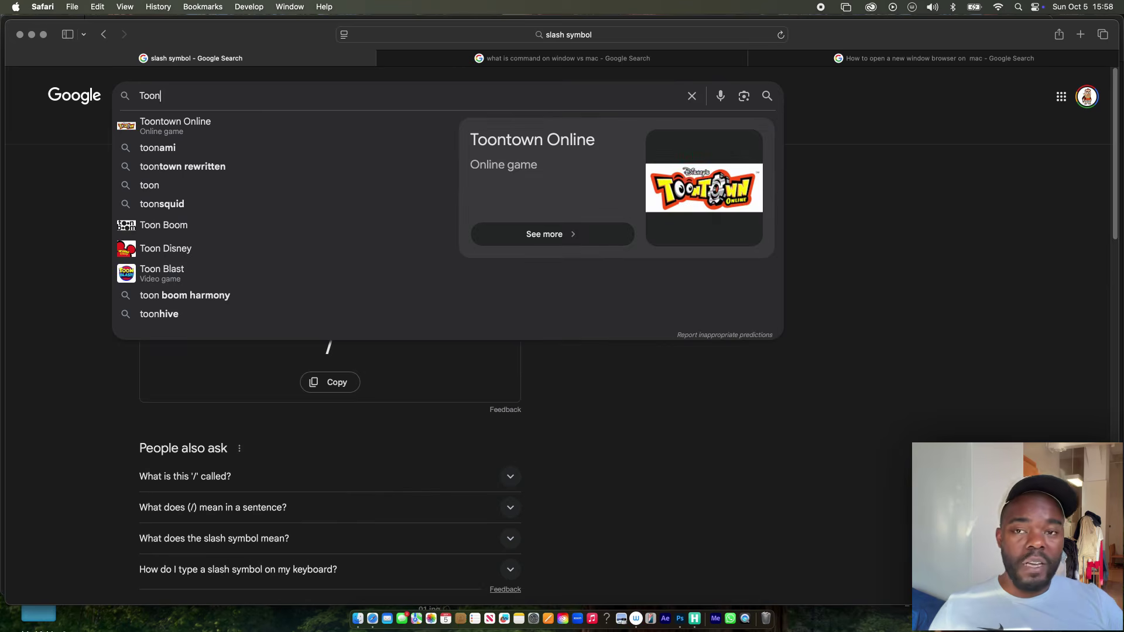
pyautogui.write('boom')
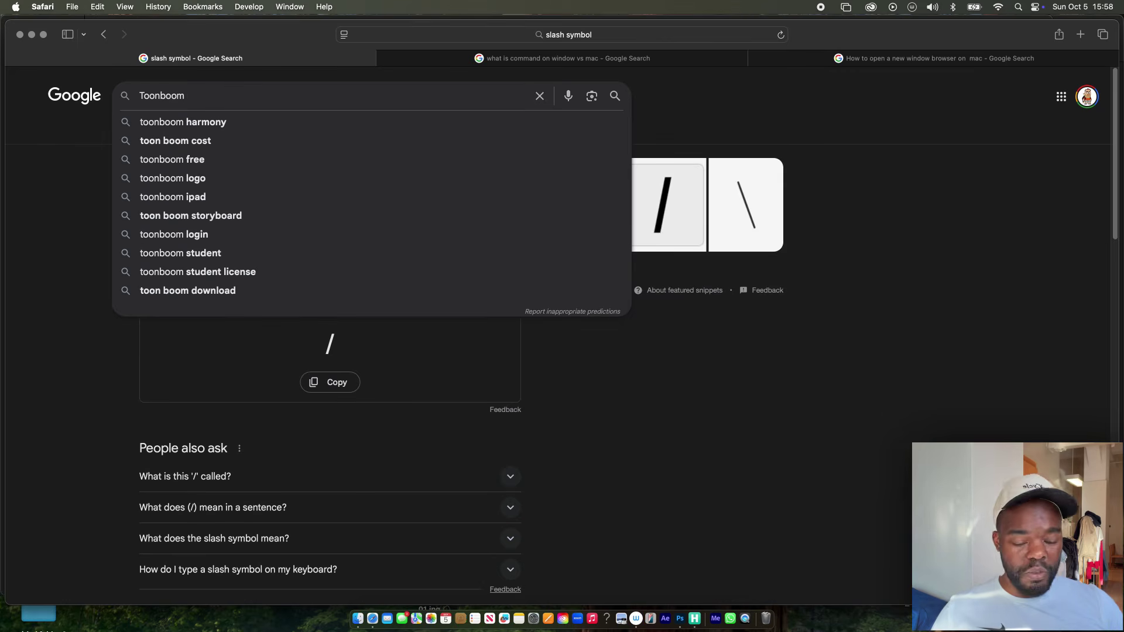
pyautogui.press('Down')
pyautogui.press('Return')
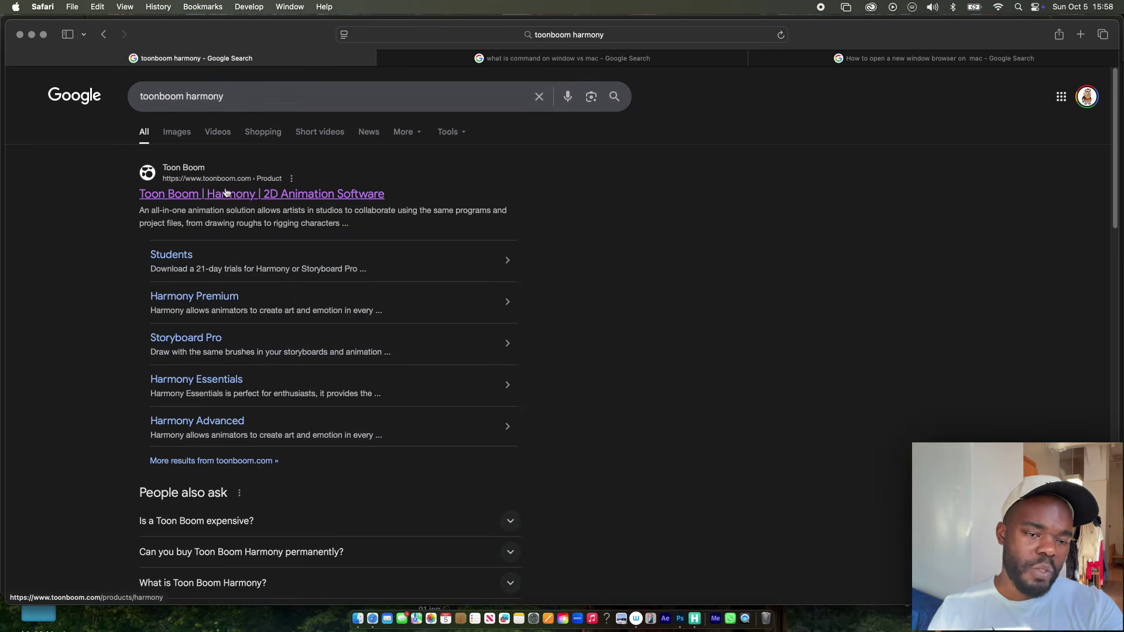
# Step: Go from Toon Boom's Harmony product page to its online store, resize the browser window, and review the Harmony plans
pyautogui.click(280, 196)
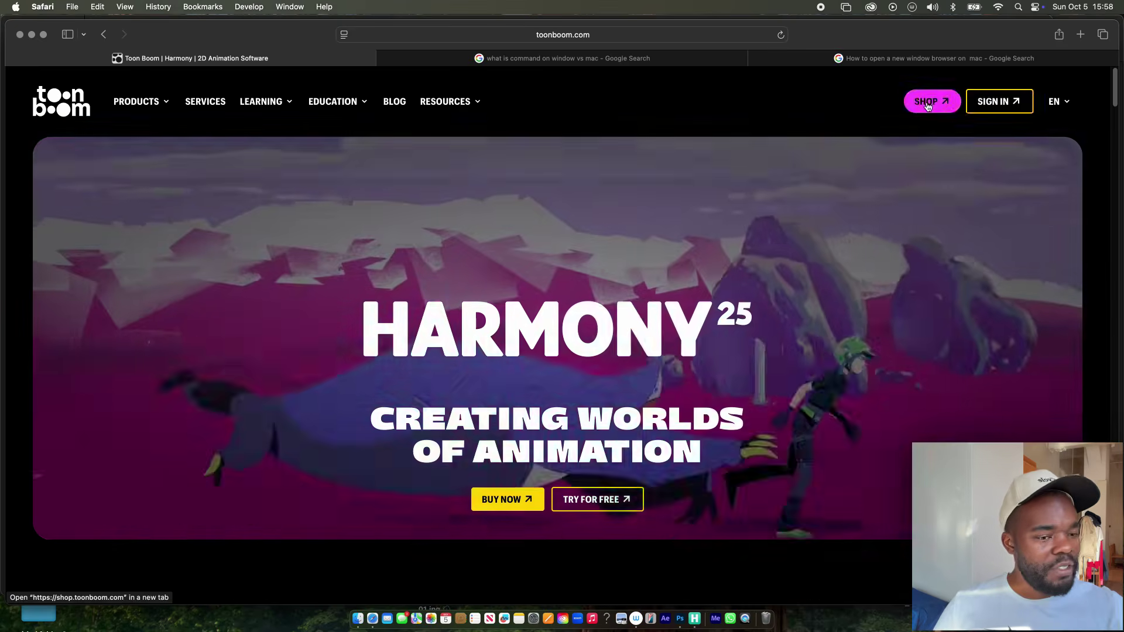
pyautogui.click(931, 102)
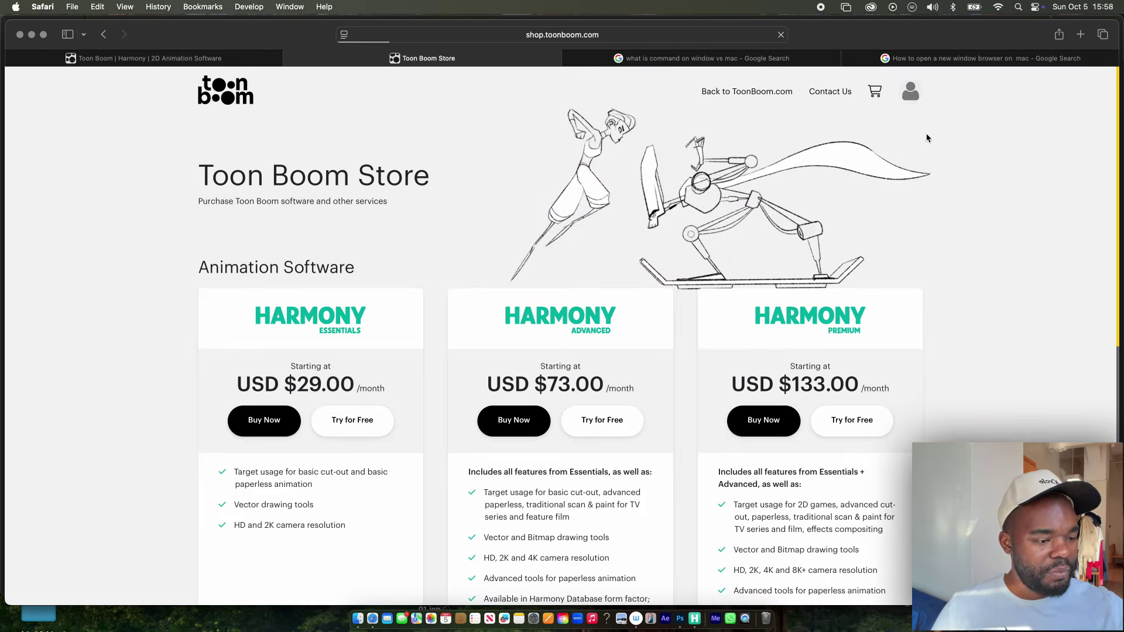
pyautogui.doubleClick(1002, 36)
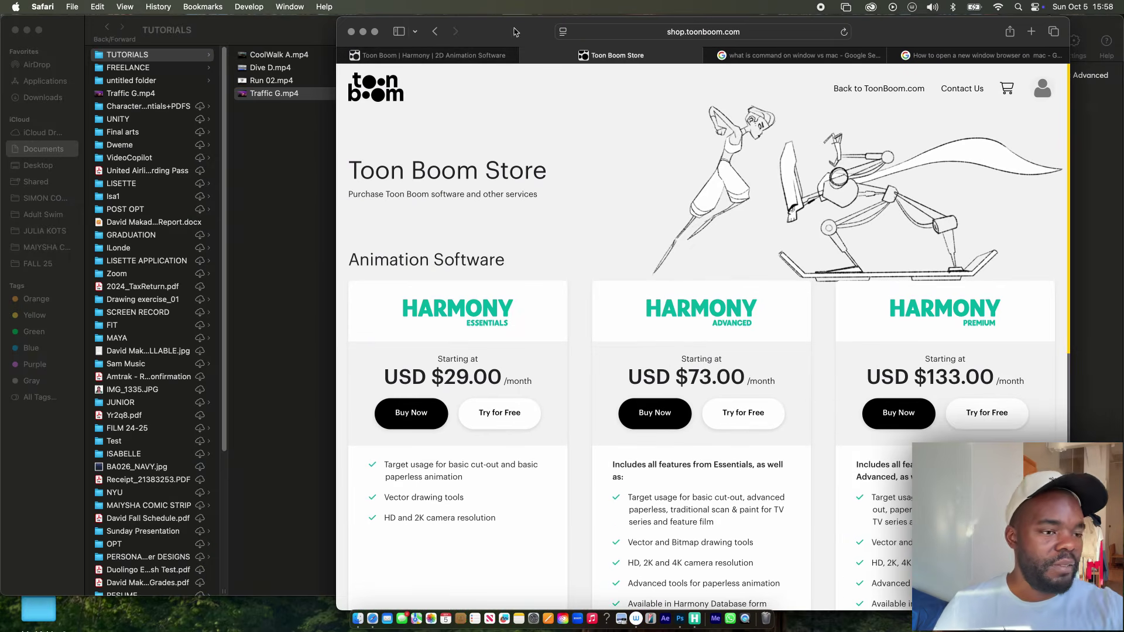
pyautogui.moveTo(504, 33); pyautogui.dragTo(272, 15)
pyautogui.moveTo(822, 527); pyautogui.dragTo(1087, 527)
pyautogui.scroll(-3, 1079, 315)
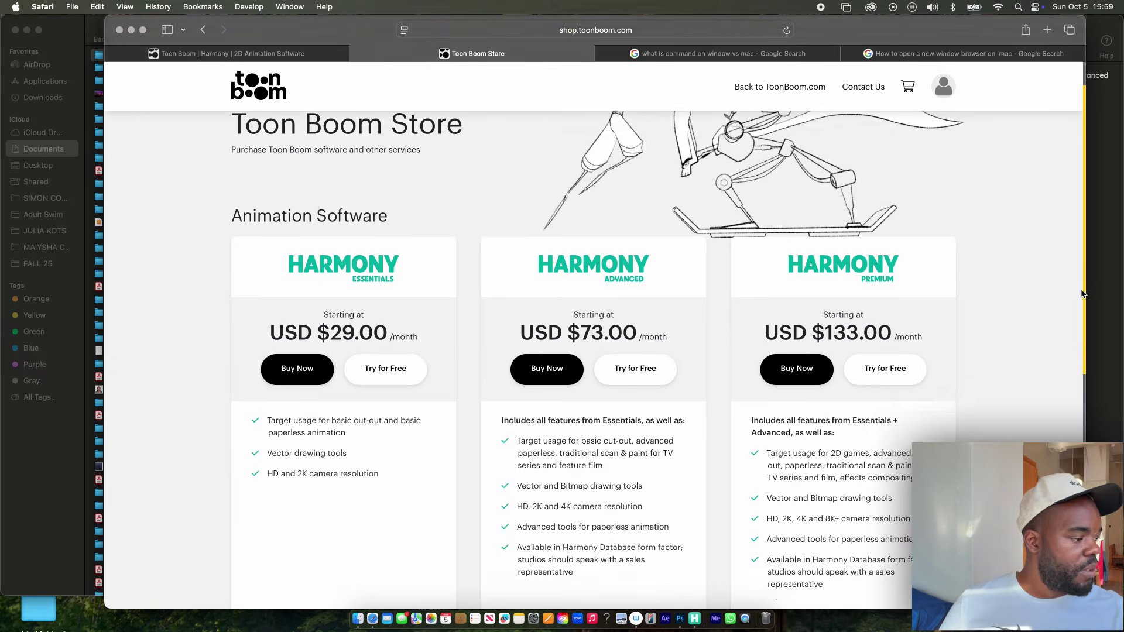
pyautogui.scroll(3, 1079, 314)
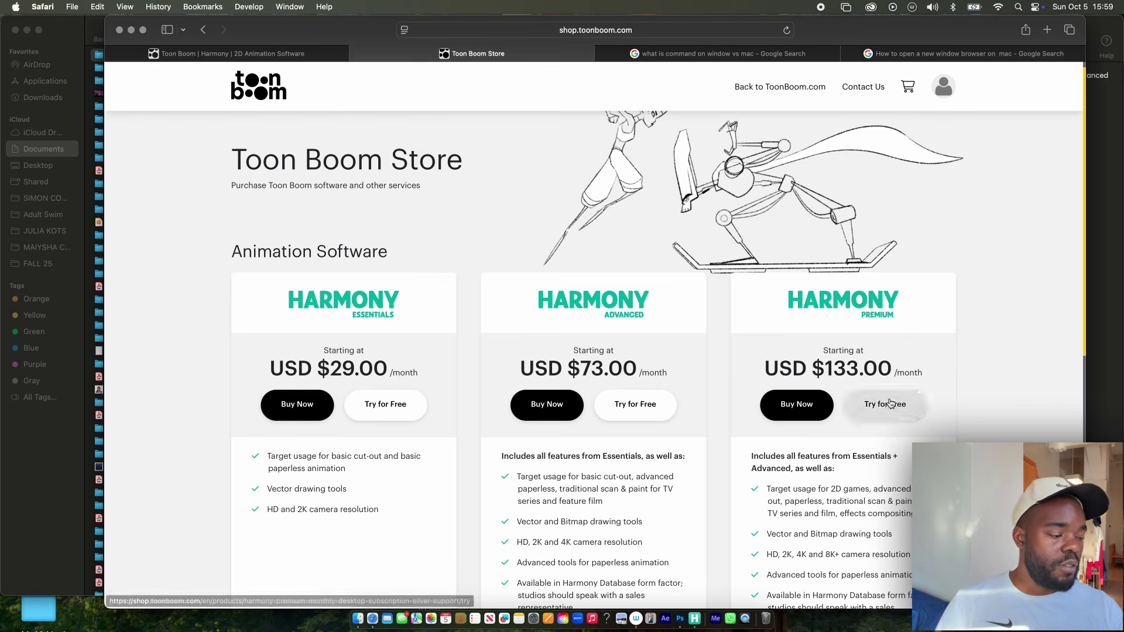
# Step: Open the Harmony Premium free trial page and highlight the line describing the 21-day trial
pyautogui.click(886, 408)
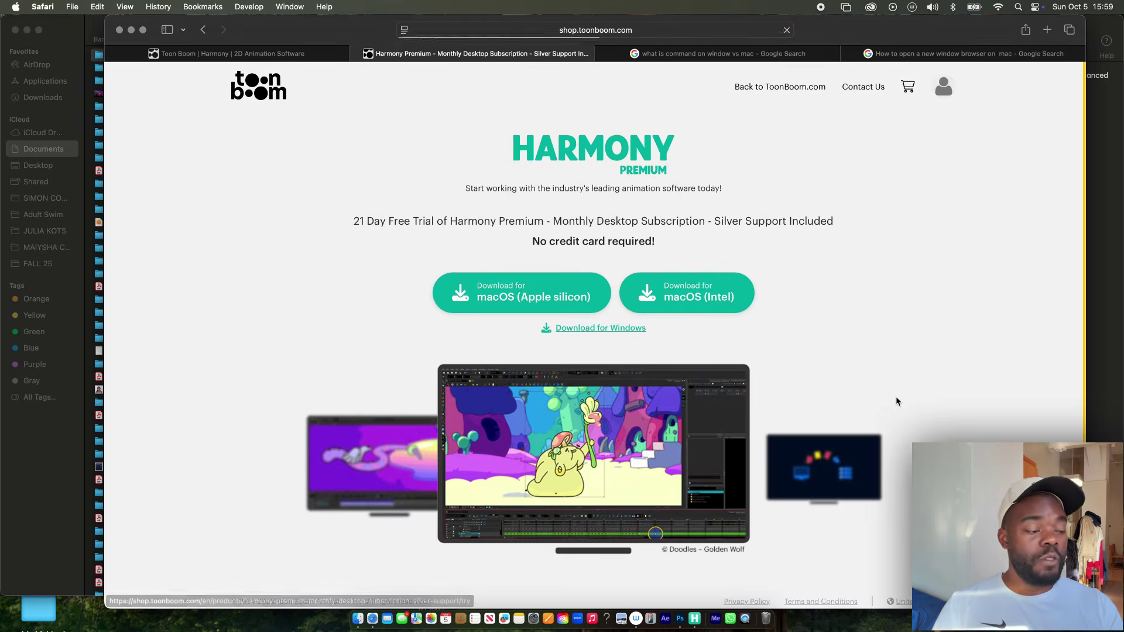
pyautogui.scroll(-1, 933, 364)
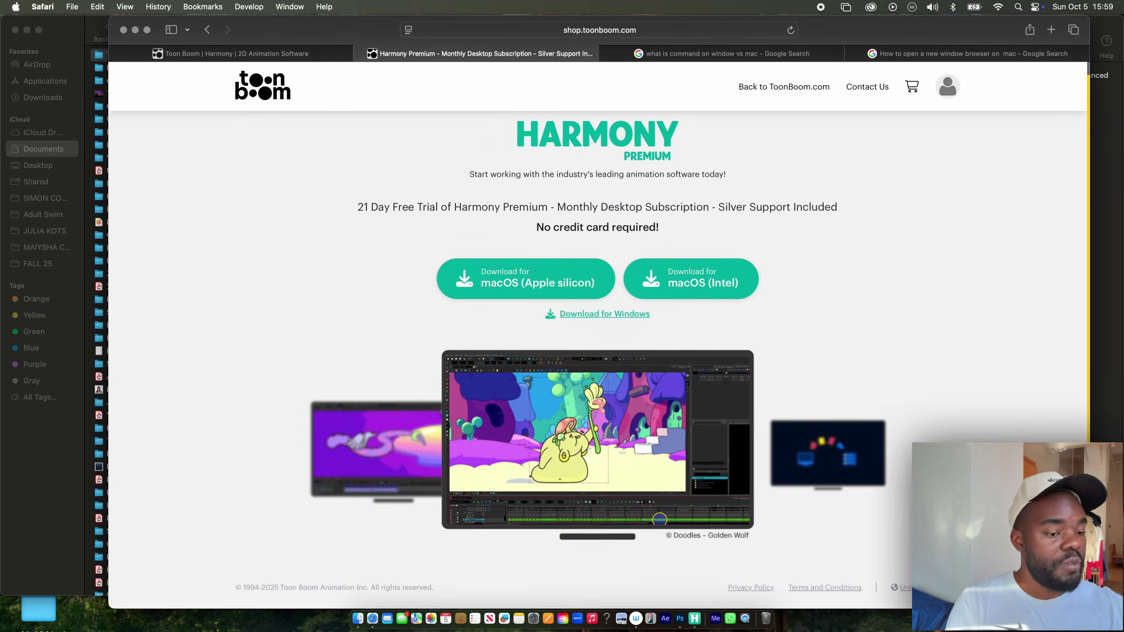
pyautogui.moveTo(357, 207); pyautogui.dragTo(838, 207)
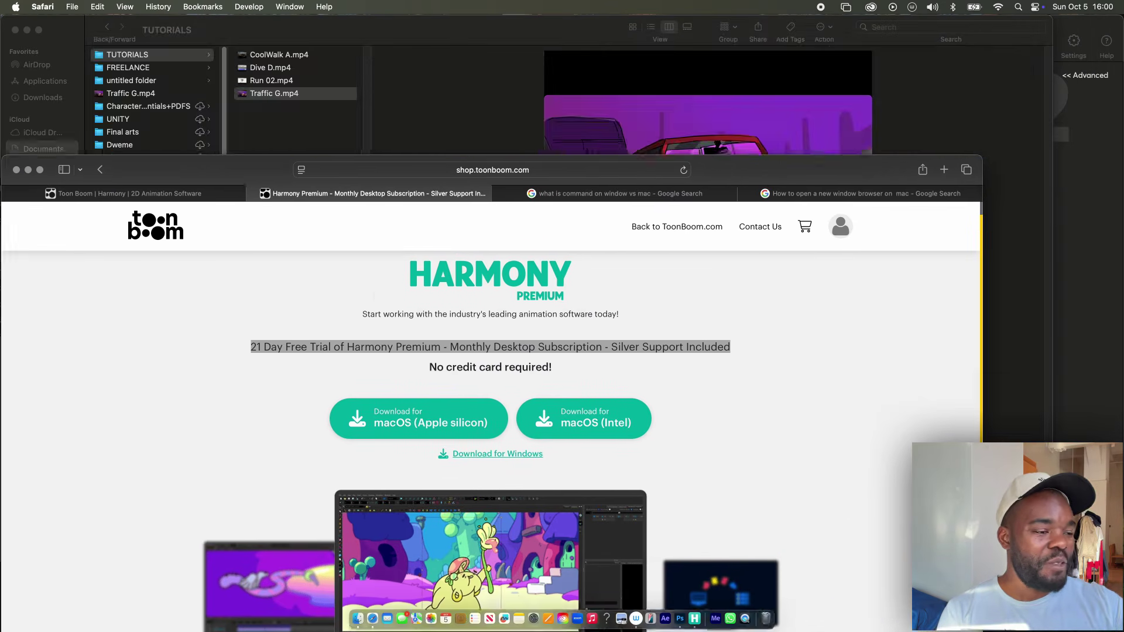
# Step: Reposition the browser window, launch Harmony 25 Premium, and place its welcome window near the middle of the screen
pyautogui.moveTo(785, 170); pyautogui.dragTo(830, 47)
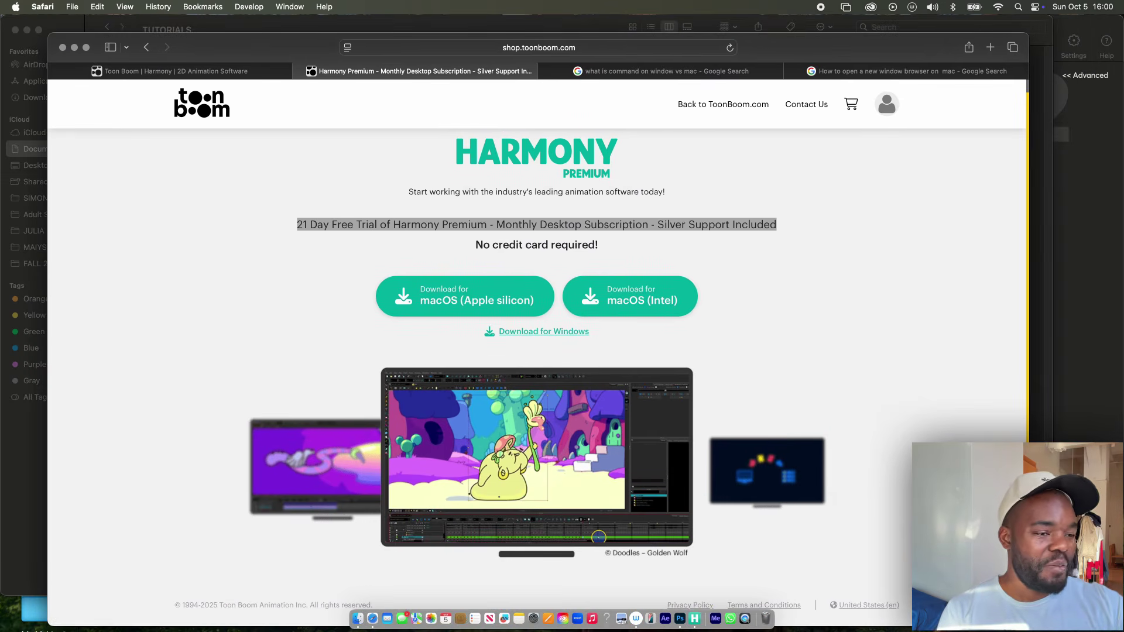
pyautogui.click(695, 625)
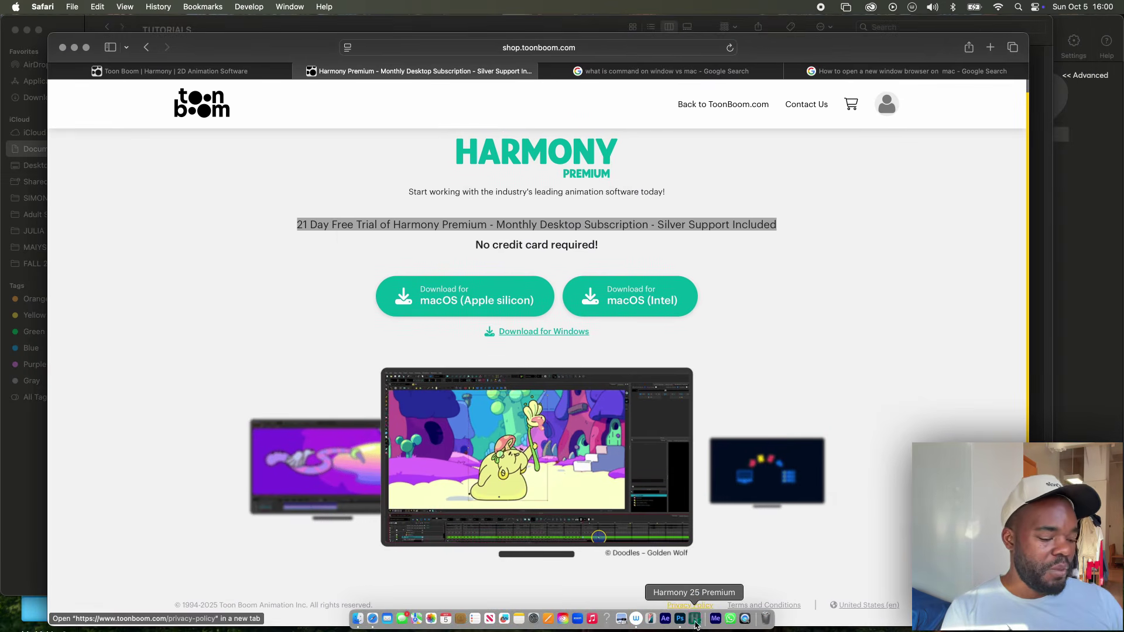
pyautogui.moveTo(651, 127); pyautogui.dragTo(515, 65)
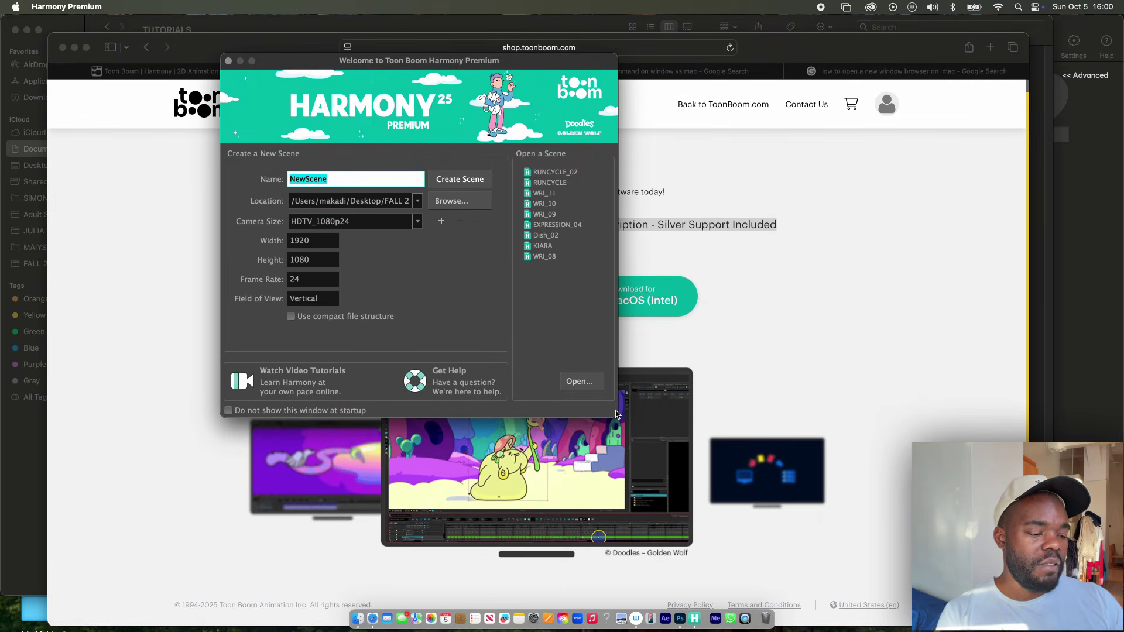
pyautogui.moveTo(552, 70); pyautogui.dragTo(572, 108)
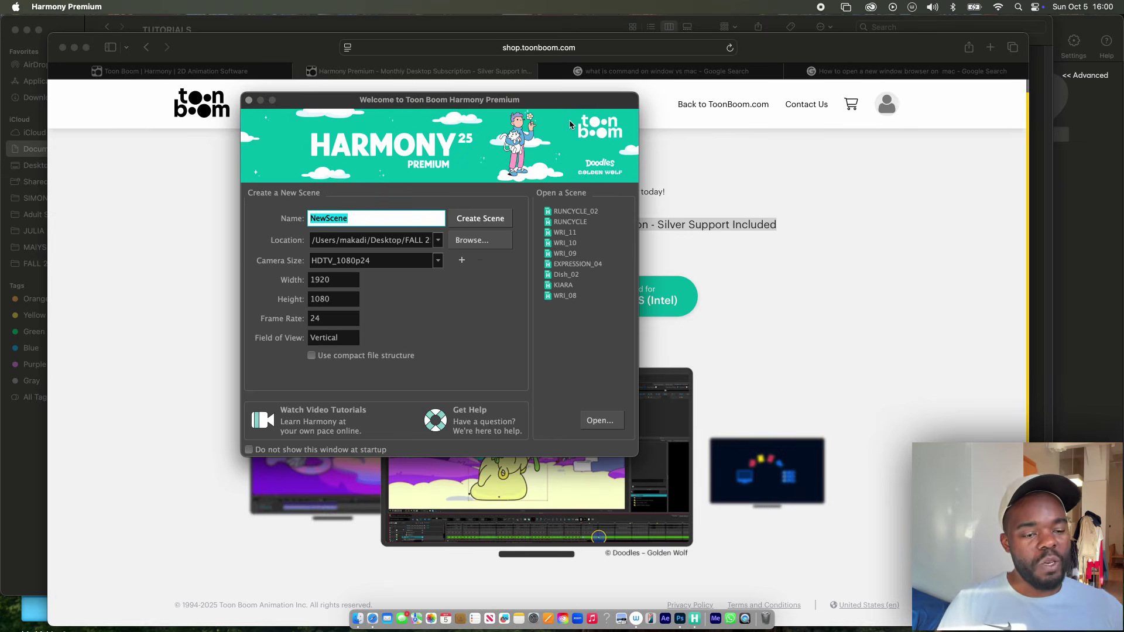
pyautogui.moveTo(563, 101); pyautogui.dragTo(698, 73)
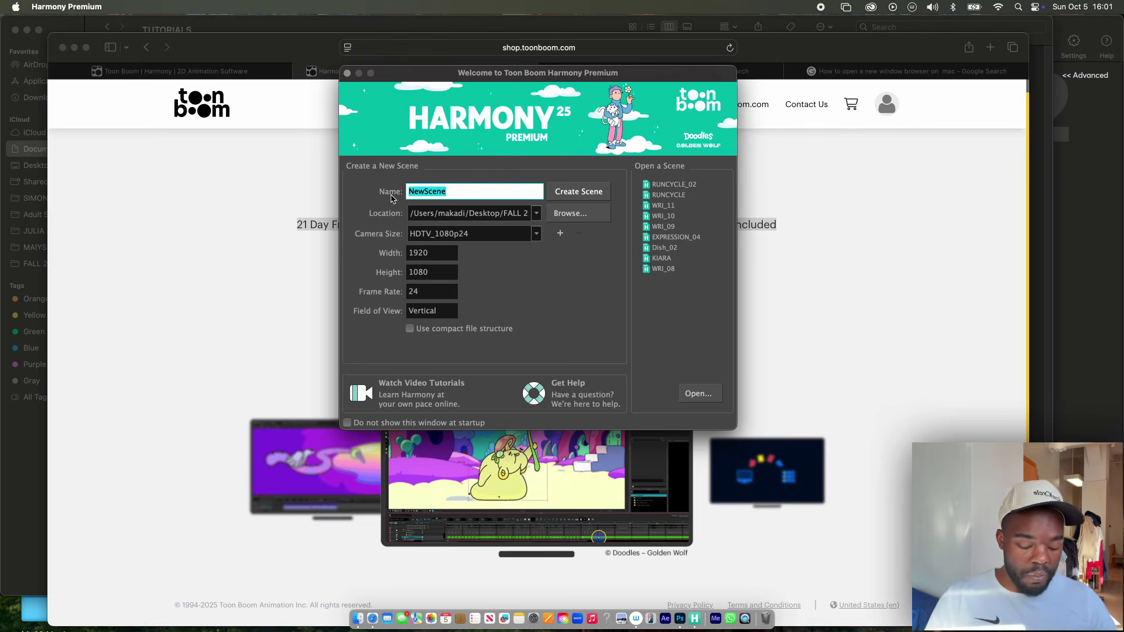
# Step: Name the new scene Basic
pyautogui.write('Baisc')
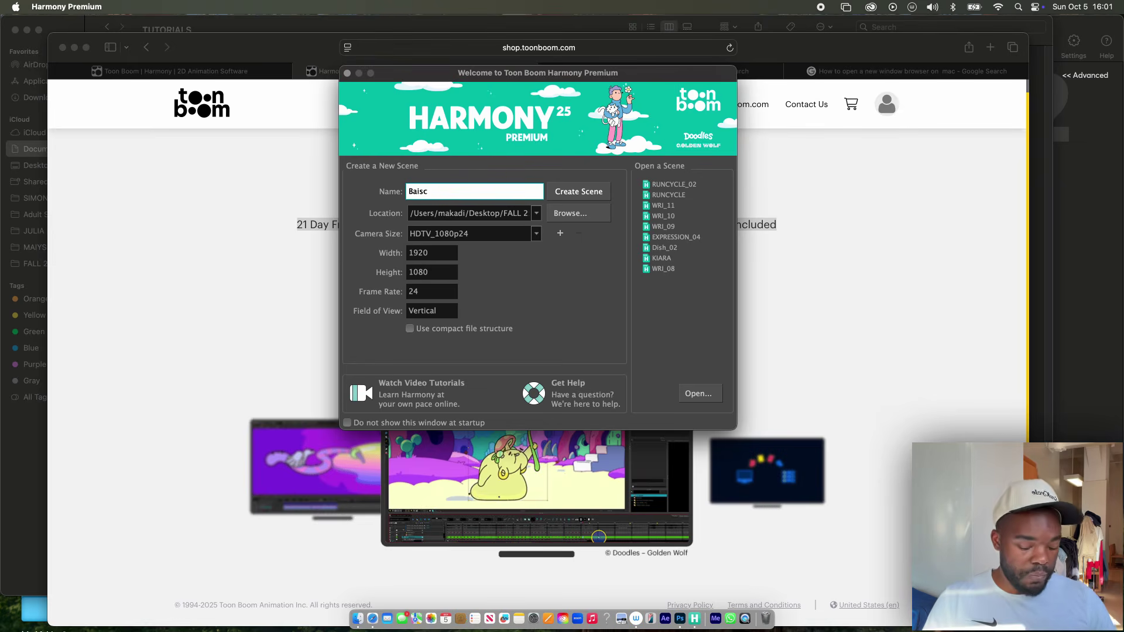
pyautogui.press('BackSpace')
pyautogui.press('BackSpace')
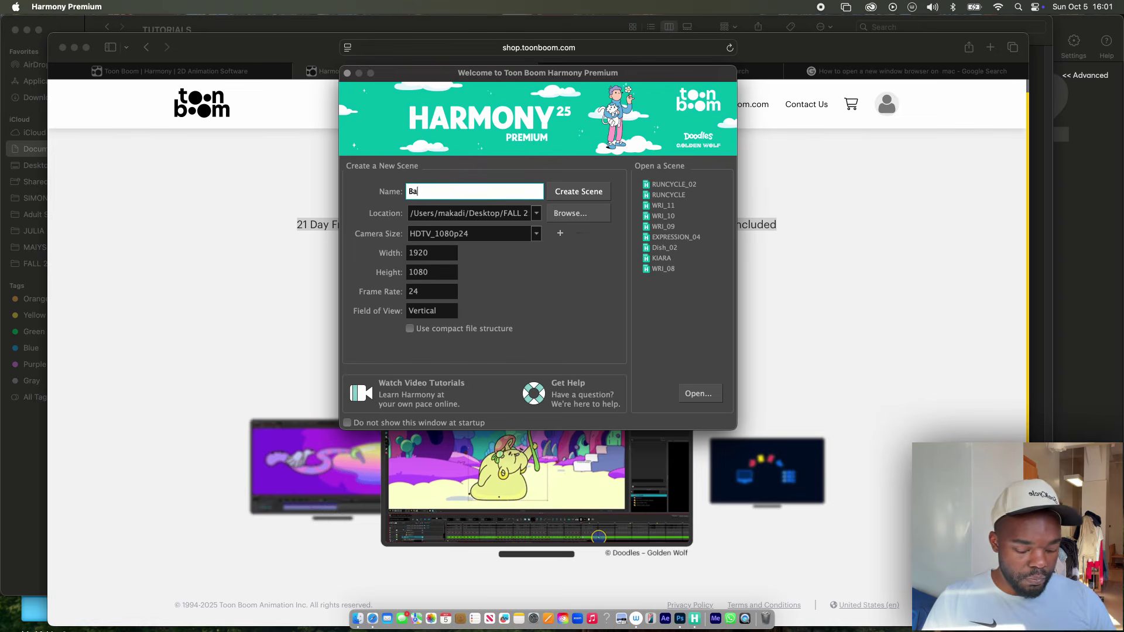
pyautogui.write('sic_')
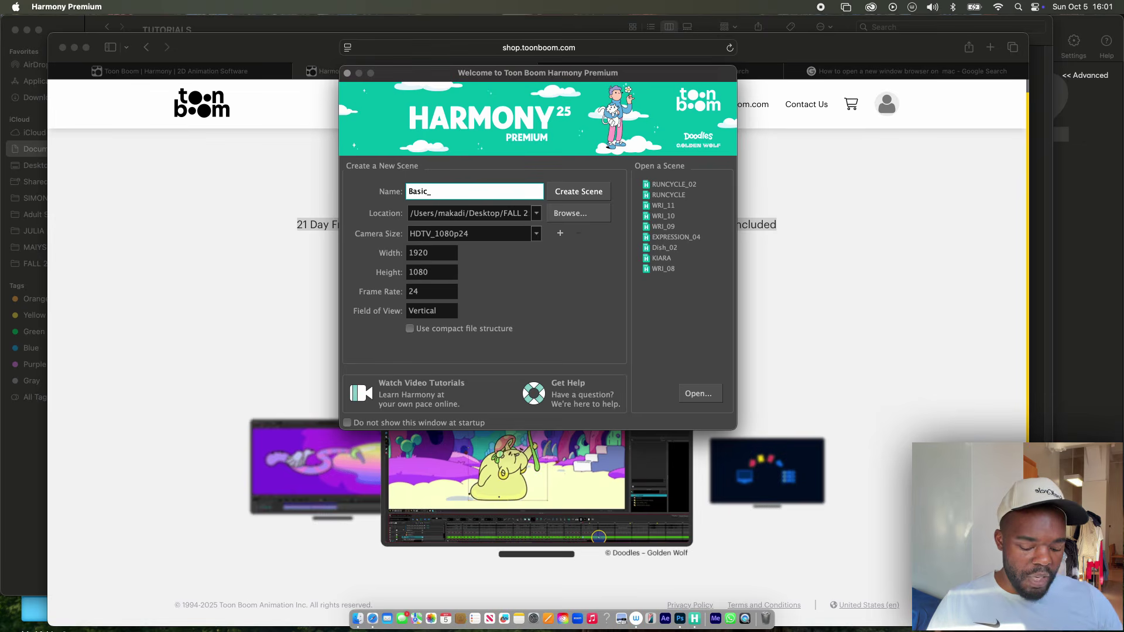
pyautogui.write('v1')
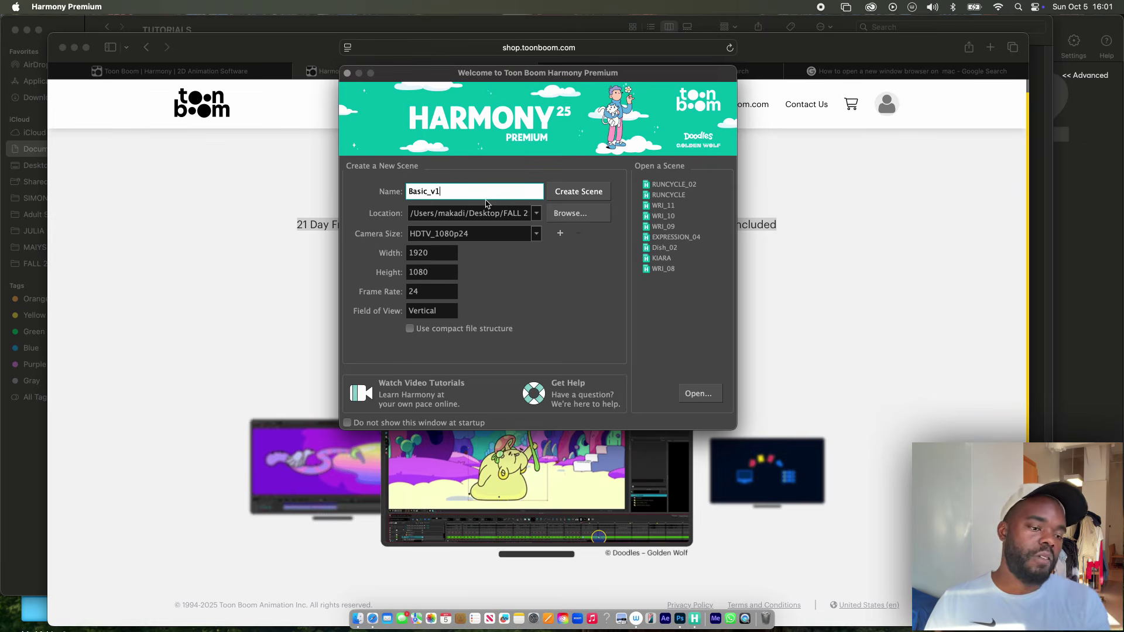
pyautogui.press('BackSpace')
pyautogui.press('BackSpace')
pyautogui.press('BackSpace')
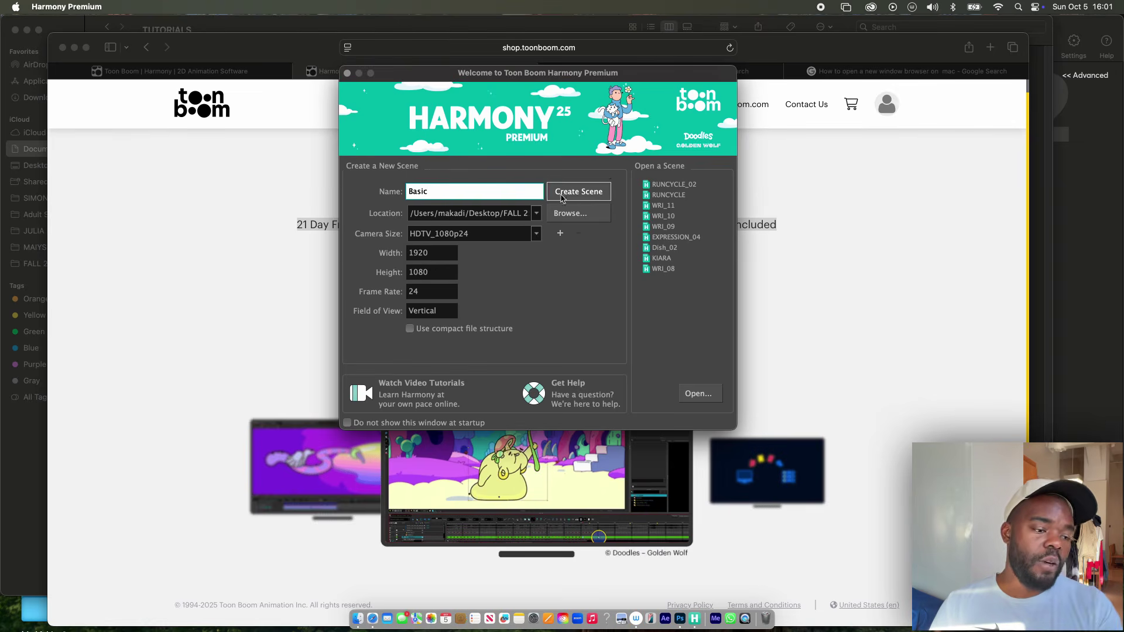
# Step: Browse for the scene's save location, enlarge the folder chooser, and select the TUTORIALS folder in Documents
pyautogui.click(581, 220)
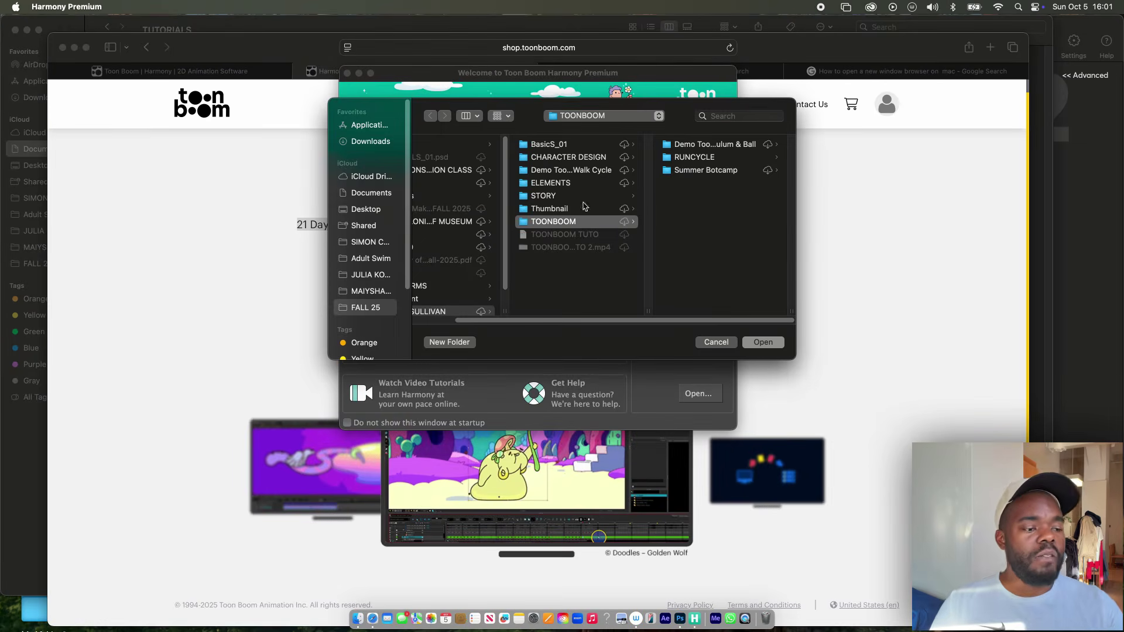
pyautogui.moveTo(795, 358); pyautogui.dragTo(793, 365)
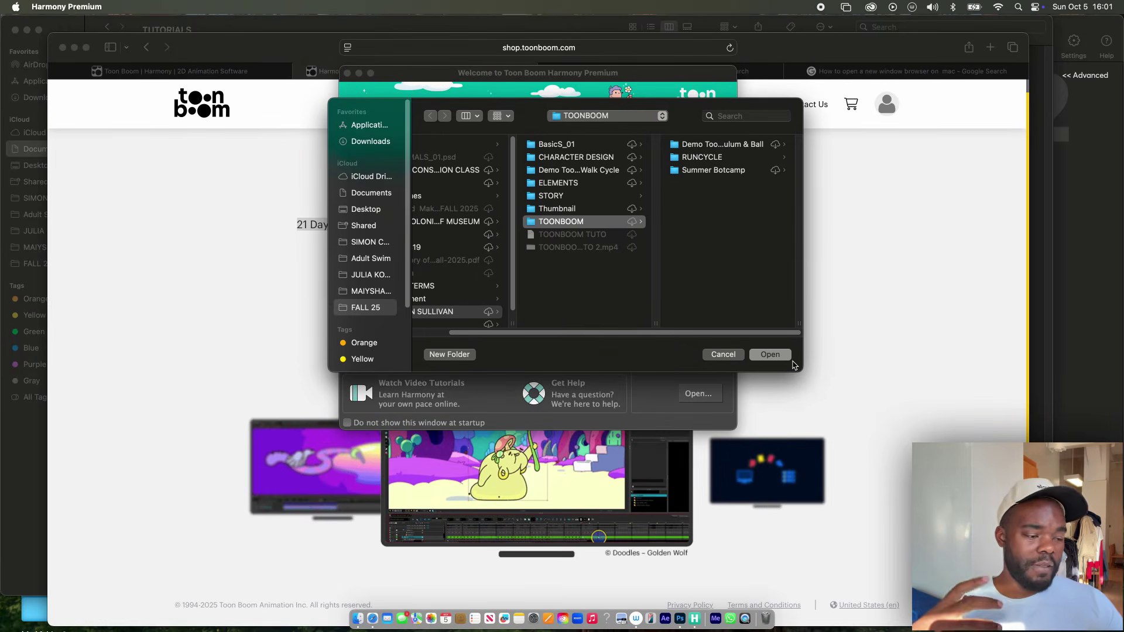
pyautogui.moveTo(795, 364); pyautogui.dragTo(847, 366)
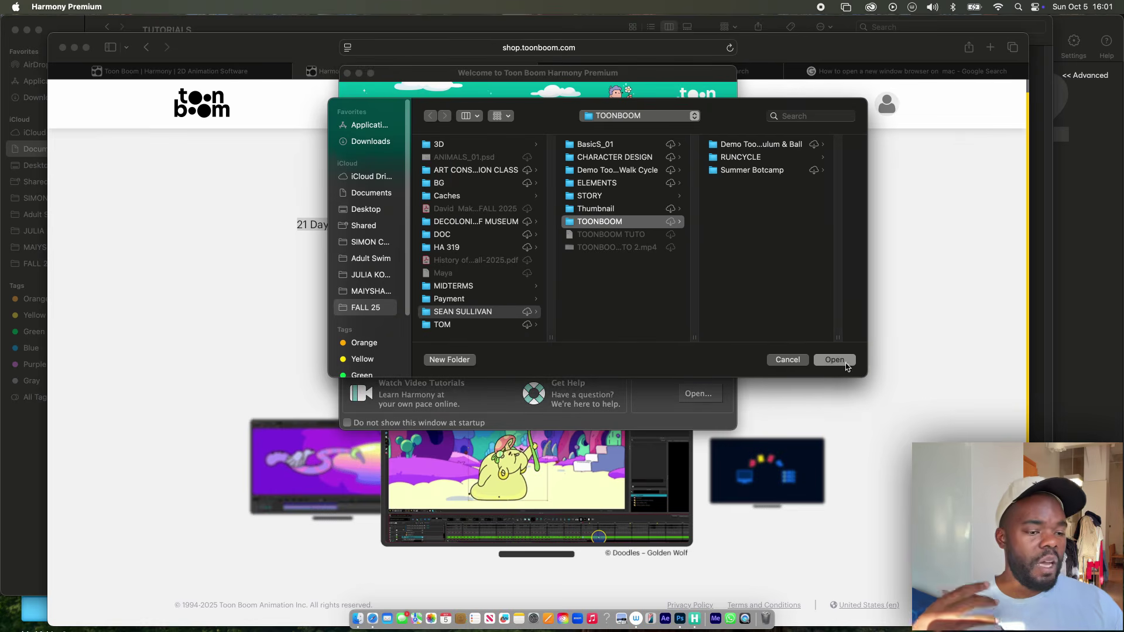
pyautogui.click(391, 193)
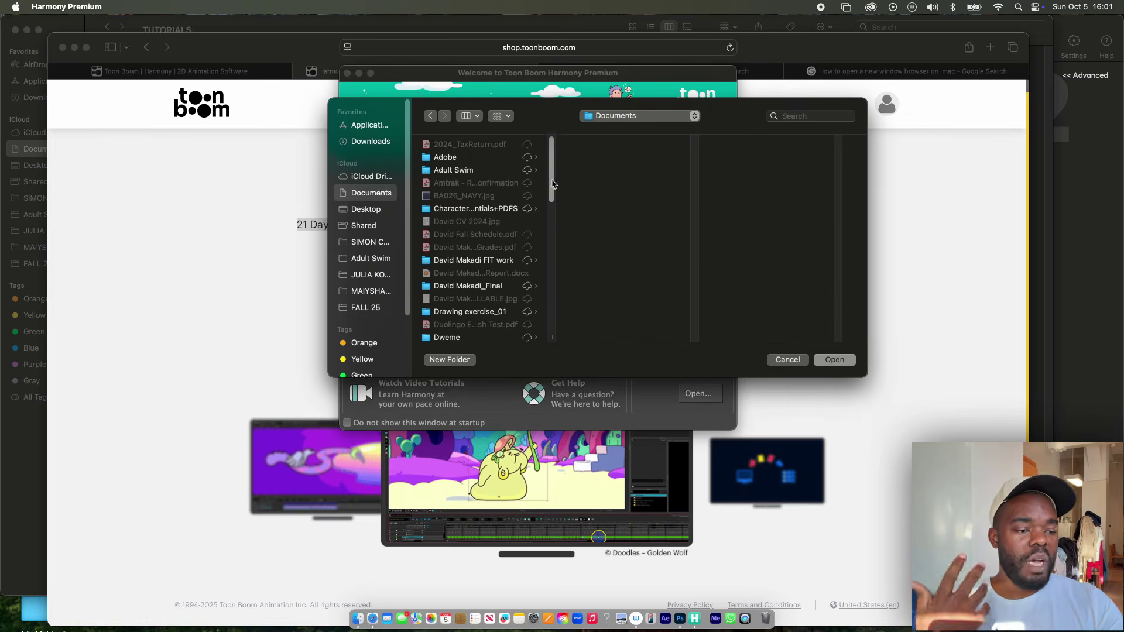
pyautogui.moveTo(552, 184); pyautogui.dragTo(552, 214)
pyautogui.scroll(-5, 552, 214)
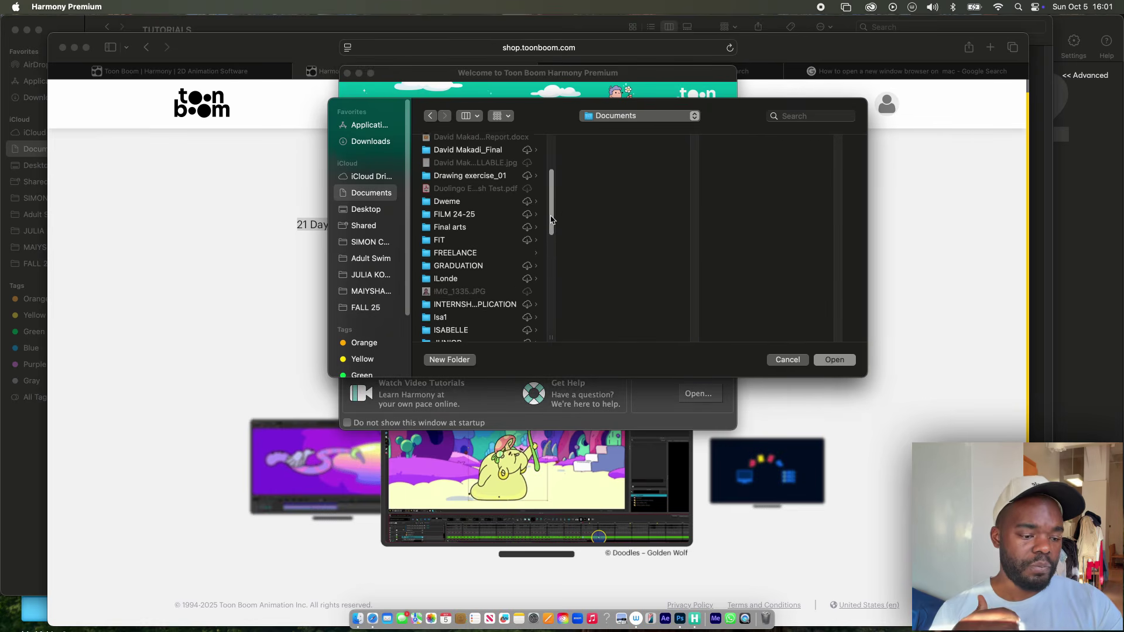
pyautogui.click(493, 243)
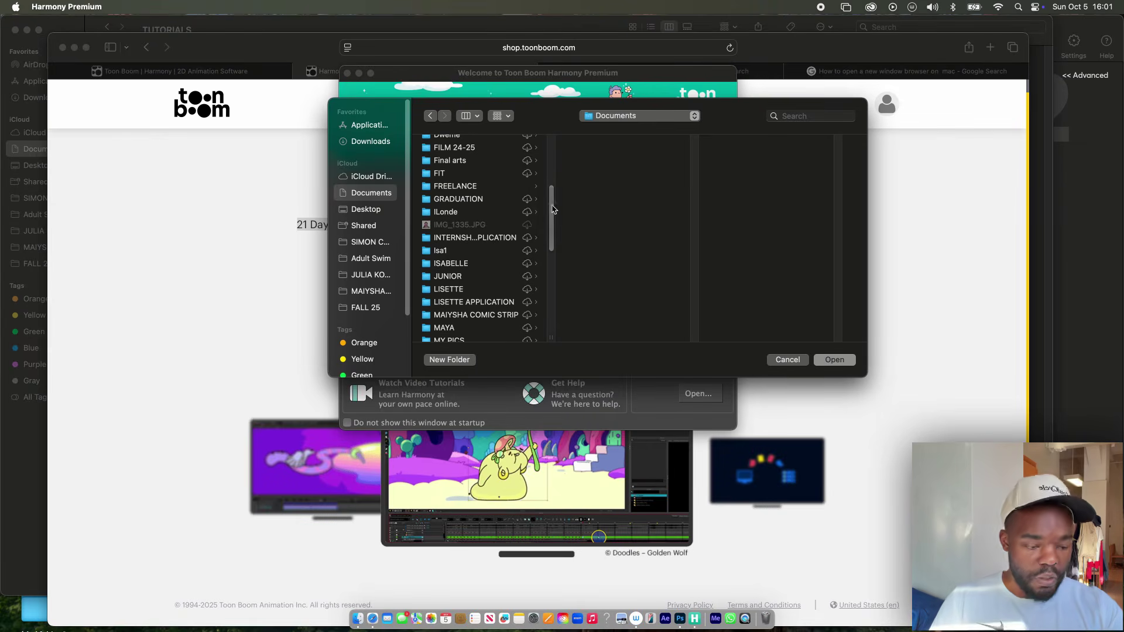
pyautogui.scroll(-10, 549, 284)
pyautogui.scroll(-5, 548, 283)
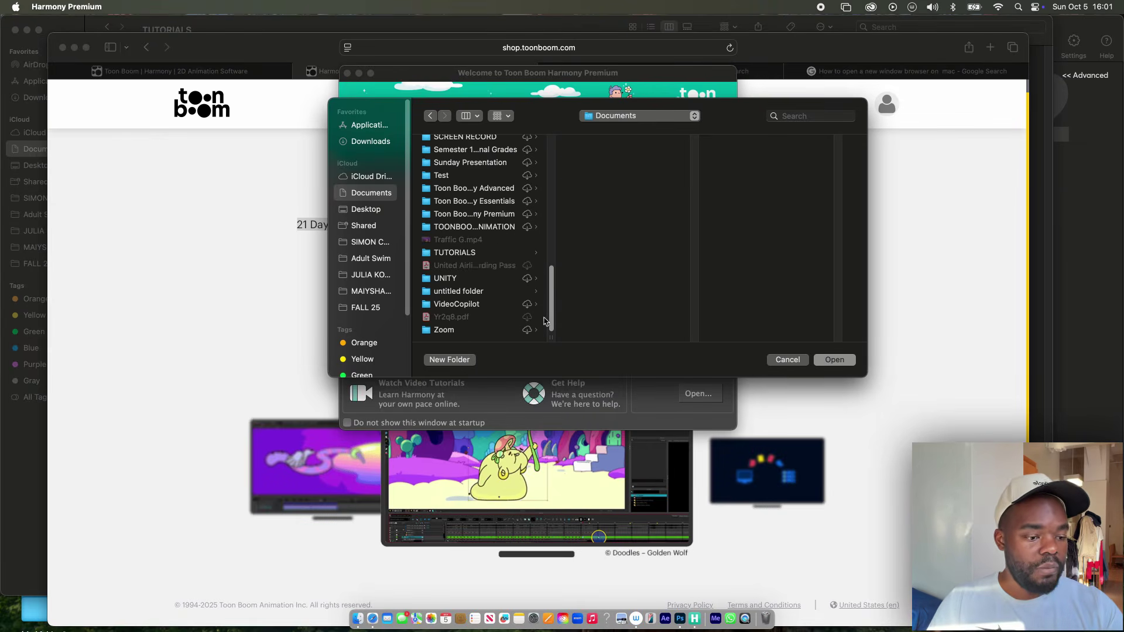
pyautogui.click(478, 252)
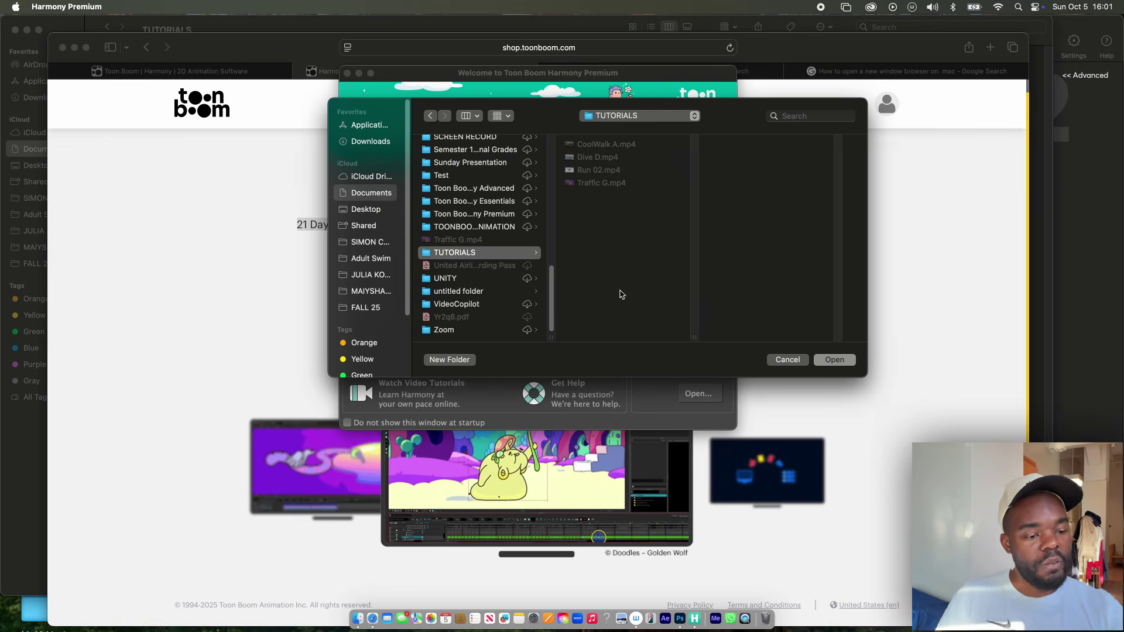
# Step: Create a folder named HARMONY inside TUTORIALS and set it as the scene's location
pyautogui.click(466, 360)
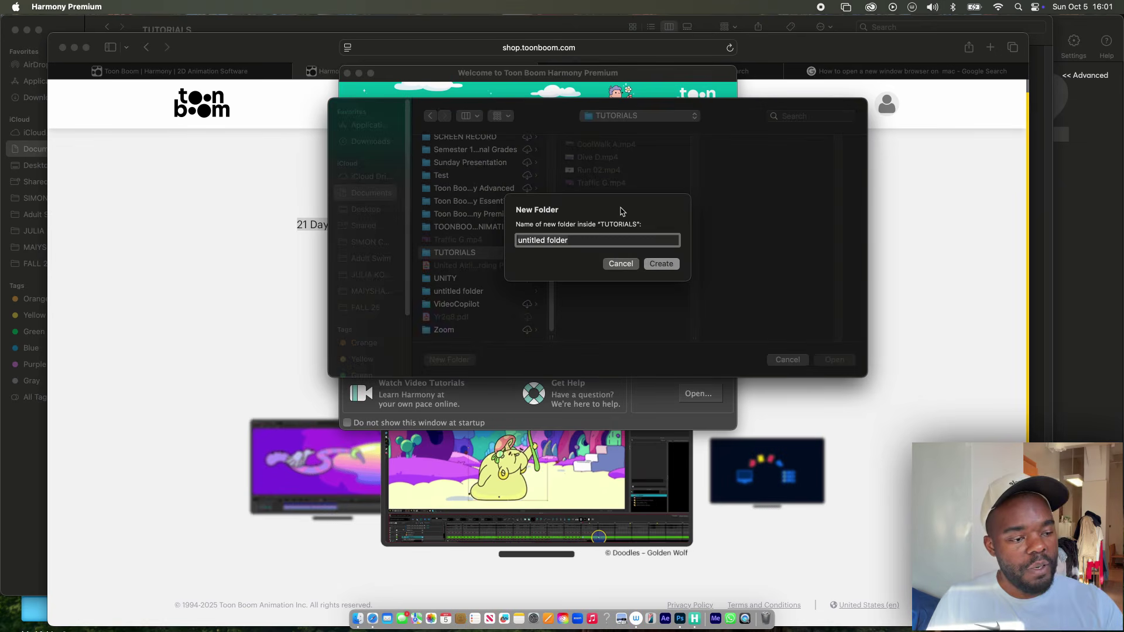
pyautogui.write('Too')
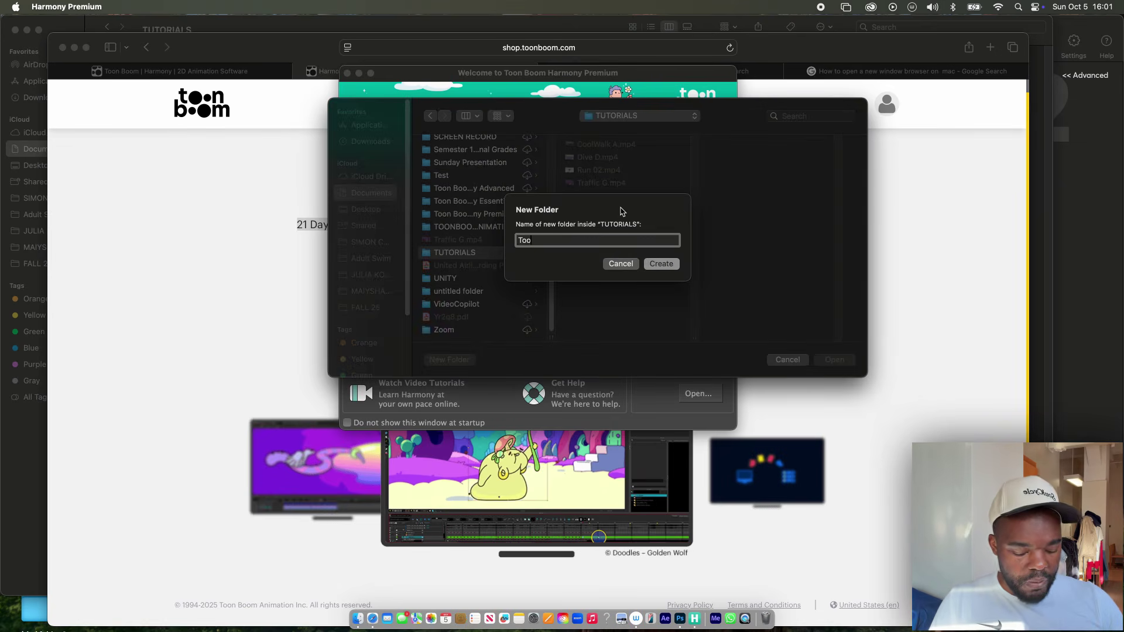
pyautogui.press('BackSpace')
pyautogui.press('BackSpace')
pyautogui.press('BackSpace')
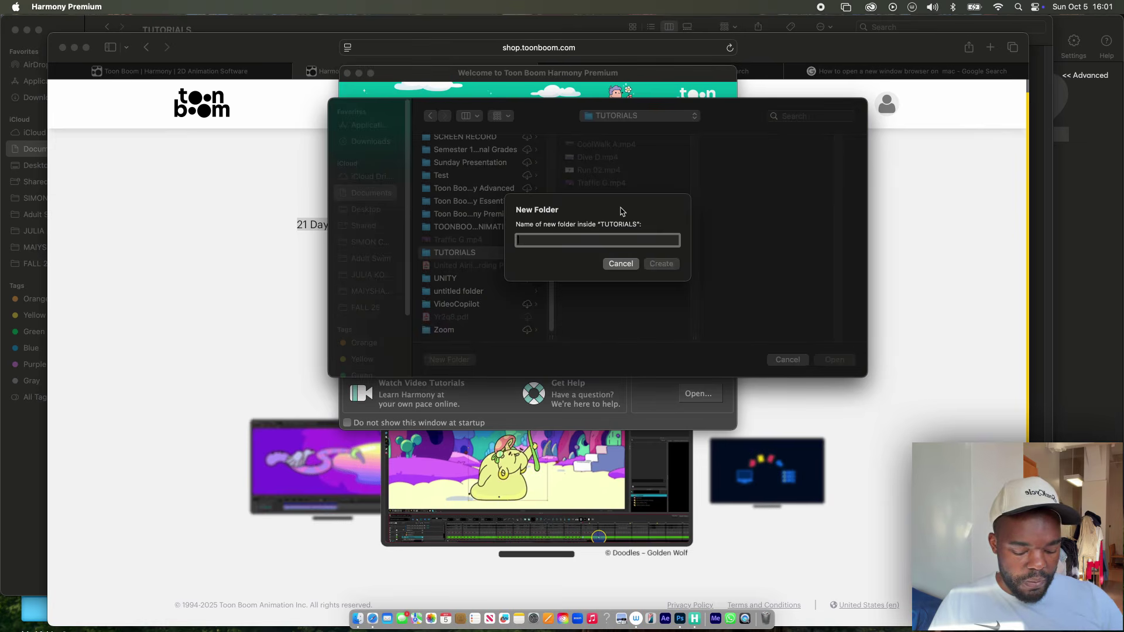
pyautogui.write('HARMONY')
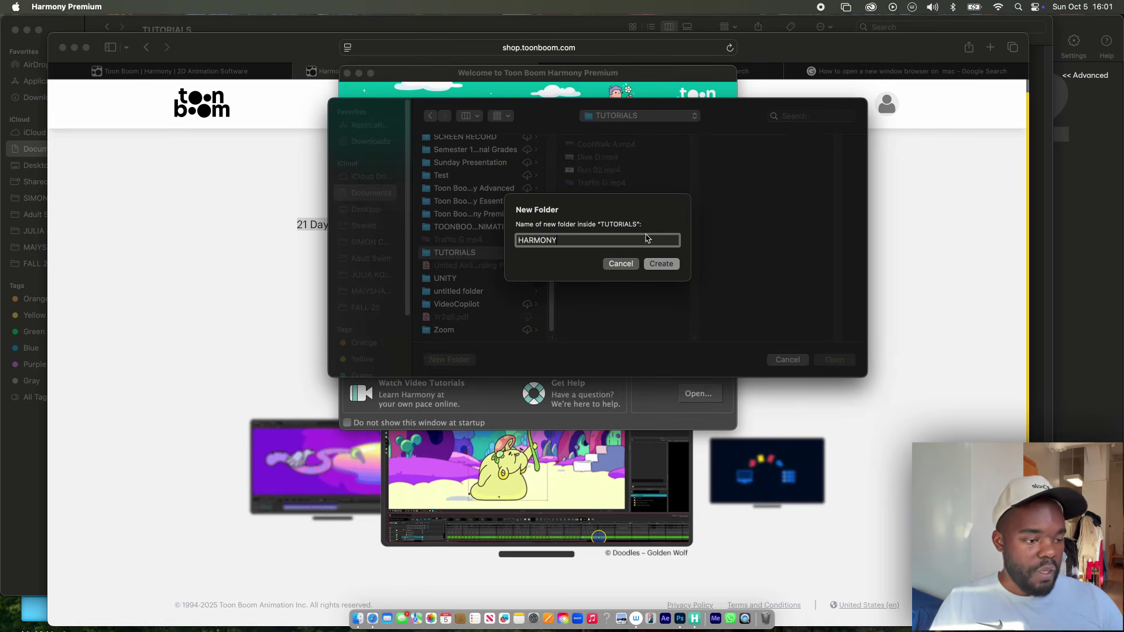
pyautogui.click(670, 266)
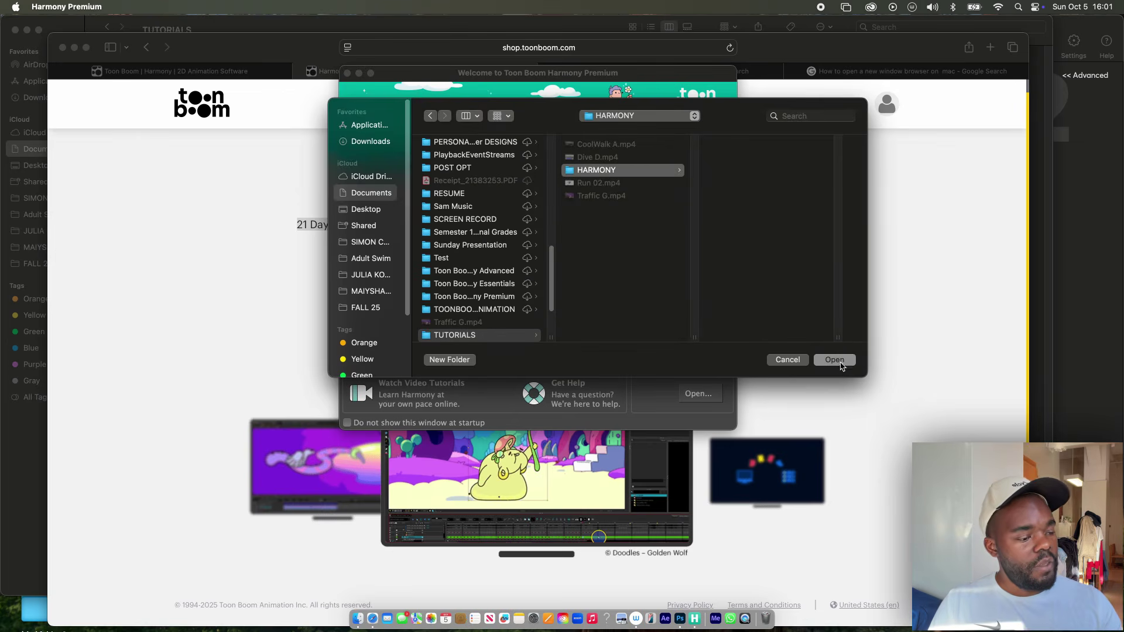
pyautogui.click(842, 365)
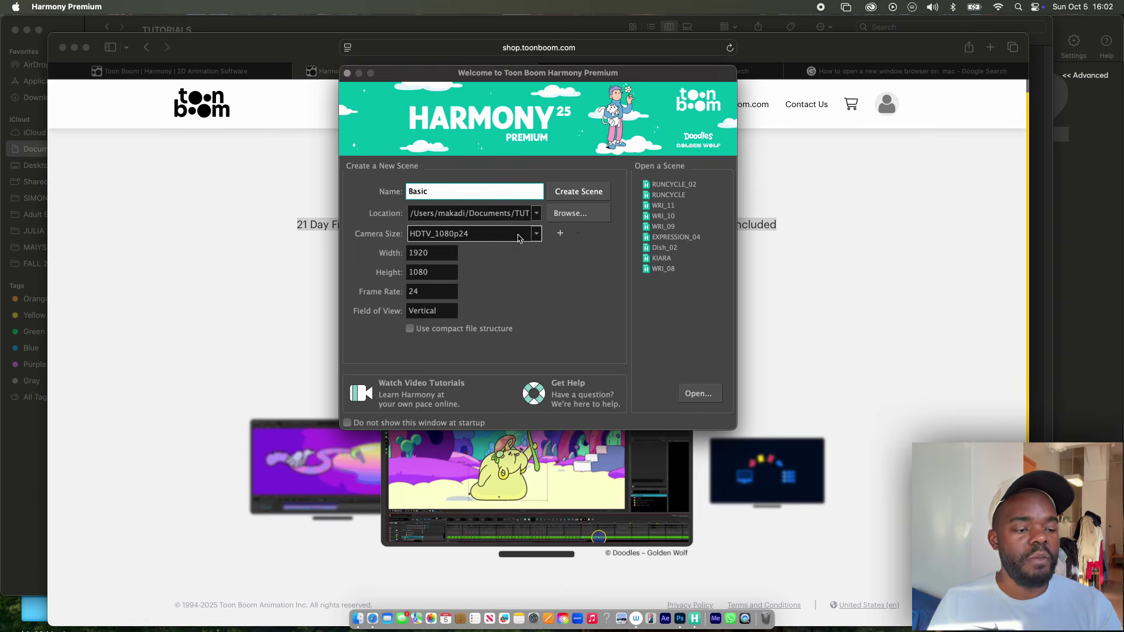
# Step: Review the camera size presets, keep HDTV_1080p24, and create the Basic scene
pyautogui.click(451, 239)
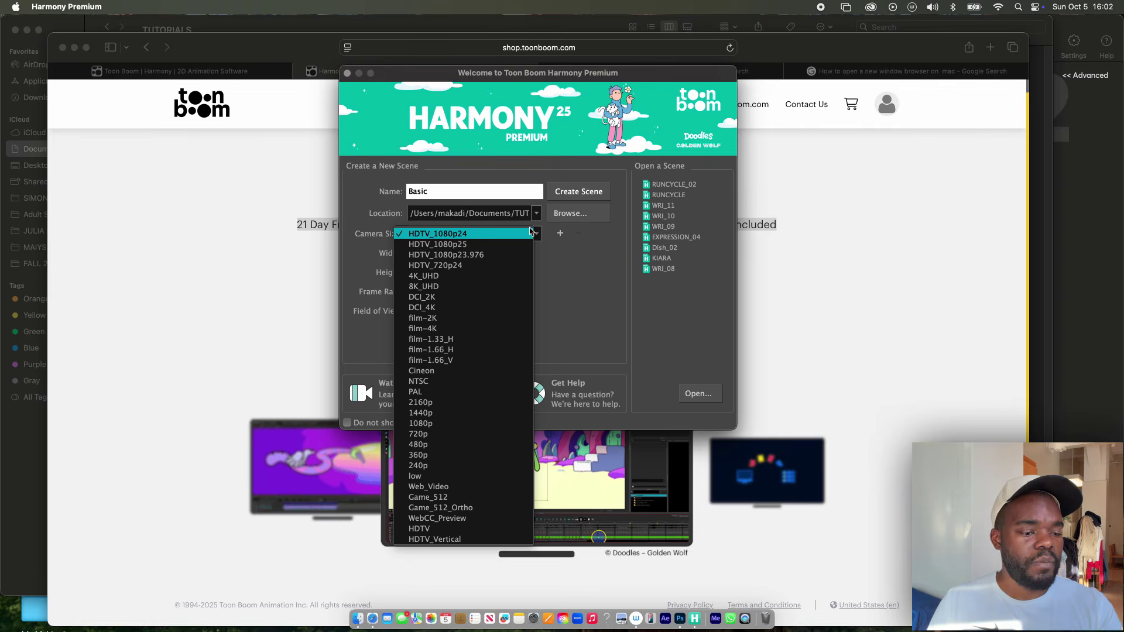
pyautogui.click(565, 253)
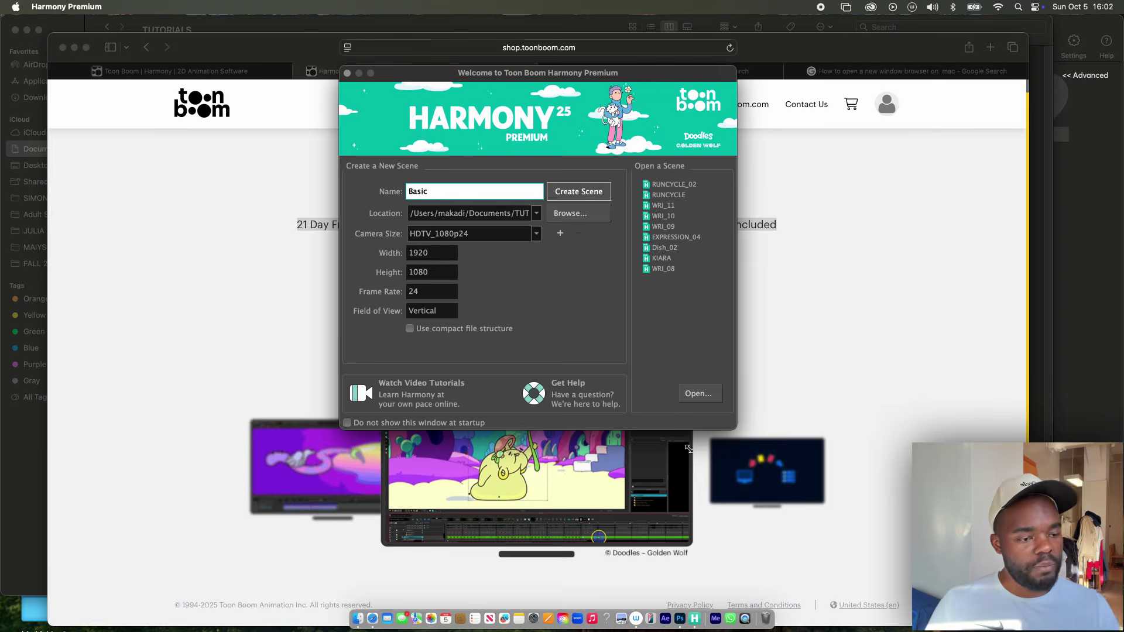
pyautogui.press('Return')
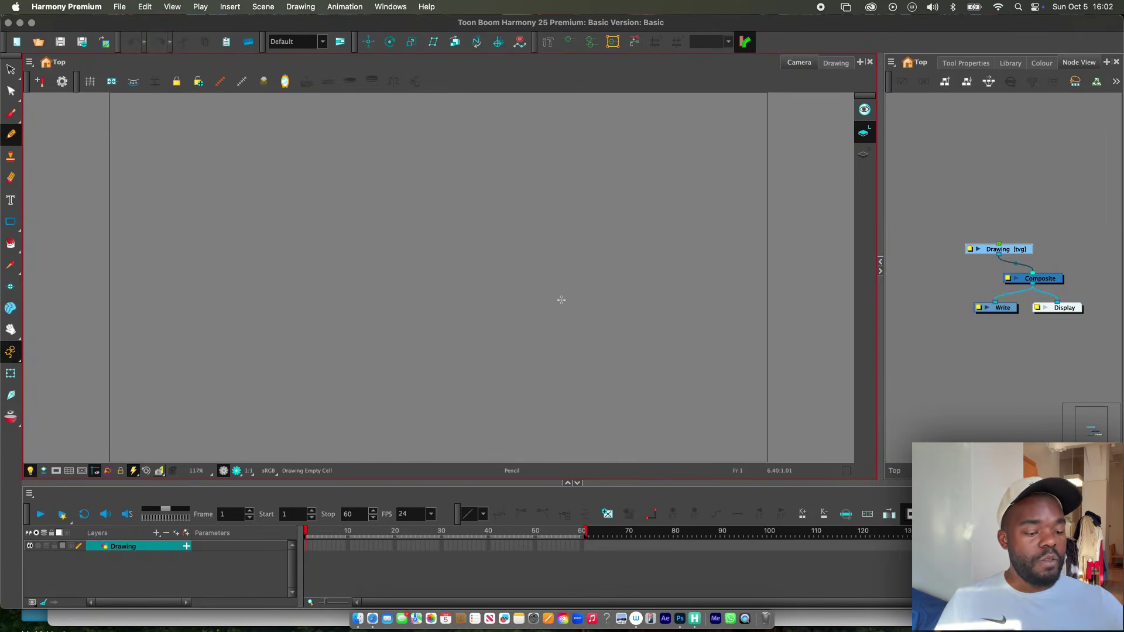
# Step: Rearrange the workspace by widening the side pane and closing the Tool Properties and Node View panels
pyautogui.moveTo(1007, 249); pyautogui.dragTo(1036, 243)
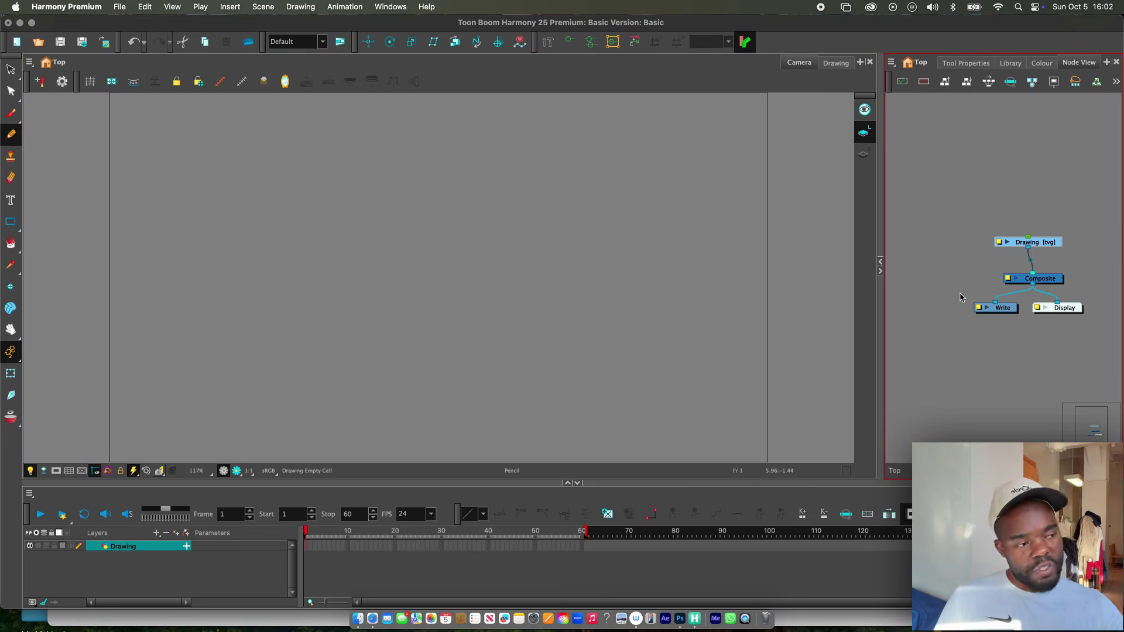
pyautogui.moveTo(880, 305); pyautogui.dragTo(738, 295)
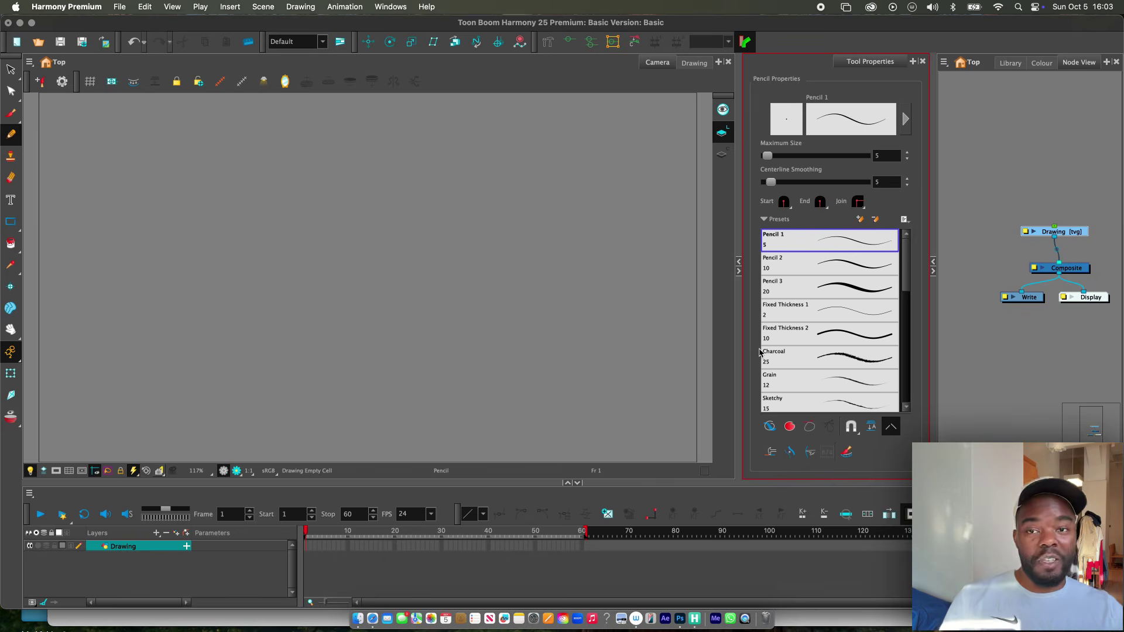
pyautogui.click(923, 62)
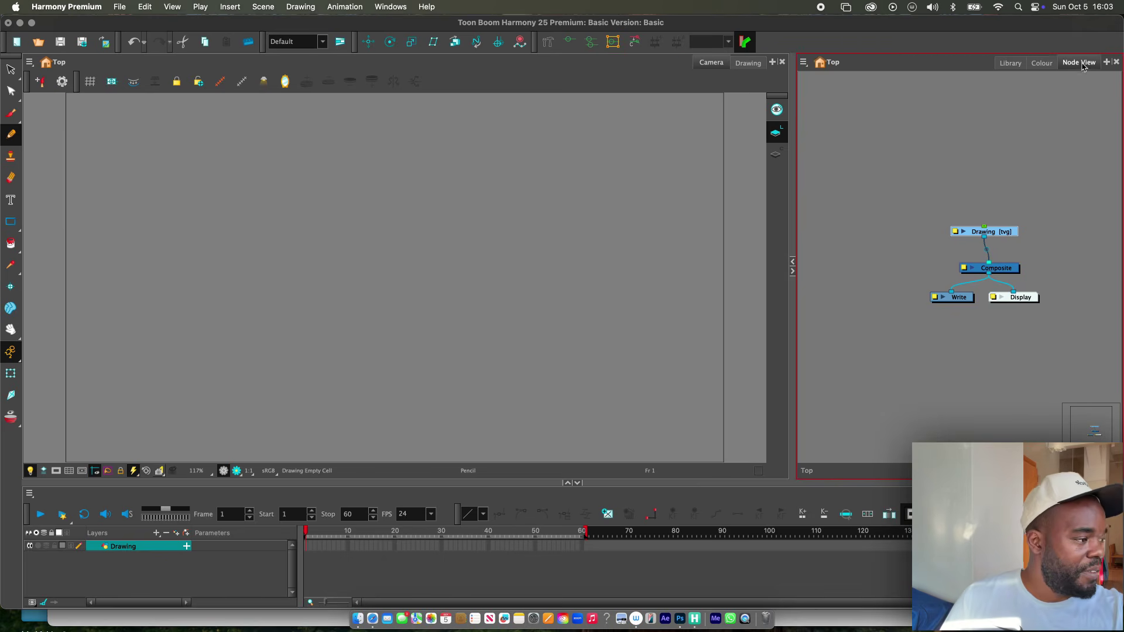
pyautogui.moveTo(1080, 63); pyautogui.dragTo(1054, 102)
pyautogui.click(1047, 115)
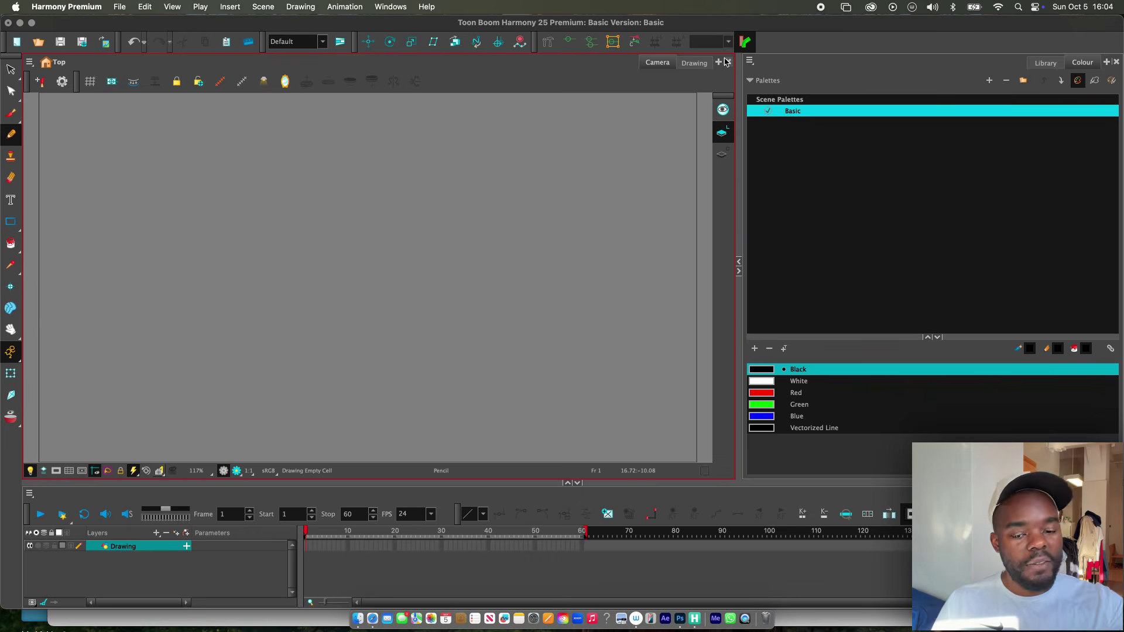
# Step: Open the application preferences, review the General options including Focus On Mouse Enter, and accept them
pyautogui.click(65, 7)
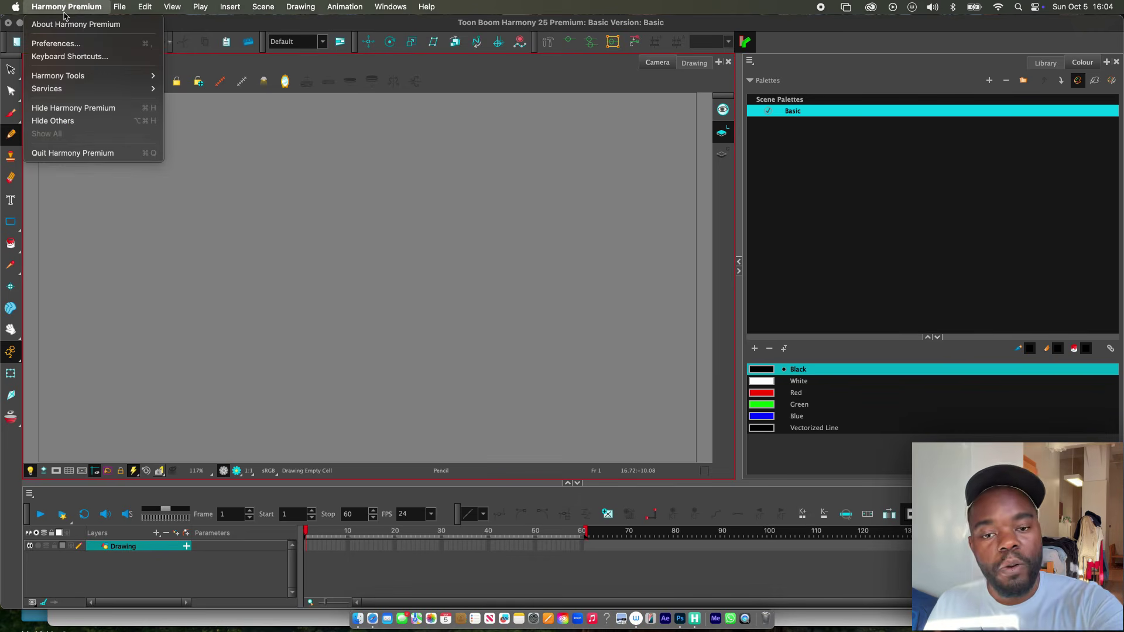
pyautogui.click(413, 71)
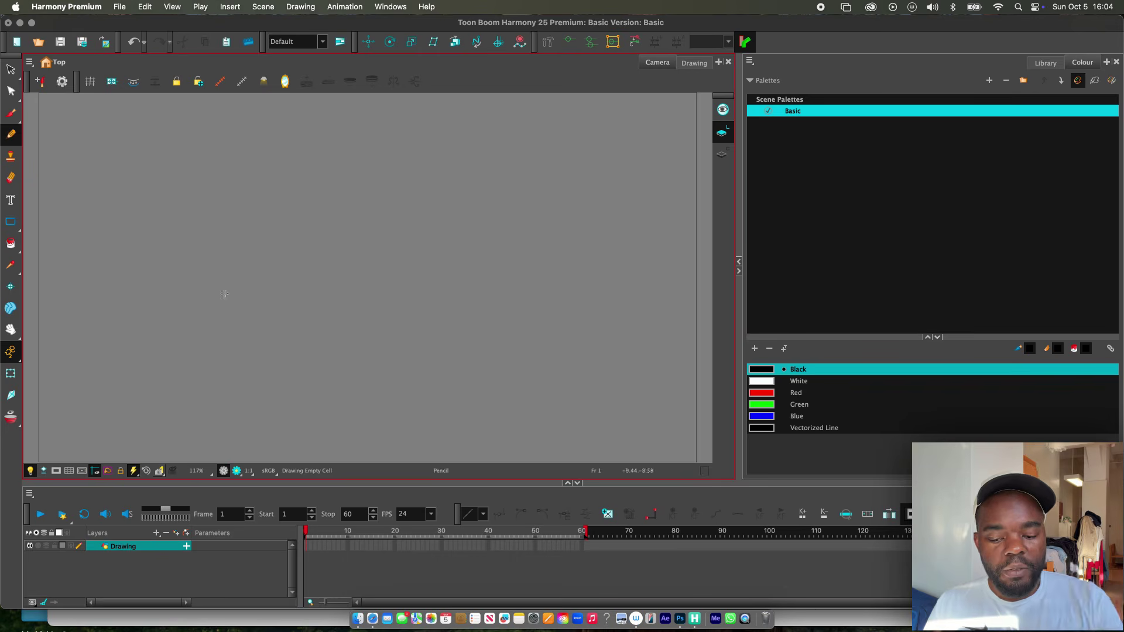
pyautogui.click(74, 9)
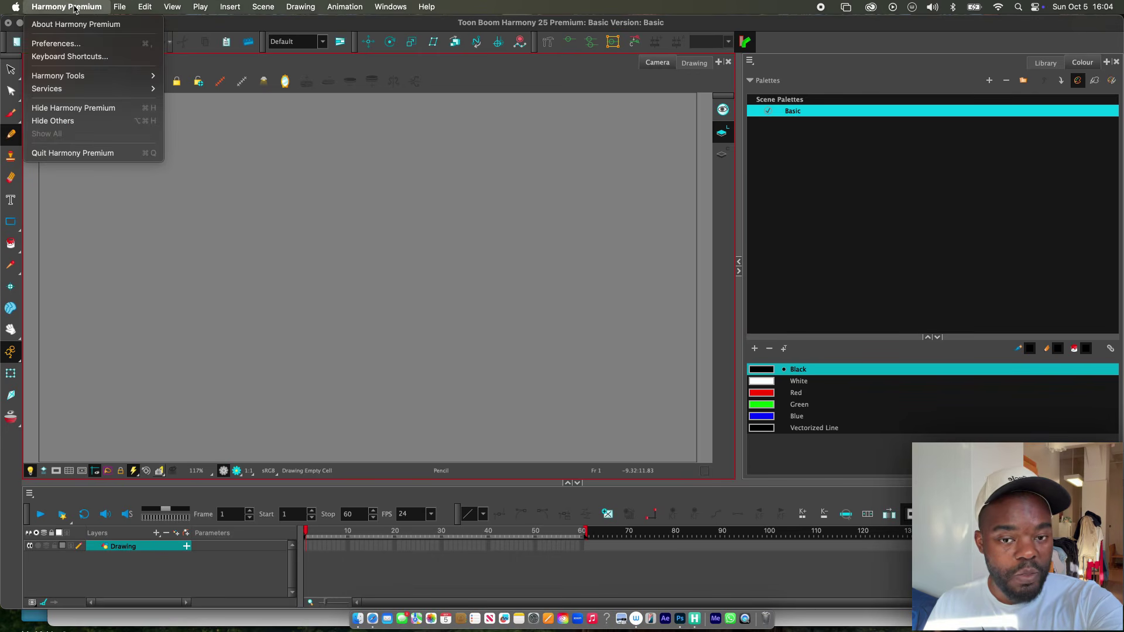
pyautogui.click(98, 47)
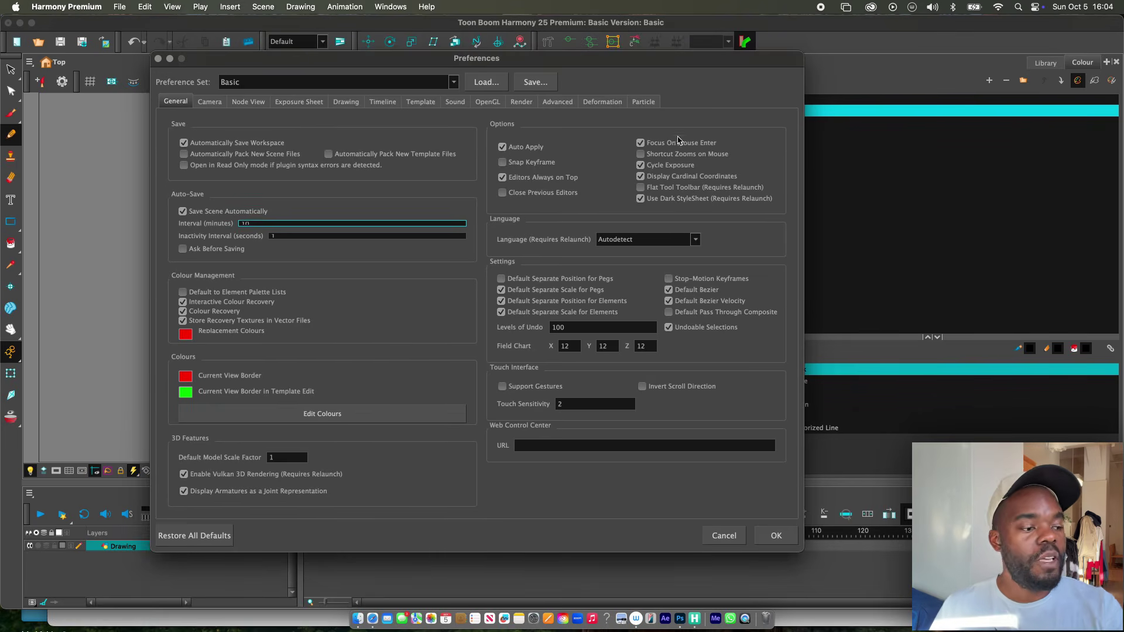
pyautogui.moveTo(703, 58); pyautogui.dragTo(703, 48)
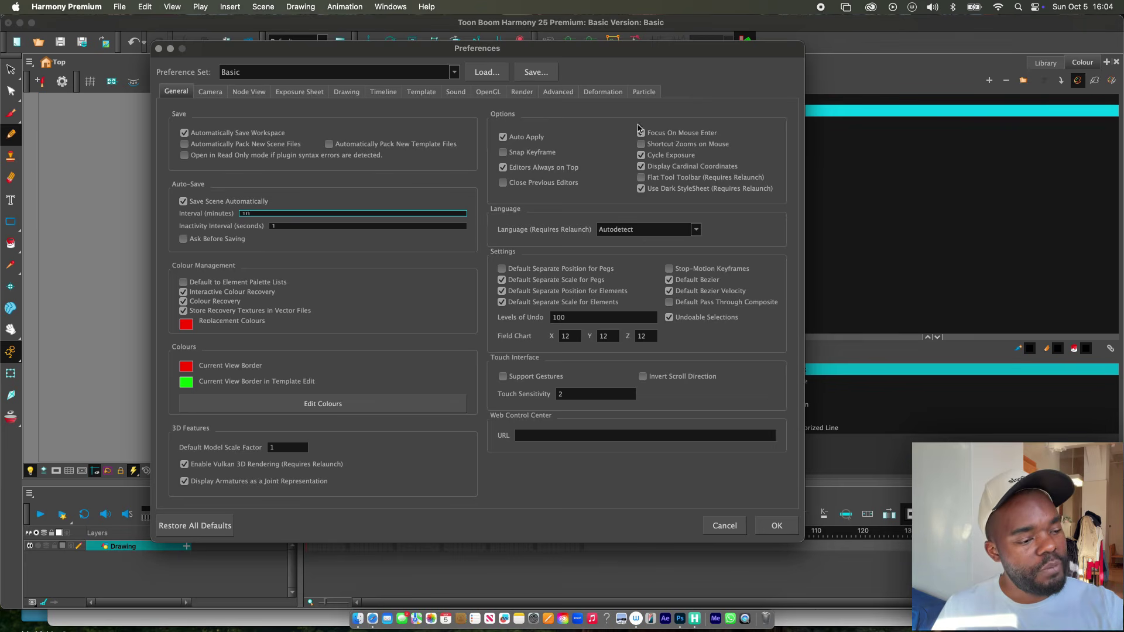
pyautogui.click(773, 526)
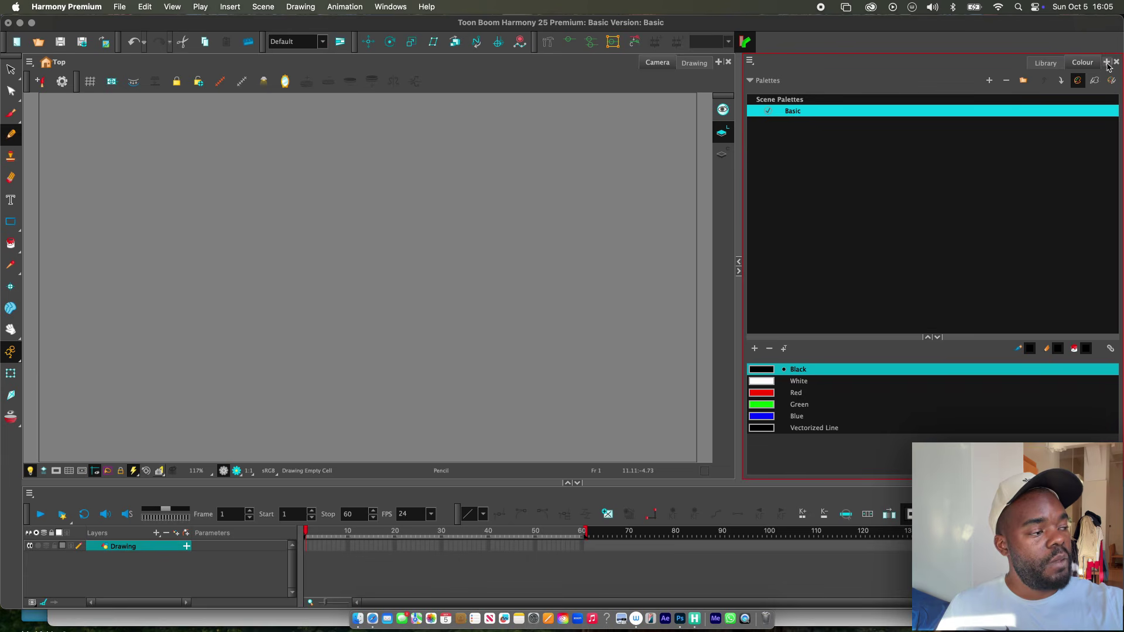
# Step: Add the Node View back to the workspace, float it over the Camera view, and dock it beside Library and Colour
pyautogui.click(1107, 64)
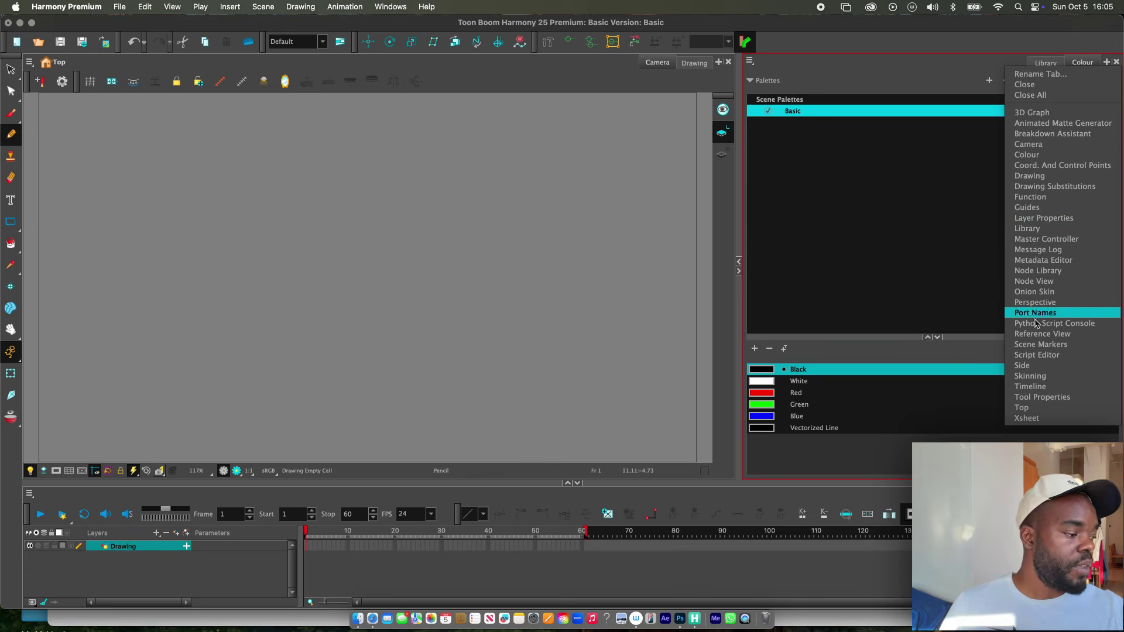
pyautogui.click(1040, 282)
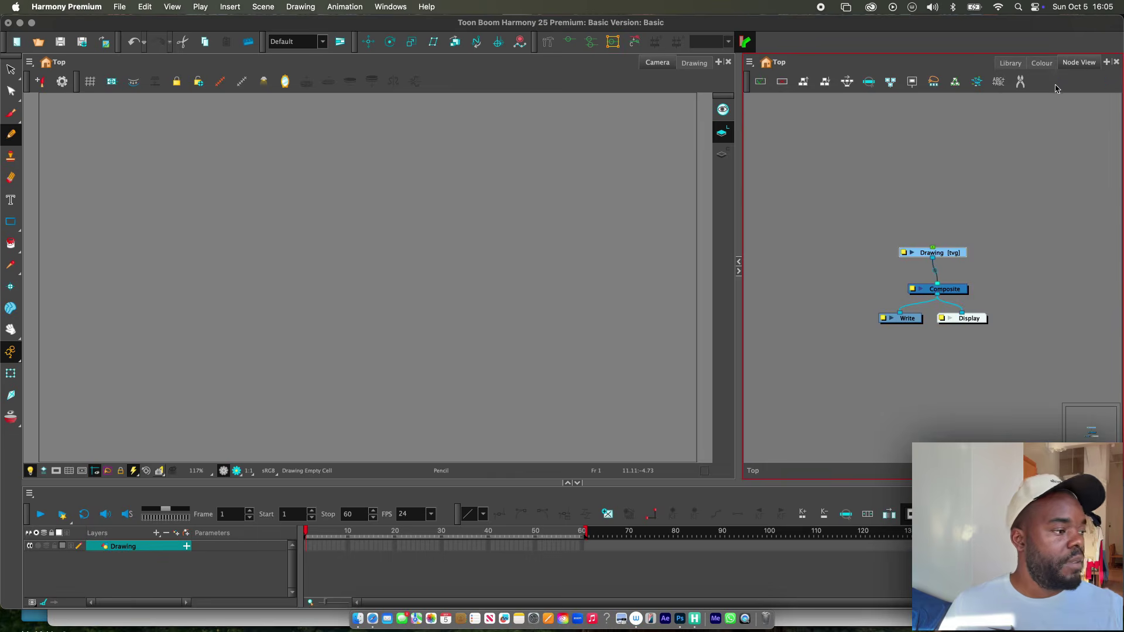
pyautogui.moveTo(1079, 62); pyautogui.dragTo(605, 229)
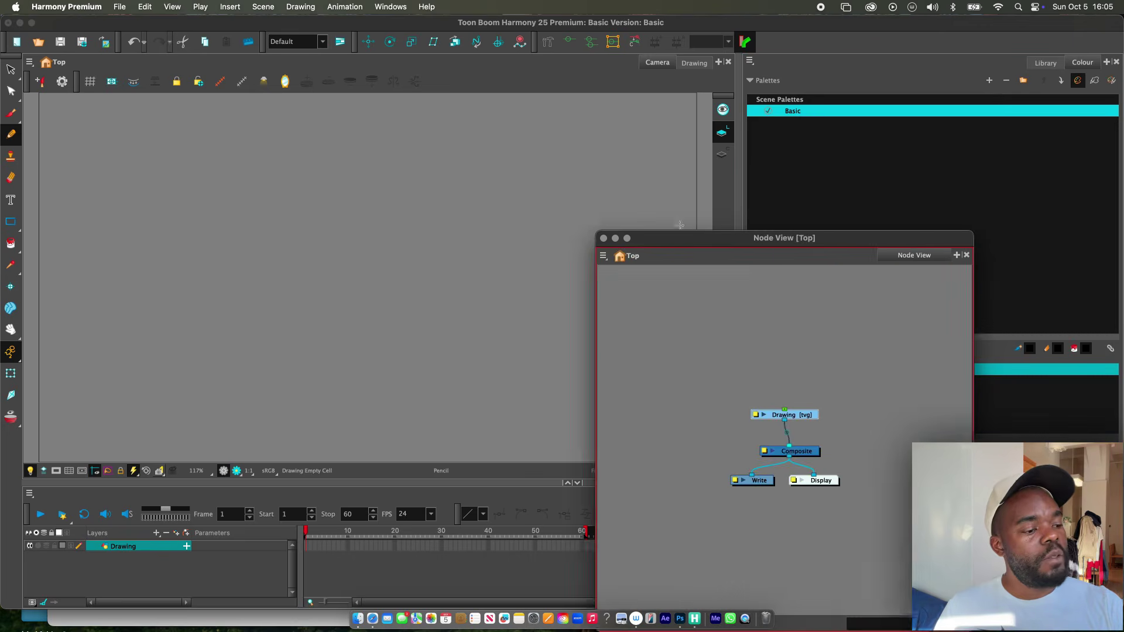
pyautogui.moveTo(792, 240)
pyautogui.mouseDown()
pyautogui.moveTo(752, 235)
pyautogui.moveTo(543, 108)
pyautogui.moveTo(574, 117)
pyautogui.mouseUp()
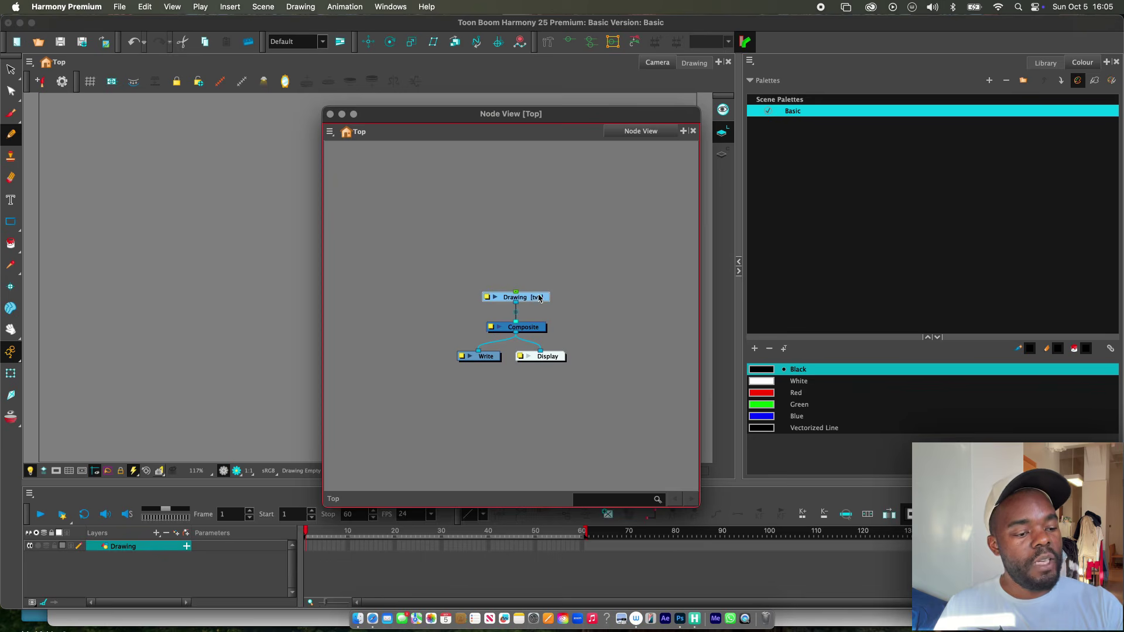
pyautogui.moveTo(627, 121); pyautogui.dragTo(1048, 60)
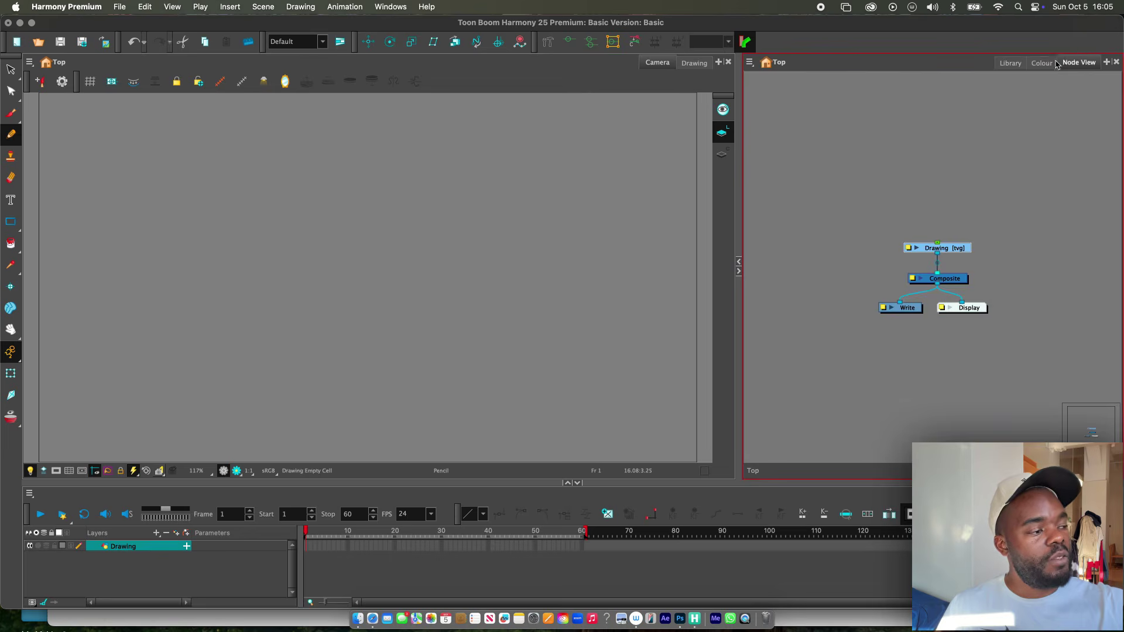
# Step: Switch among the Colour, Library and Node View panels to compare their contents, ending on the Node View
pyautogui.click(1042, 65)
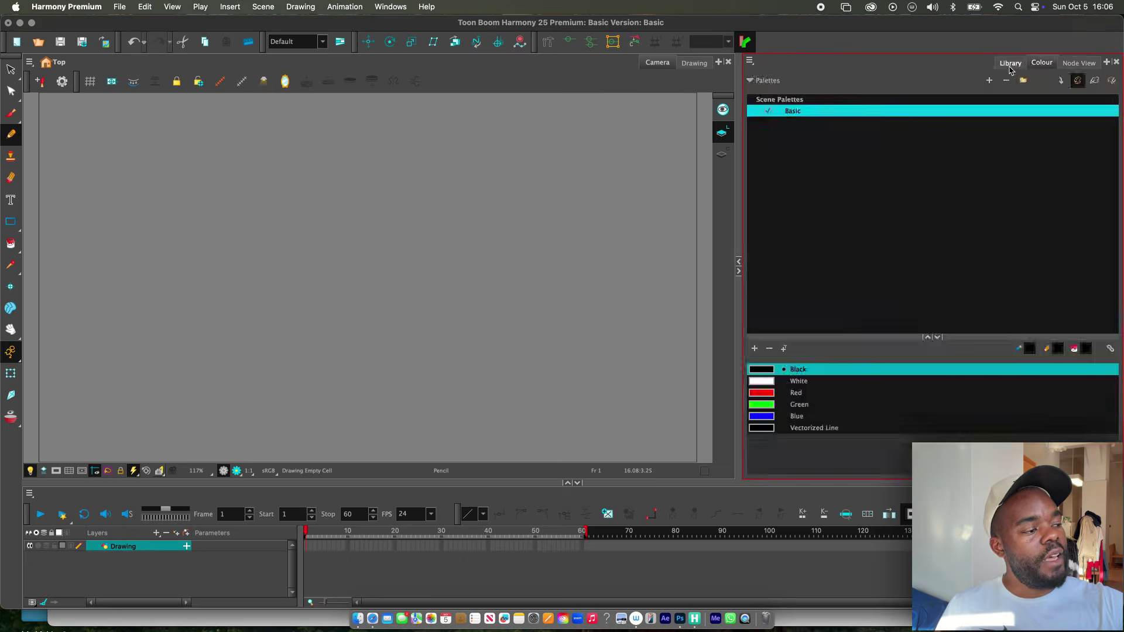
pyautogui.click(1011, 63)
pyautogui.click(1043, 62)
pyautogui.click(1077, 63)
pyautogui.click(1046, 65)
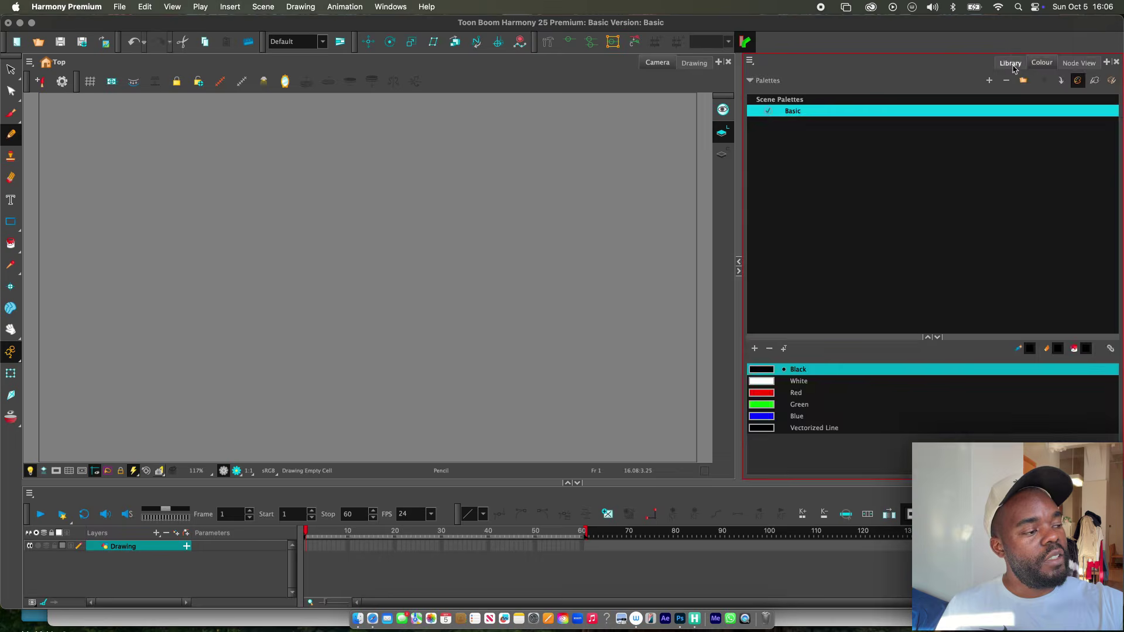
pyautogui.click(1013, 65)
pyautogui.click(1042, 64)
pyautogui.click(1076, 65)
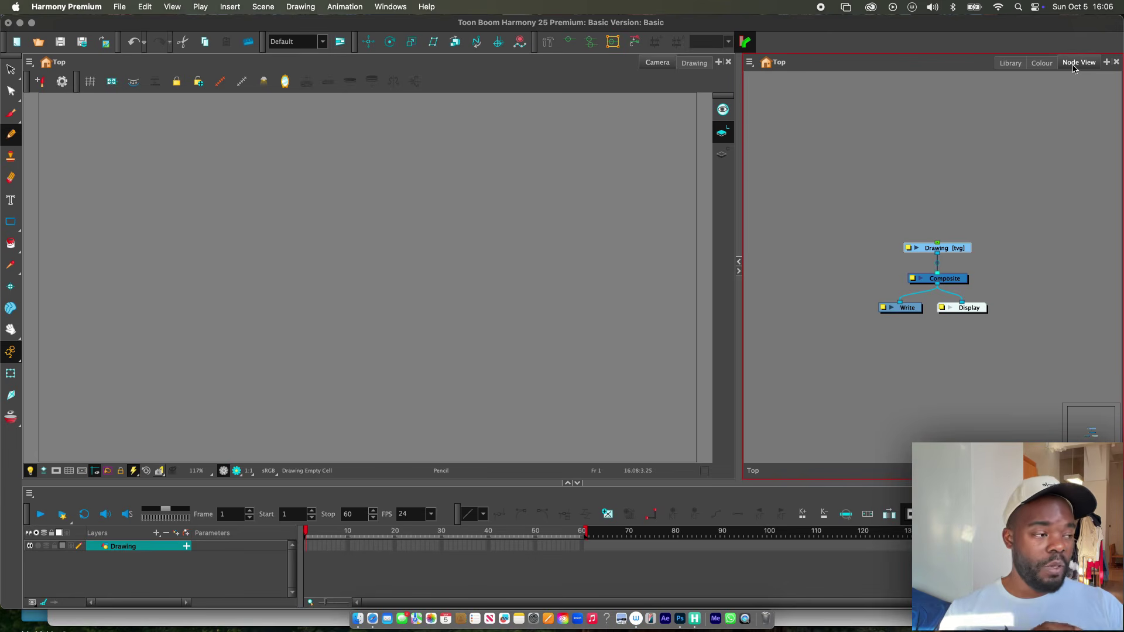
# Step: Check the Library and Colour panels, and shorten the palette list in the Colour panel to give the swatches more room
pyautogui.click(1042, 63)
pyautogui.click(1019, 62)
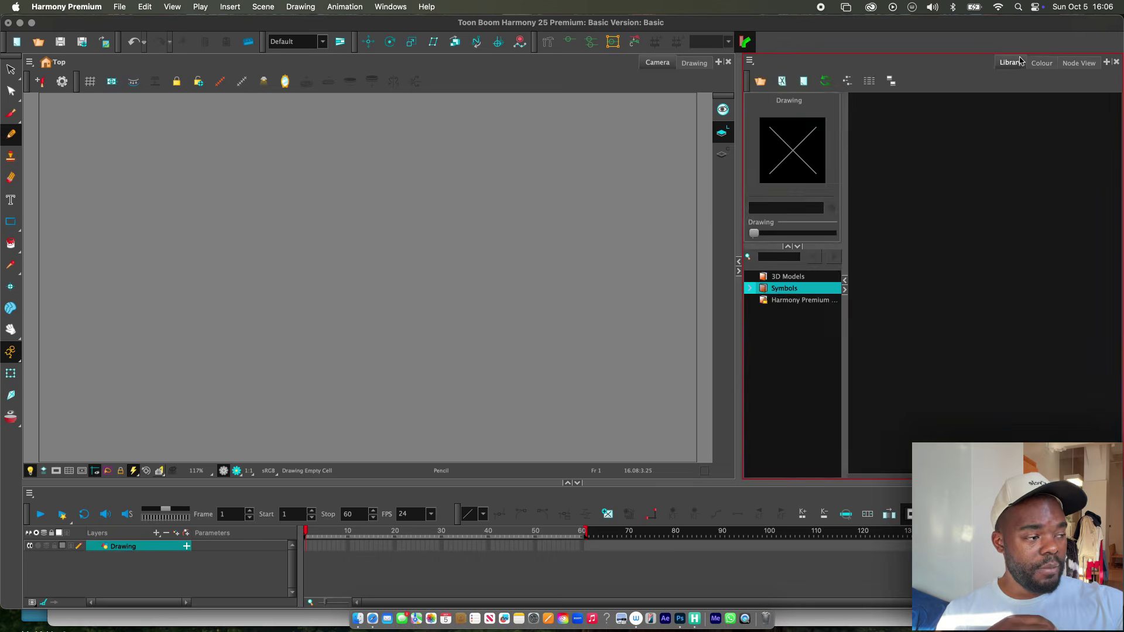
pyautogui.click(1041, 64)
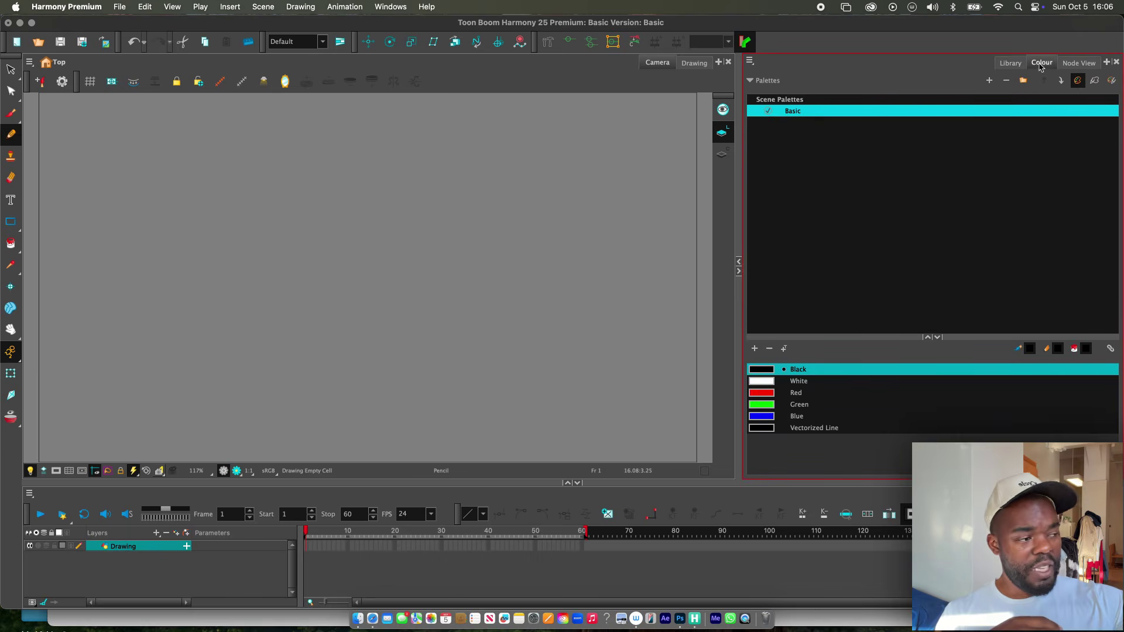
pyautogui.moveTo(849, 339); pyautogui.dragTo(840, 257)
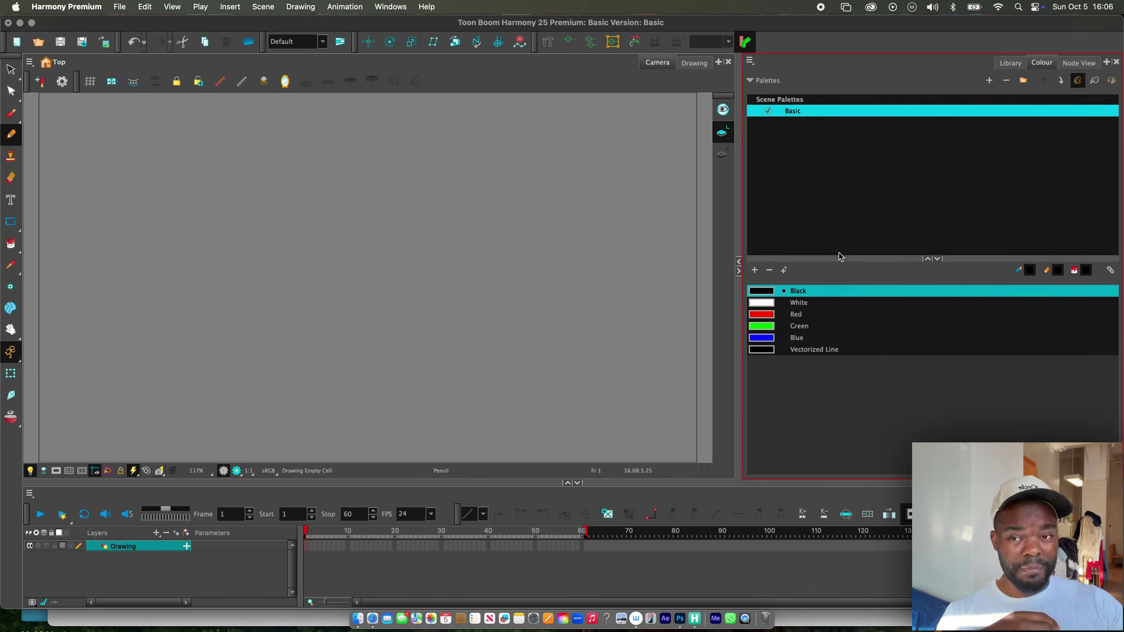
# Step: Show the Node View and slightly reposition the Drawing, Composite, Write and Display nodes
pyautogui.click(1079, 64)
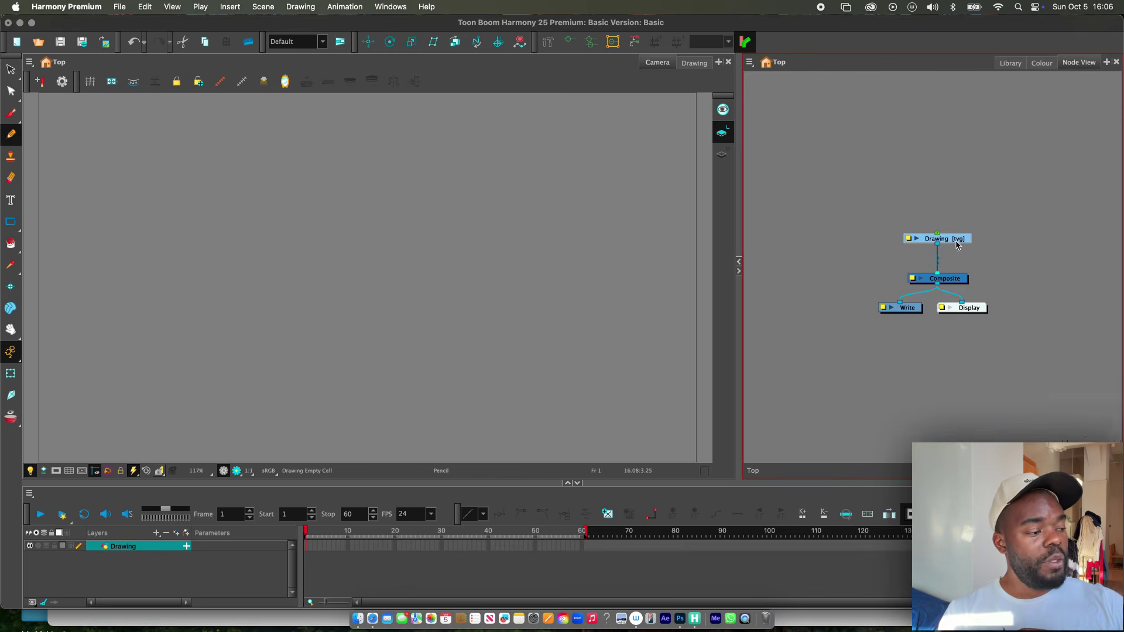
pyautogui.moveTo(958, 245); pyautogui.dragTo(957, 238)
pyautogui.moveTo(953, 278); pyautogui.dragTo(952, 269)
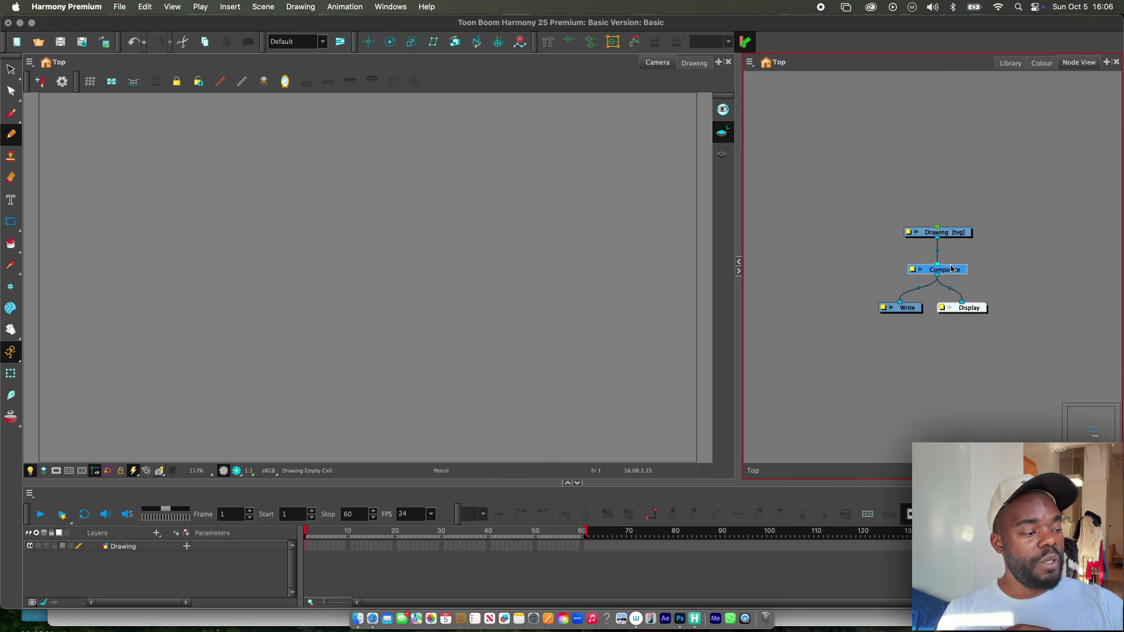
pyautogui.moveTo(995, 300)
pyautogui.mouseDown()
pyautogui.moveTo(926, 316)
pyautogui.moveTo(978, 309)
pyautogui.mouseUp()
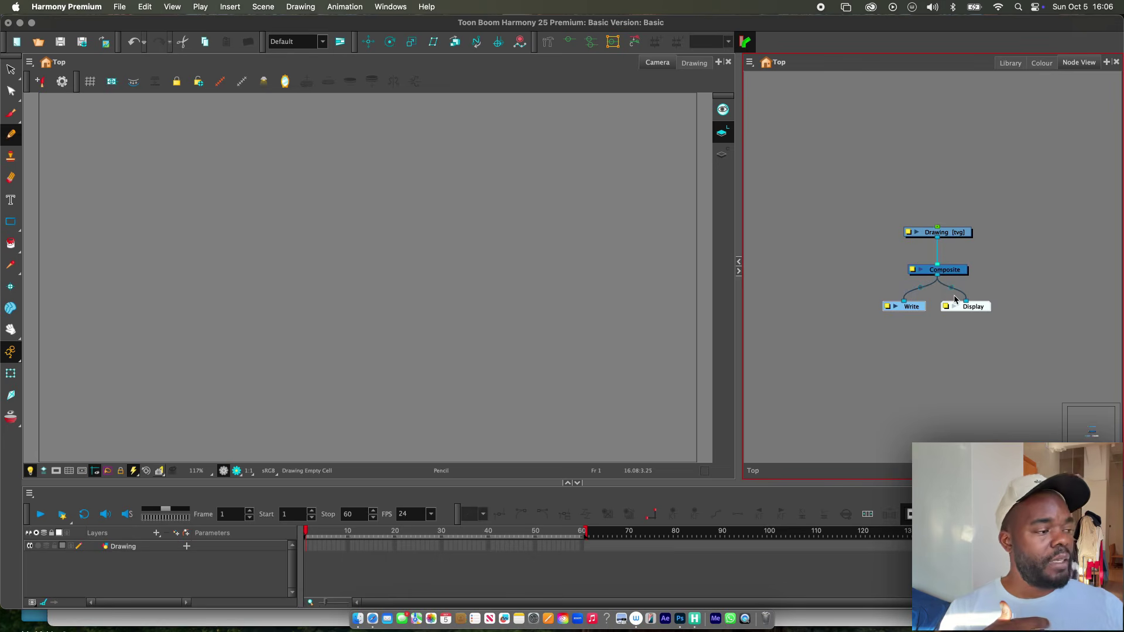
# Step: Add the Tool Properties view to the side pane beside Library, Colour and Node View
pyautogui.click(1106, 62)
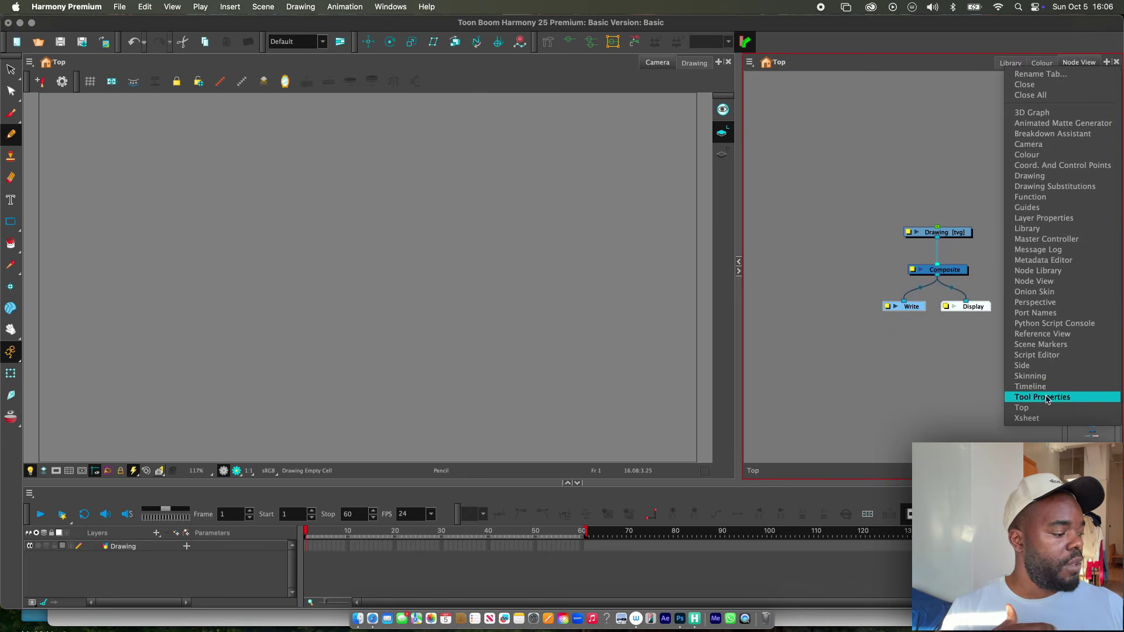
pyautogui.click(1095, 42)
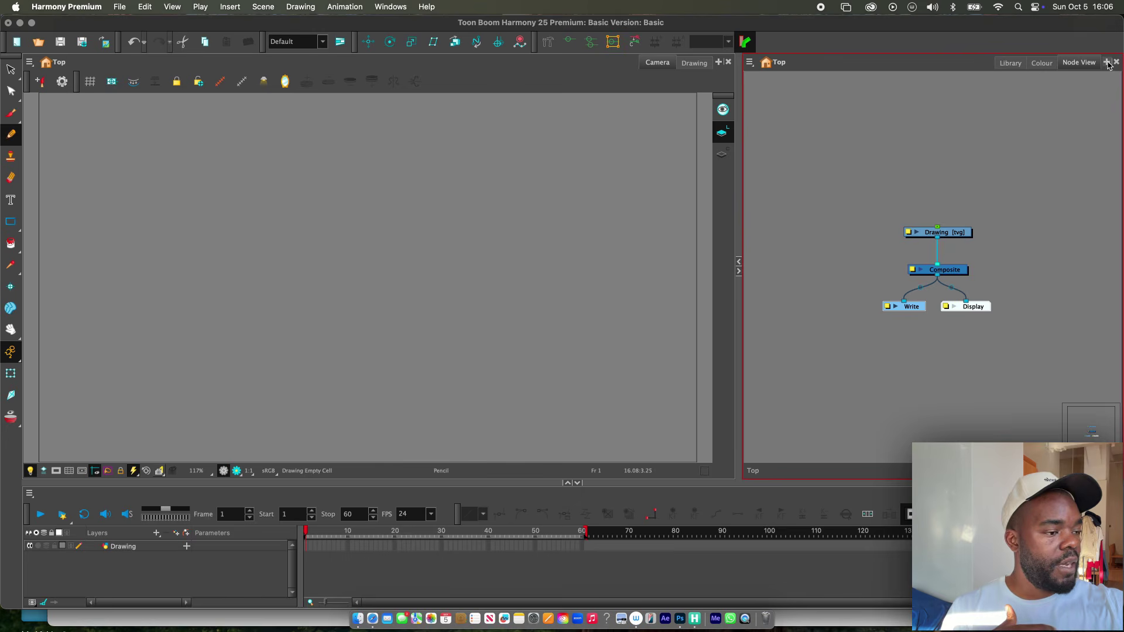
pyautogui.click(719, 62)
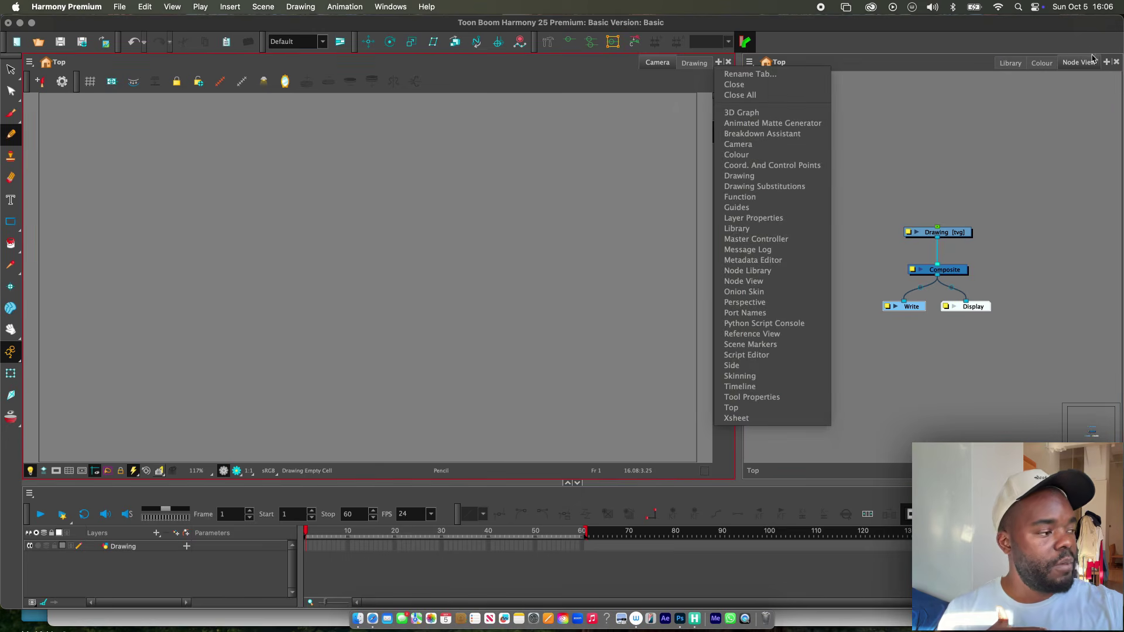
pyautogui.click(1108, 72)
pyautogui.click(1107, 63)
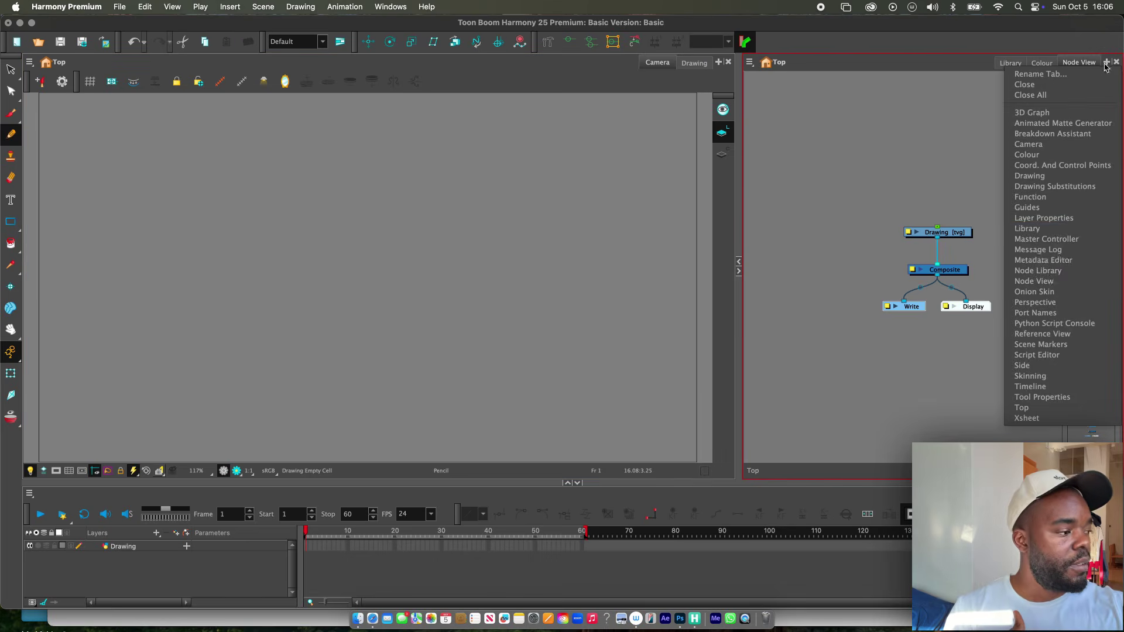
pyautogui.click(1061, 398)
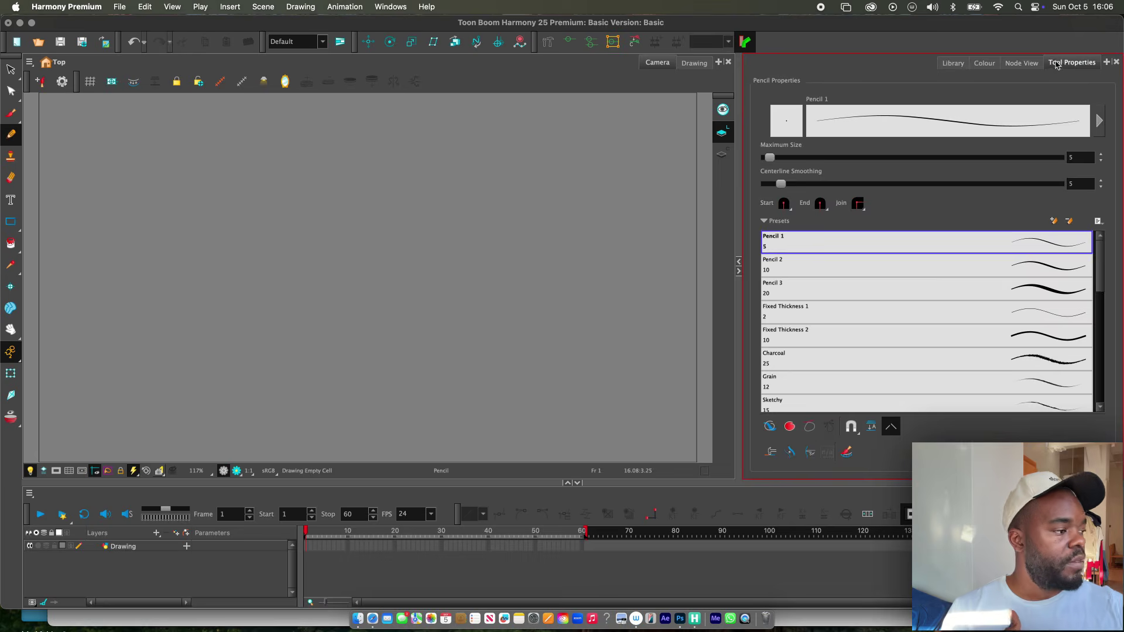
# Step: Review the list of addable views and compare the Library, Colour, Node View and Tool Properties panels, ending on the Library
pyautogui.click(953, 63)
pyautogui.click(984, 63)
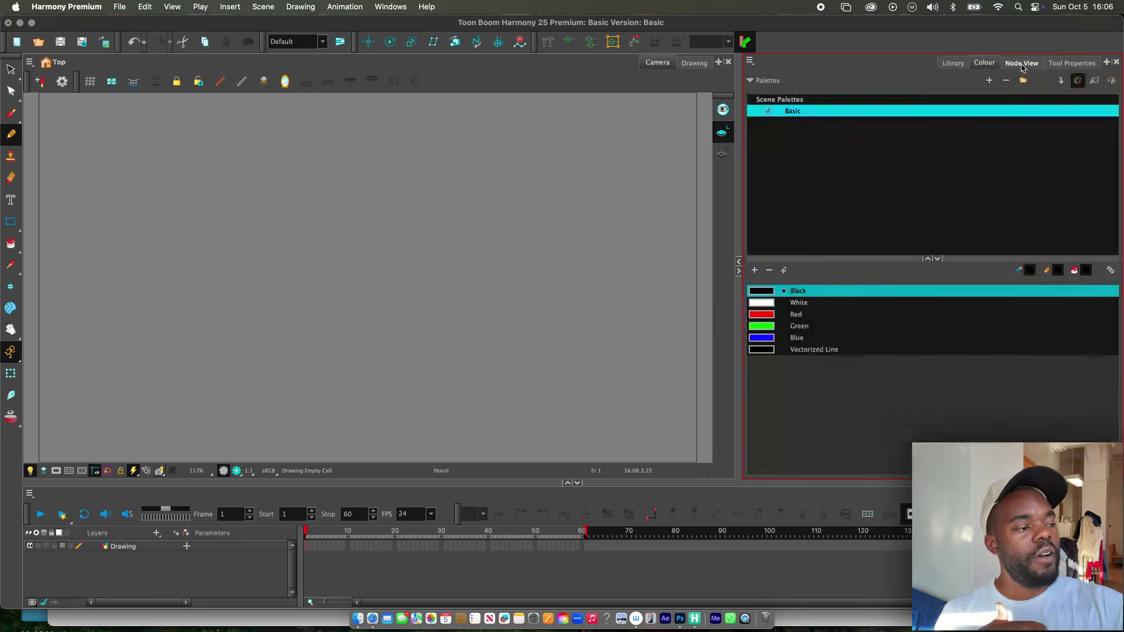
pyautogui.click(1022, 62)
pyautogui.click(1072, 63)
pyautogui.click(952, 63)
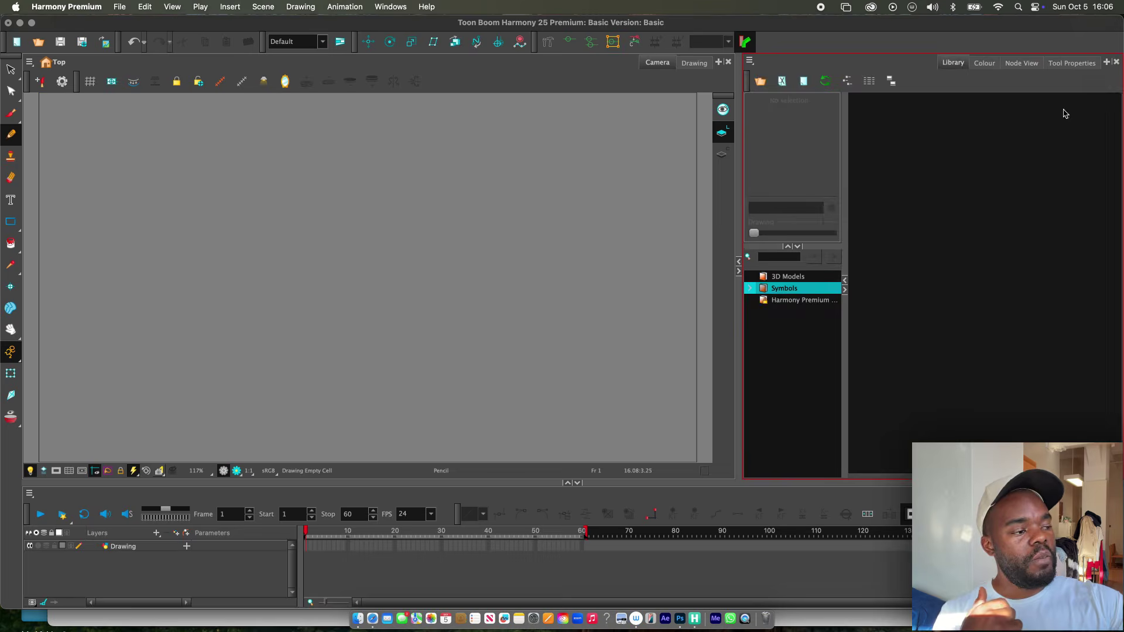
pyautogui.click(1108, 63)
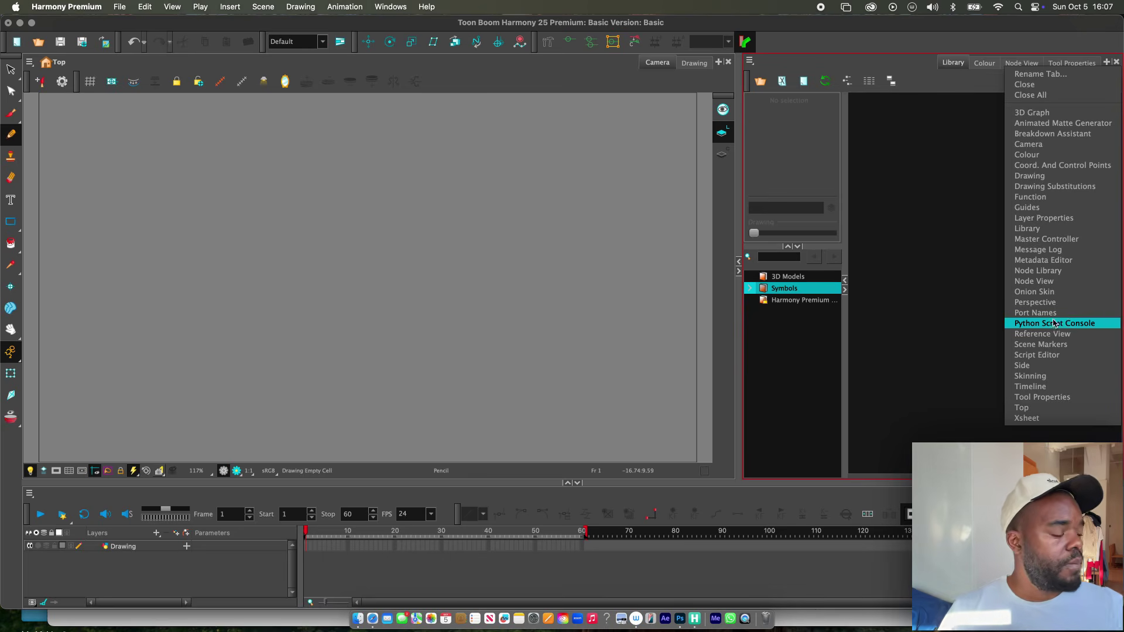
pyautogui.click(912, 250)
pyautogui.click(1075, 63)
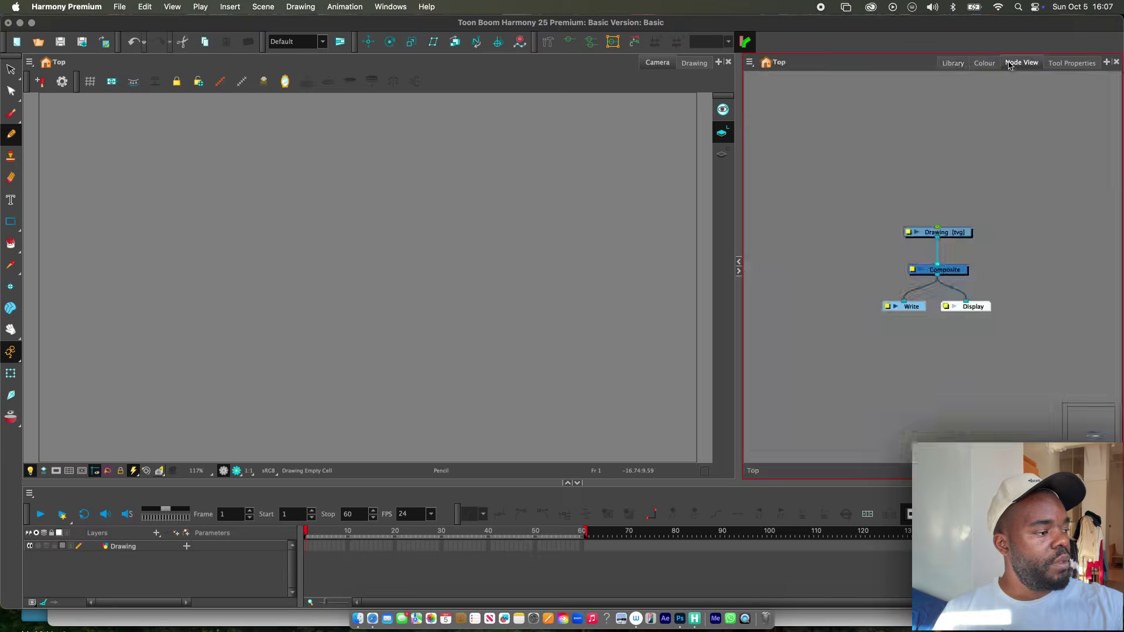
pyautogui.click(985, 63)
pyautogui.click(954, 63)
pyautogui.click(1068, 64)
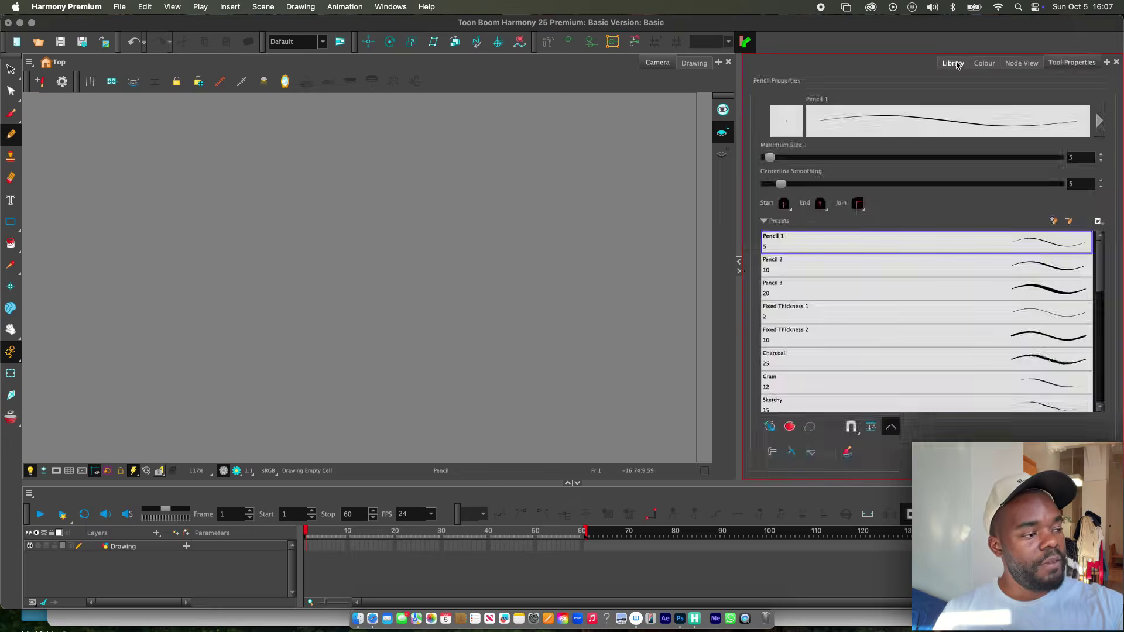
pyautogui.click(953, 63)
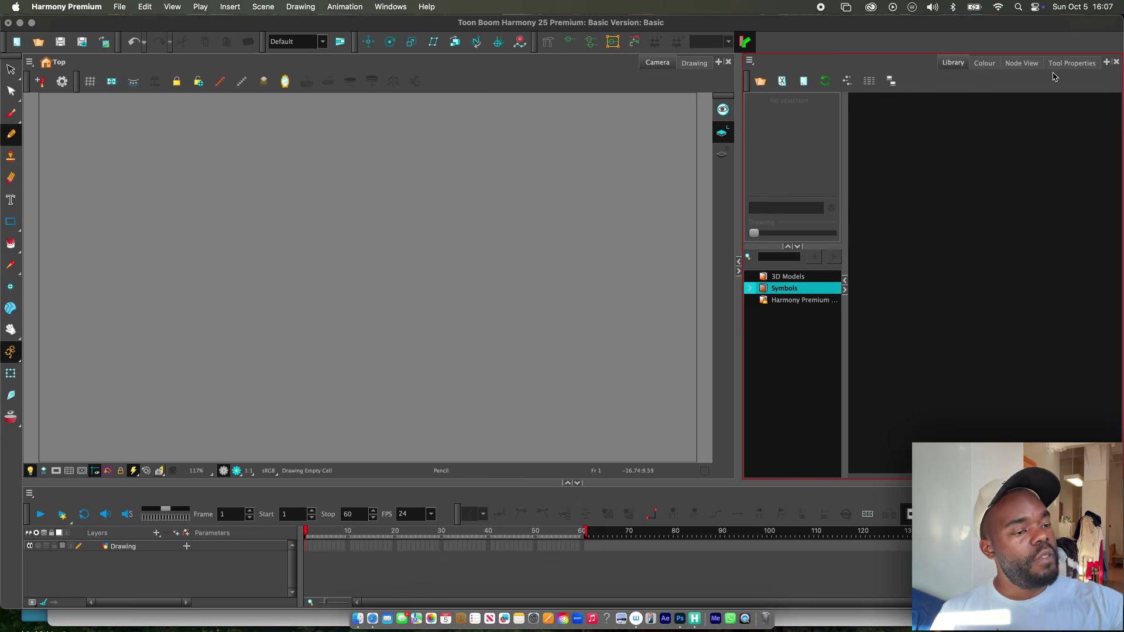
# Step: Save the current layout as a new workspace under the author's full name
pyautogui.click(391, 6)
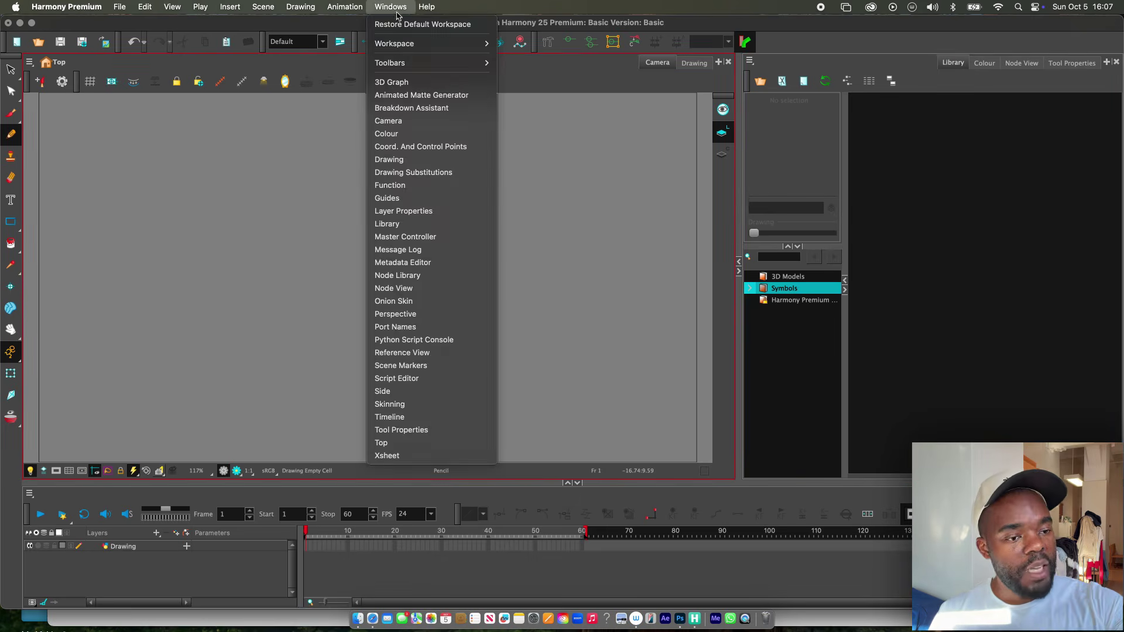
pyautogui.click(395, 12)
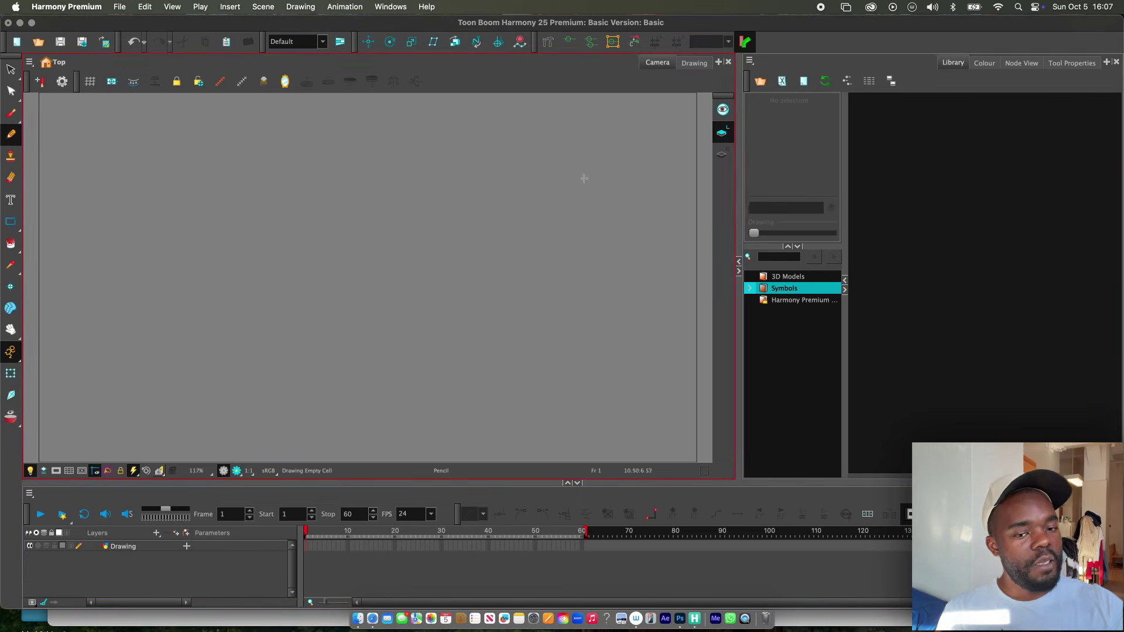
pyautogui.click(390, 9)
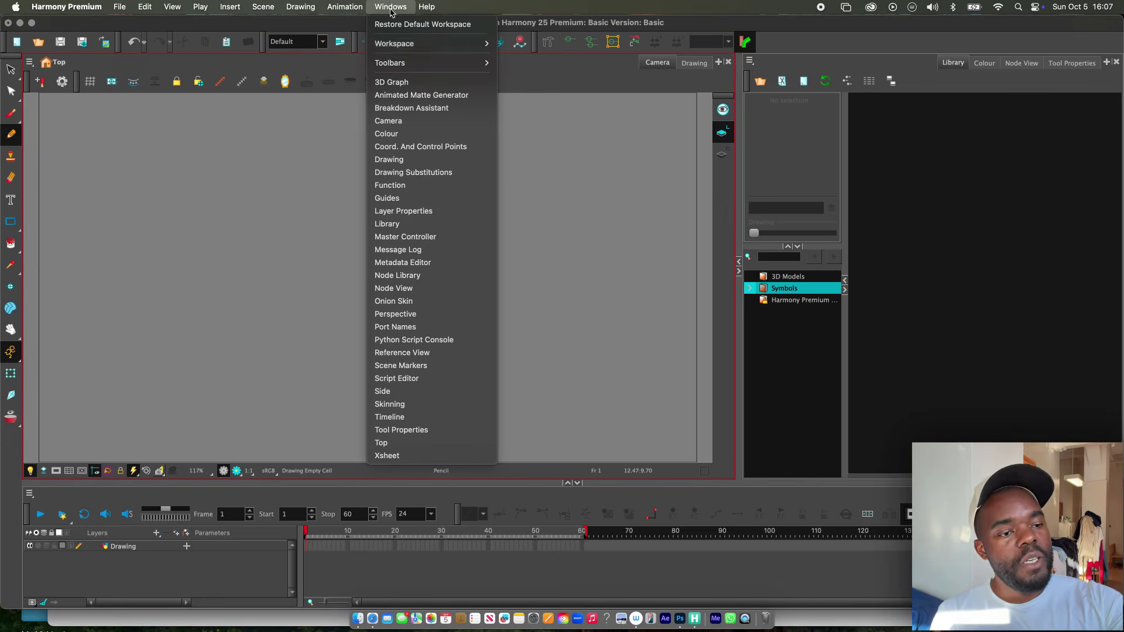
pyautogui.moveTo(479, 47)
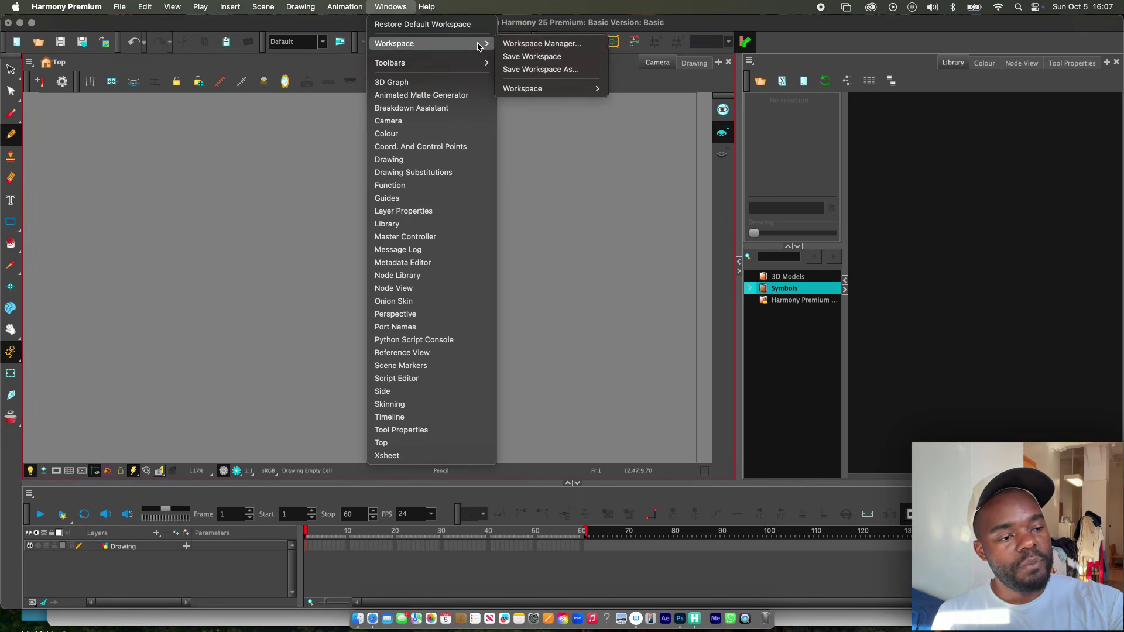
pyautogui.click(583, 75)
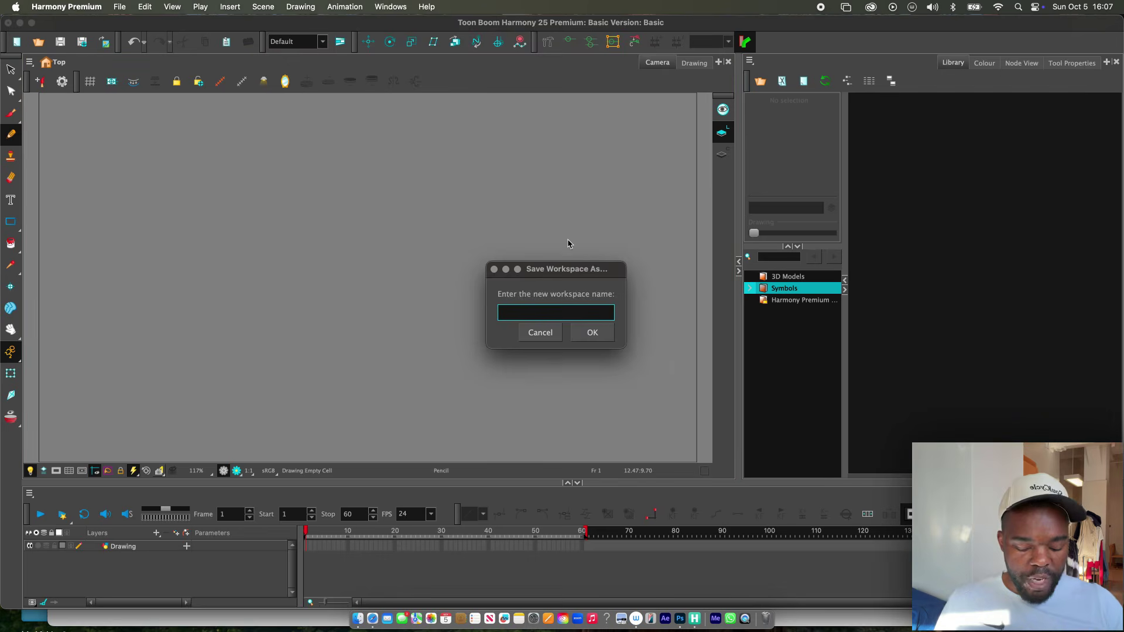
pyautogui.write('Da')
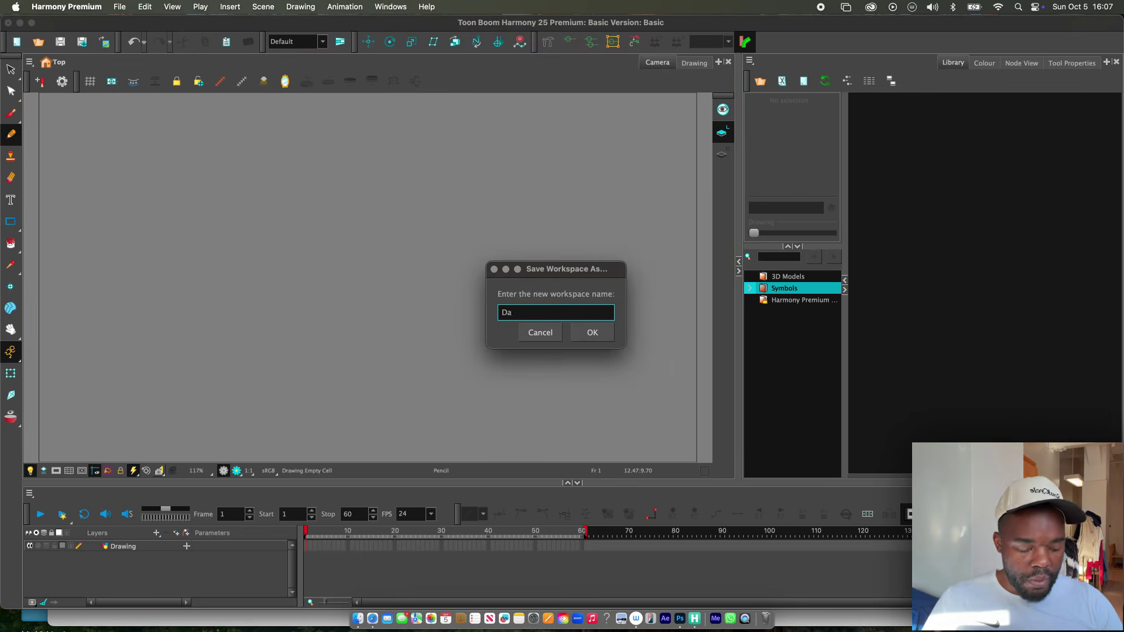
pyautogui.write('veMakadi')
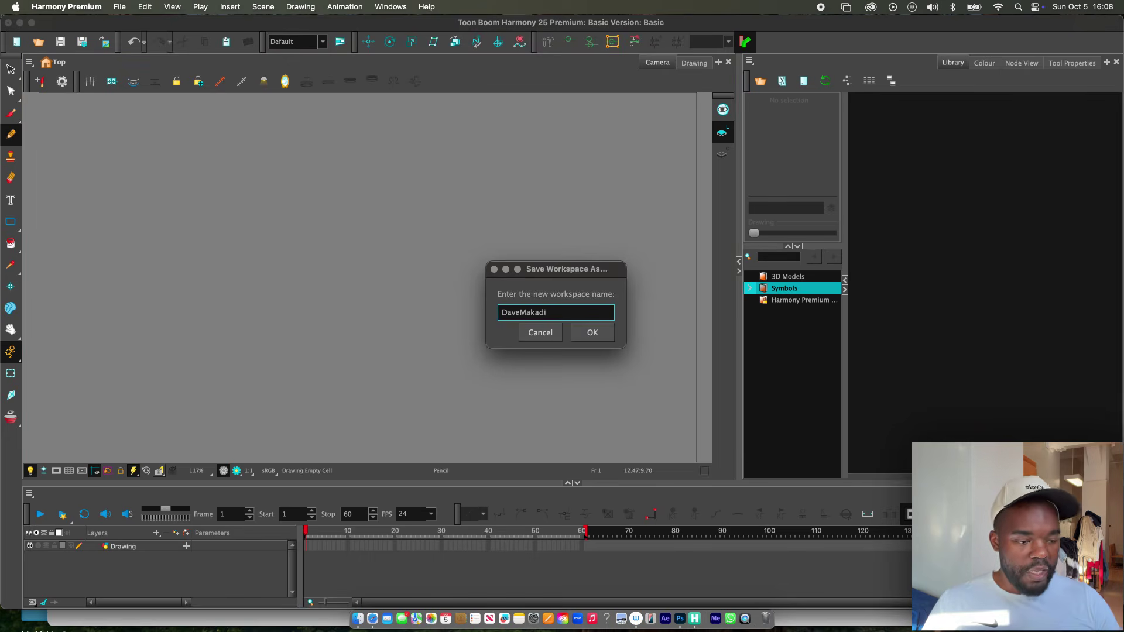
pyautogui.click(593, 333)
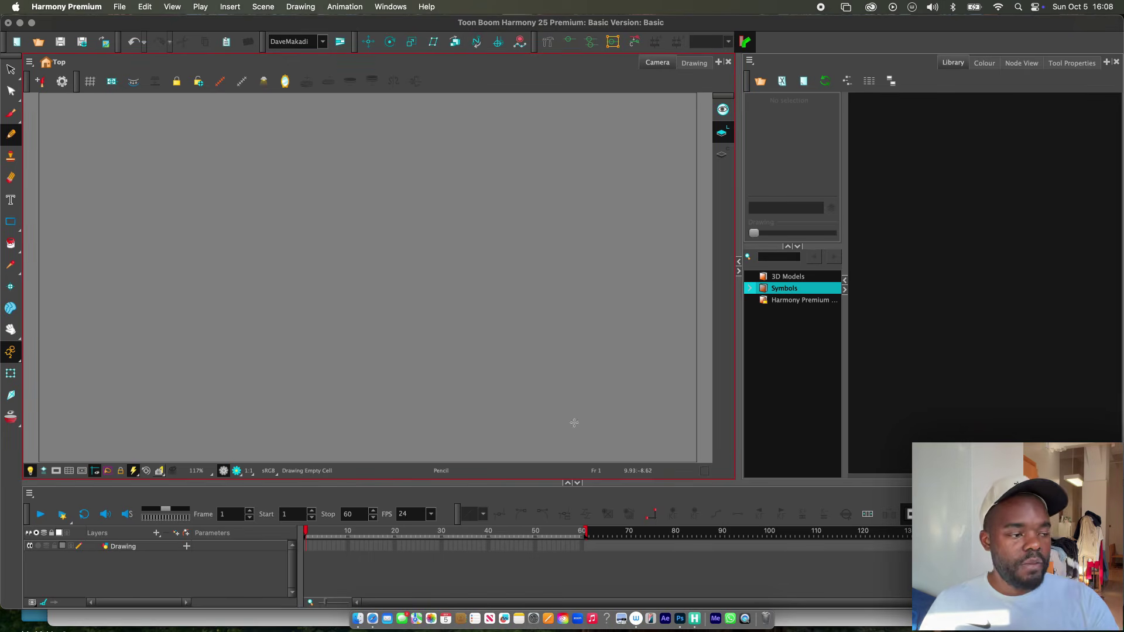
# Step: Switch to the Compositing workspace and return to the saved custom workspace
pyautogui.click(400, 8)
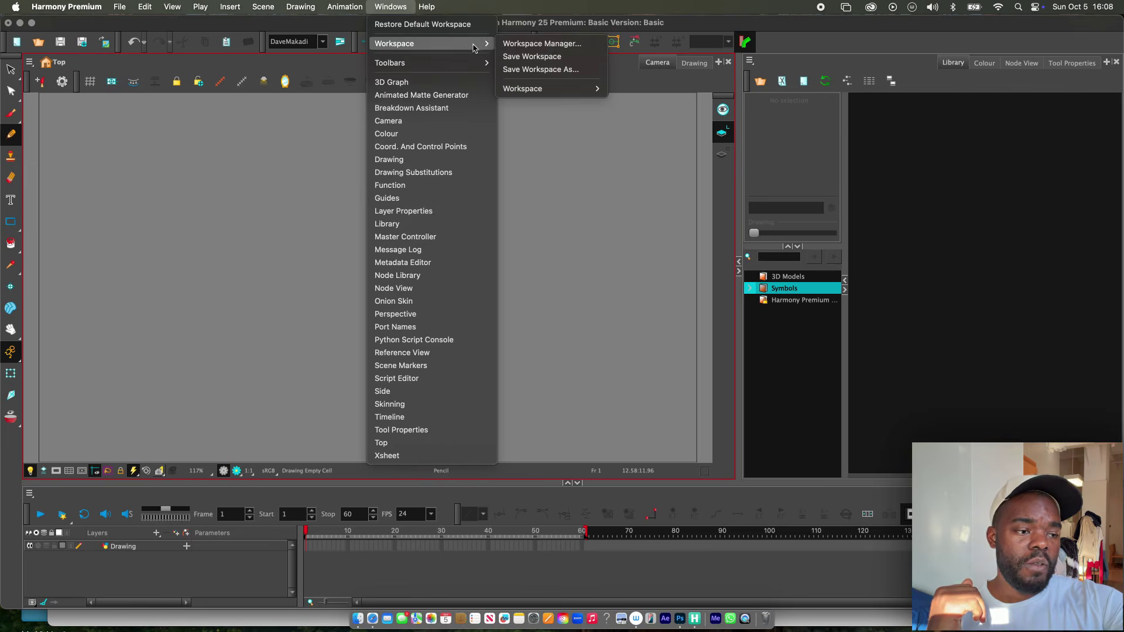
pyautogui.moveTo(590, 90)
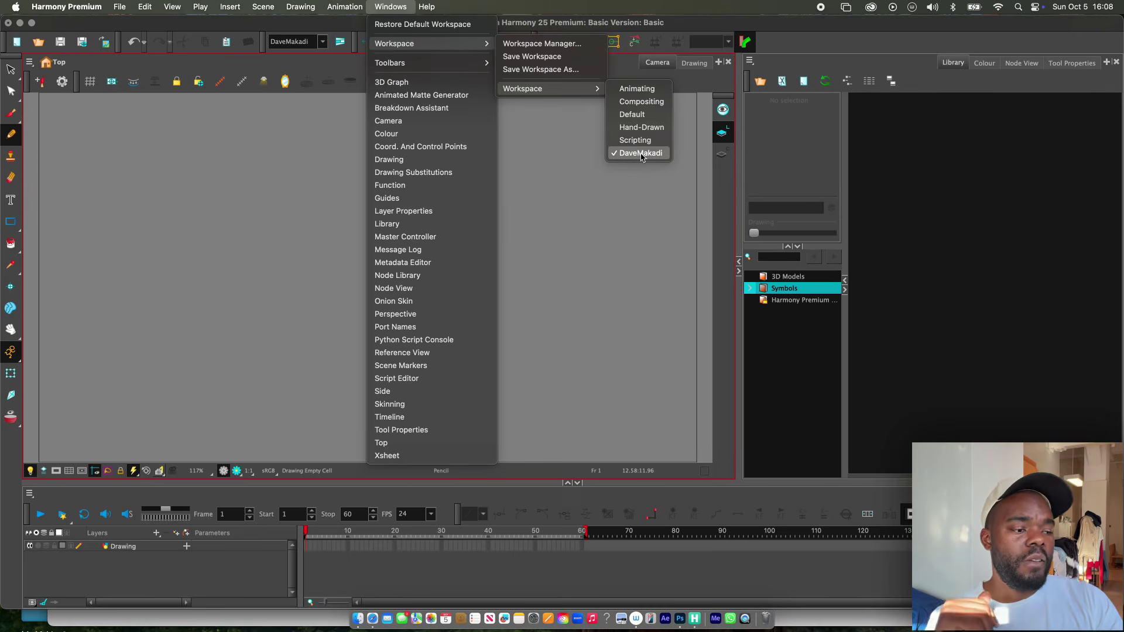
pyautogui.click(641, 102)
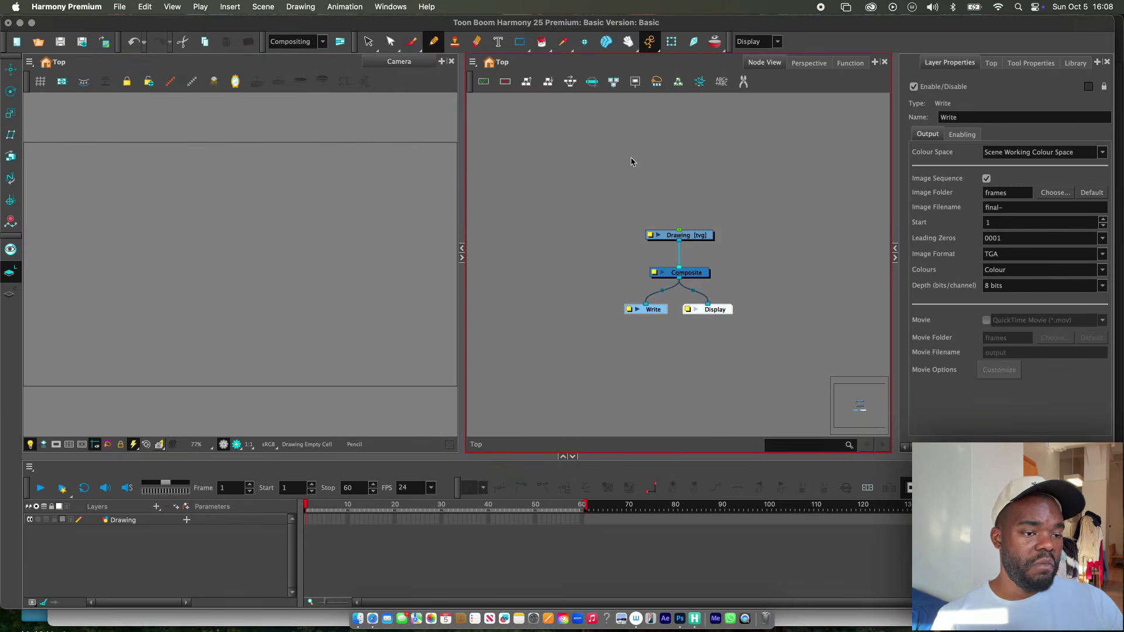
pyautogui.click(399, 8)
pyautogui.moveTo(488, 66)
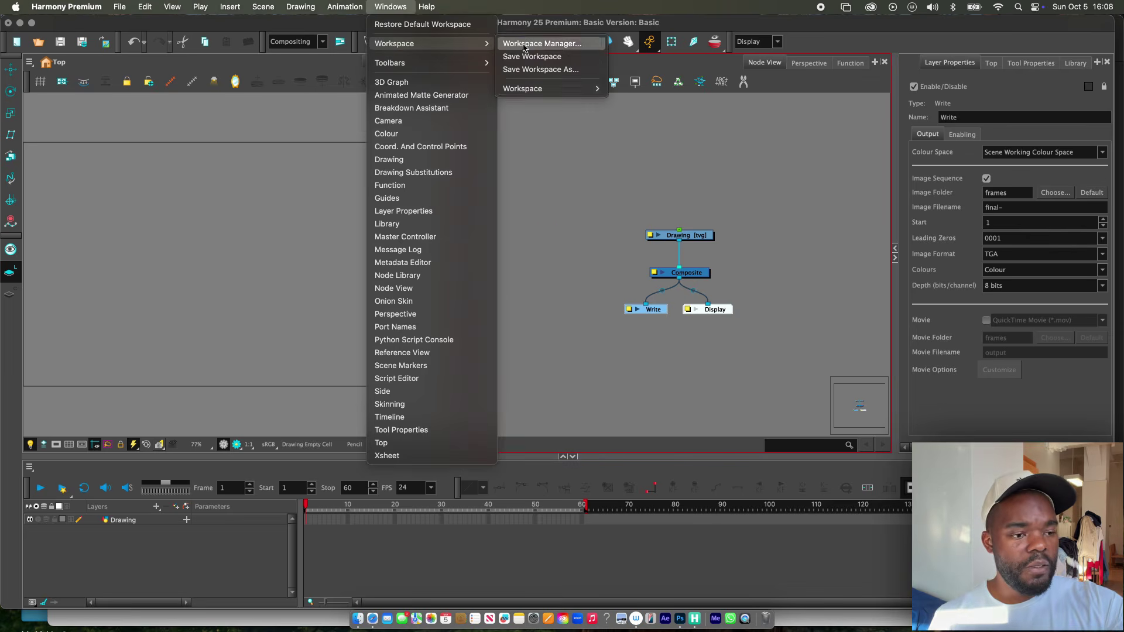
pyautogui.click(650, 154)
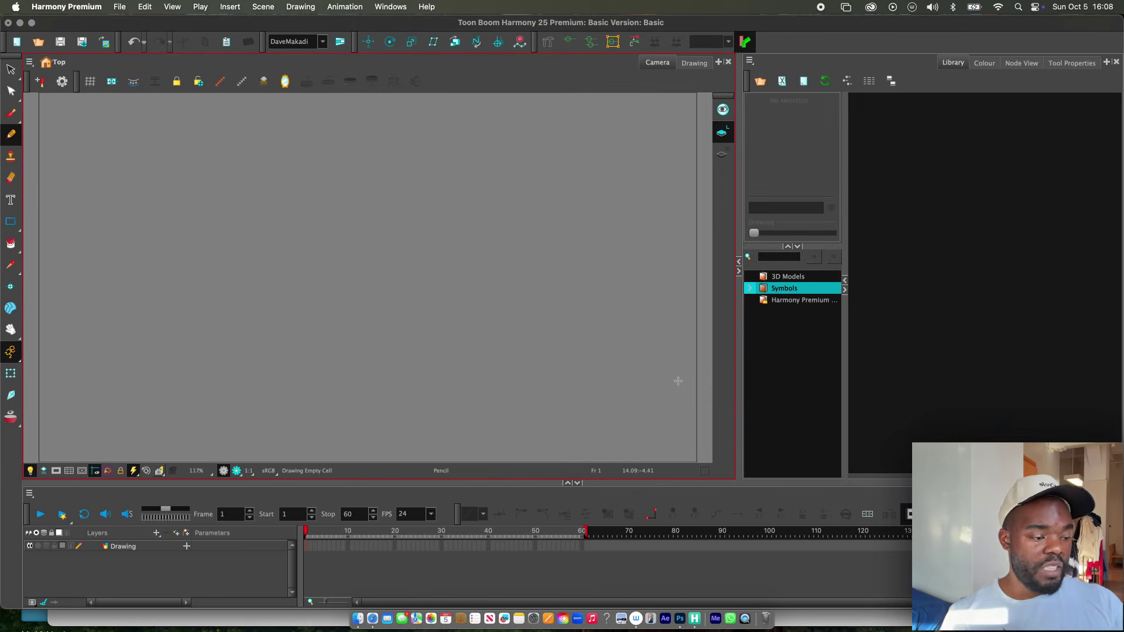
# Step: Widen the side pane slightly, and try a short pencil stroke in the Camera view before undoing it
pyautogui.moveTo(739, 325); pyautogui.dragTo(724, 323)
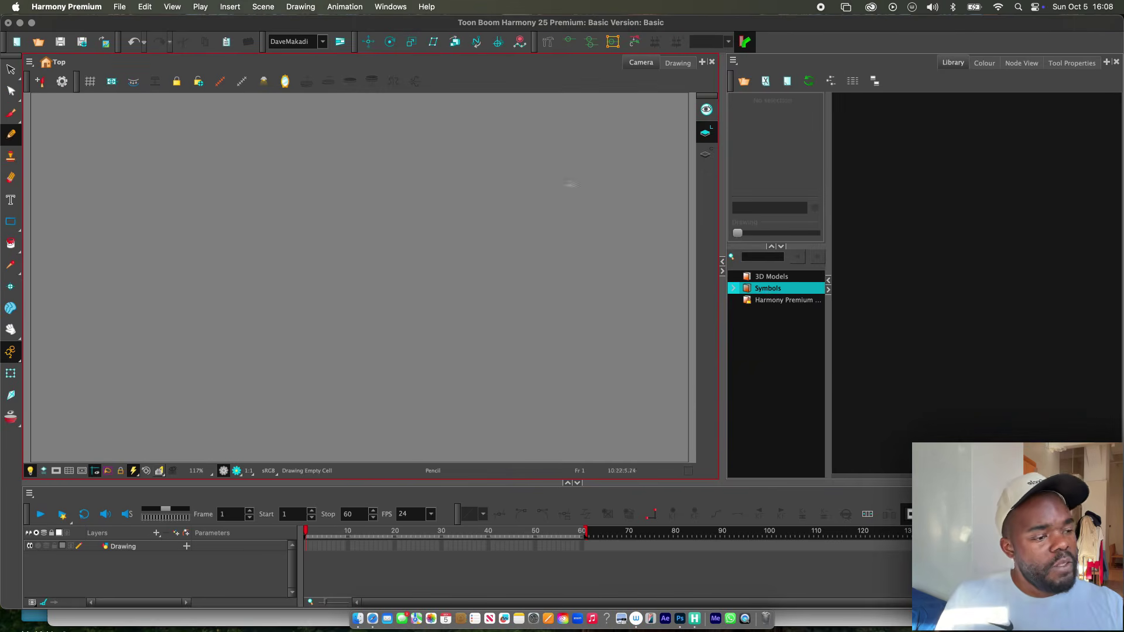
pyautogui.moveTo(561, 255); pyautogui.dragTo(555, 312)
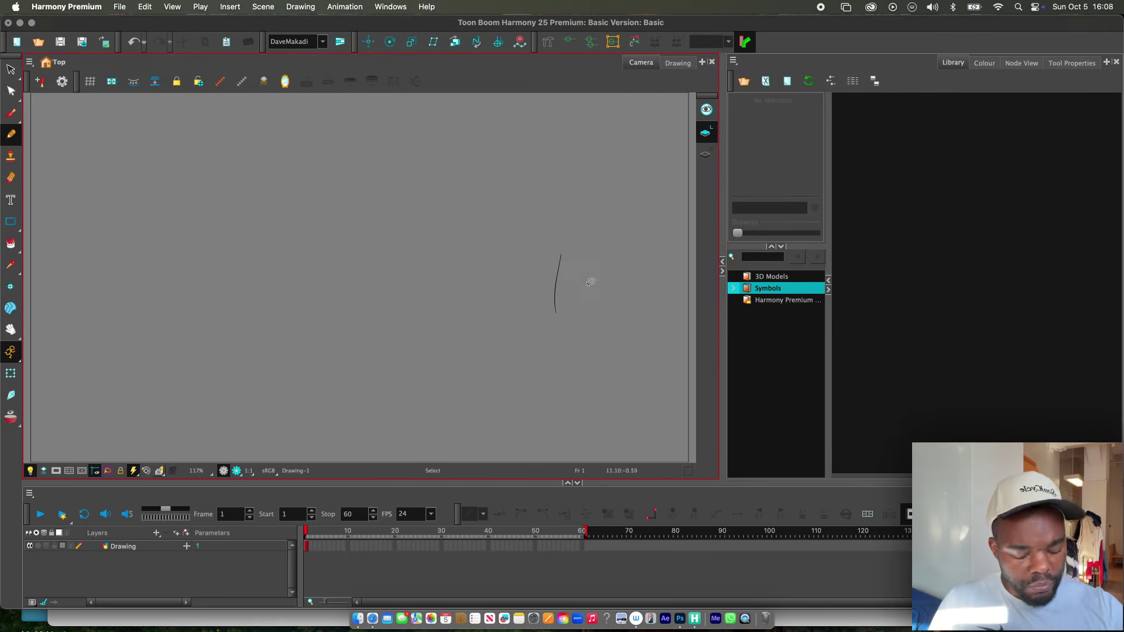
pyautogui.press('super+z')
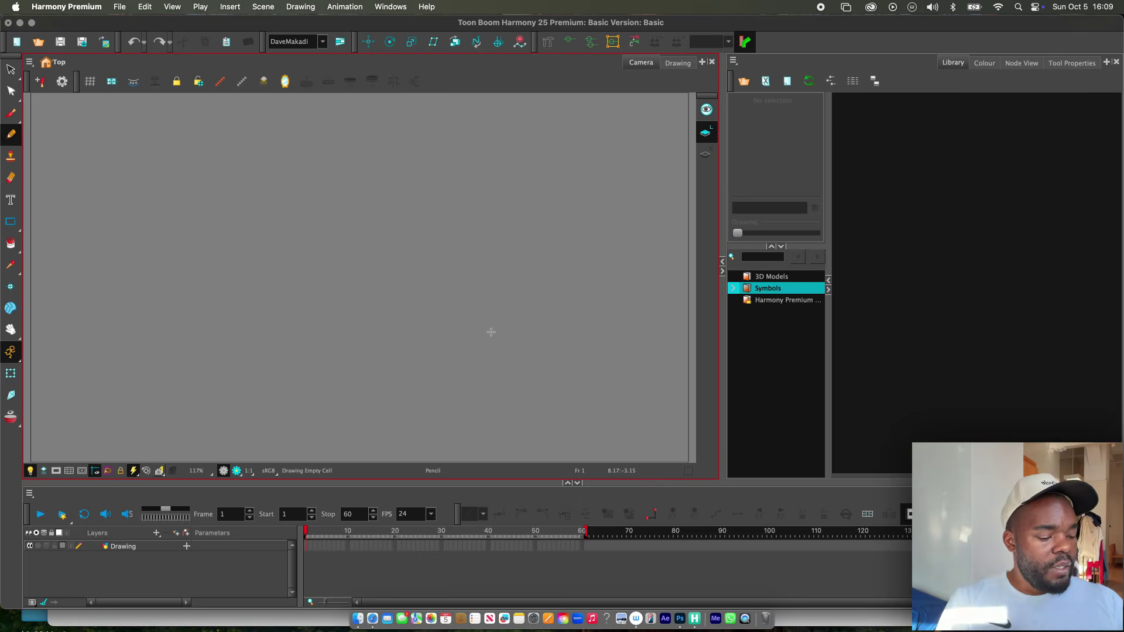
# Step: Make the Timeline slightly taller and bring the Node View forward in the side pane
pyautogui.moveTo(630, 483); pyautogui.dragTo(622, 470)
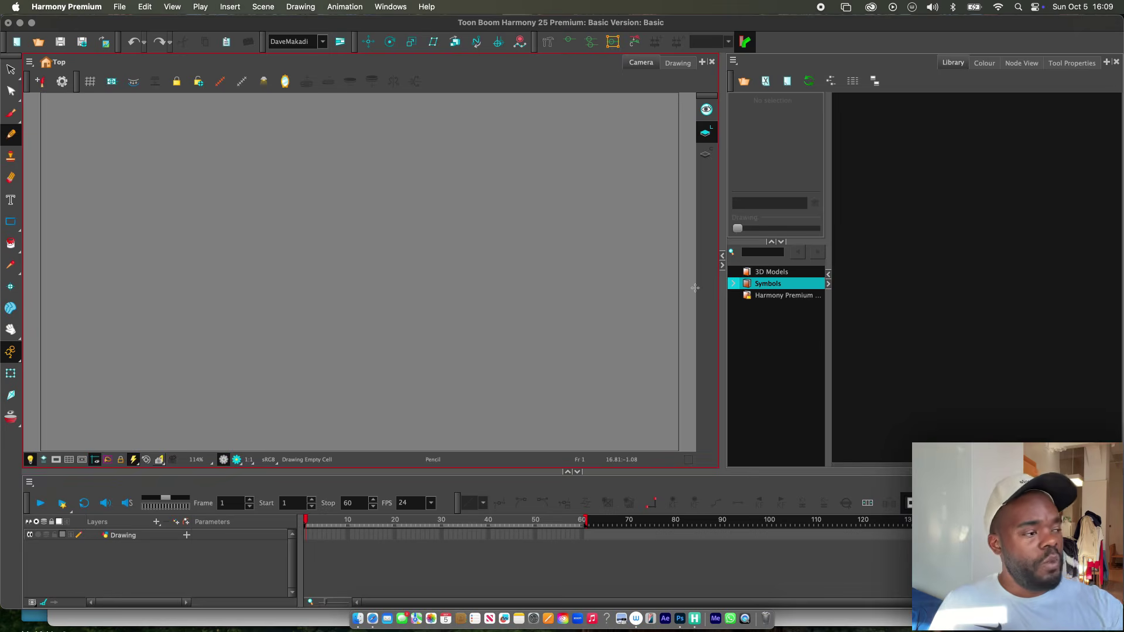
pyautogui.click(1022, 62)
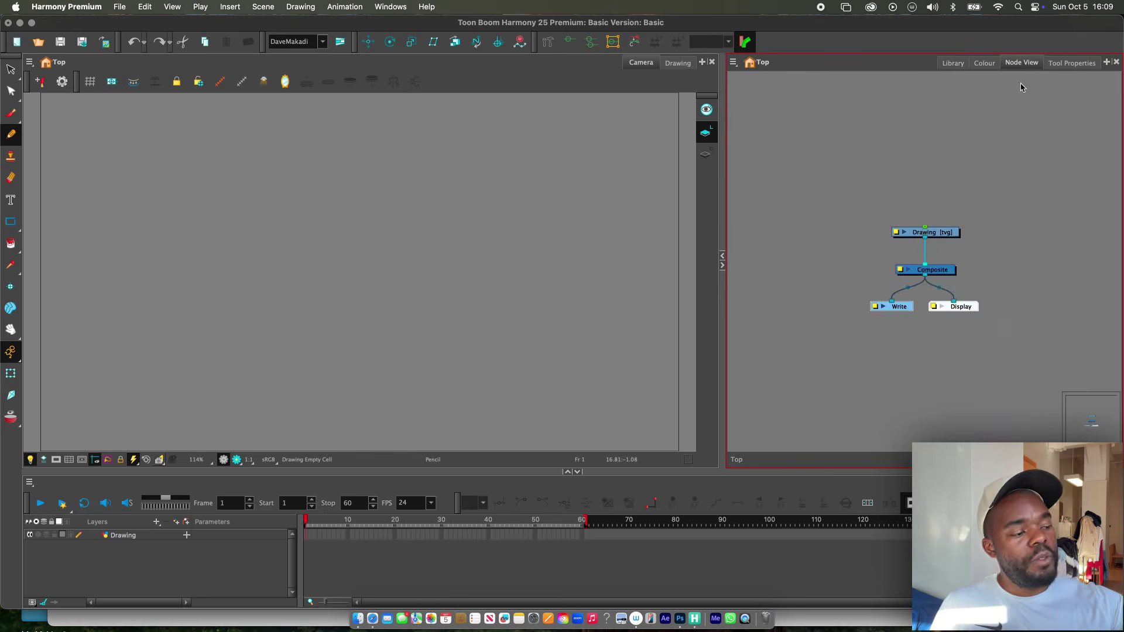
# Step: Spread out the node network by moving the Drawing and Composite nodes further above the Write and Display nodes
pyautogui.scroll(5, 969, 218)
pyautogui.hscroll(2, 972, 339)
pyautogui.scroll(-1, 972, 339)
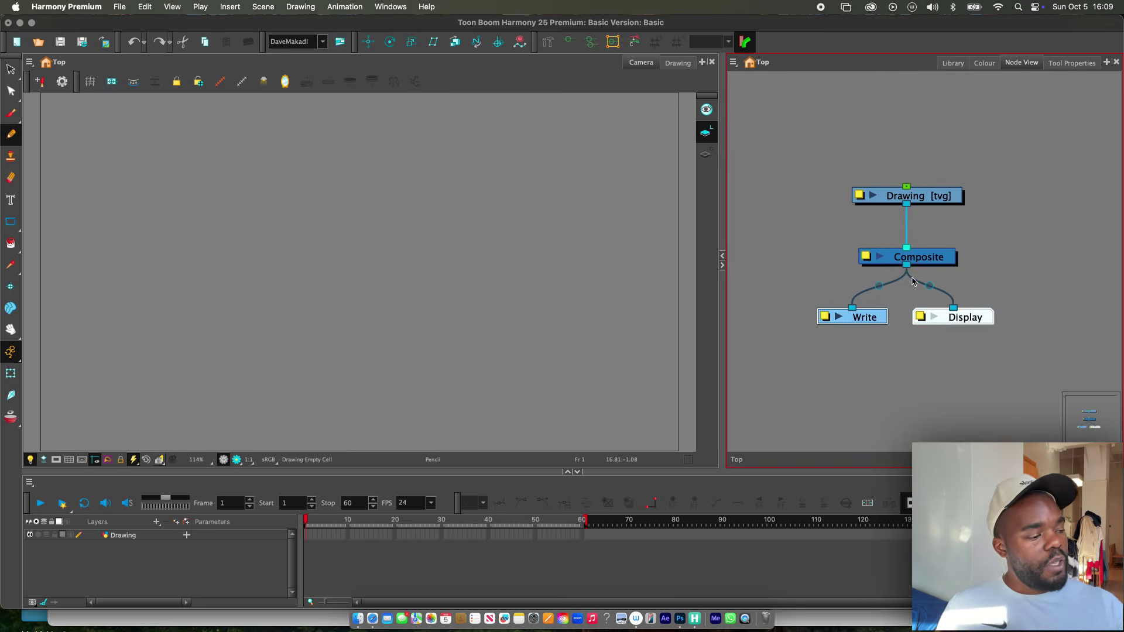
pyautogui.moveTo(949, 197); pyautogui.dragTo(957, 154)
pyautogui.moveTo(941, 263); pyautogui.dragTo(950, 238)
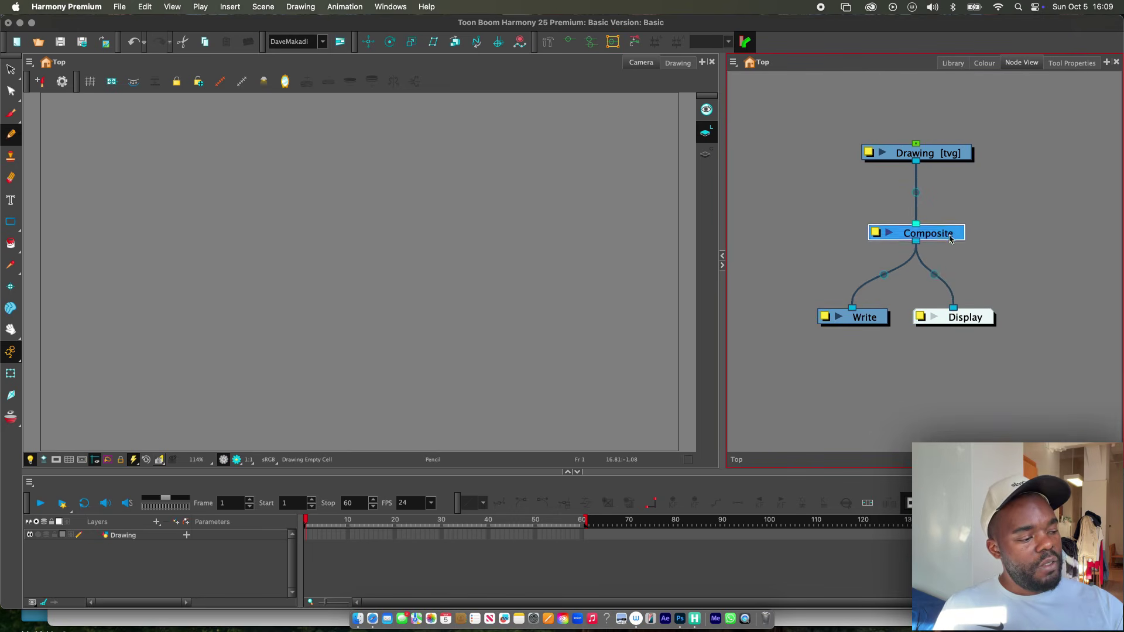
pyautogui.click(873, 319)
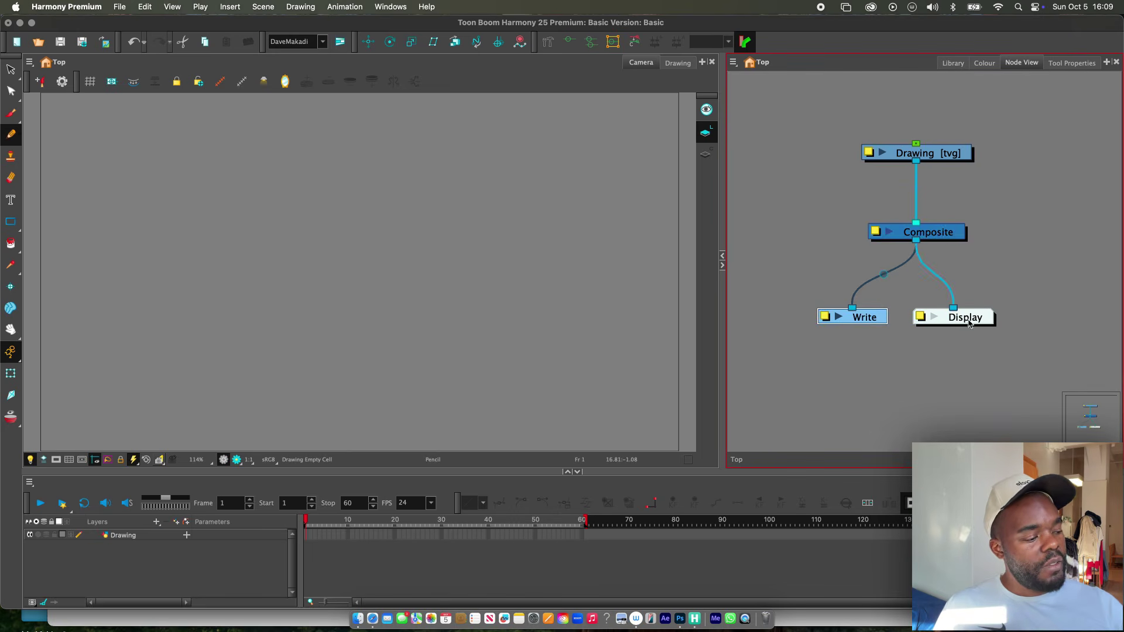
pyautogui.click(969, 322)
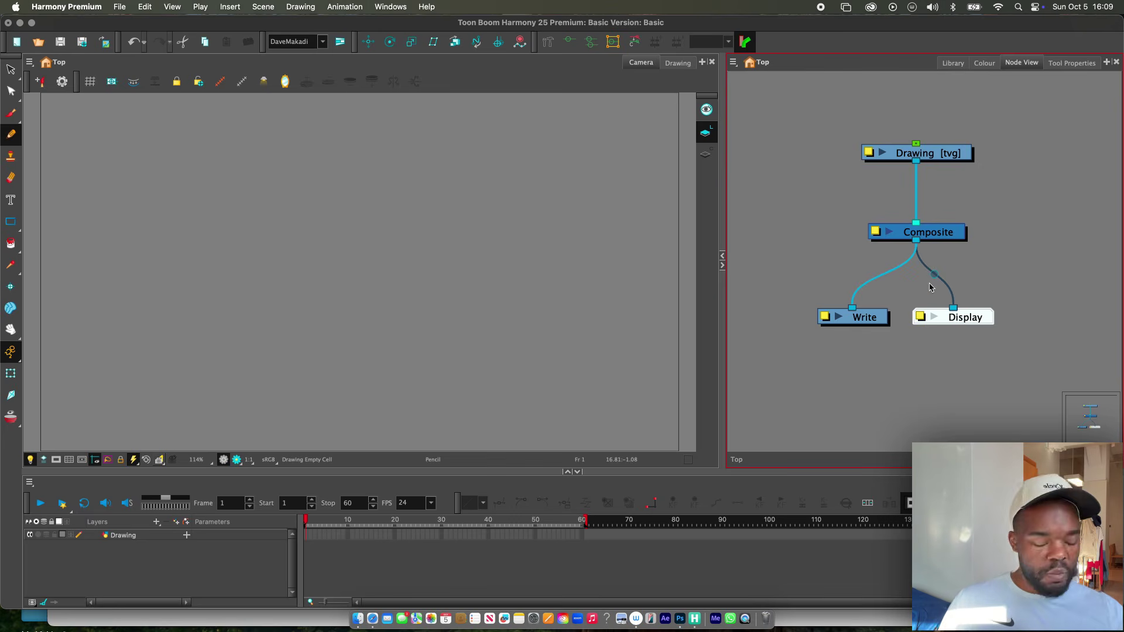
# Step: Examine how the Drawing, Composite, Write and Display nodes are connected in the Node View
pyautogui.scroll(1, 911, 281)
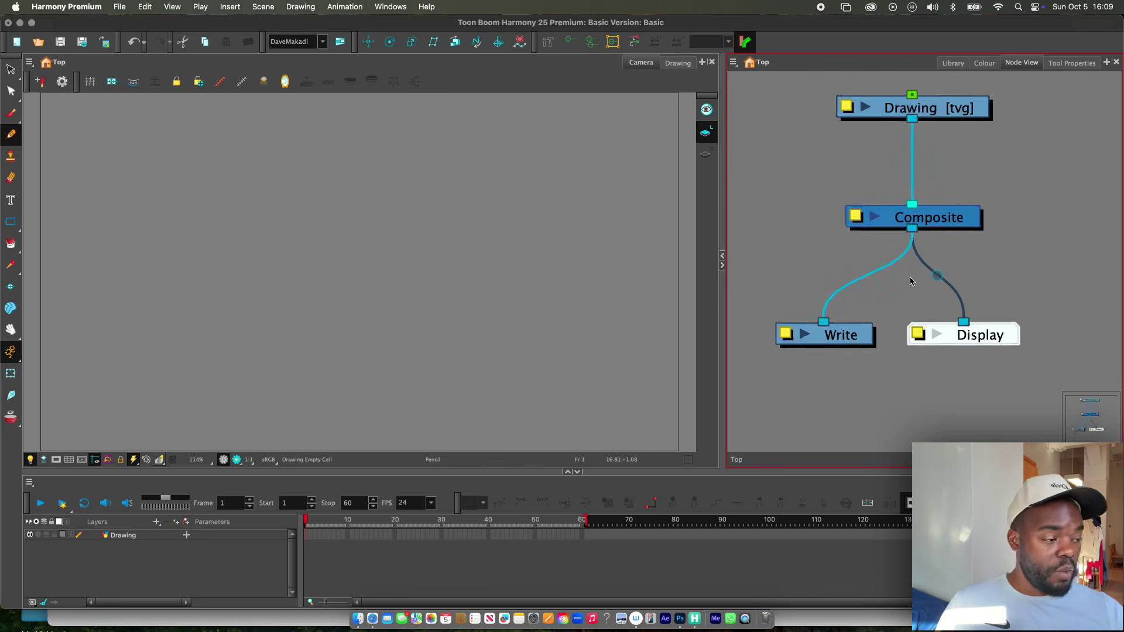
pyautogui.scroll(2, 910, 281)
pyautogui.scroll(1, 916, 293)
pyautogui.scroll(-1, 925, 313)
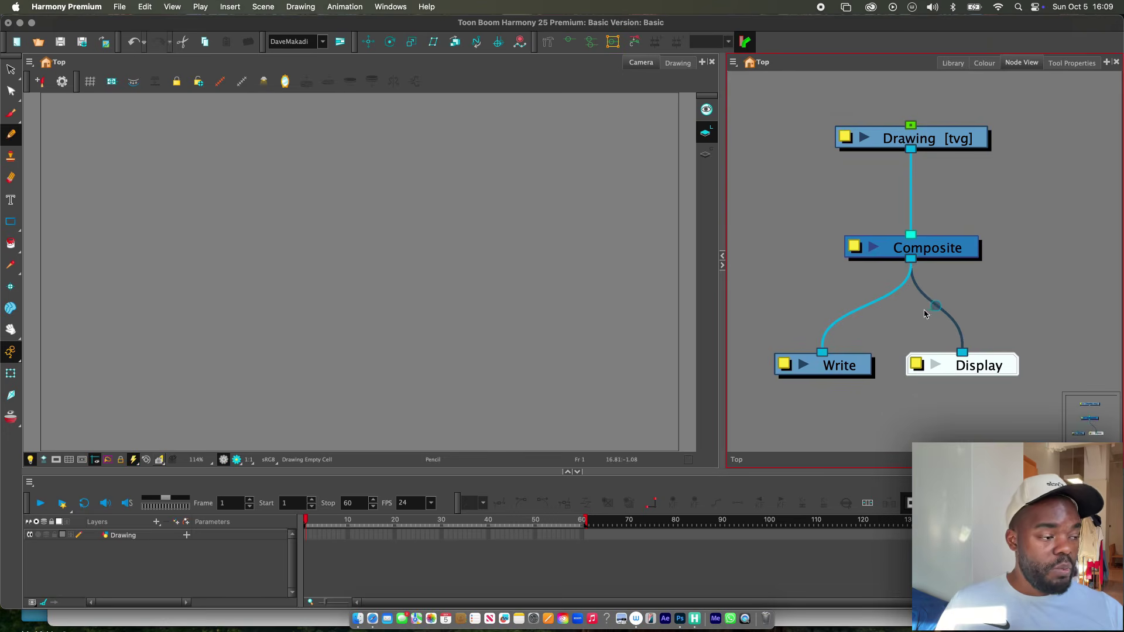
pyautogui.scroll(2, 926, 310)
pyautogui.scroll(-4, 928, 305)
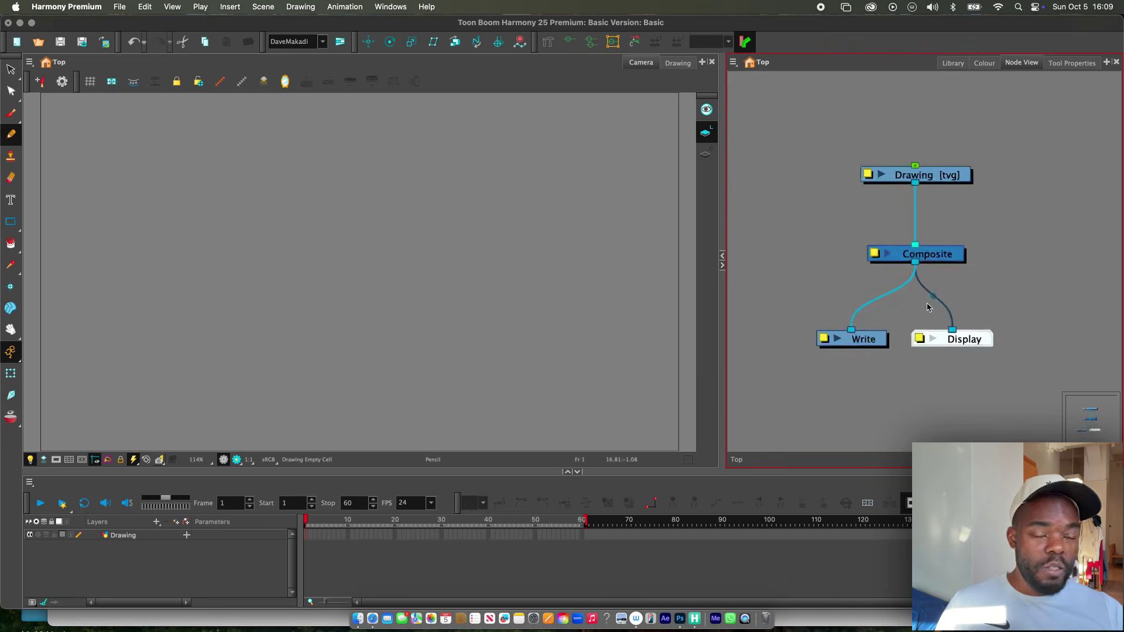
pyautogui.scroll(2, 896, 303)
pyautogui.scroll(4, 896, 304)
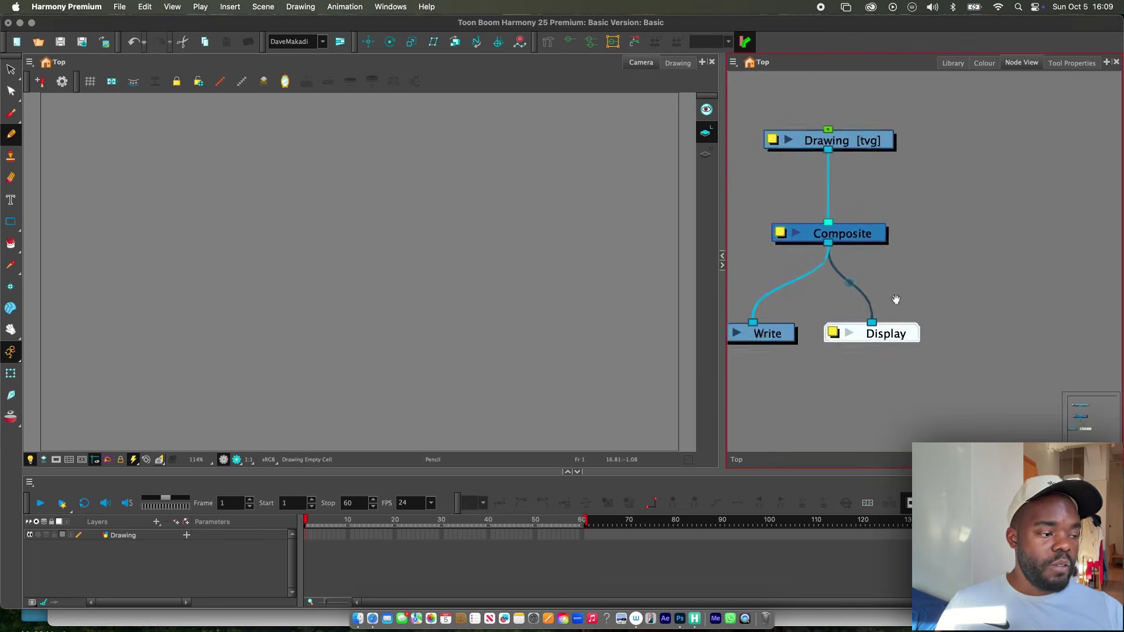
pyautogui.scroll(-4, 935, 315)
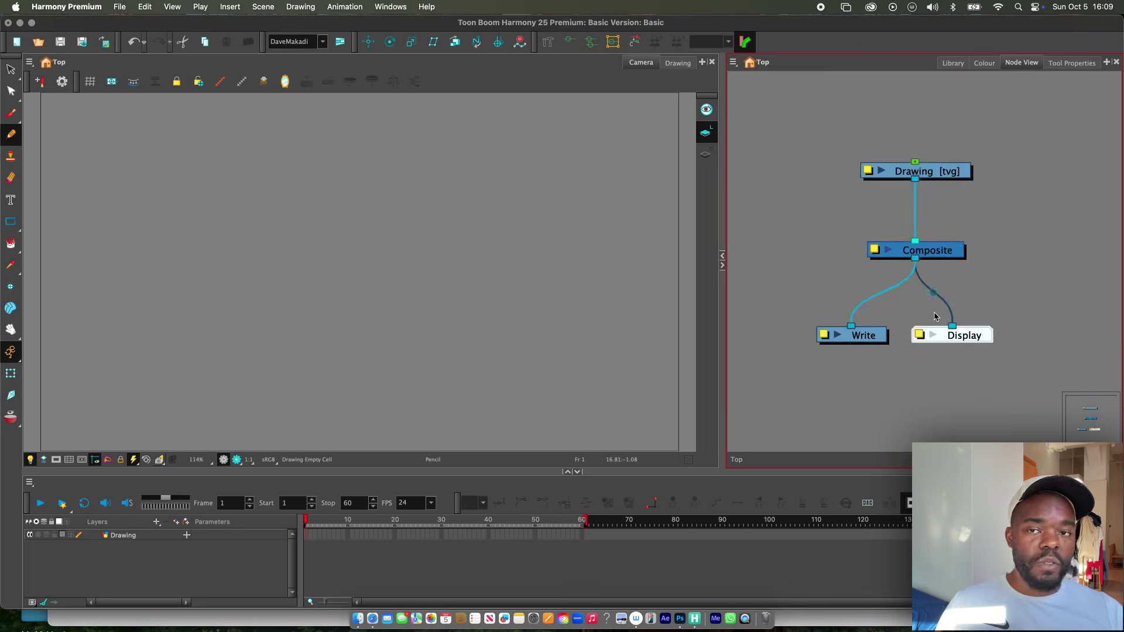
pyautogui.scroll(3, 935, 313)
pyautogui.scroll(3, 935, 313)
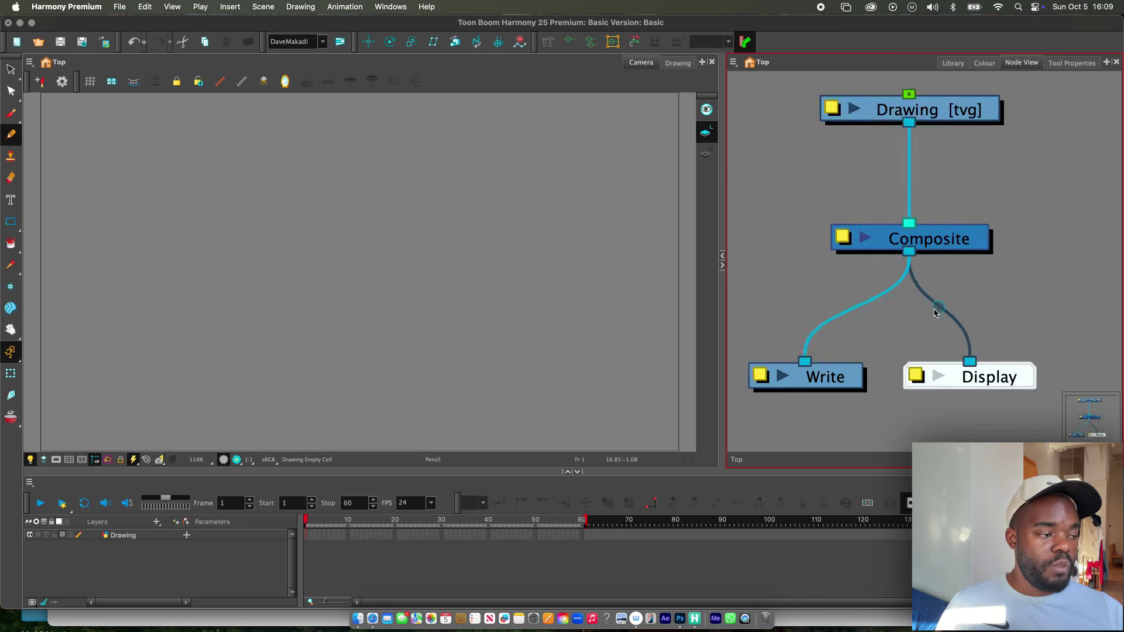
pyautogui.scroll(-6, 935, 313)
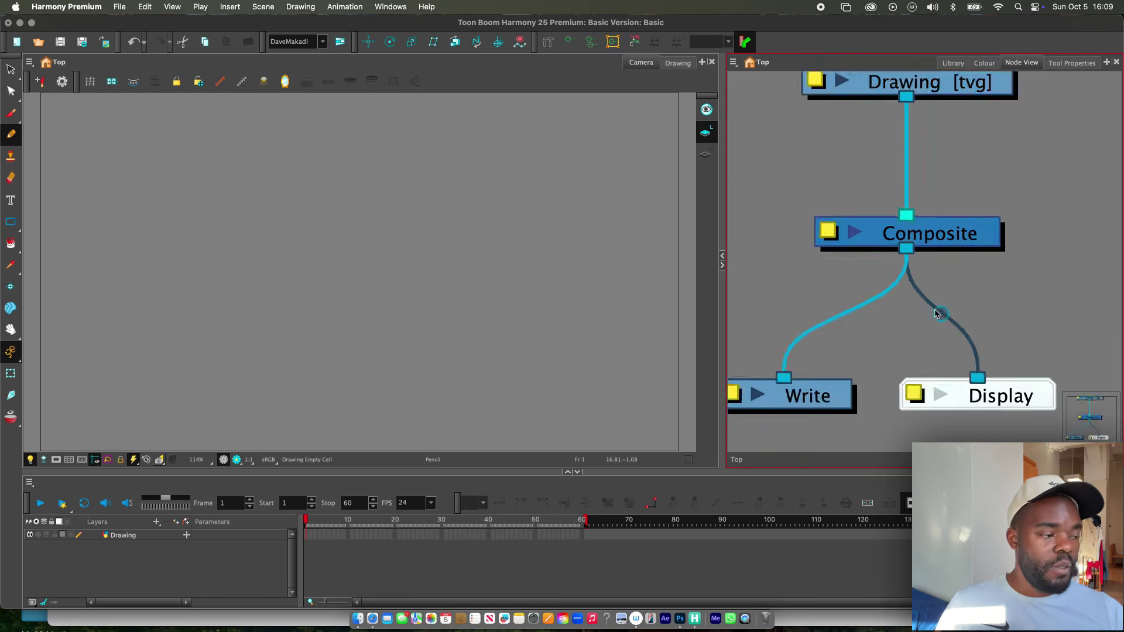
pyautogui.scroll(4, 935, 313)
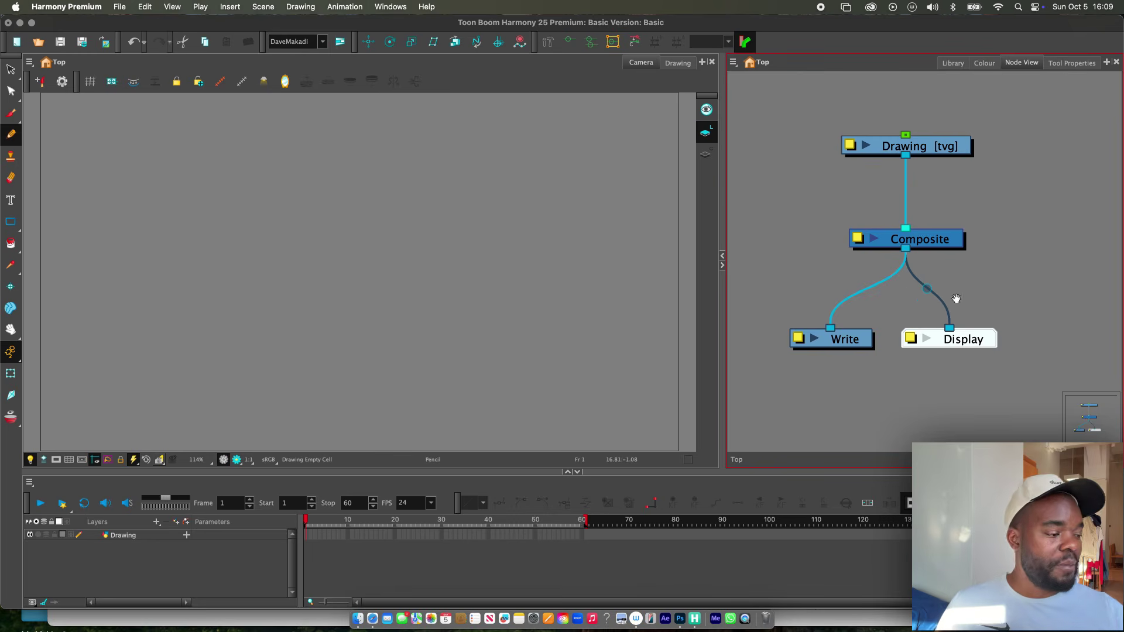
# Step: Shift the Drawing node slightly closer to the Composite node and leave it selected
pyautogui.moveTo(954, 296); pyautogui.dragTo(948, 303)
pyautogui.moveTo(984, 341)
pyautogui.mouseDown()
pyautogui.moveTo(977, 317)
pyautogui.moveTo(967, 333)
pyautogui.mouseUp()
pyautogui.moveTo(921, 144)
pyautogui.mouseDown()
pyautogui.moveTo(928, 165)
pyautogui.moveTo(915, 161)
pyautogui.mouseUp()
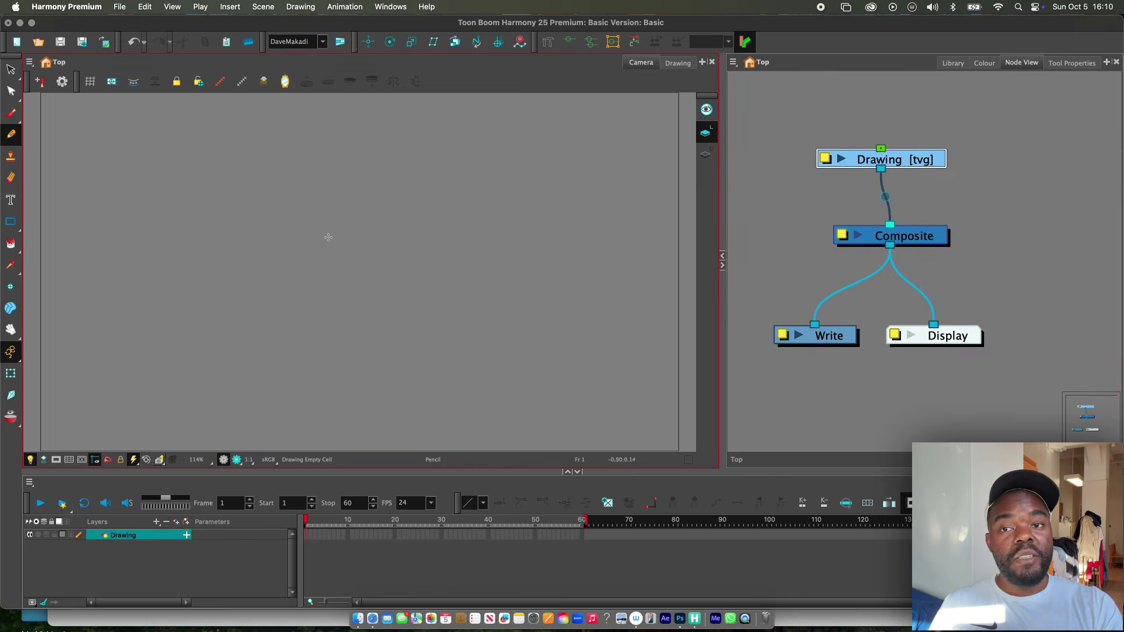
# Step: Sketch the roughly square front face of a box in the Camera view, standing on a long horizontal ground line
pyautogui.moveTo(310, 178); pyautogui.dragTo(320, 304)
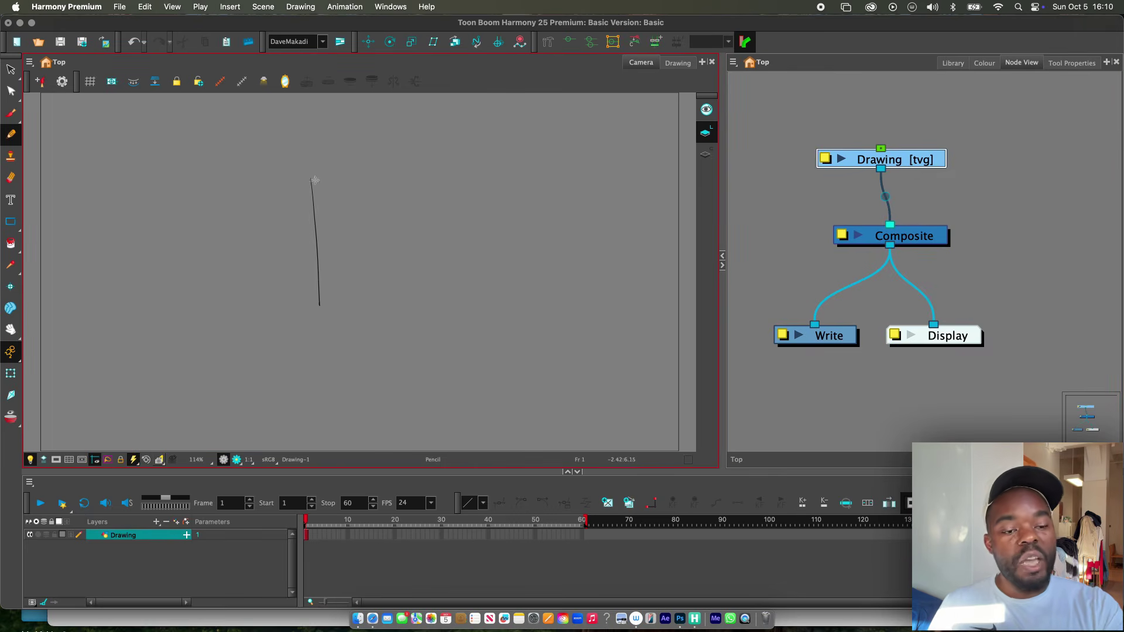
pyautogui.moveTo(315, 181)
pyautogui.mouseDown()
pyautogui.moveTo(446, 166)
pyautogui.moveTo(453, 298)
pyautogui.mouseUp()
pyautogui.moveTo(330, 302); pyautogui.dragTo(452, 299)
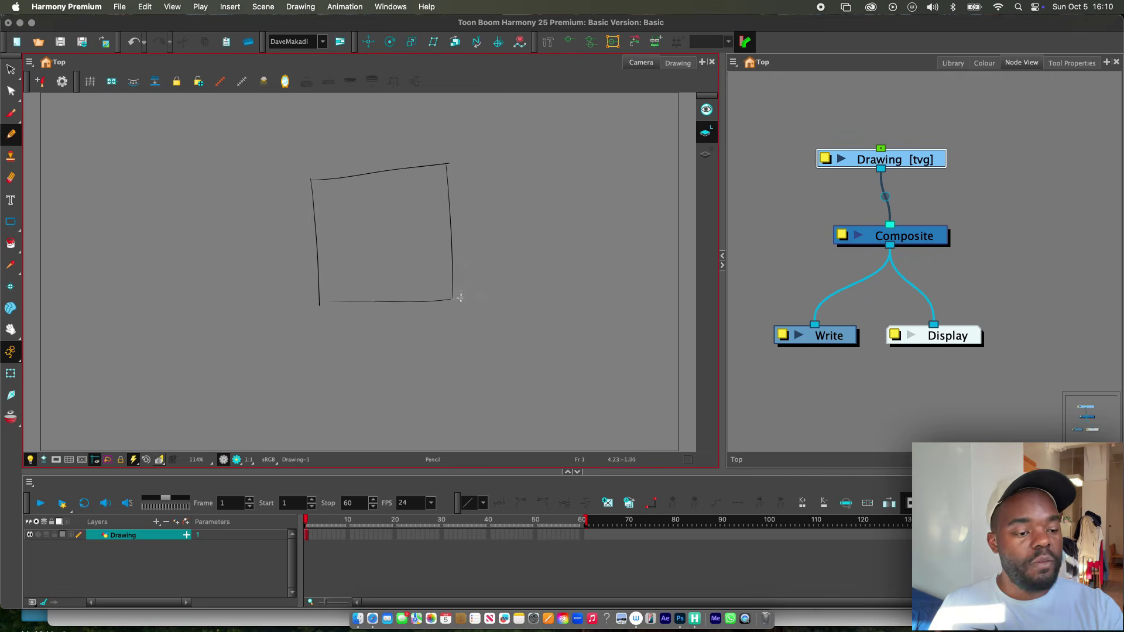
pyautogui.moveTo(240, 306); pyautogui.dragTo(612, 306)
# Step: Sketch the box's receding side face in perspective and double the outer vertical edge of its front face
pyautogui.moveTo(450, 300); pyautogui.dragTo(534, 278)
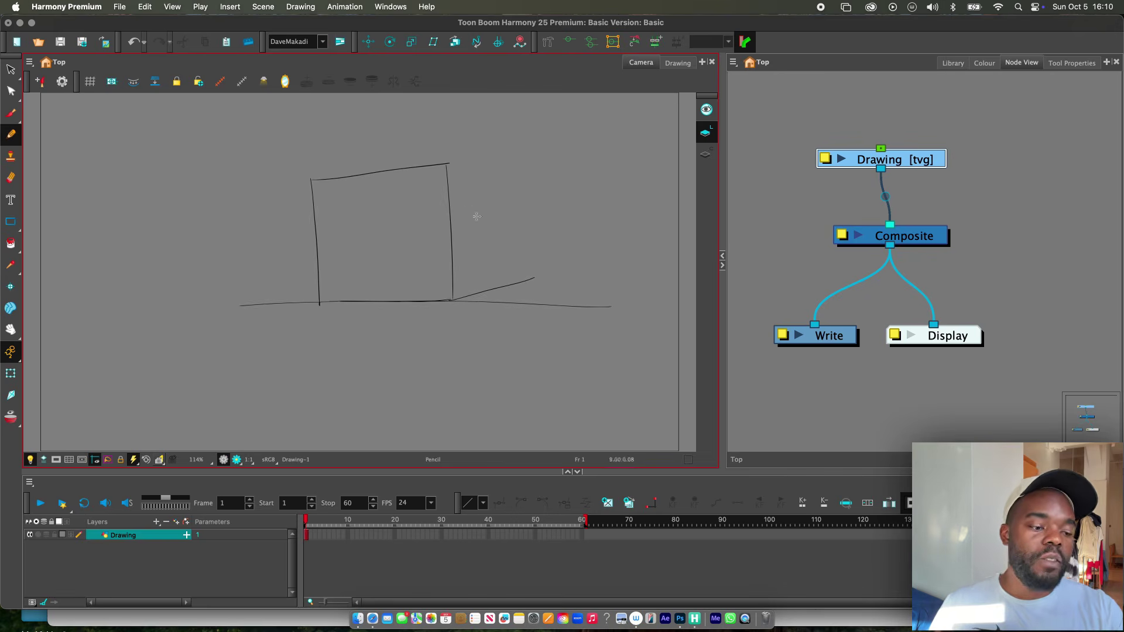
pyautogui.moveTo(440, 166)
pyautogui.mouseDown()
pyautogui.moveTo(529, 203)
pyautogui.moveTo(527, 286)
pyautogui.mouseUp()
pyautogui.moveTo(523, 238); pyautogui.dragTo(529, 287)
pyautogui.moveTo(521, 201); pyautogui.dragTo(446, 166)
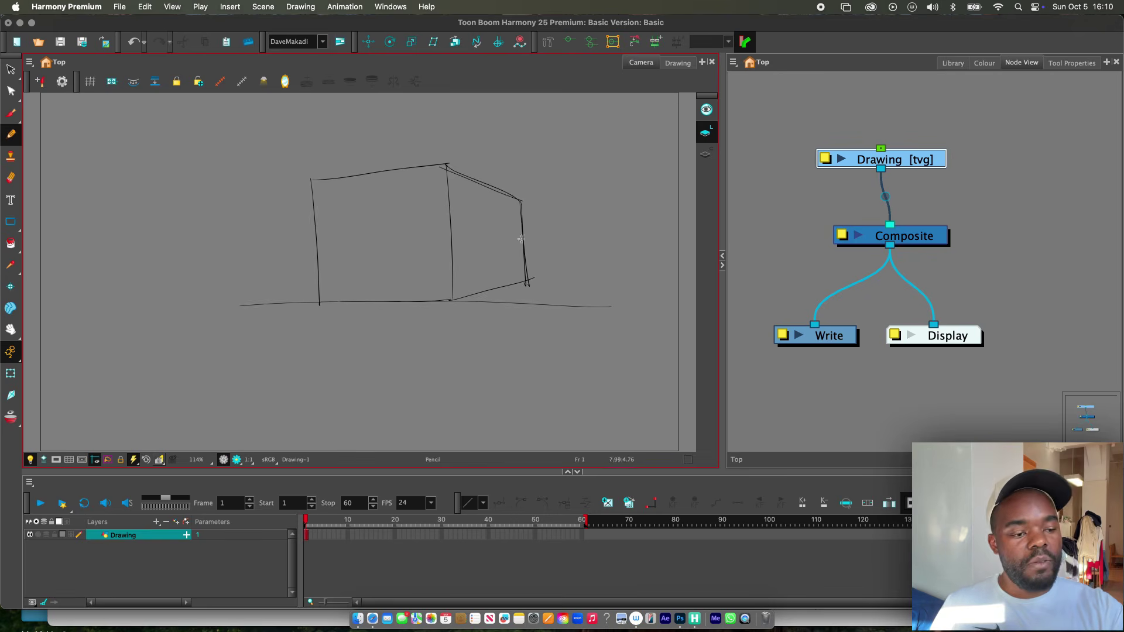
pyautogui.moveTo(464, 299); pyautogui.dragTo(534, 278)
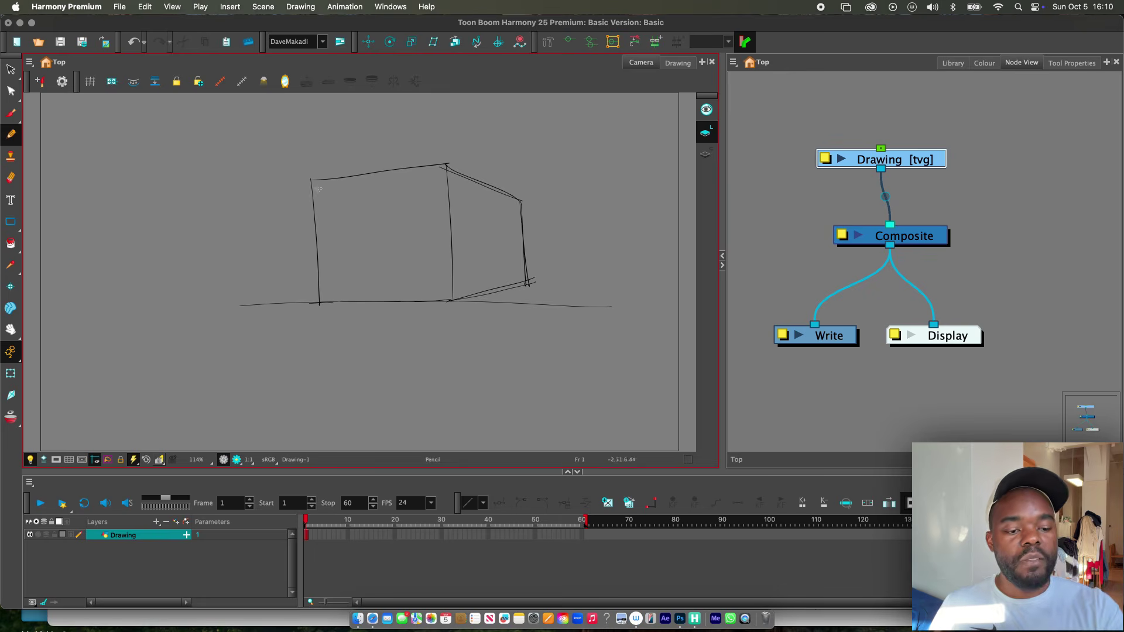
pyautogui.moveTo(318, 179); pyautogui.dragTo(323, 291)
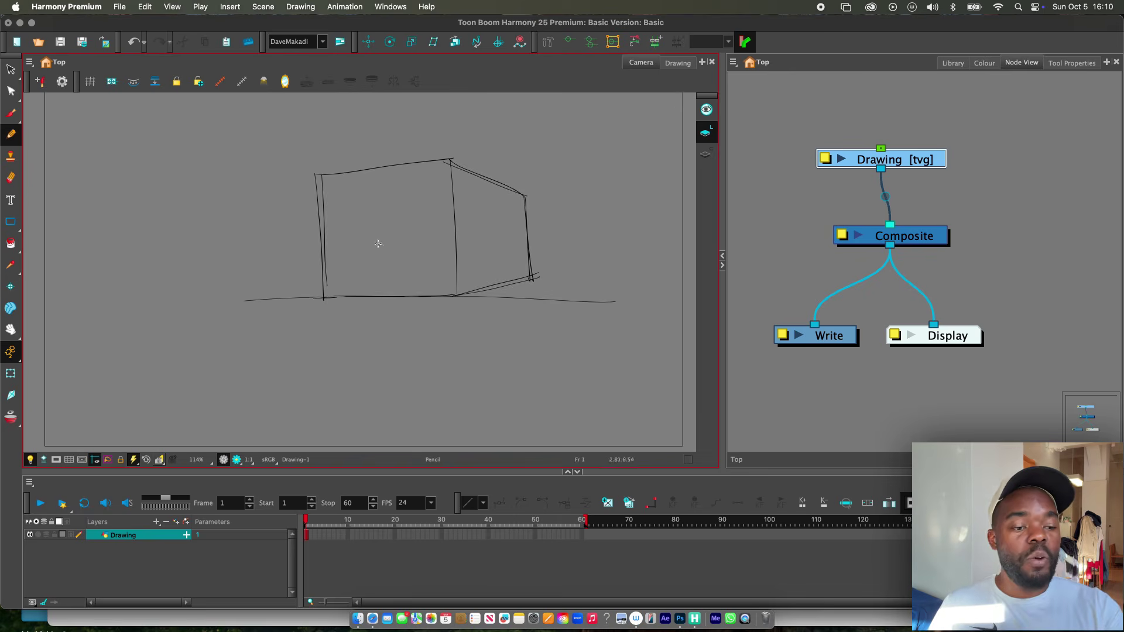
pyautogui.scroll(3, 377, 243)
pyautogui.hscroll(2, 377, 244)
pyautogui.scroll(-2, 481, 308)
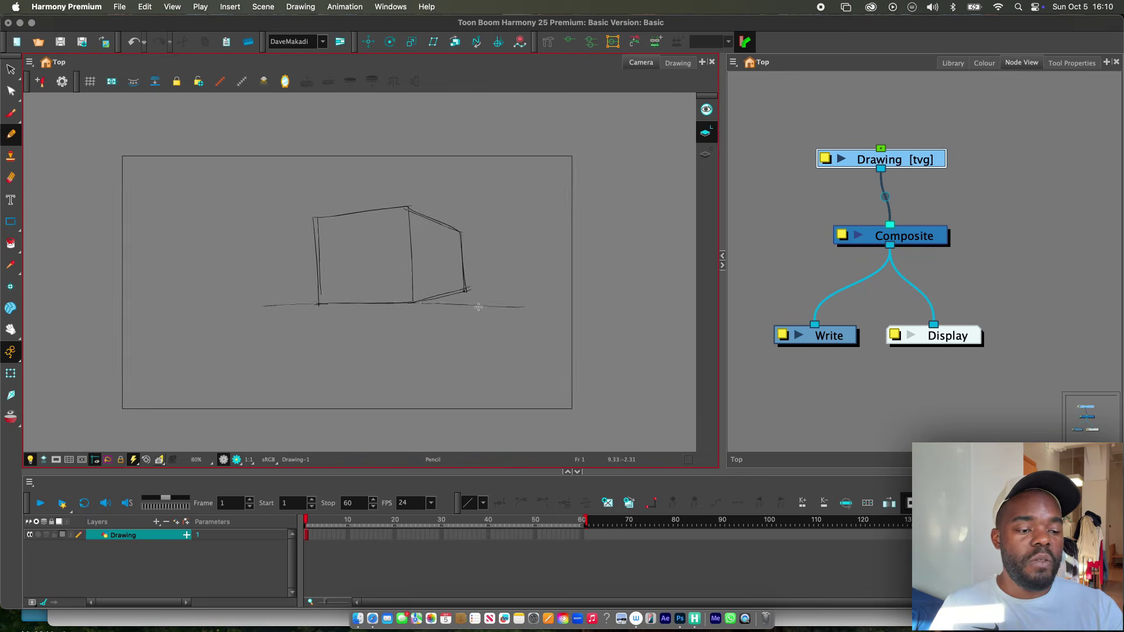
pyautogui.scroll(-1, 474, 305)
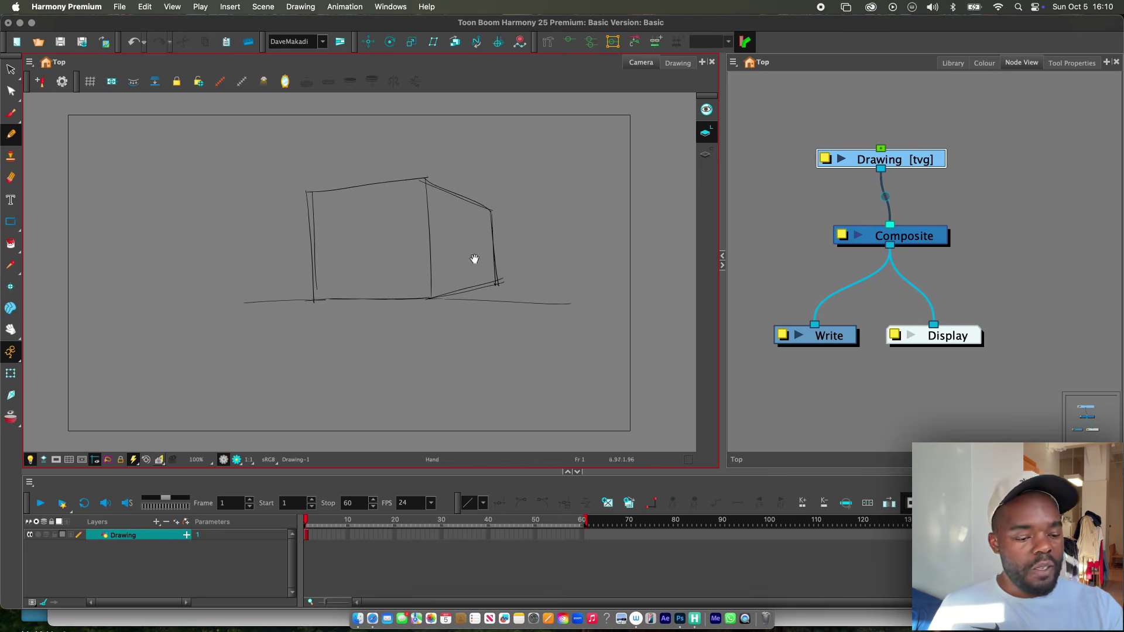
pyautogui.hscroll(1, 470, 257)
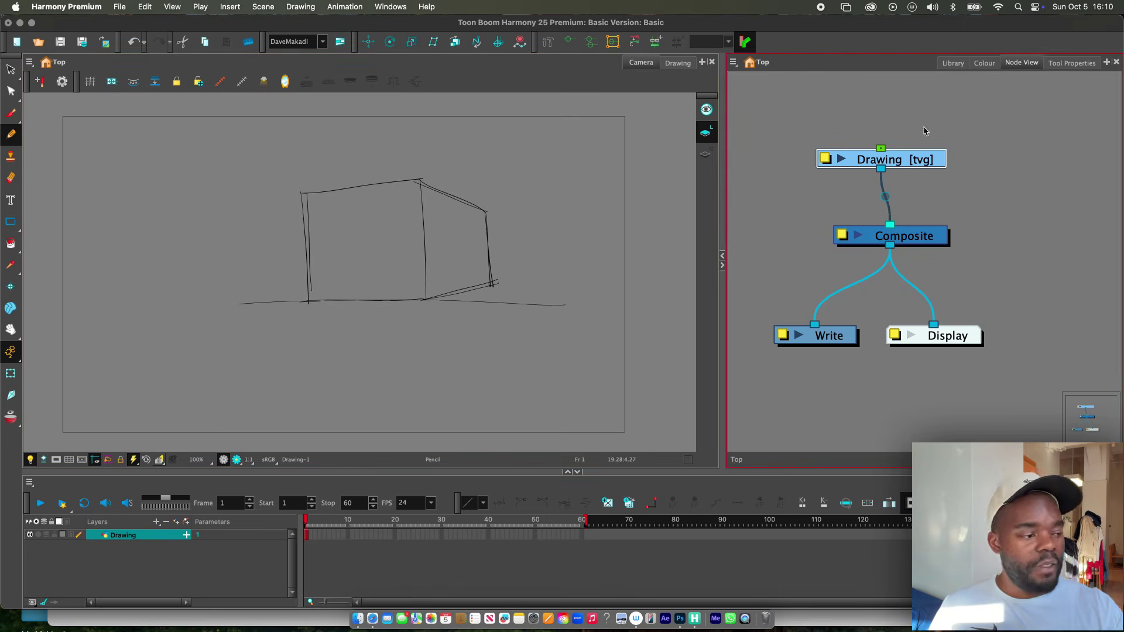
# Step: Delete the Drawing, Composite, Write and Display nodes along with the drawing files, and try to draw in the Camera view
pyautogui.moveTo(924, 130); pyautogui.dragTo(912, 174)
pyautogui.press('Delete')
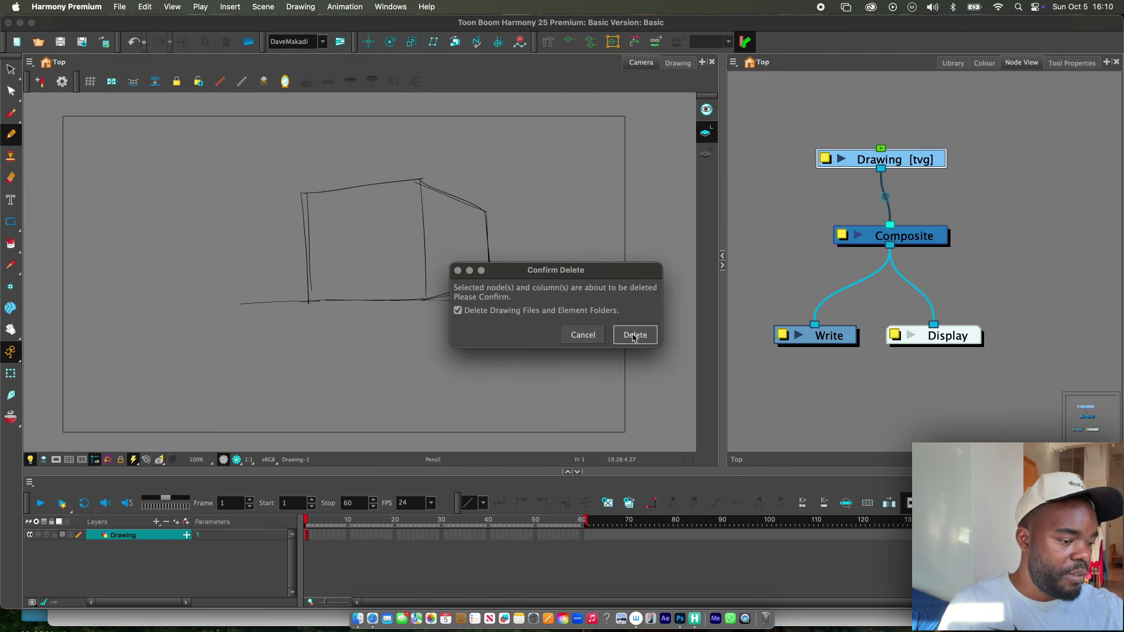
pyautogui.press('Return')
pyautogui.press('Delete')
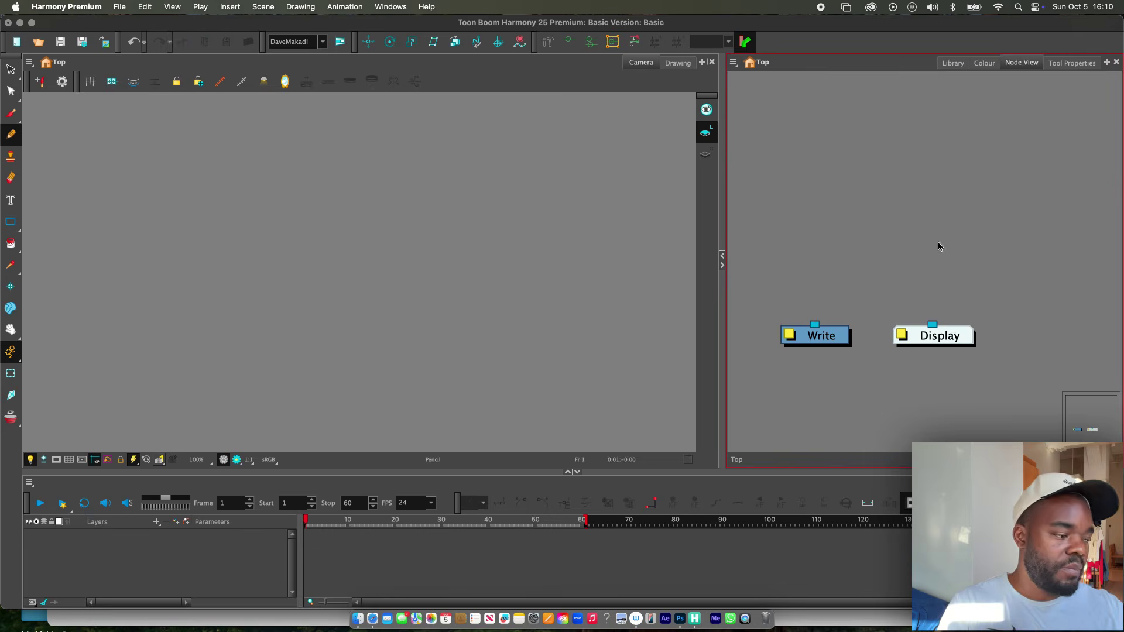
pyautogui.click(834, 340)
pyautogui.press('Delete')
pyautogui.click(960, 337)
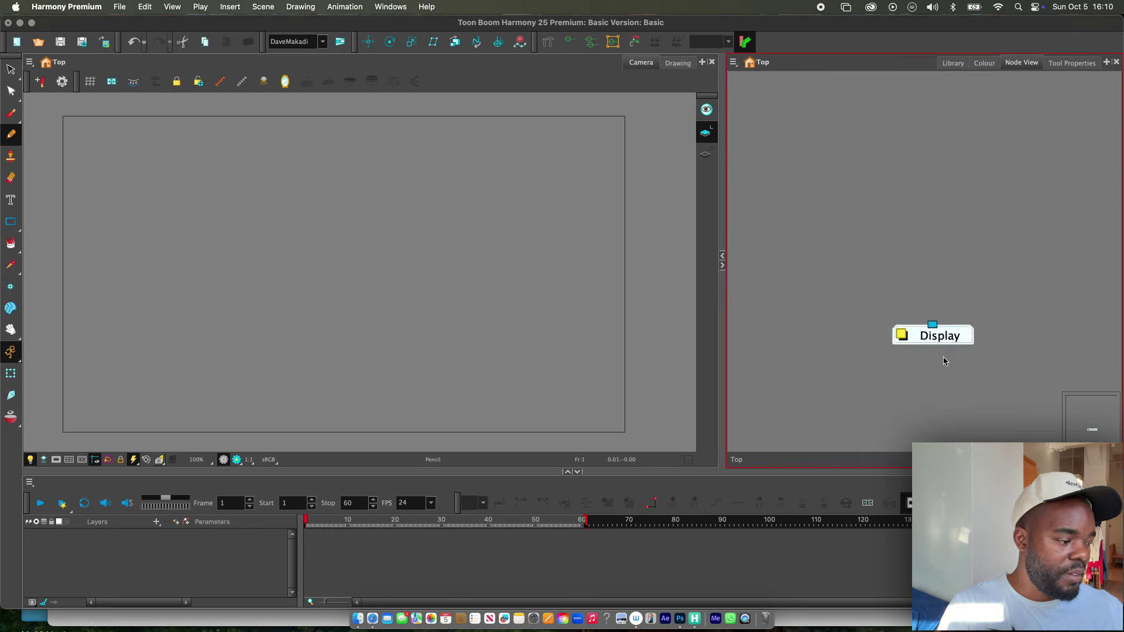
pyautogui.press('Delete')
pyautogui.click(495, 298)
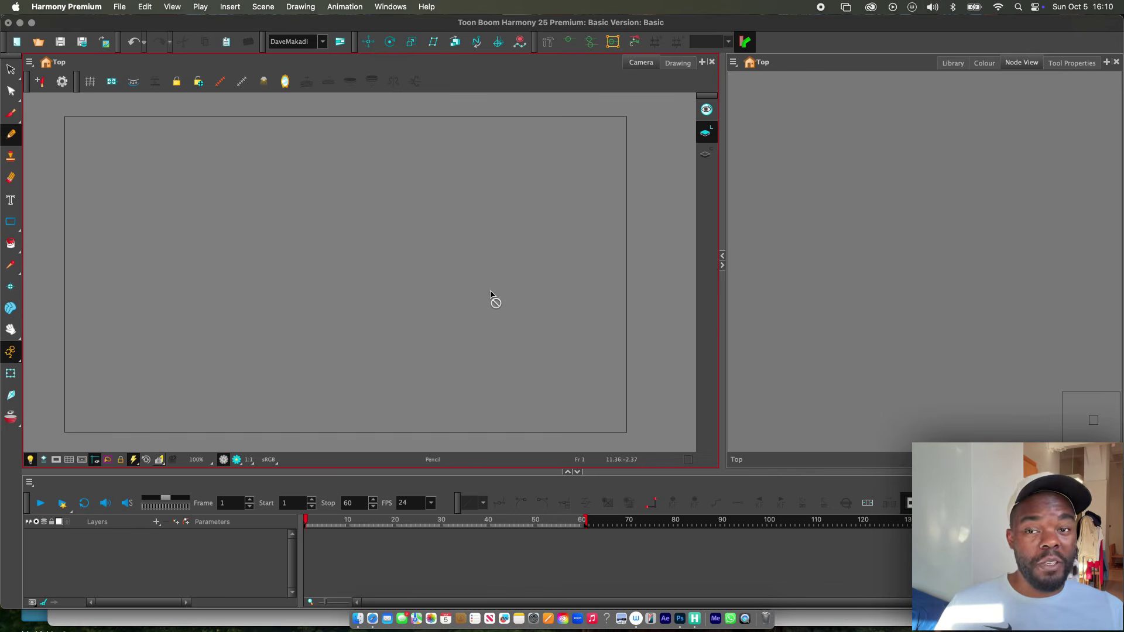
# Step: Widen the Node View pane slightly, and insert a Composite node near the middle of the empty network
pyautogui.moveTo(722, 285); pyautogui.dragTo(698, 286)
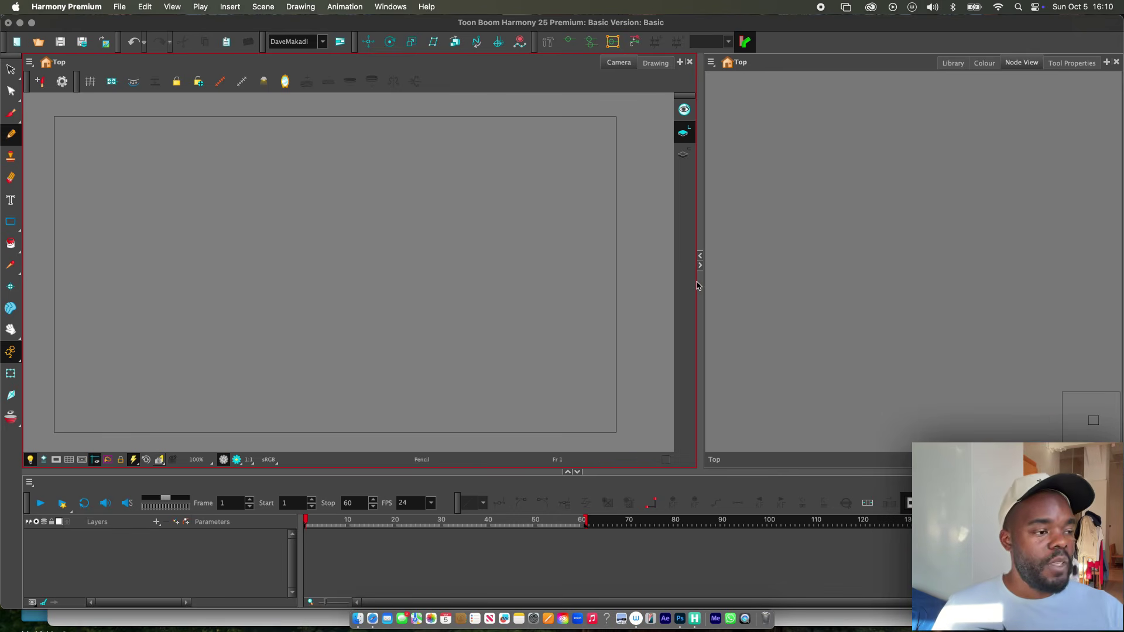
pyautogui.click(715, 80)
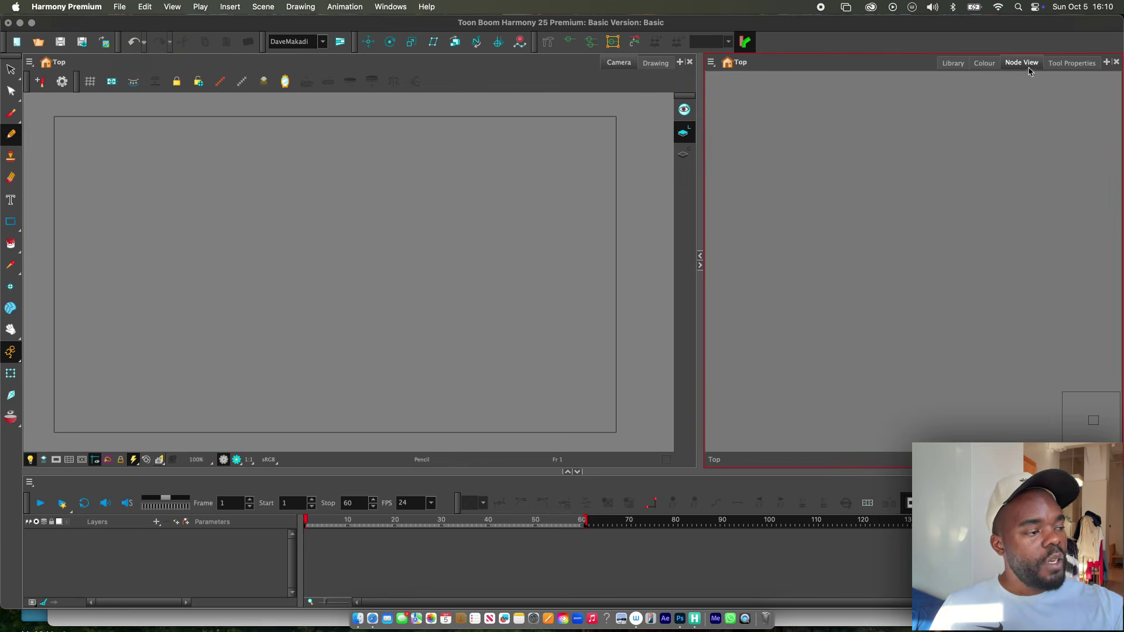
pyautogui.click(712, 64)
pyautogui.moveTo(752, 119)
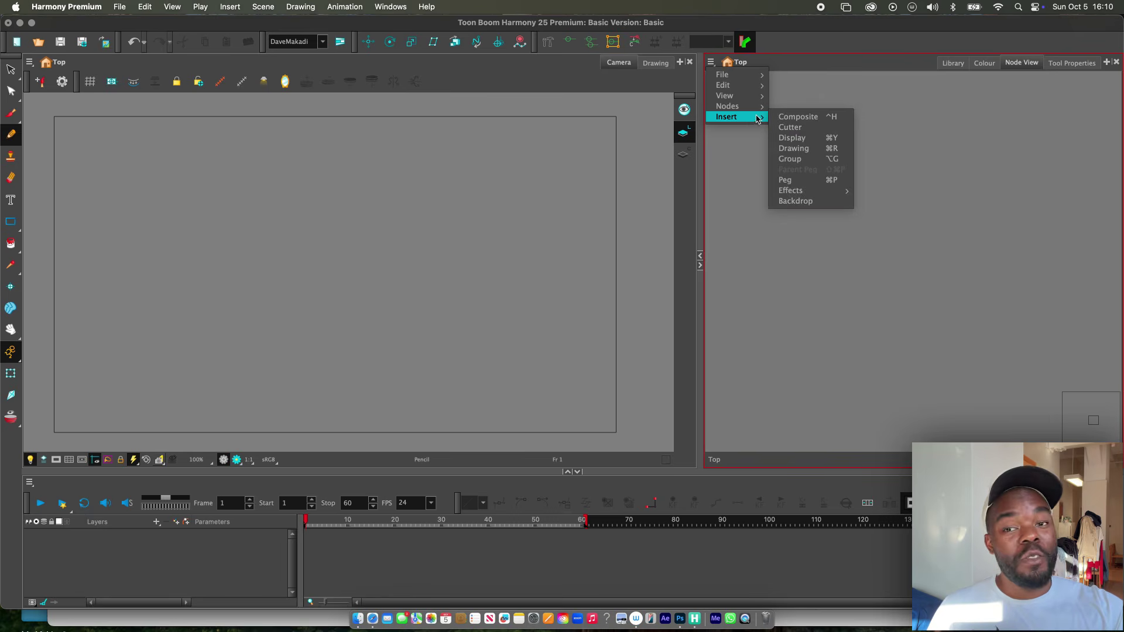
pyautogui.click(826, 117)
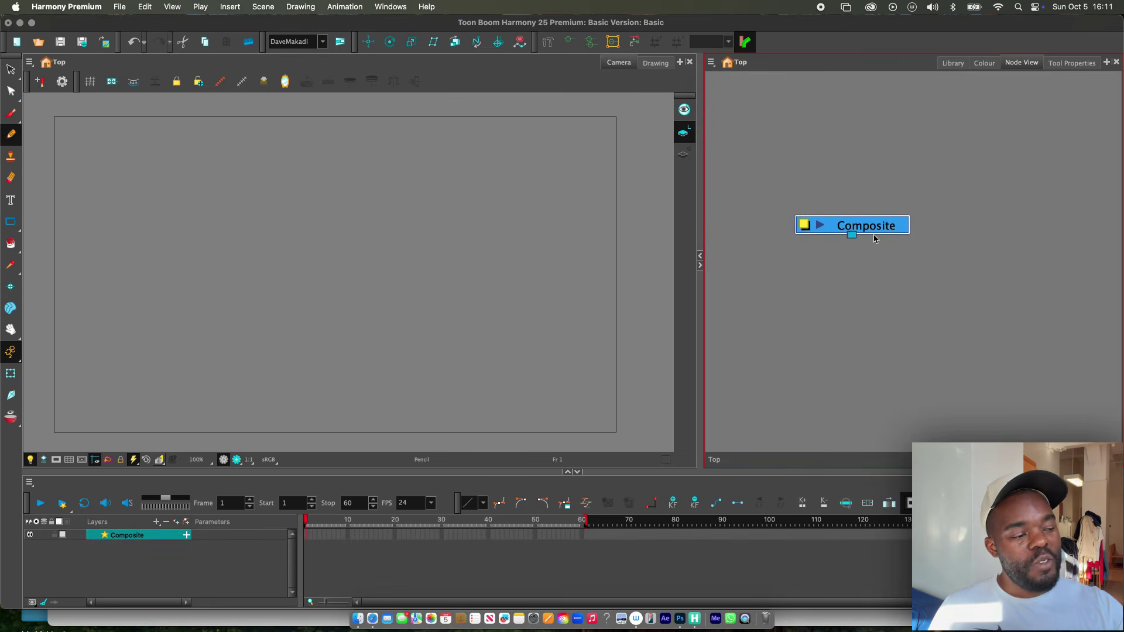
pyautogui.moveTo(874, 237); pyautogui.dragTo(894, 240)
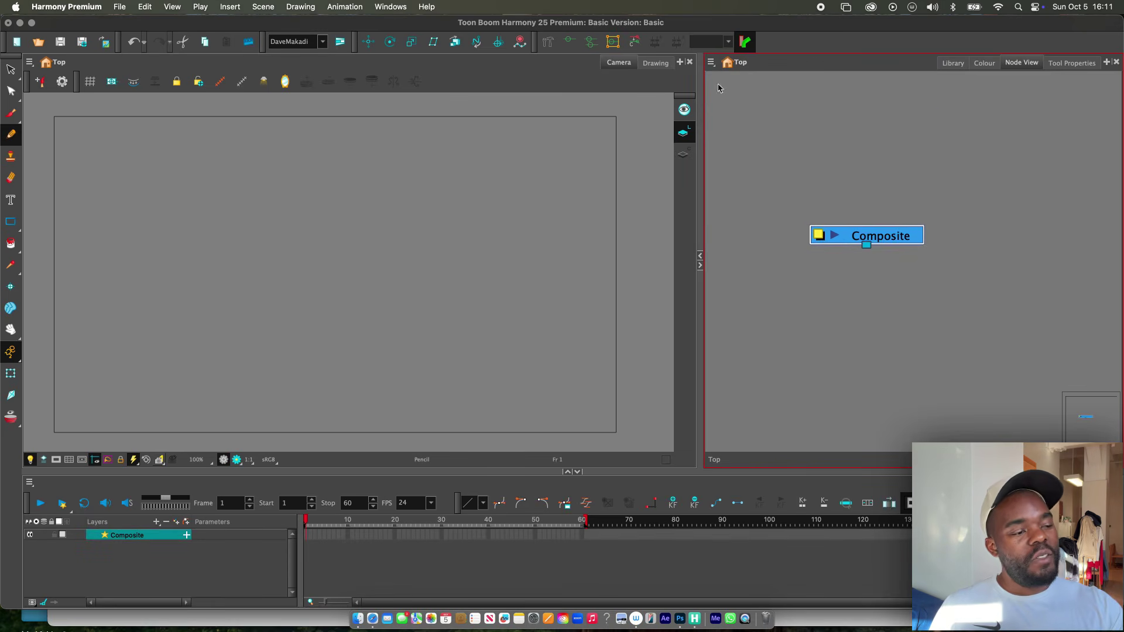
pyautogui.click(714, 64)
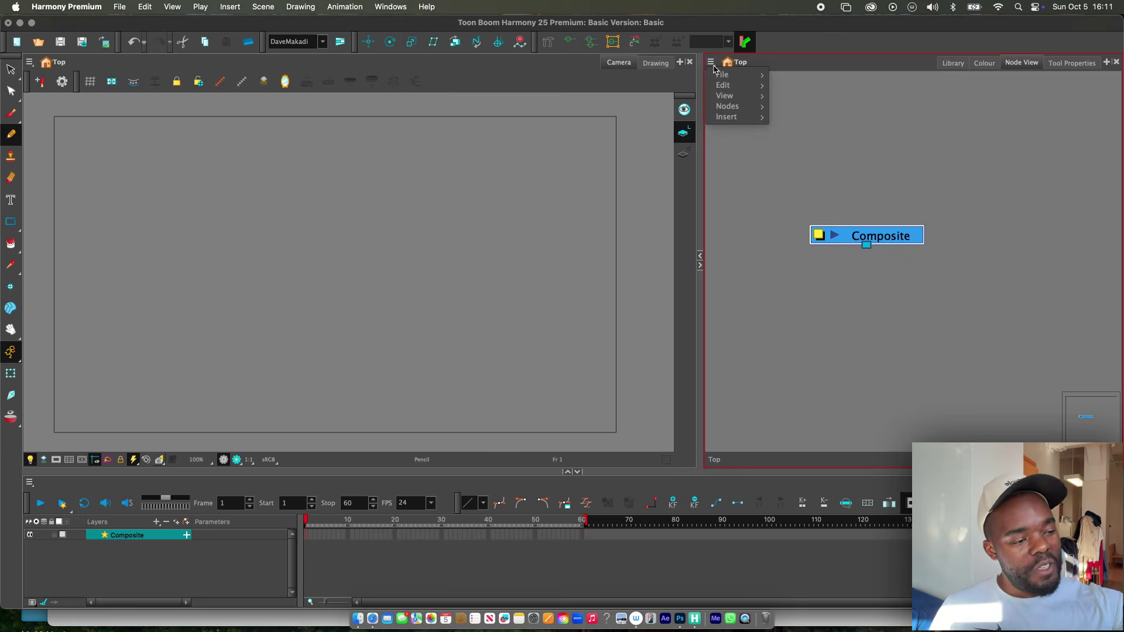
pyautogui.click(811, 60)
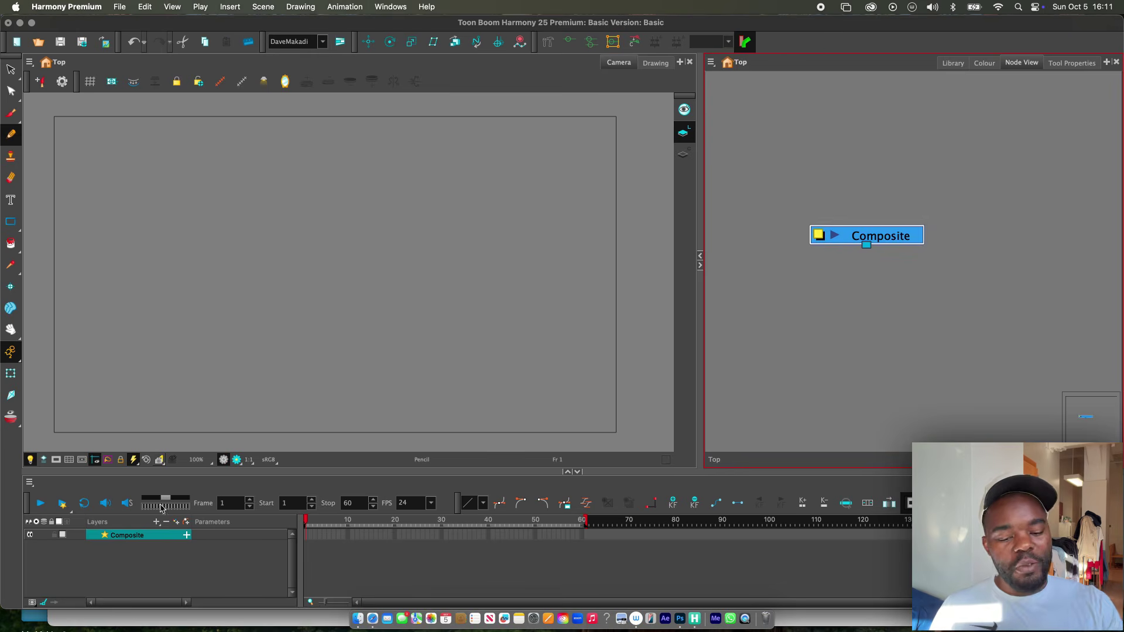
pyautogui.click(158, 527)
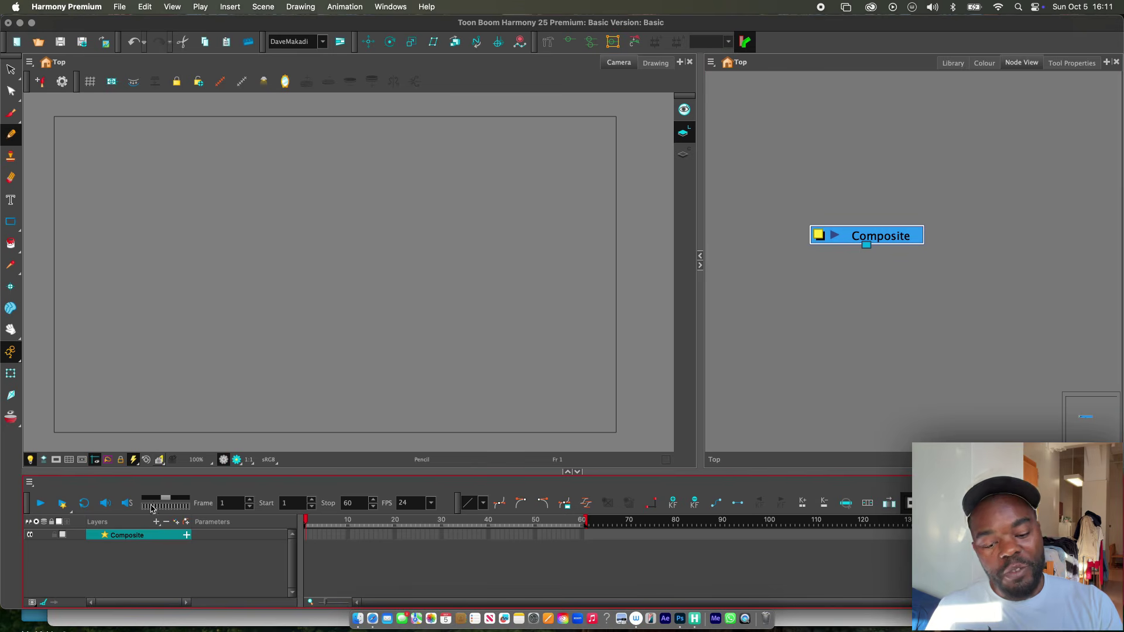
pyautogui.click(156, 522)
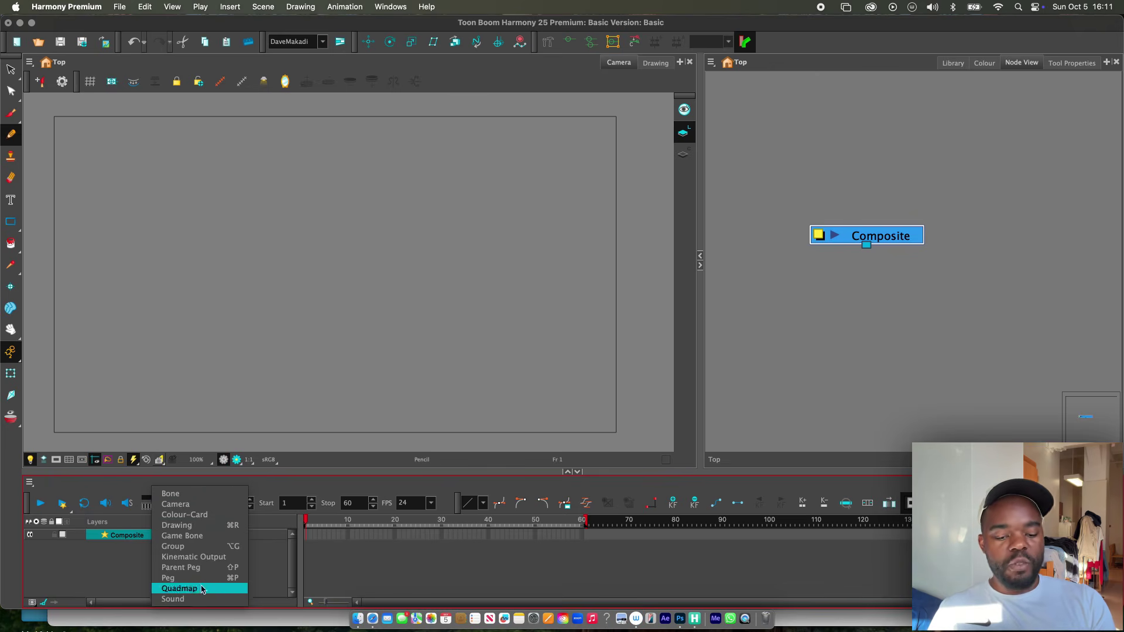
pyautogui.click(779, 70)
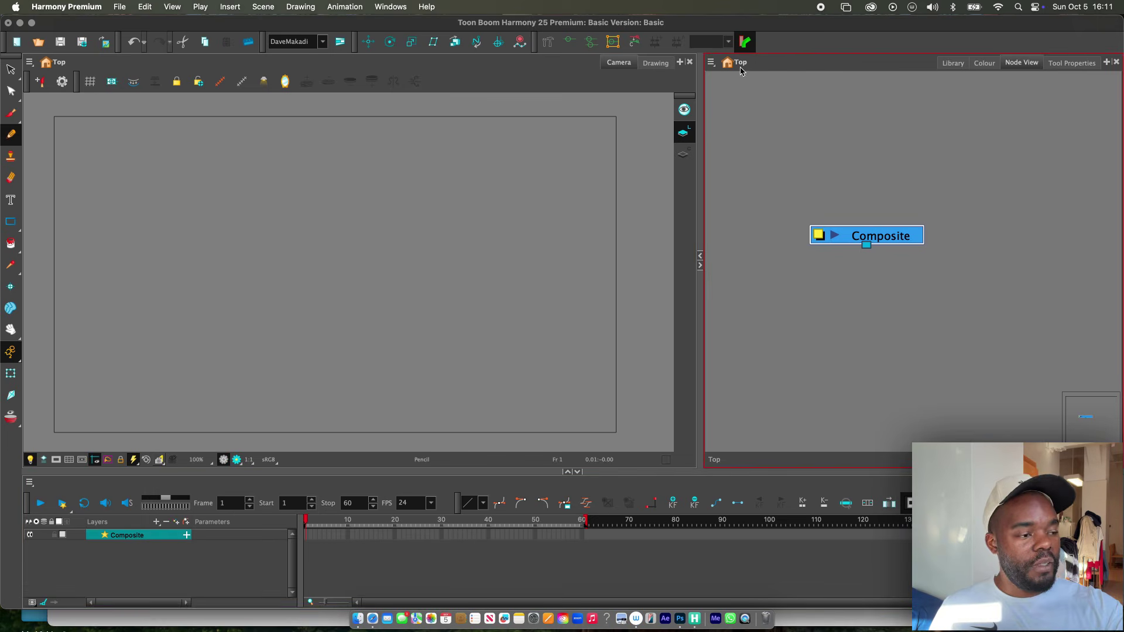
# Step: Shift the Composite node slightly and insert a Display node below it in the Node View
pyautogui.moveTo(861, 240); pyautogui.dragTo(909, 227)
pyautogui.click(711, 62)
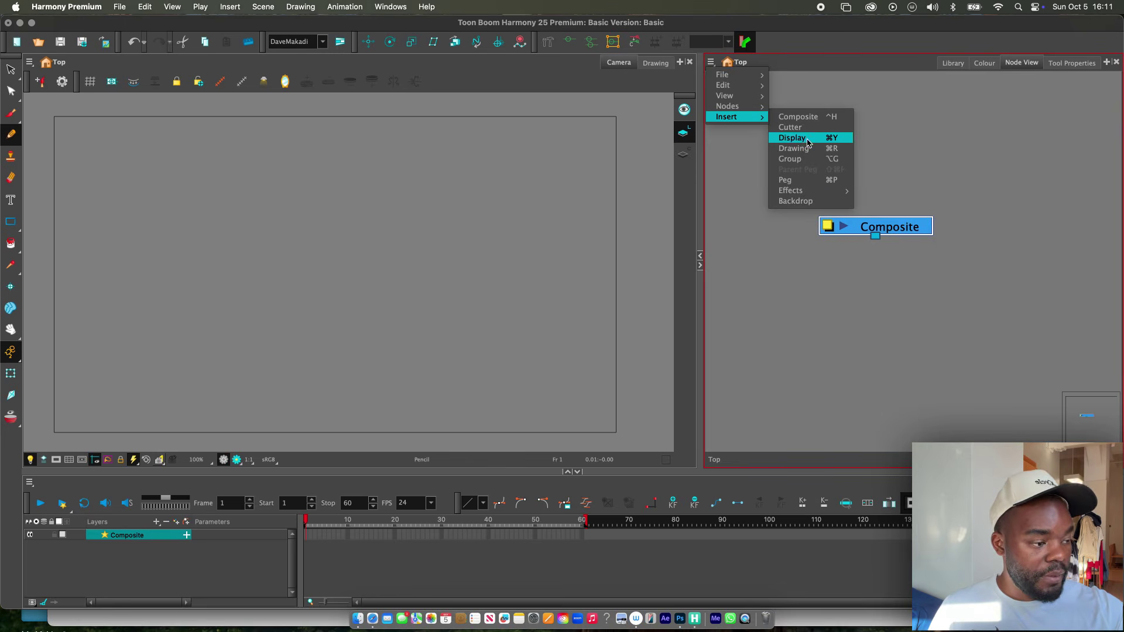
pyautogui.click(808, 138)
pyautogui.moveTo(887, 138); pyautogui.dragTo(854, 331)
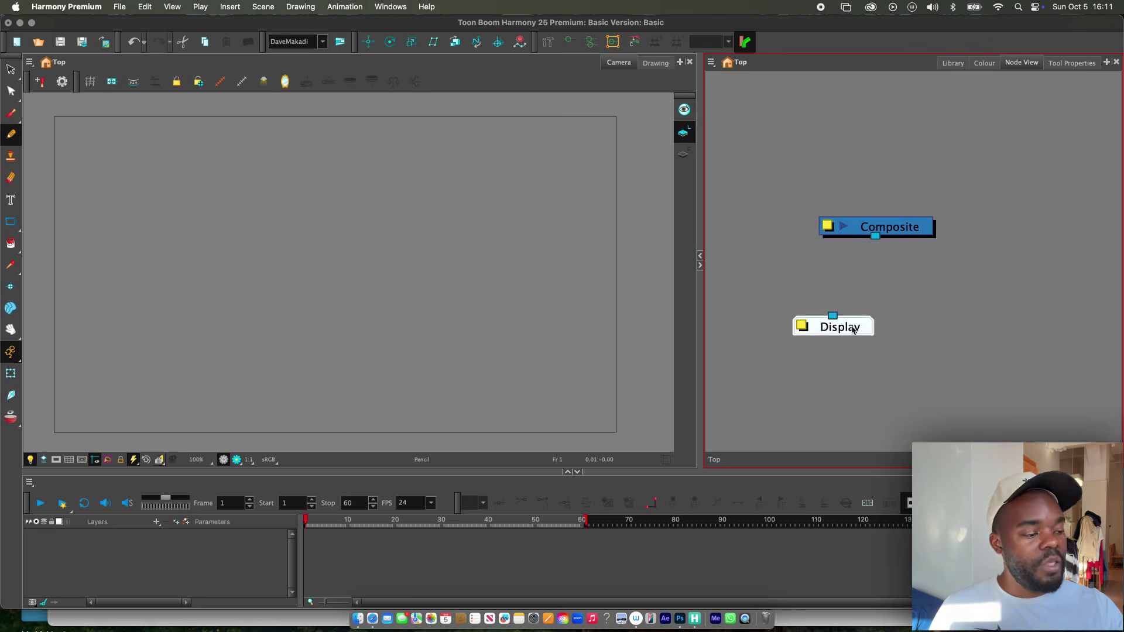
# Step: Nudge the Display node closer to Composite and connect Composite's output to Display's input
pyautogui.scroll(-1, 854, 331)
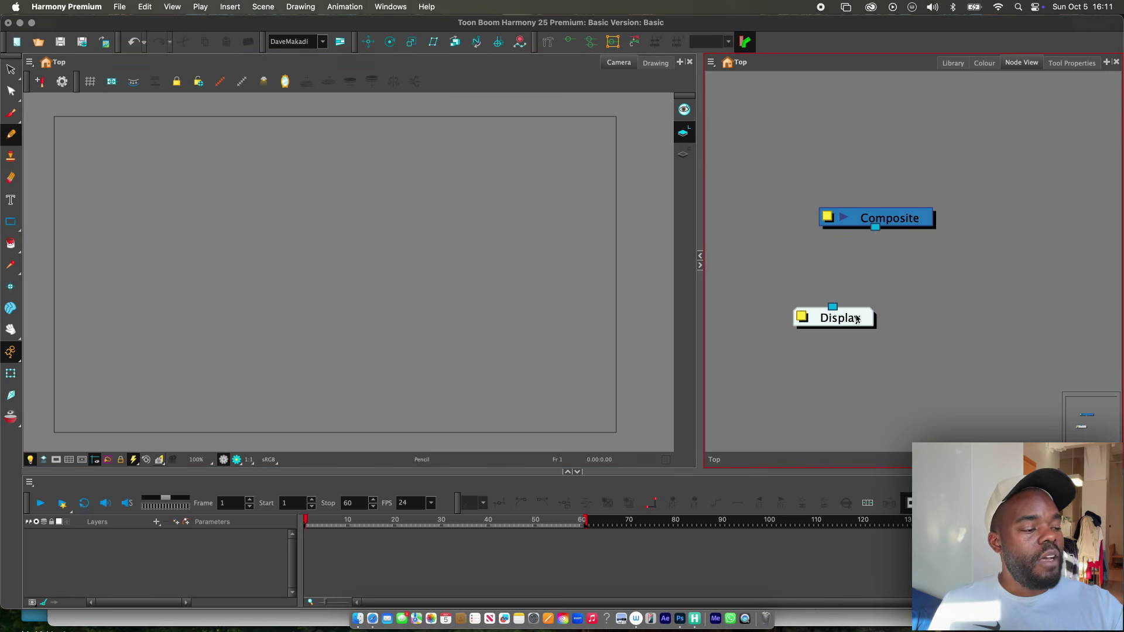
pyautogui.moveTo(856, 318); pyautogui.dragTo(857, 305)
pyautogui.moveTo(875, 228); pyautogui.dragTo(834, 293)
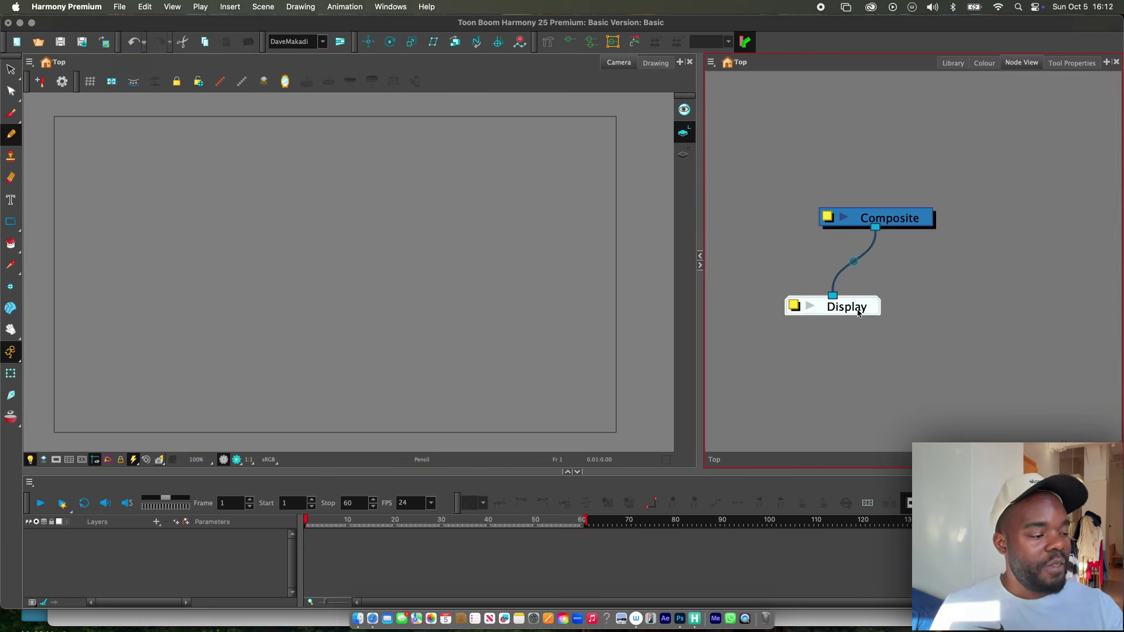
pyautogui.click(895, 228)
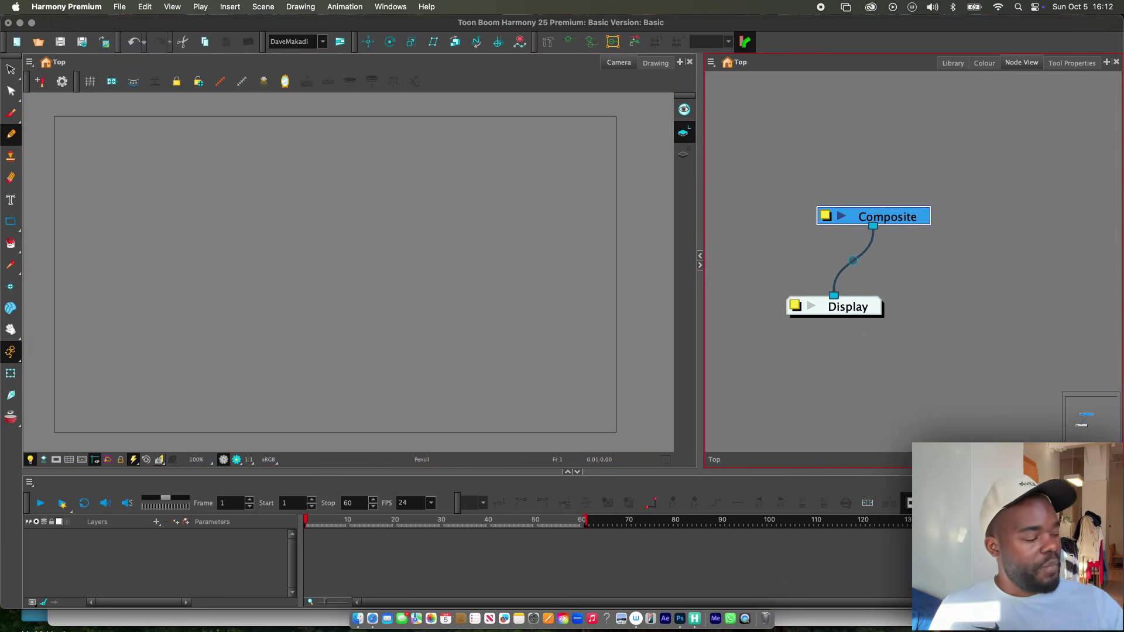
pyautogui.click(603, 562)
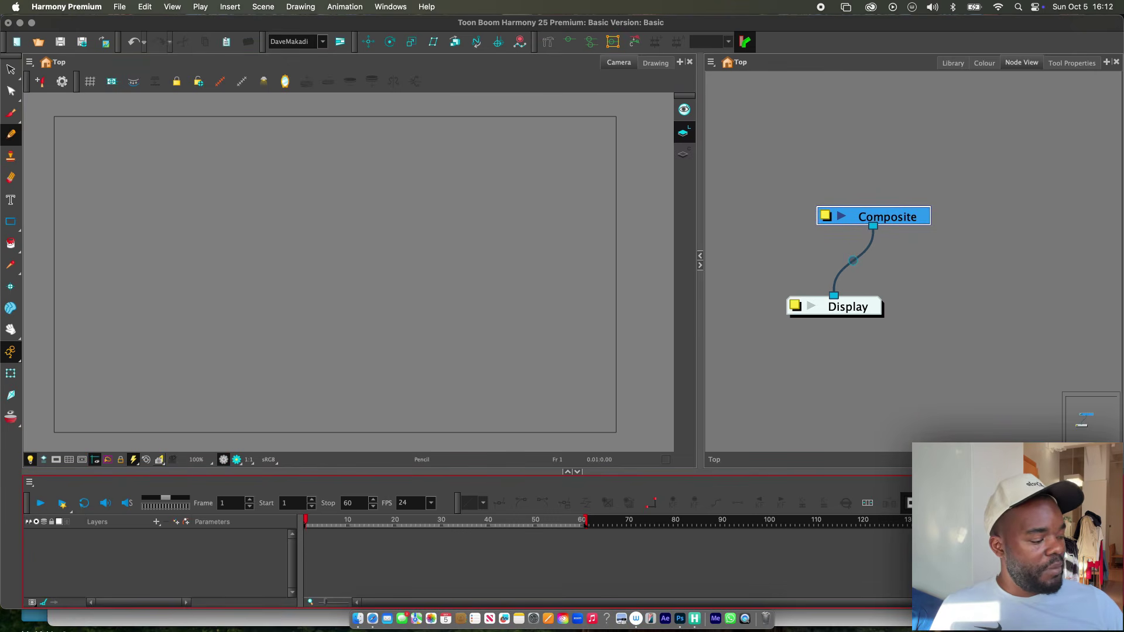
# Step: Add a drawing node named Basics with vector line art and colour art
pyautogui.click(711, 61)
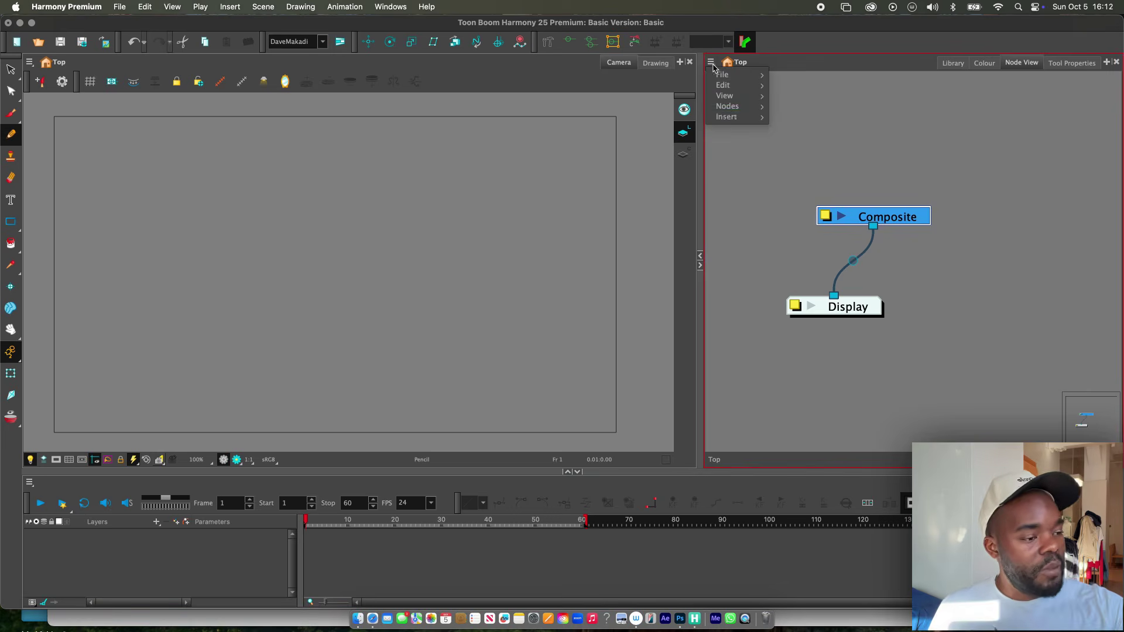
pyautogui.moveTo(755, 121)
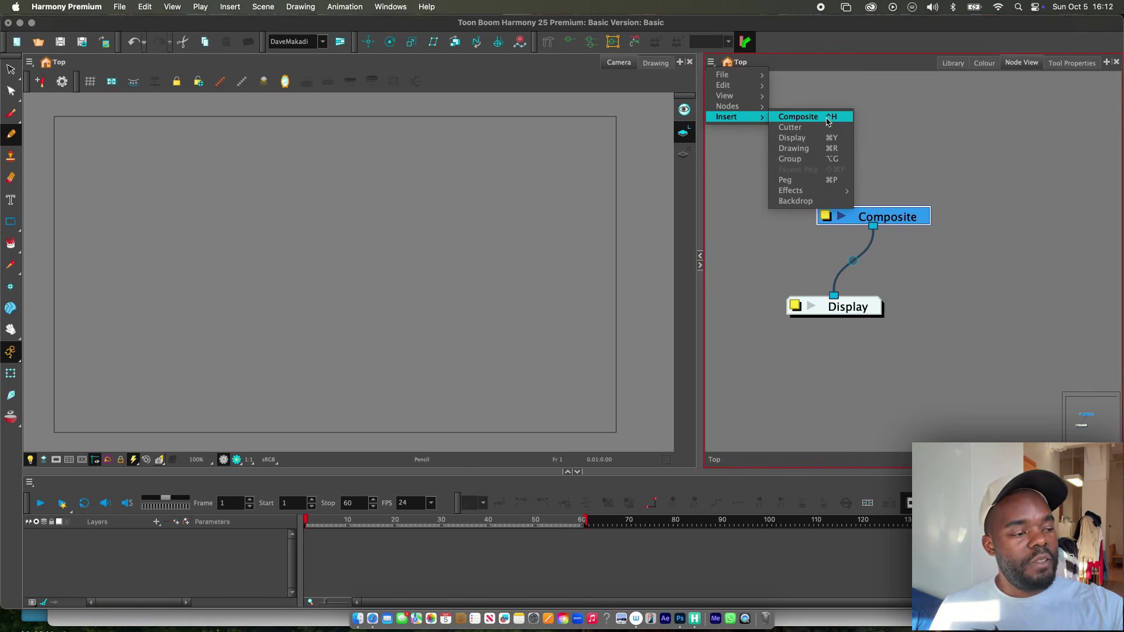
pyautogui.click(834, 153)
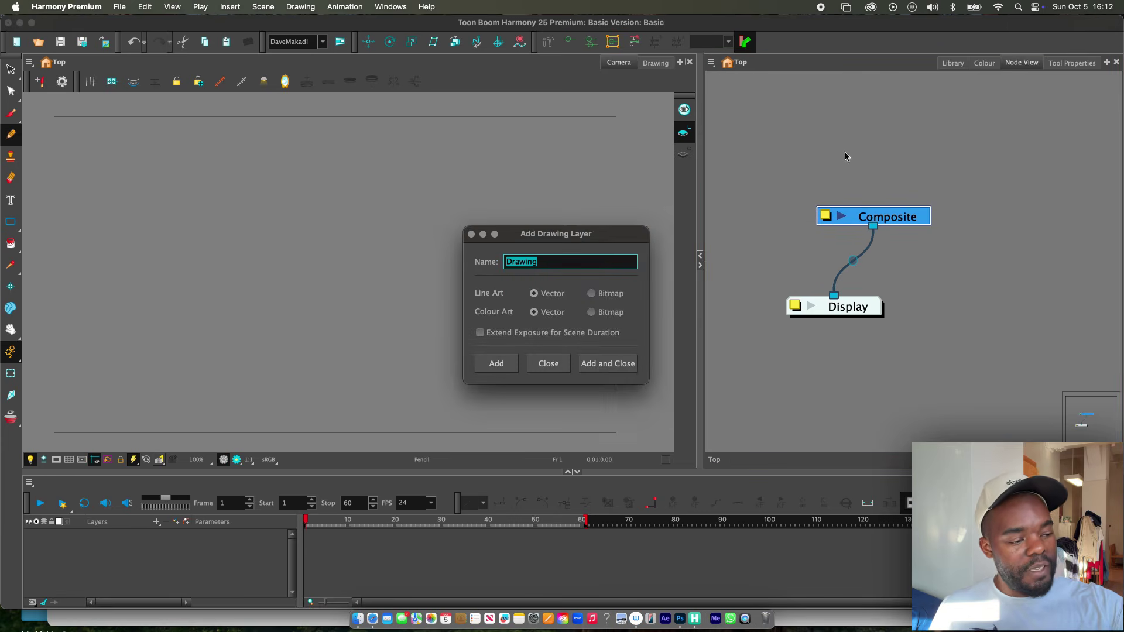
pyautogui.moveTo(573, 236); pyautogui.dragTo(542, 201)
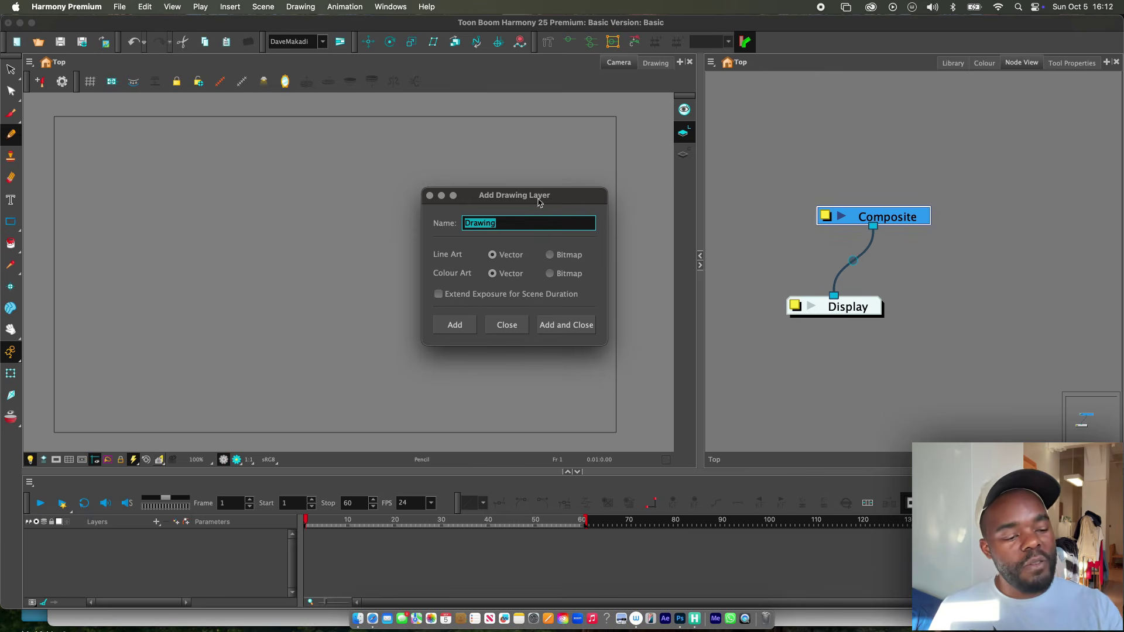
pyautogui.press('Right')
pyautogui.doubleClick(504, 222)
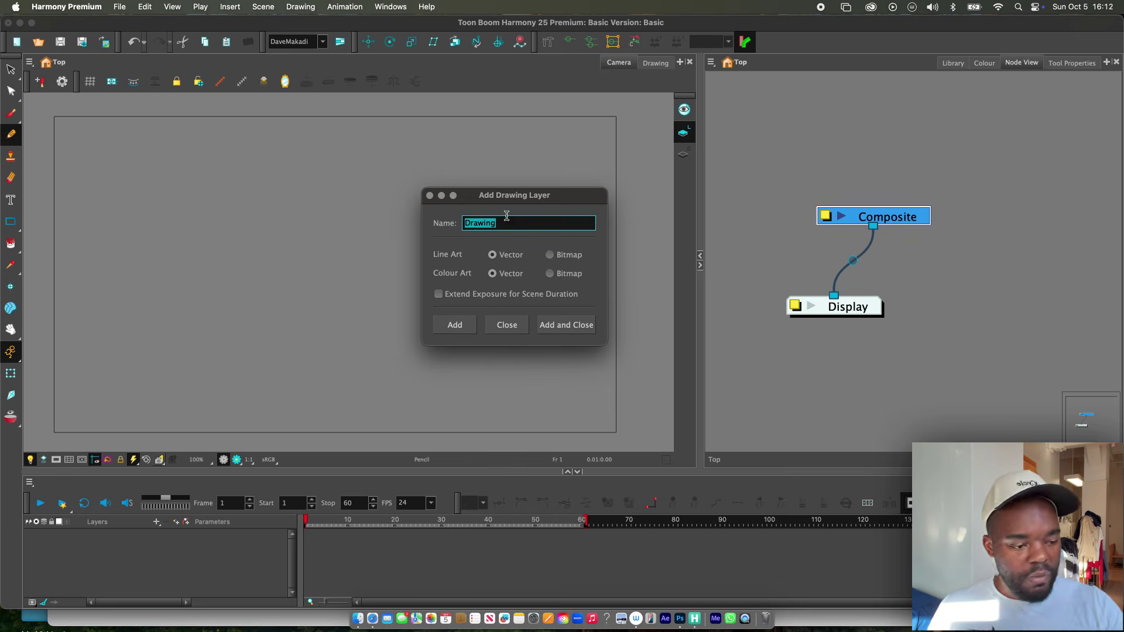
pyautogui.write('Basics')
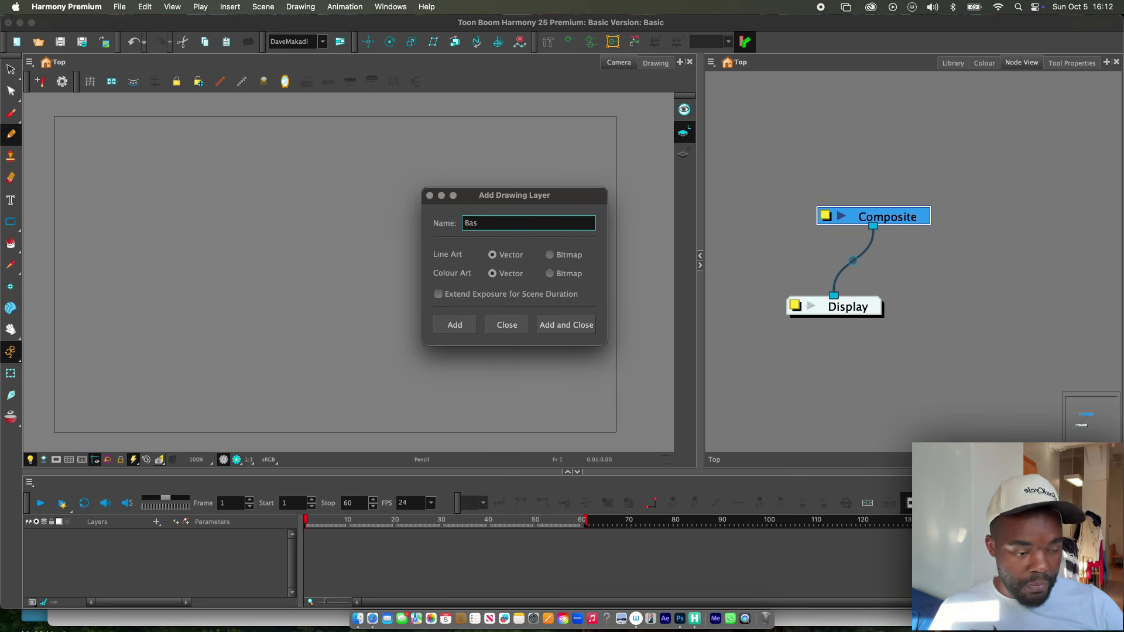
pyautogui.click(560, 331)
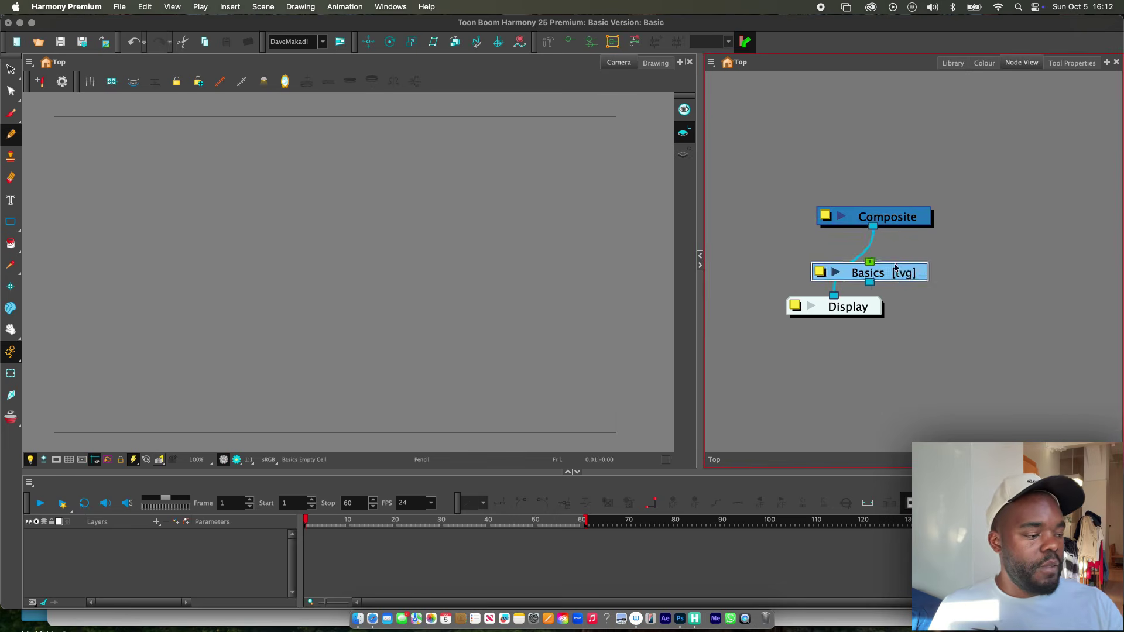
# Step: Place the Basics node straight above Composite and connect its output to Composite
pyautogui.moveTo(904, 276); pyautogui.dragTo(873, 206)
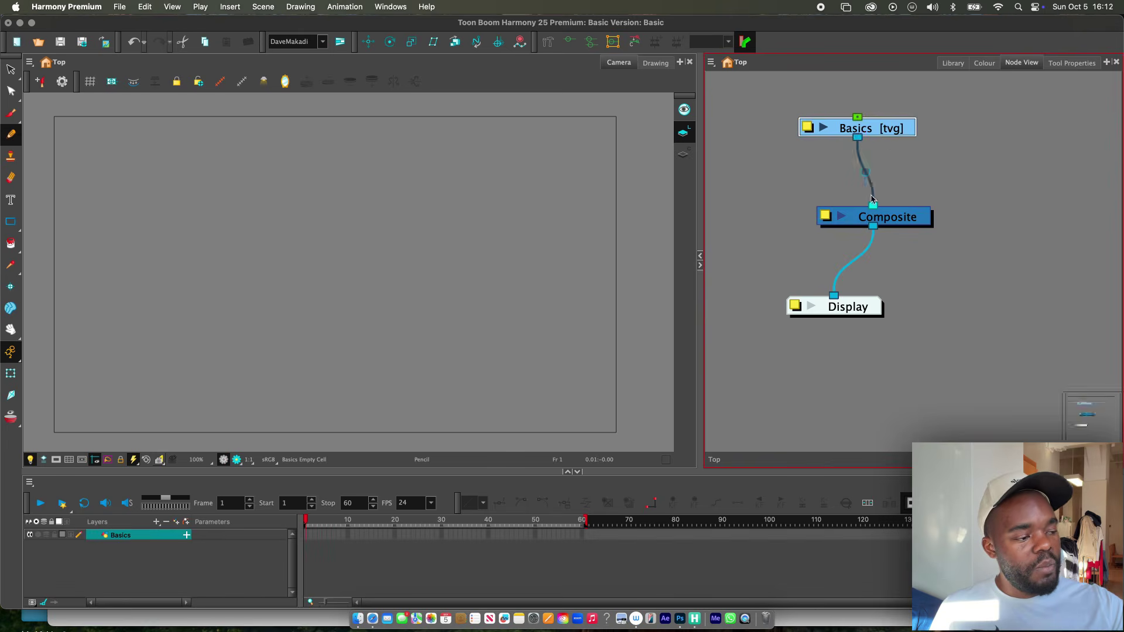
pyautogui.moveTo(887, 133); pyautogui.dragTo(905, 130)
pyautogui.moveTo(907, 216); pyautogui.dragTo(906, 224)
pyautogui.click(905, 125)
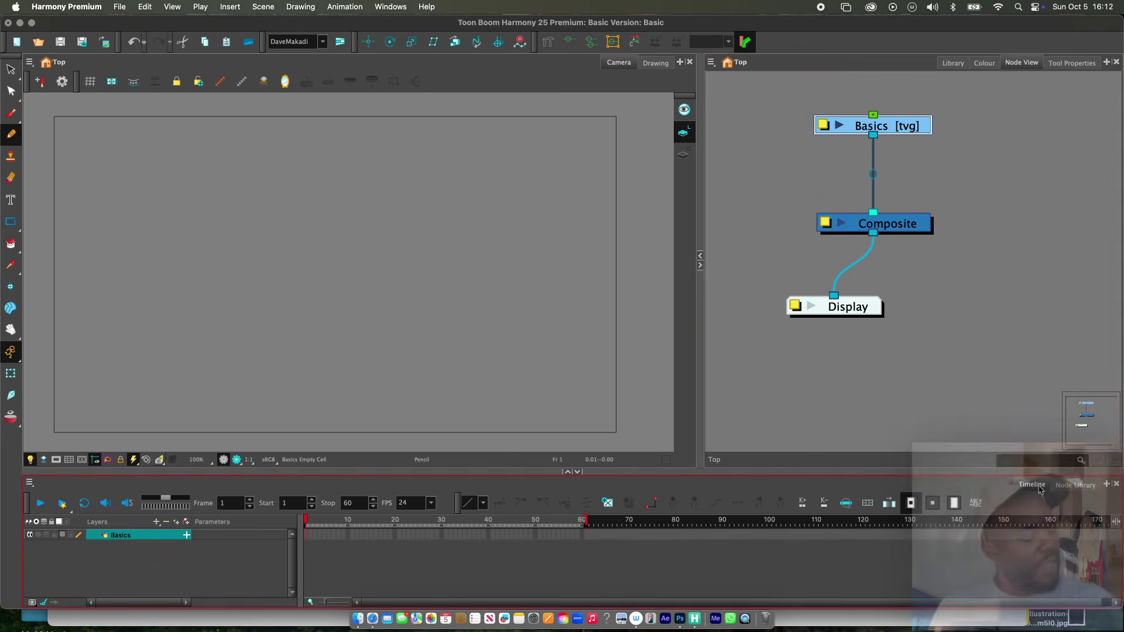
# Step: Show the Node Library and search it for "write"
pyautogui.click(1076, 485)
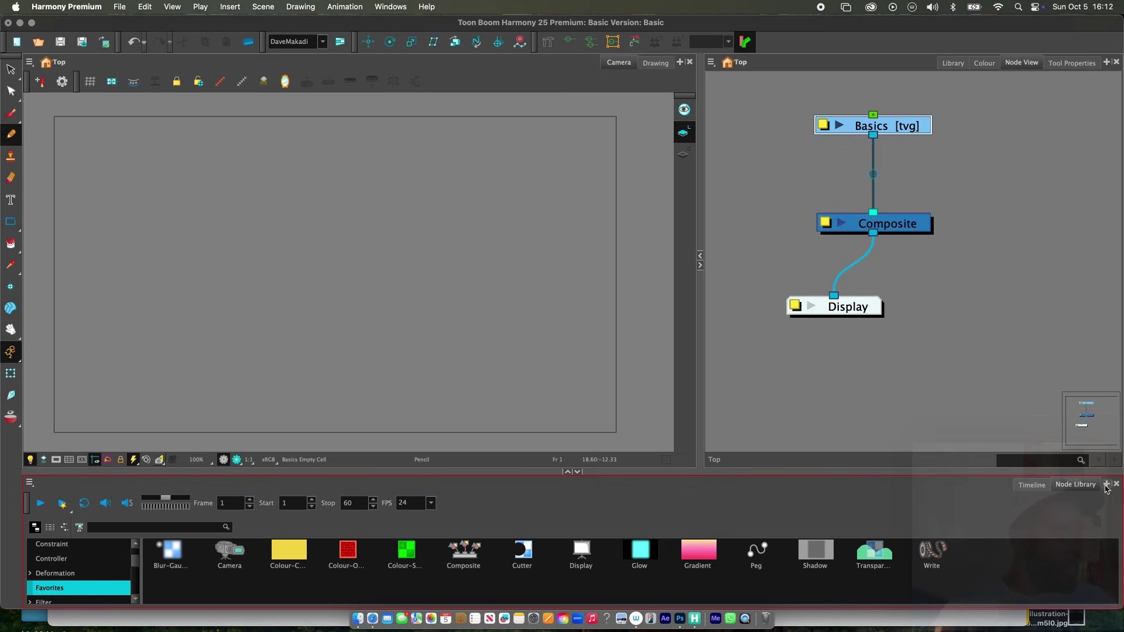
pyautogui.click(1107, 485)
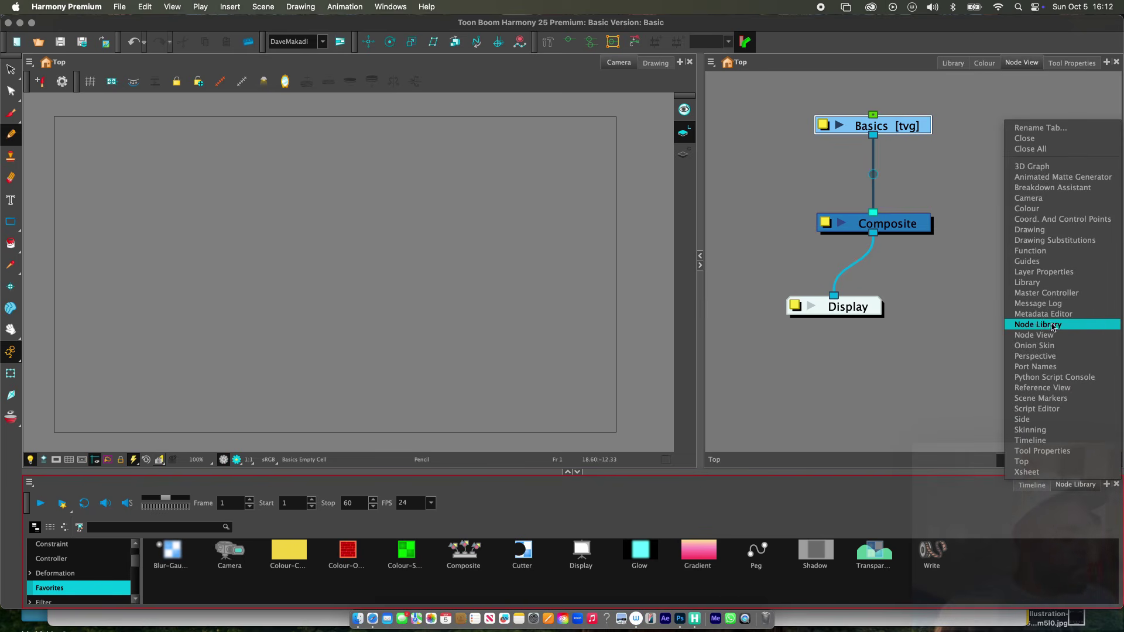
pyautogui.click(1059, 498)
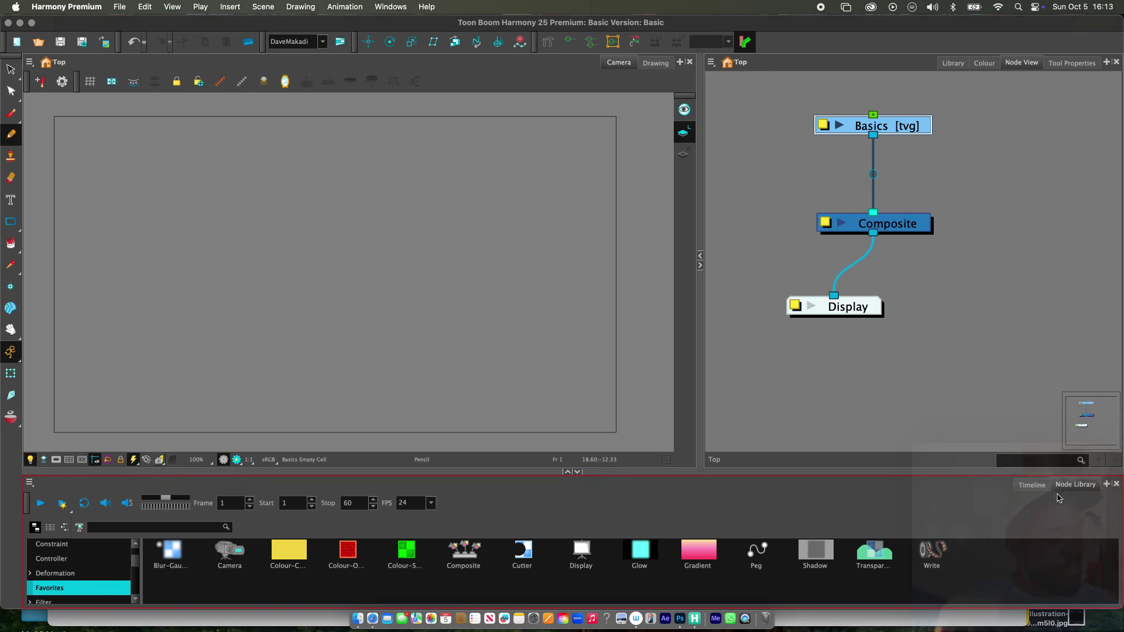
pyautogui.click(197, 524)
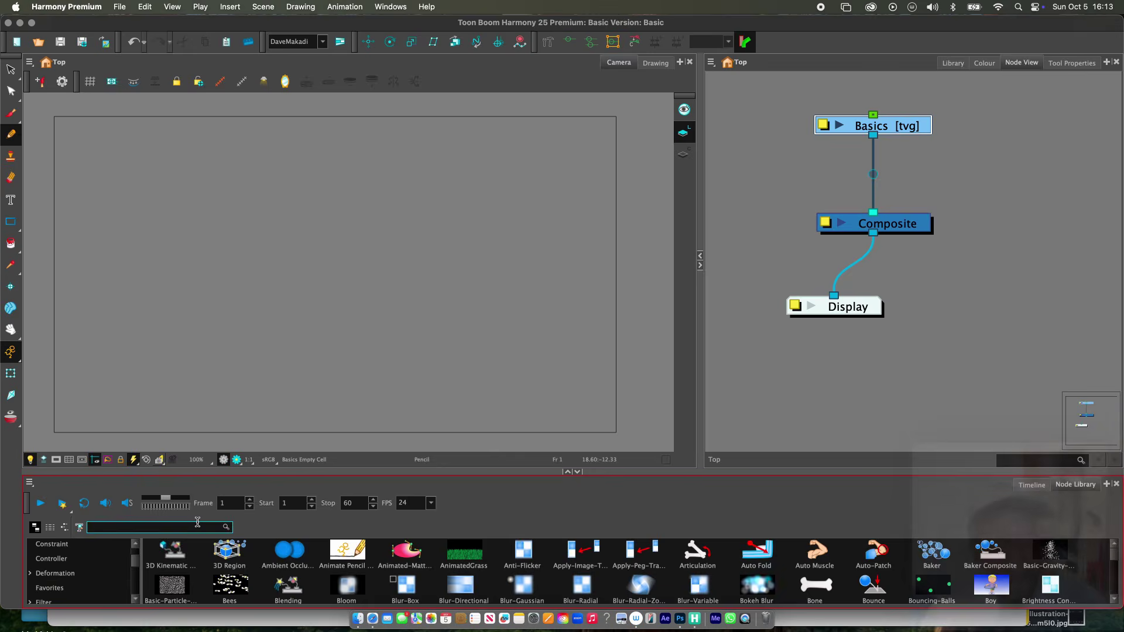
pyautogui.write('write')
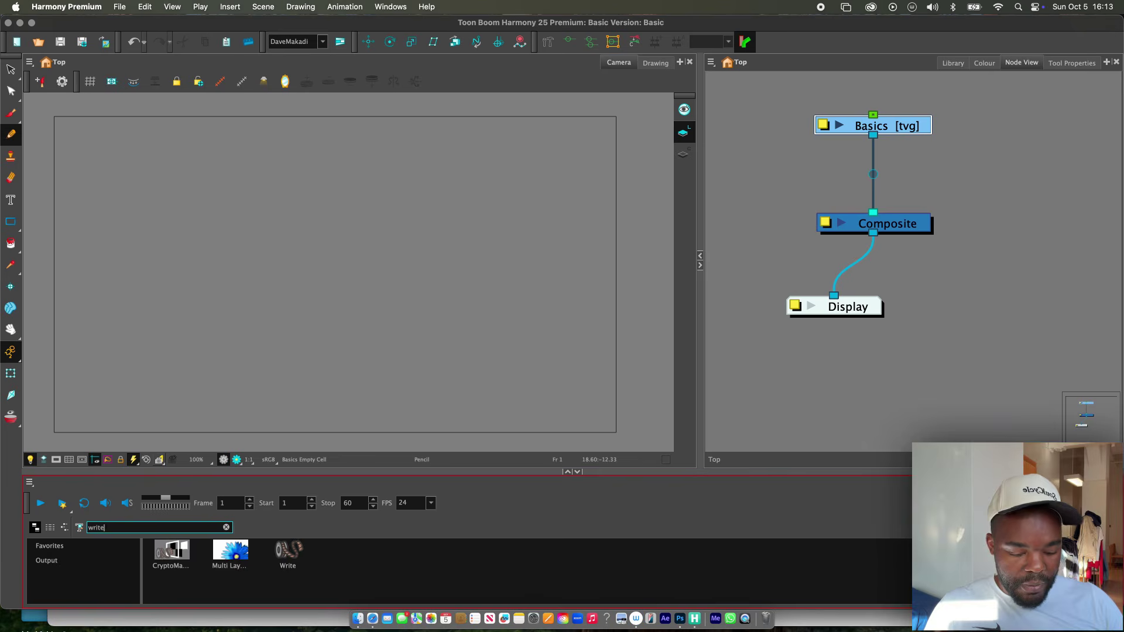
# Step: Add the Write node to the network beside Display and connect Composite's output to it
pyautogui.moveTo(288, 553); pyautogui.dragTo(916, 307)
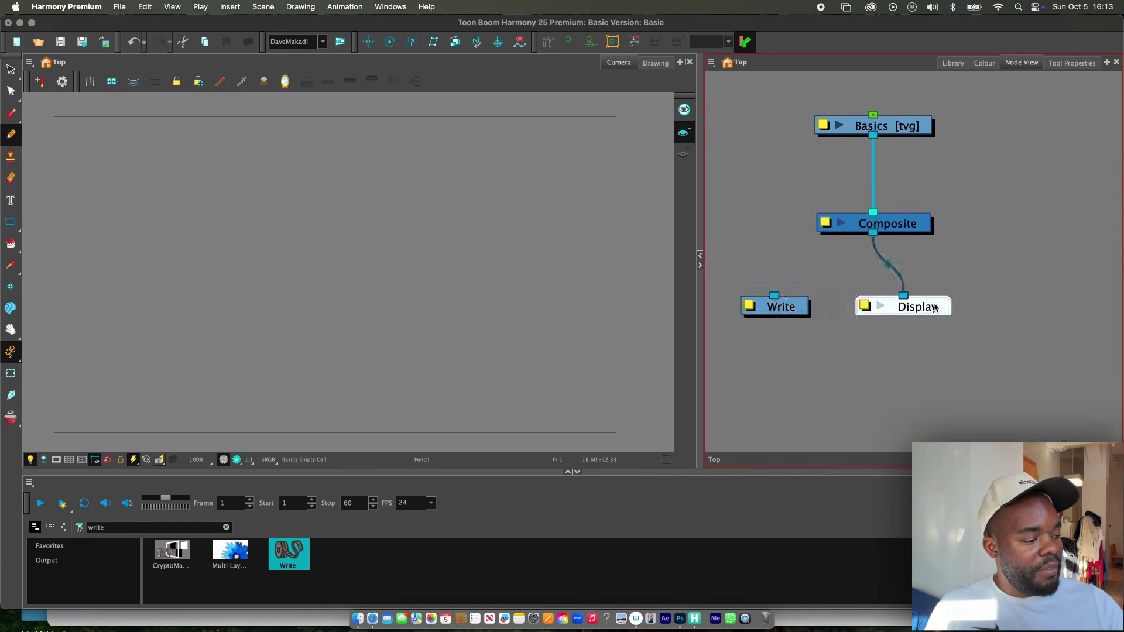
pyautogui.click(793, 306)
pyautogui.moveTo(870, 235); pyautogui.dragTo(788, 296)
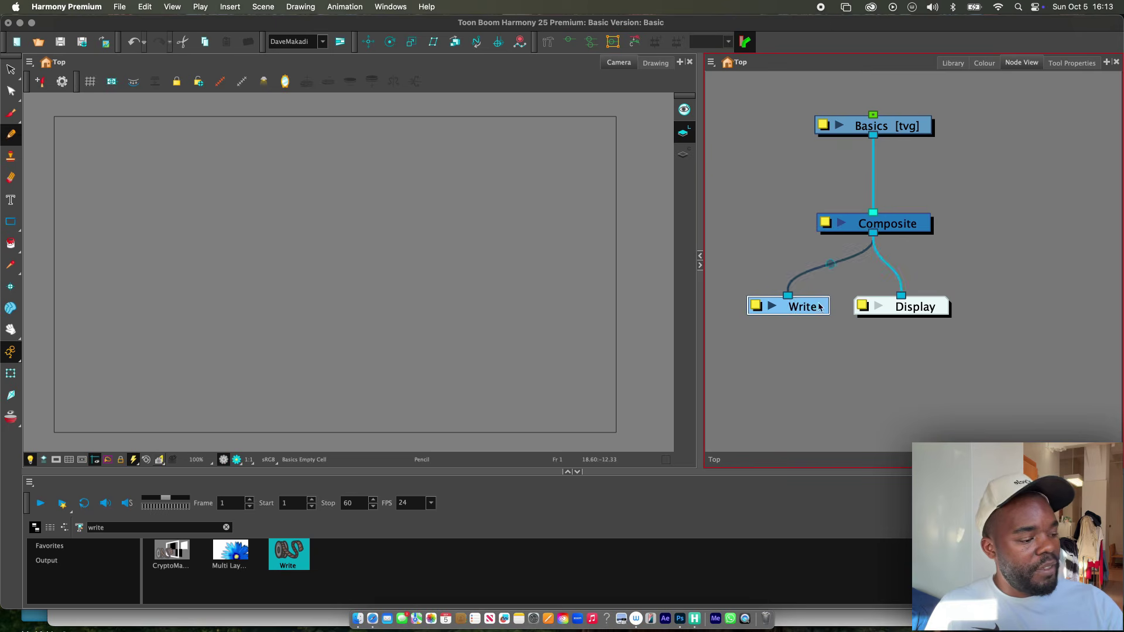
pyautogui.scroll(-2, 904, 276)
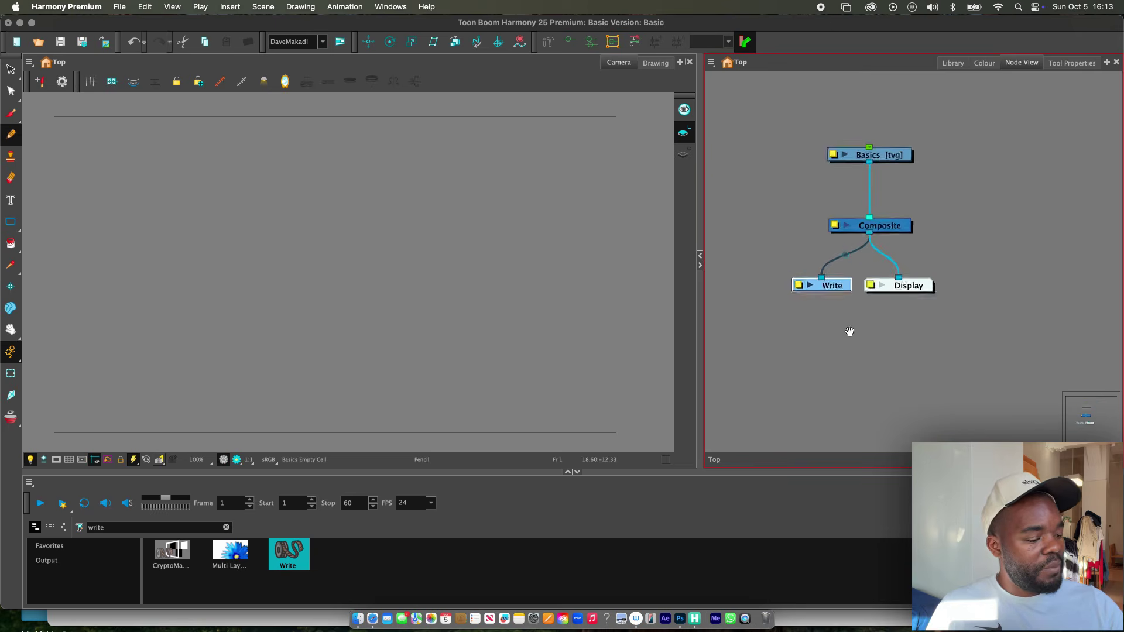
pyautogui.scroll(1, 848, 331)
# Step: Switch back to the Timeline and nudge the Basics node closer to Composite
pyautogui.click(1022, 483)
pyautogui.scroll(2, 875, 272)
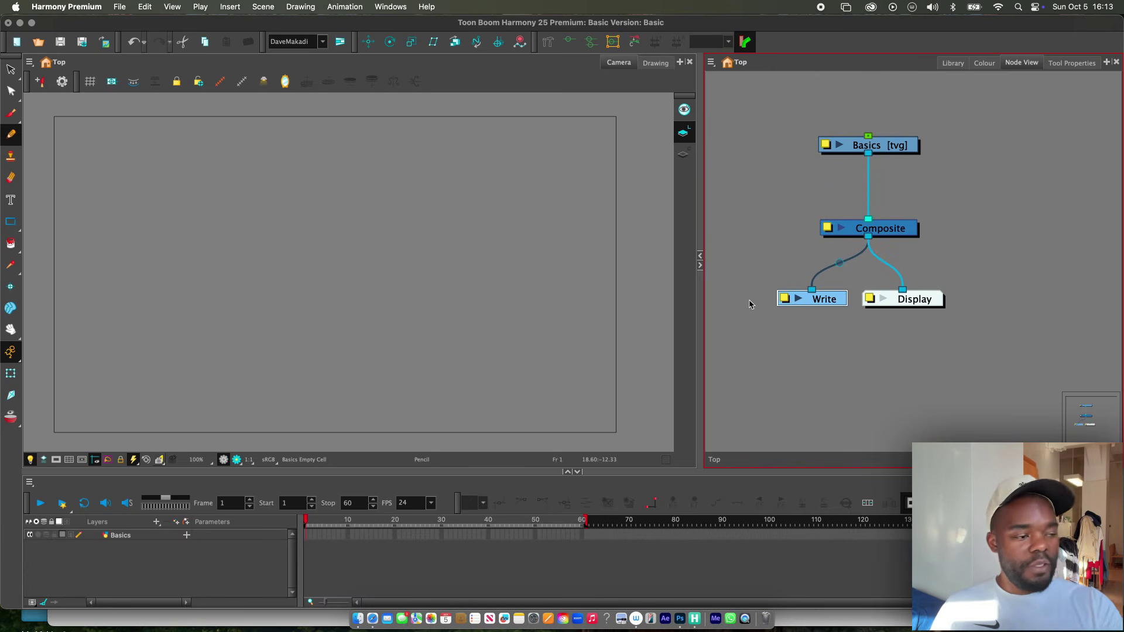
pyautogui.scroll(3, 898, 157)
pyautogui.moveTo(910, 171); pyautogui.dragTo(910, 182)
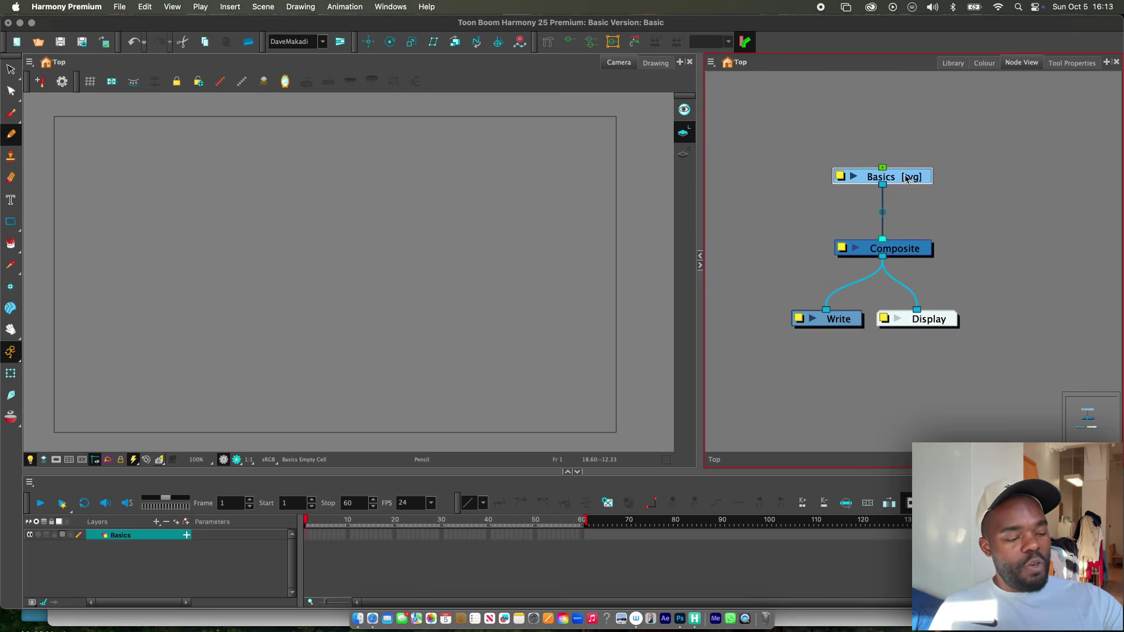
pyautogui.moveTo(311, 522)
pyautogui.mouseDown()
pyautogui.moveTo(546, 523)
pyautogui.moveTo(307, 533)
pyautogui.mouseUp()
pyautogui.scroll(3, 416, 544)
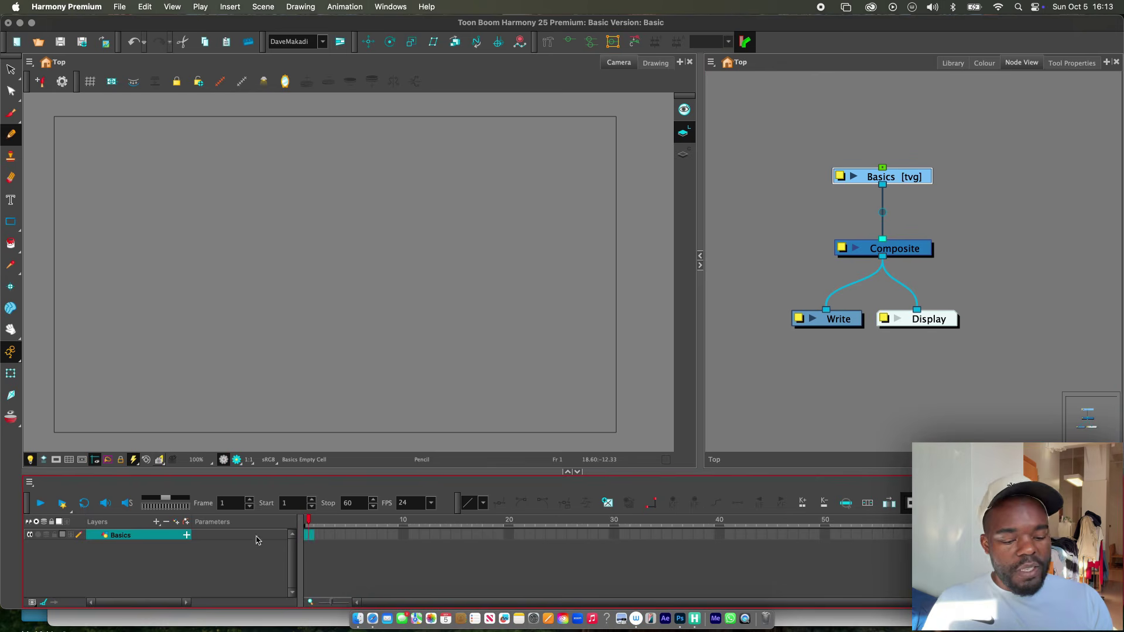
pyautogui.moveTo(877, 169); pyautogui.dragTo(877, 172)
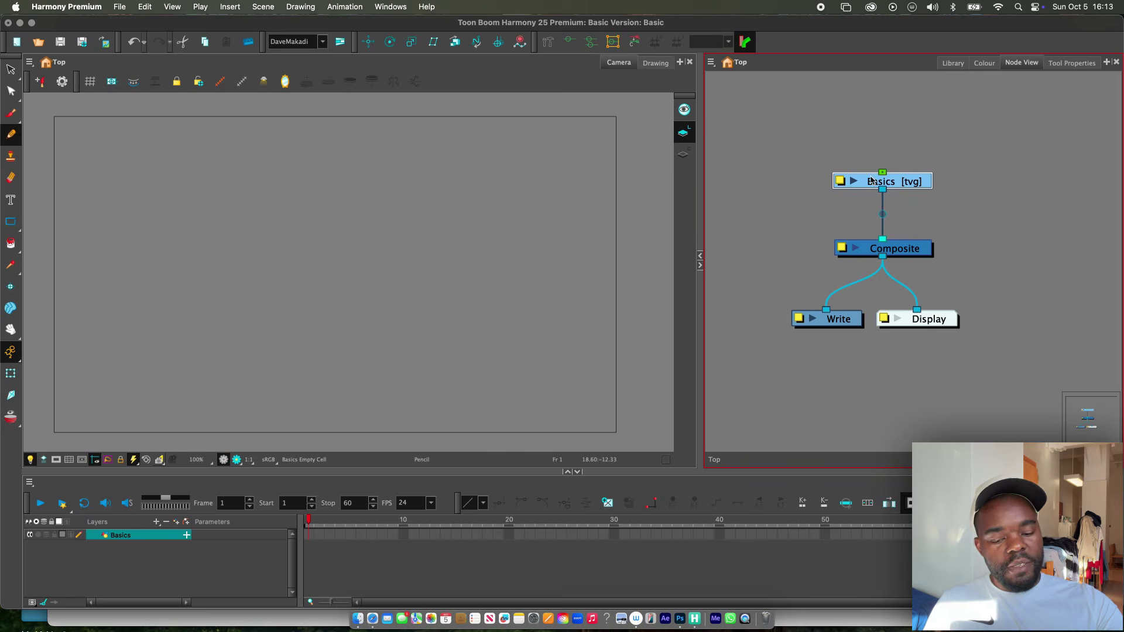
# Step: Select the Basics layer and scrub through its frames in the Timeline, returning to frame 1
pyautogui.click(135, 539)
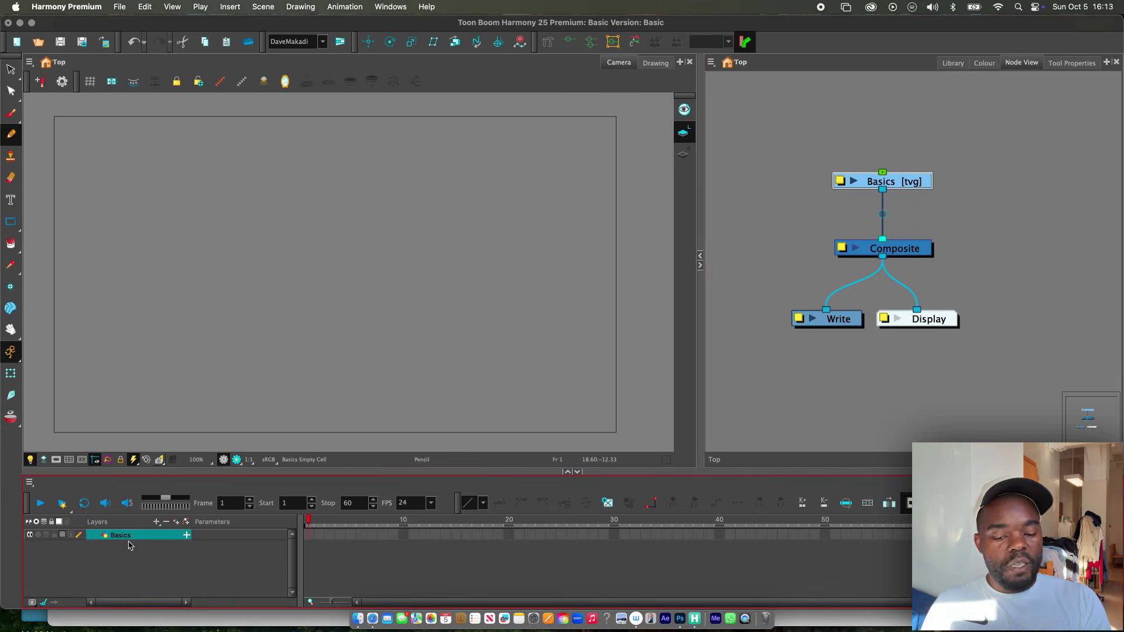
pyautogui.press('Return')
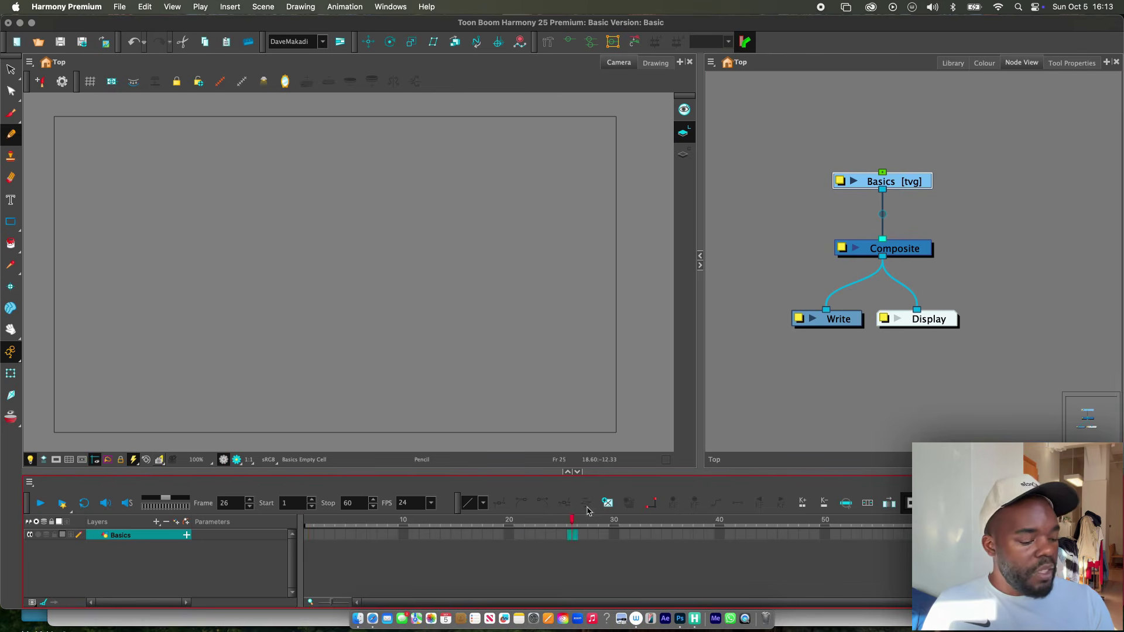
pyautogui.moveTo(743, 508); pyautogui.dragTo(256, 549)
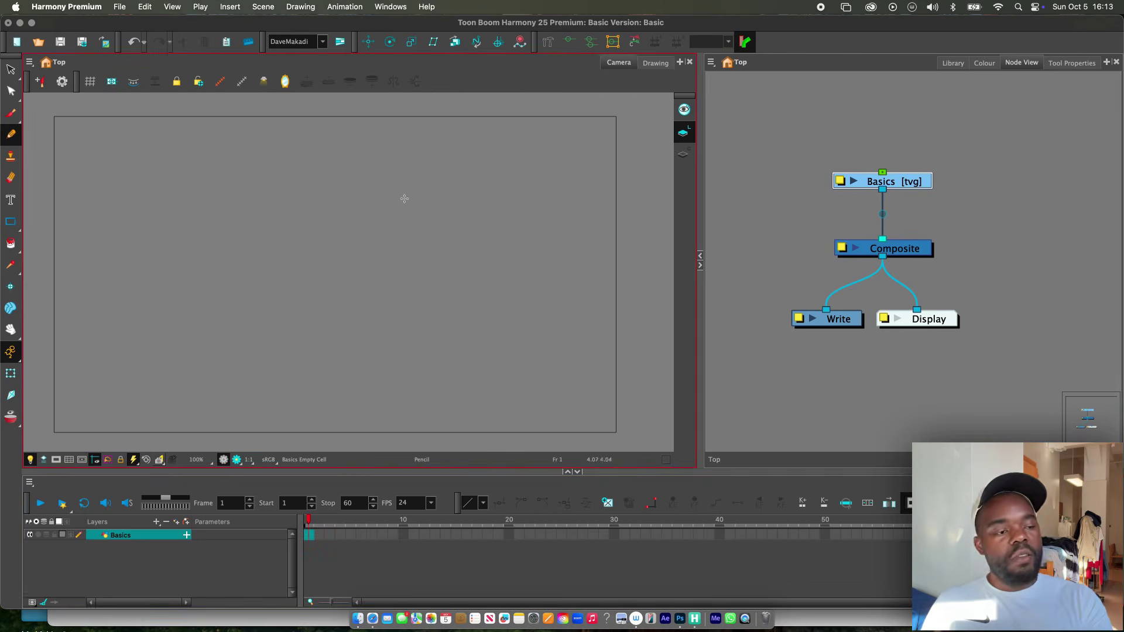
# Step: Choose the Pencil tool and create an empty drawing at frame 1 of the Basics layer
pyautogui.click(273, 534)
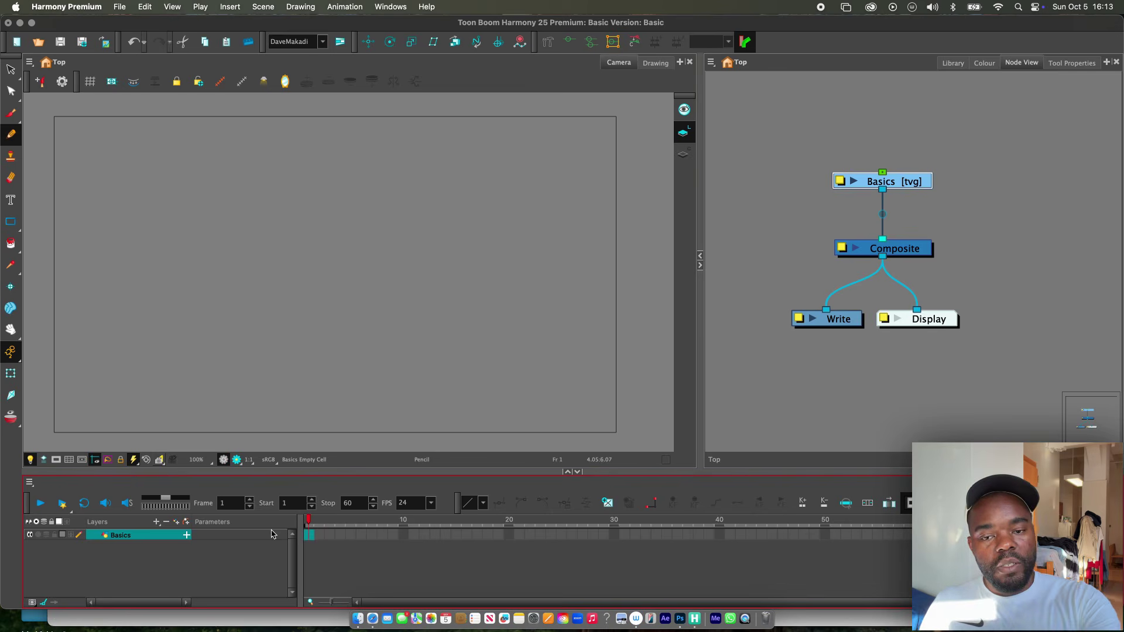
pyautogui.click(12, 135)
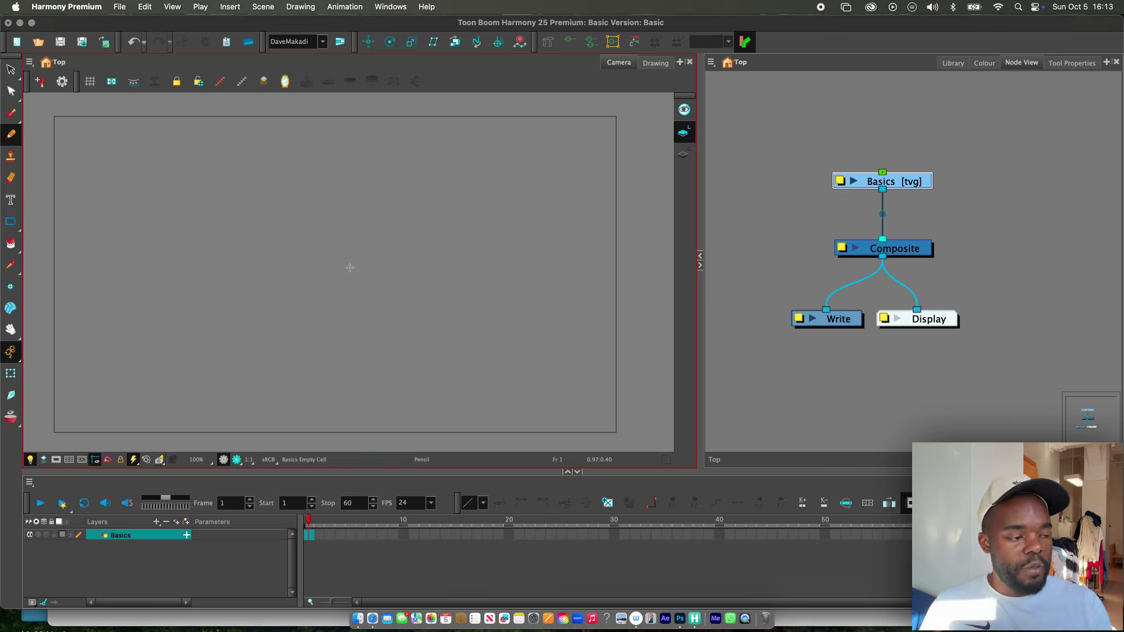
pyautogui.moveTo(915, 183); pyautogui.dragTo(916, 185)
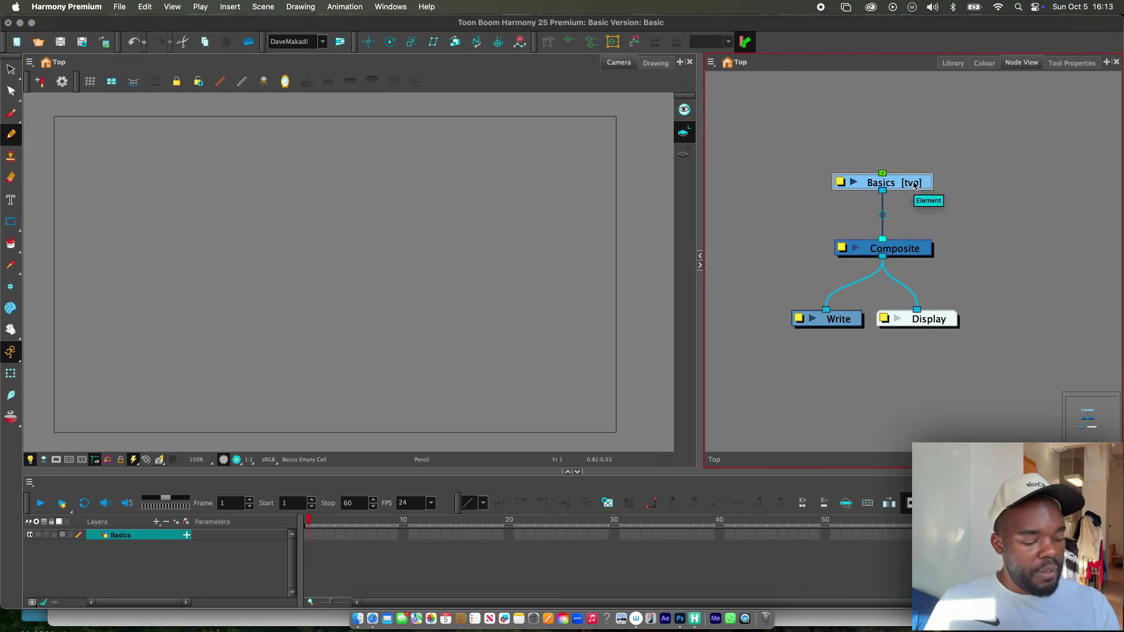
pyautogui.click(491, 527)
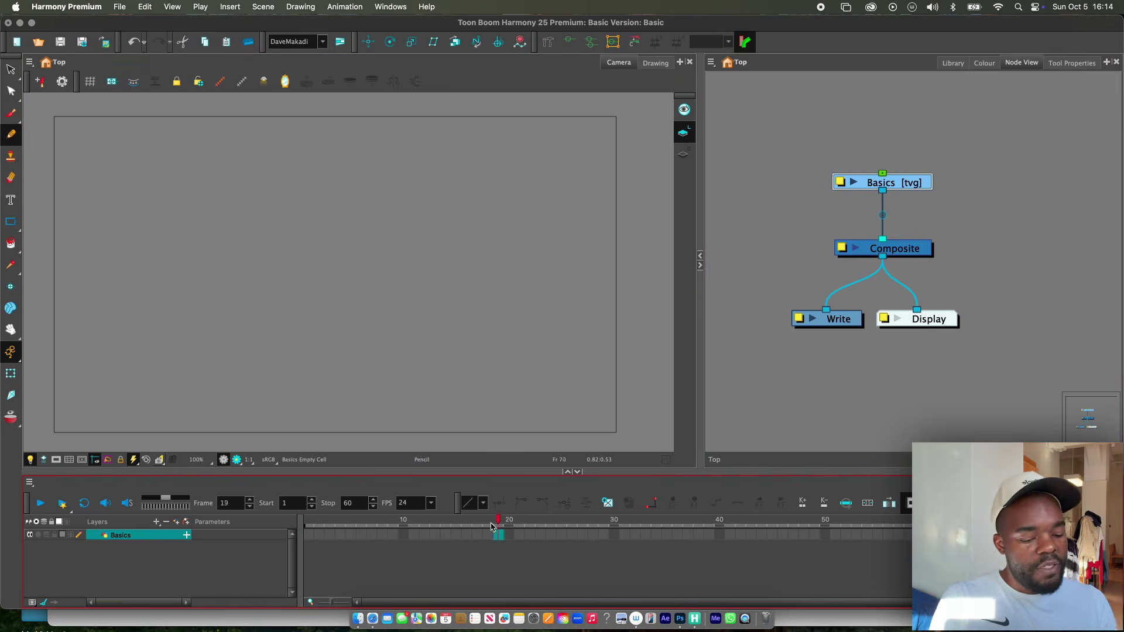
pyautogui.moveTo(492, 527); pyautogui.dragTo(304, 533)
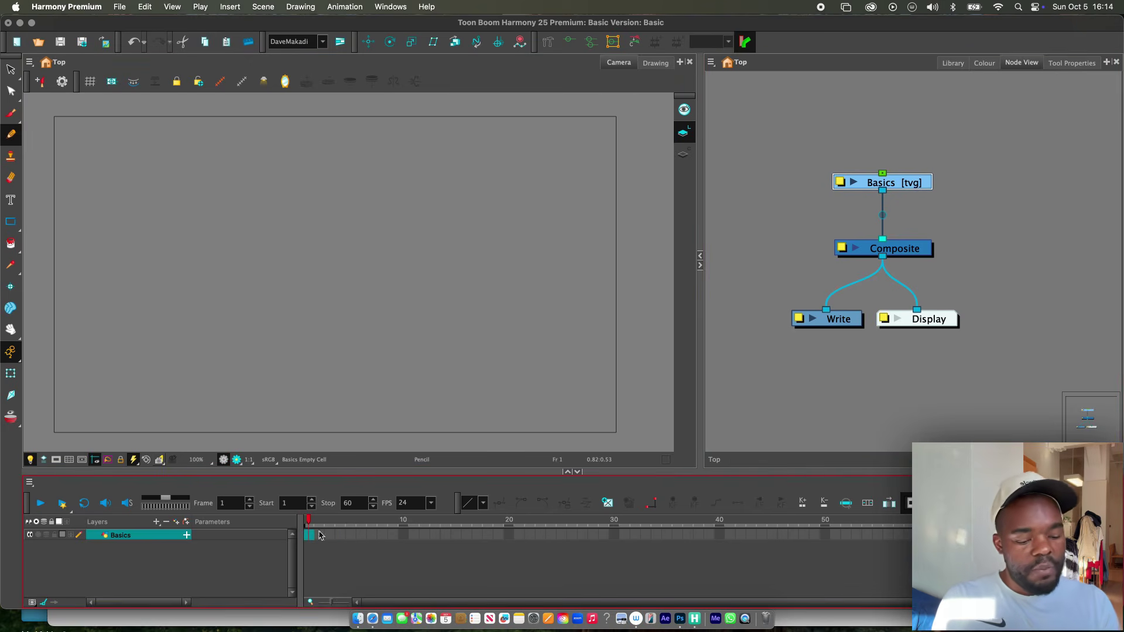
pyautogui.click(606, 505)
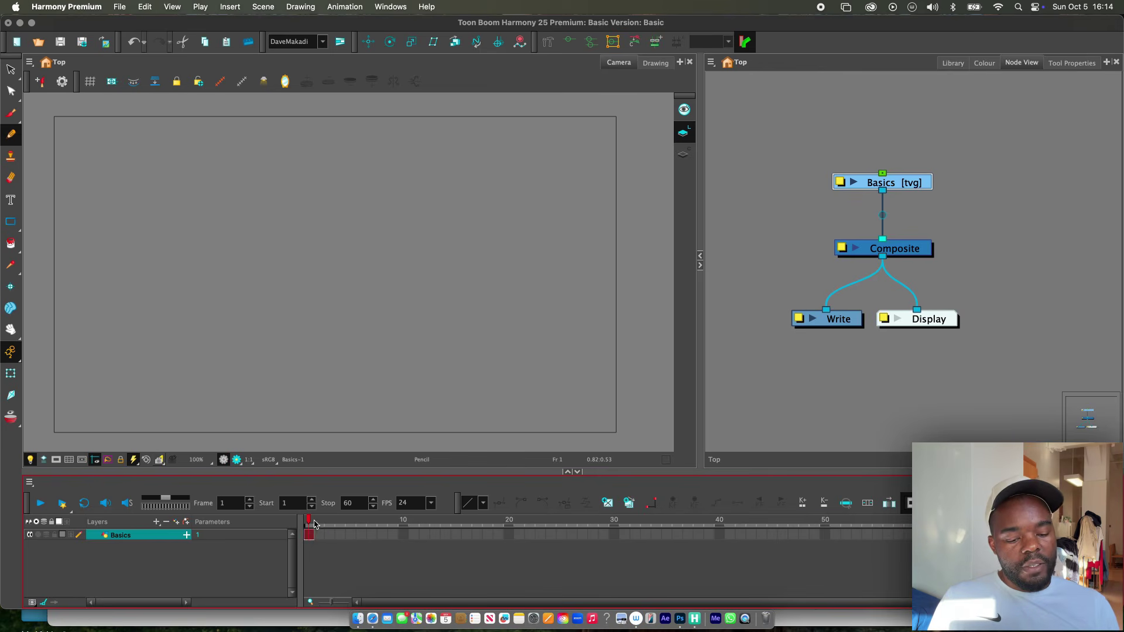
# Step: Widen the frames in the Timeline and compare frames 1 and 2 of the Basics layer, ending on frame 1
pyautogui.moveTo(320, 527); pyautogui.dragTo(402, 526)
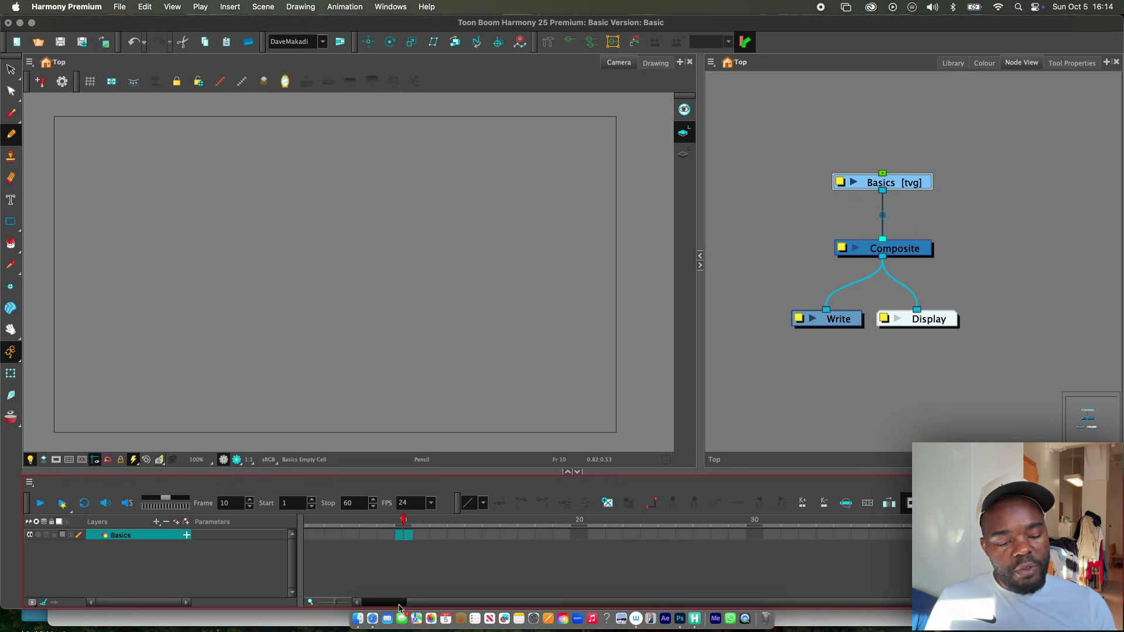
pyautogui.moveTo(401, 608); pyautogui.dragTo(363, 606)
pyautogui.click(313, 523)
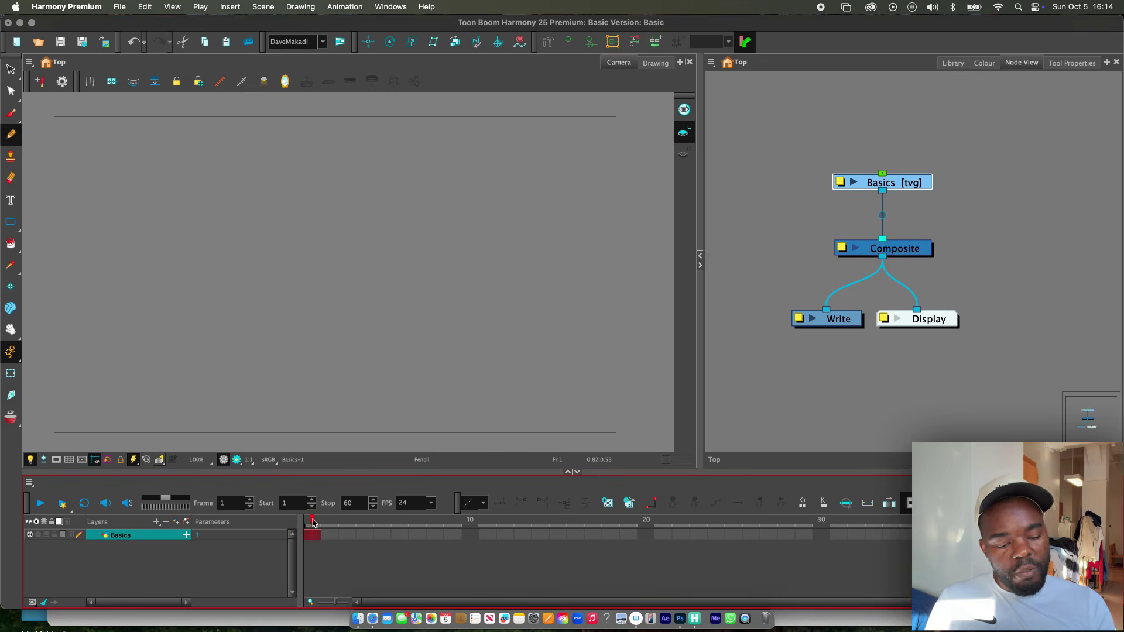
pyautogui.click(324, 520)
pyautogui.click(311, 521)
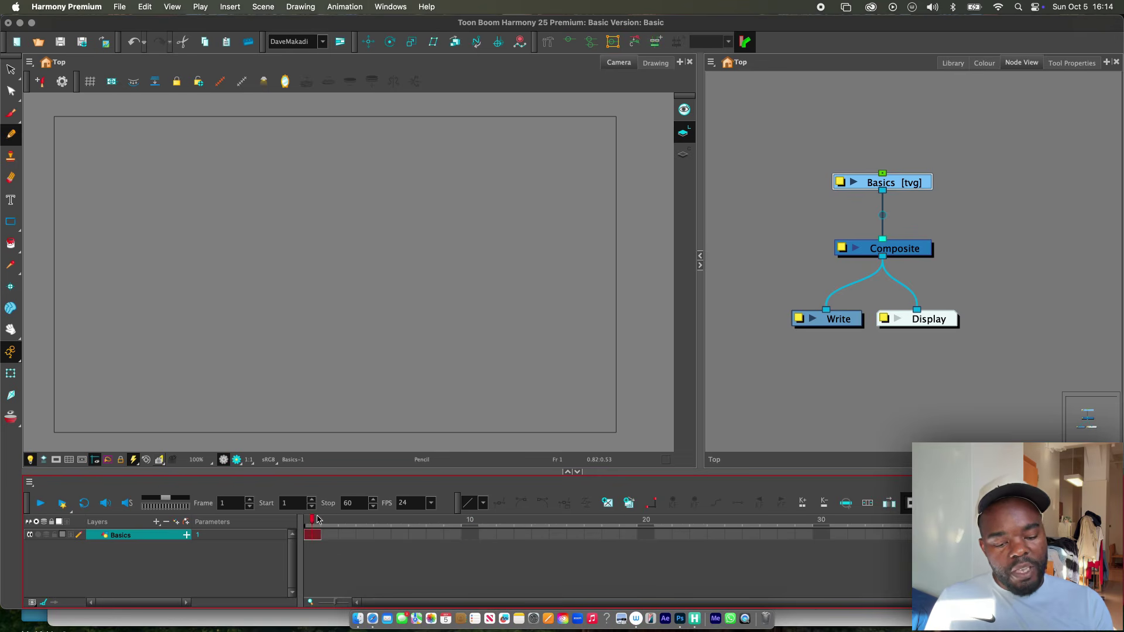
pyautogui.click(332, 522)
pyautogui.click(308, 520)
pyautogui.click(325, 522)
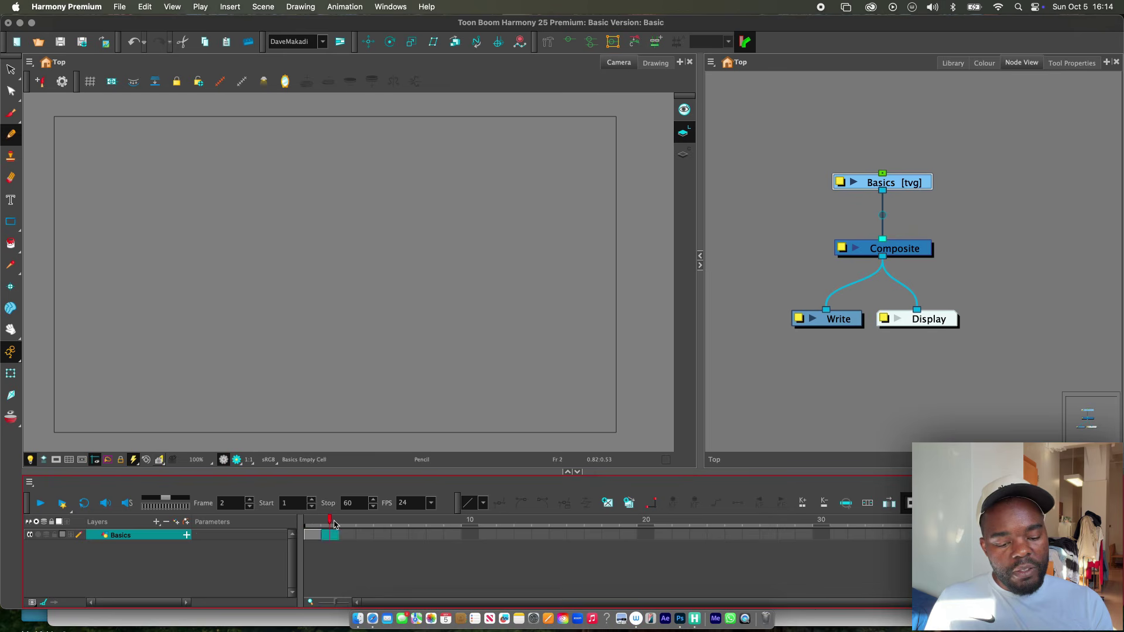
pyautogui.click(310, 521)
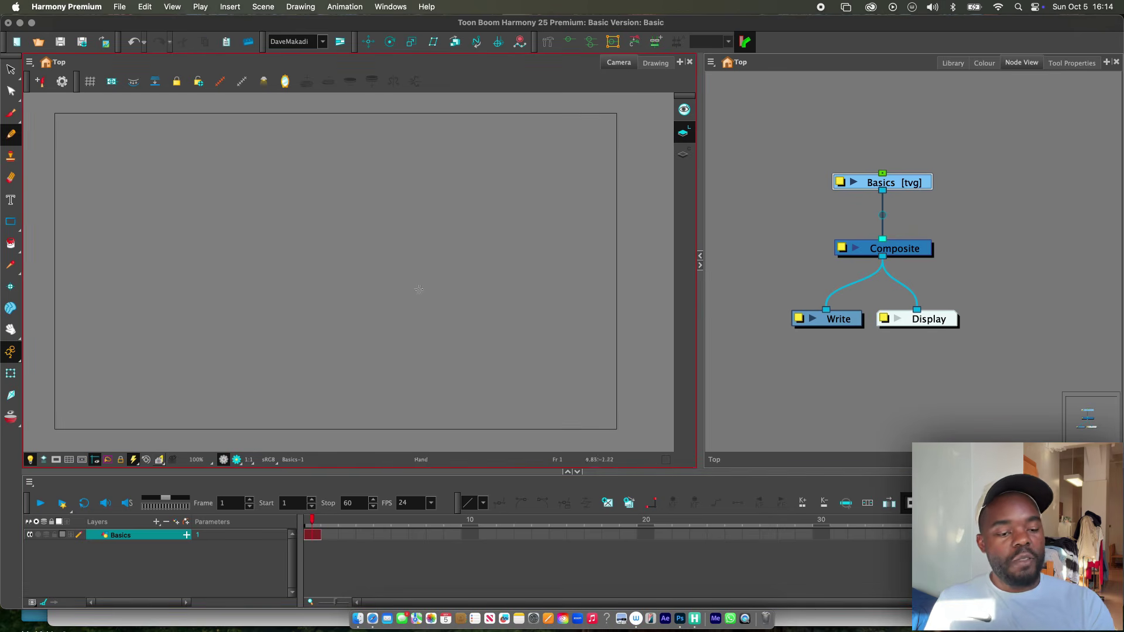
# Step: Sketch a ball with two curved seams resting on a horizontal ground line in frame 1
pyautogui.press('space')
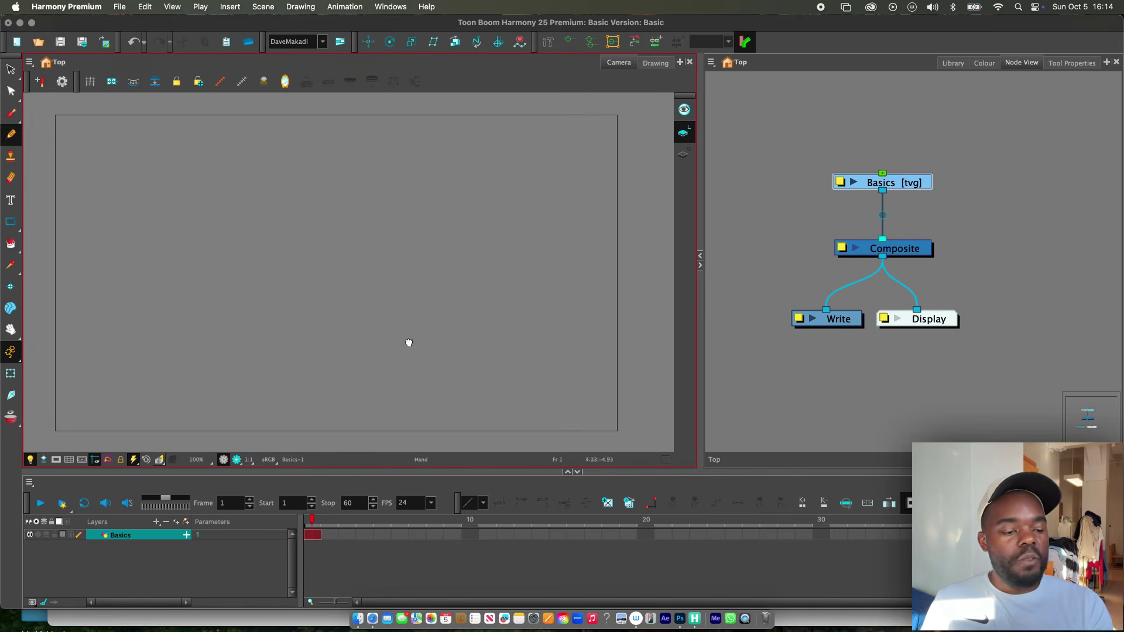
pyautogui.moveTo(217, 318); pyautogui.dragTo(499, 324)
pyautogui.moveTo(347, 222)
pyautogui.mouseDown()
pyautogui.moveTo(295, 296)
pyautogui.moveTo(291, 271)
pyautogui.mouseUp()
pyautogui.moveTo(331, 224)
pyautogui.mouseDown()
pyautogui.moveTo(295, 275)
pyautogui.moveTo(329, 315)
pyautogui.mouseUp()
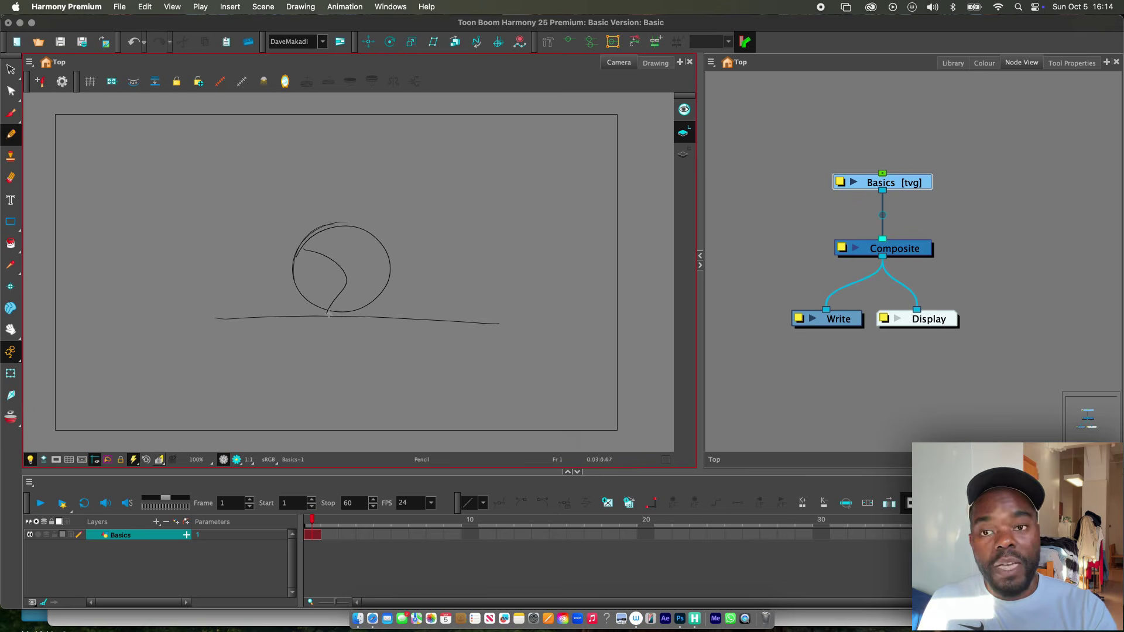
pyautogui.moveTo(343, 227)
pyautogui.mouseDown()
pyautogui.moveTo(351, 257)
pyautogui.moveTo(394, 283)
pyautogui.moveTo(395, 309)
pyautogui.mouseUp()
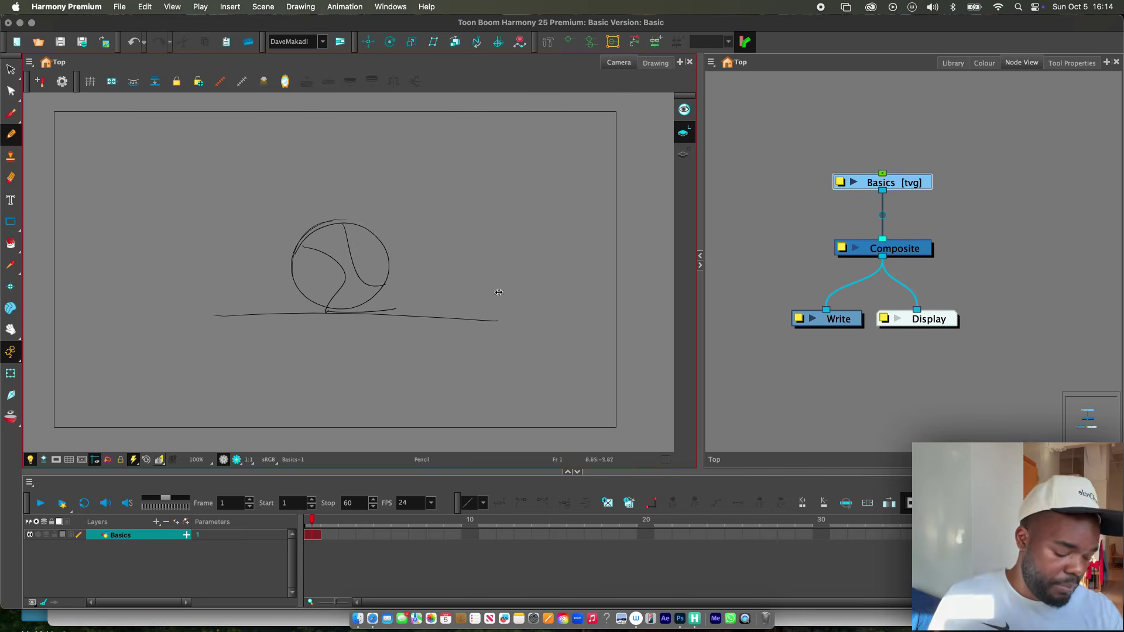
# Step: Try a much thicker pencil stroke along the ball's lower edge and undo it
pyautogui.press('o')
pyautogui.moveTo(311, 300); pyautogui.dragTo(358, 306)
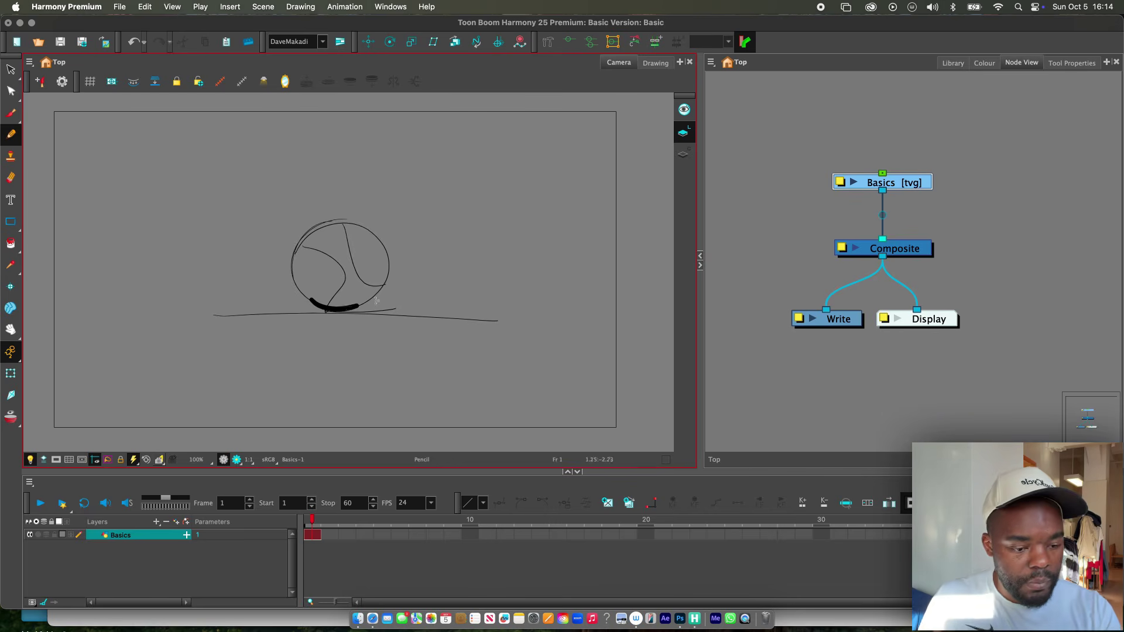
pyautogui.press('super+z')
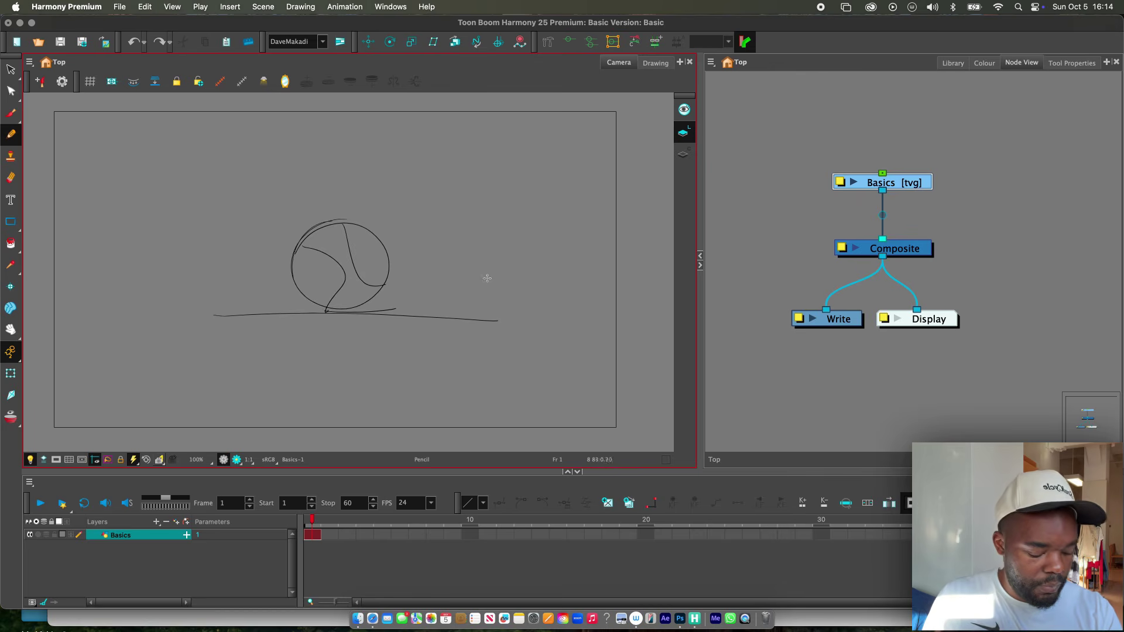
# Step: Retrace the ball's two inner seams with slightly thicker pencil strokes, undoing a stray one
pyautogui.press('o')
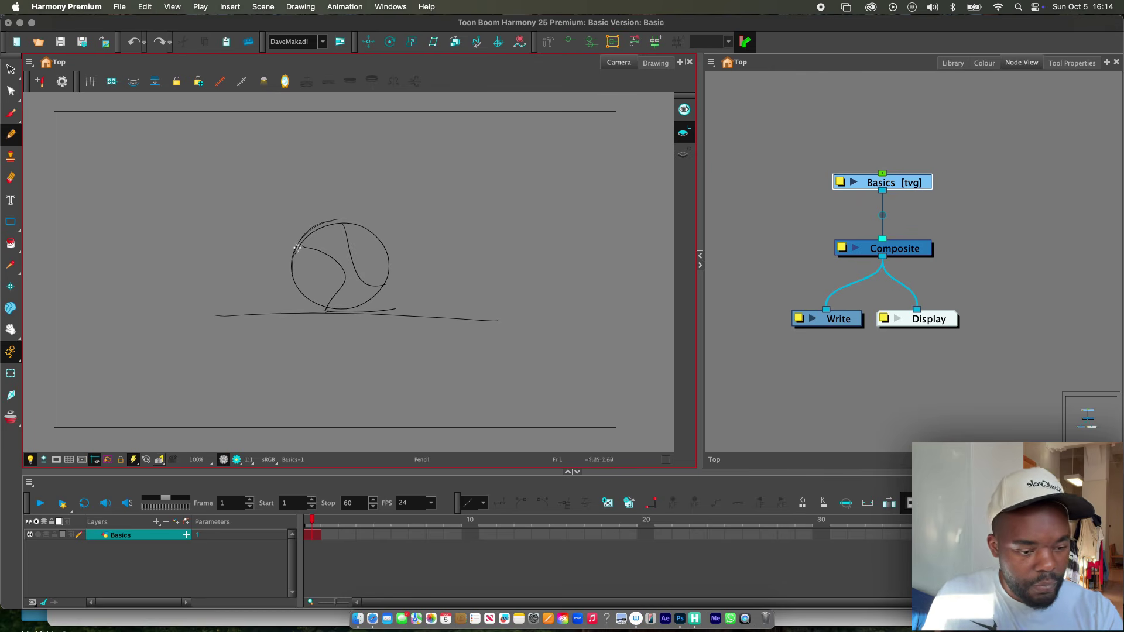
pyautogui.moveTo(297, 248)
pyautogui.mouseDown()
pyautogui.moveTo(329, 305)
pyautogui.moveTo(346, 278)
pyautogui.moveTo(330, 309)
pyautogui.mouseUp()
pyautogui.moveTo(351, 224); pyautogui.dragTo(410, 302)
pyautogui.press('2')
pyautogui.press('cmd+z')
pyautogui.moveTo(350, 218); pyautogui.dragTo(393, 293)
# Step: Compare the drawn frame 1 with the empty frames 2 and 3 in the Timeline, returning to frame 1
pyautogui.moveTo(455, 332); pyautogui.dragTo(451, 339)
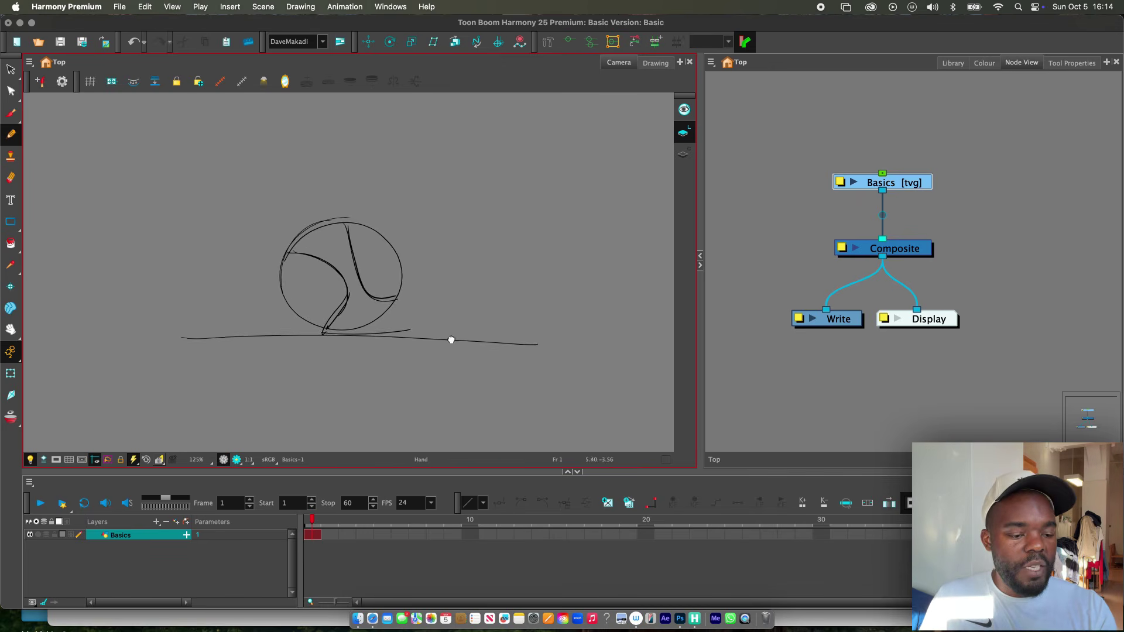
pyautogui.press('2')
pyautogui.moveTo(497, 384); pyautogui.dragTo(451, 381)
pyautogui.press('1')
pyautogui.press('1')
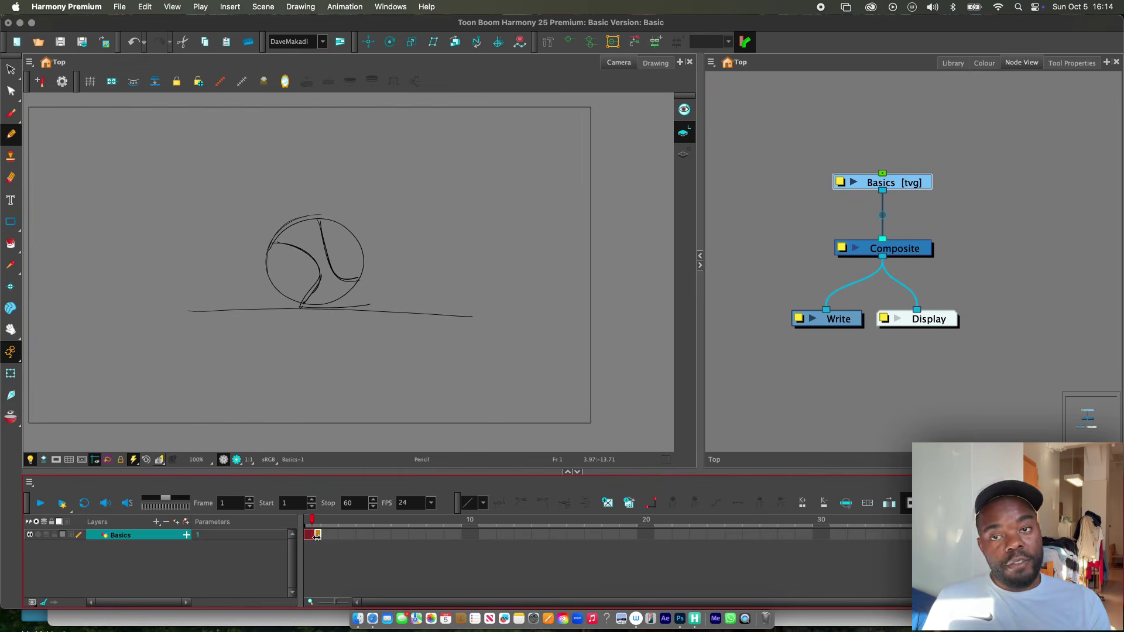
pyautogui.click(340, 524)
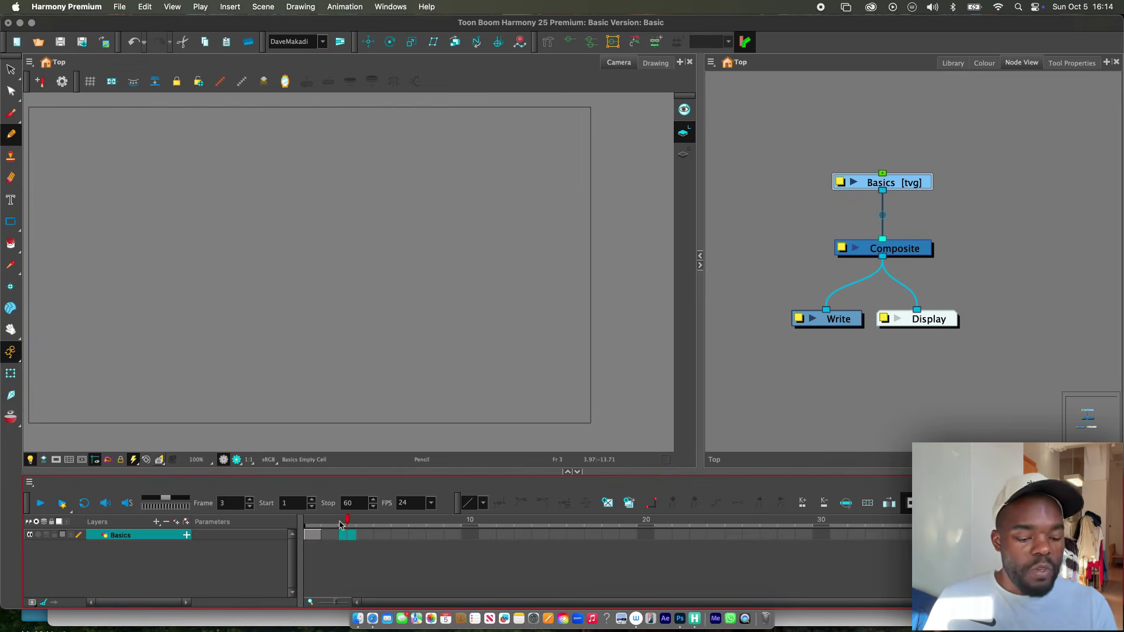
pyautogui.click(315, 526)
pyautogui.click(330, 527)
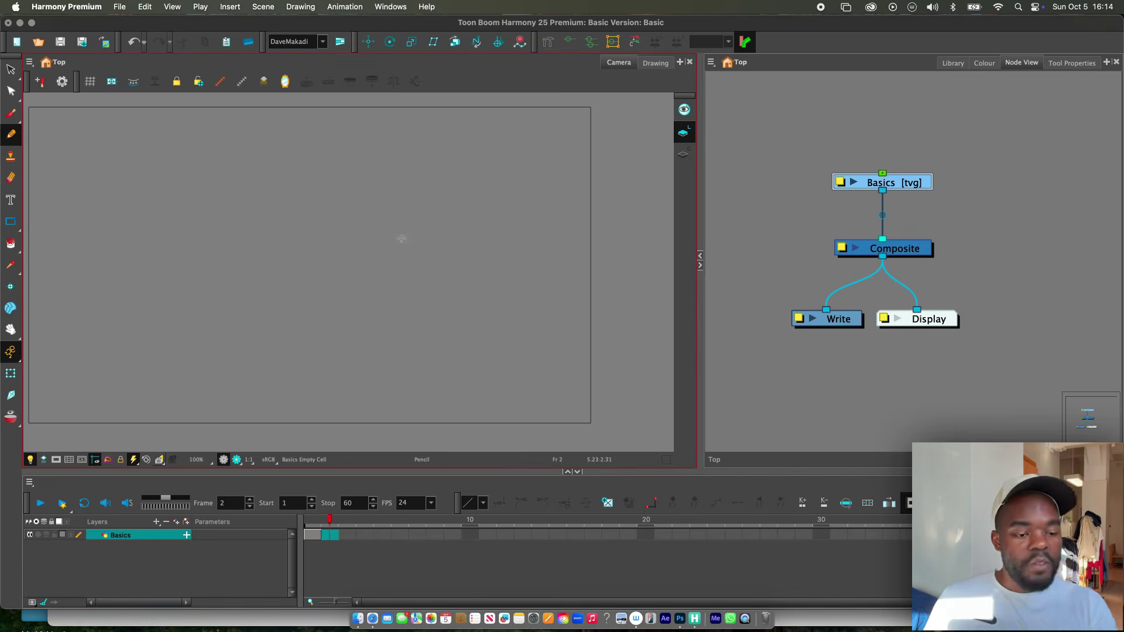
pyautogui.moveTo(424, 314); pyautogui.dragTo(437, 312)
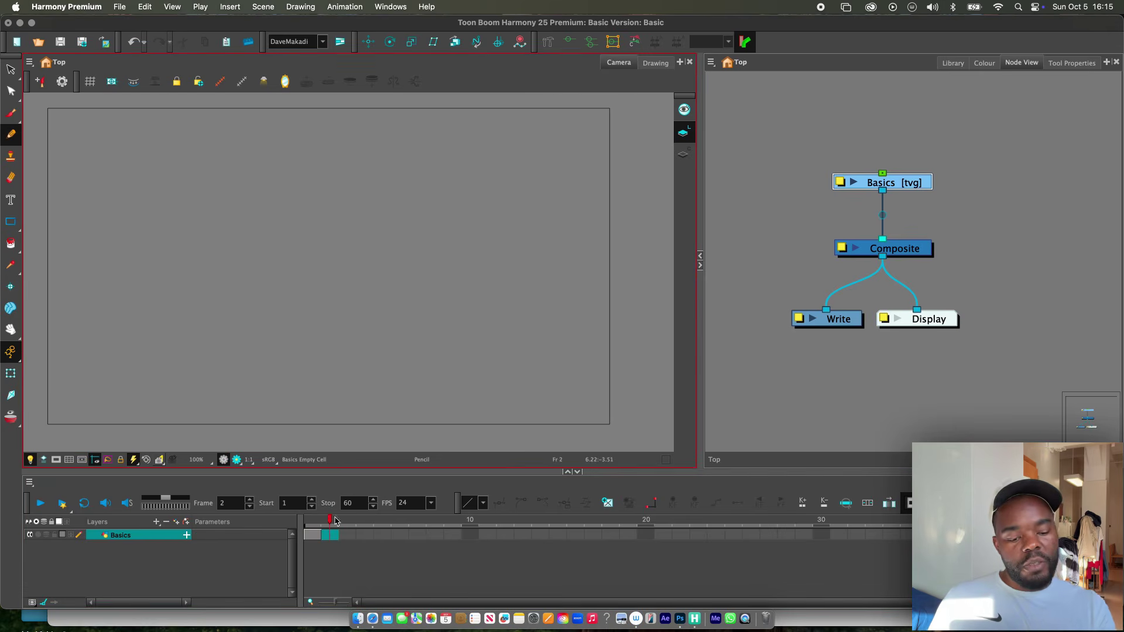
pyautogui.moveTo(335, 521)
pyautogui.mouseDown()
pyautogui.moveTo(478, 521)
pyautogui.moveTo(316, 537)
pyautogui.moveTo(330, 527)
pyautogui.moveTo(307, 526)
pyautogui.moveTo(329, 525)
pyautogui.moveTo(302, 526)
pyautogui.mouseUp()
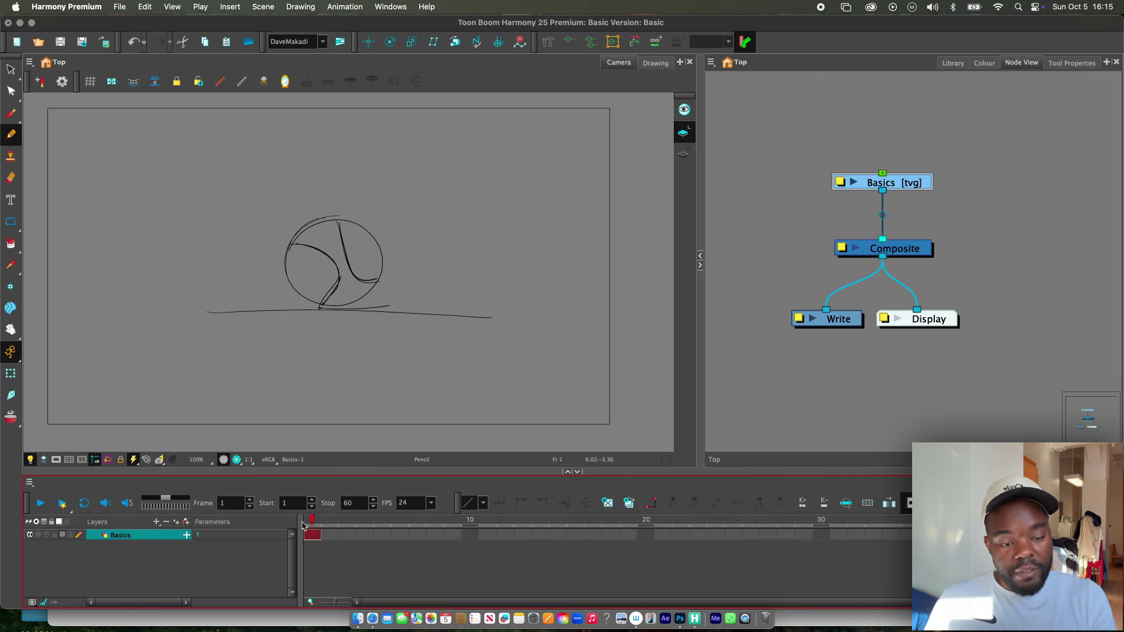
# Step: Draw lines fanning out from beneath the ball across the ground in frame 1
pyautogui.click(402, 208)
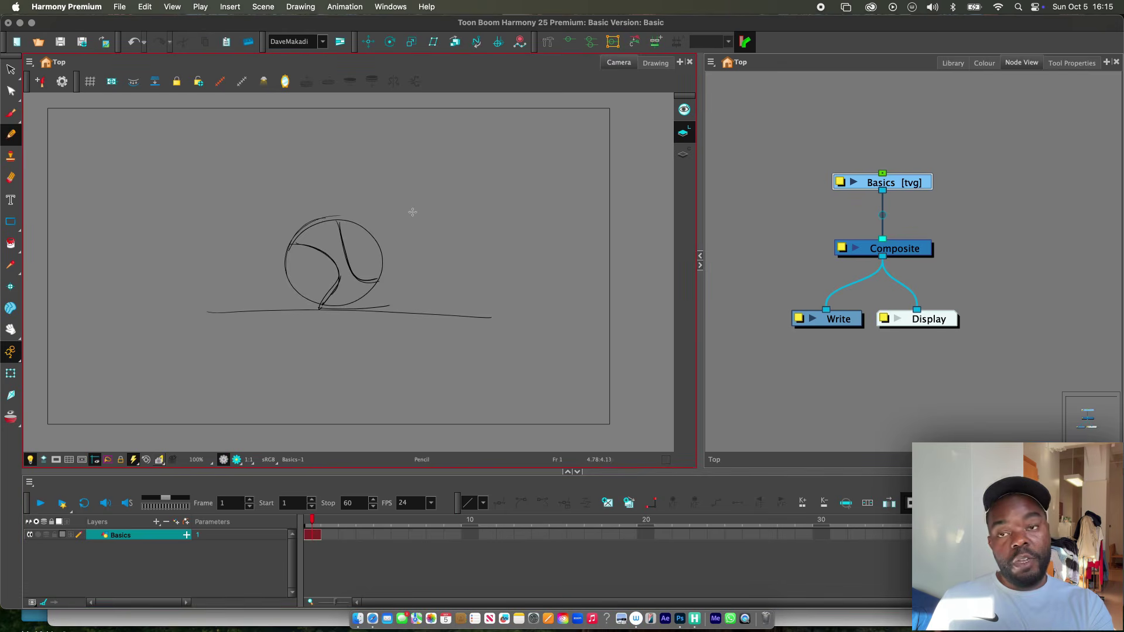
pyautogui.hscroll(1, 394, 297)
pyautogui.click(311, 533)
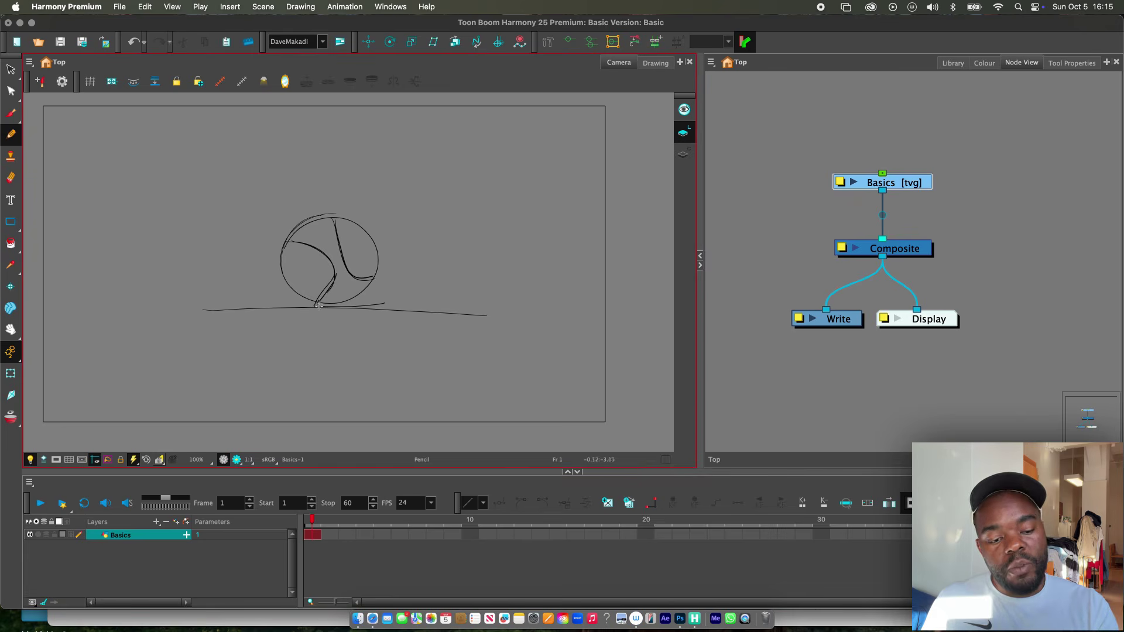
pyautogui.moveTo(319, 305)
pyautogui.mouseDown()
pyautogui.moveTo(158, 373)
pyautogui.moveTo(342, 360)
pyautogui.mouseUp()
pyautogui.moveTo(357, 309); pyautogui.dragTo(519, 380)
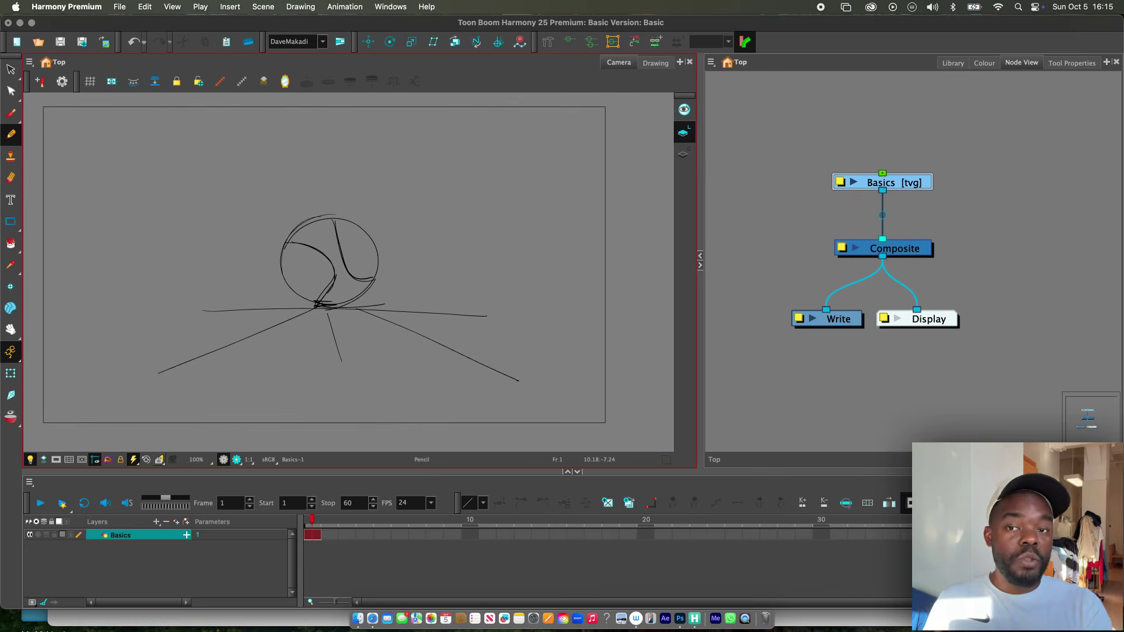
# Step: Disconnect Basics from Composite, reconnect the two, and move the Basics node up and to the left of Composite
pyautogui.click(312, 535)
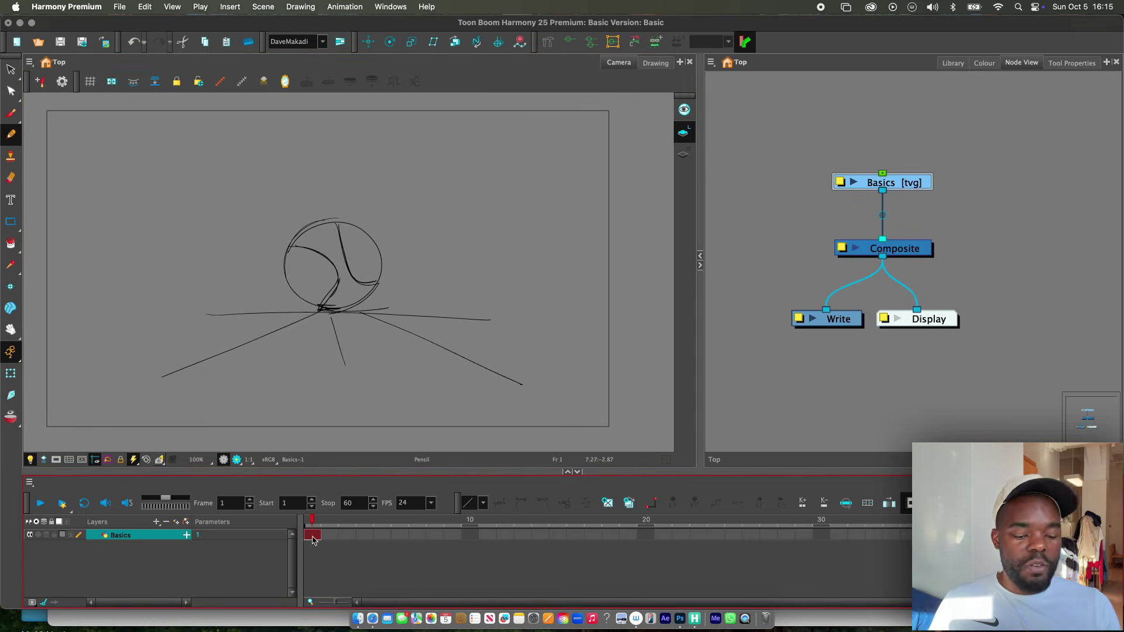
pyautogui.moveTo(910, 190); pyautogui.dragTo(914, 183)
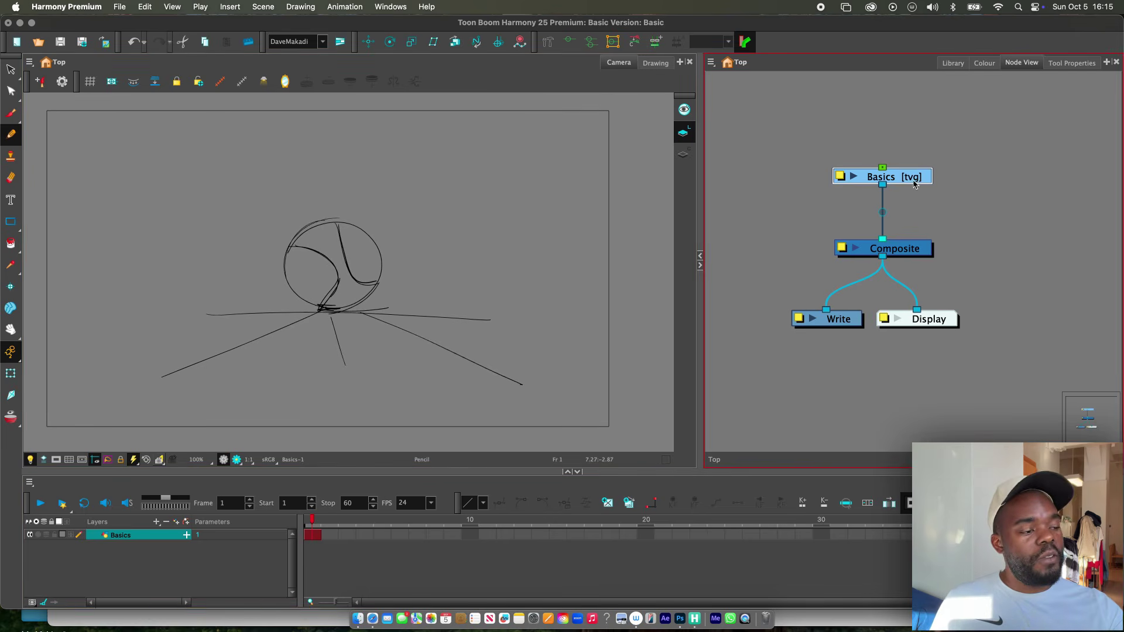
pyautogui.moveTo(885, 235)
pyautogui.mouseDown()
pyautogui.moveTo(912, 215)
pyautogui.moveTo(898, 232)
pyautogui.mouseUp()
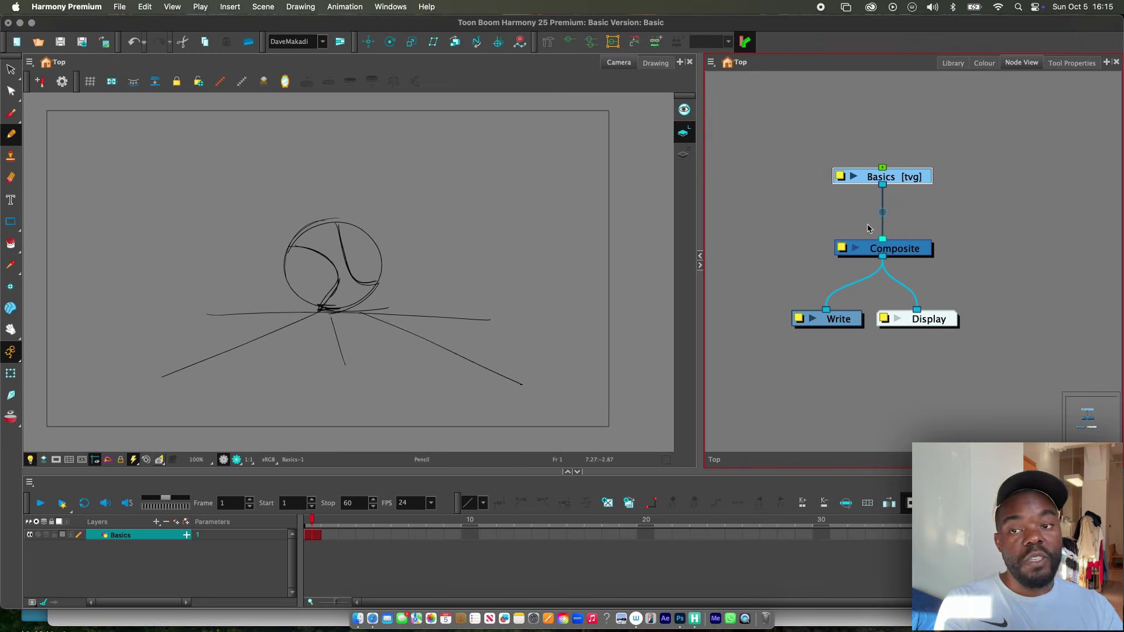
pyautogui.moveTo(883, 234); pyautogui.dragTo(889, 237)
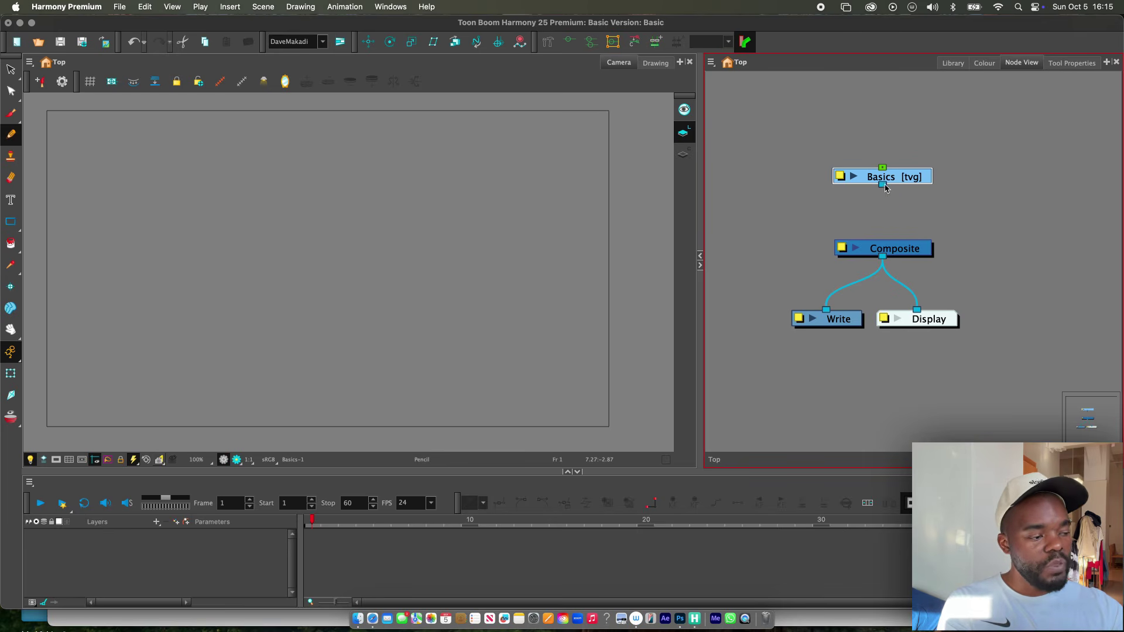
pyautogui.moveTo(883, 185); pyautogui.dragTo(882, 239)
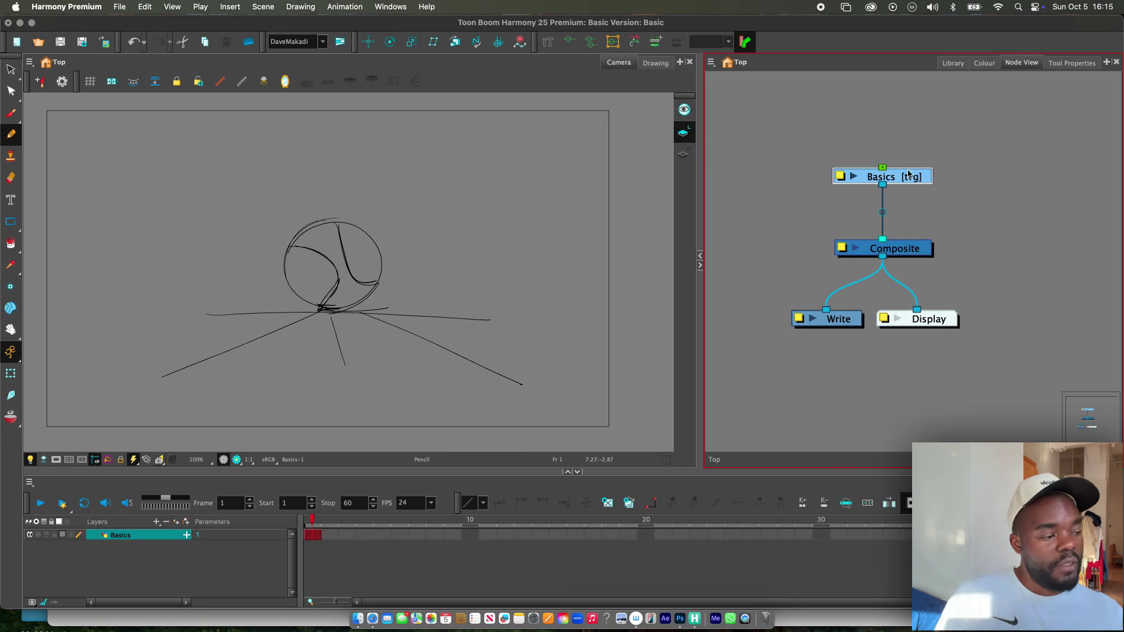
pyautogui.moveTo(910, 175); pyautogui.dragTo(844, 159)
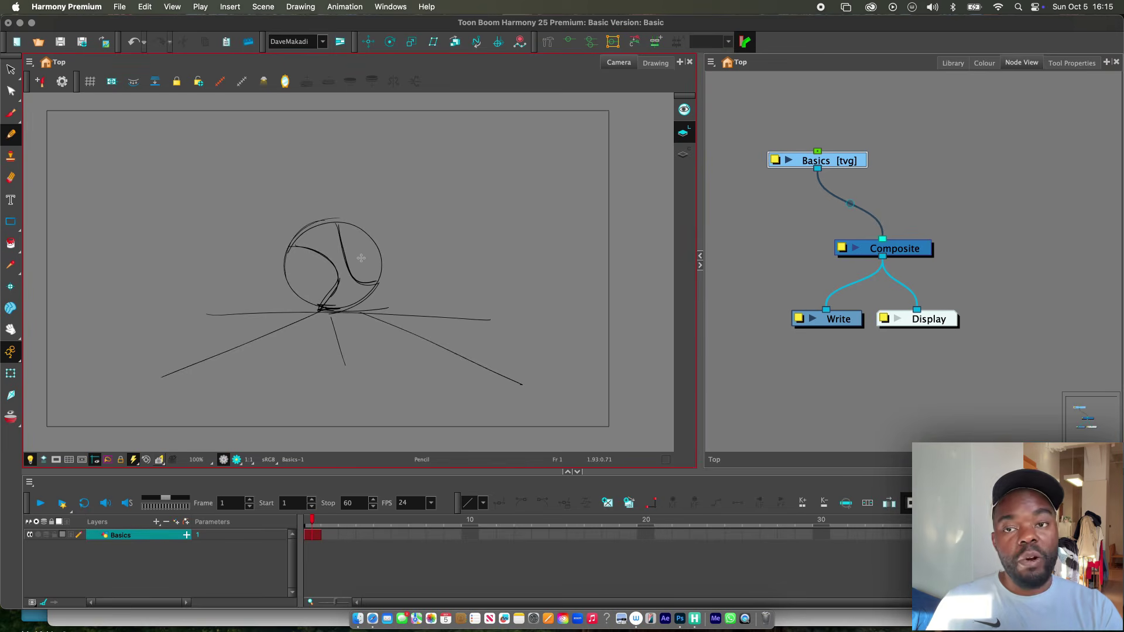
pyautogui.moveTo(366, 308); pyautogui.dragTo(323, 320)
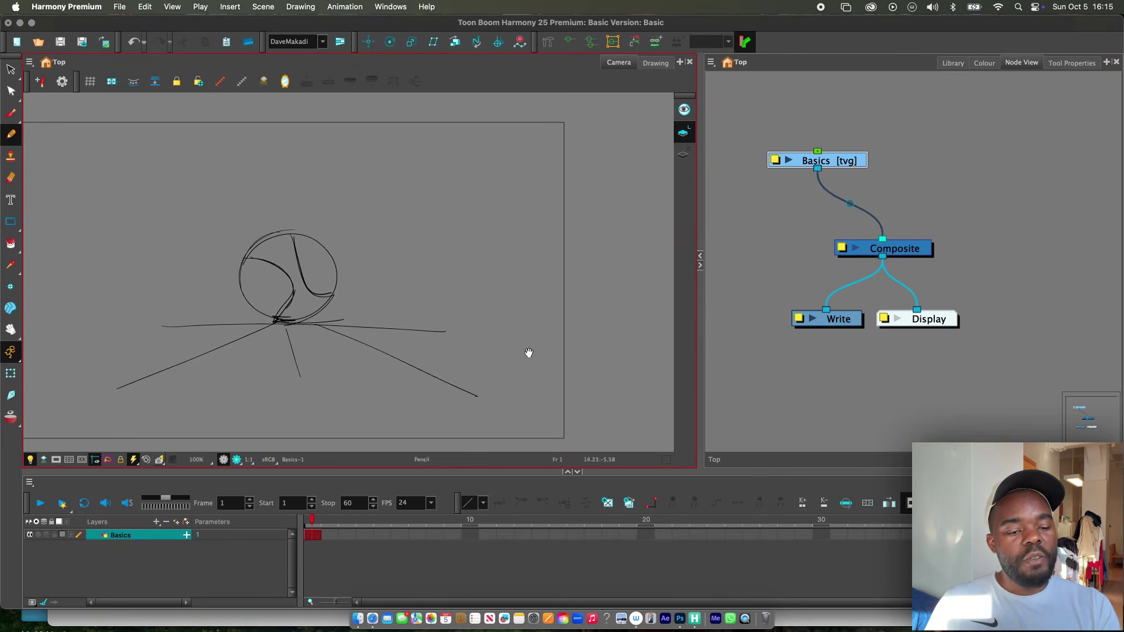
pyautogui.moveTo(529, 352); pyautogui.dragTo(519, 352)
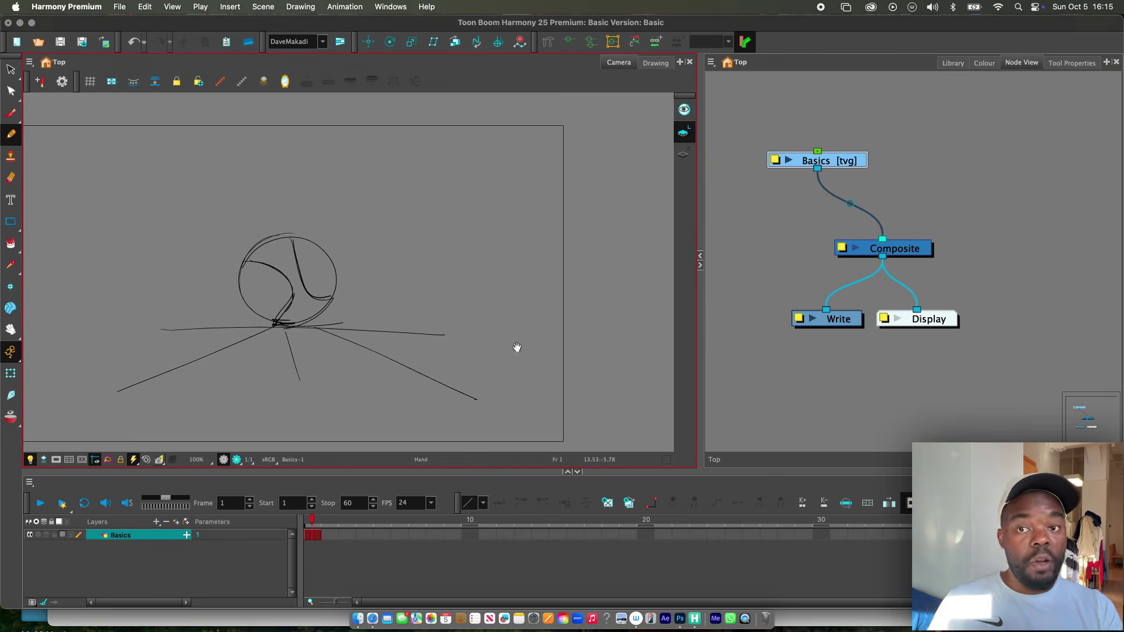
pyautogui.hscroll(-2, 456, 345)
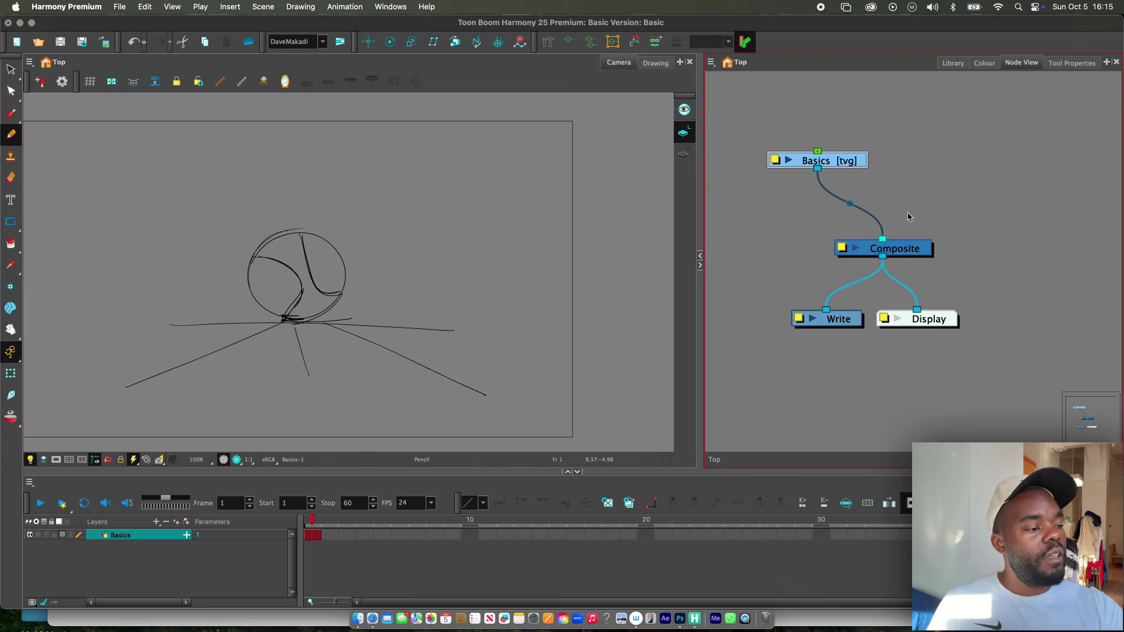
# Step: Spread out the node network by moving Basics farther up and left and nudging Composite and Display slightly
pyautogui.moveTo(917, 256); pyautogui.dragTo(910, 252)
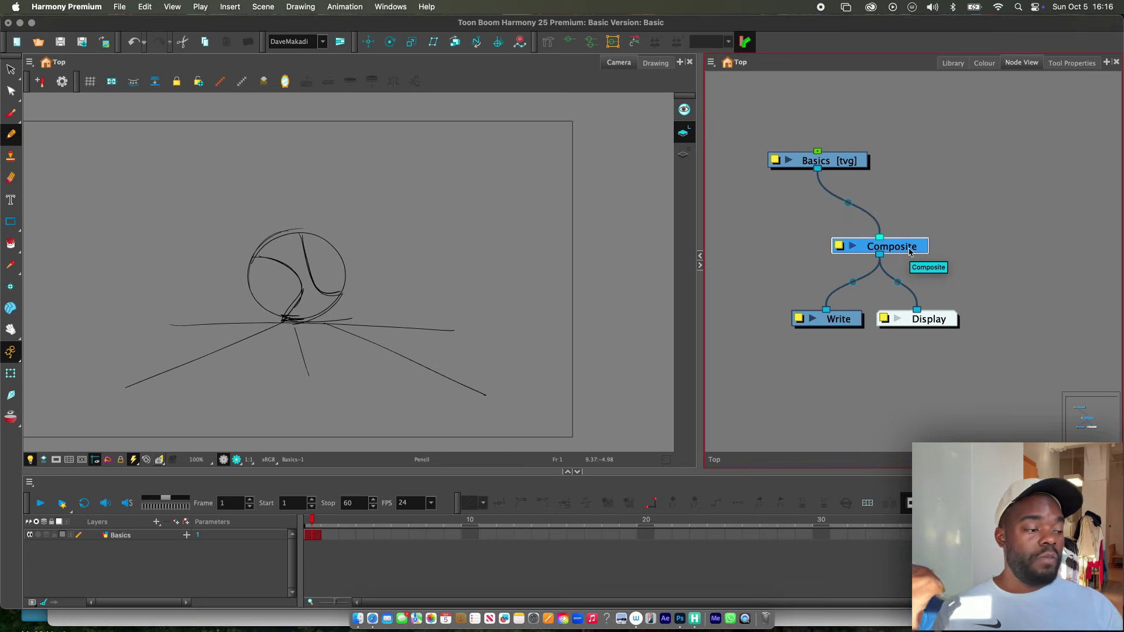
pyautogui.moveTo(861, 160); pyautogui.dragTo(859, 153)
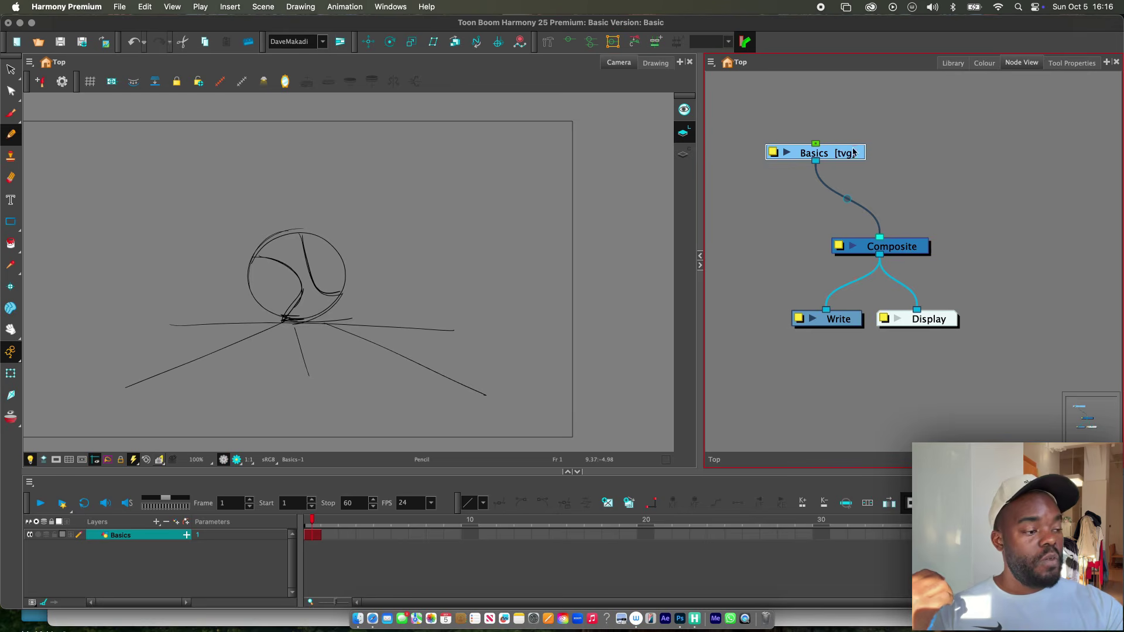
pyautogui.moveTo(854, 153); pyautogui.dragTo(812, 150)
pyautogui.click(909, 253)
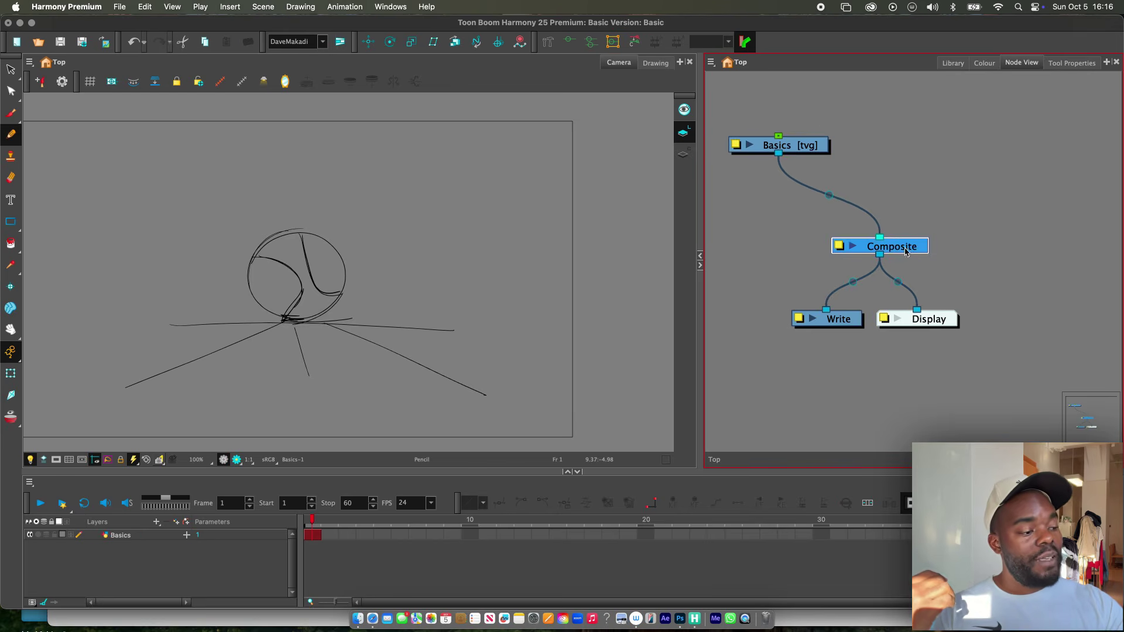
pyautogui.moveTo(902, 319); pyautogui.dragTo(904, 319)
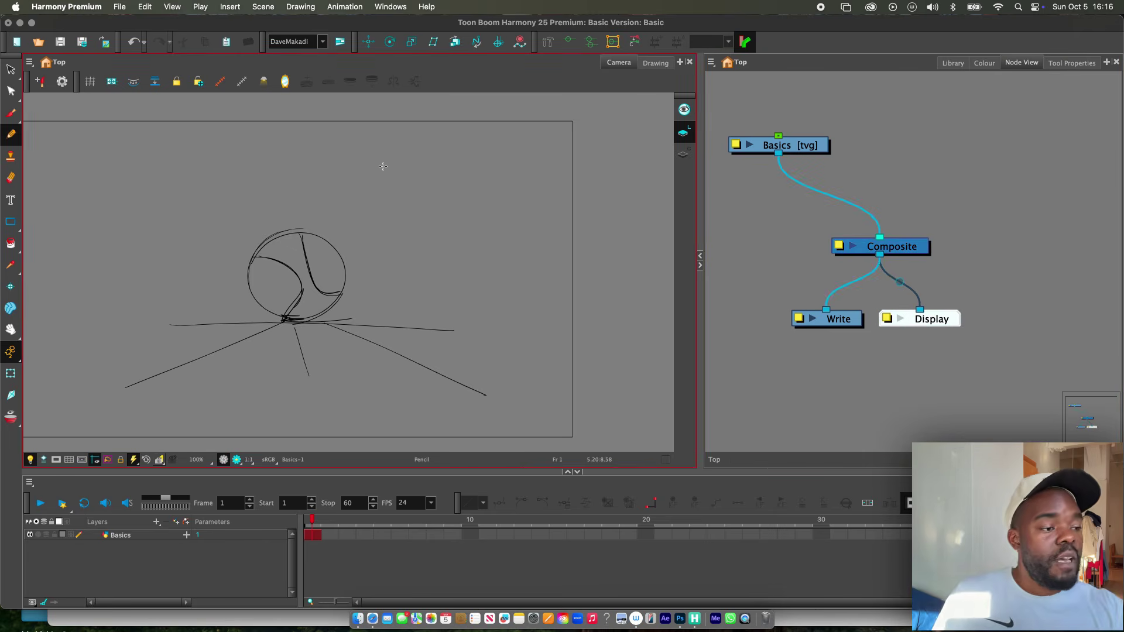
pyautogui.moveTo(811, 144); pyautogui.dragTo(815, 135)
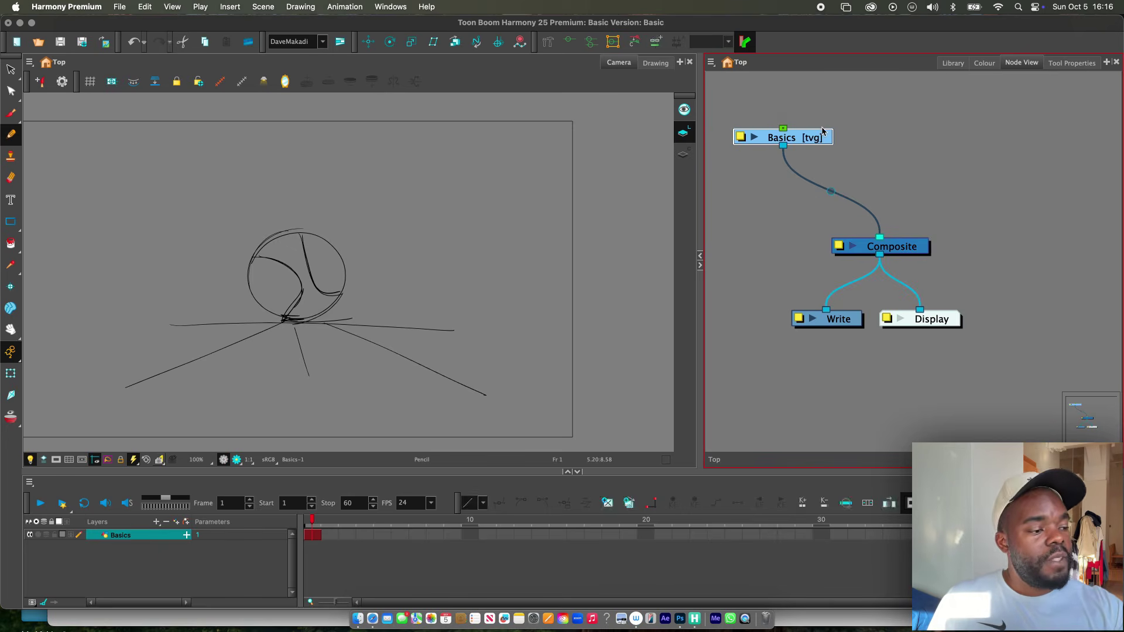
# Step: Add a vector drawing layer named stadium to the node network
pyautogui.click(712, 63)
pyautogui.moveTo(741, 117)
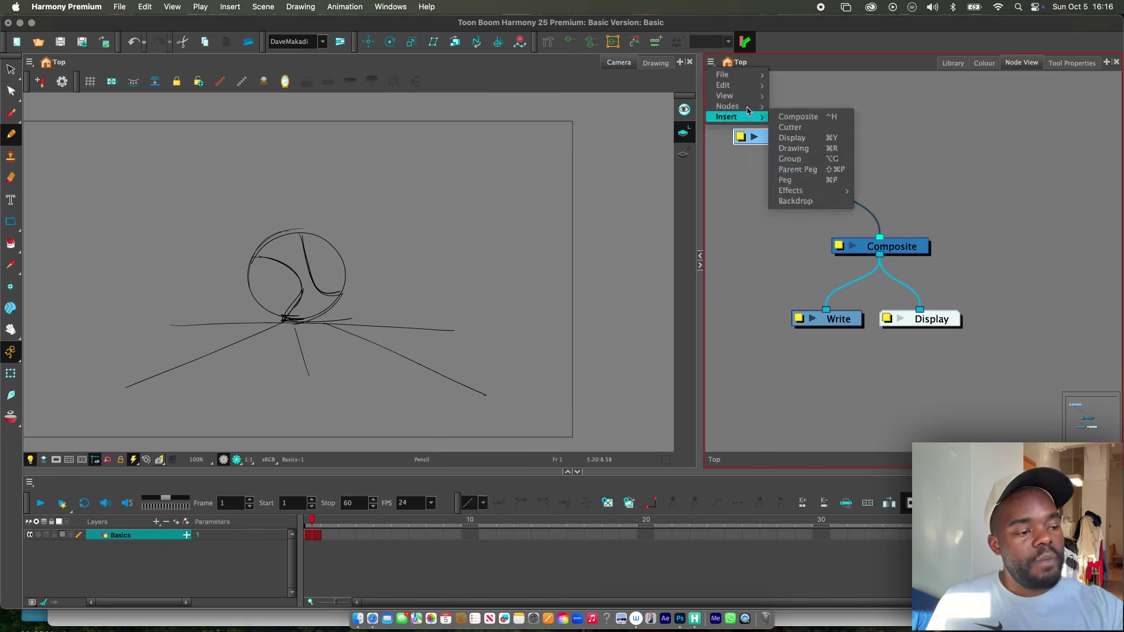
pyautogui.click(816, 148)
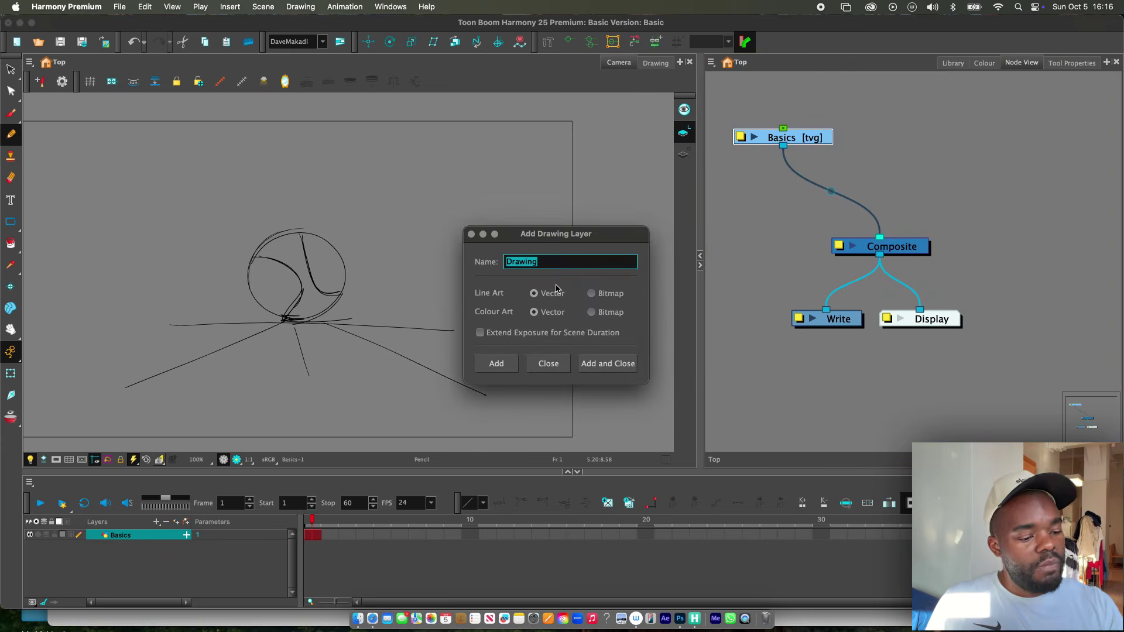
pyautogui.write('stadium')
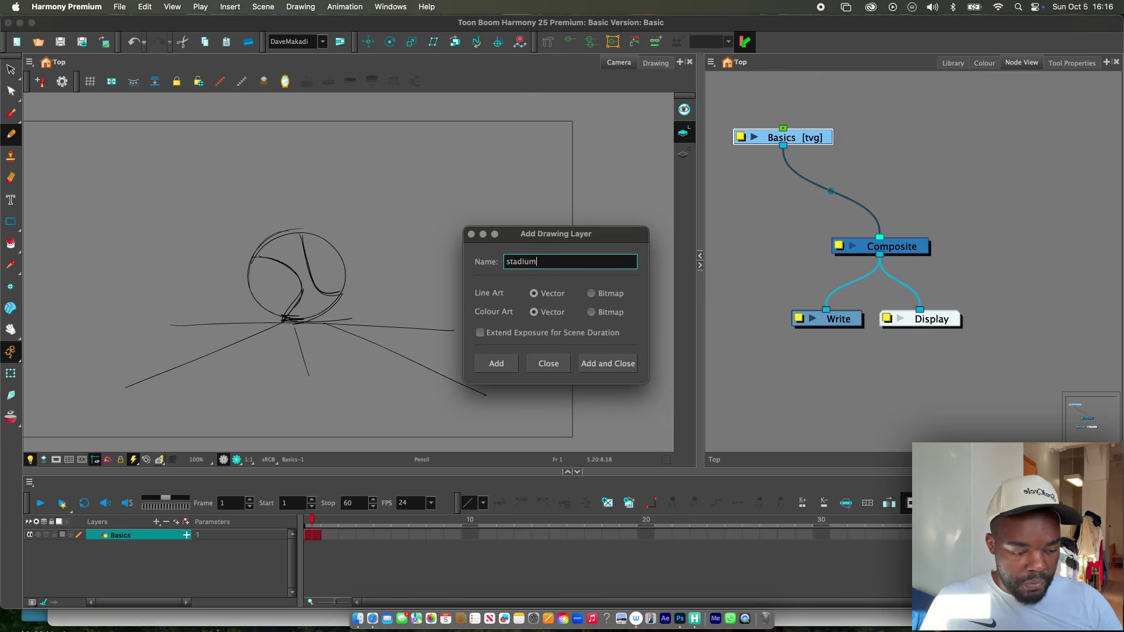
pyautogui.click(604, 375)
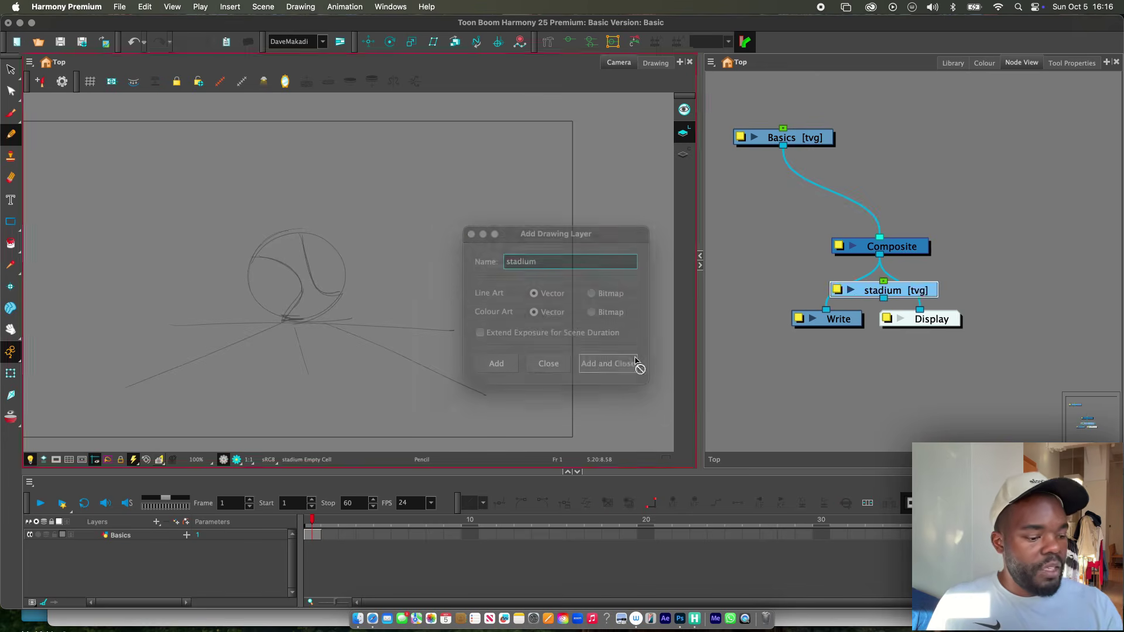
# Step: Place the stadium node level with Basics on its right side and connect it to Composite
pyautogui.moveTo(926, 289); pyautogui.dragTo(983, 116)
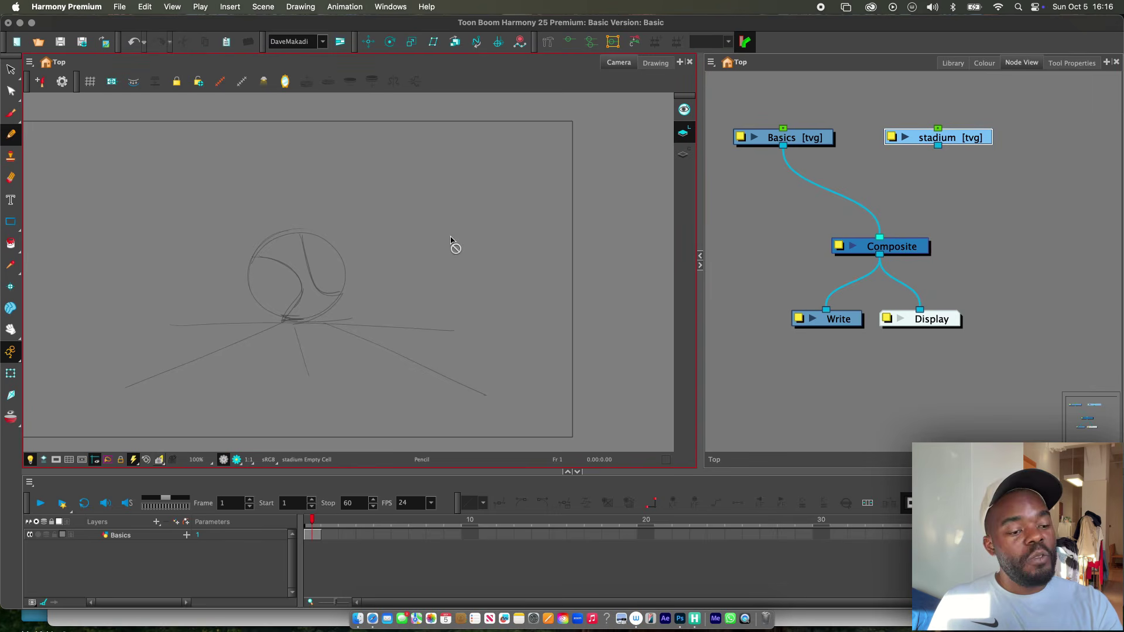
pyautogui.moveTo(939, 146); pyautogui.dragTo(900, 236)
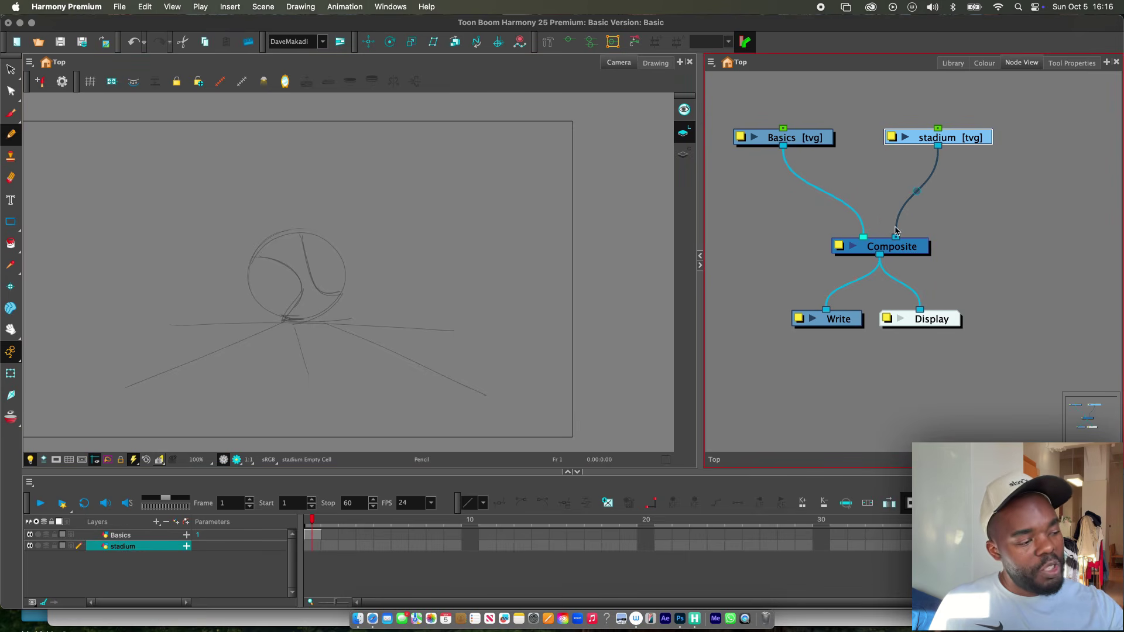
pyautogui.click(911, 249)
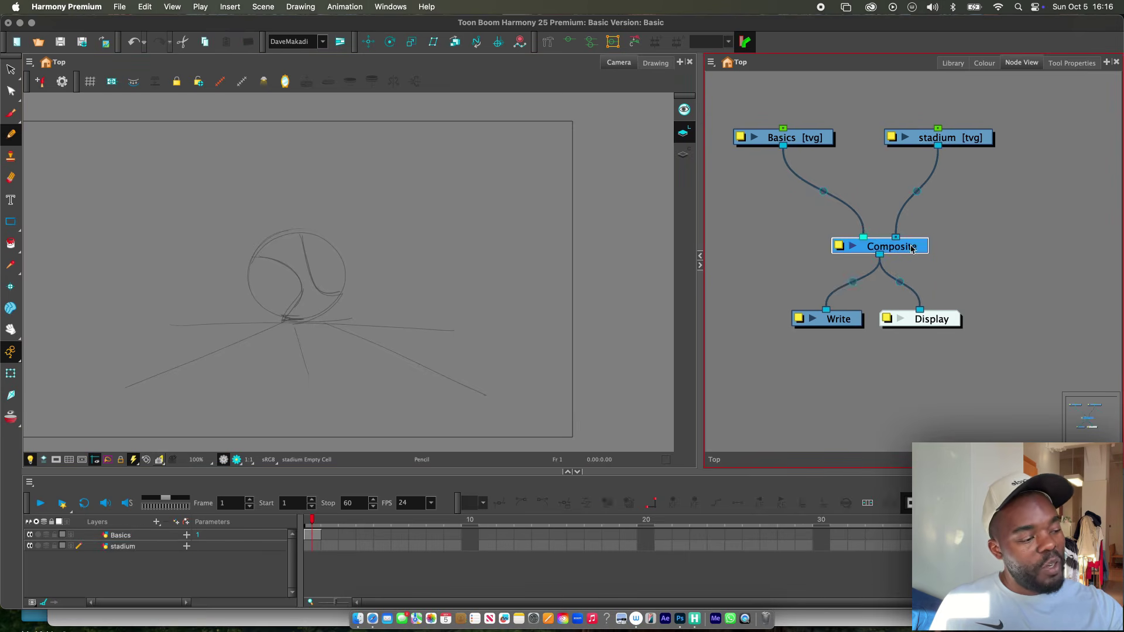
pyautogui.moveTo(972, 137)
pyautogui.mouseDown()
pyautogui.moveTo(969, 146)
pyautogui.moveTo(966, 134)
pyautogui.mouseUp()
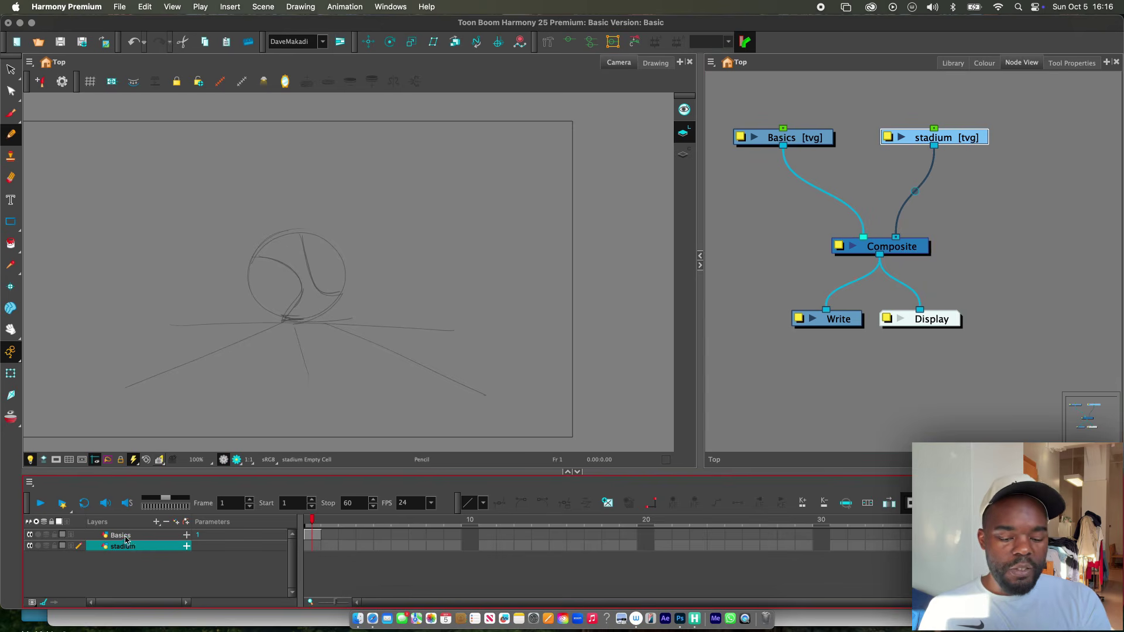
# Step: Switch between the Basics and stadium layers in the Timeline, and create an empty drawing in frame 1 of stadium
pyautogui.click(130, 536)
pyautogui.click(130, 545)
pyautogui.click(133, 536)
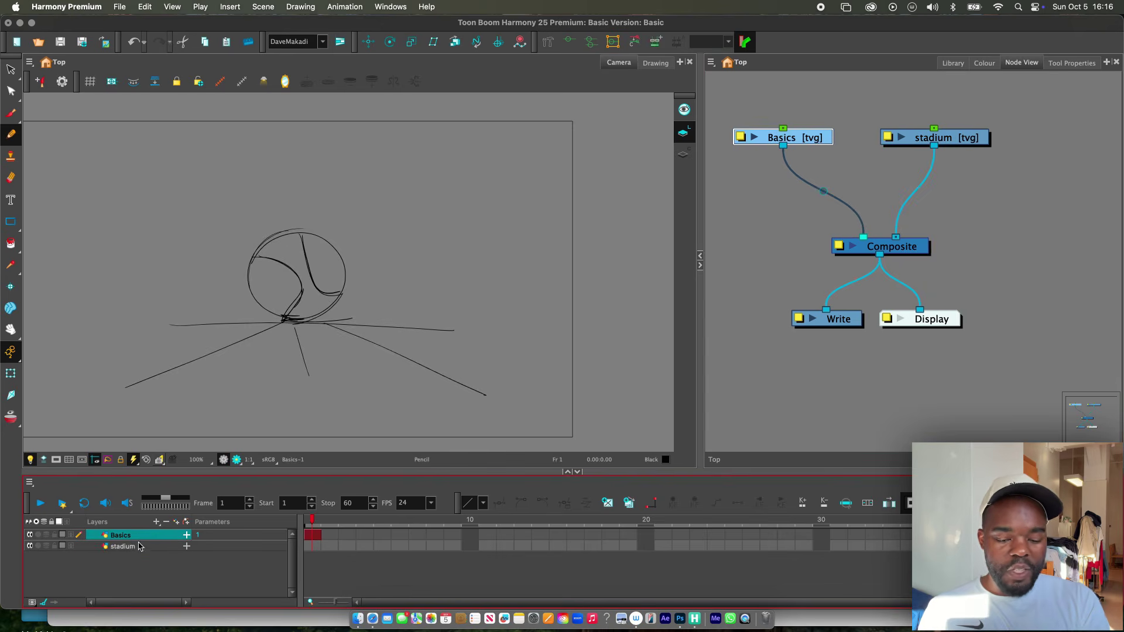
pyautogui.click(139, 547)
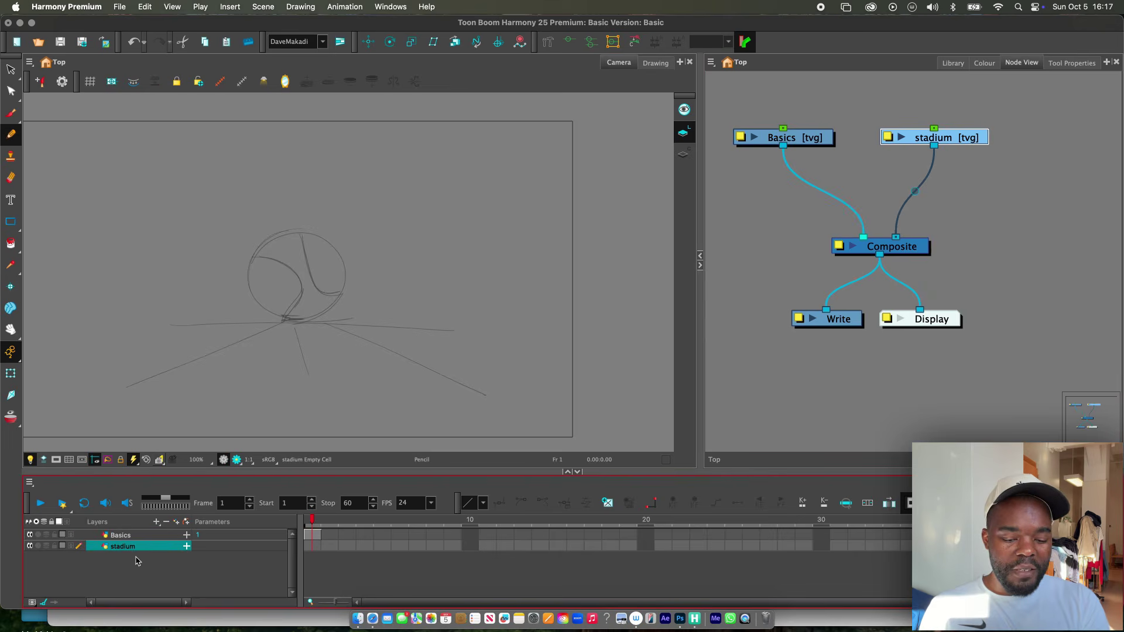
pyautogui.click(313, 546)
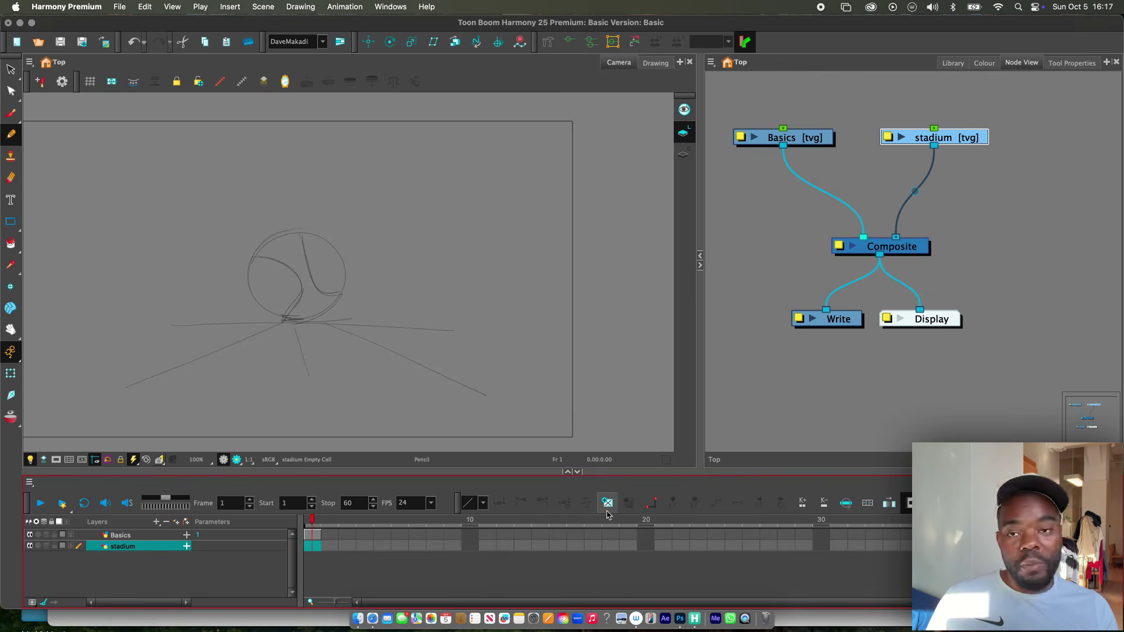
pyautogui.click(609, 504)
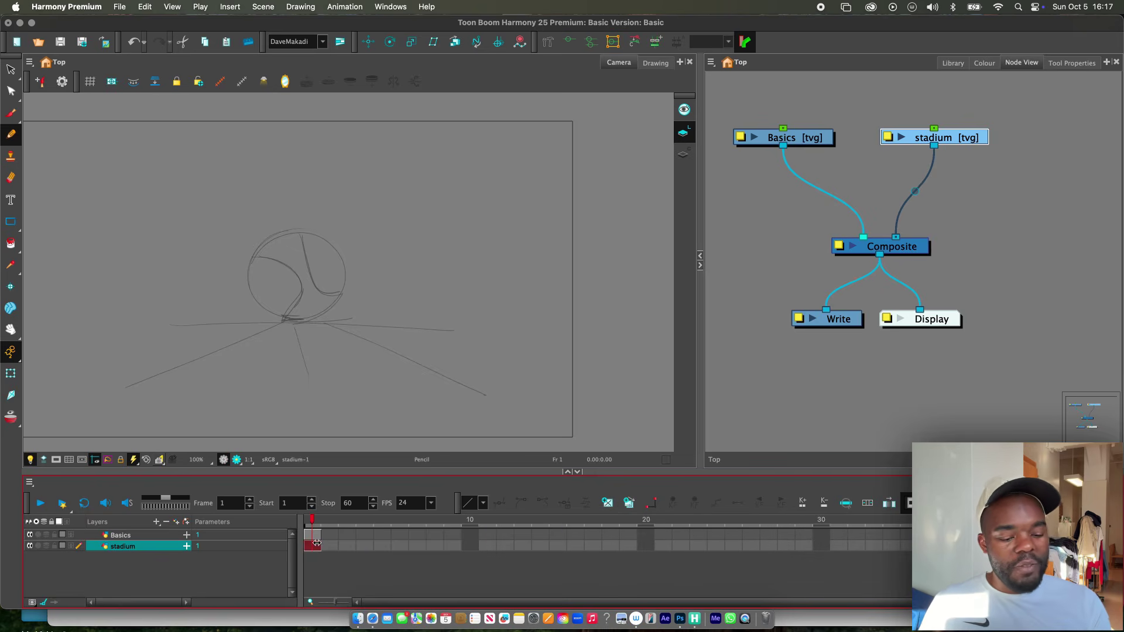
# Step: Choose the Blue swatch of the Basic palette as the pencil colour for the stadium layer
pyautogui.scroll(-1, 401, 322)
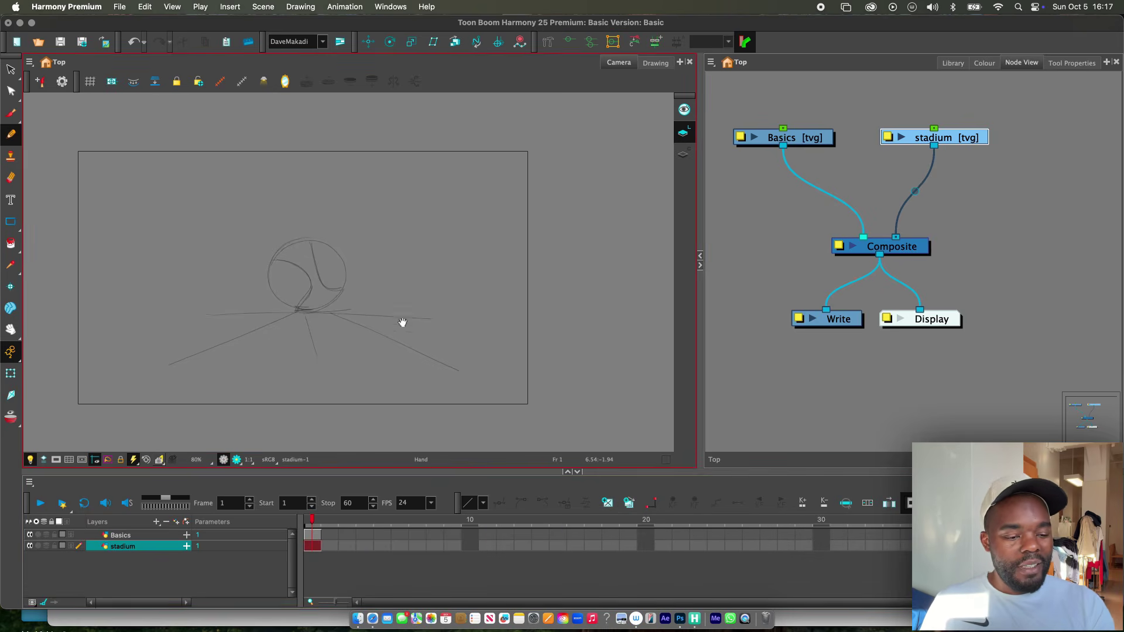
pyautogui.press('space')
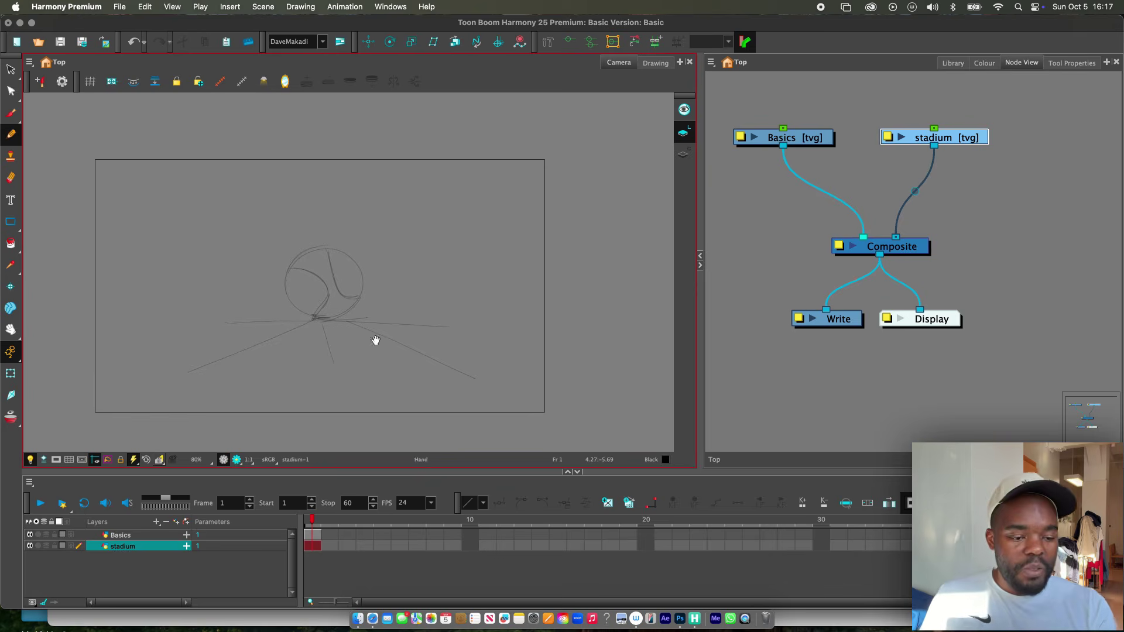
pyautogui.scroll(1, 410, 346)
pyautogui.scroll(-1, 426, 349)
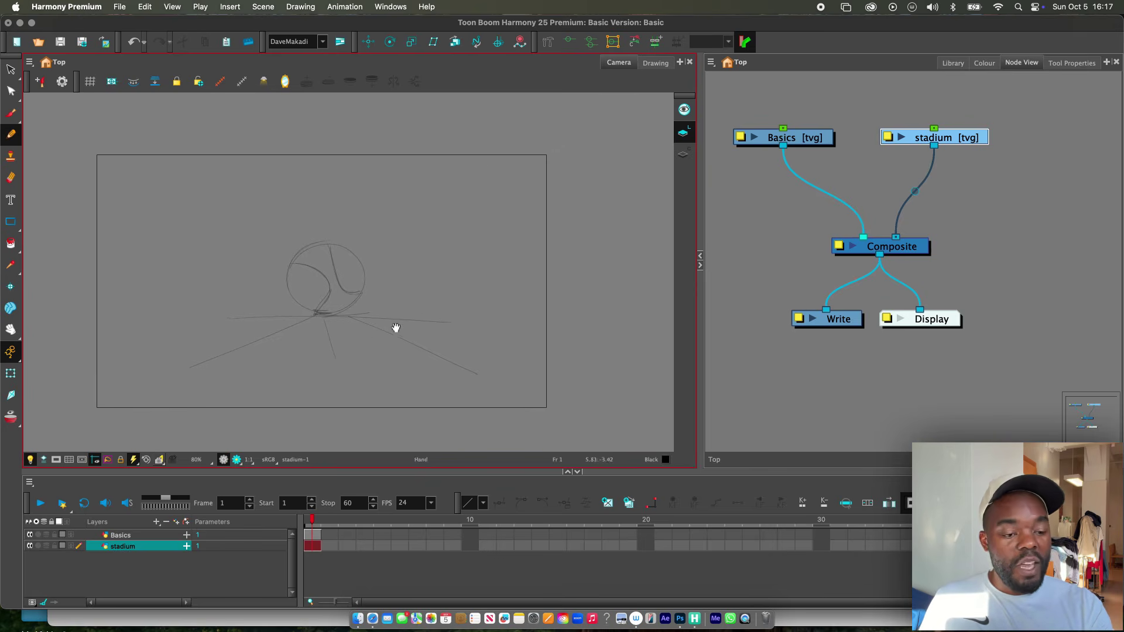
pyautogui.moveTo(395, 328); pyautogui.dragTo(437, 328)
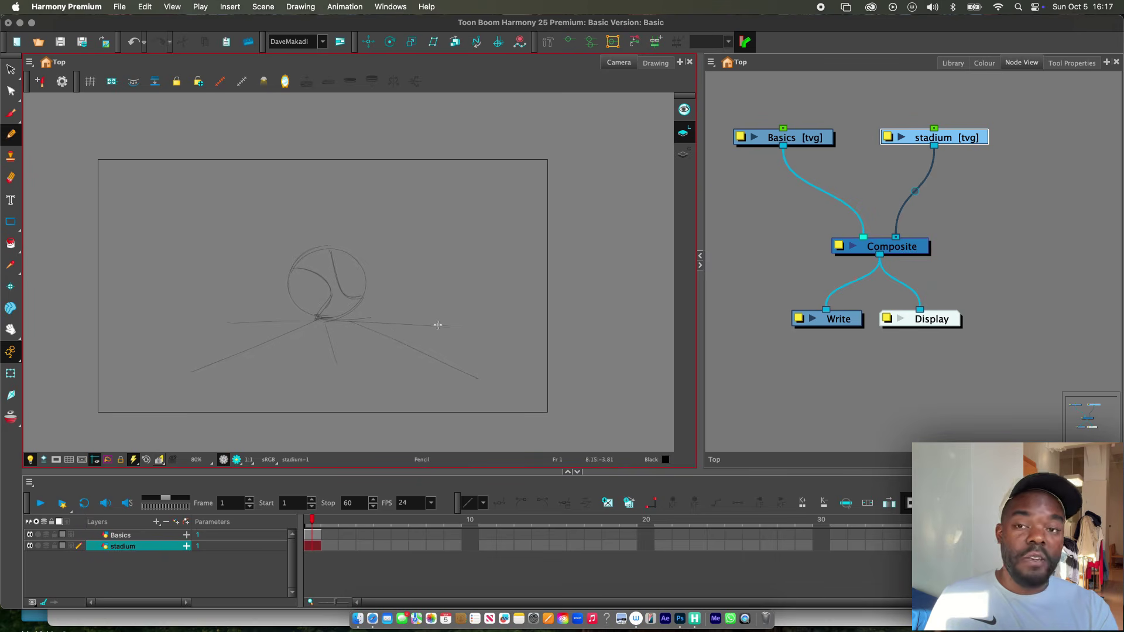
pyautogui.click(986, 64)
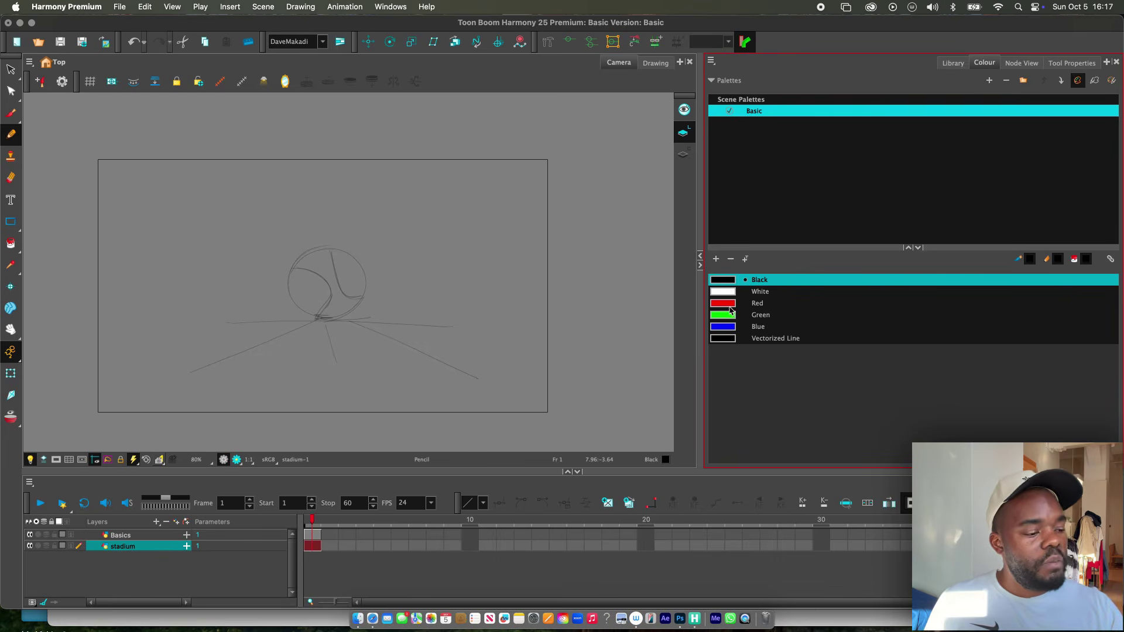
pyautogui.click(729, 327)
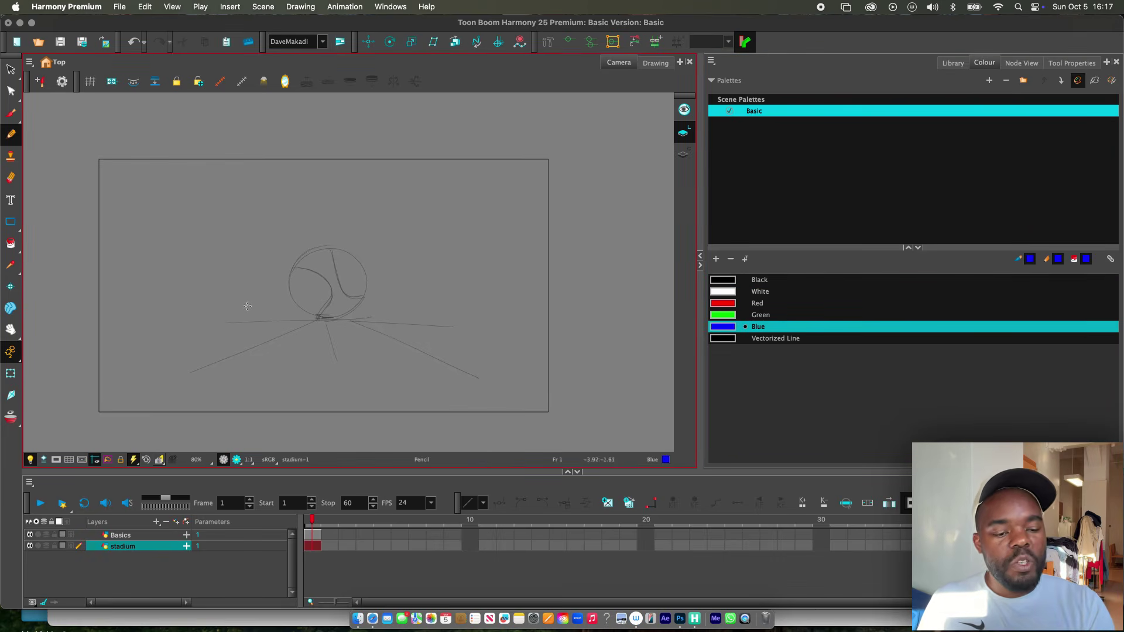
# Step: Sketch a blue horizontal line across the ball's lower part and the stadium's curved upper outlines above it, redoing the first curve
pyautogui.moveTo(244, 306); pyautogui.dragTo(450, 310)
pyautogui.moveTo(256, 238)
pyautogui.mouseDown()
pyautogui.moveTo(376, 235)
pyautogui.moveTo(513, 154)
pyautogui.mouseUp()
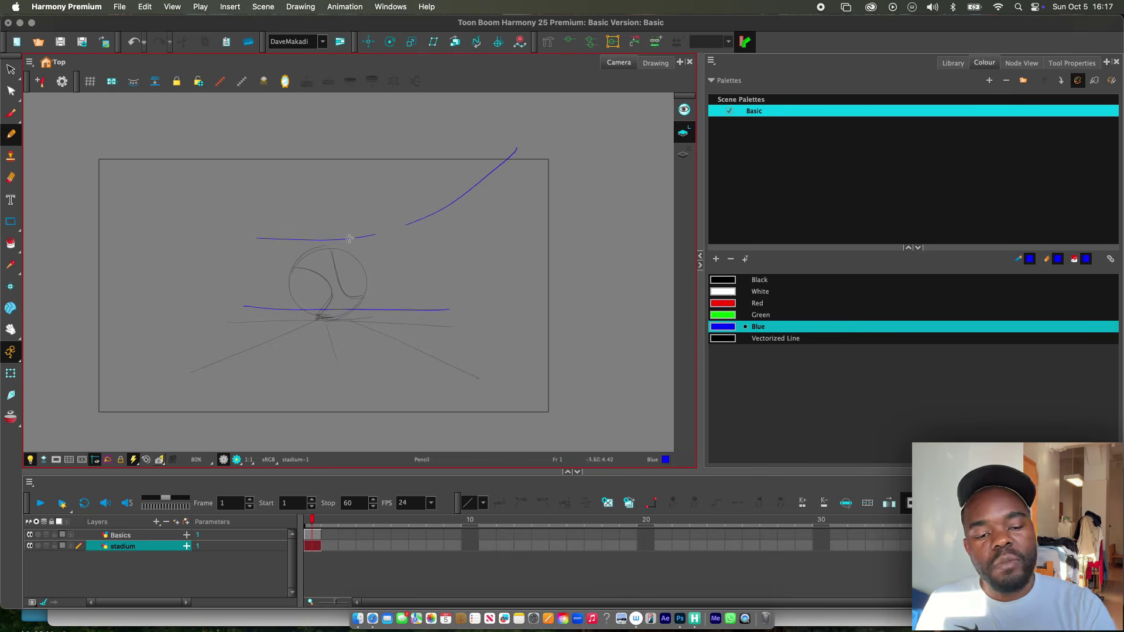
pyautogui.press('super+z')
pyautogui.press('super+z')
pyautogui.moveTo(265, 253)
pyautogui.mouseDown()
pyautogui.moveTo(399, 249)
pyautogui.moveTo(516, 154)
pyautogui.mouseUp()
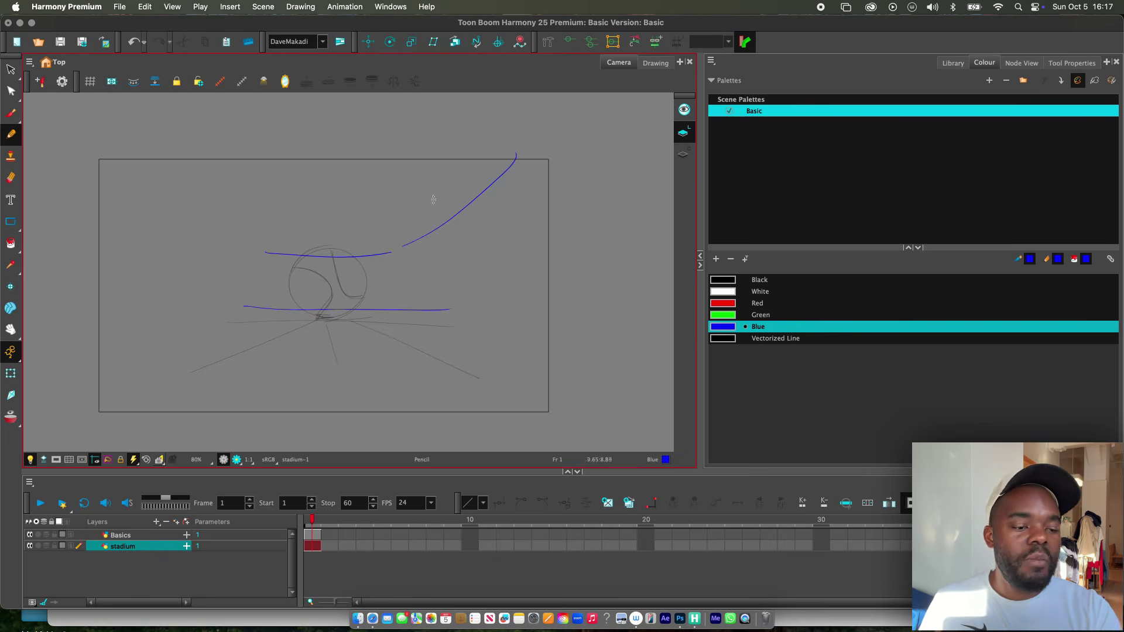
pyautogui.moveTo(423, 166)
pyautogui.mouseDown()
pyautogui.moveTo(394, 214)
pyautogui.moveTo(353, 244)
pyautogui.mouseUp()
pyautogui.moveTo(199, 151); pyautogui.dragTo(158, 198)
pyautogui.moveTo(164, 201); pyautogui.dragTo(278, 249)
# Step: Extend the field edge toward both frame sides, add a second horizontal line above it, and draw a vertical line below the ball
pyautogui.moveTo(241, 307); pyautogui.dragTo(93, 332)
pyautogui.press('super+z')
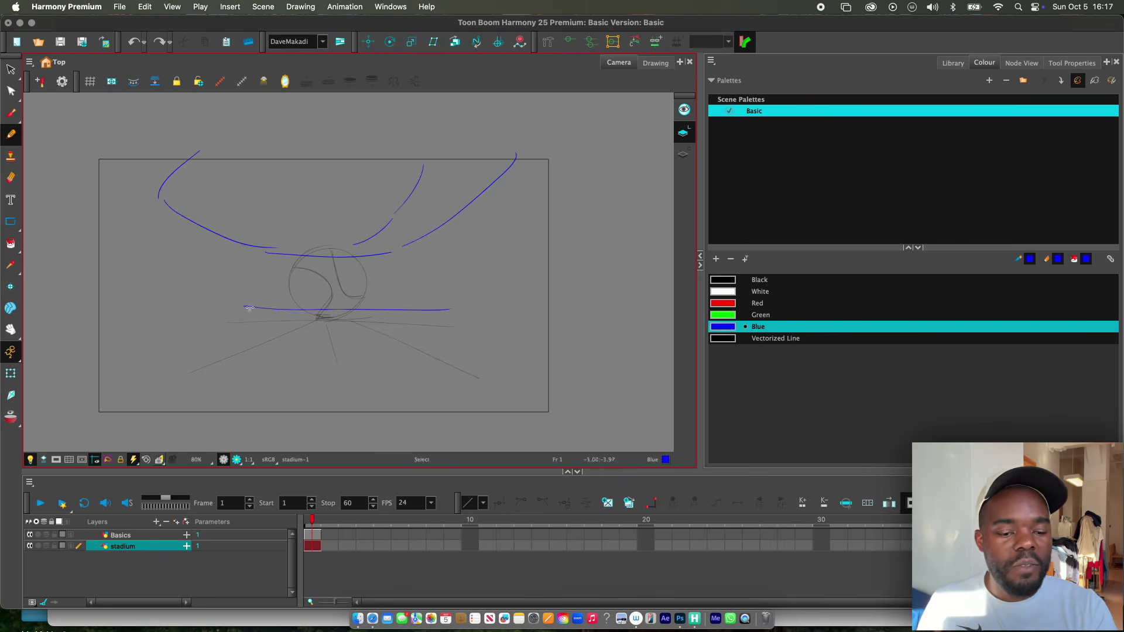
pyautogui.moveTo(241, 308); pyautogui.dragTo(92, 332)
pyautogui.moveTo(106, 287); pyautogui.dragTo(432, 288)
pyautogui.moveTo(451, 280); pyautogui.dragTo(570, 262)
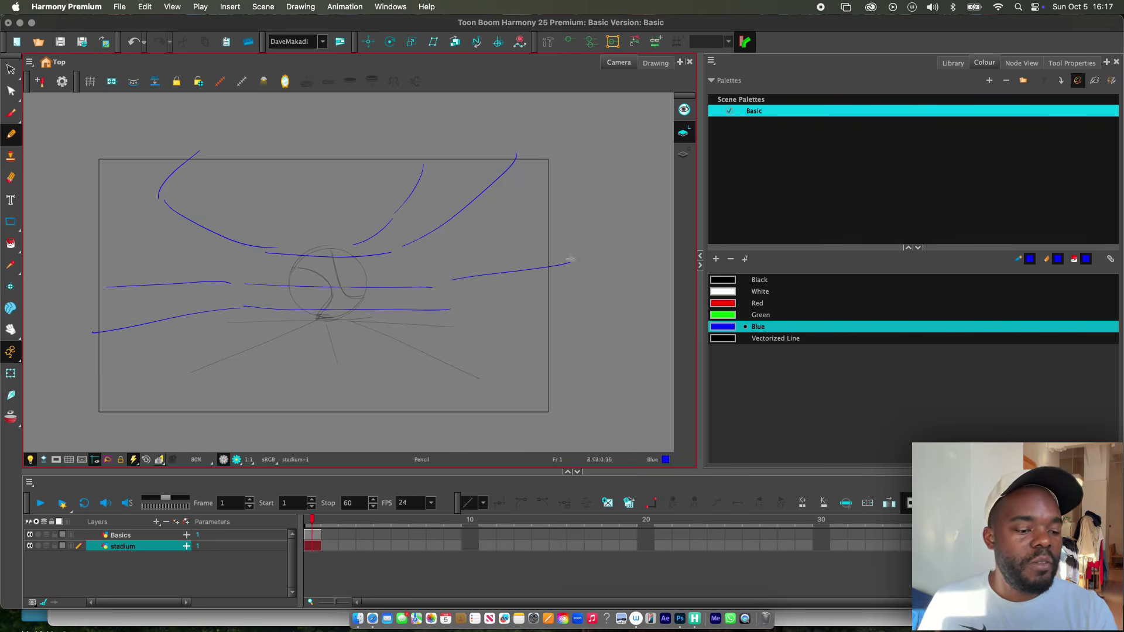
pyautogui.moveTo(436, 313); pyautogui.dragTo(576, 331)
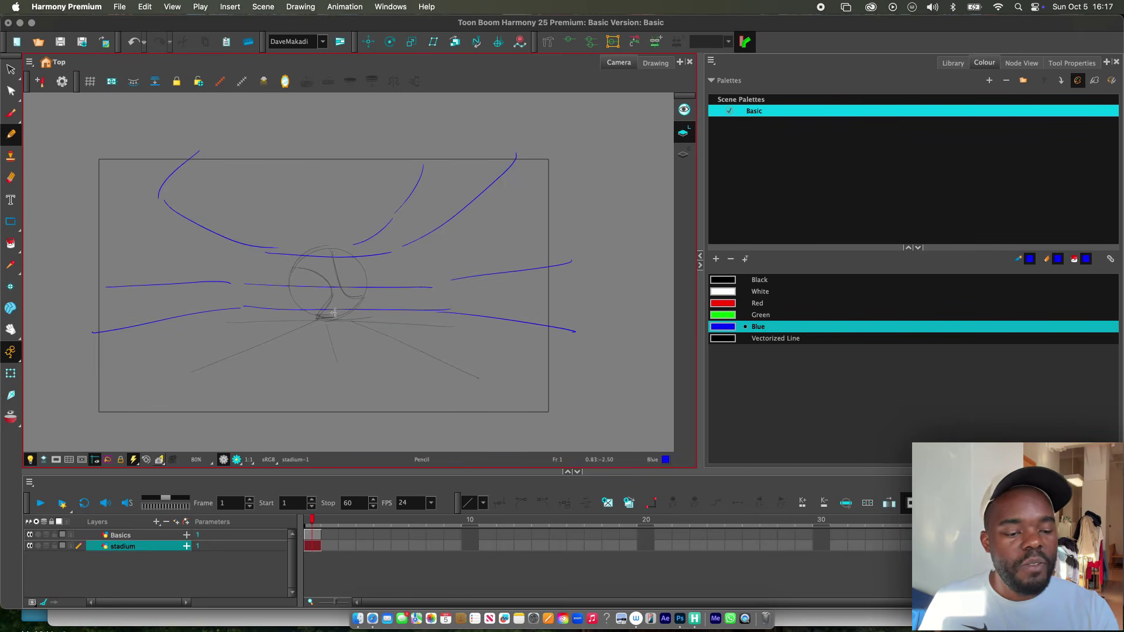
pyautogui.moveTo(334, 313); pyautogui.dragTo(336, 389)
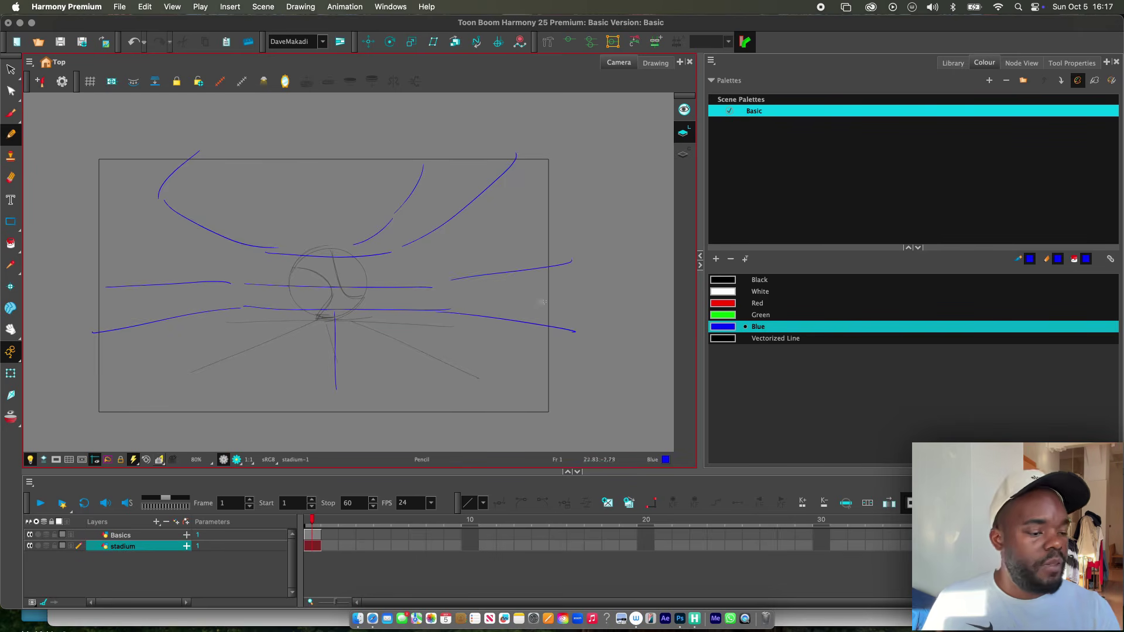
# Step: Reinforce the right roof curve and draw short slanted strokes for the stands on the right side of the field
pyautogui.moveTo(392, 253); pyautogui.dragTo(467, 212)
pyautogui.moveTo(427, 262)
pyautogui.mouseDown()
pyautogui.moveTo(518, 225)
pyautogui.moveTo(439, 284)
pyautogui.mouseUp()
pyautogui.moveTo(499, 230)
pyautogui.mouseDown()
pyautogui.moveTo(485, 252)
pyautogui.moveTo(505, 263)
pyautogui.mouseUp()
pyautogui.moveTo(551, 228); pyautogui.dragTo(534, 261)
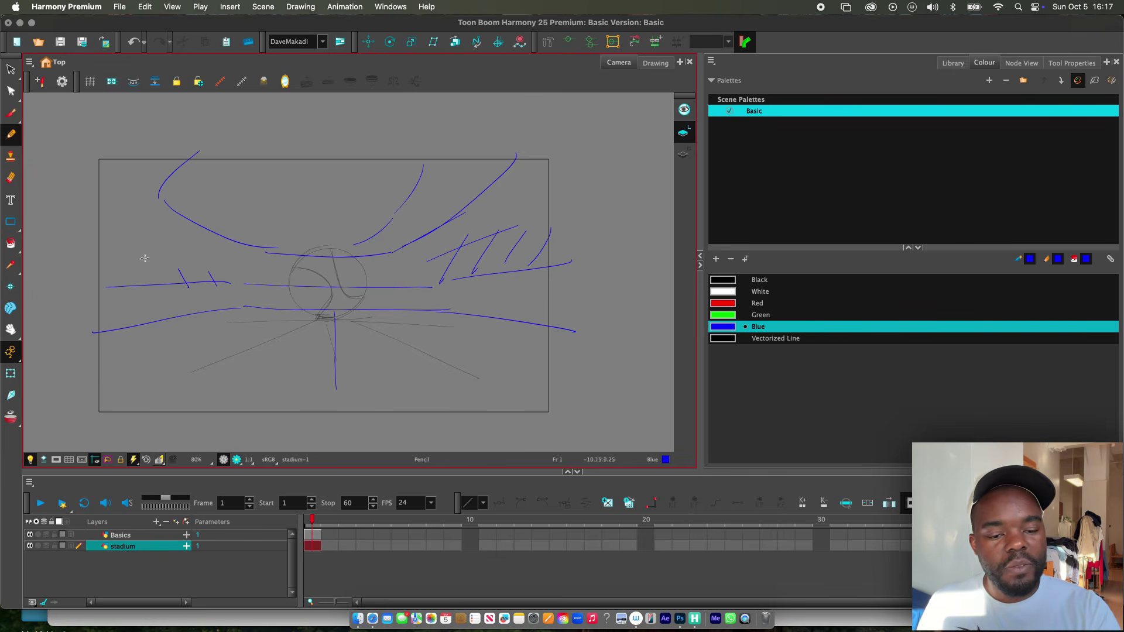
pyautogui.moveTo(150, 268); pyautogui.dragTo(160, 291)
pyautogui.moveTo(104, 253); pyautogui.dragTo(120, 294)
pyautogui.press('super+z')
pyautogui.press('super+z')
pyautogui.press('super+z')
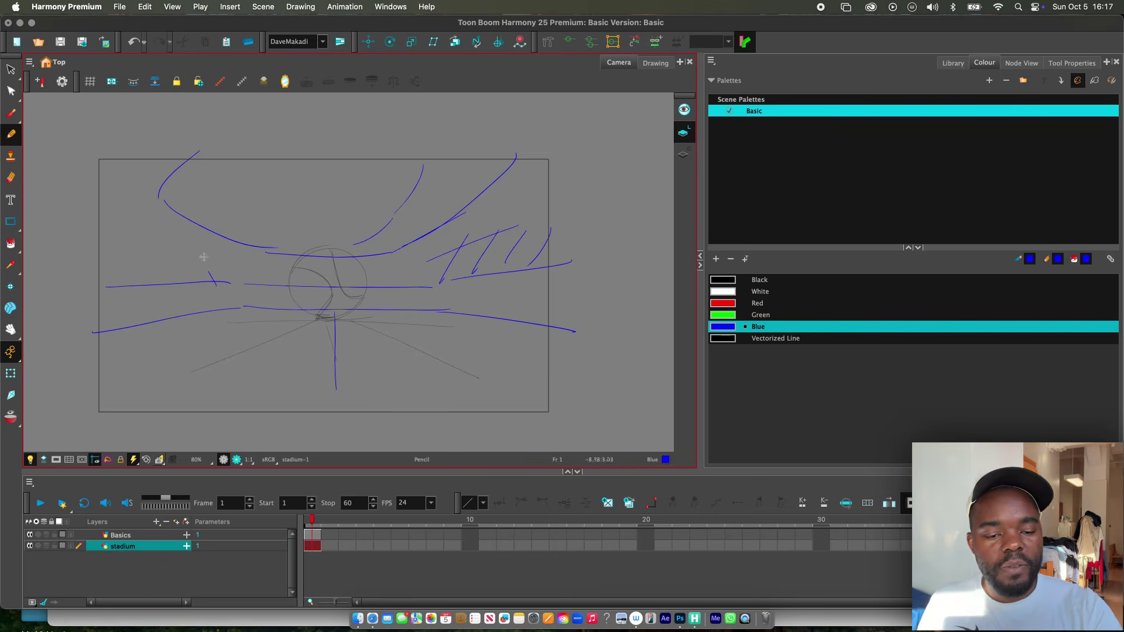
# Step: Draw three slanted strokes for the left stands and two curved strokes joining the left side of the stadium outline
pyautogui.moveTo(202, 252); pyautogui.dragTo(217, 285)
pyautogui.moveTo(164, 260); pyautogui.dragTo(178, 286)
pyautogui.moveTo(126, 256); pyautogui.dragTo(143, 289)
pyautogui.moveTo(187, 226); pyautogui.dragTo(159, 254)
pyautogui.moveTo(106, 206); pyautogui.dragTo(161, 188)
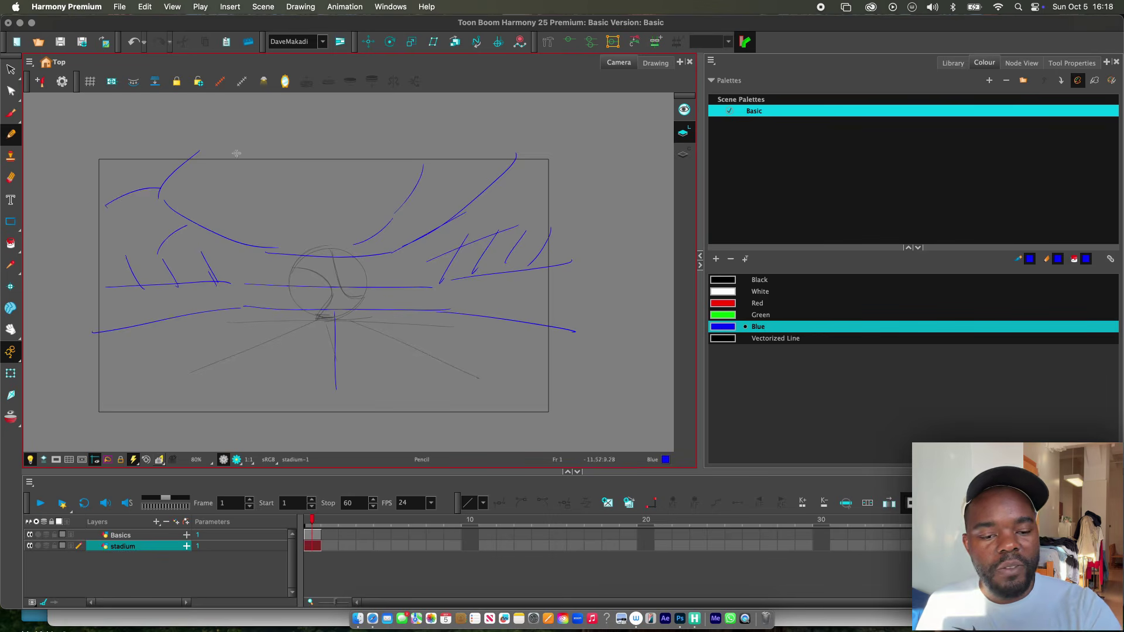
# Step: Adjust the Blue swatch in the Basic palette to a slightly lighter blue and return to the Pencil tool
pyautogui.doubleClick(721, 327)
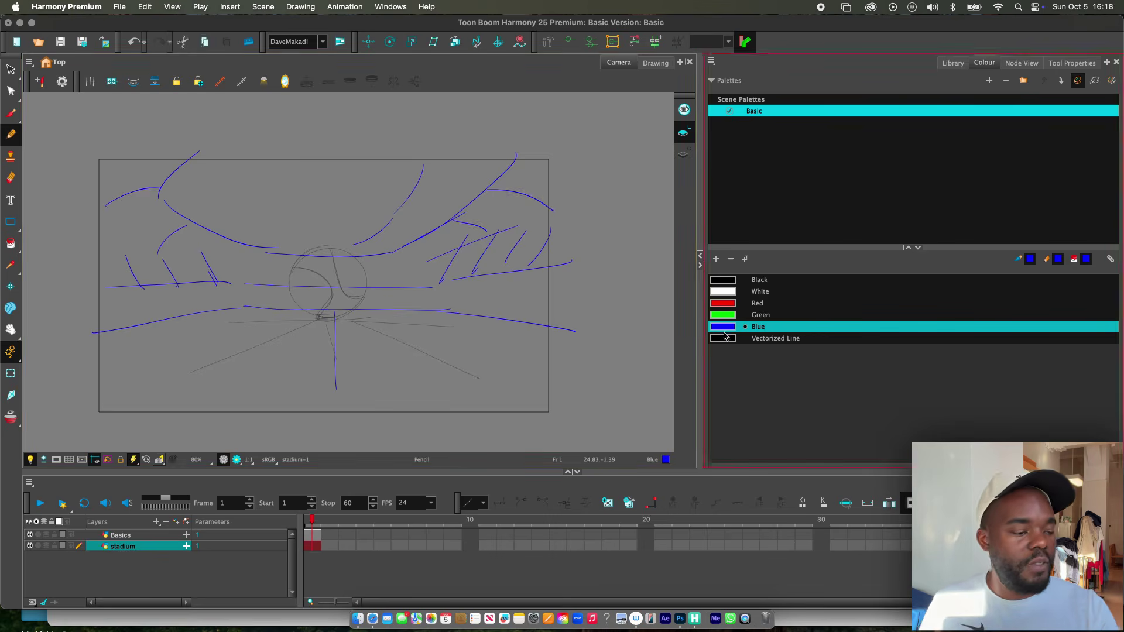
pyautogui.moveTo(556, 191); pyautogui.dragTo(706, 191)
pyautogui.moveTo(639, 226)
pyautogui.mouseDown()
pyautogui.moveTo(625, 280)
pyautogui.moveTo(592, 322)
pyautogui.moveTo(601, 337)
pyautogui.moveTo(695, 228)
pyautogui.moveTo(590, 230)
pyautogui.moveTo(607, 232)
pyautogui.mouseUp()
pyautogui.click(574, 190)
pyautogui.hotkey('shift', 't')
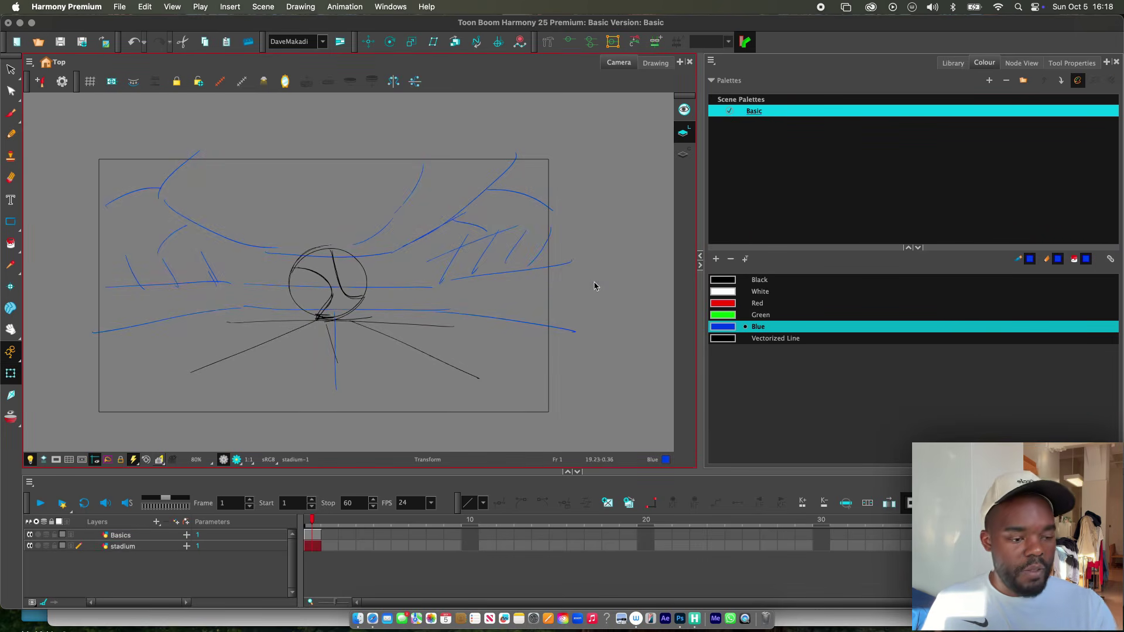
pyautogui.hotkey('alt', '/')
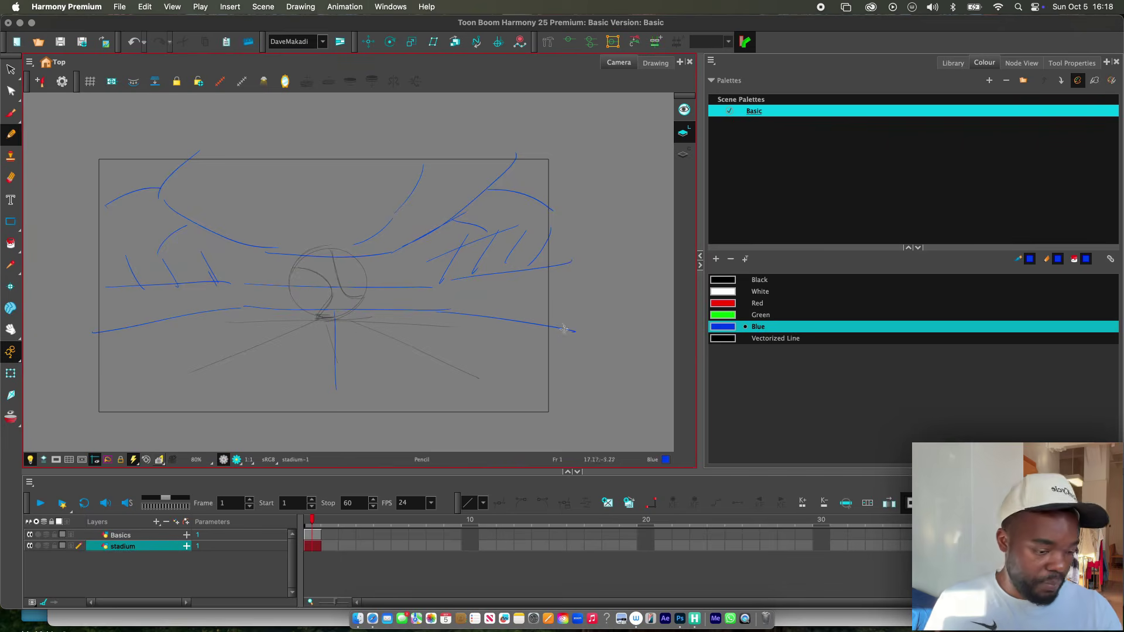
# Step: Draw a slanted line below the left part of the field edge in the stadium drawing
pyautogui.click(313, 535)
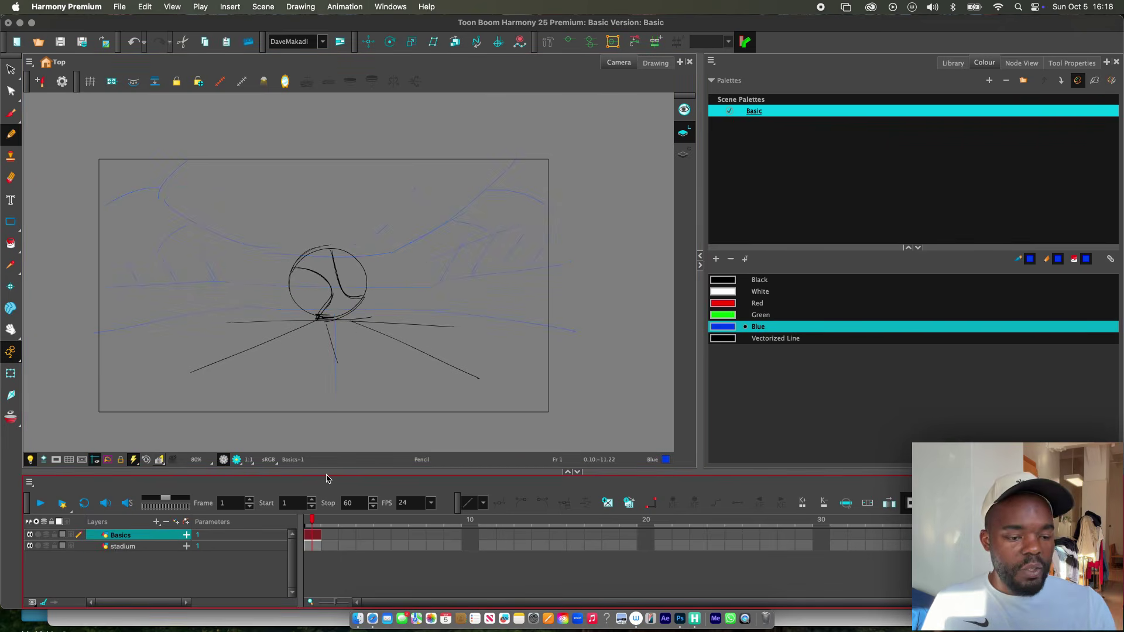
pyautogui.click(313, 545)
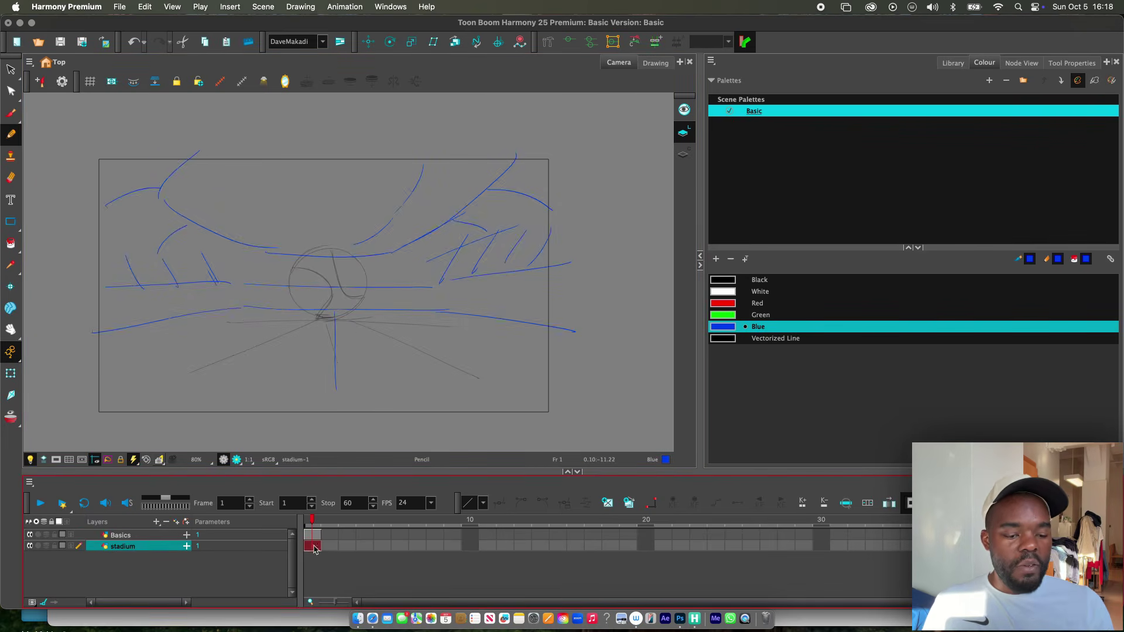
pyautogui.moveTo(285, 311); pyautogui.dragTo(103, 348)
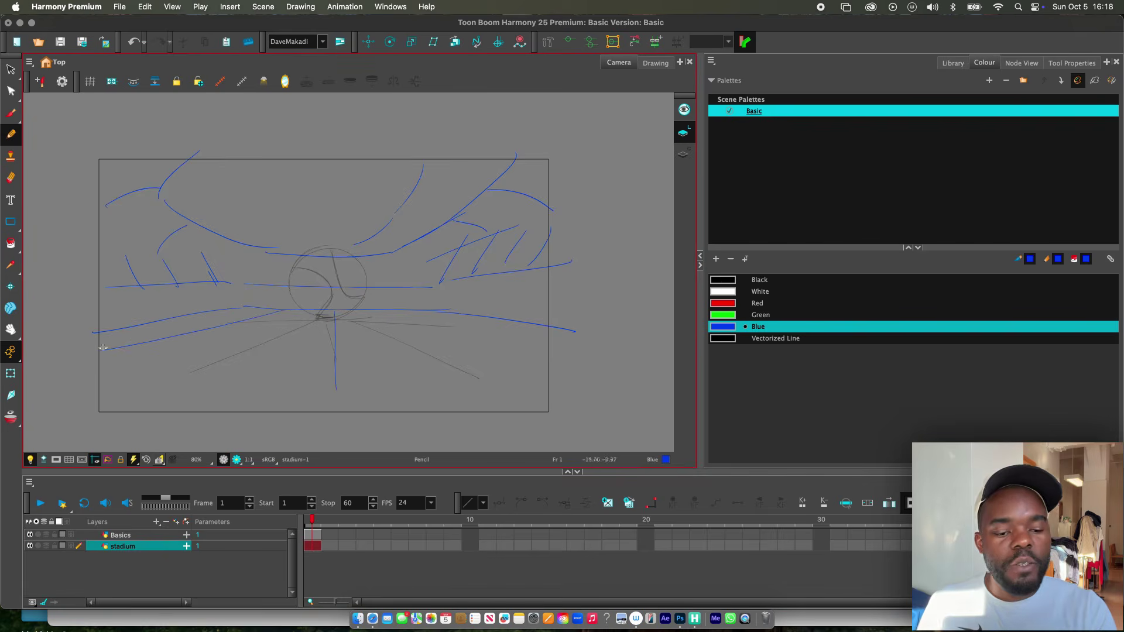
# Step: Draw a small rectangular goal on the field edge behind the ball and fill it with crosshatched net strokes
pyautogui.moveTo(312, 310)
pyautogui.mouseDown()
pyautogui.moveTo(315, 299)
pyautogui.moveTo(379, 299)
pyautogui.mouseUp()
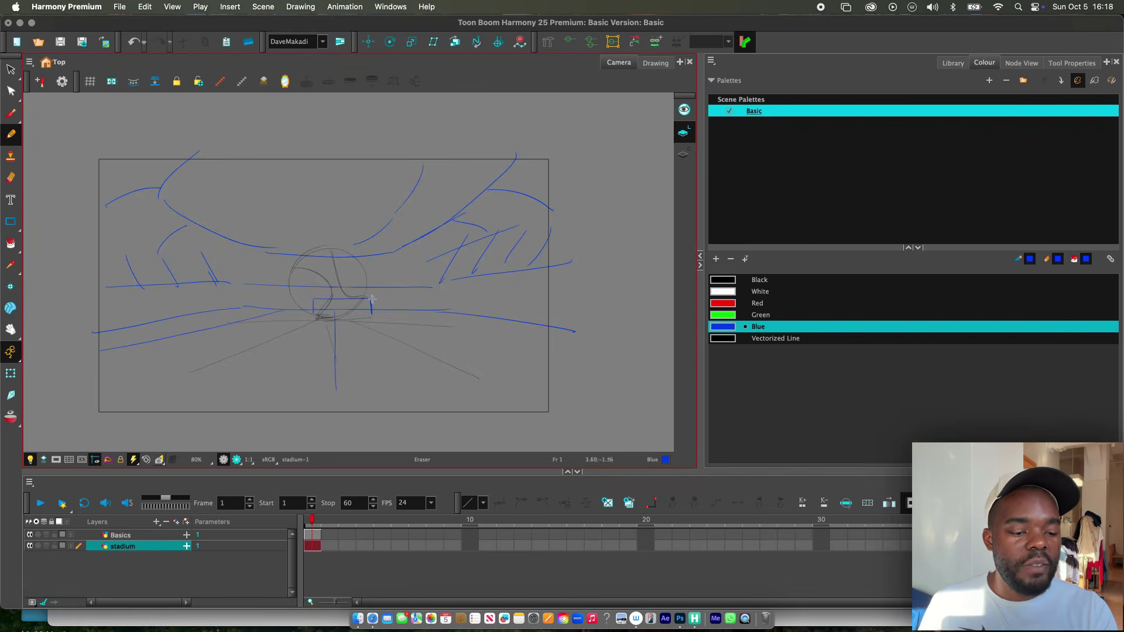
pyautogui.press('2')
pyautogui.press('2')
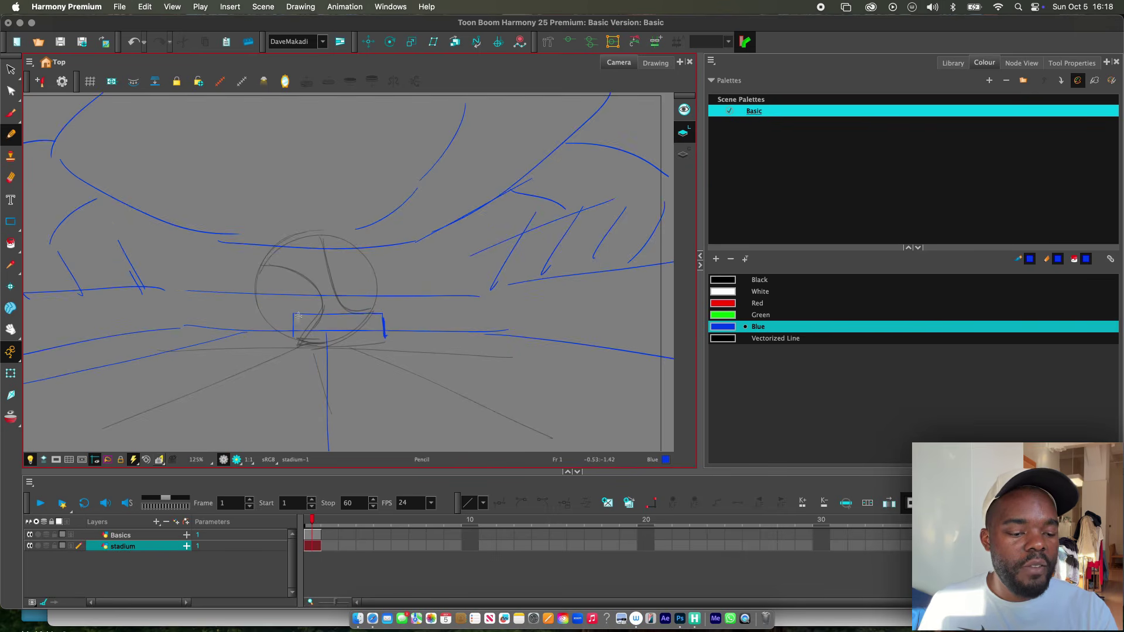
pyautogui.press('1')
pyautogui.moveTo(419, 344); pyautogui.dragTo(447, 317)
pyautogui.press('2')
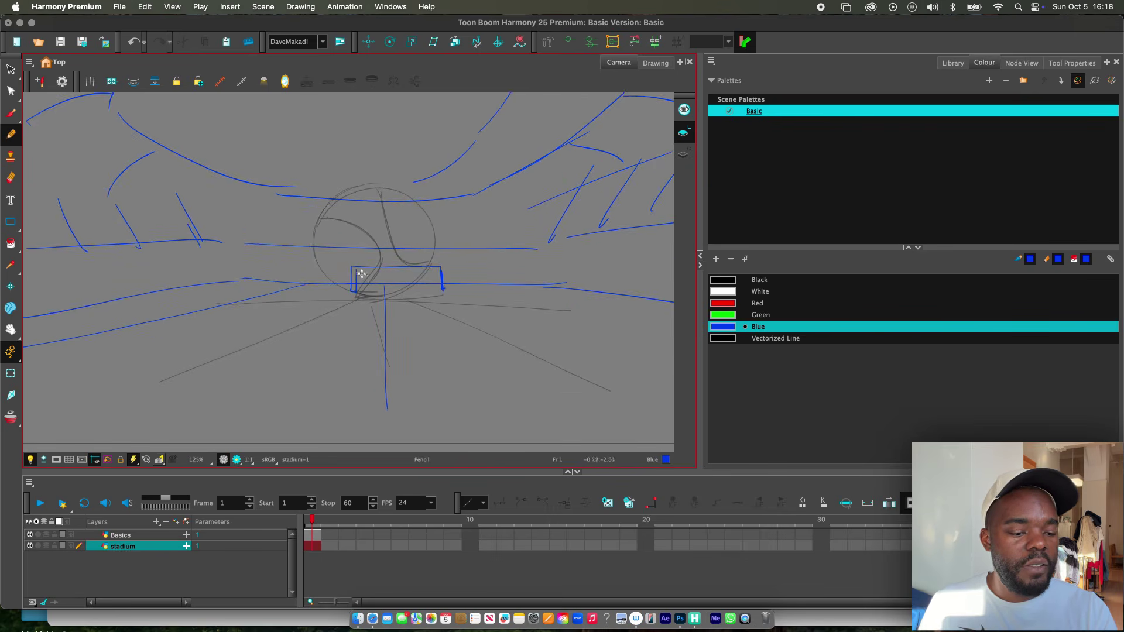
pyautogui.moveTo(369, 277)
pyautogui.mouseDown()
pyautogui.moveTo(418, 271)
pyautogui.moveTo(435, 286)
pyautogui.moveTo(438, 274)
pyautogui.moveTo(382, 291)
pyautogui.mouseUp()
pyautogui.press('1')
pyautogui.press('1')
pyautogui.press('2')
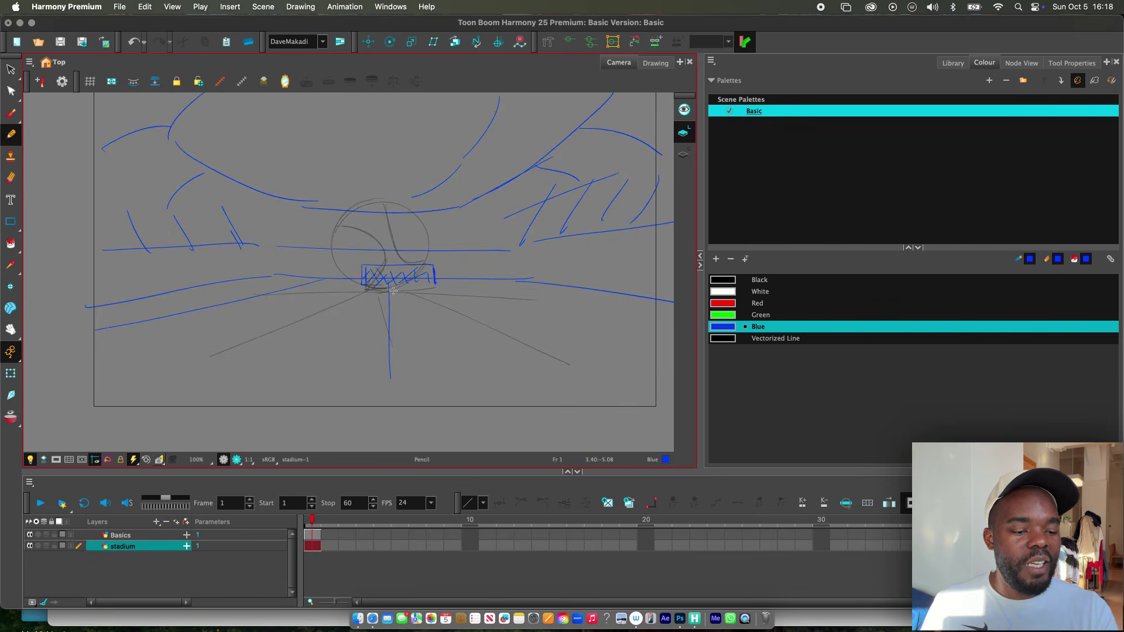
# Step: Reinforce the sloping field edge on both sides of the goal, extending the strokes past the frame
pyautogui.moveTo(291, 276); pyautogui.dragTo(68, 307)
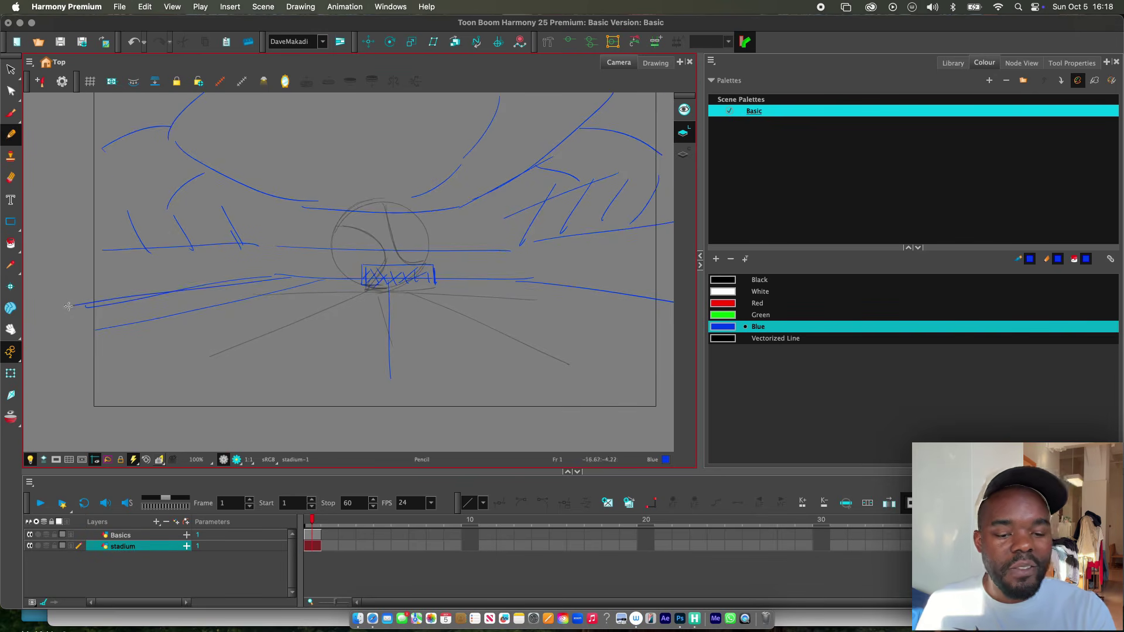
pyautogui.hscroll(3, 524, 279)
pyautogui.moveTo(471, 271); pyautogui.dragTo(657, 298)
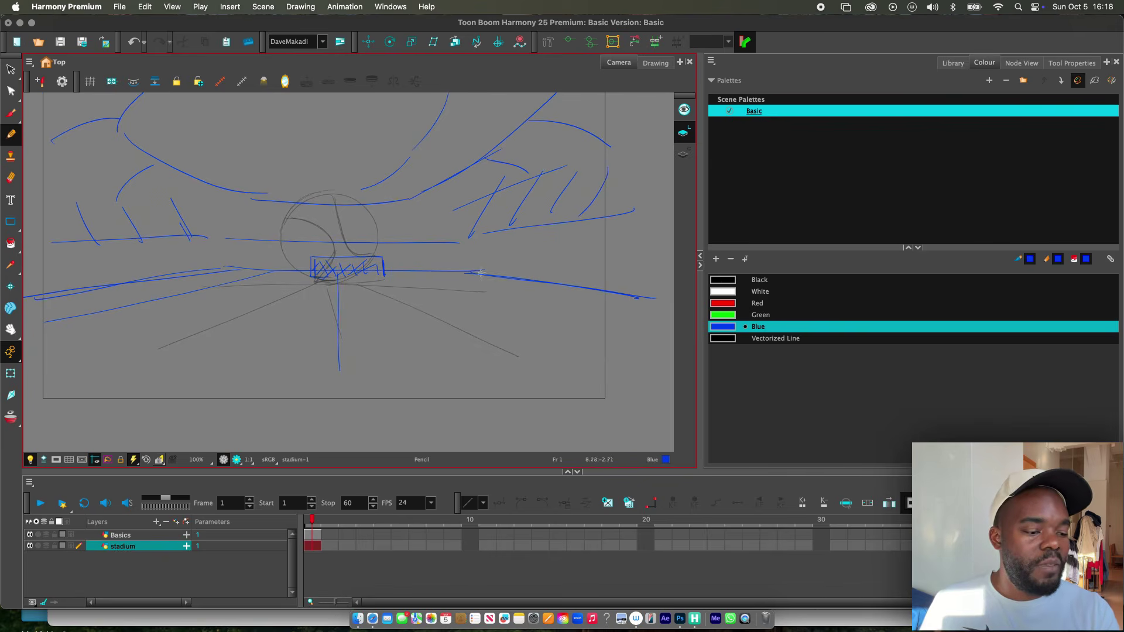
# Step: Draw a small corner flag on the field edge at each side of the goal
pyautogui.press('2')
pyautogui.press('2')
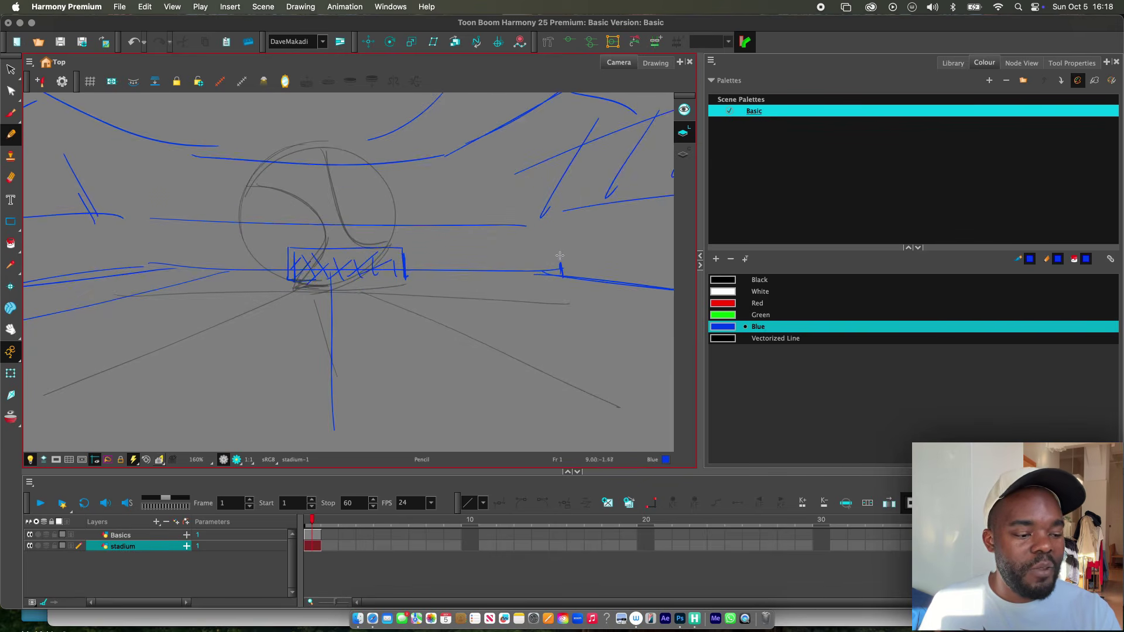
pyautogui.moveTo(564, 257)
pyautogui.mouseDown()
pyautogui.moveTo(574, 259)
pyautogui.moveTo(563, 267)
pyautogui.mouseUp()
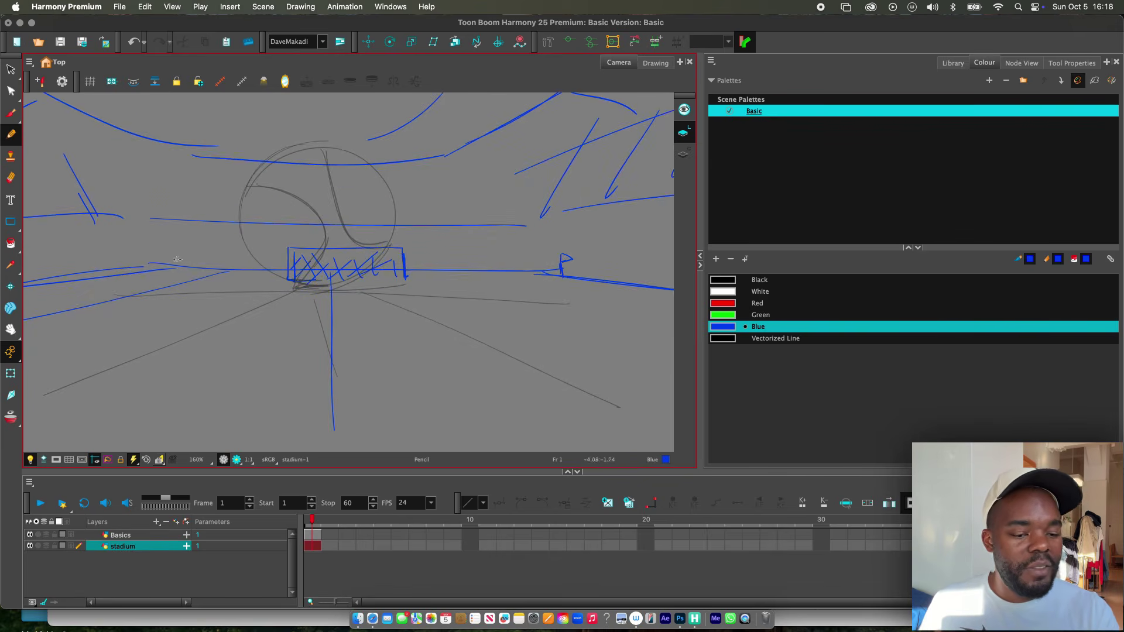
pyautogui.moveTo(167, 266); pyautogui.dragTo(167, 247)
pyautogui.press('1')
pyautogui.press('1')
pyautogui.press('1')
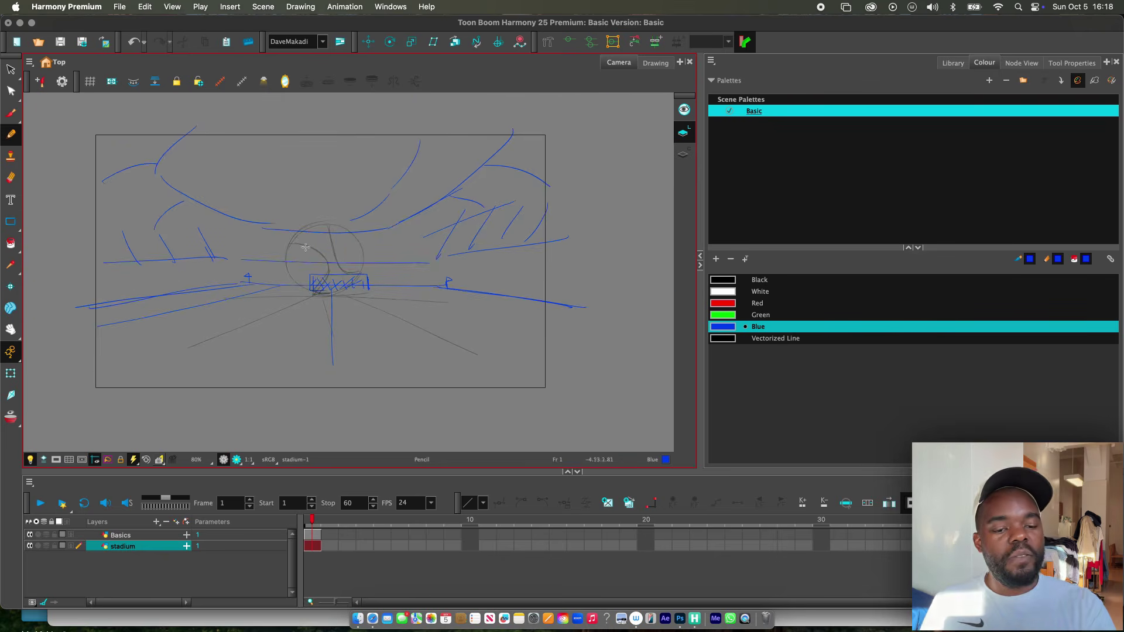
# Step: Alternate between the Basics and stadium drawings in the timeline and the node network to compare which artwork is active
pyautogui.click(313, 537)
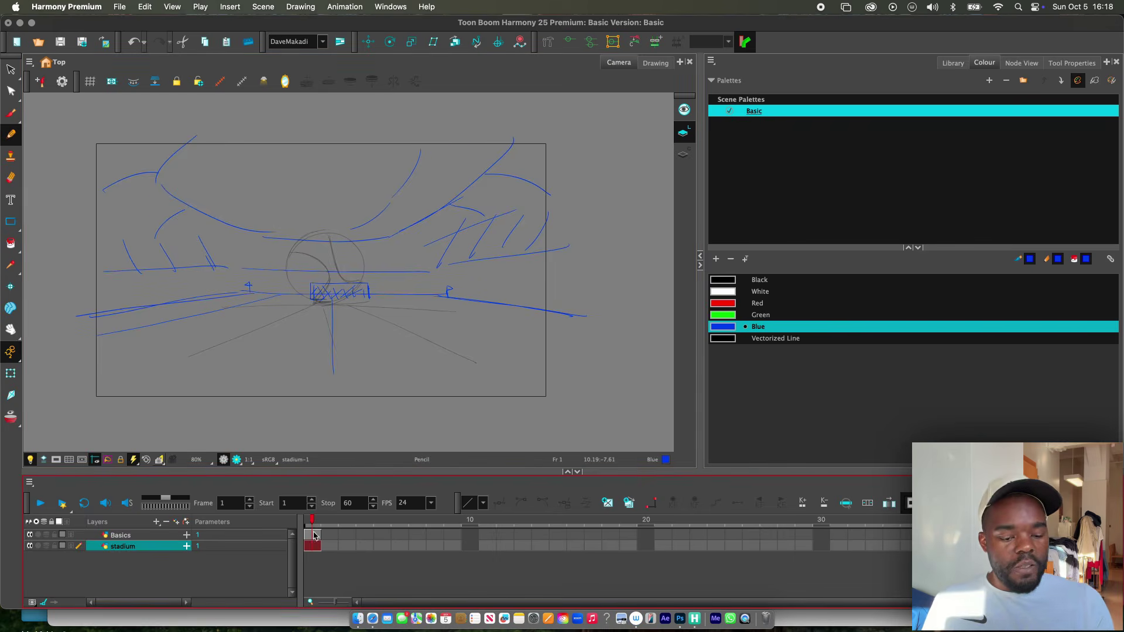
pyautogui.click(313, 544)
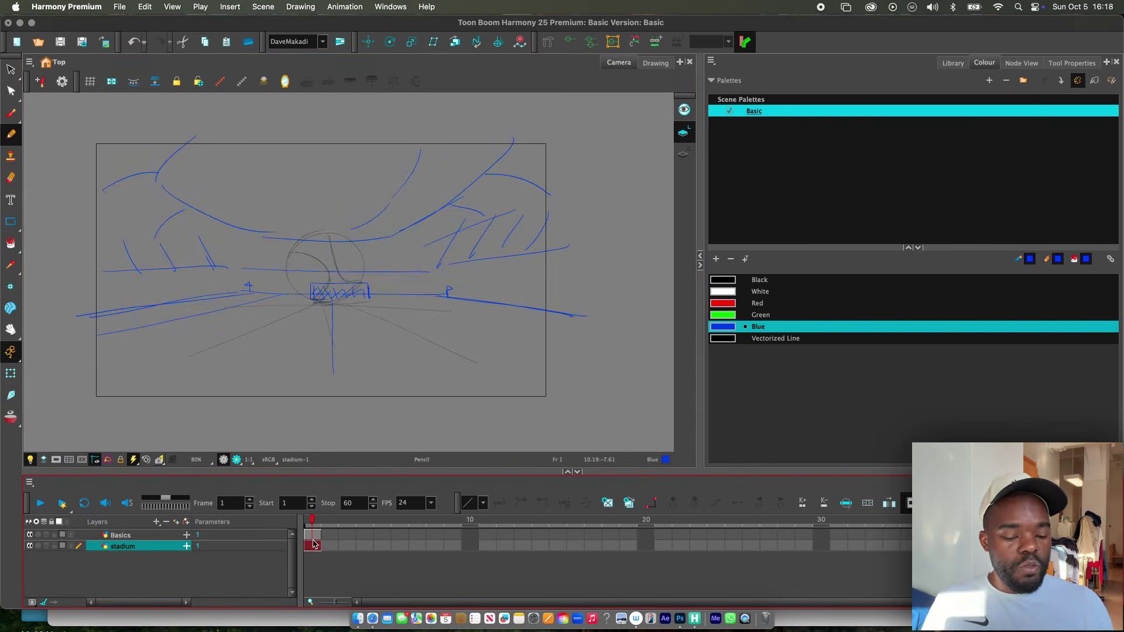
pyautogui.click(1072, 62)
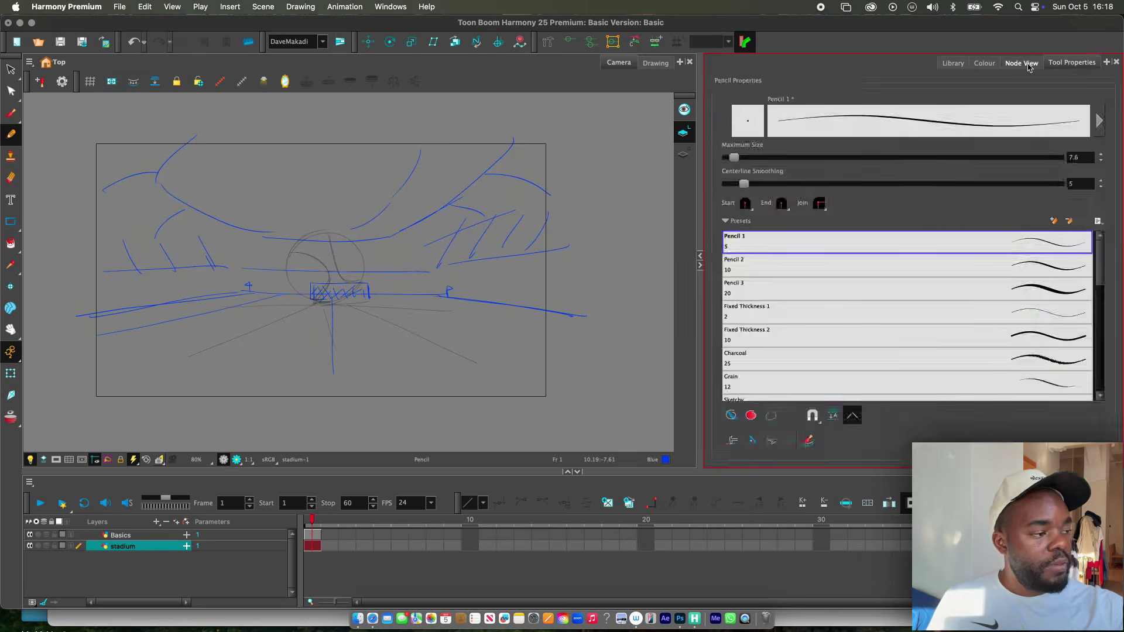
pyautogui.click(1021, 62)
pyautogui.click(313, 535)
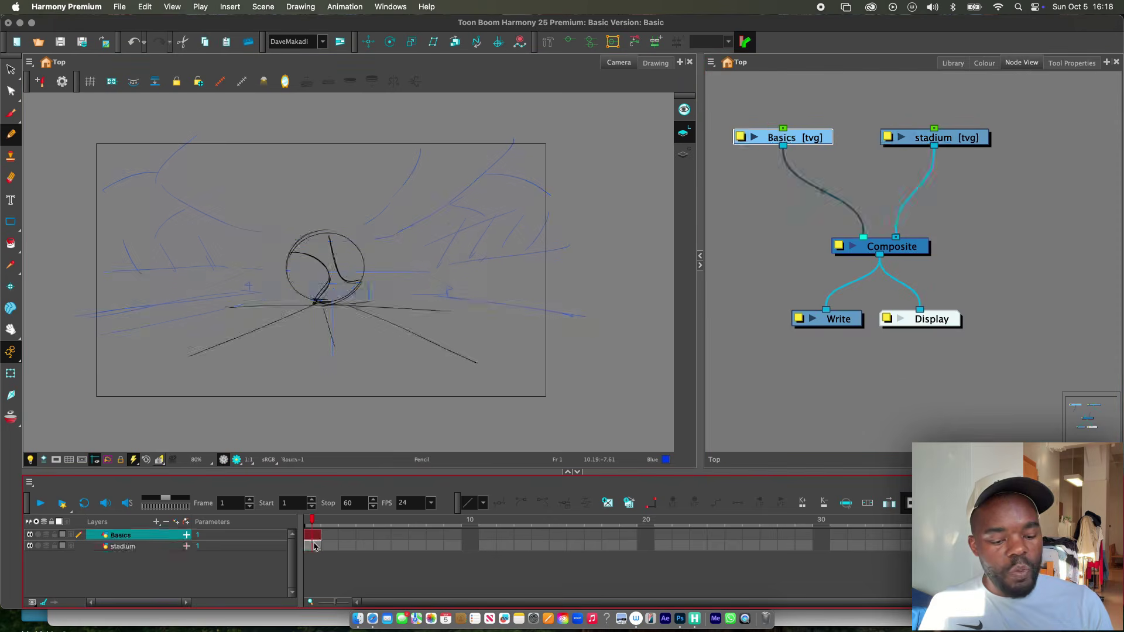
pyautogui.click(312, 547)
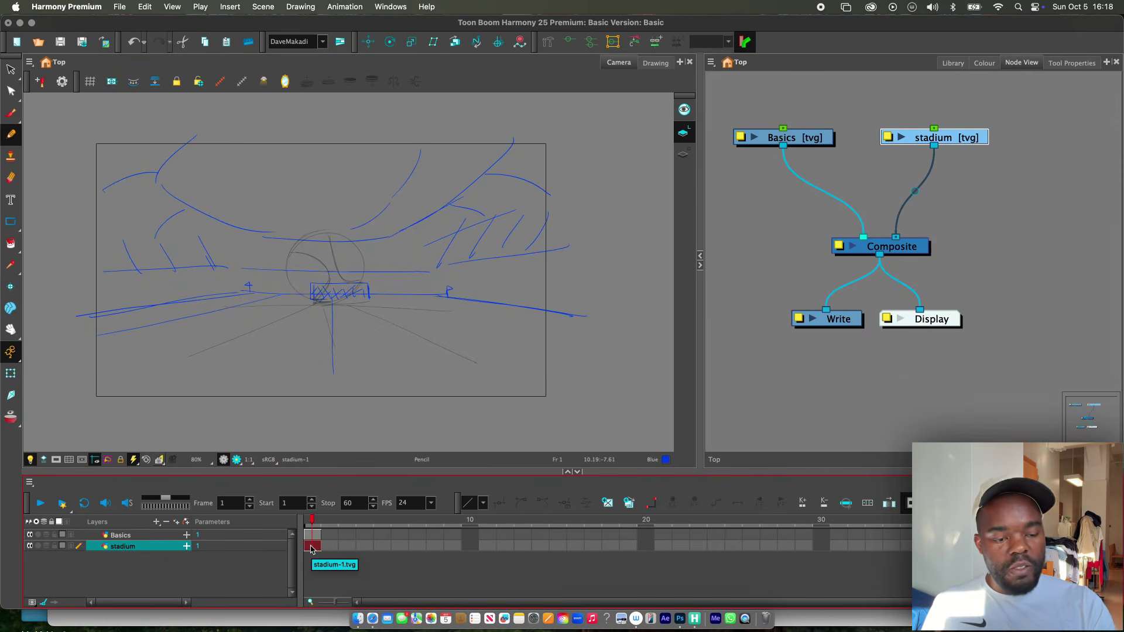
pyautogui.click(312, 535)
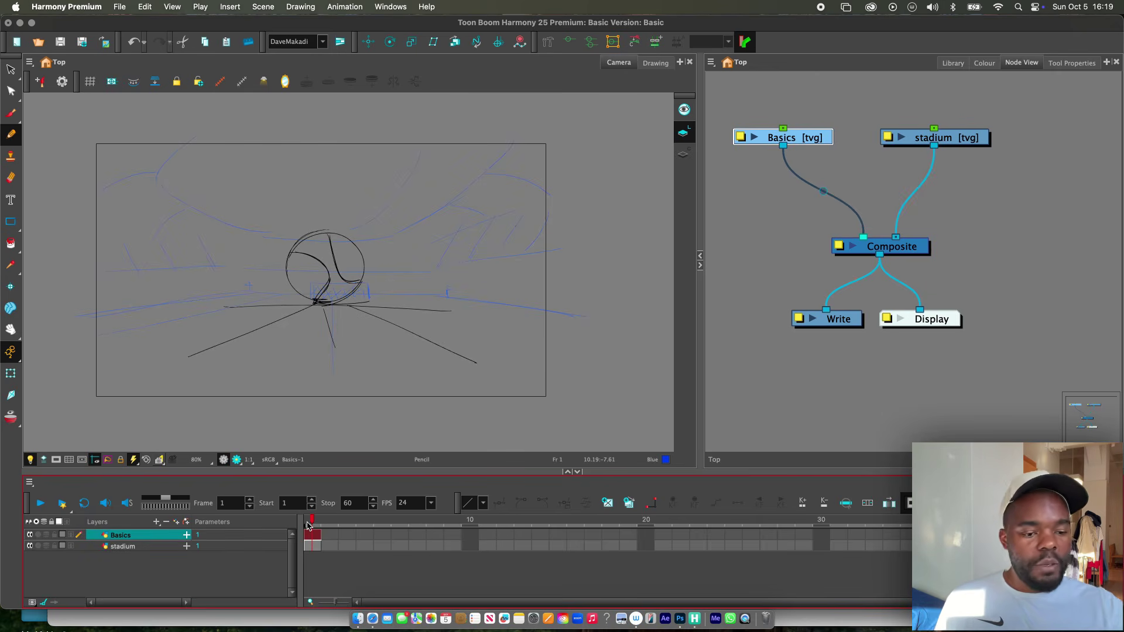
pyautogui.click(935, 137)
pyautogui.scroll(1, 855, 187)
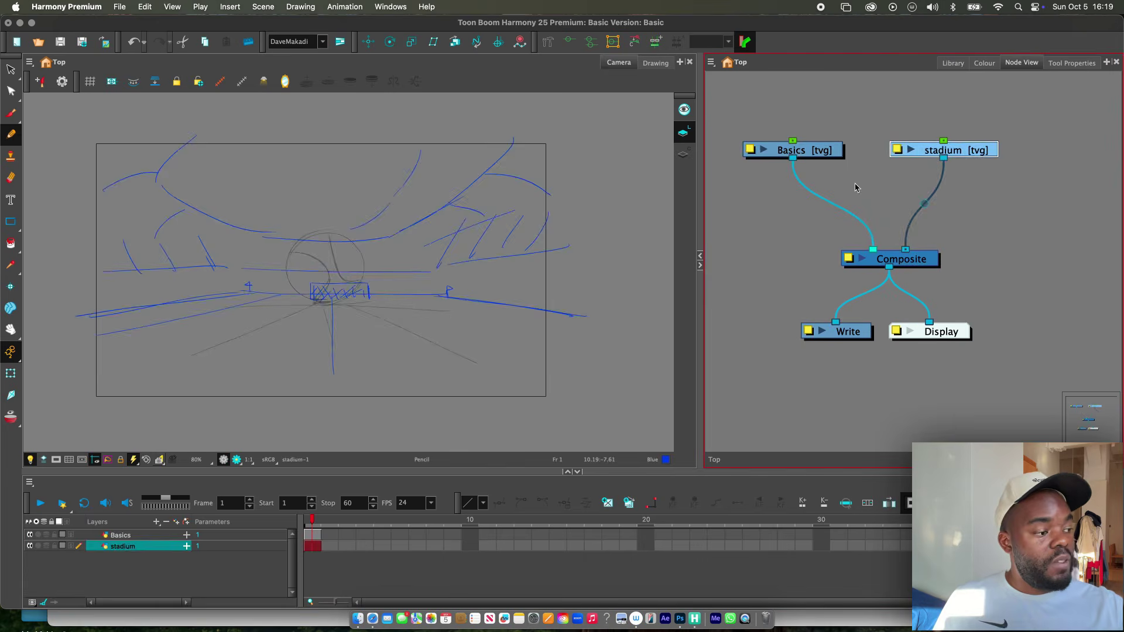
pyautogui.click(819, 154)
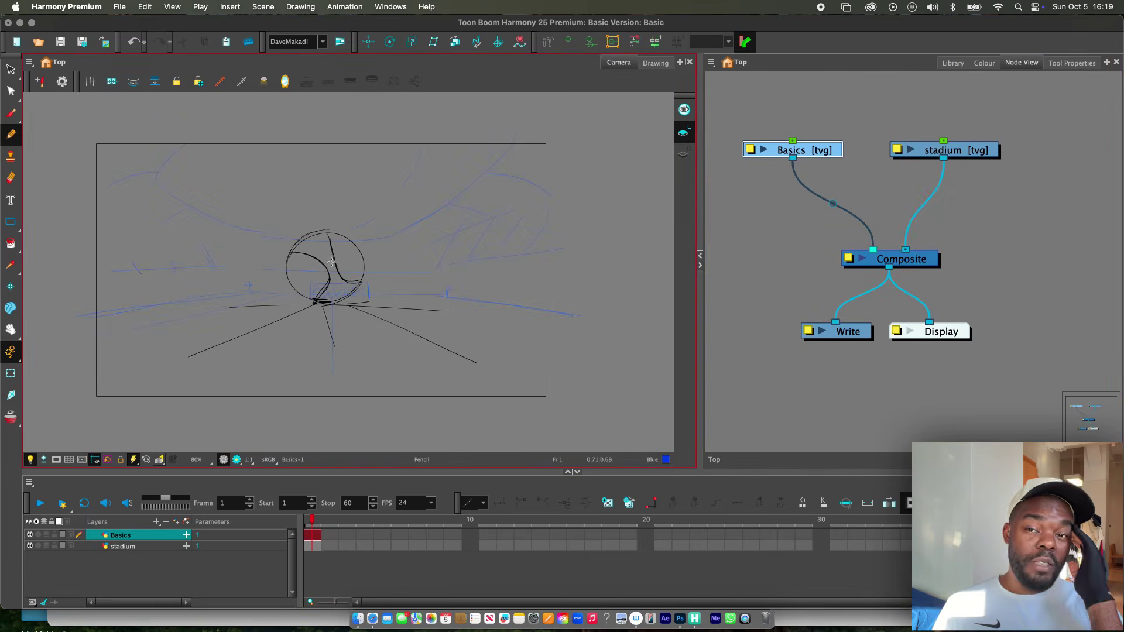
pyautogui.click(987, 153)
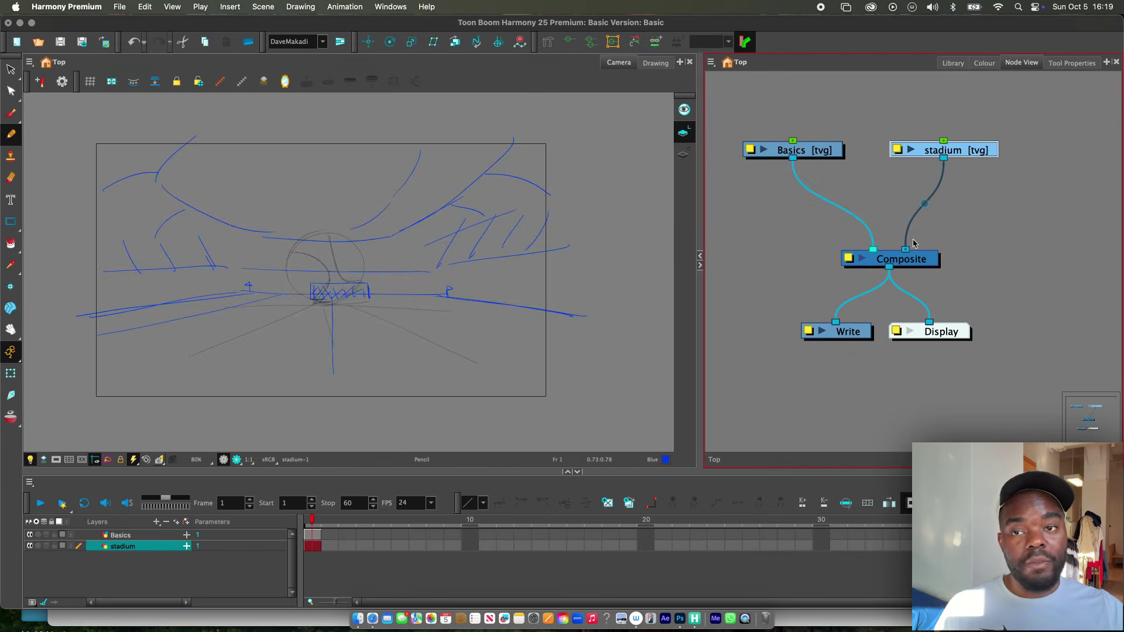
# Step: Disable and re-enable the stadium node twice to demonstrate hiding and showing its drawing
pyautogui.press('d')
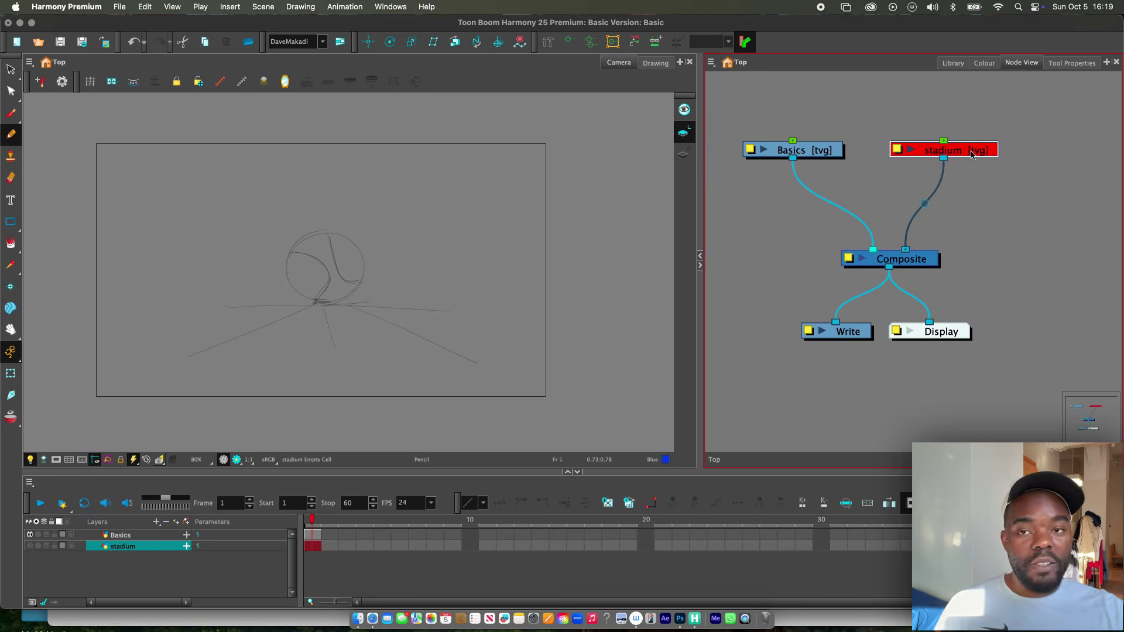
pyautogui.press('d')
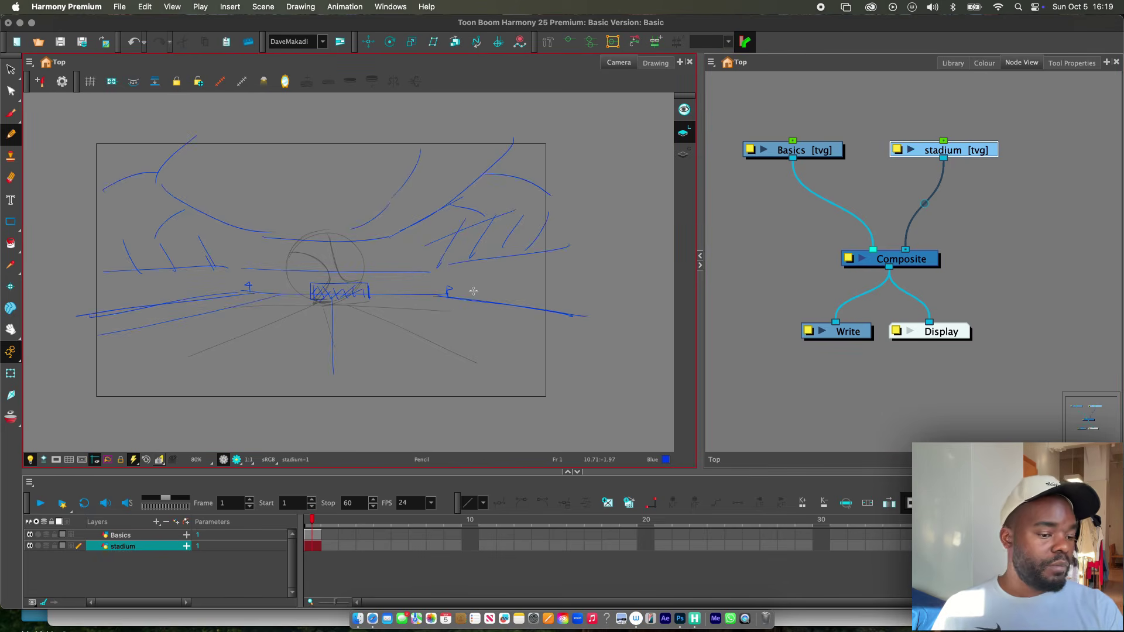
pyautogui.click(963, 153)
pyautogui.press('d')
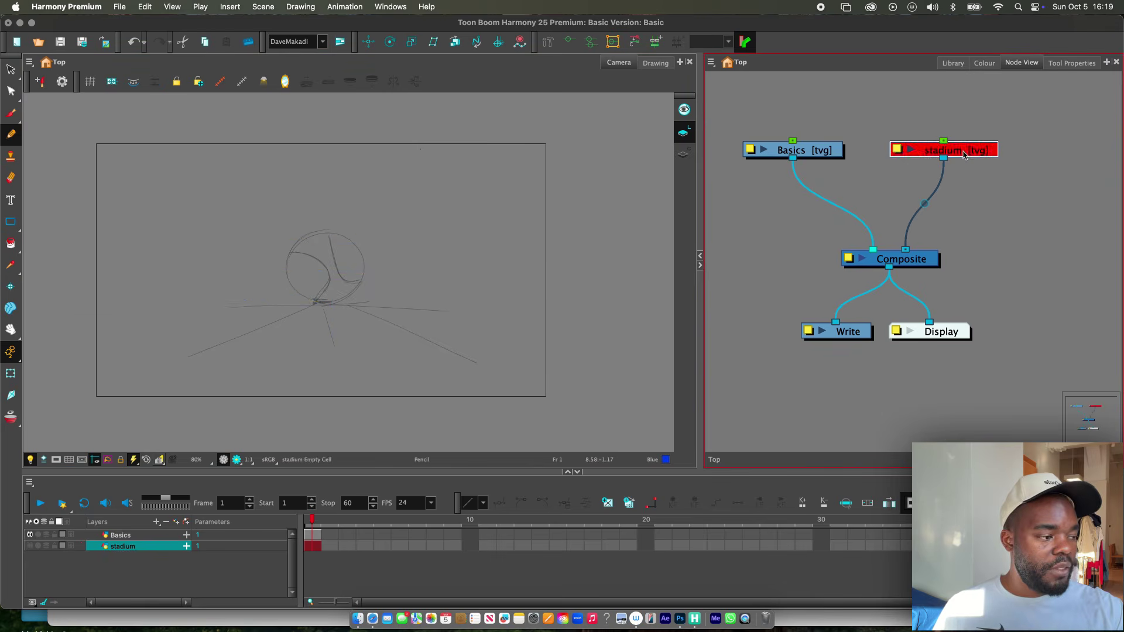
pyautogui.press('d')
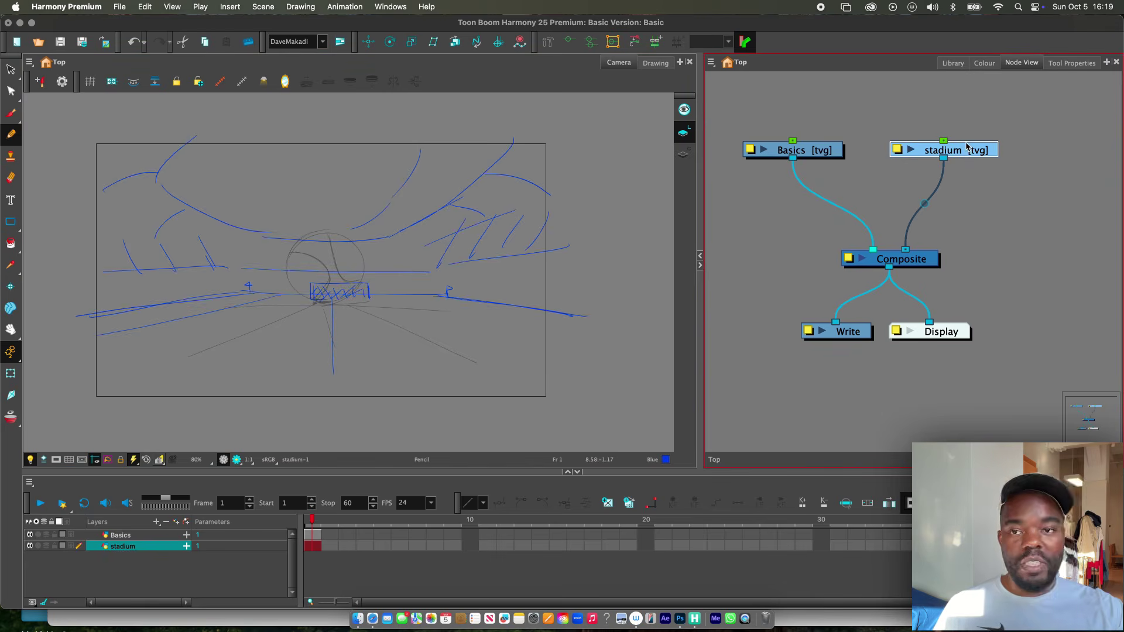
# Step: Move the Basics node closer to the stadium node in the network
pyautogui.moveTo(829, 150); pyautogui.dragTo(850, 149)
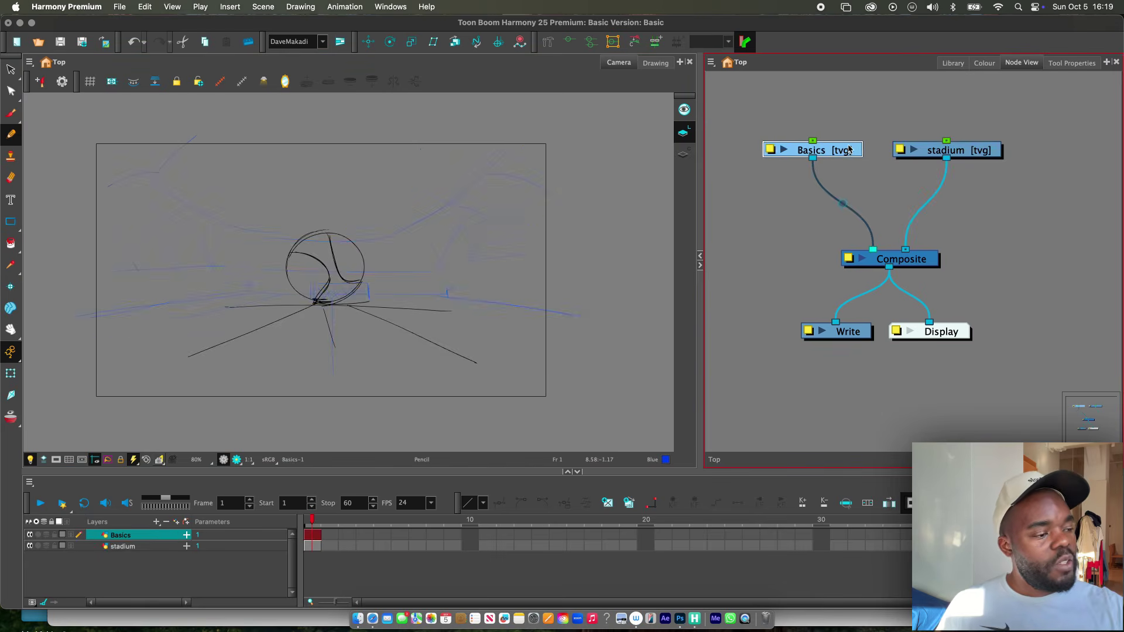
pyautogui.moveTo(924, 281); pyautogui.dragTo(944, 287)
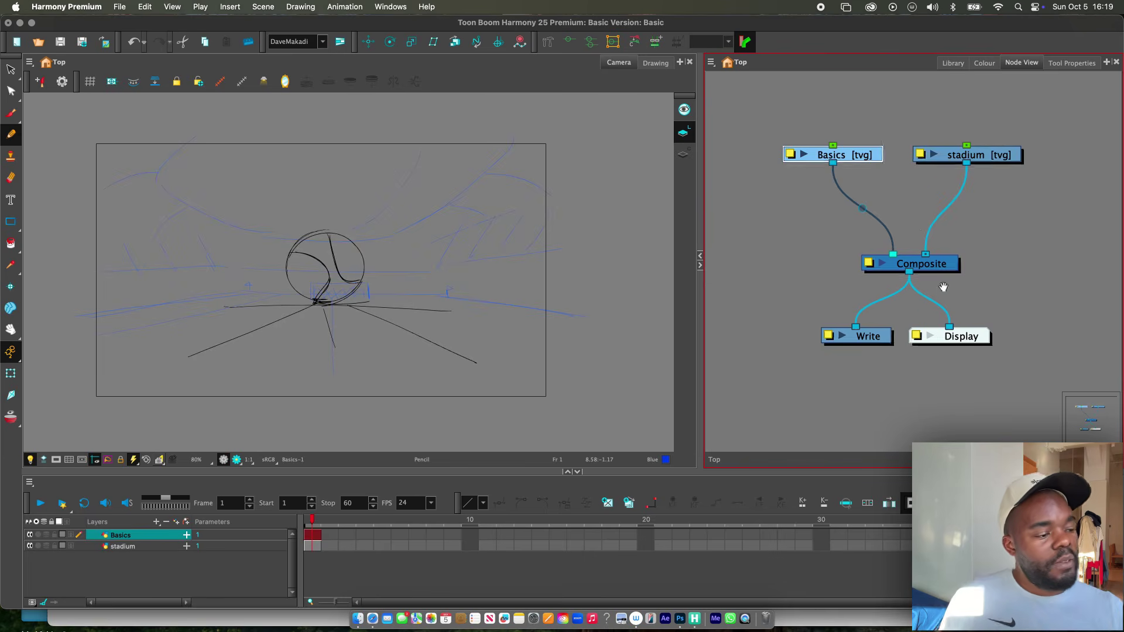
pyautogui.scroll(-3, 887, 289)
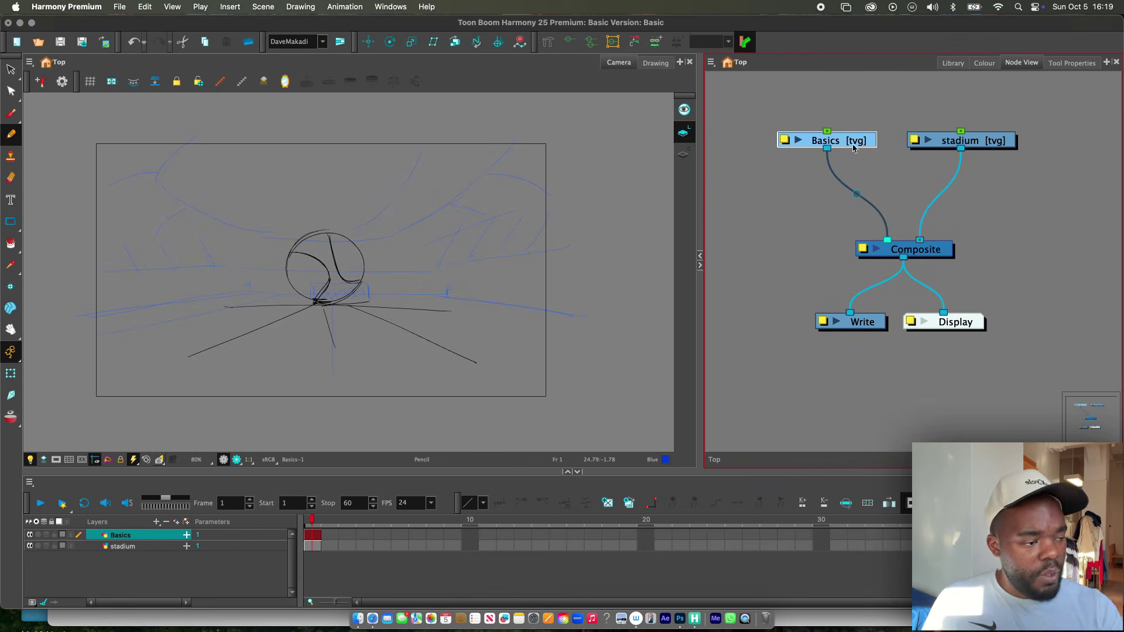
# Step: Select the ground lines beneath the ball in the Basics drawing, delete them, and undo the deletion
pyautogui.hotkey('alt', 's')
pyautogui.click(400, 305)
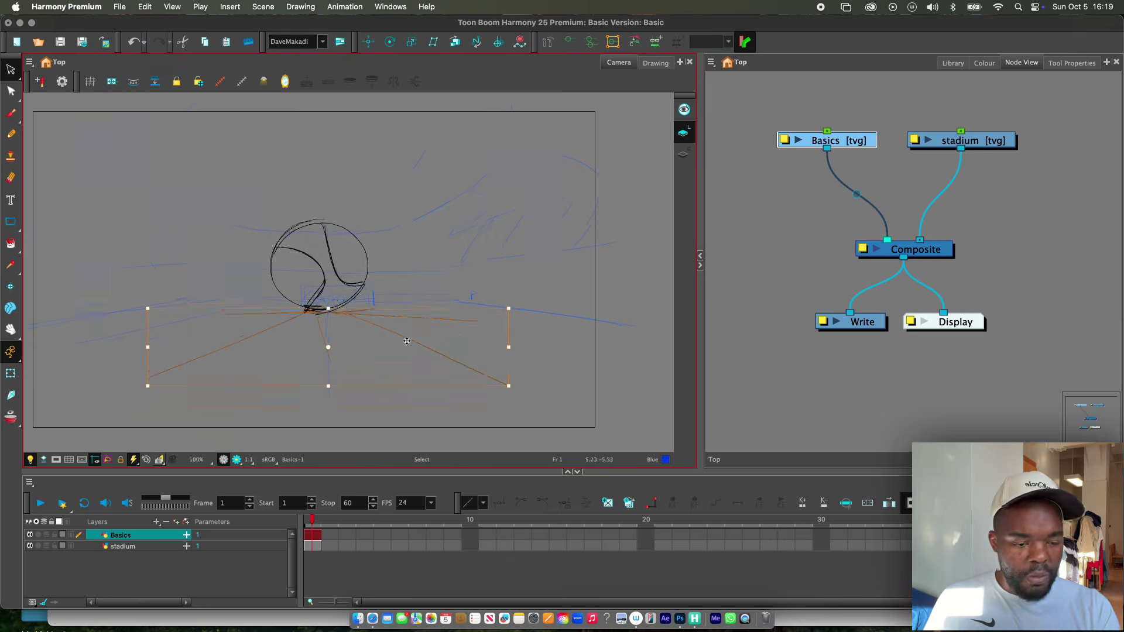
pyautogui.press('Delete')
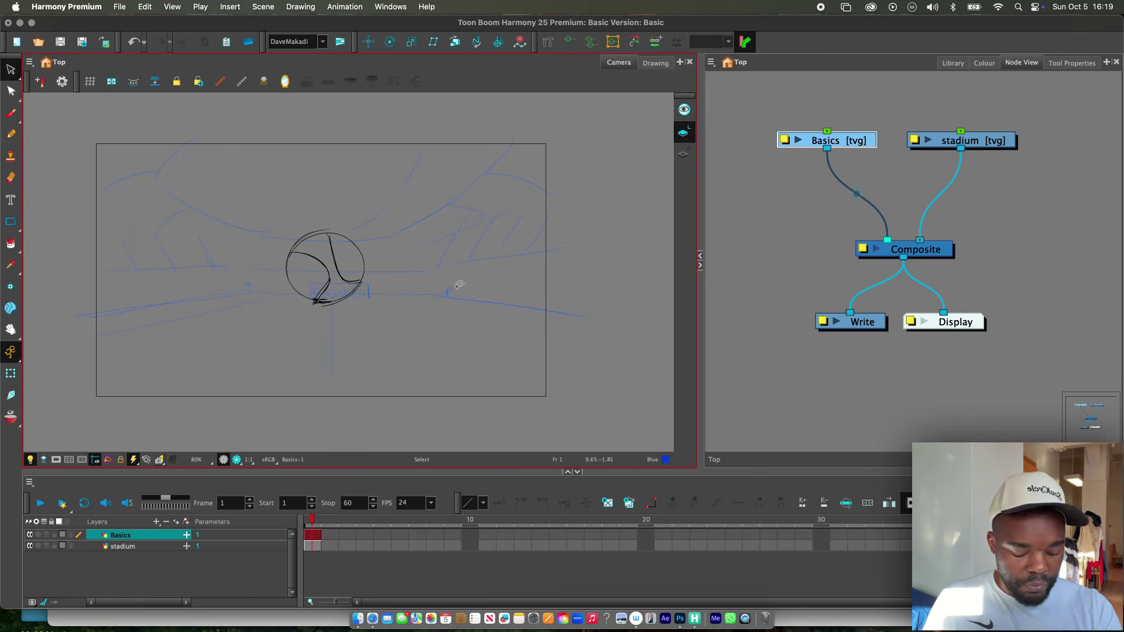
pyautogui.press('super+z')
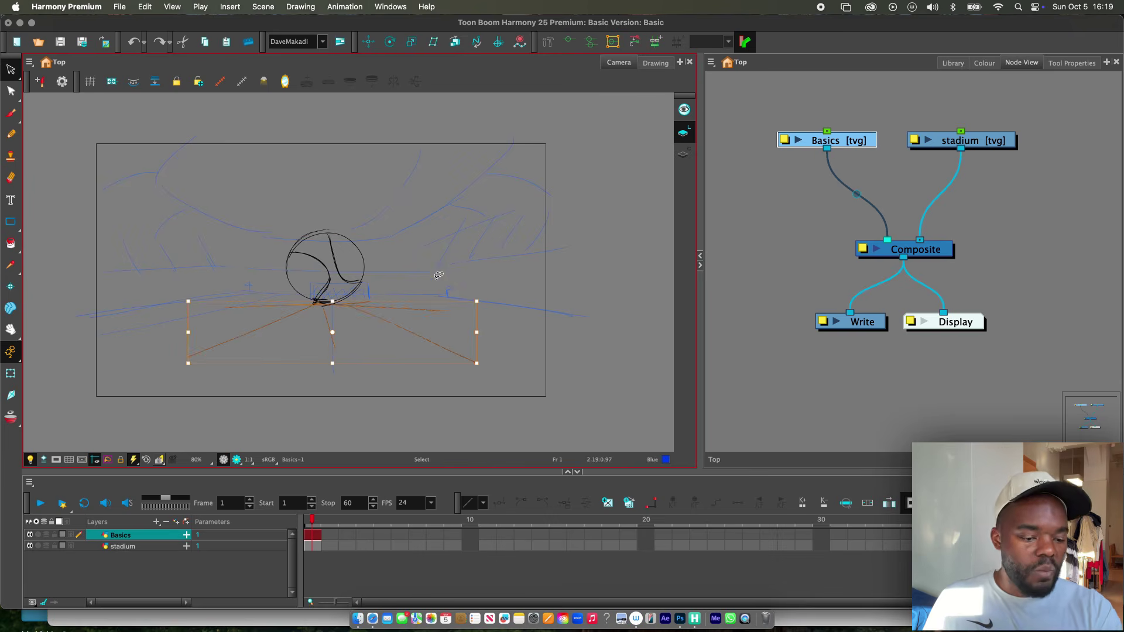
# Step: Practise lasso-selecting the ground lines beneath the ball in the Basics drawing and clearing the selection
pyautogui.click(564, 294)
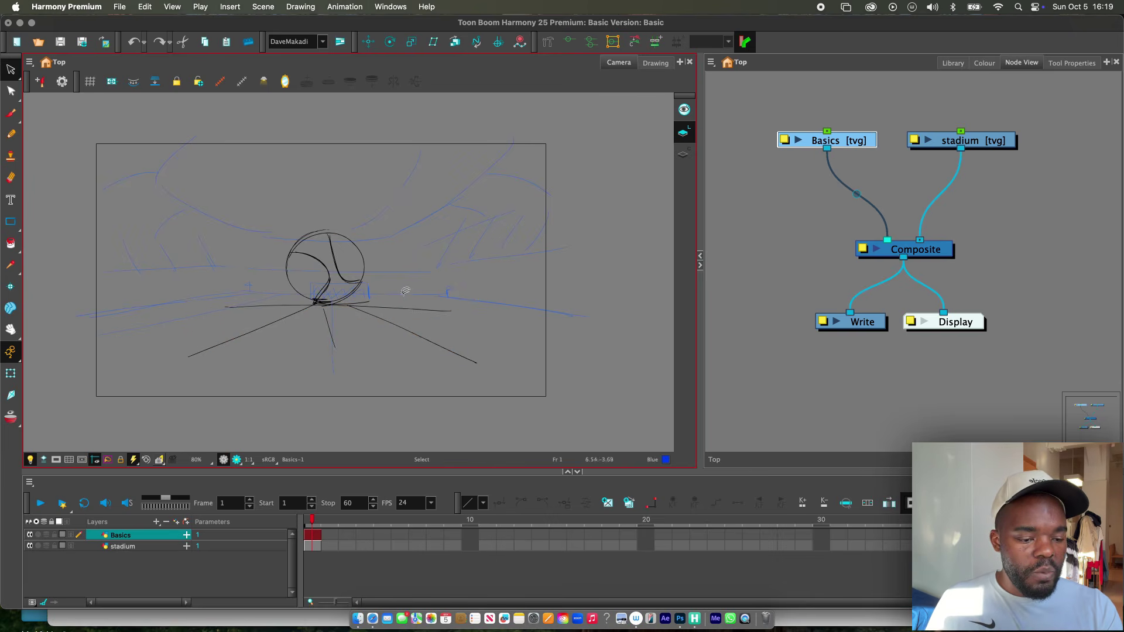
pyautogui.press('super+z')
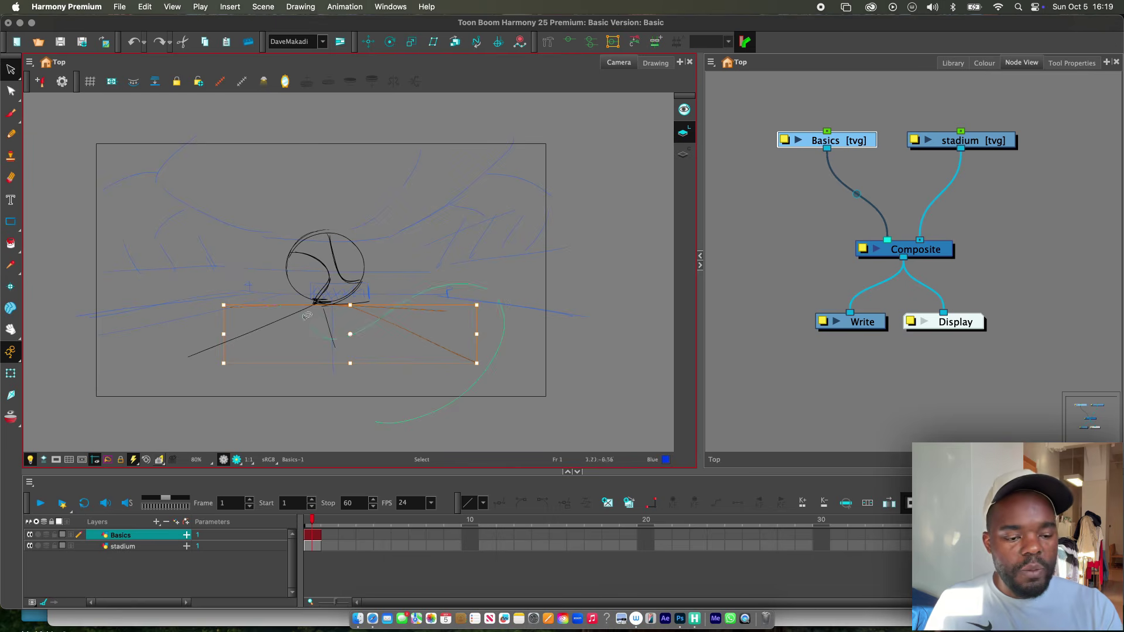
pyautogui.click(423, 411)
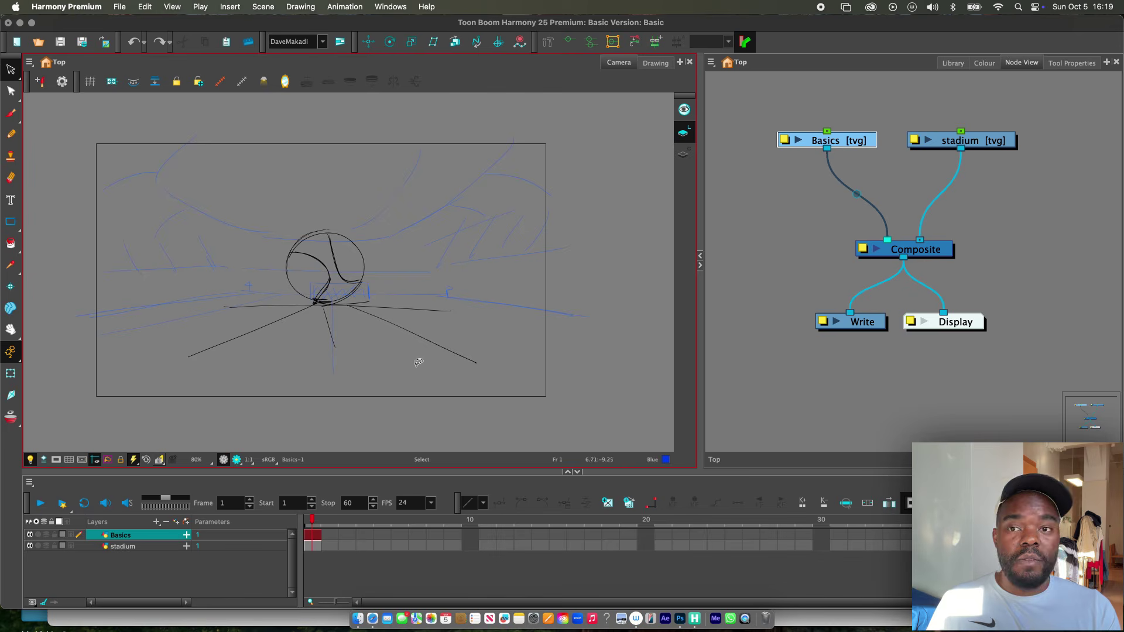
pyautogui.press('super+z')
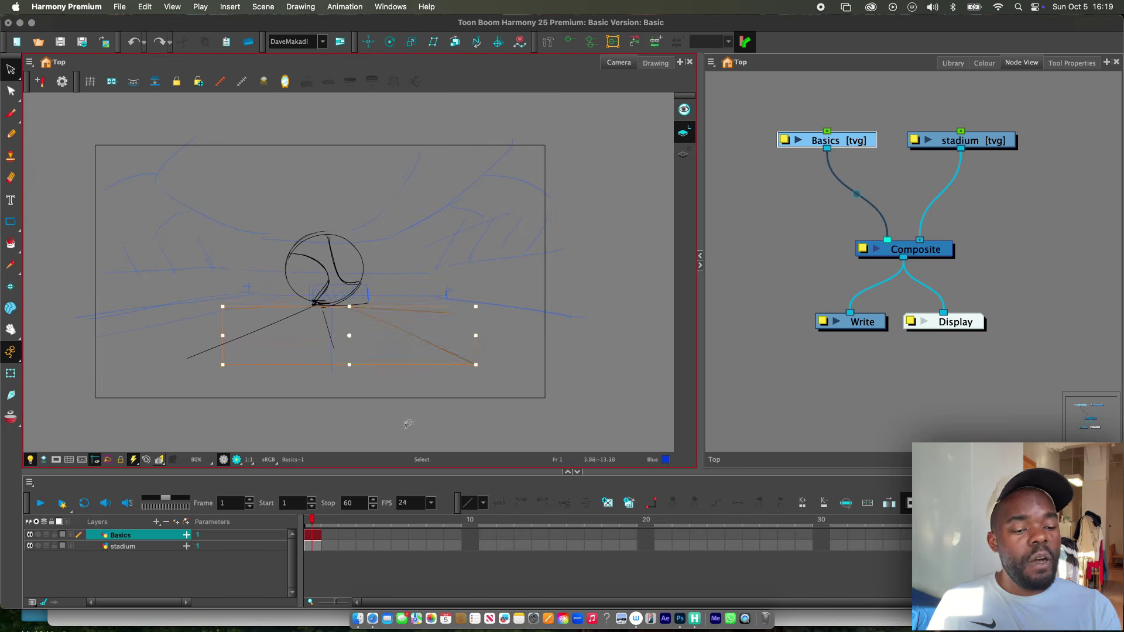
pyautogui.click(544, 354)
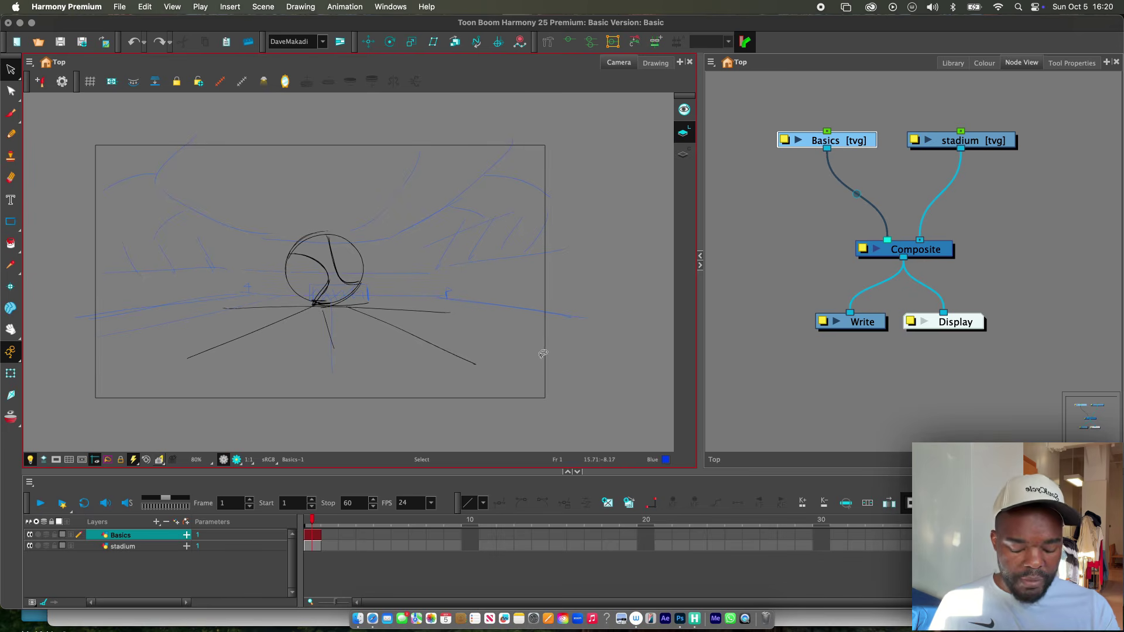
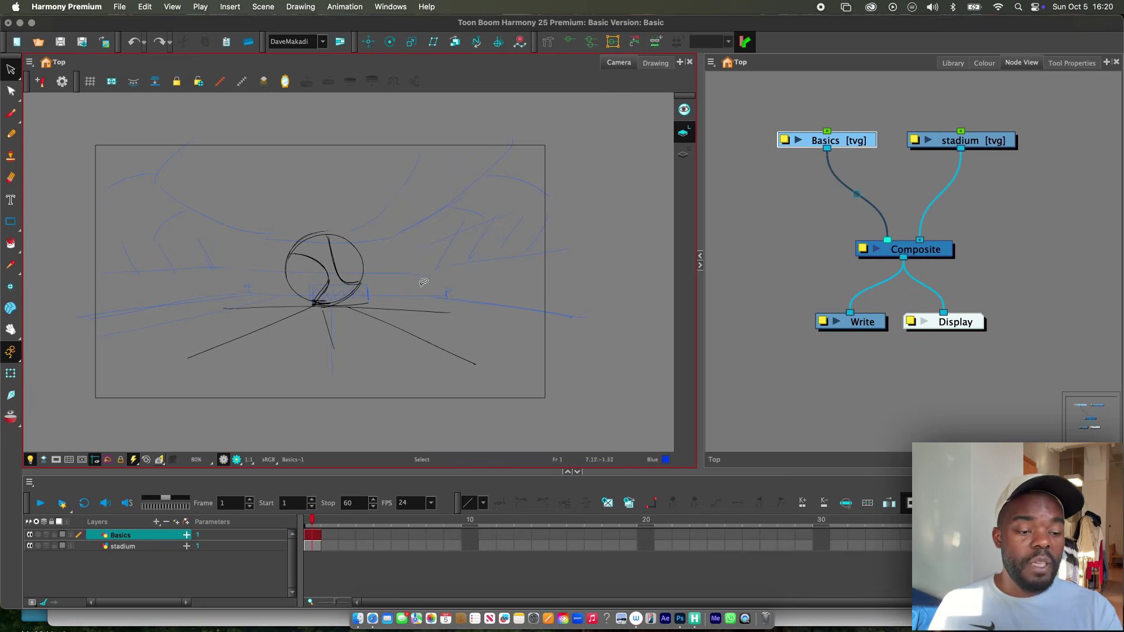
# Step: Lasso the ground lines, select the ball instead, move it up above the ground lines, and undo the move
pyautogui.moveTo(420, 285)
pyautogui.mouseDown()
pyautogui.moveTo(379, 339)
pyautogui.moveTo(293, 332)
pyautogui.moveTo(235, 296)
pyautogui.moveTo(289, 377)
pyautogui.mouseUp()
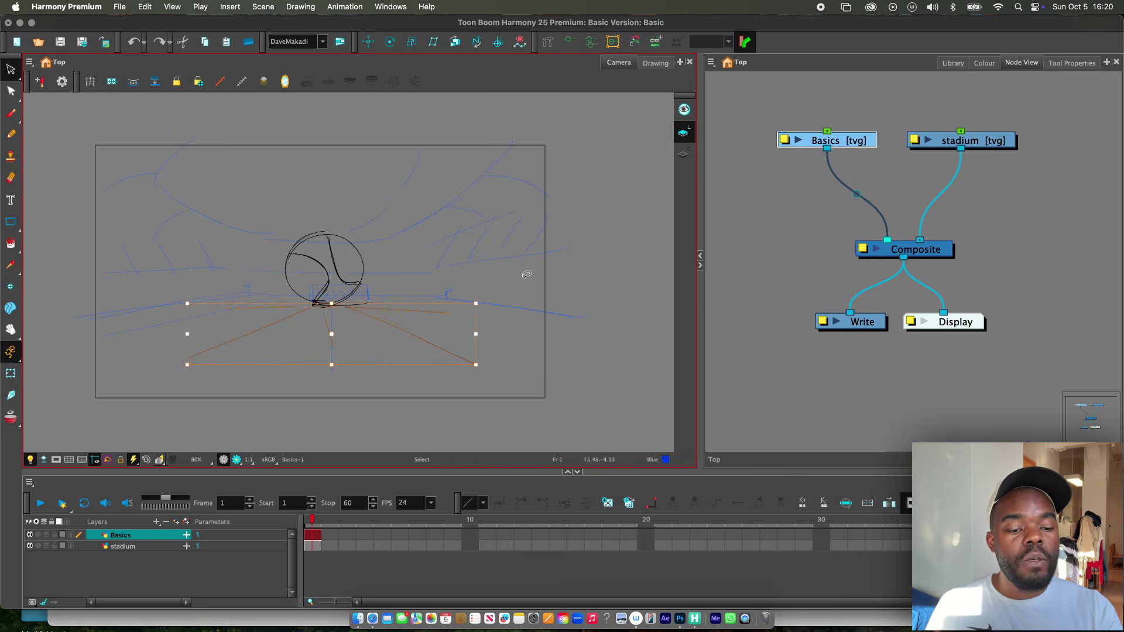
pyautogui.moveTo(421, 226)
pyautogui.mouseDown()
pyautogui.moveTo(280, 271)
pyautogui.moveTo(367, 288)
pyautogui.moveTo(425, 216)
pyautogui.mouseUp()
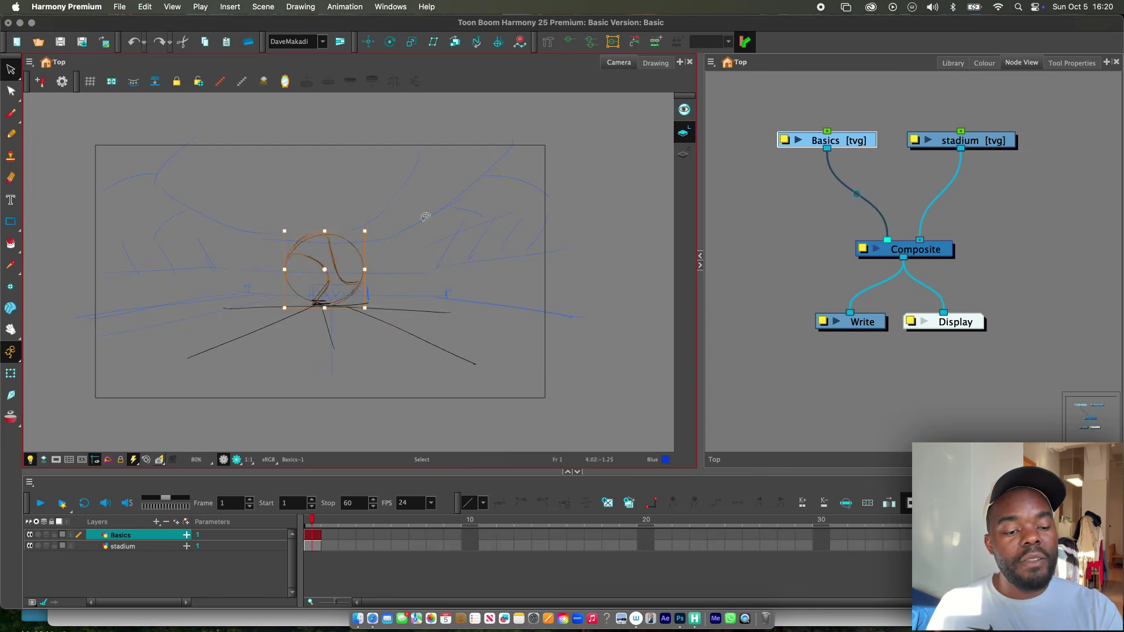
pyautogui.moveTo(338, 272); pyautogui.dragTo(340, 194)
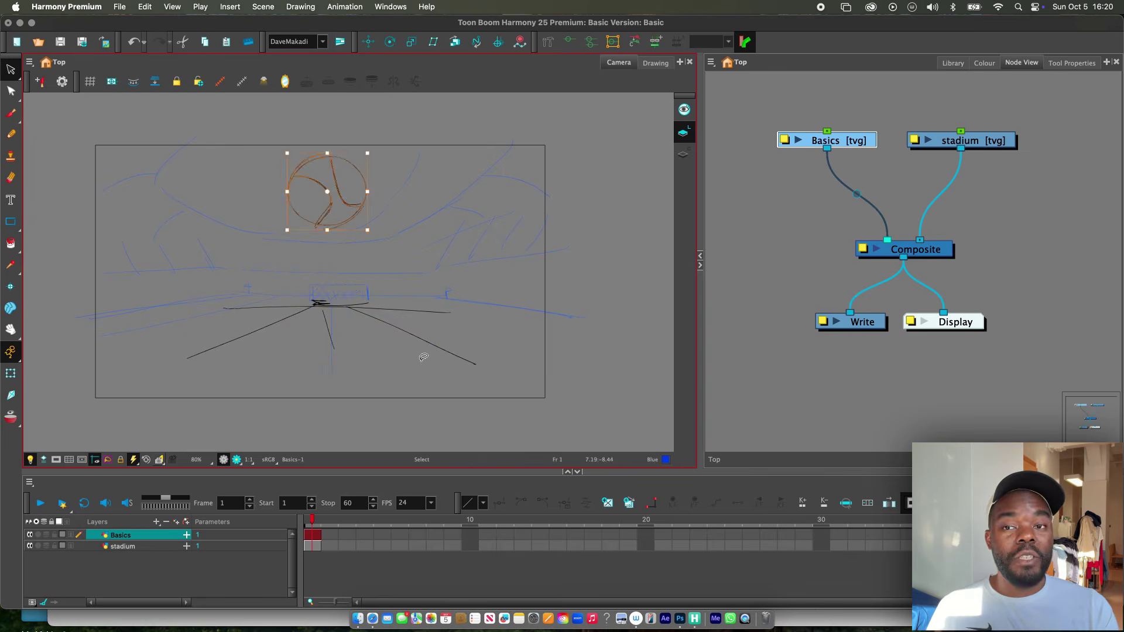
pyautogui.press('super+z')
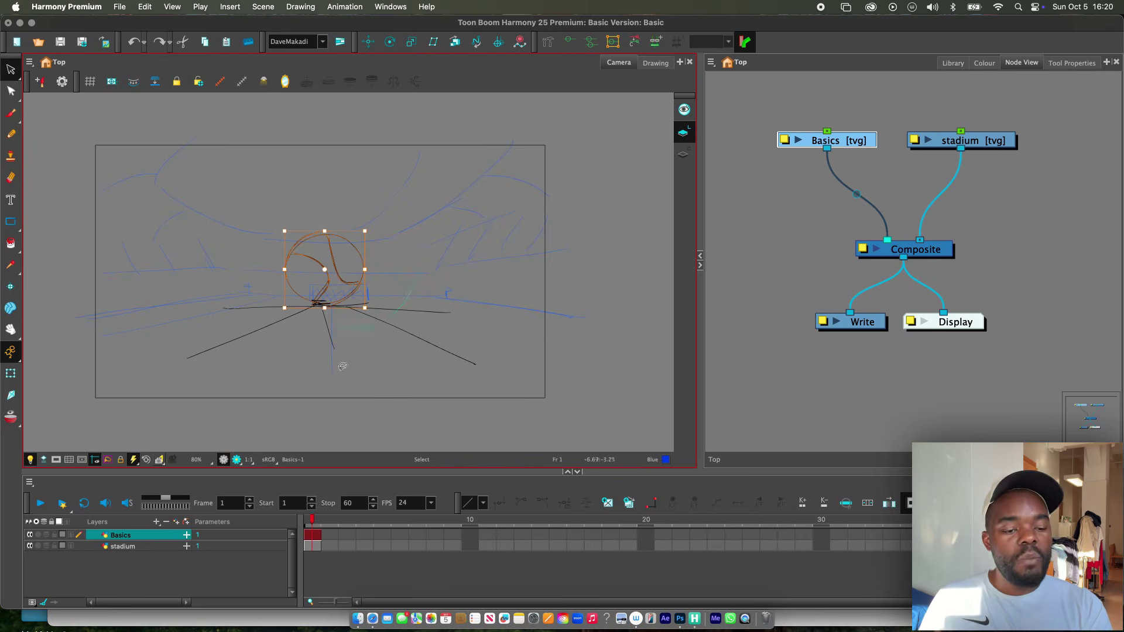
# Step: Cut the ground lines beneath the ball from the Basics drawing and paste them into the stadium drawing
pyautogui.click(474, 363)
pyautogui.press('Delete')
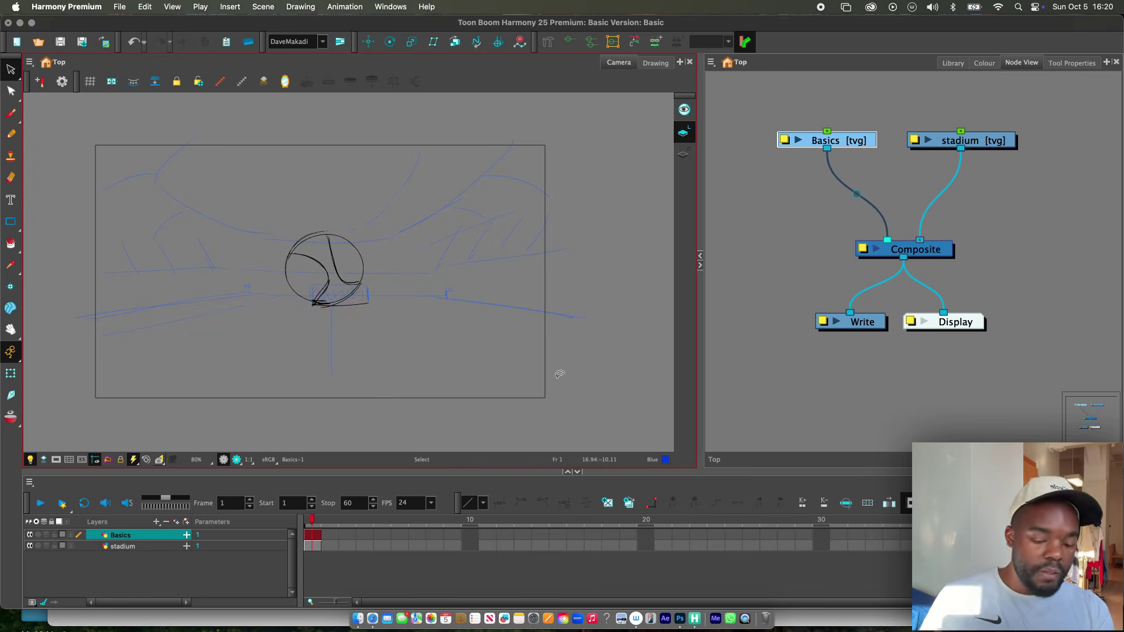
pyautogui.press('super+z')
pyautogui.press('super+z')
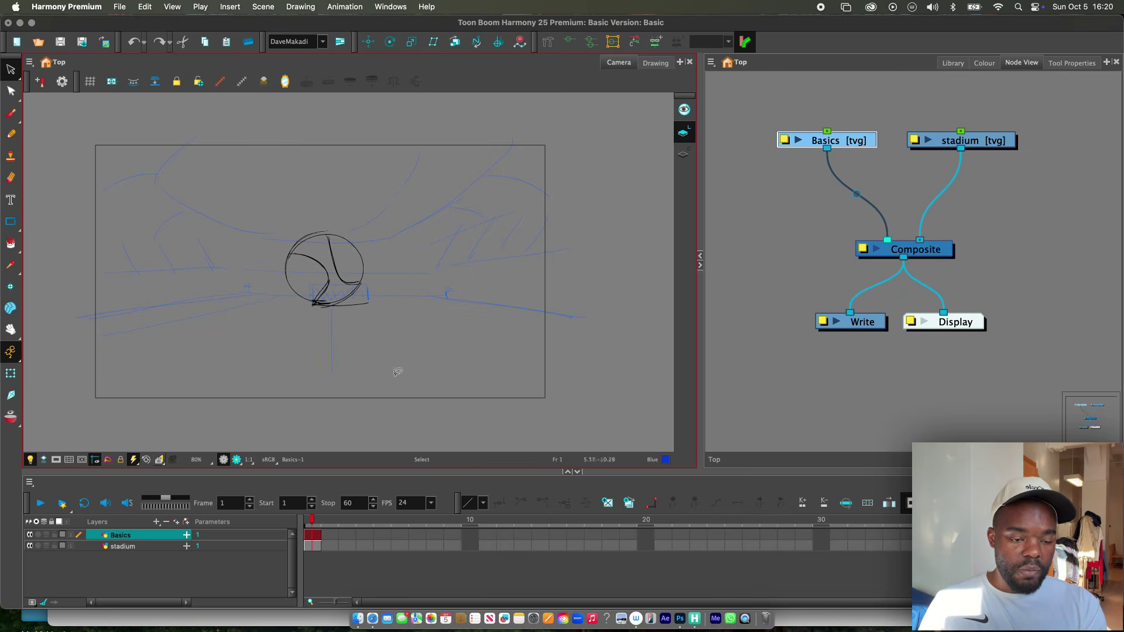
pyautogui.click(364, 336)
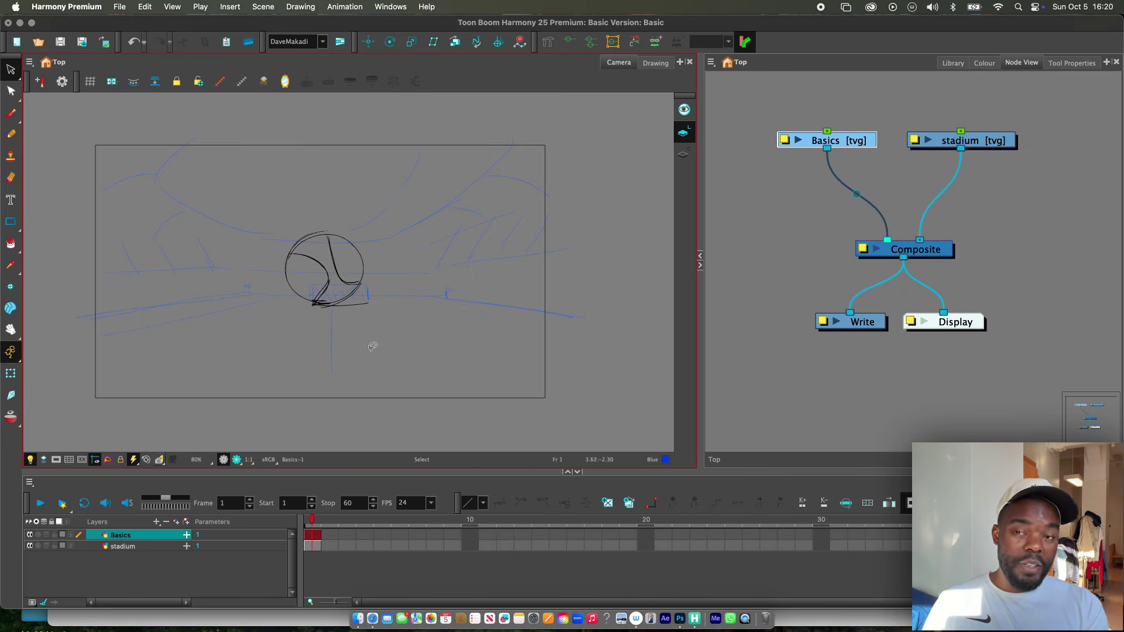
pyautogui.click(315, 546)
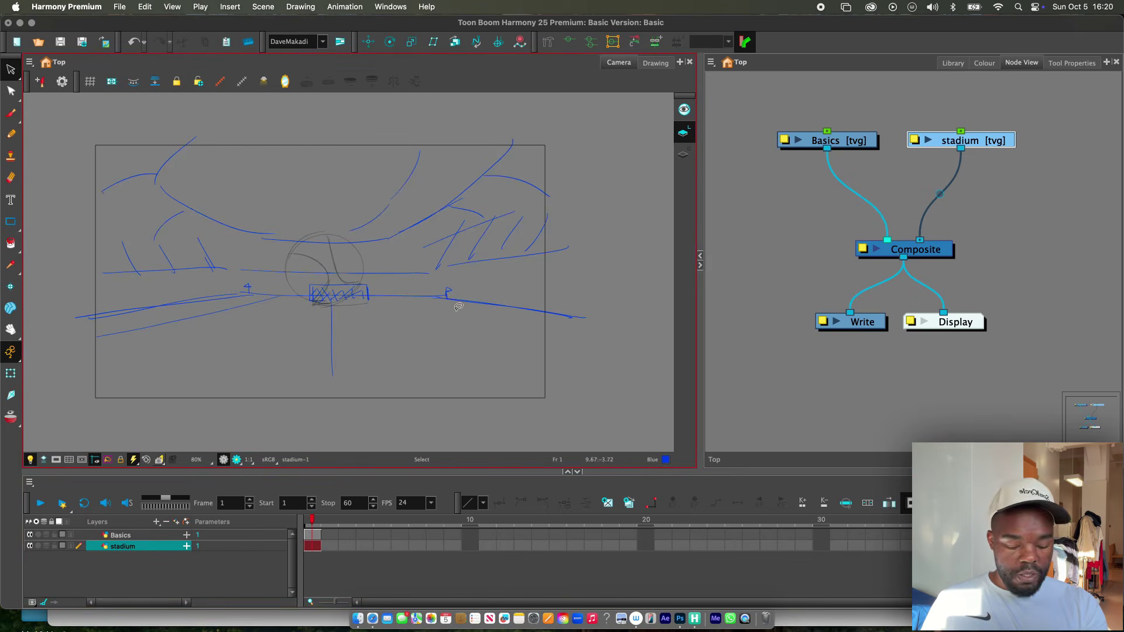
pyautogui.press('super+v')
pyautogui.click(526, 350)
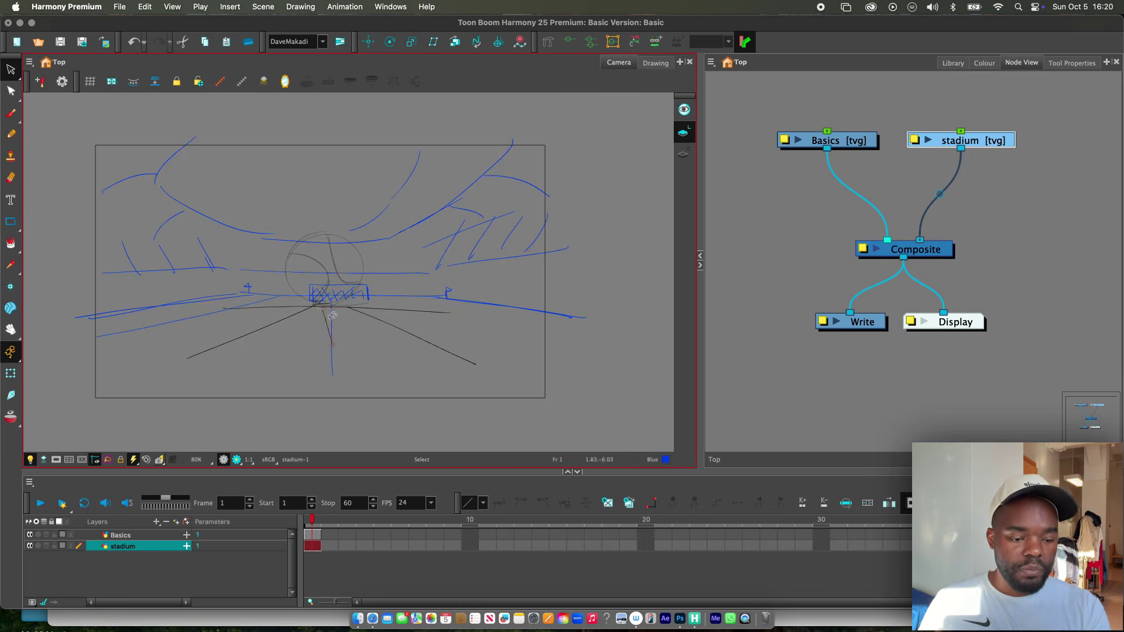
# Step: Select all the pasted ground lines in the stadium drawing and recolour them with the Blue swatch of the Basic palette
pyautogui.click(332, 315)
pyautogui.click(492, 323)
pyautogui.moveTo(477, 310); pyautogui.dragTo(300, 339)
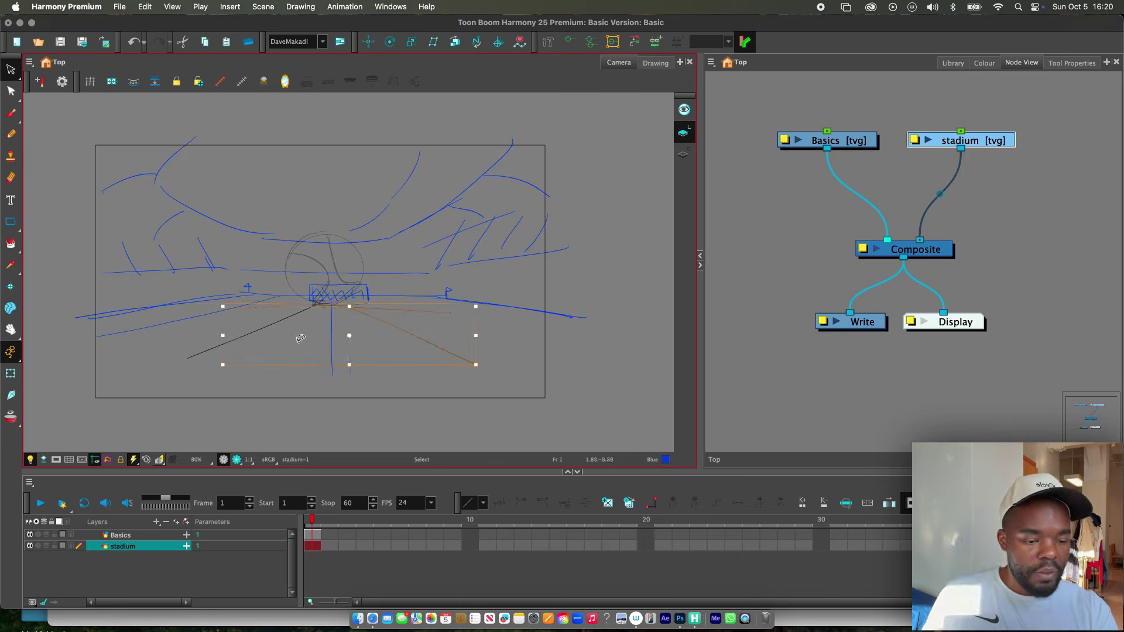
pyautogui.keyDown('shift'); pyautogui.click(295, 311); pyautogui.keyUp('shift')
pyautogui.click(985, 62)
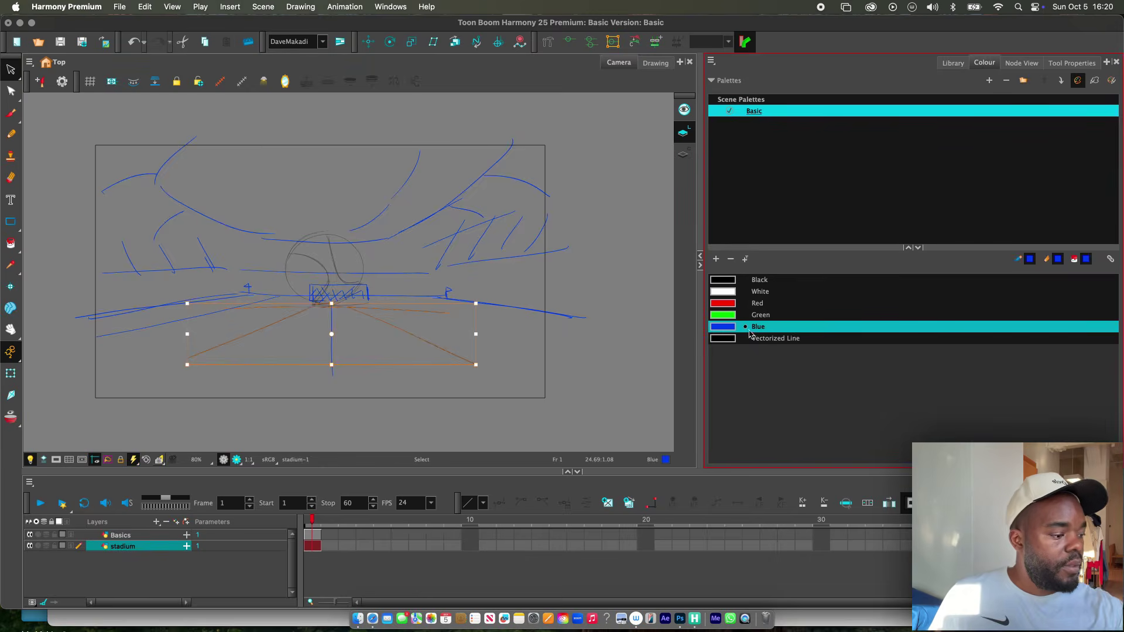
pyautogui.click(953, 63)
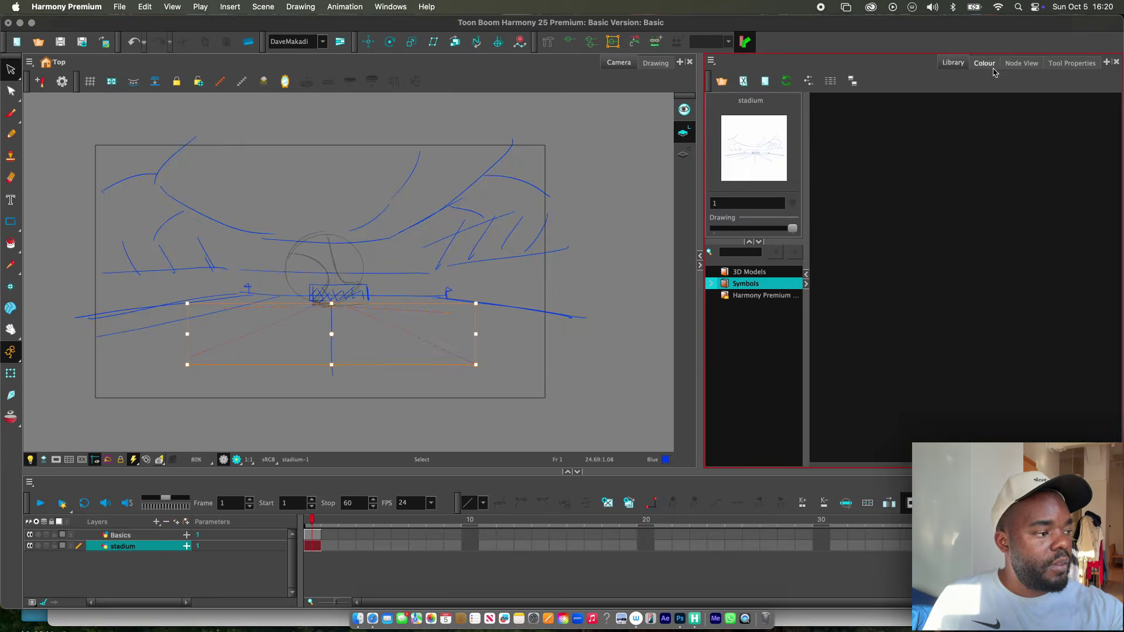
pyautogui.click(1072, 63)
pyautogui.click(1022, 64)
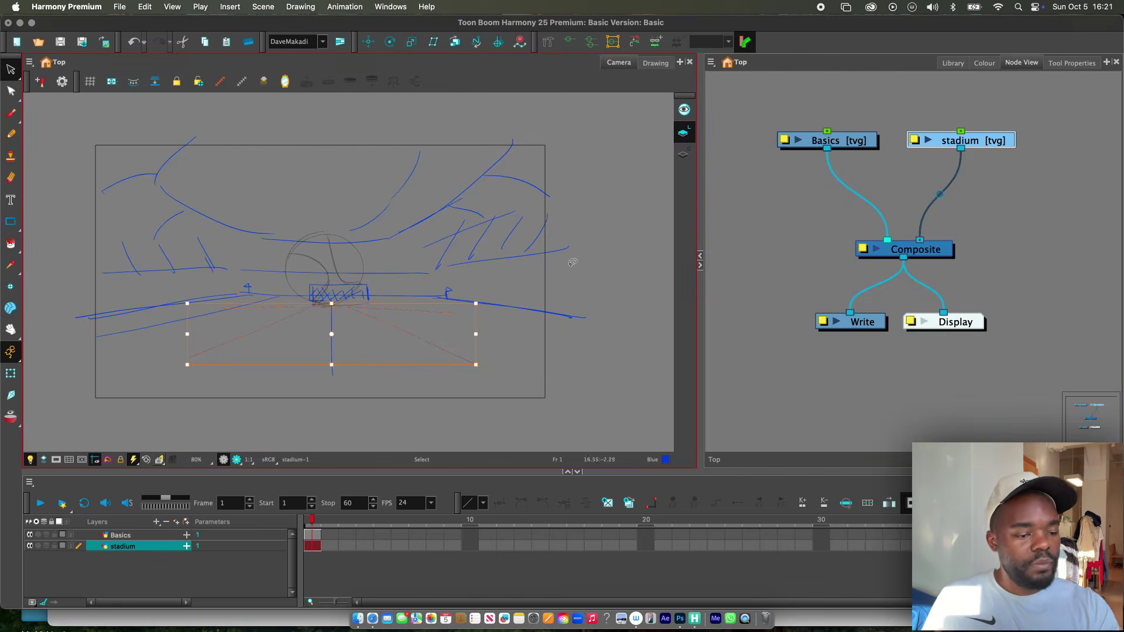
pyautogui.click(358, 296)
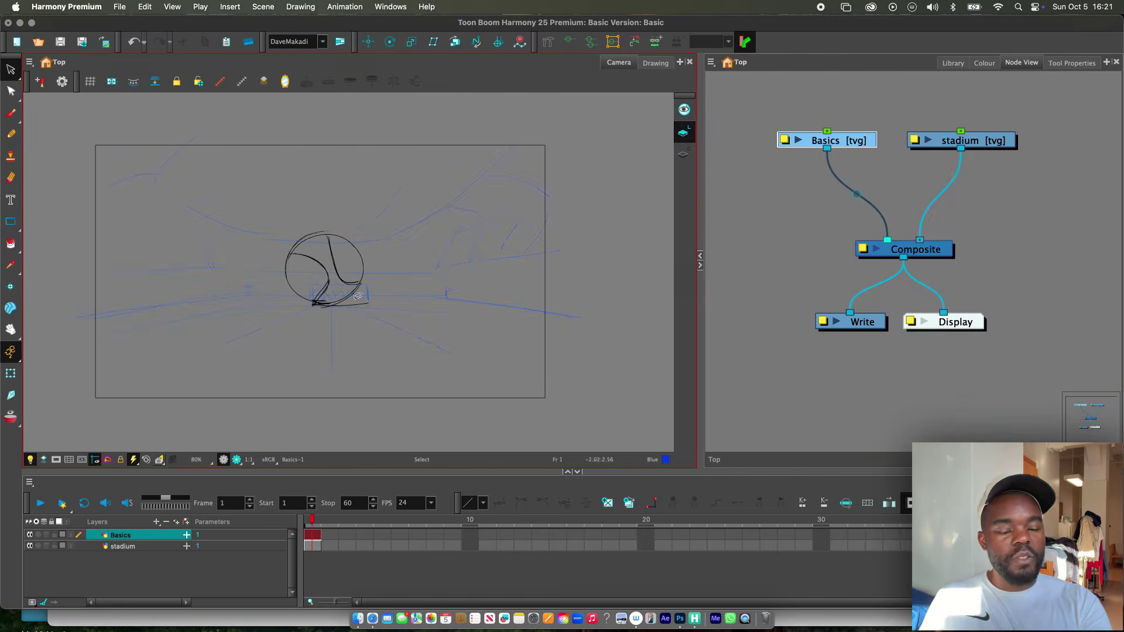
# Step: Compare the Basics layer at frame 1 with frames 58 and 2 to examine how long its drawing is exposed
pyautogui.click(333, 545)
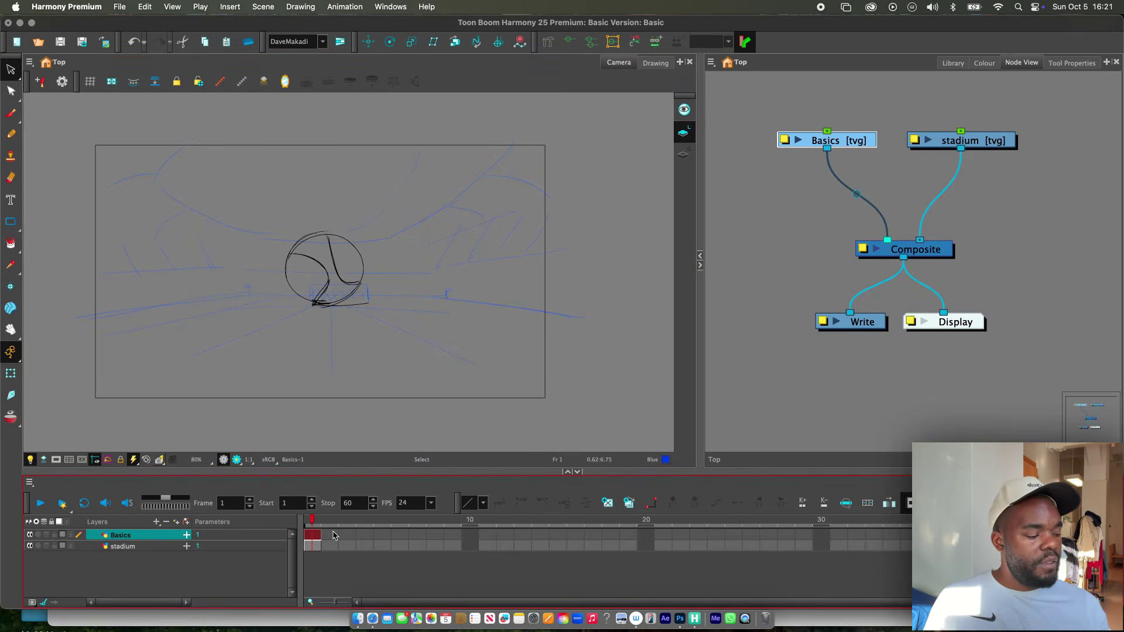
pyautogui.click(998, 535)
pyautogui.press('1')
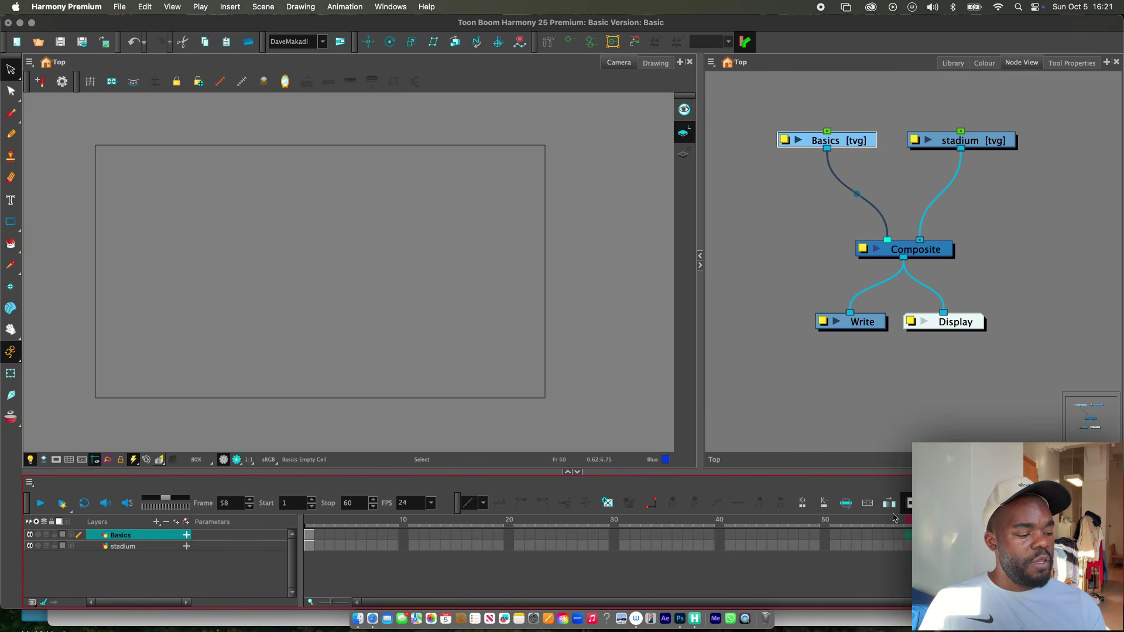
pyautogui.click(331, 535)
pyautogui.click(309, 535)
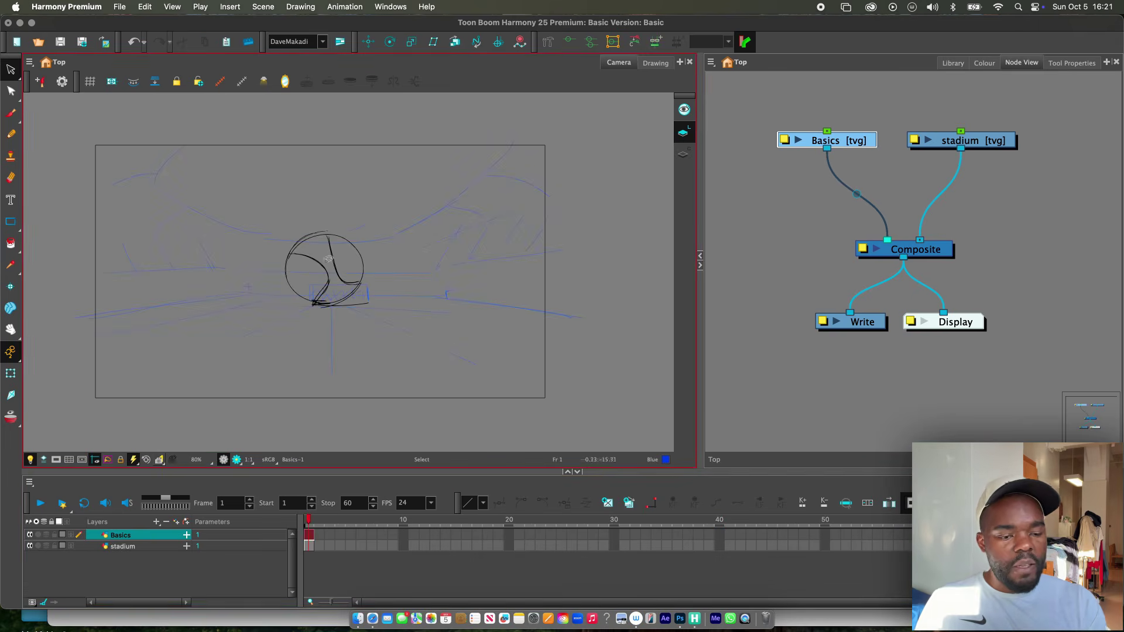
pyautogui.click(311, 524)
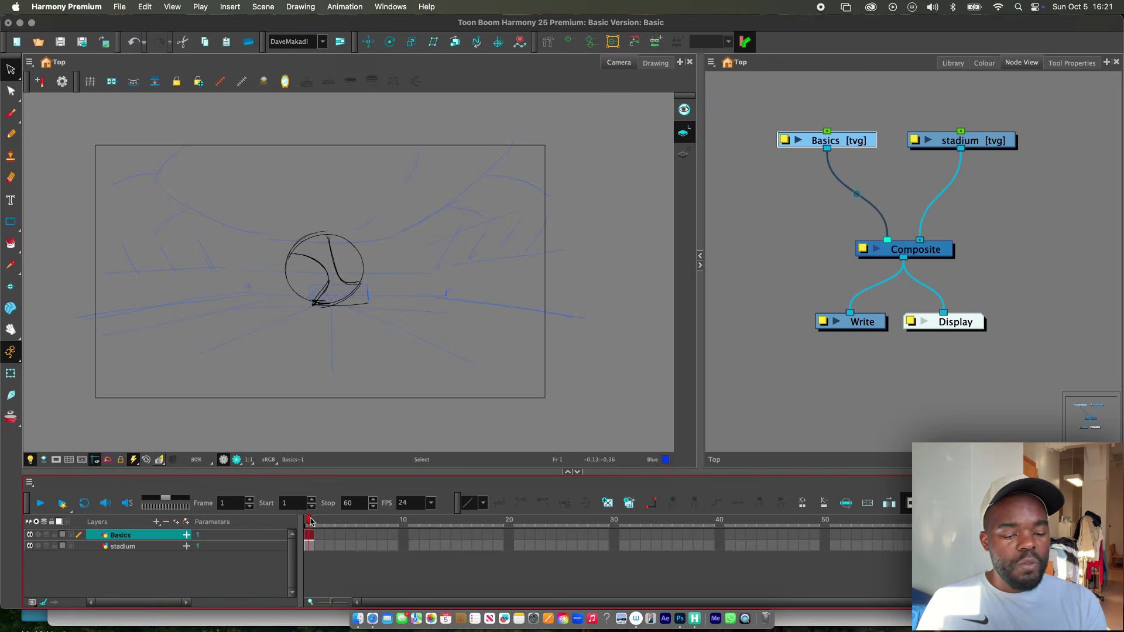
pyautogui.click(320, 523)
pyautogui.click(420, 329)
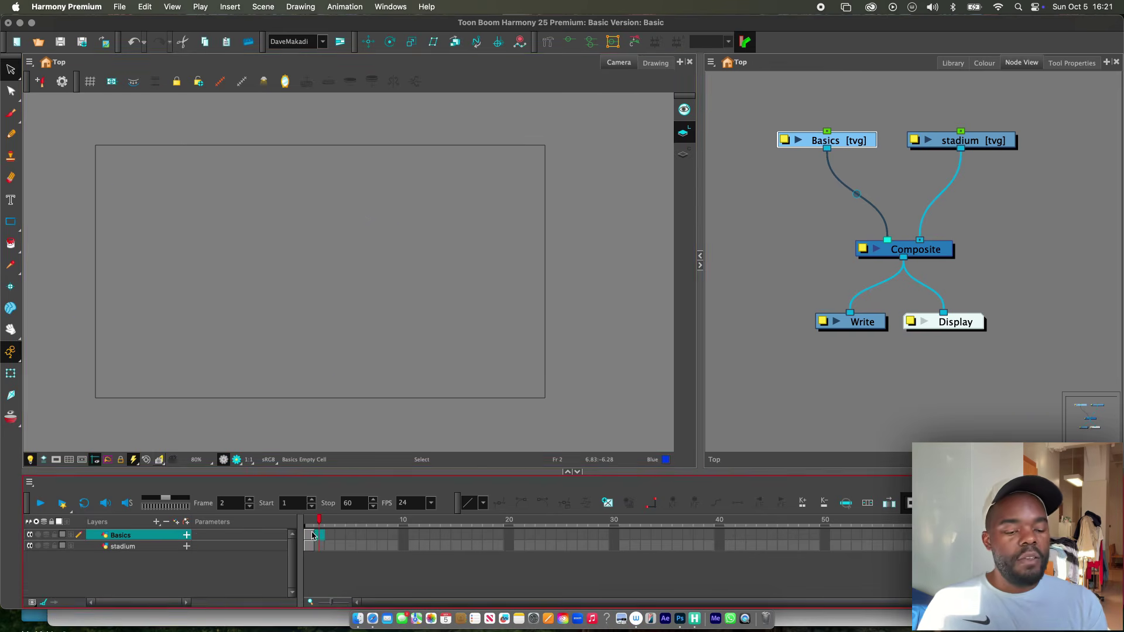
# Step: Alternate between the Basics and stadium cells at frame 1, and check the stadium layer at frame 23
pyautogui.moveTo(312, 538); pyautogui.dragTo(313, 553)
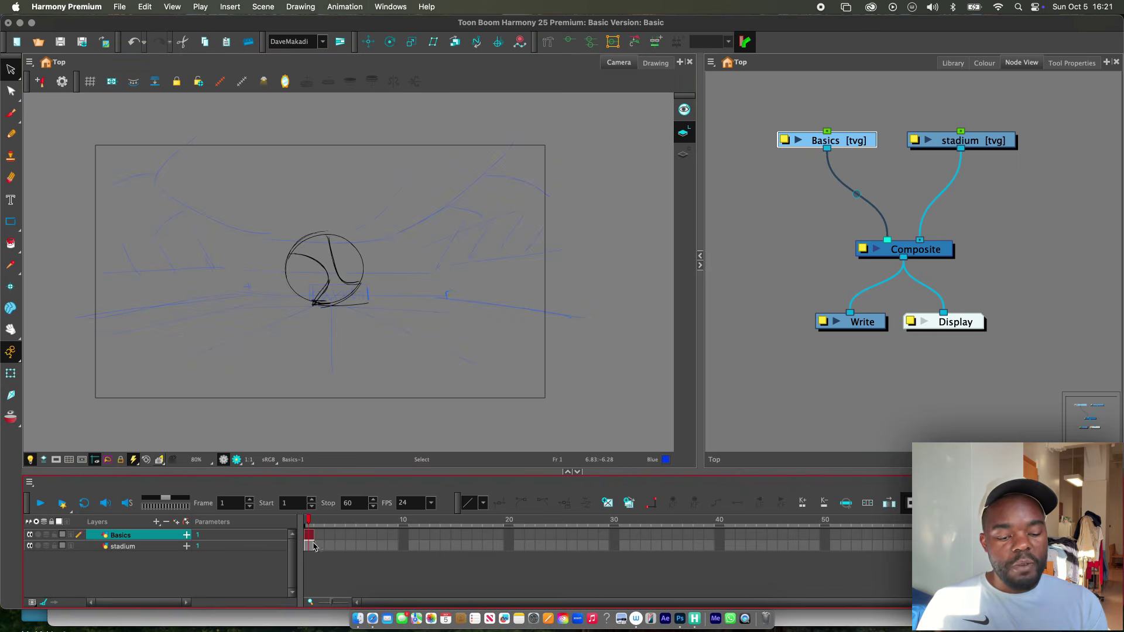
pyautogui.click(315, 546)
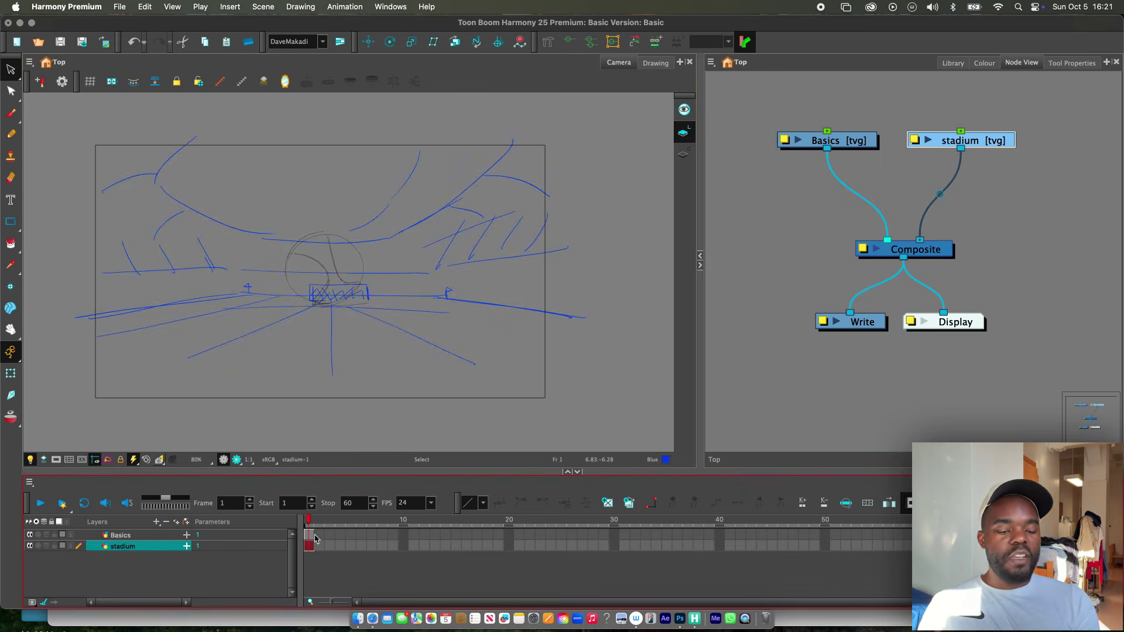
pyautogui.click(309, 535)
pyautogui.moveTo(321, 520)
pyautogui.mouseDown()
pyautogui.moveTo(902, 526)
pyautogui.moveTo(309, 538)
pyautogui.mouseUp()
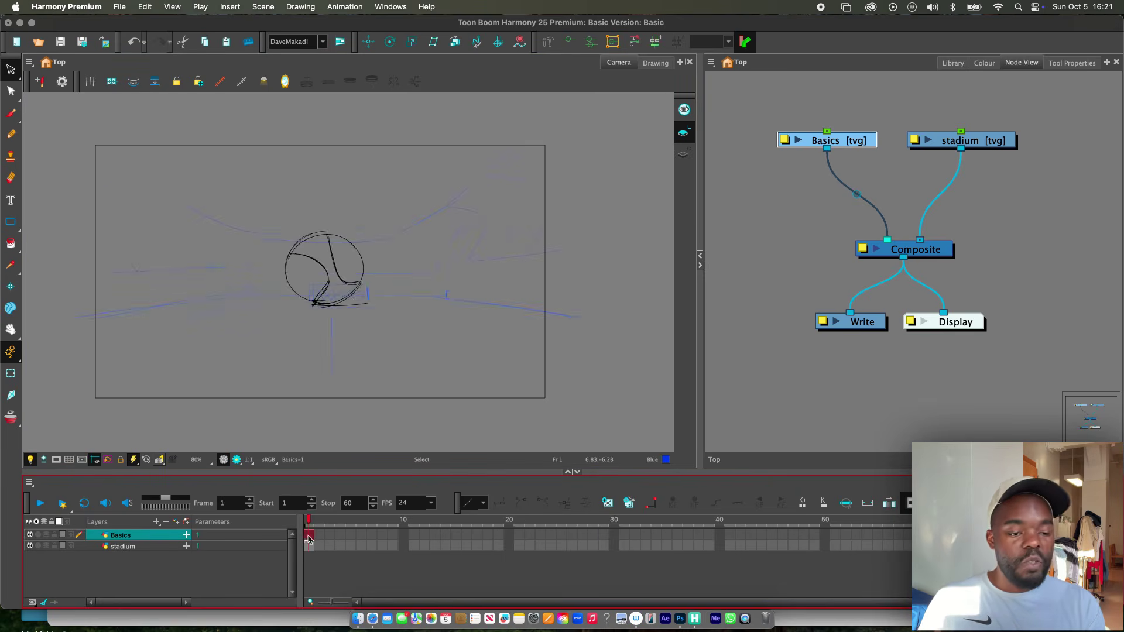
pyautogui.press('Return')
pyautogui.click(309, 535)
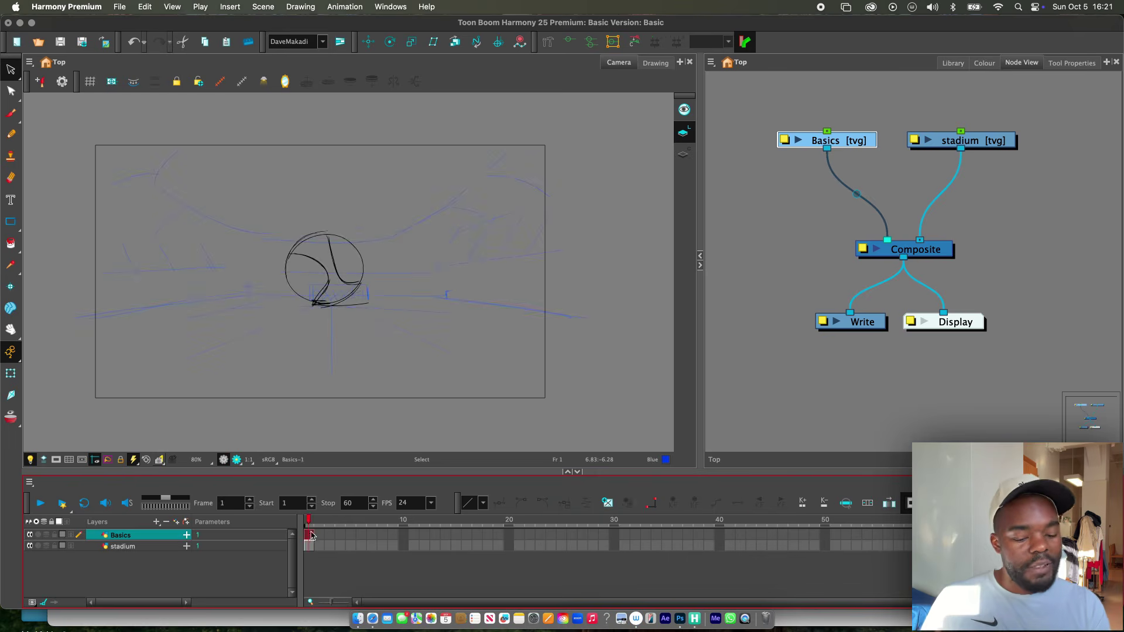
pyautogui.click(309, 546)
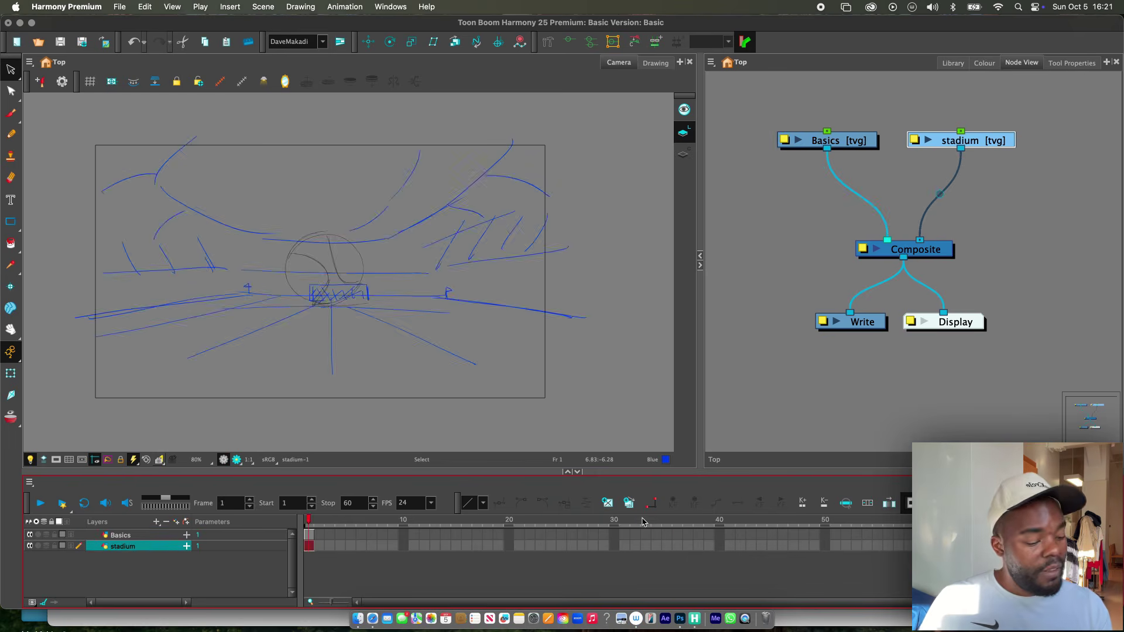
pyautogui.moveTo(653, 524); pyautogui.dragTo(538, 532)
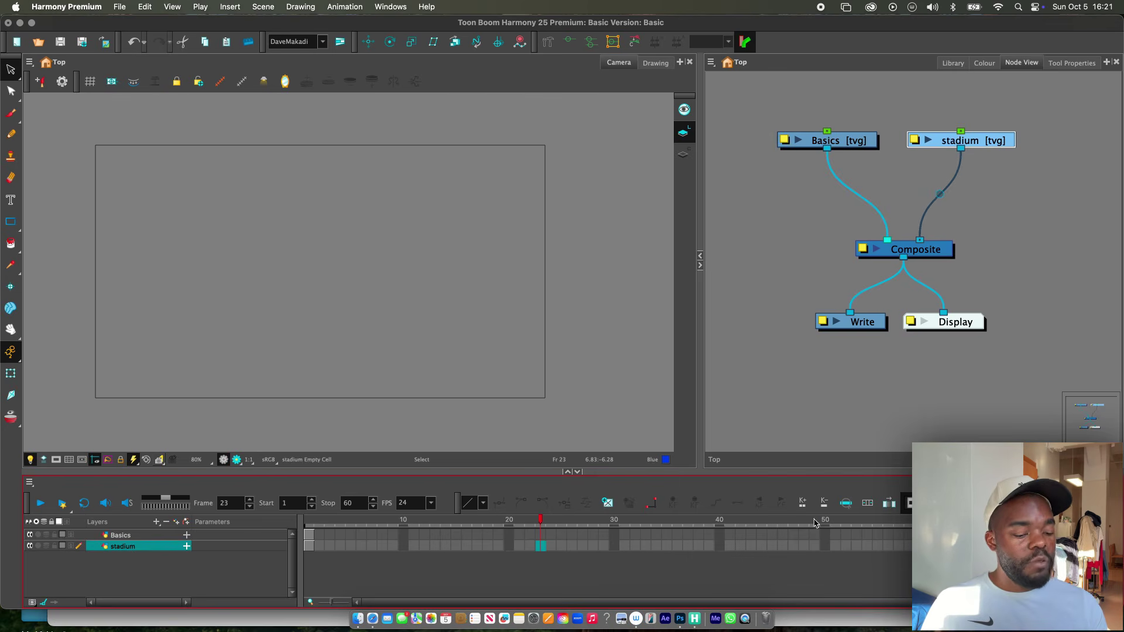
# Step: Extend the Basics drawing's exposure to frame 50 and scrub back to frame 38 to check it
pyautogui.click(827, 535)
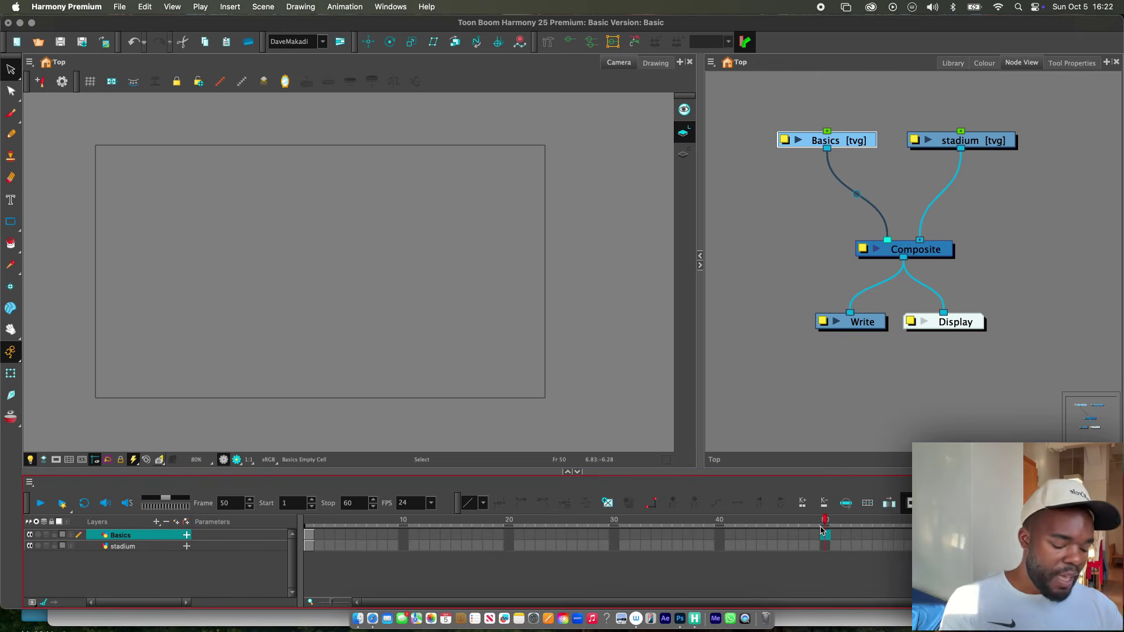
pyautogui.click(853, 409)
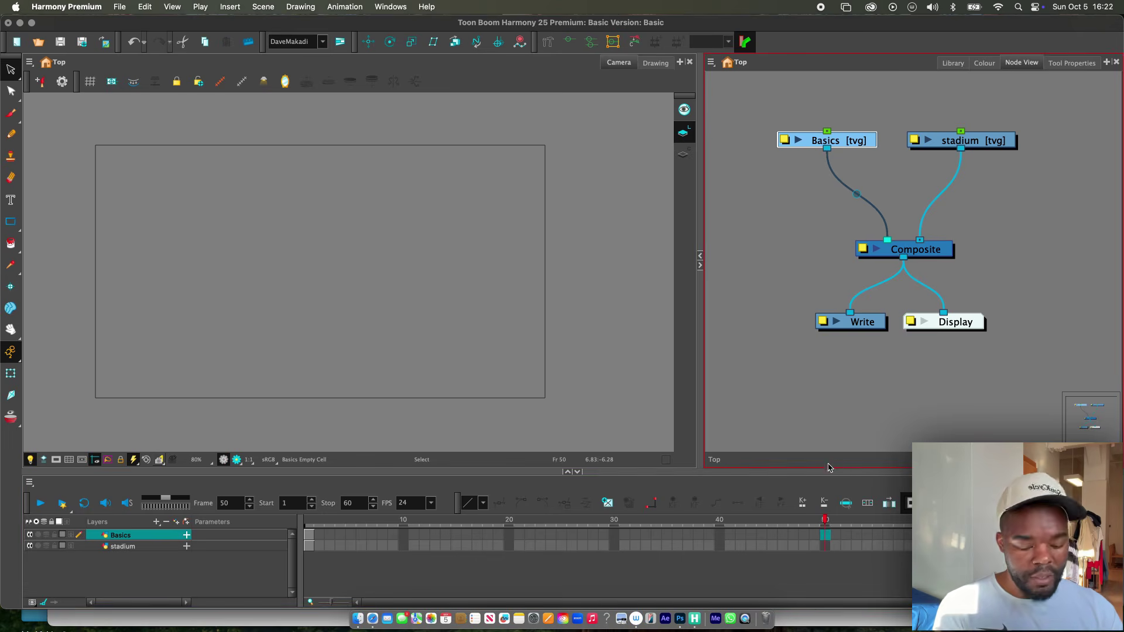
pyautogui.click(844, 534)
pyautogui.hotkey('ctrl', 'v')
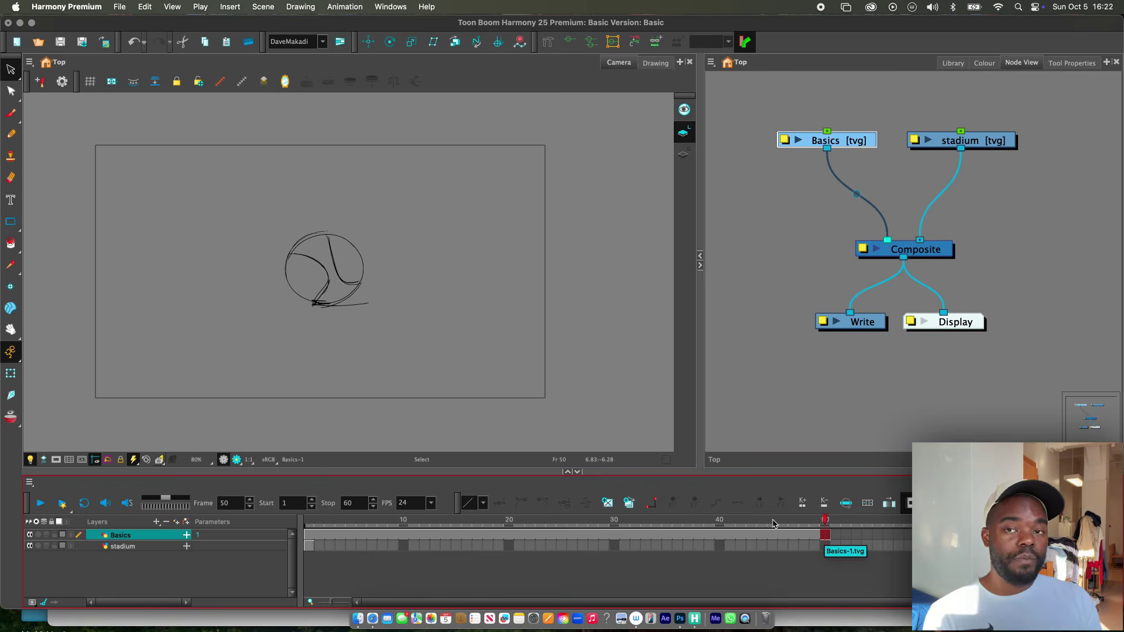
pyautogui.moveTo(827, 525)
pyautogui.mouseDown()
pyautogui.moveTo(306, 530)
pyautogui.moveTo(826, 531)
pyautogui.moveTo(739, 521)
pyautogui.moveTo(431, 528)
pyautogui.moveTo(931, 539)
pyautogui.moveTo(699, 534)
pyautogui.mouseUp()
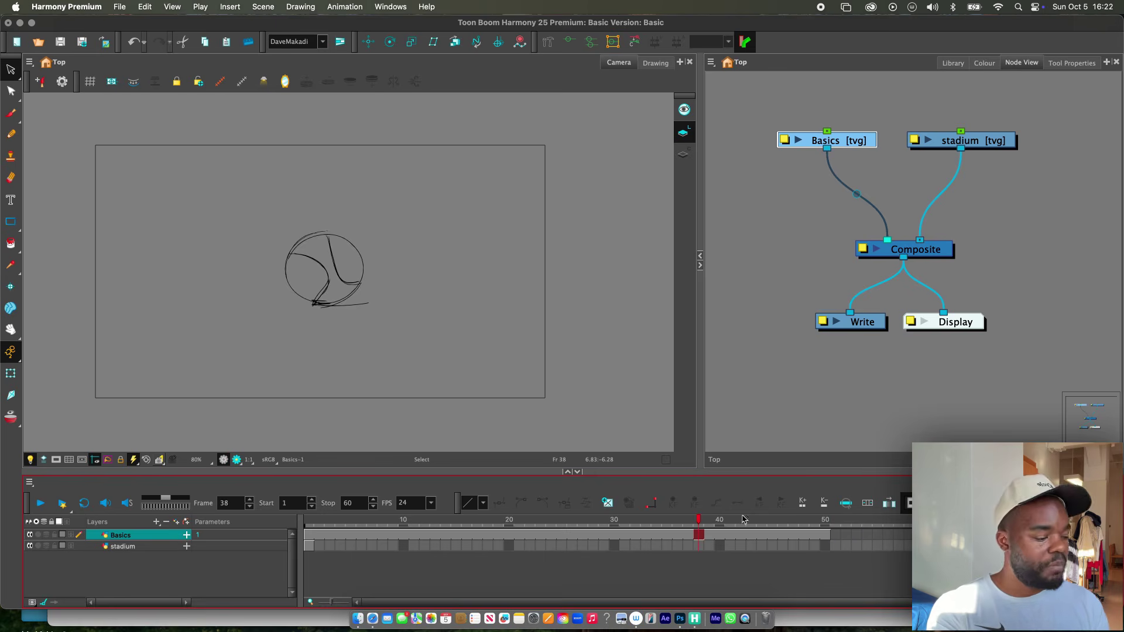
# Step: Compare the Basics layer at frames 50 and 60 and examine the cells beyond its drawing's exposure
pyautogui.click(828, 536)
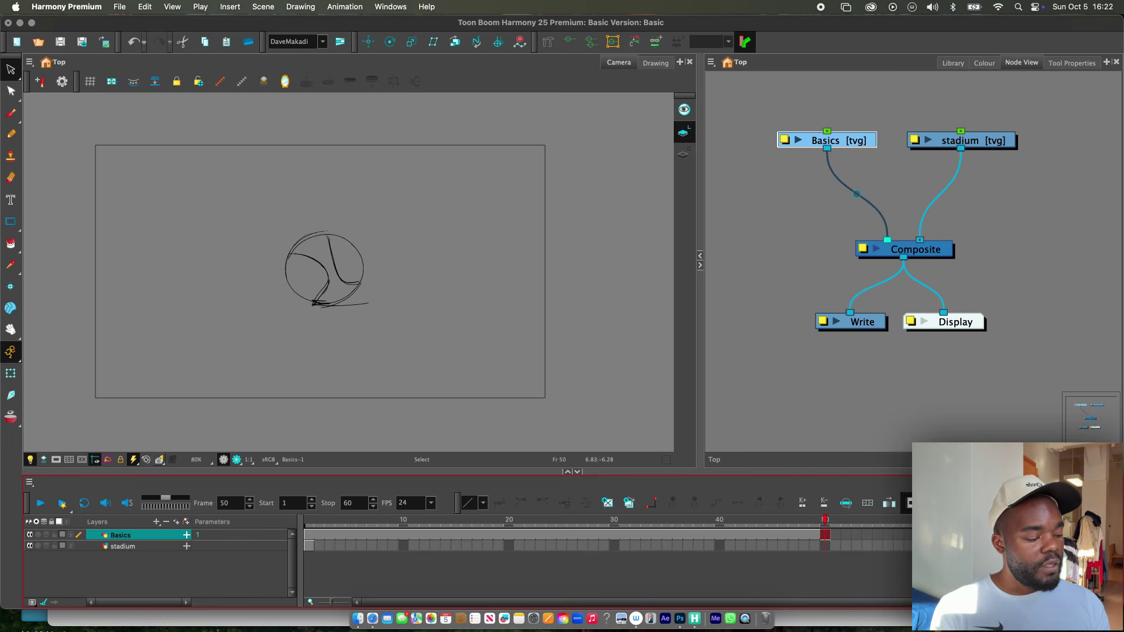
pyautogui.click(930, 536)
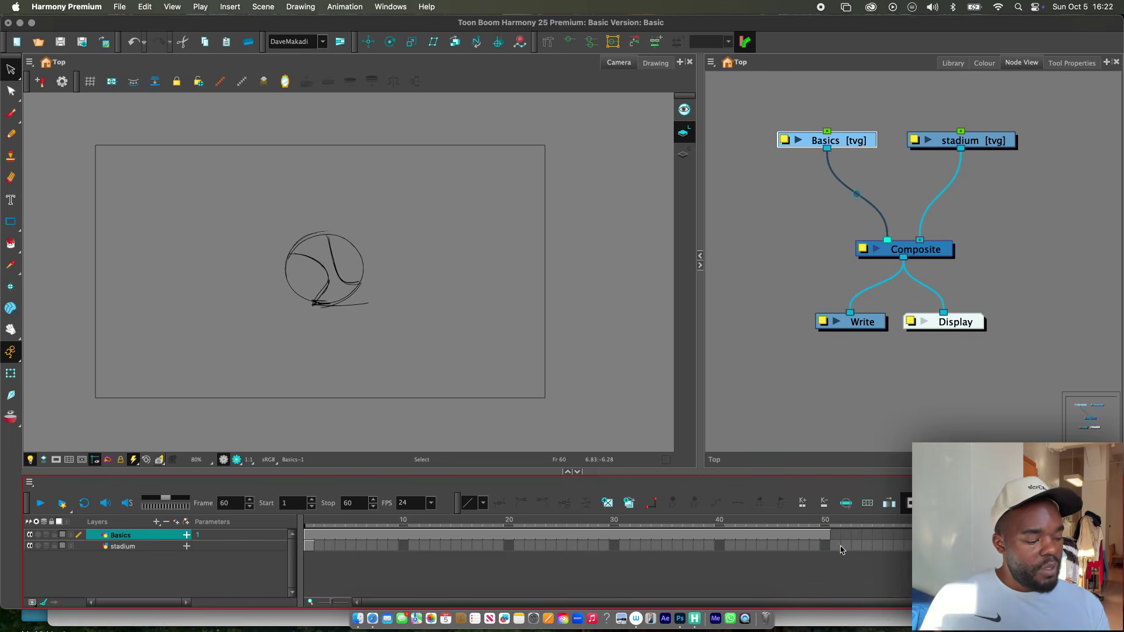
pyautogui.click(824, 539)
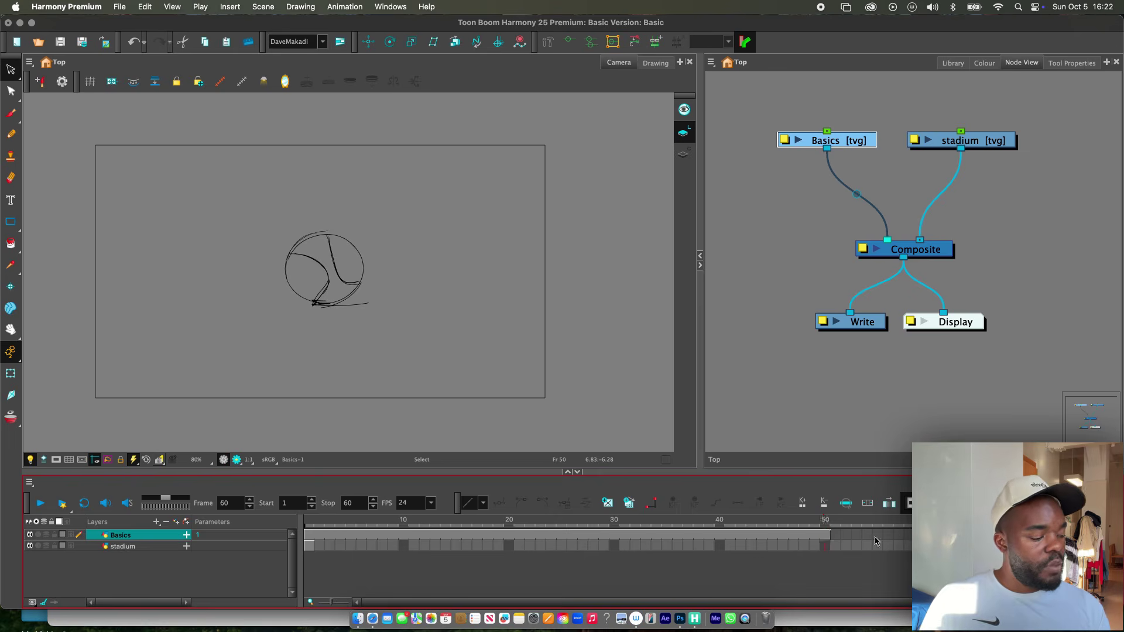
pyautogui.click(930, 536)
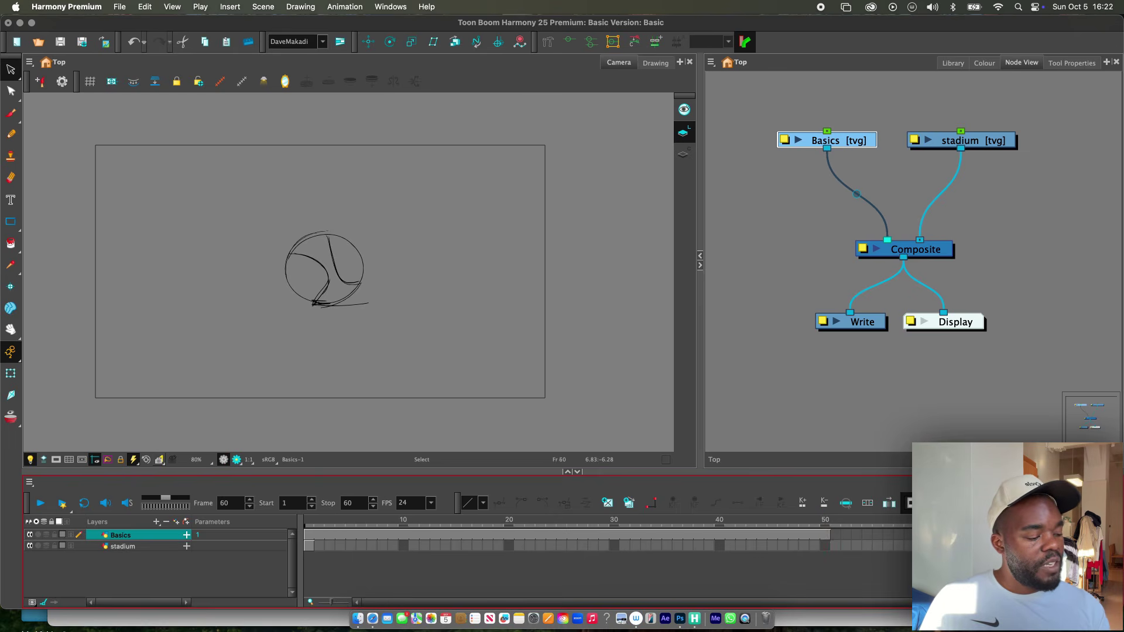
pyautogui.click(825, 536)
pyautogui.moveTo(836, 536); pyautogui.dragTo(913, 535)
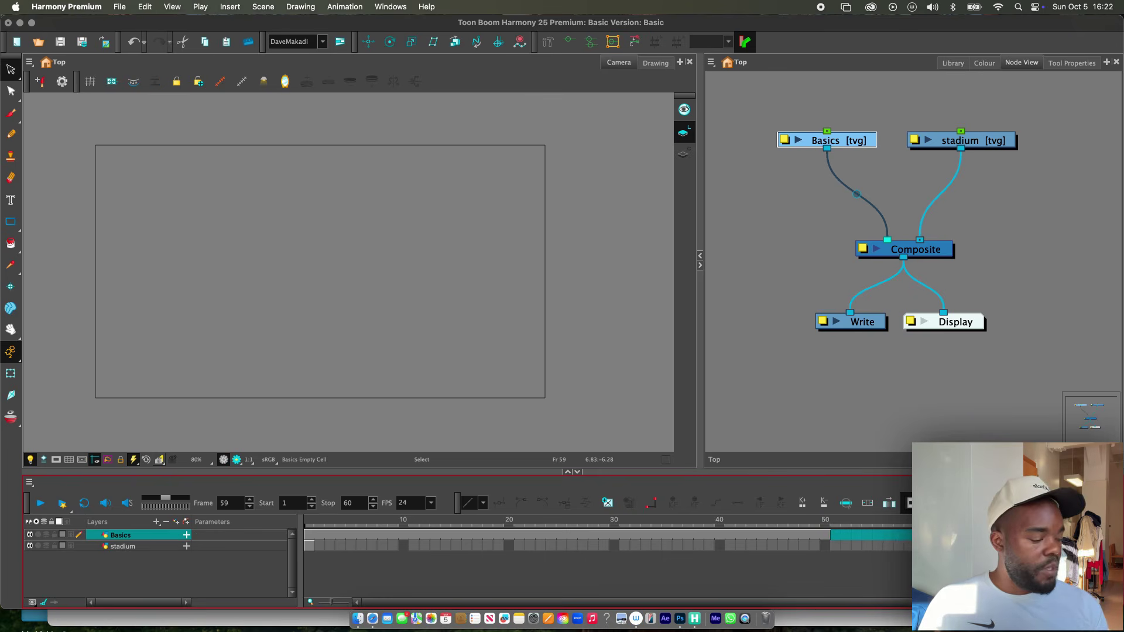
pyautogui.press('super+z')
pyautogui.press('super+z')
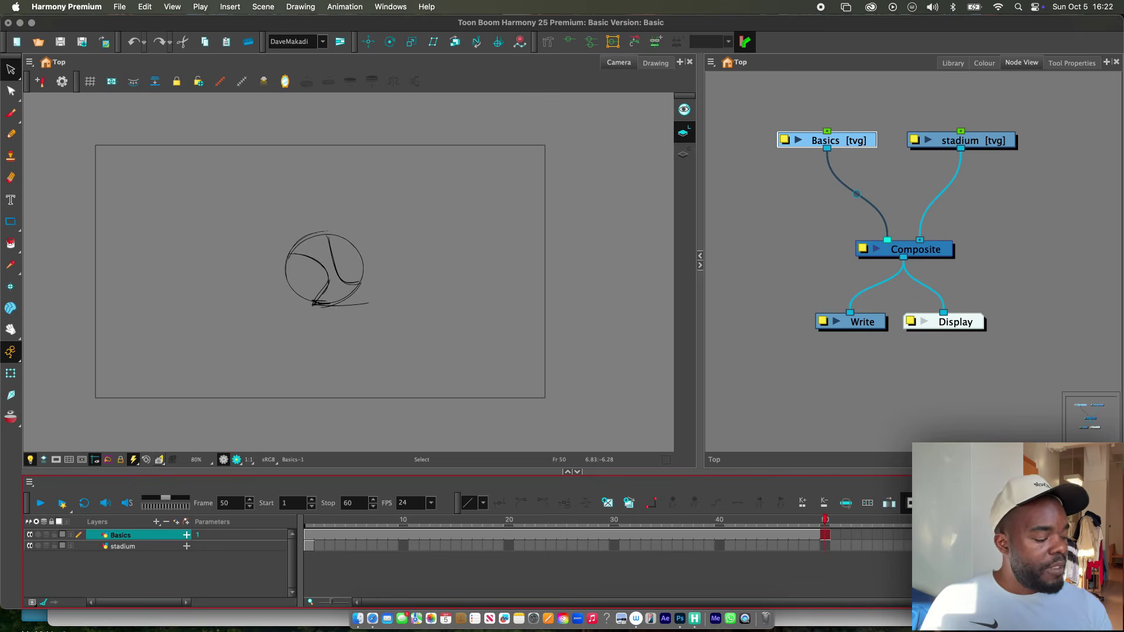
# Step: Extend the Basics drawing's exposure to frame 60 and scrub back to frame 26 to check it
pyautogui.click(931, 535)
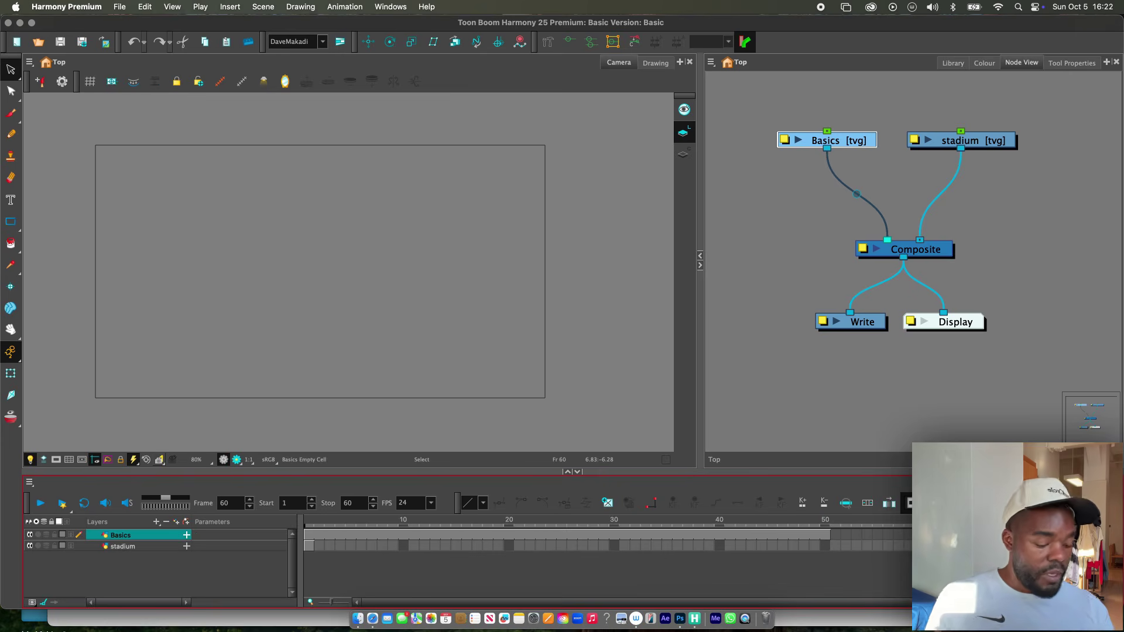
pyautogui.press('F5')
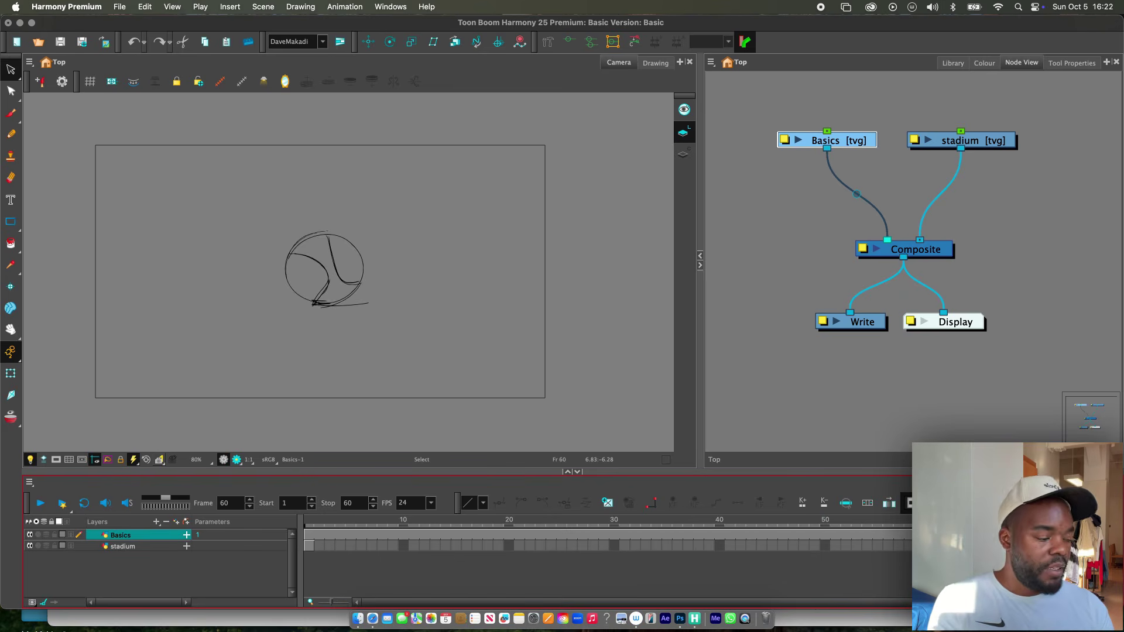
pyautogui.click(761, 522)
pyautogui.moveTo(761, 522); pyautogui.dragTo(572, 524)
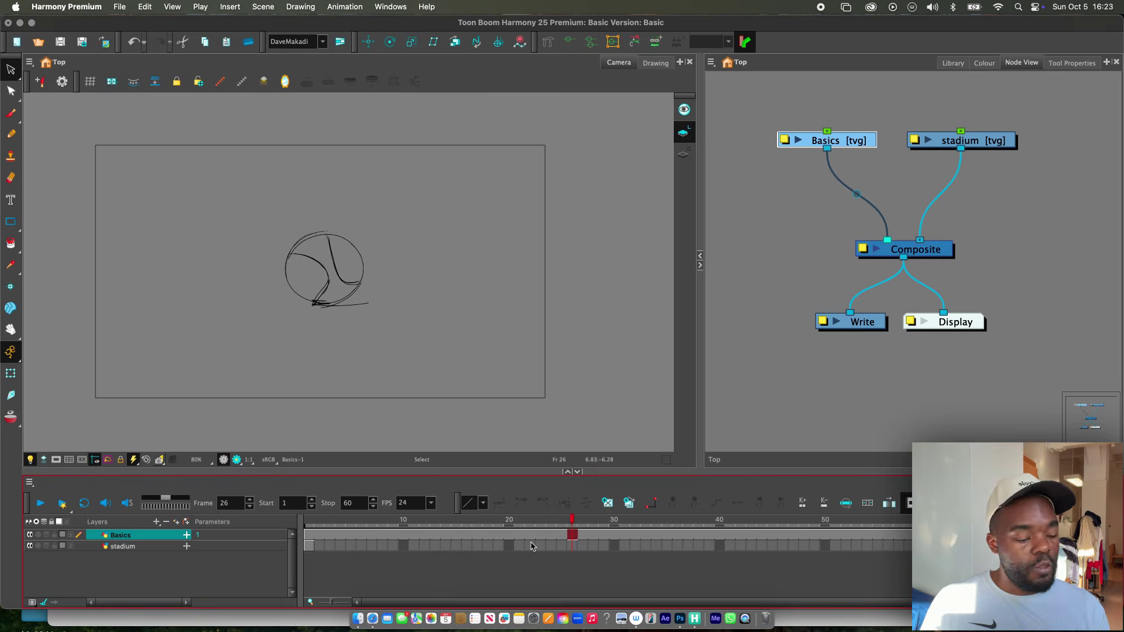
# Step: Extend the stadium drawing's exposure to frame 60 and scrub to frame 36 to check it
pyautogui.click(926, 546)
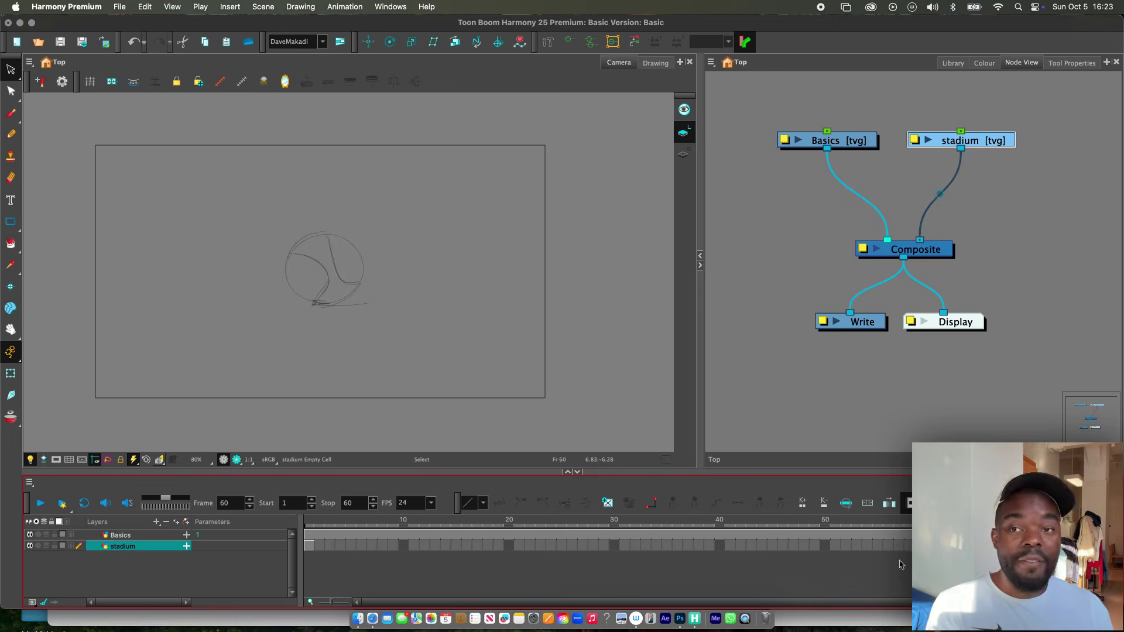
pyautogui.press('cmd+v')
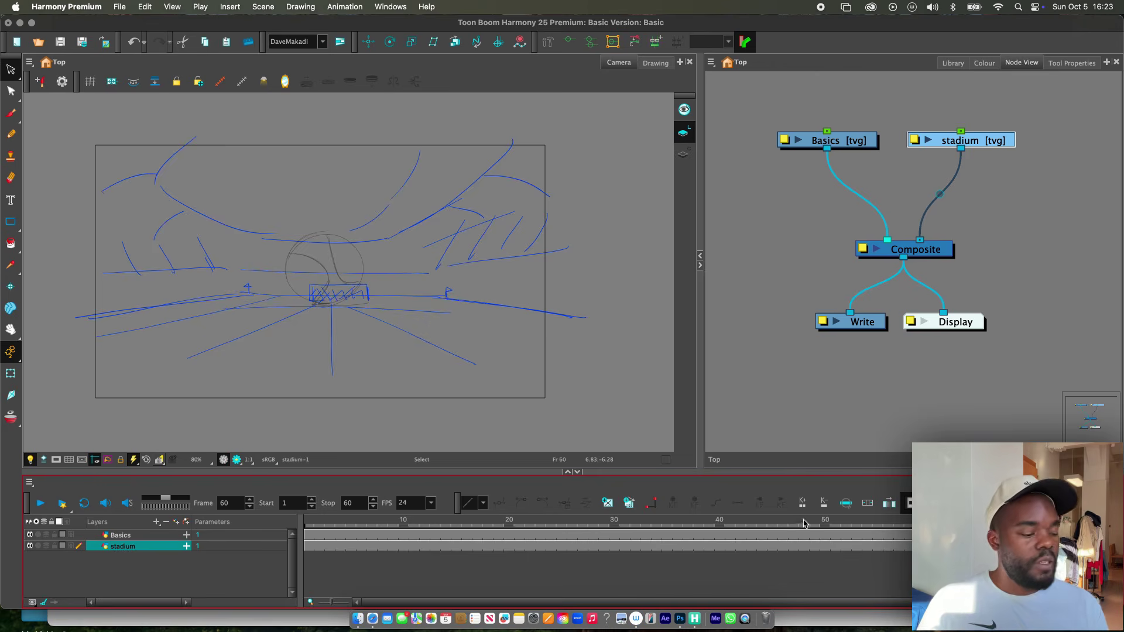
pyautogui.click(311, 546)
pyautogui.moveTo(318, 548); pyautogui.dragTo(678, 547)
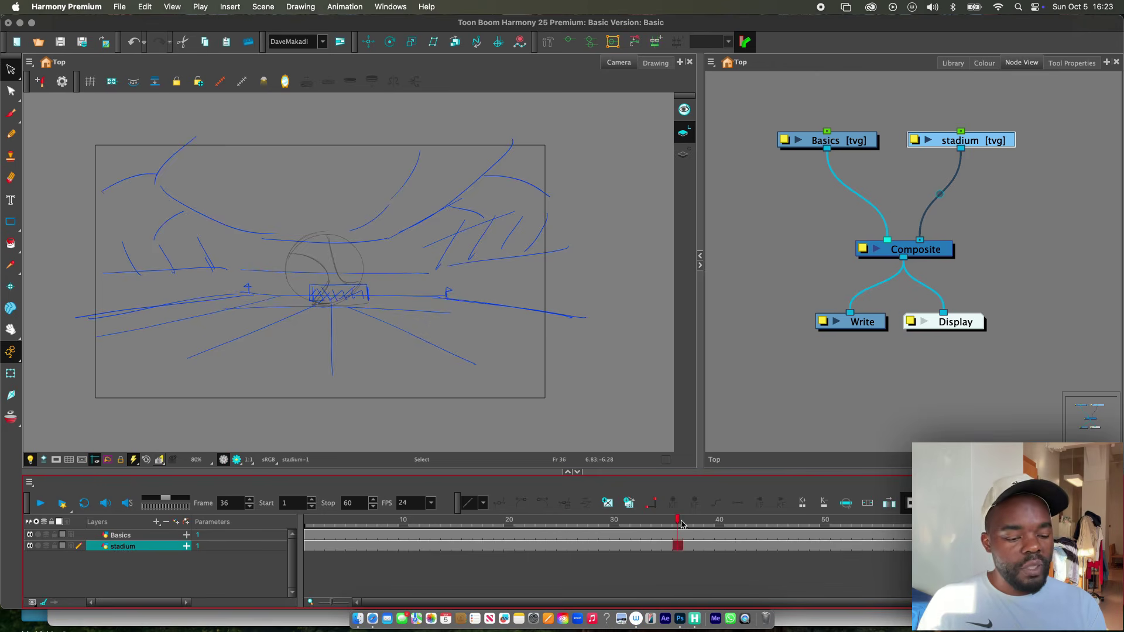
# Step: Compare the Basics and stadium cells around frame 26, scrub from frame 1 to frame 30, and return to frame 1
pyautogui.press('2')
pyautogui.press('1')
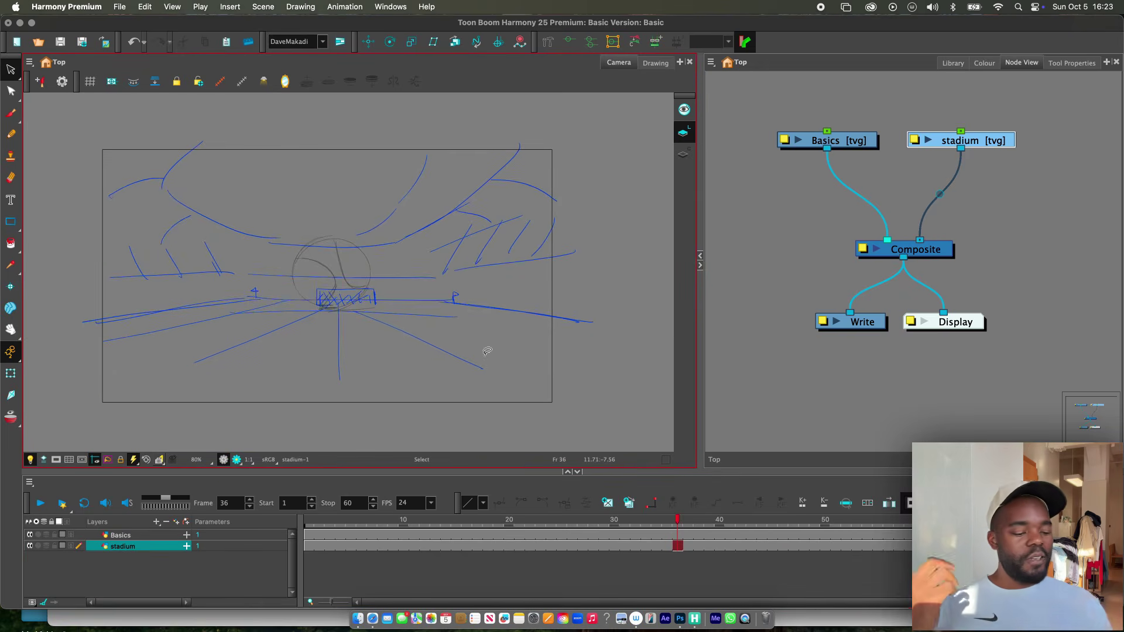
pyautogui.moveTo(679, 521); pyautogui.dragTo(562, 521)
pyautogui.click(564, 535)
pyautogui.click(565, 544)
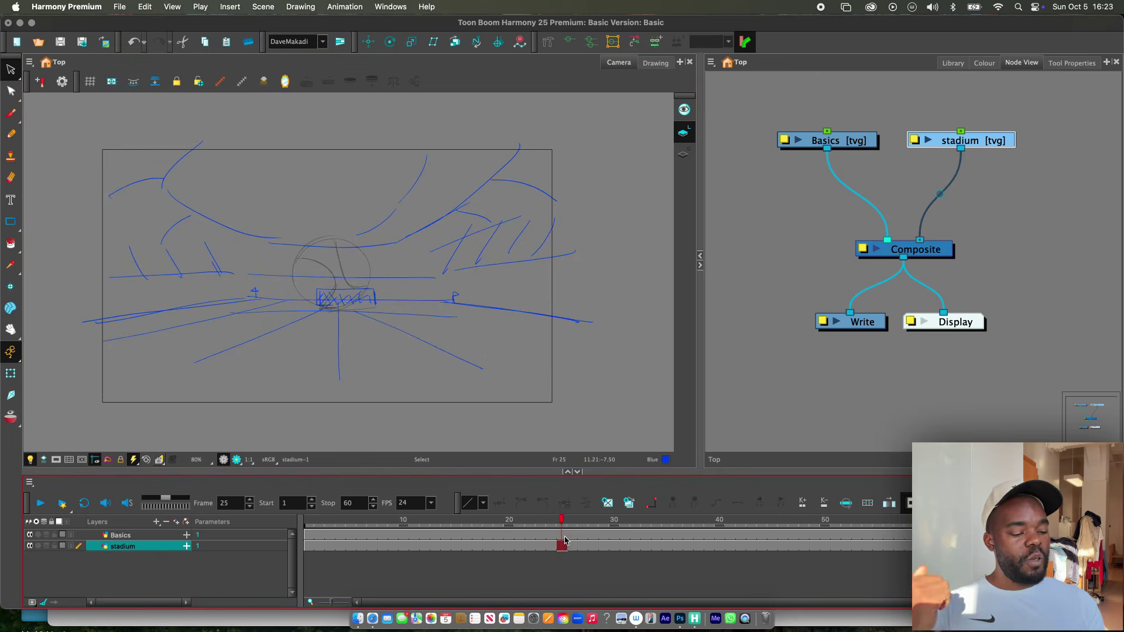
pyautogui.click(572, 545)
pyautogui.click(572, 535)
pyautogui.click(572, 545)
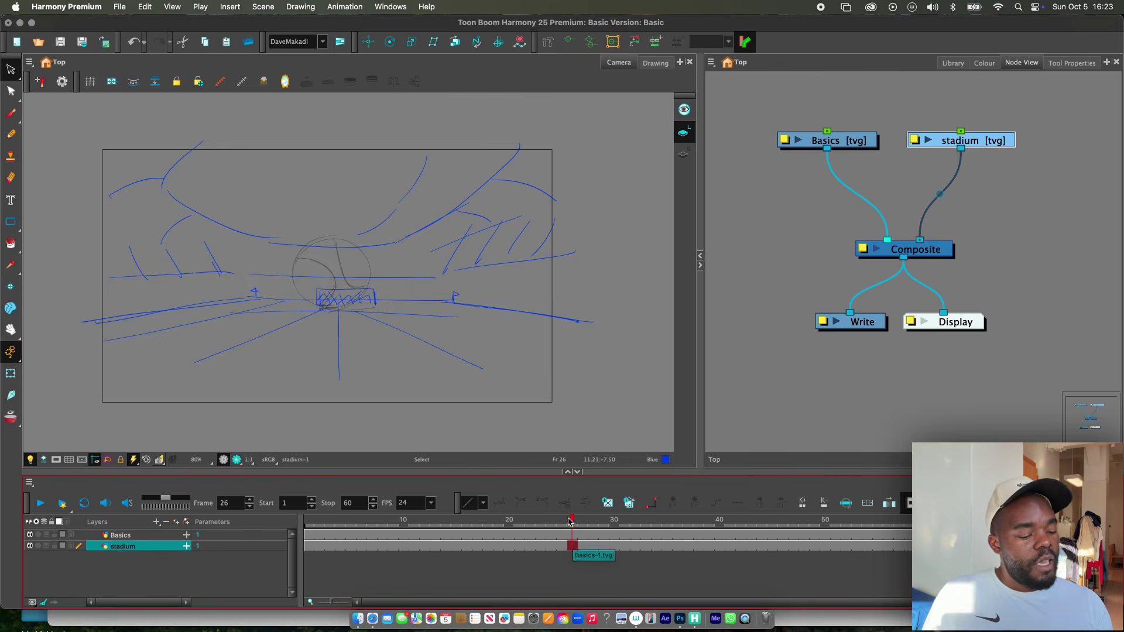
pyautogui.click(308, 545)
pyautogui.moveTo(364, 523); pyautogui.dragTo(611, 536)
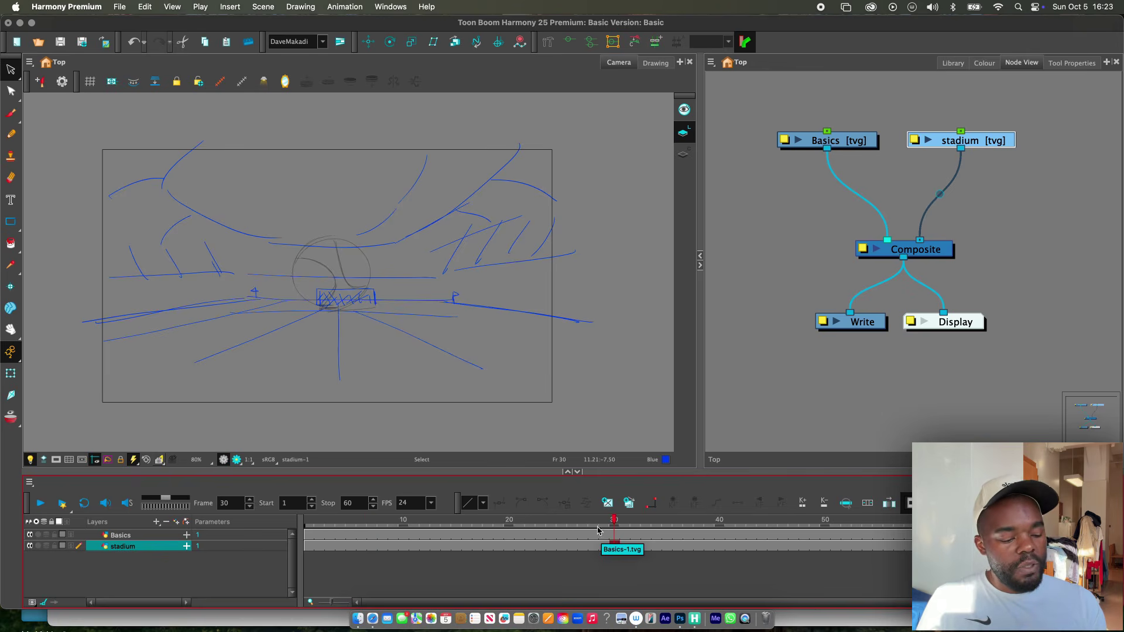
pyautogui.click(359, 527)
pyautogui.click(309, 530)
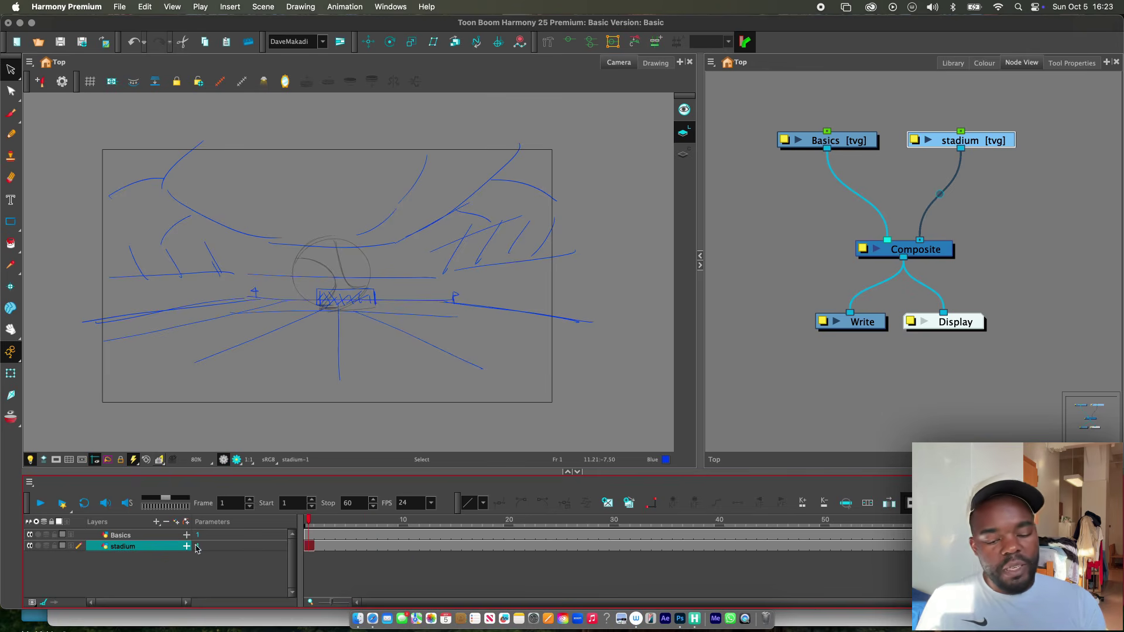
# Step: Set the stadium layer's timeline colour to a bright yellow
pyautogui.click(63, 546)
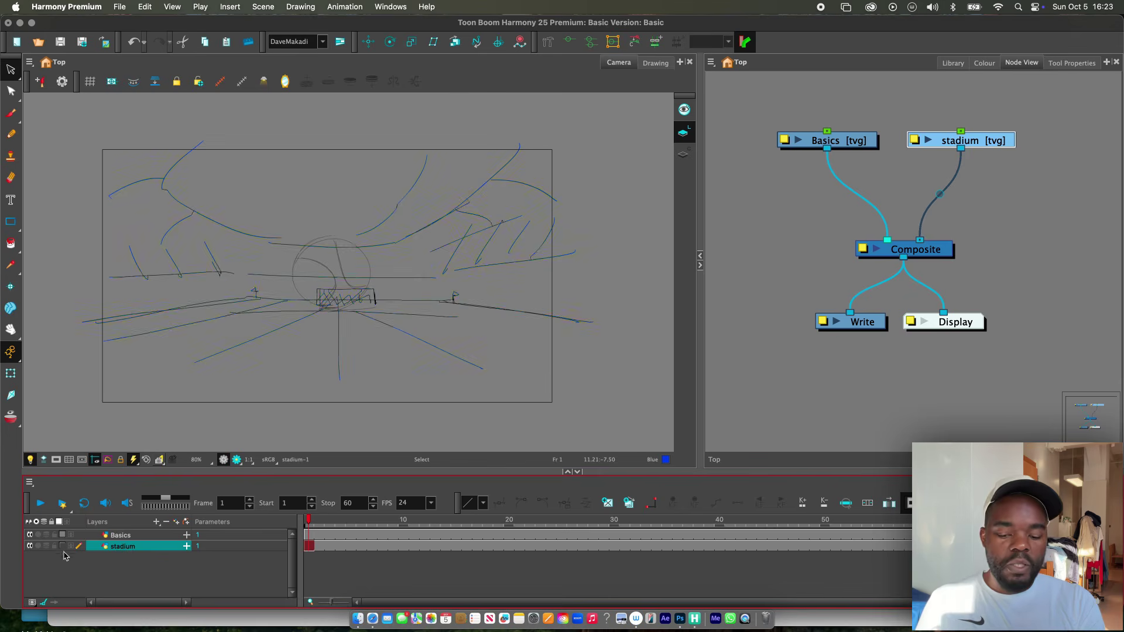
pyautogui.click(63, 546)
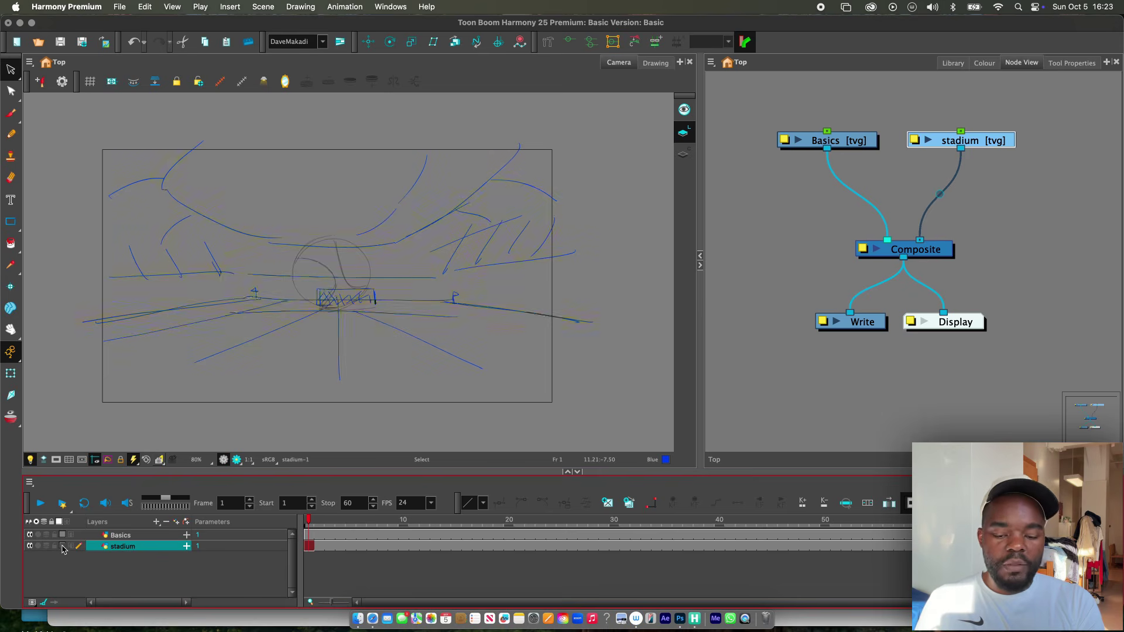
pyautogui.click(63, 548)
pyautogui.click(581, 169)
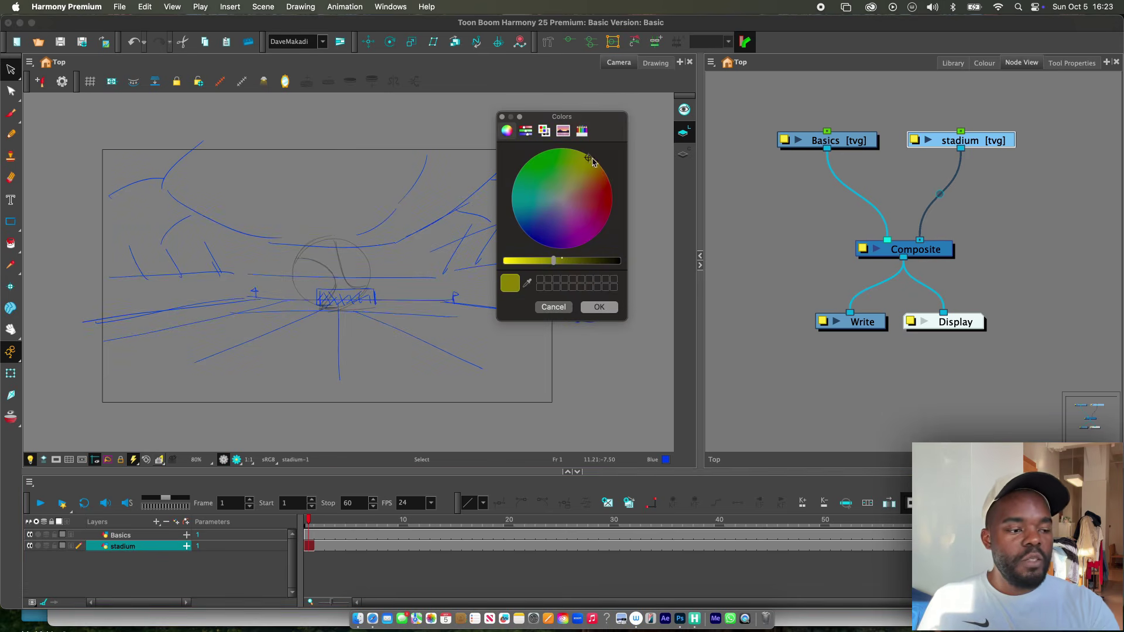
pyautogui.moveTo(542, 267); pyautogui.dragTo(516, 263)
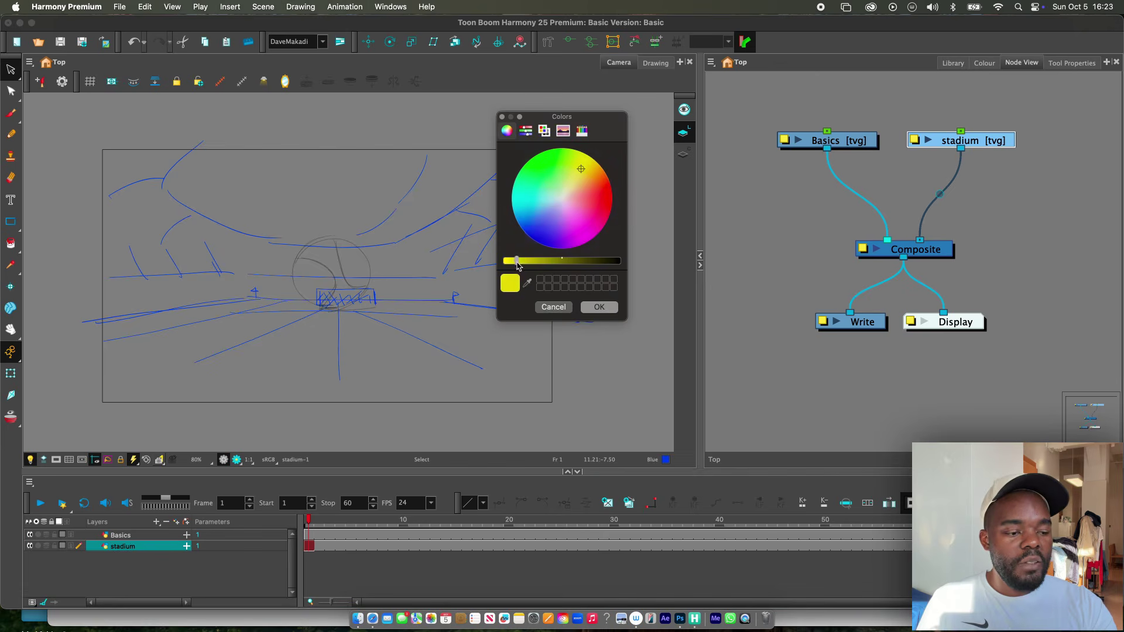
pyautogui.click(599, 307)
pyautogui.click(343, 564)
# Step: Scrub the colour-coded timeline, compare the Basics and stadium layers around frame 16, and inspect the drawing at frame 1
pyautogui.moveTo(344, 519); pyautogui.dragTo(456, 530)
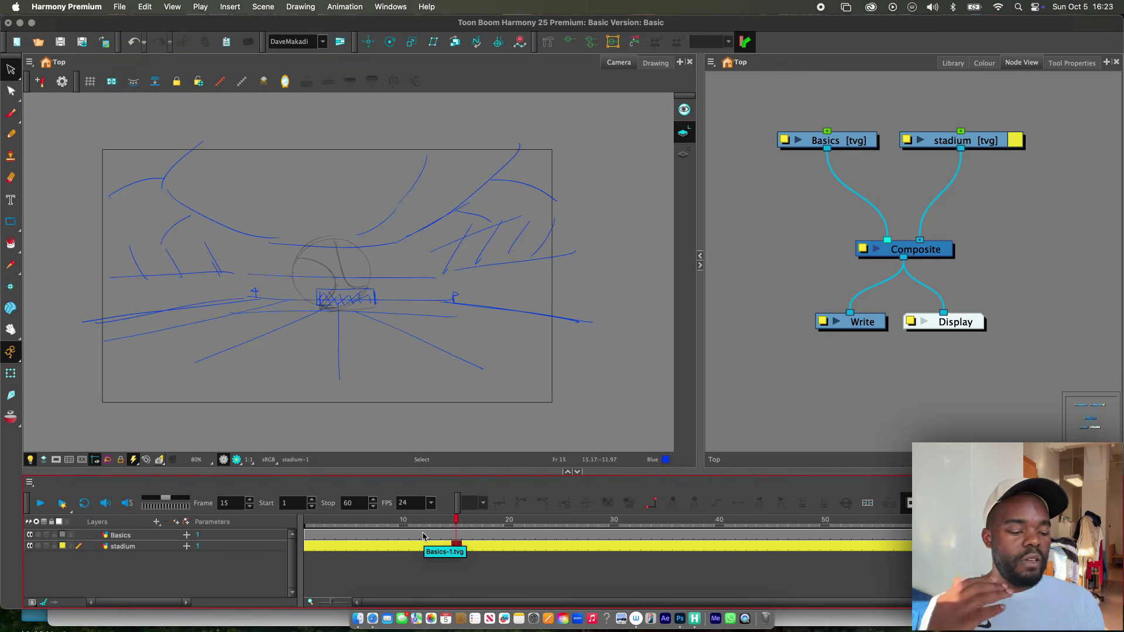
pyautogui.click(460, 535)
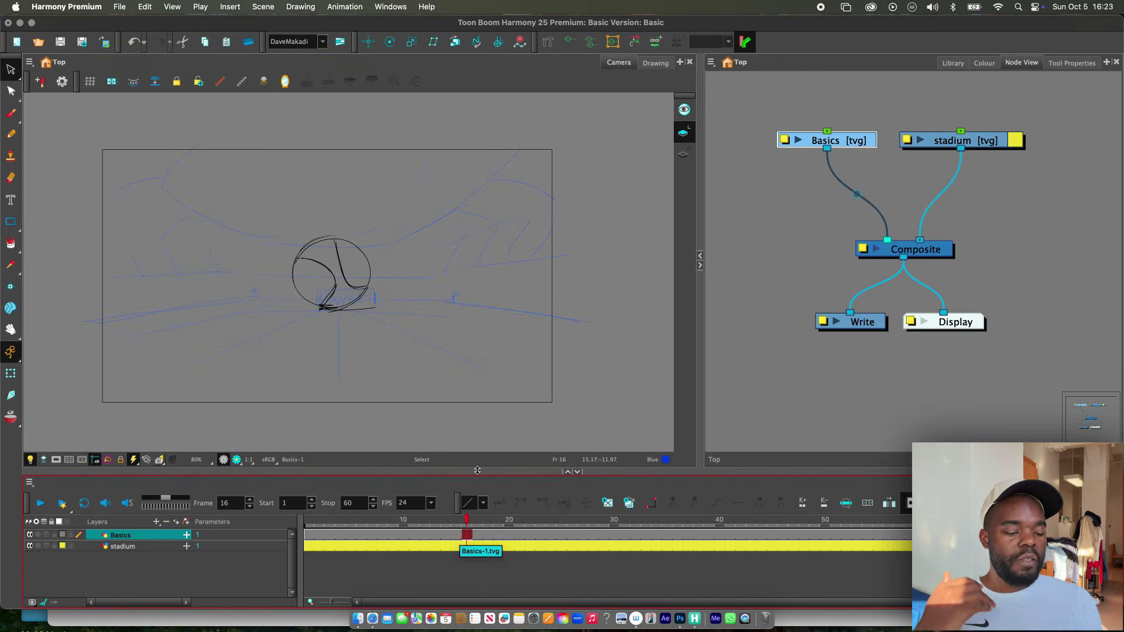
pyautogui.click(467, 545)
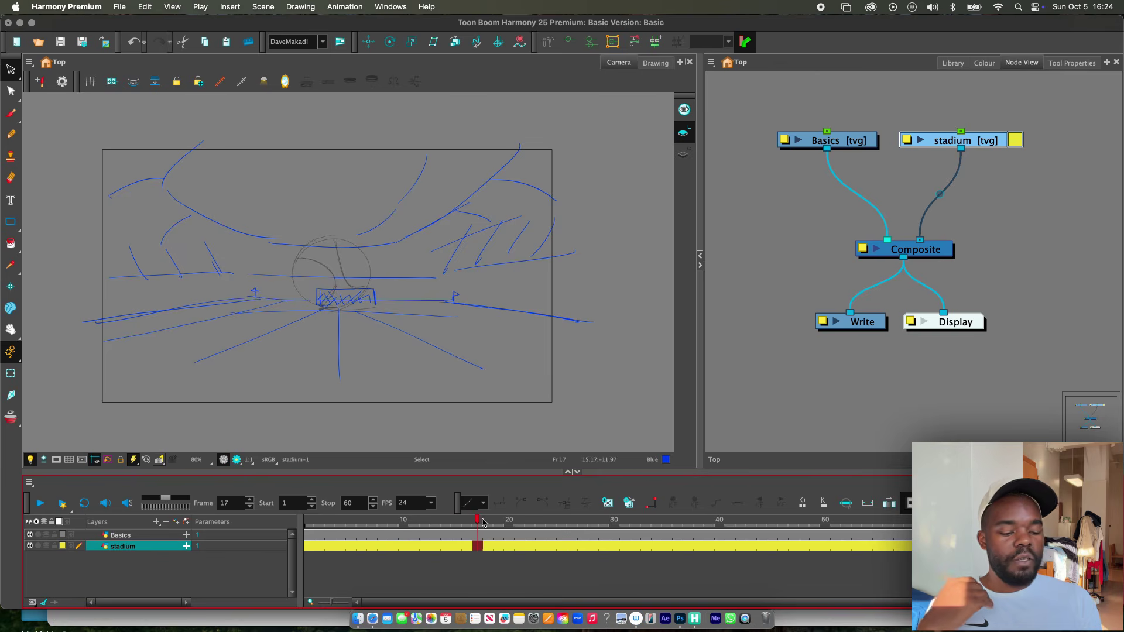
pyautogui.moveTo(486, 521); pyautogui.dragTo(603, 537)
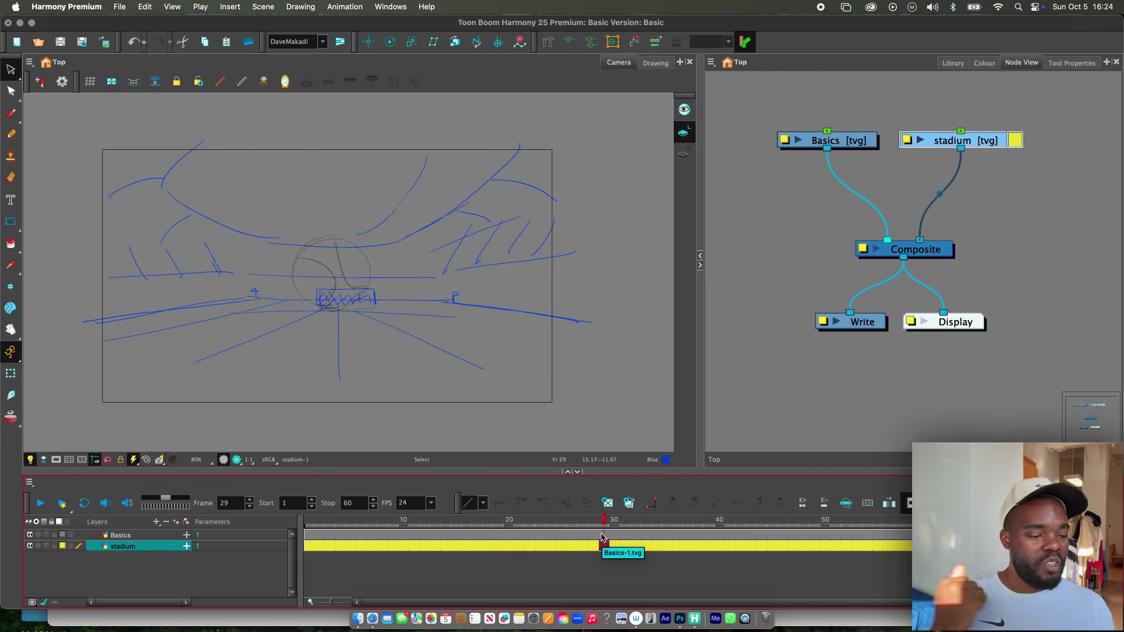
pyautogui.moveTo(622, 524); pyautogui.dragTo(309, 535)
pyautogui.click(339, 402)
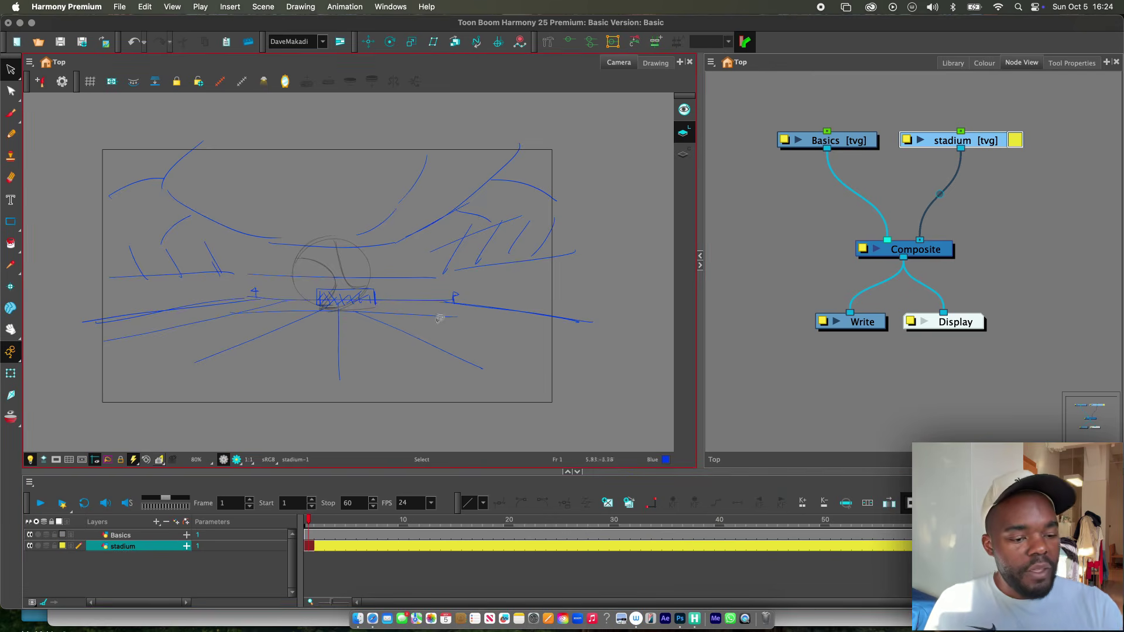
pyautogui.scroll(-3, 487, 343)
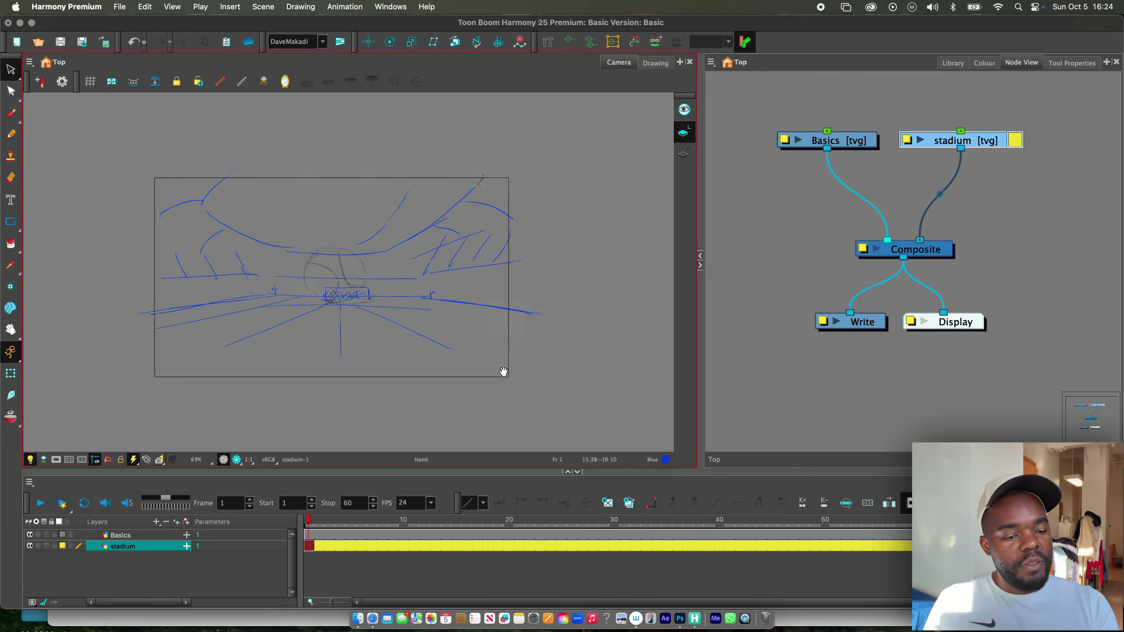
pyautogui.scroll(3, 503, 372)
pyautogui.scroll(-2, 507, 376)
pyautogui.scroll(1, 512, 377)
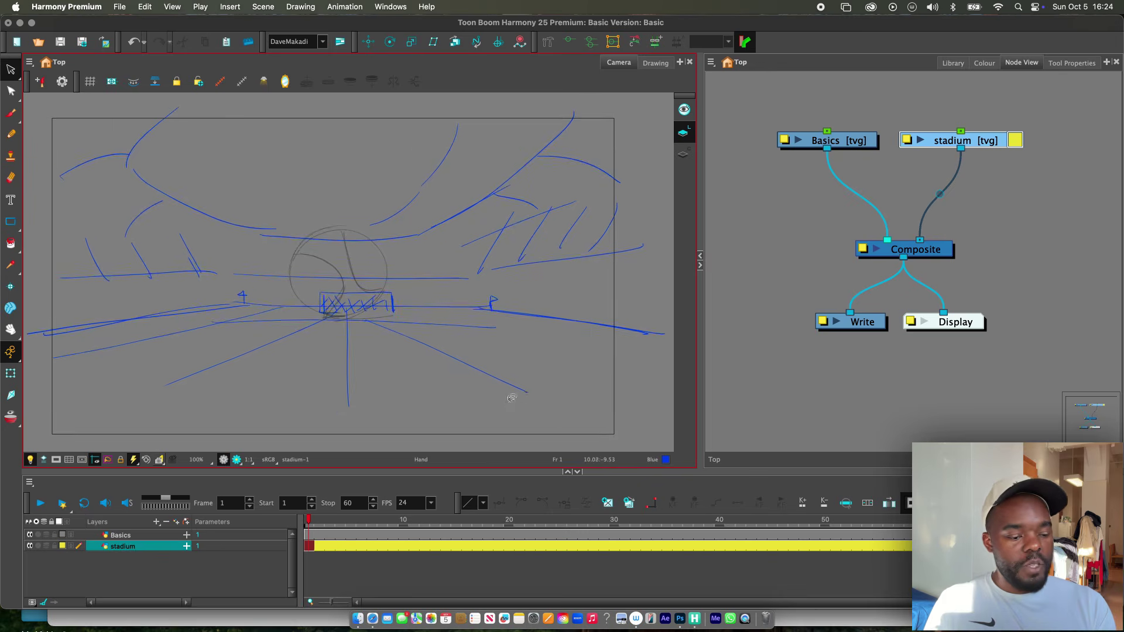
# Step: Move the stadium and Basics nodes level with each other just above the Composite node, and switch to the Transform tool
pyautogui.click(989, 176)
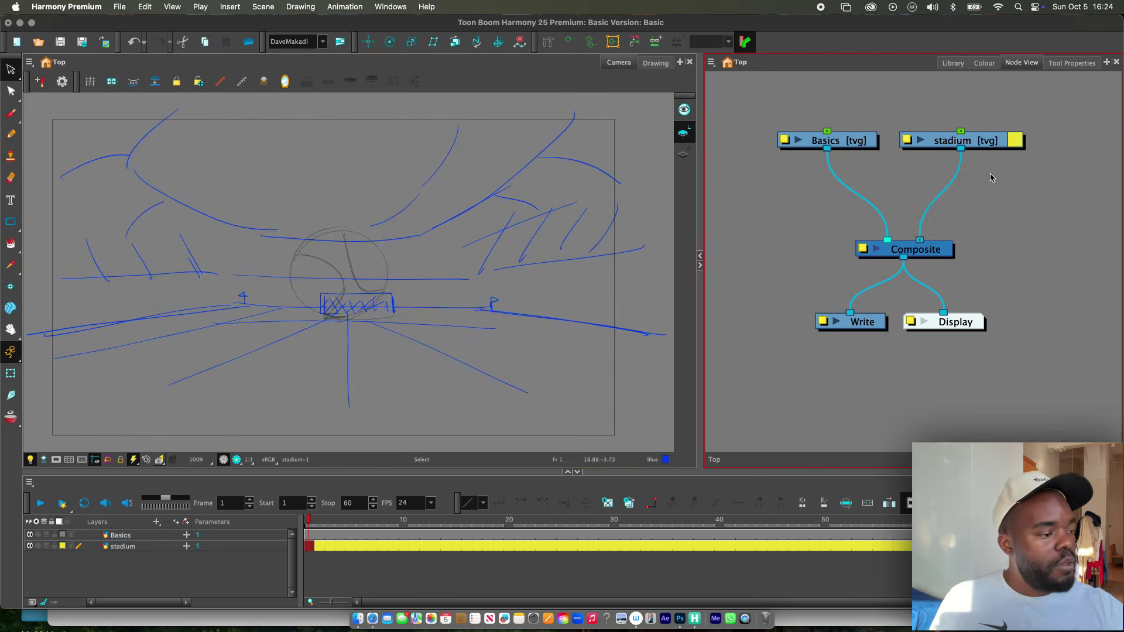
pyautogui.moveTo(859, 181); pyautogui.dragTo(873, 195)
pyautogui.moveTo(972, 155); pyautogui.dragTo(999, 200)
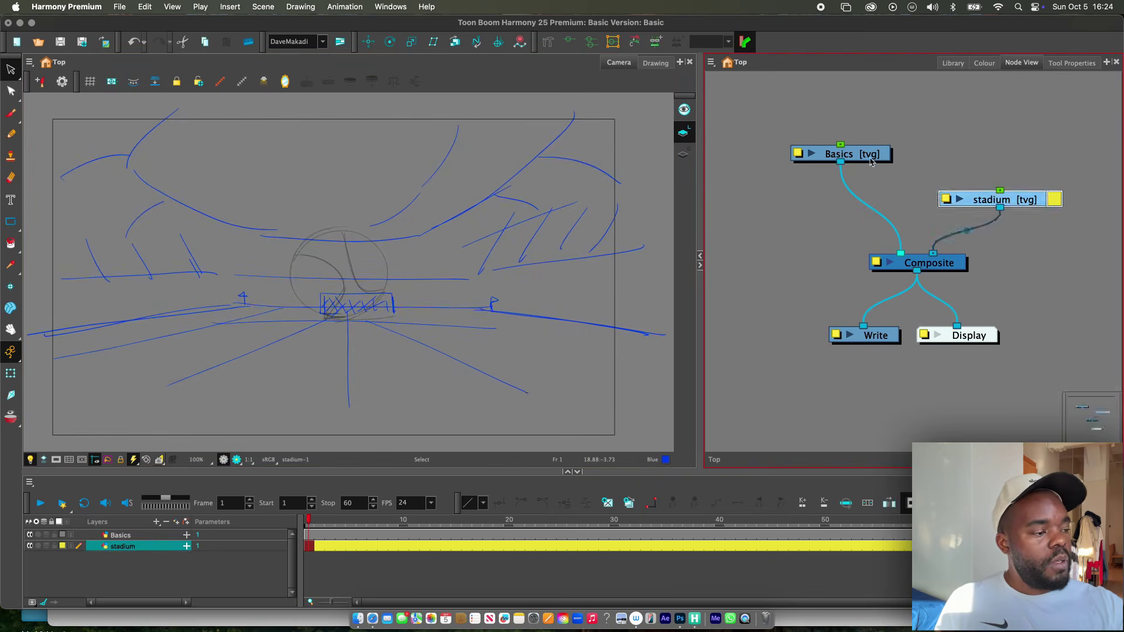
pyautogui.moveTo(870, 164); pyautogui.dragTo(854, 209)
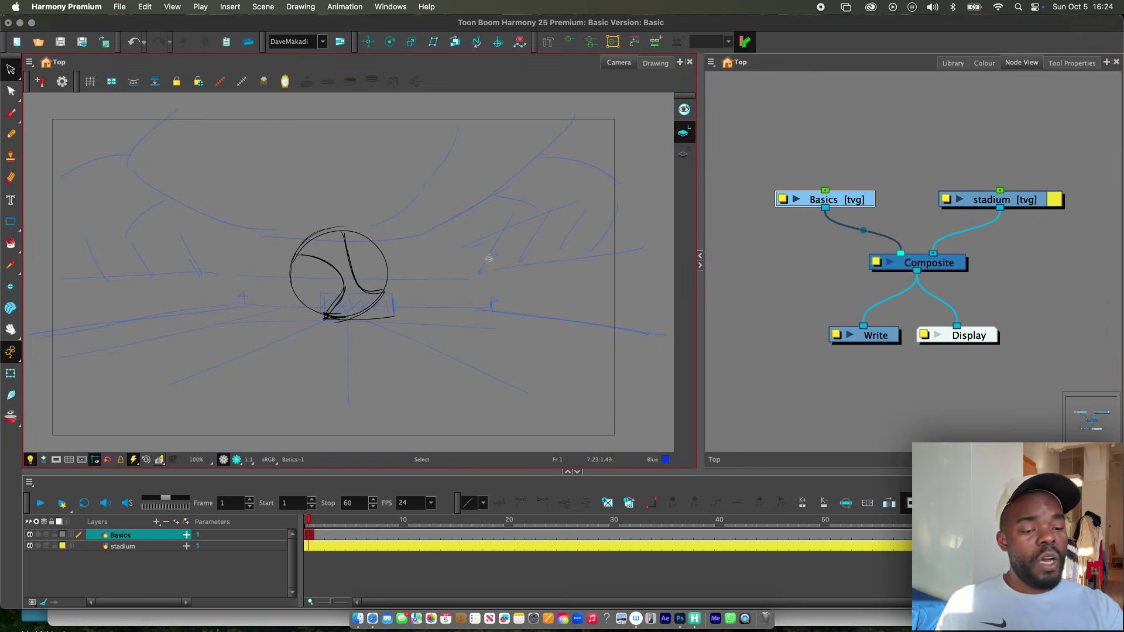
pyautogui.hotkey('shift', 't')
pyautogui.click(767, 234)
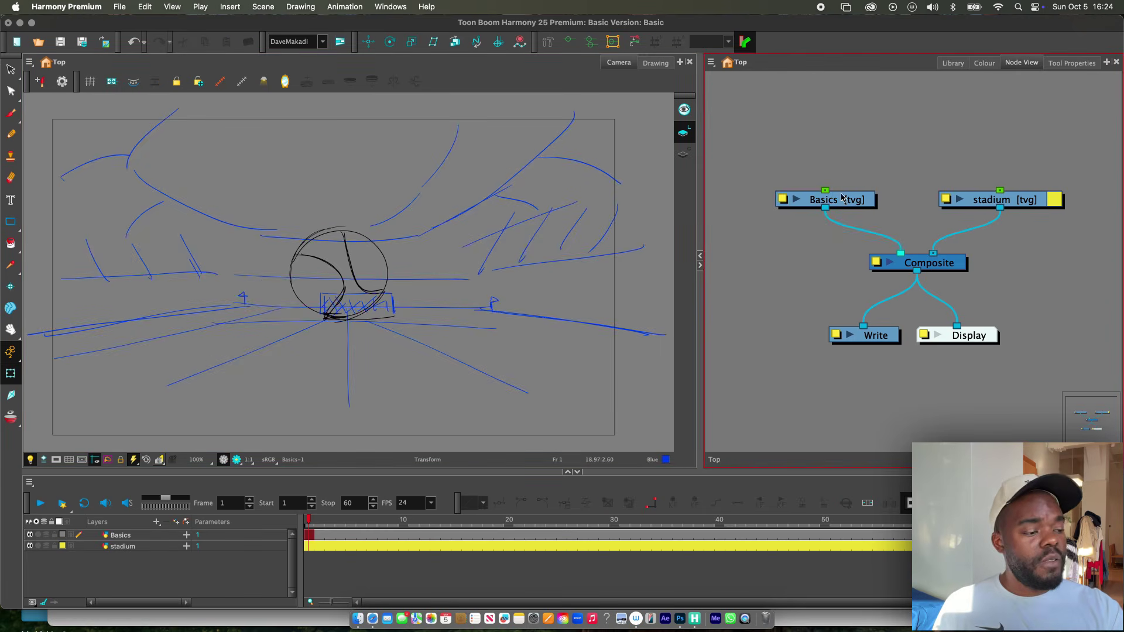
# Step: Look through the Basics layer's Advanced, Line Thickness and Controls properties, and enable Animate Using Animation Tools
pyautogui.click(783, 202)
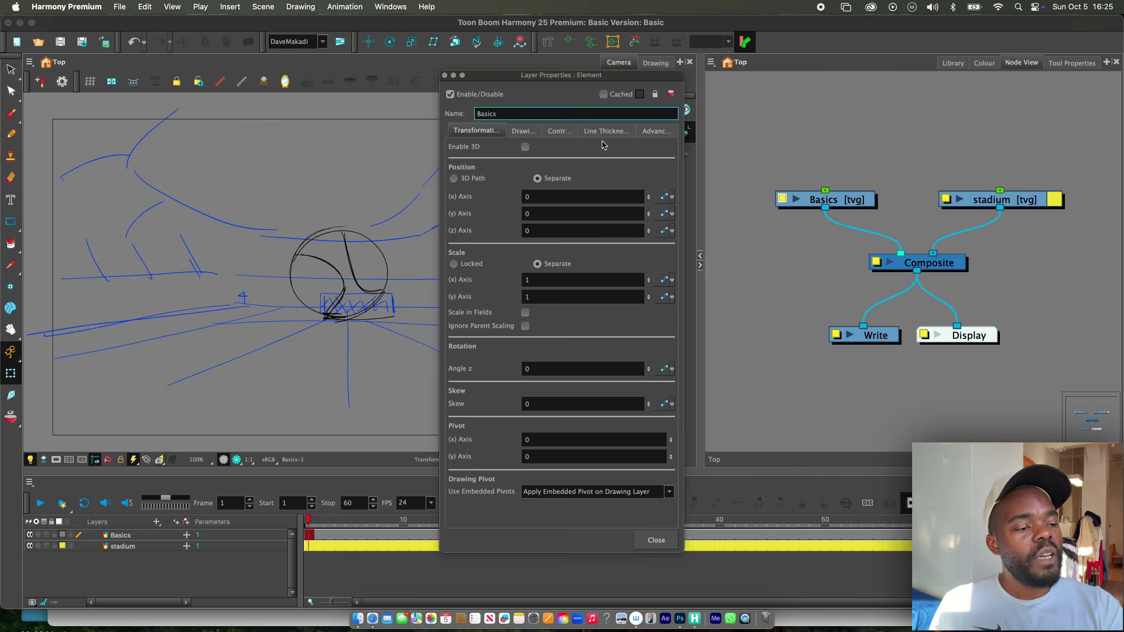
pyautogui.click(657, 134)
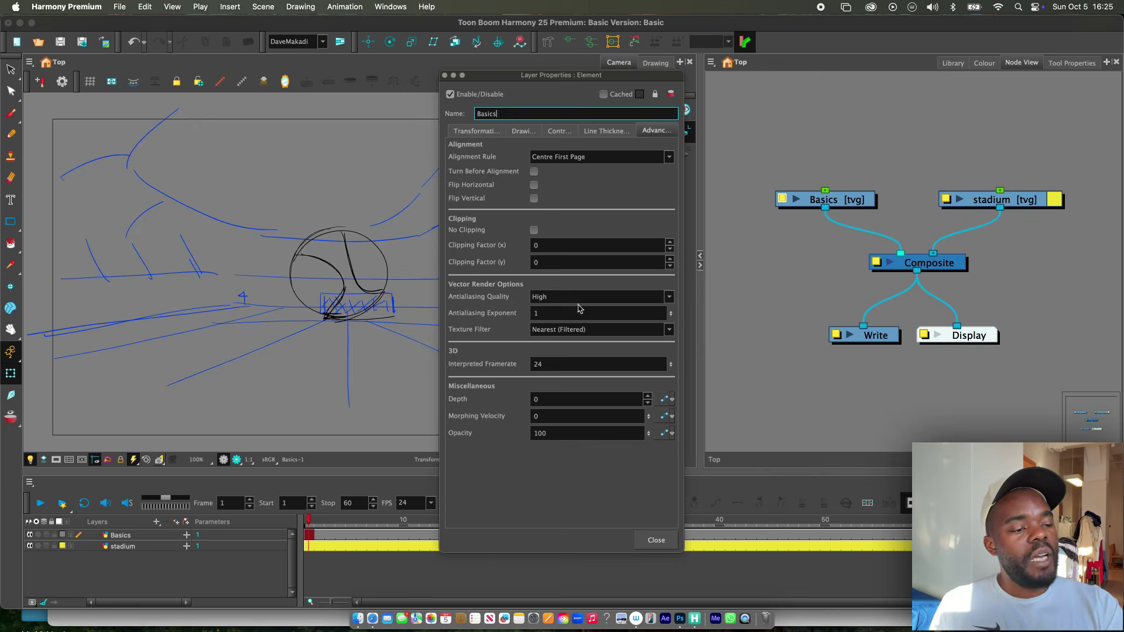
pyautogui.click(610, 133)
pyautogui.click(571, 129)
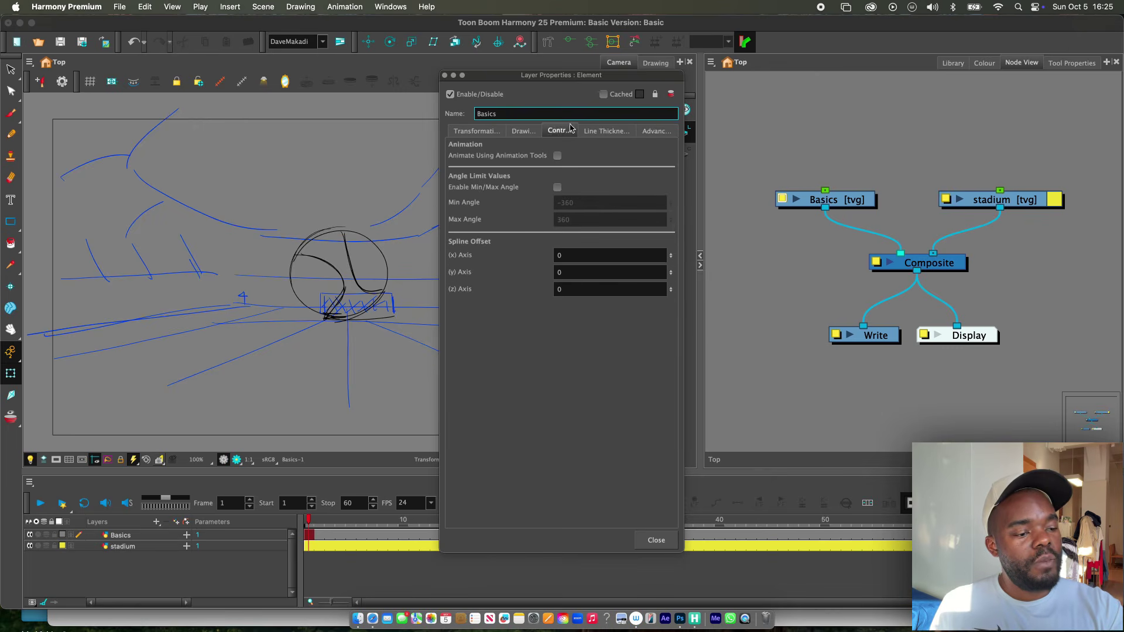
pyautogui.click(656, 130)
pyautogui.click(558, 131)
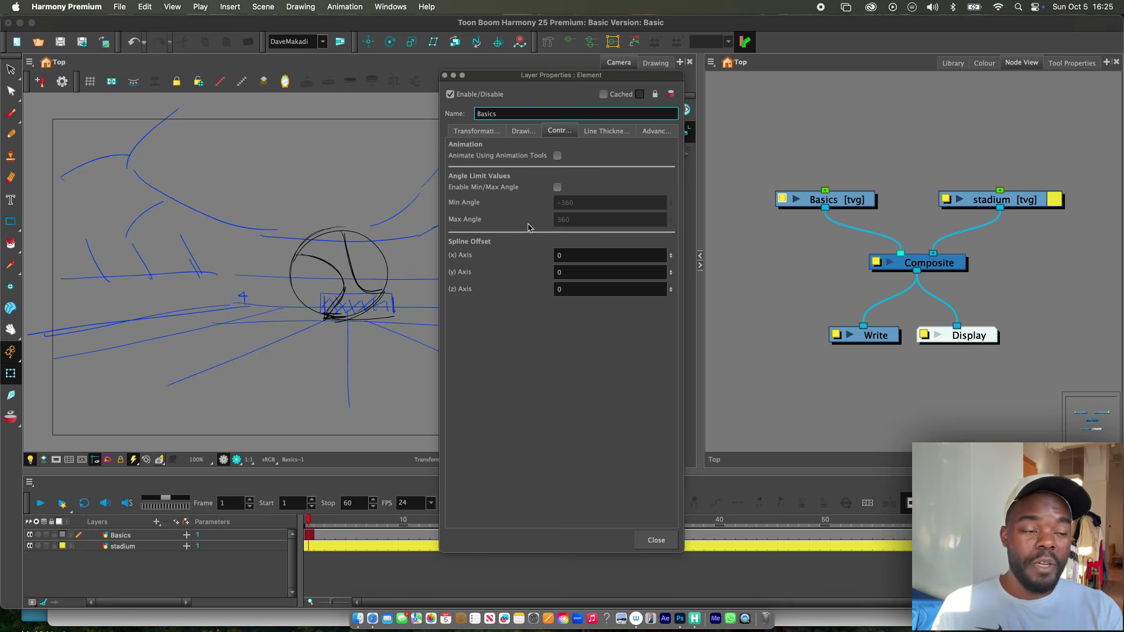
pyautogui.click(557, 157)
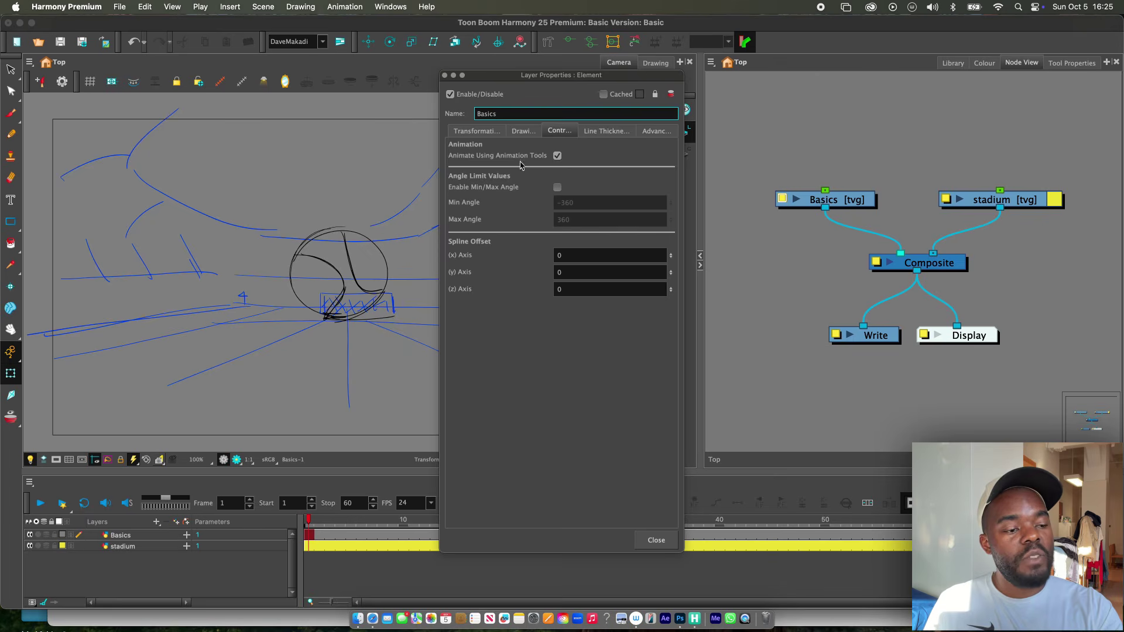
pyautogui.click(657, 540)
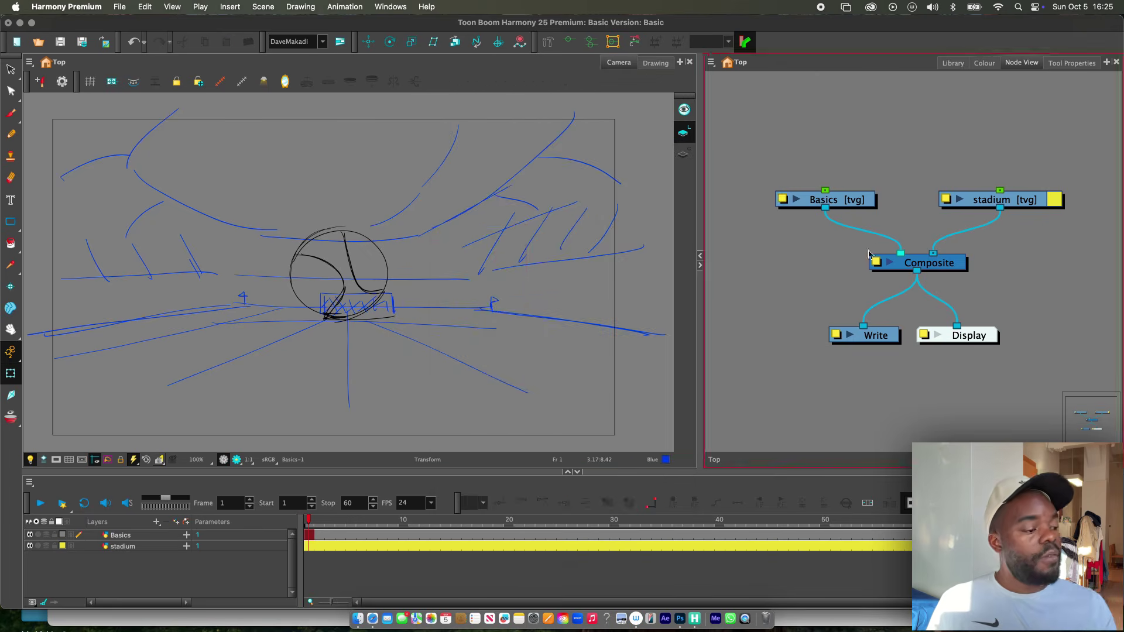
# Step: Move the ball just outside the camera frame's left edge at frame 1 with the Transform tool
pyautogui.click(434, 322)
pyautogui.press('2')
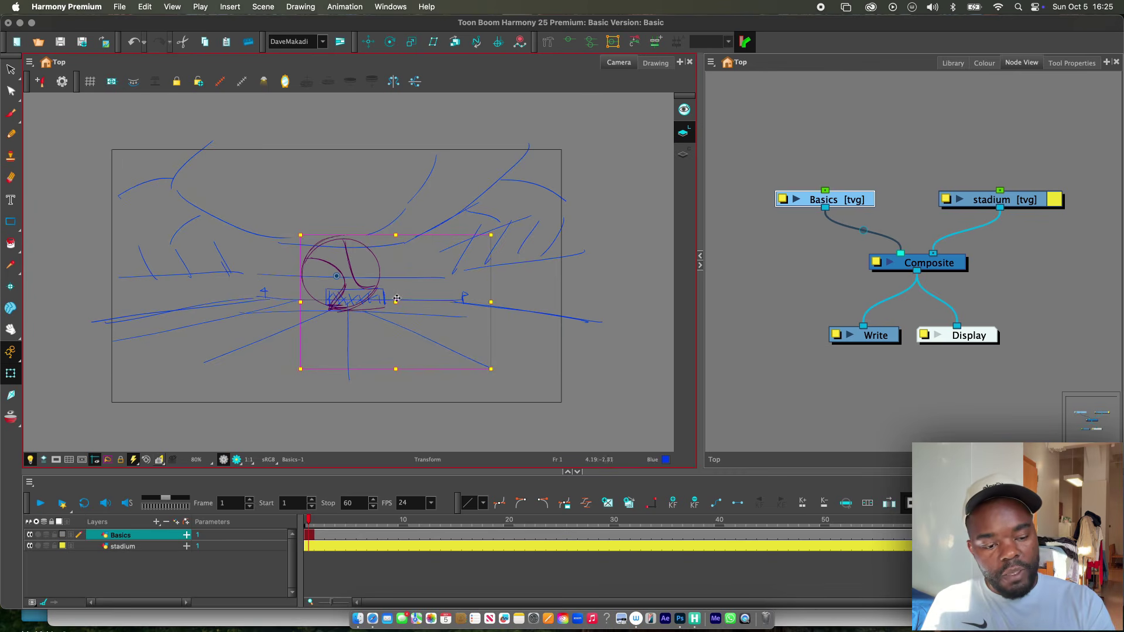
pyautogui.moveTo(398, 299); pyautogui.dragTo(135, 298)
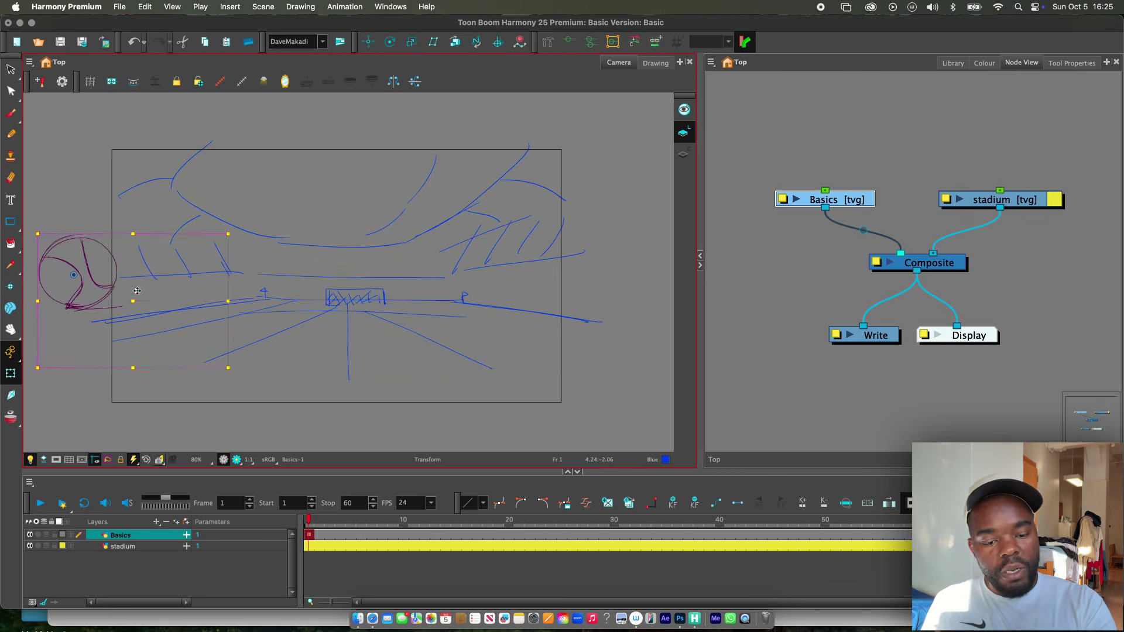
pyautogui.press('2')
# Step: Move the ball just past the camera frame's right edge at frame 30, and scrub back to frame 1
pyautogui.moveTo(357, 523); pyautogui.dragTo(614, 525)
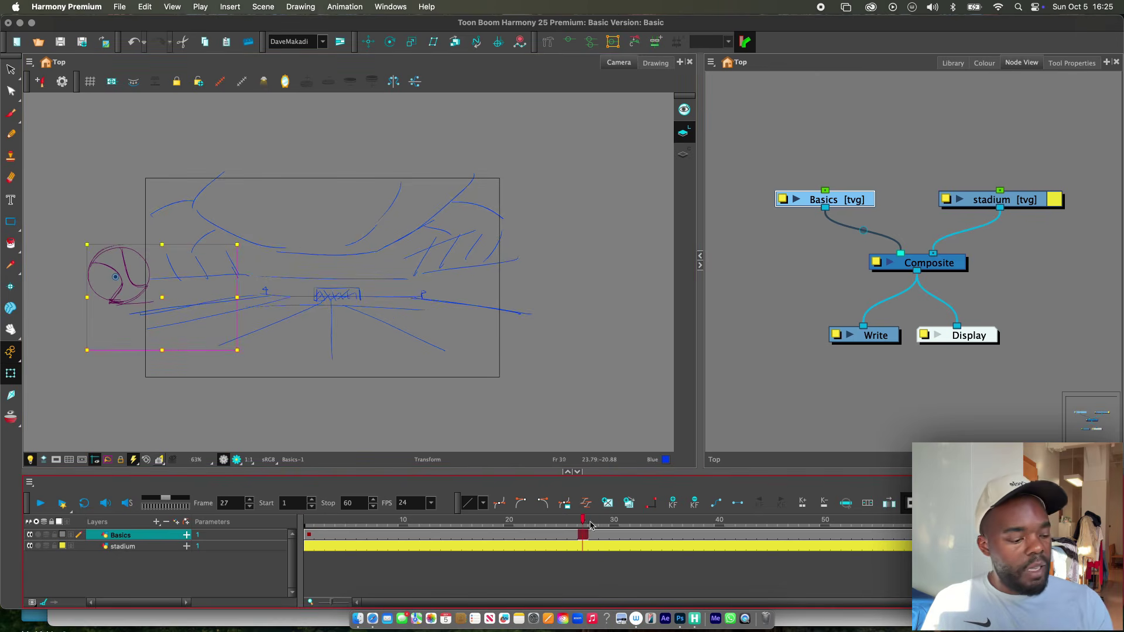
pyautogui.click(144, 295)
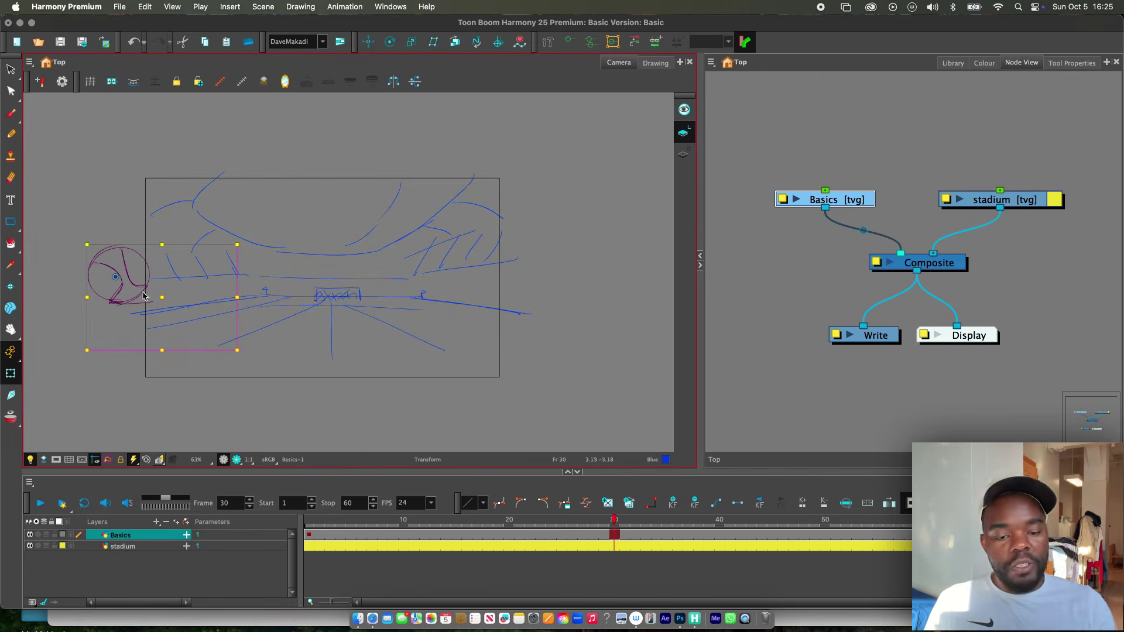
pyautogui.click(271, 291)
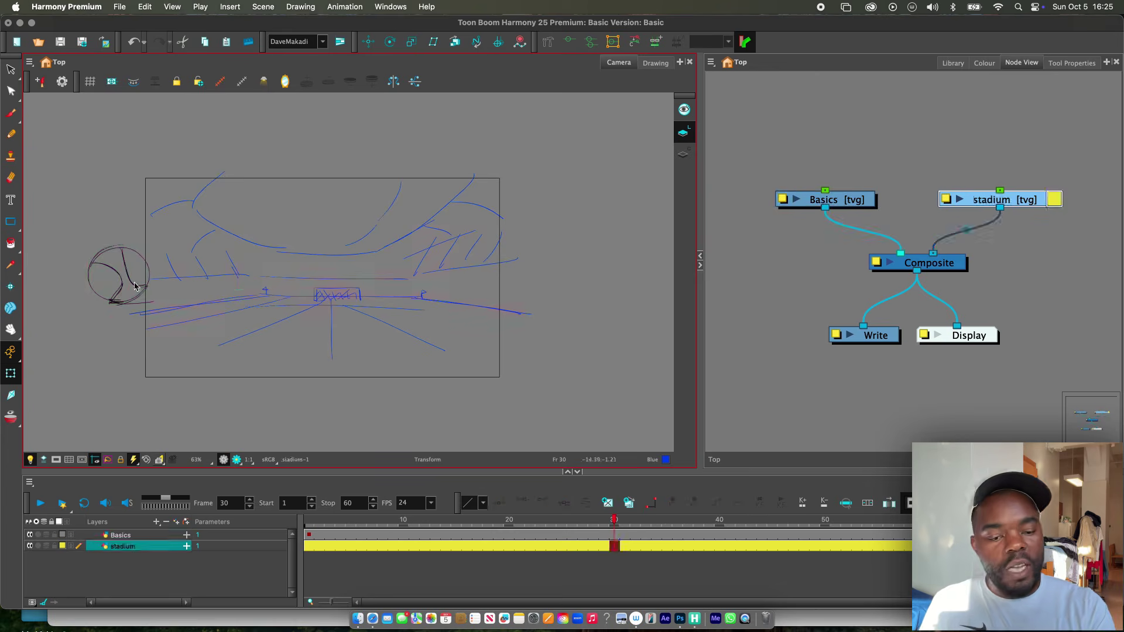
pyautogui.click(155, 295)
pyautogui.moveTo(169, 299); pyautogui.dragTo(577, 286)
pyautogui.moveTo(615, 520); pyautogui.dragTo(308, 520)
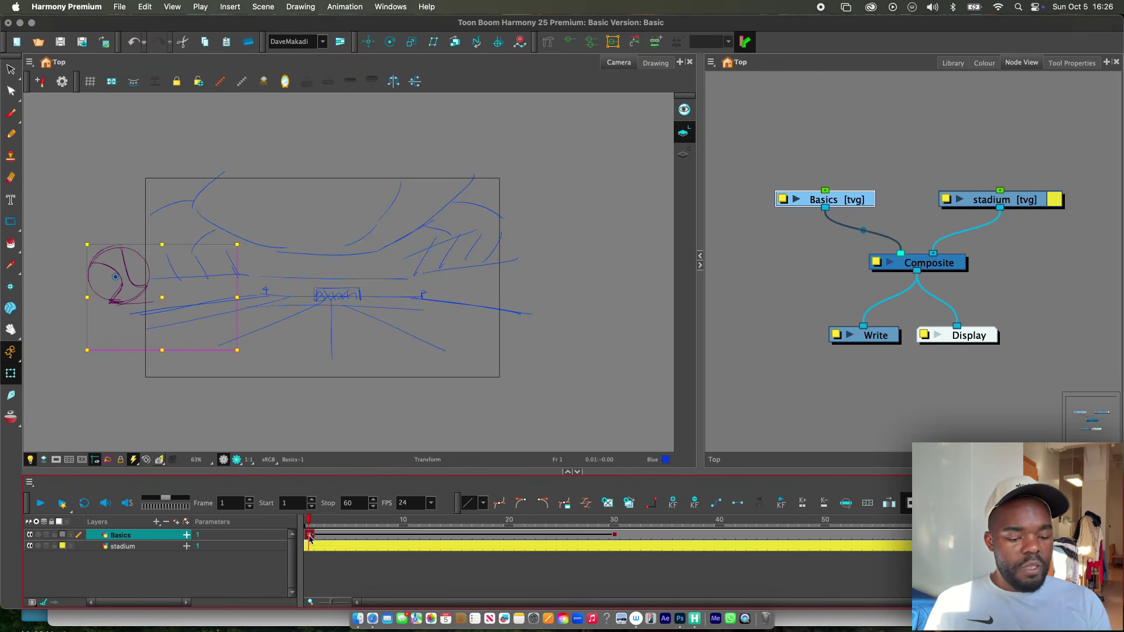
# Step: Scrub and play the ball's movement between frames 1 and 30, check an in-between frame, and return to frame 1
pyautogui.click(613, 531)
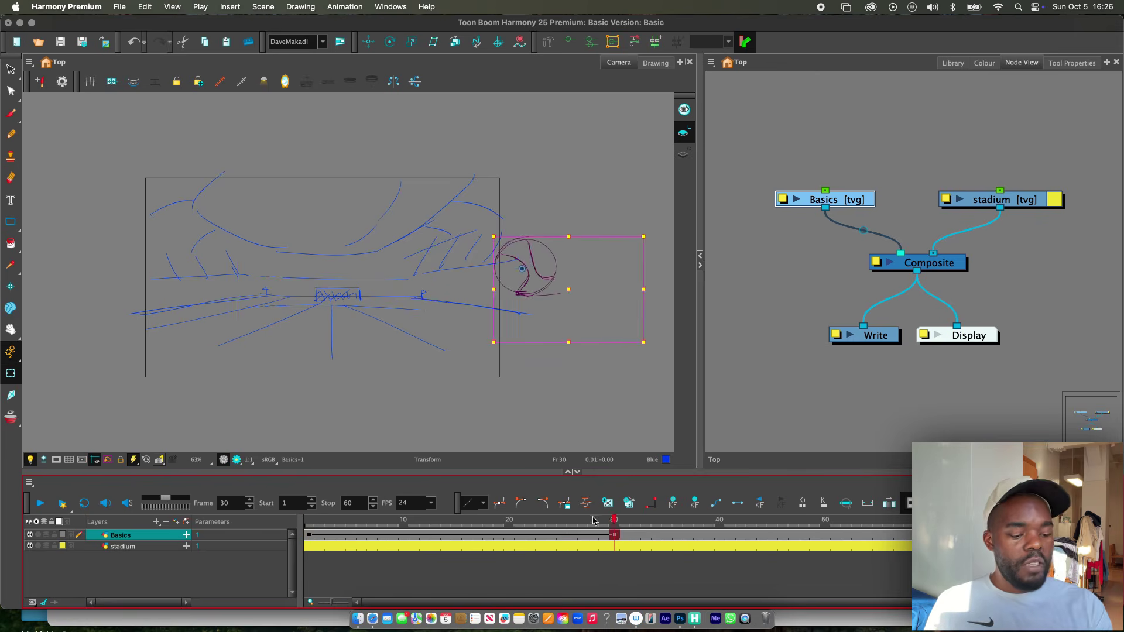
pyautogui.moveTo(611, 522); pyautogui.dragTo(249, 531)
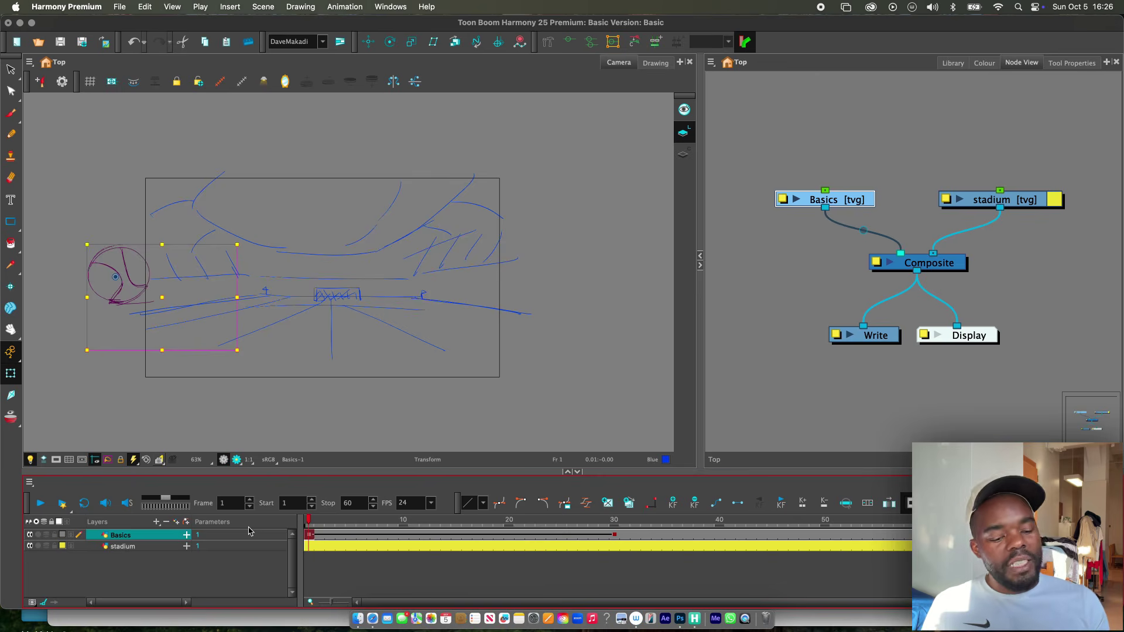
pyautogui.click(40, 504)
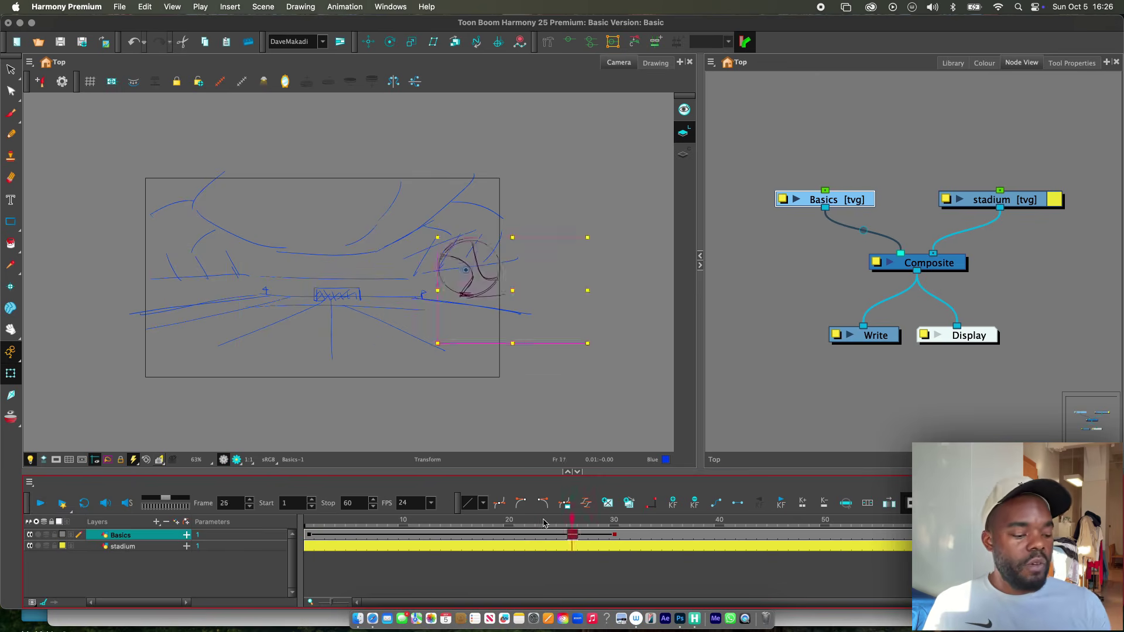
pyautogui.click(40, 504)
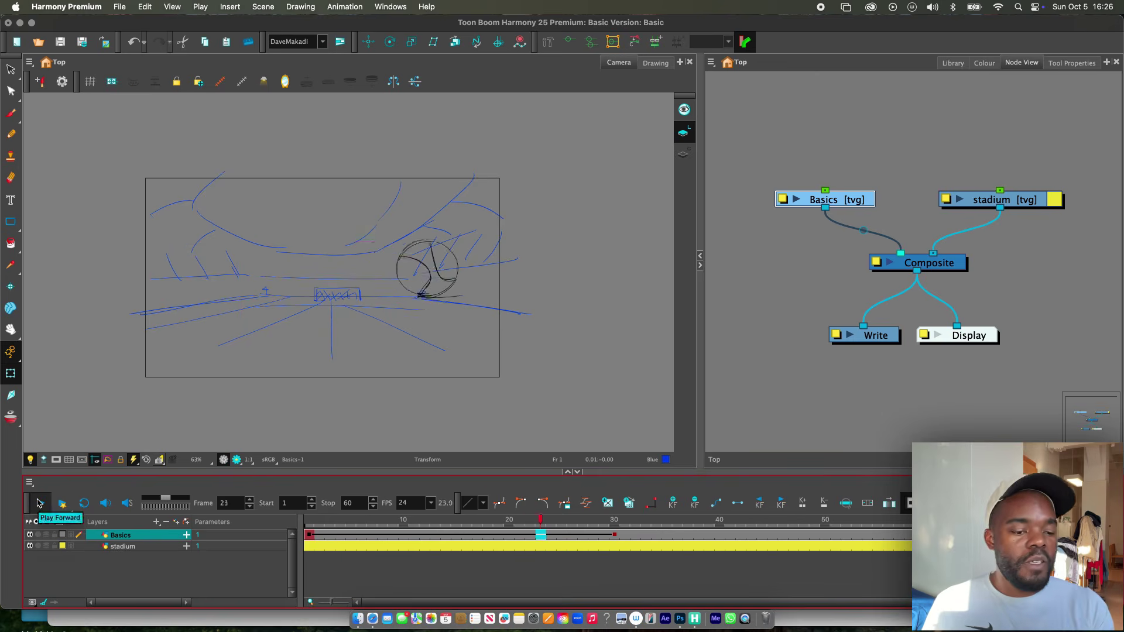
pyautogui.click(495, 533)
pyautogui.click(435, 537)
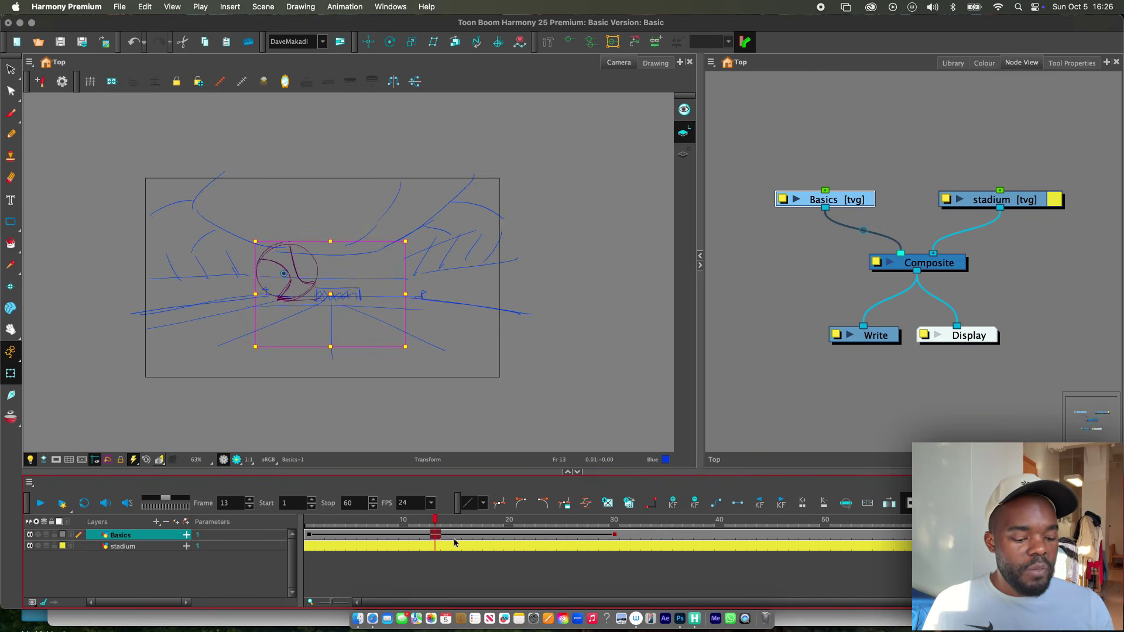
pyautogui.click(309, 535)
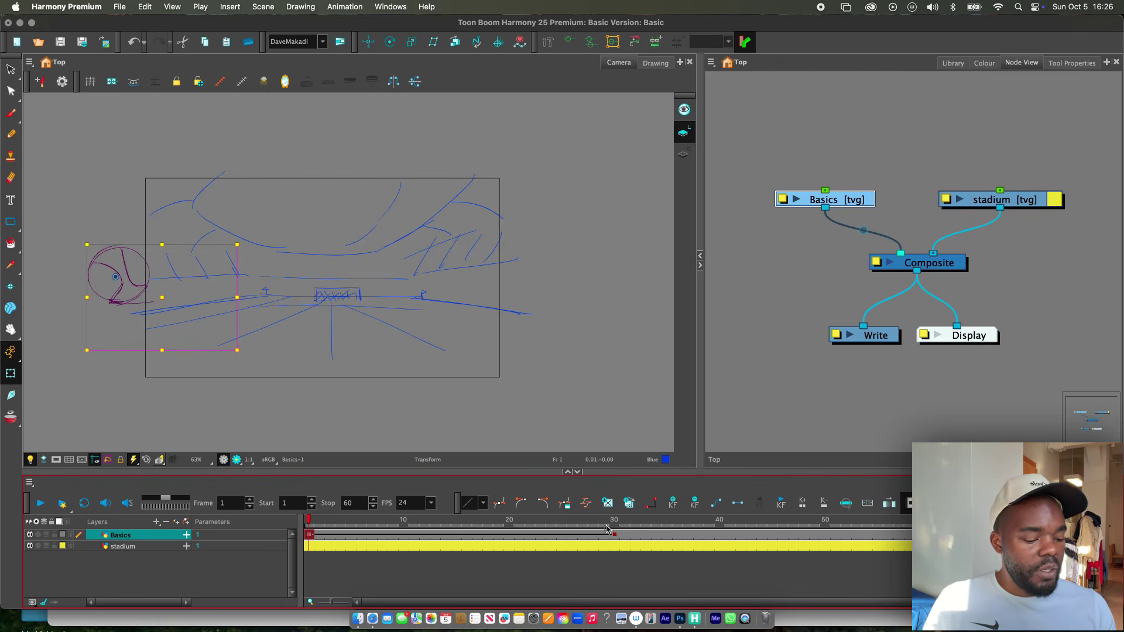
# Step: Undo the ball's keyframed moves on the Basics layer
pyautogui.press('super+z')
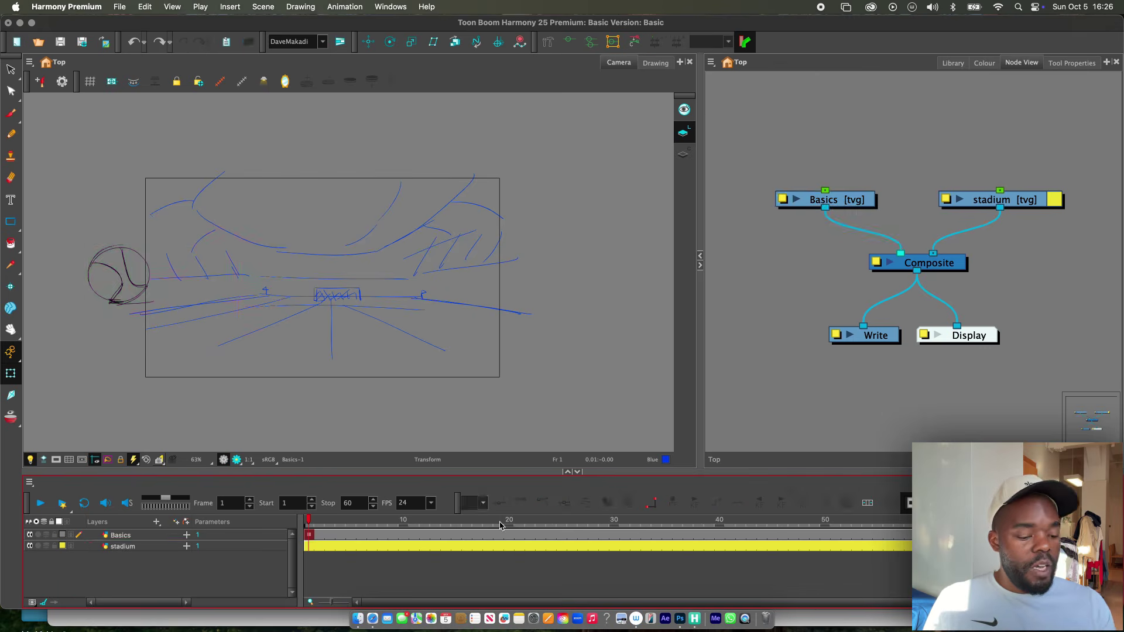
pyautogui.press('super+z')
pyautogui.press('super+z')
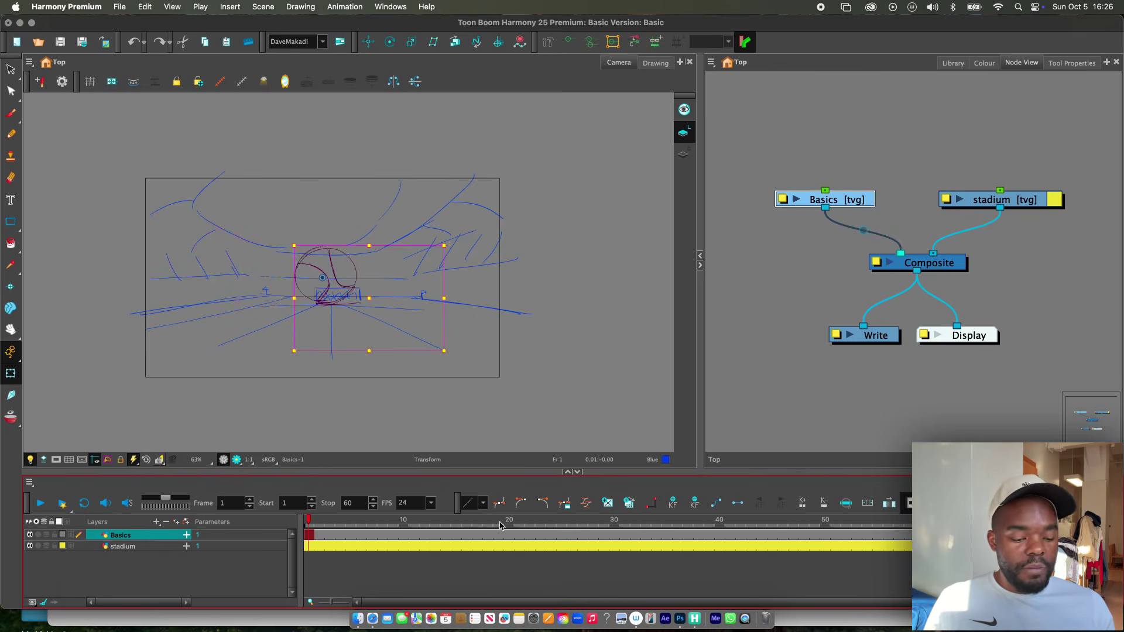
# Step: Disable Animate Using Animation Tools for the Basics layer, and test selecting the ball in the camera view
pyautogui.doubleClick(811, 201)
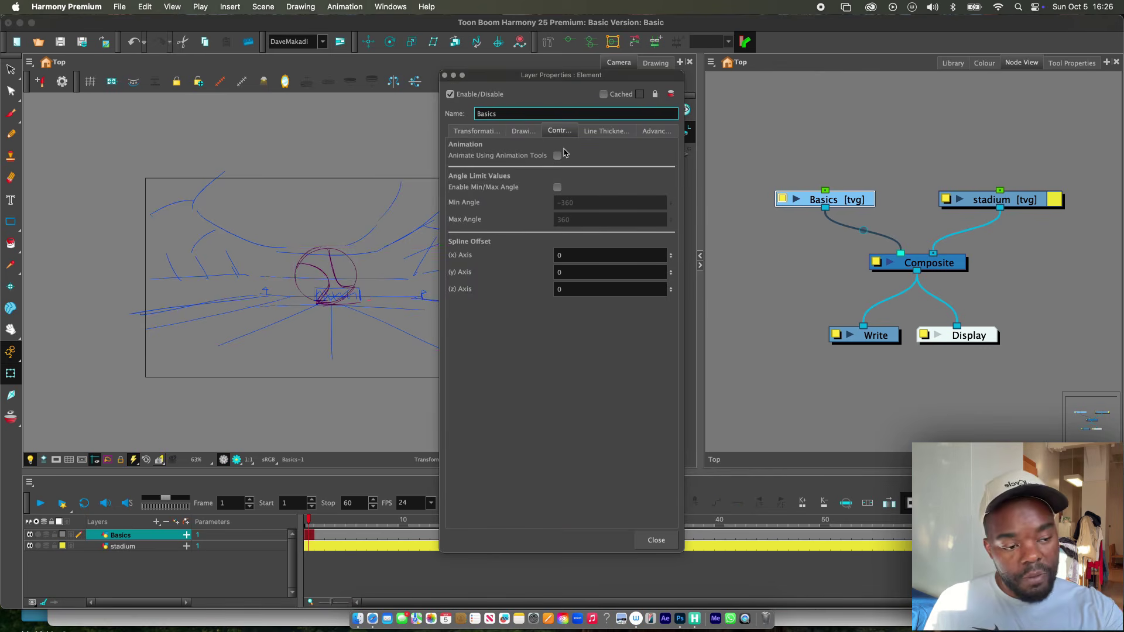
pyautogui.click(658, 541)
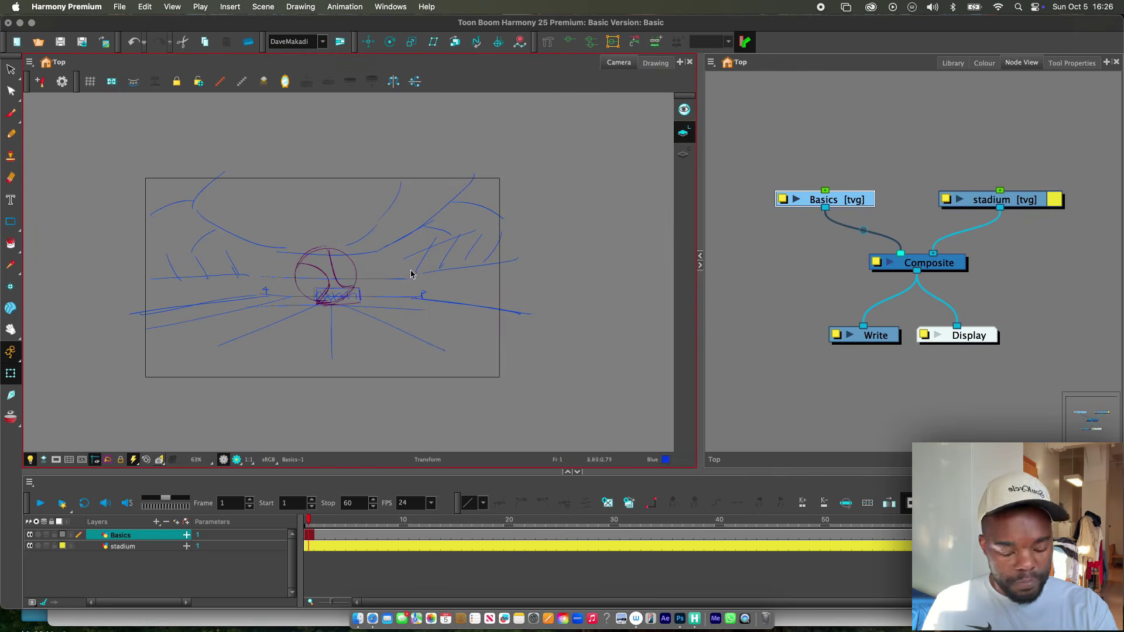
pyautogui.click(366, 275)
pyautogui.click(339, 276)
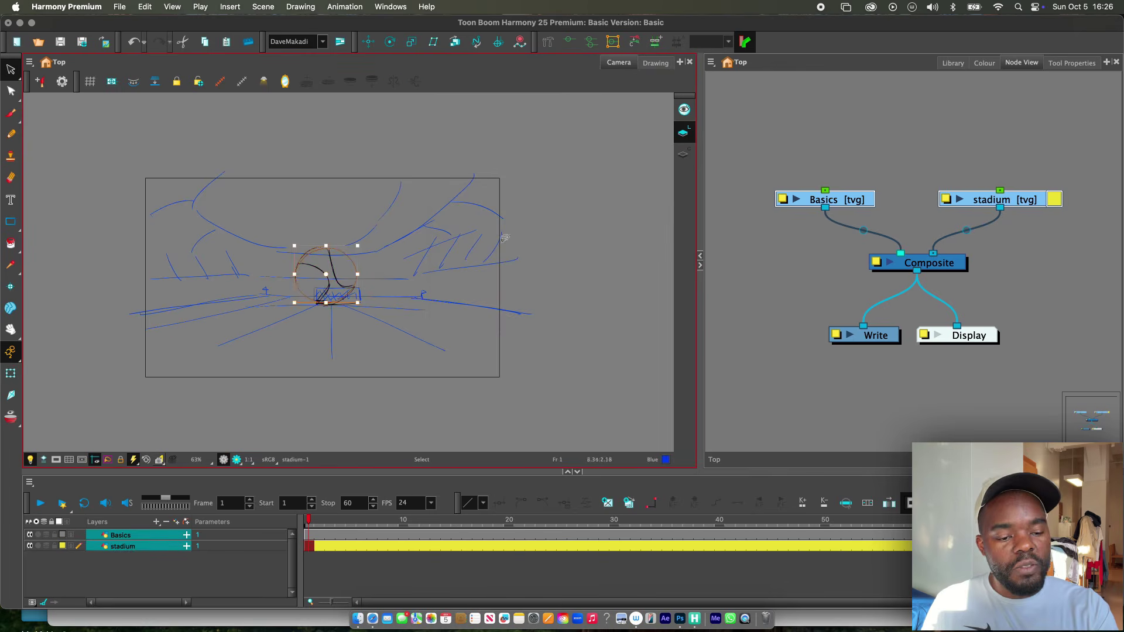
pyautogui.click(417, 272)
pyautogui.click(400, 246)
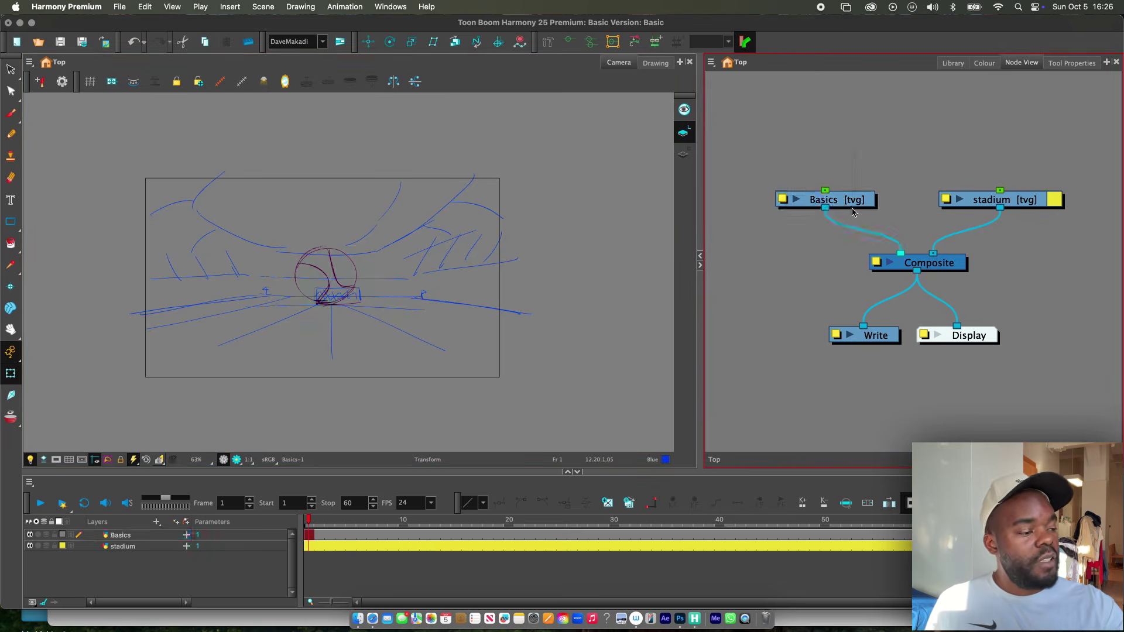
# Step: Shift the Basics node down and to the left, add a parent peg to it, and align the peg directly above
pyautogui.moveTo(864, 202); pyautogui.dragTo(846, 220)
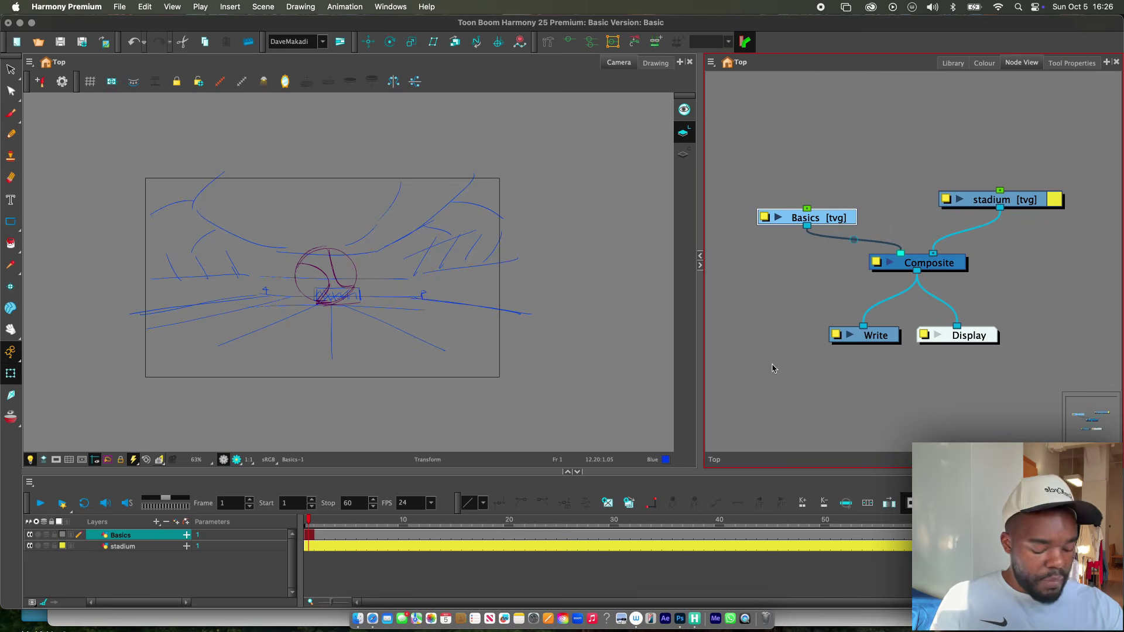
pyautogui.moveTo(834, 218); pyautogui.dragTo(830, 213)
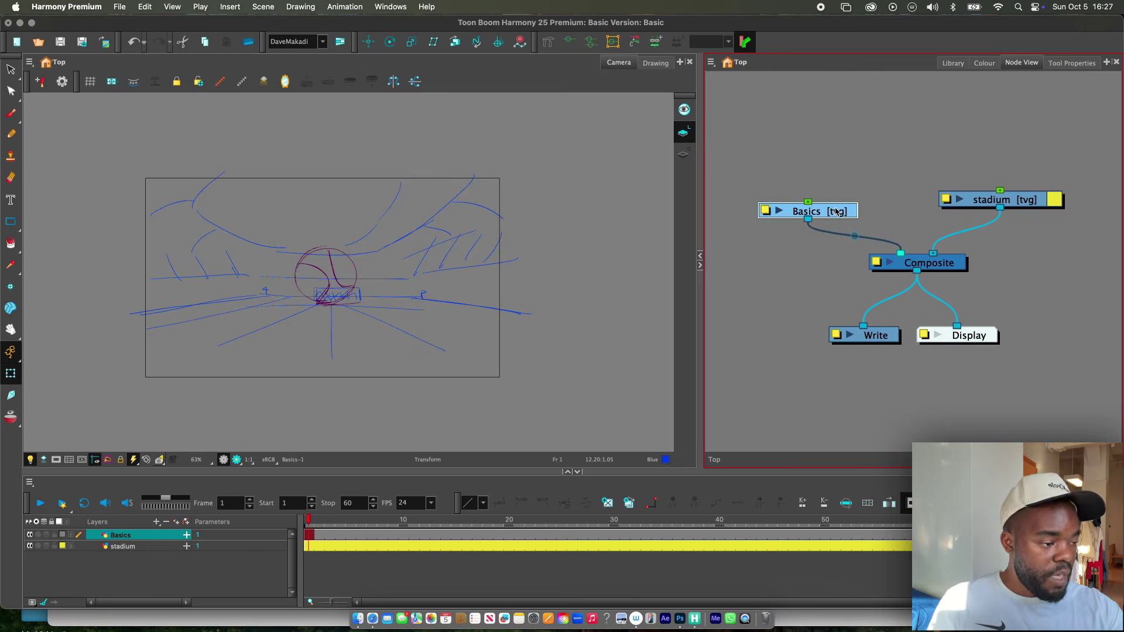
pyautogui.press('super+p')
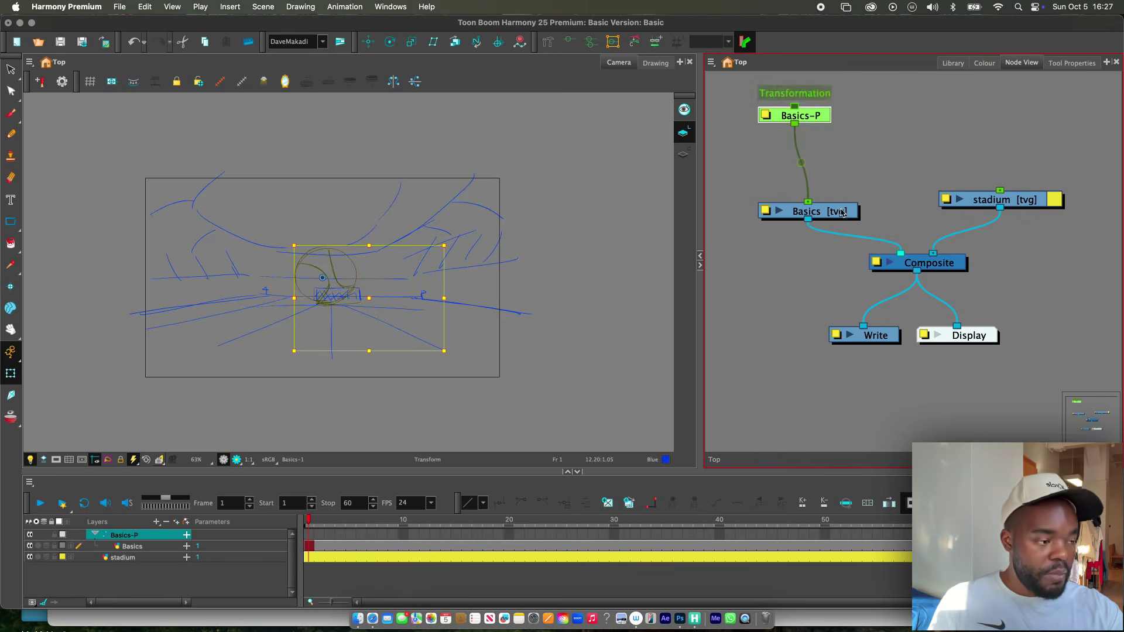
pyautogui.moveTo(820, 123); pyautogui.dragTo(818, 158)
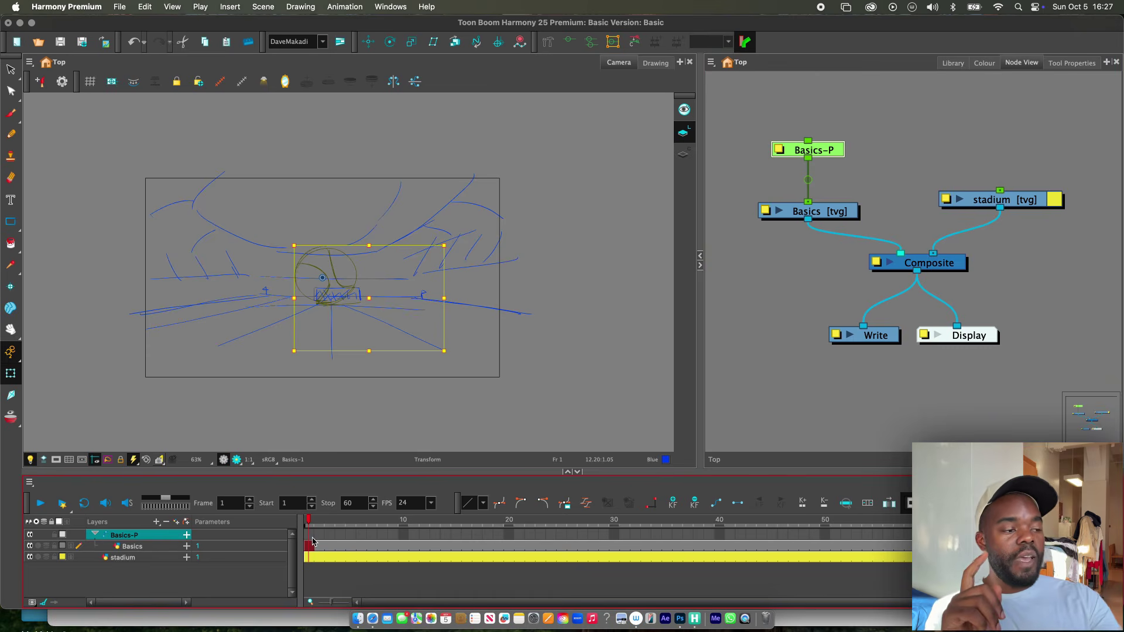
# Step: Compare the Basics drawing layer with its parent peg in the node network and the timeline at frame 1
pyautogui.click(831, 214)
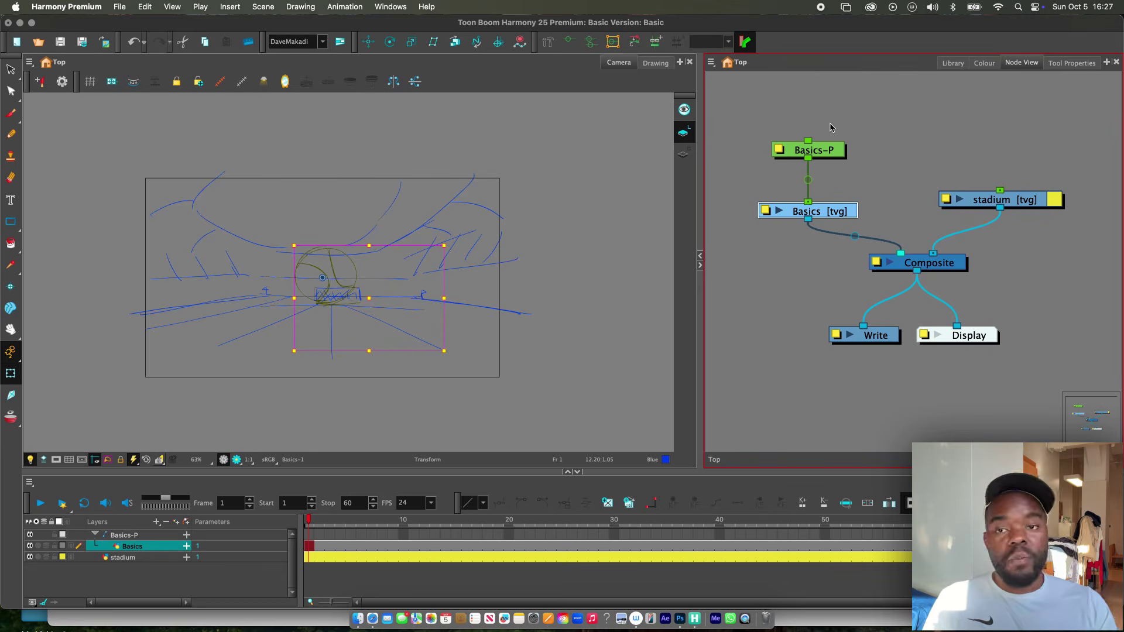
pyautogui.click(820, 151)
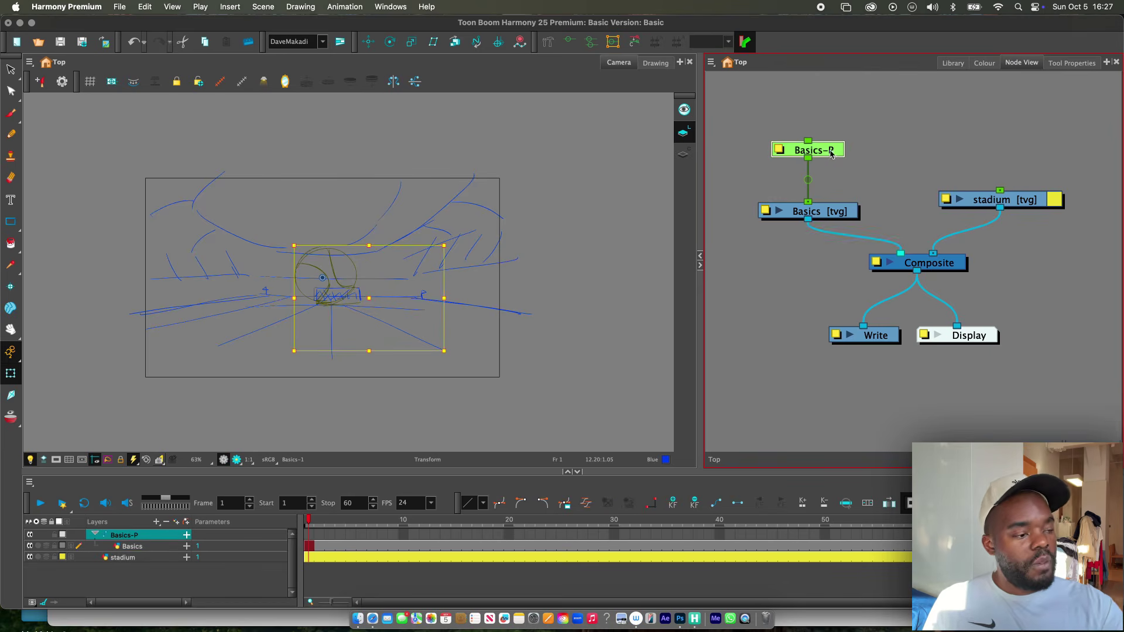
pyautogui.click(312, 546)
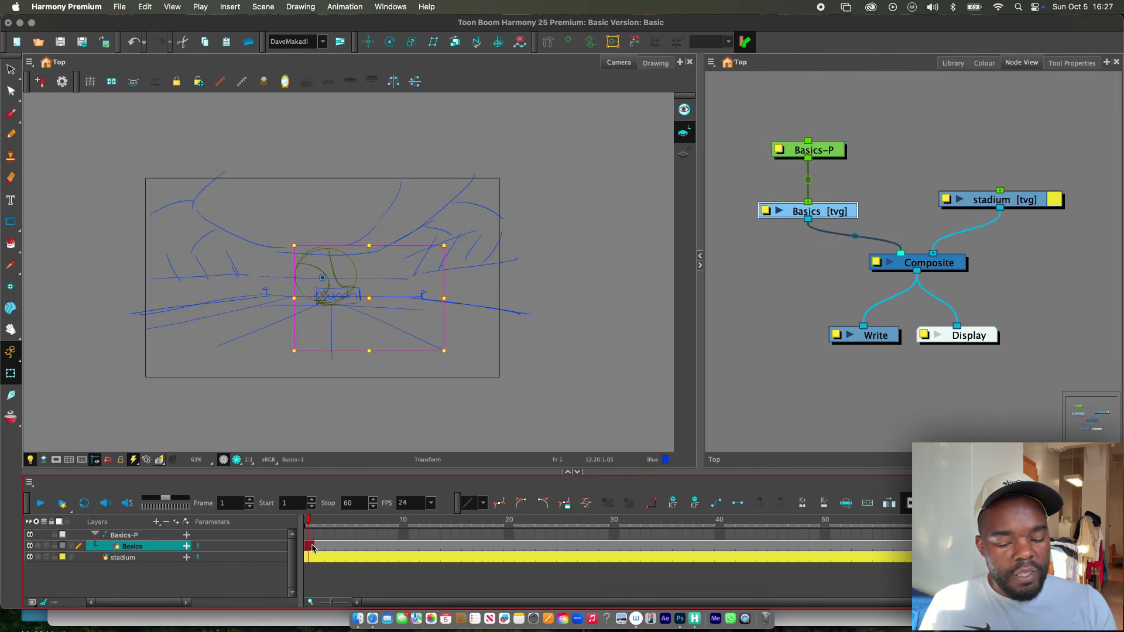
pyautogui.click(156, 538)
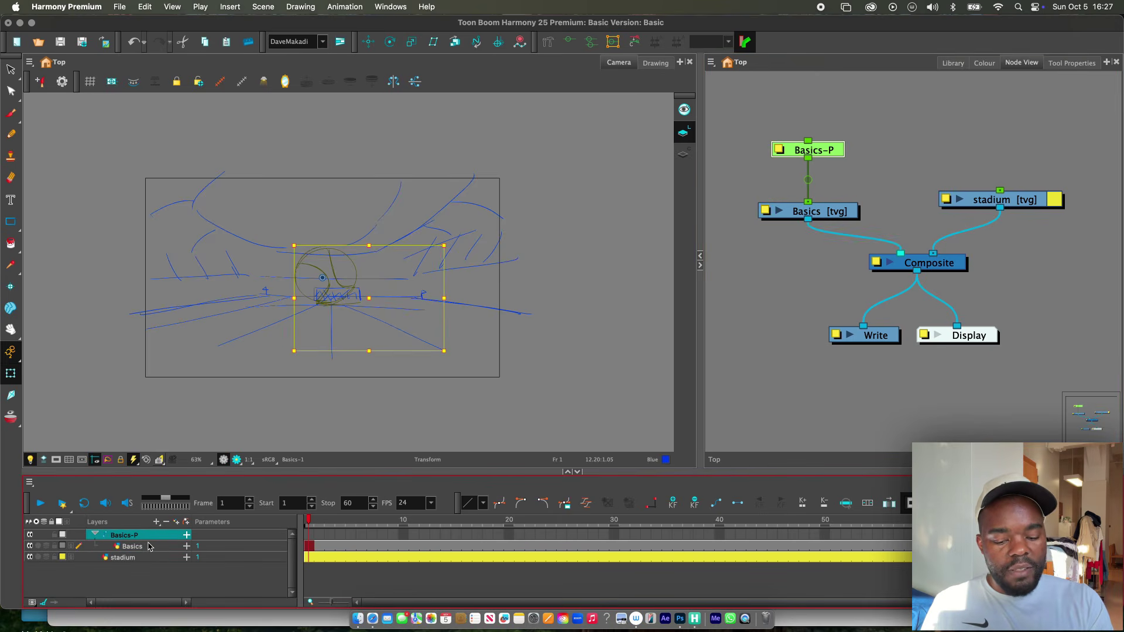
pyautogui.click(151, 548)
# Step: At frame 1 of the Basics-P peg, move the ball just outside the left edge of the camera frame
pyautogui.click(152, 538)
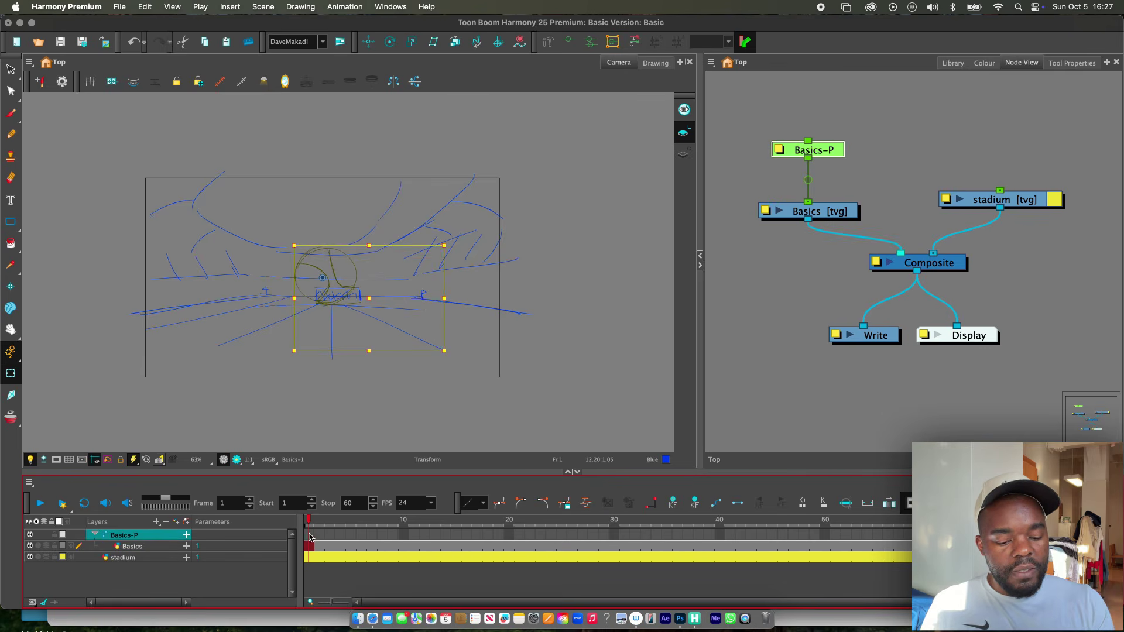
pyautogui.moveTo(310, 523)
pyautogui.mouseDown()
pyautogui.moveTo(811, 529)
pyautogui.moveTo(306, 530)
pyautogui.moveTo(309, 539)
pyautogui.mouseUp()
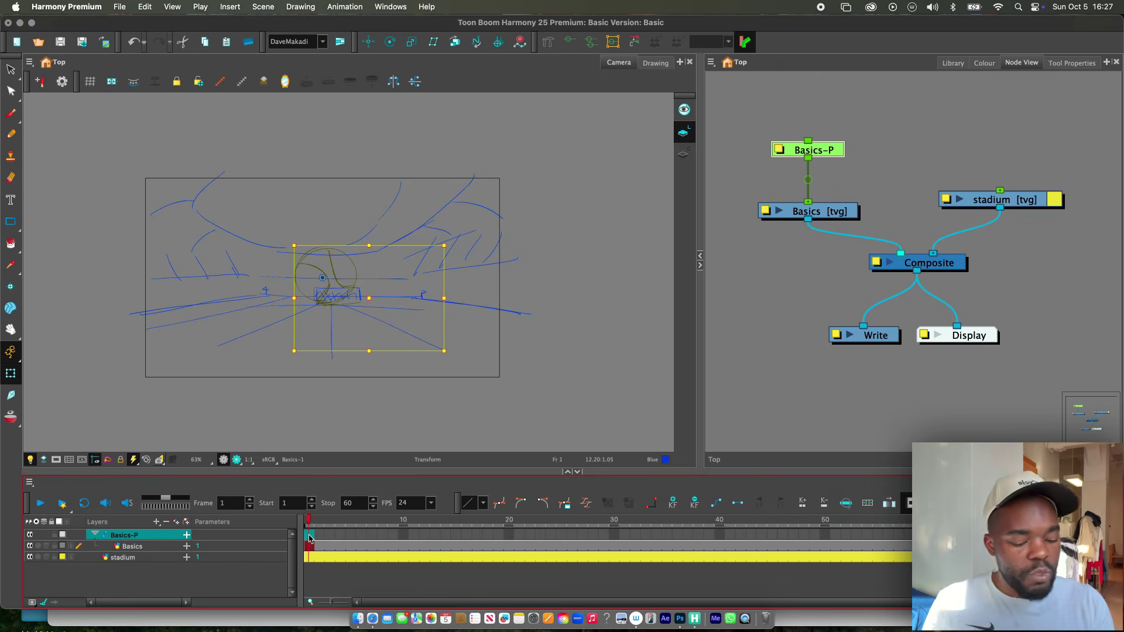
pyautogui.click(375, 305)
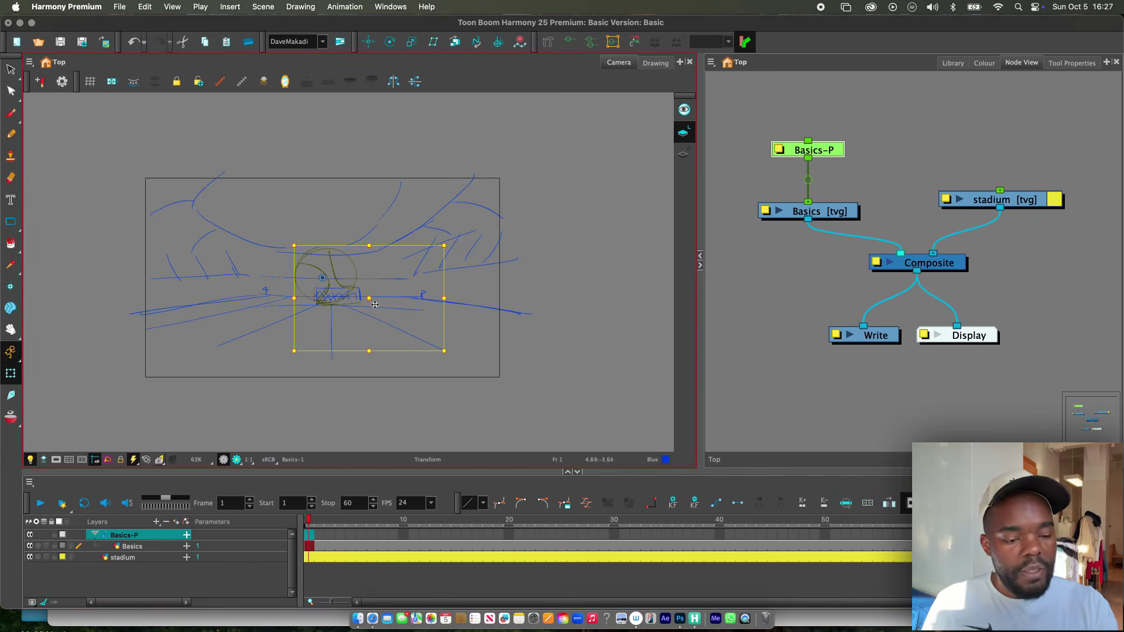
pyautogui.moveTo(373, 303); pyautogui.dragTo(145, 312)
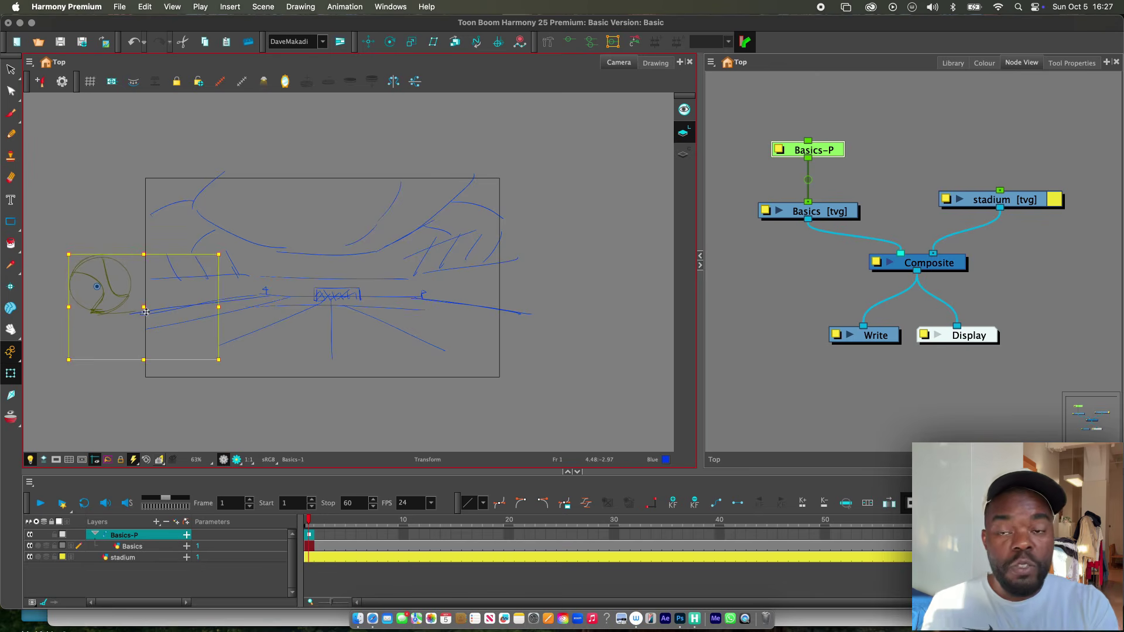
pyautogui.click(311, 539)
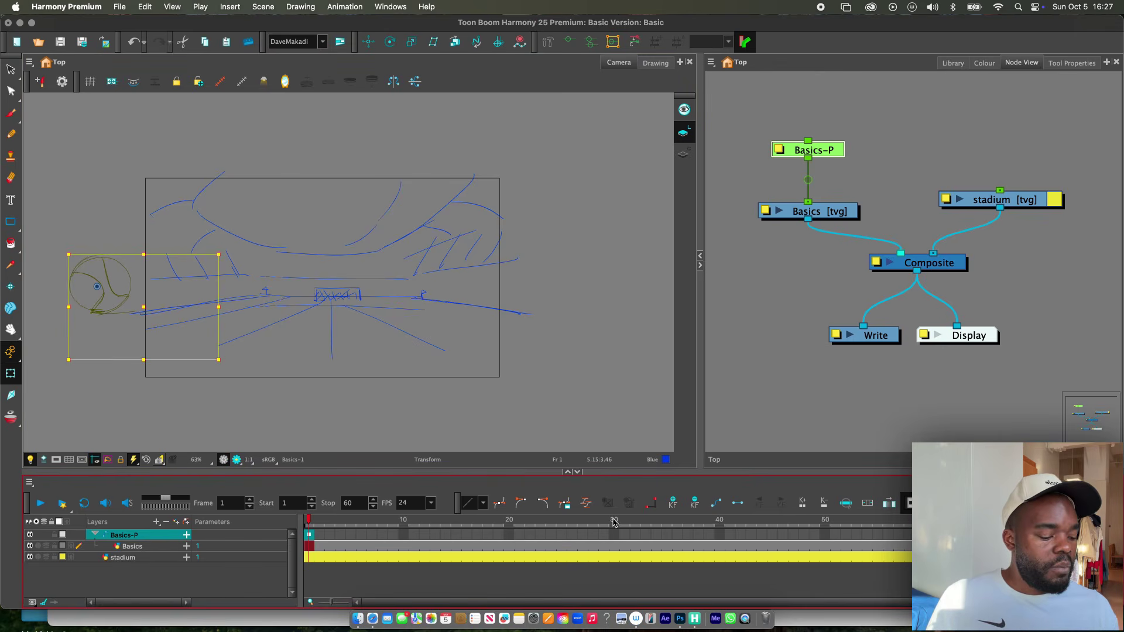
# Step: At frame 30, move the ball with the Basics-P peg past the right edge of the camera frame, and return to frame 1
pyautogui.click(614, 540)
pyautogui.moveTo(150, 311); pyautogui.dragTo(581, 297)
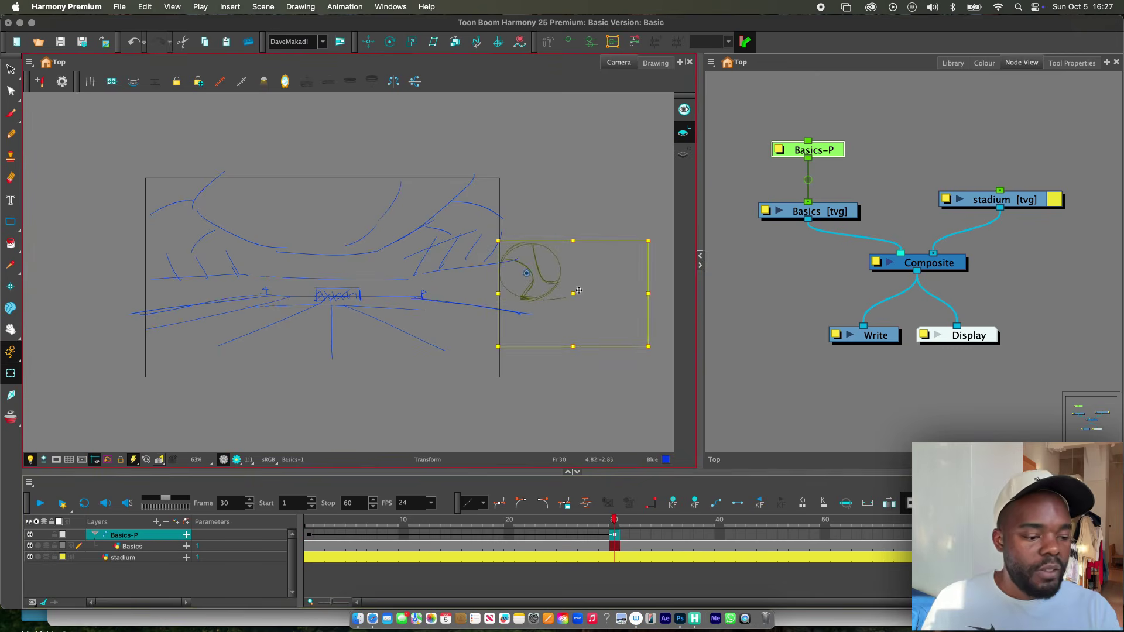
pyautogui.click(616, 524)
pyautogui.moveTo(616, 523); pyautogui.dragTo(308, 523)
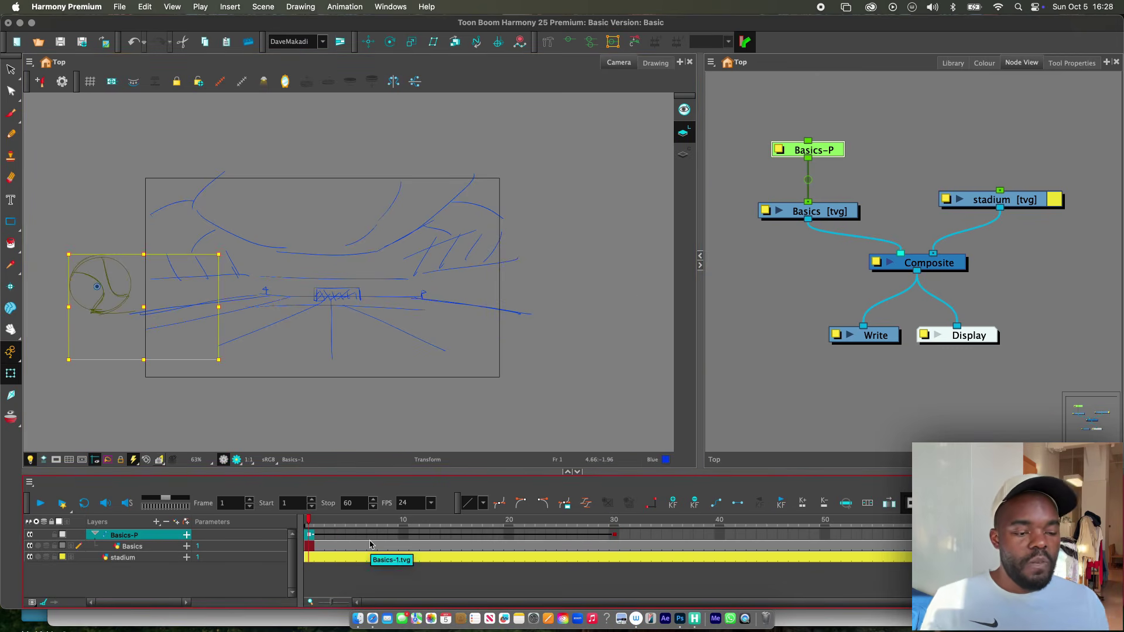
# Step: Play back the peg's motion of the ball across the stadium, and scrub to frame 17
pyautogui.click(823, 153)
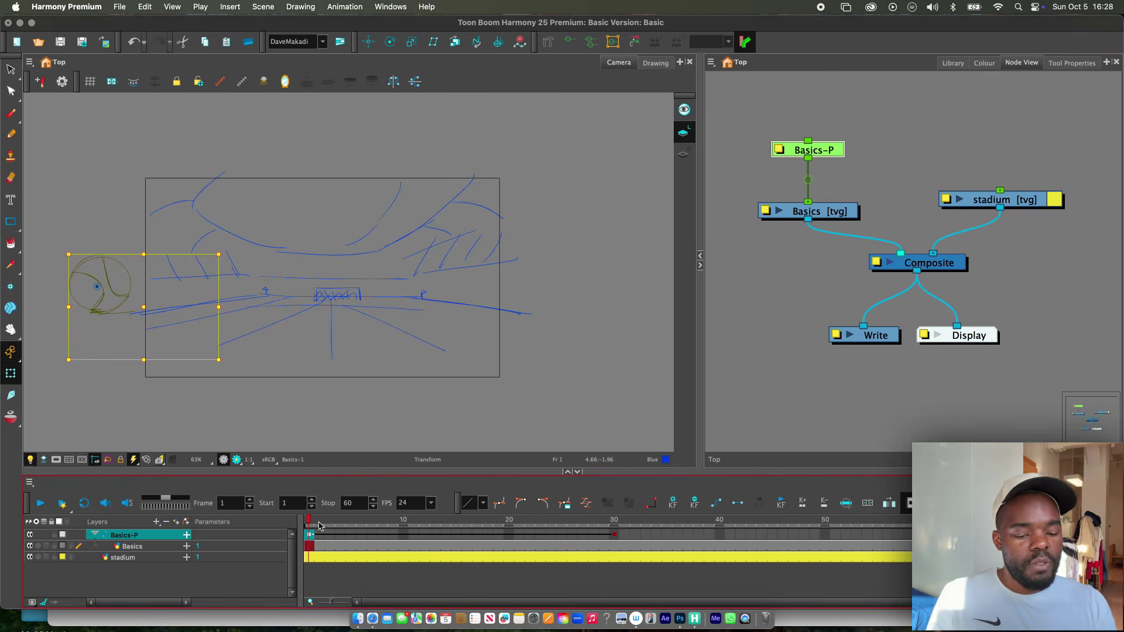
pyautogui.click(40, 503)
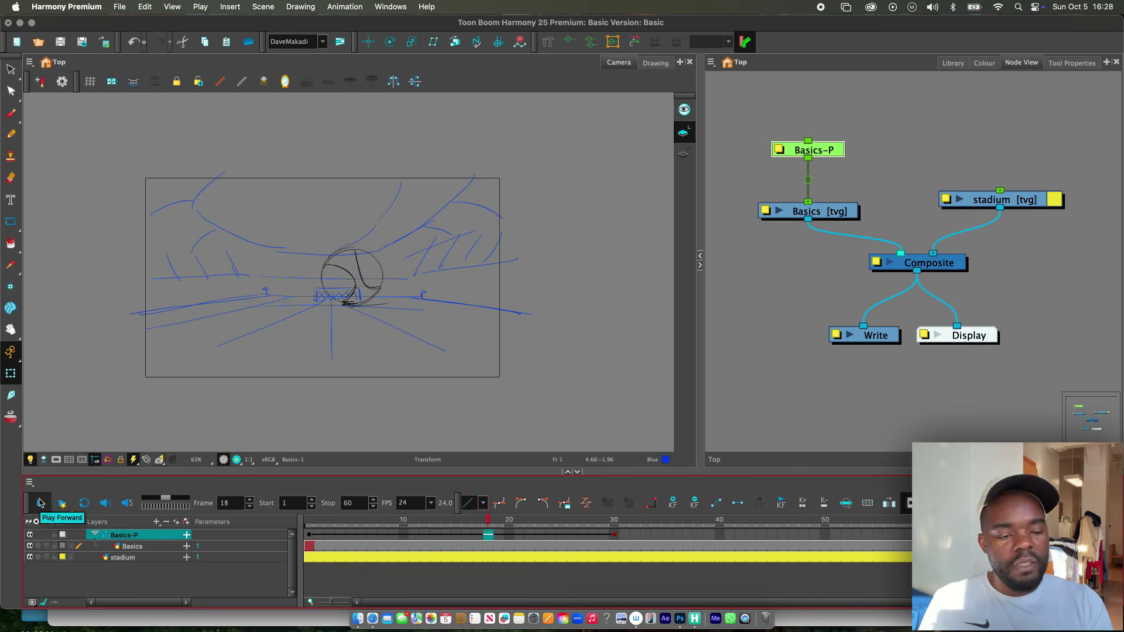
pyautogui.click(41, 503)
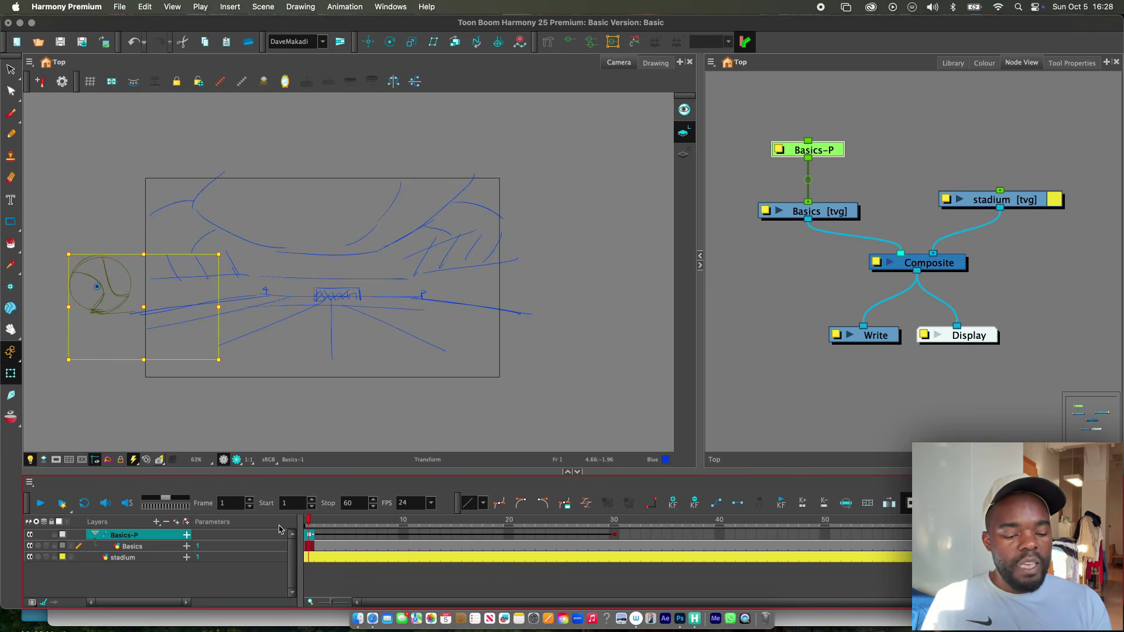
pyautogui.moveTo(351, 521); pyautogui.dragTo(477, 522)
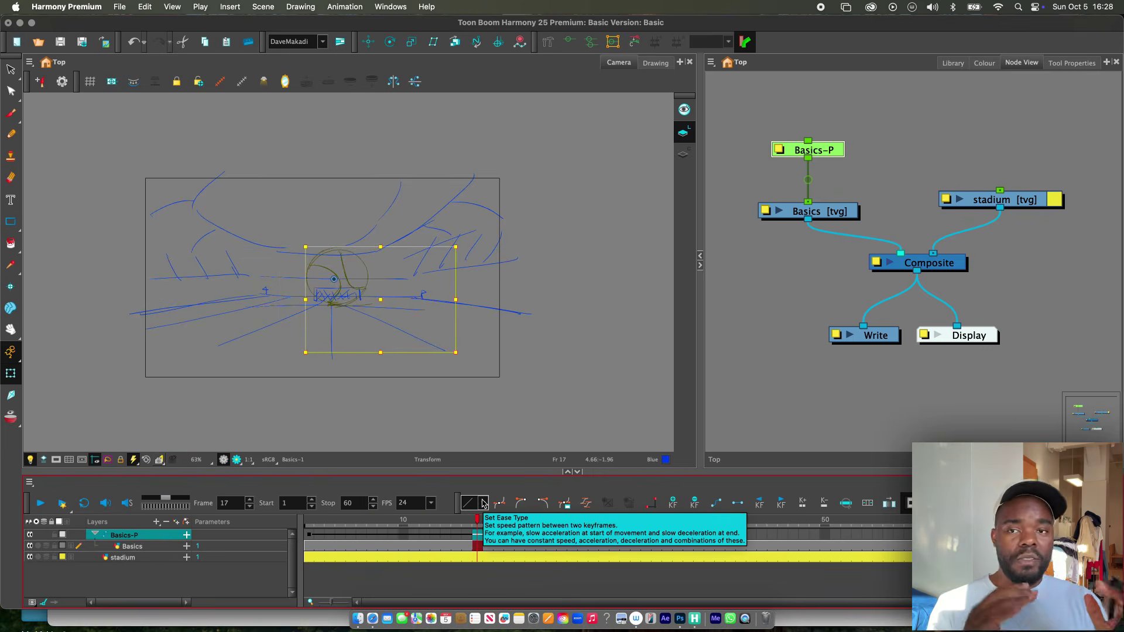
# Step: Move the Basics-P node slightly up, disconnect it from the Basics drawing, and play the scene from frame 1
pyautogui.moveTo(814, 150); pyautogui.dragTo(814, 137)
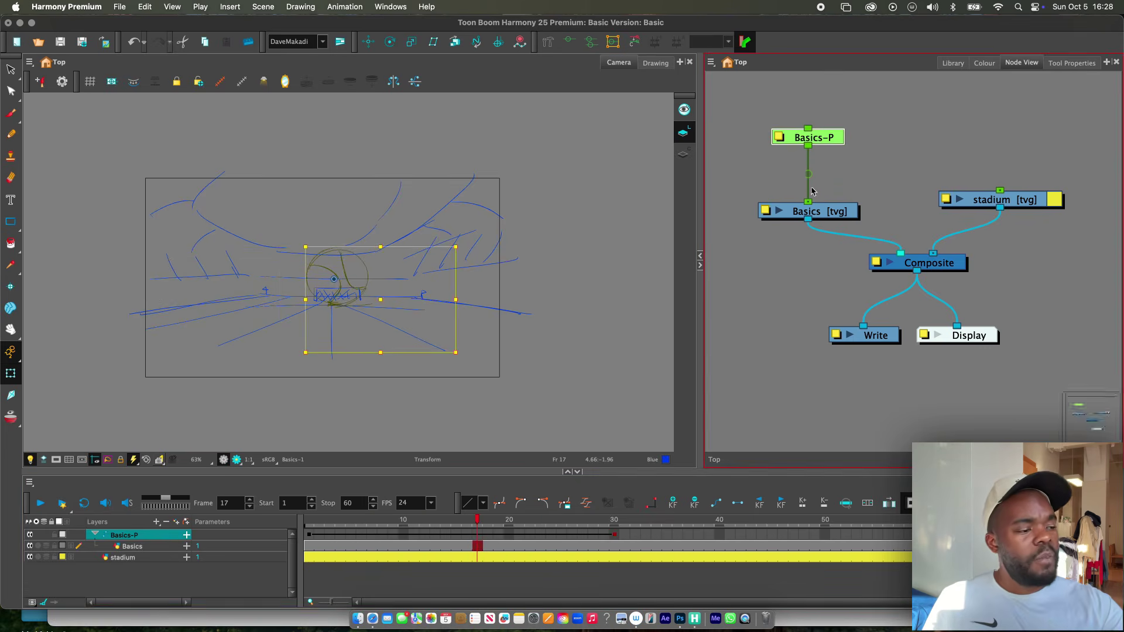
pyautogui.moveTo(808, 201); pyautogui.dragTo(862, 153)
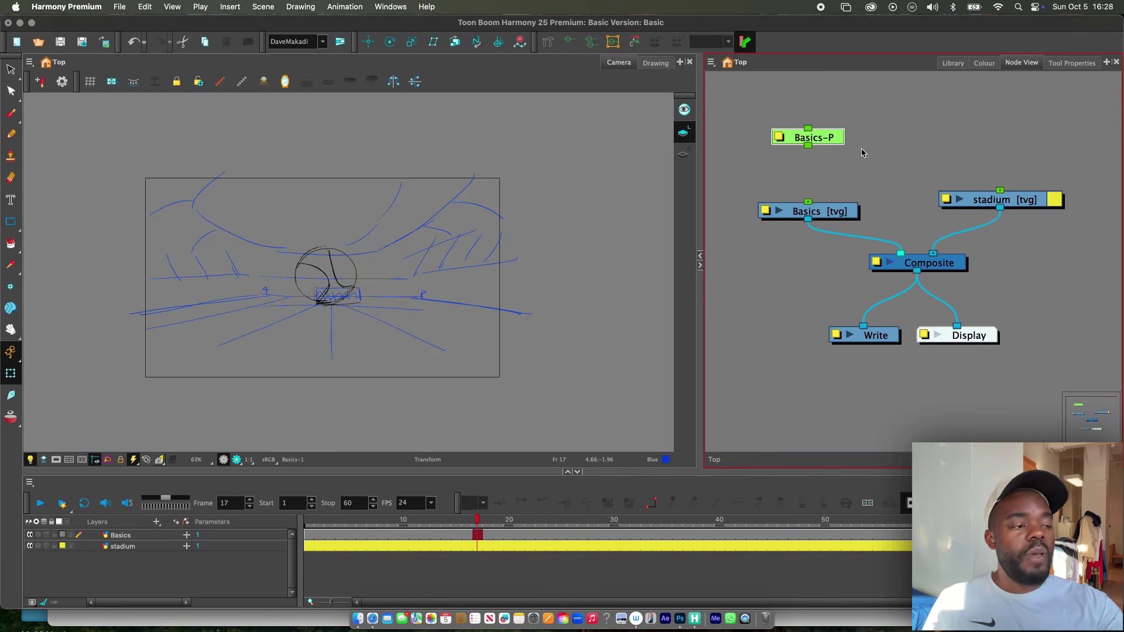
pyautogui.moveTo(378, 521); pyautogui.dragTo(309, 521)
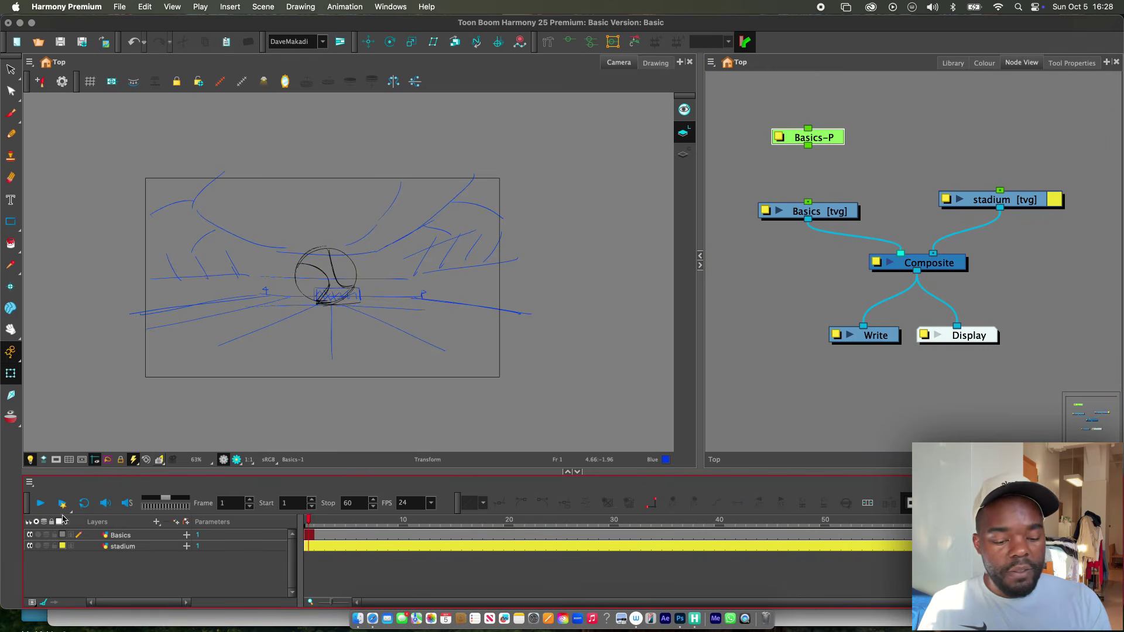
pyautogui.click(39, 503)
pyautogui.click(308, 521)
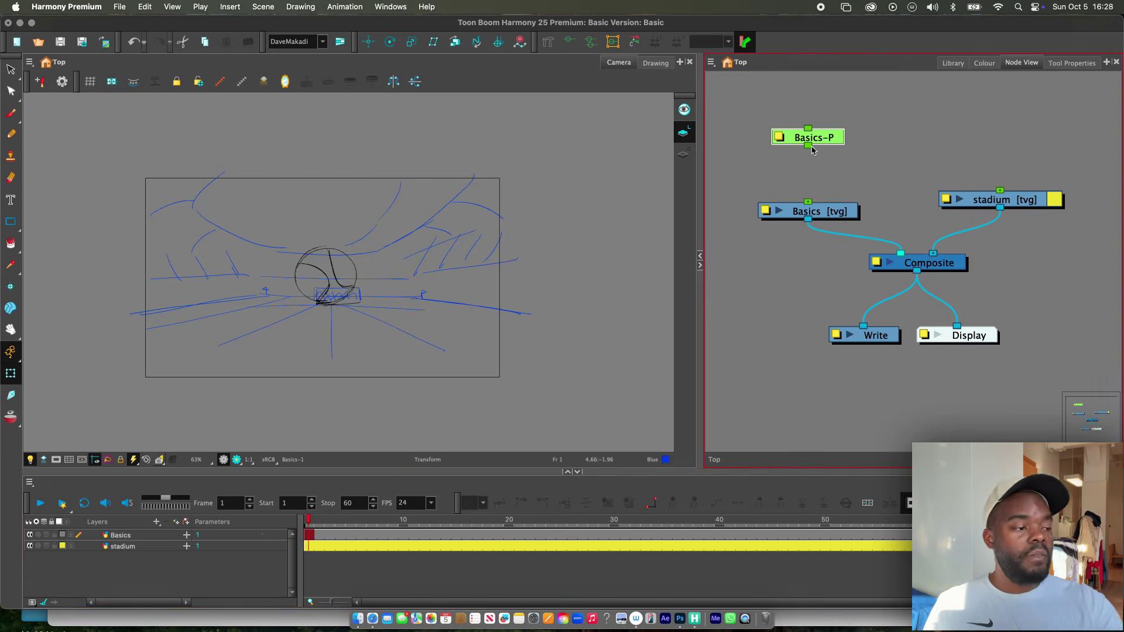
# Step: Reconnect the Basics-P peg to the Basics drawing and review the ball's position at frames 1 and 30
pyautogui.moveTo(808, 145); pyautogui.dragTo(814, 203)
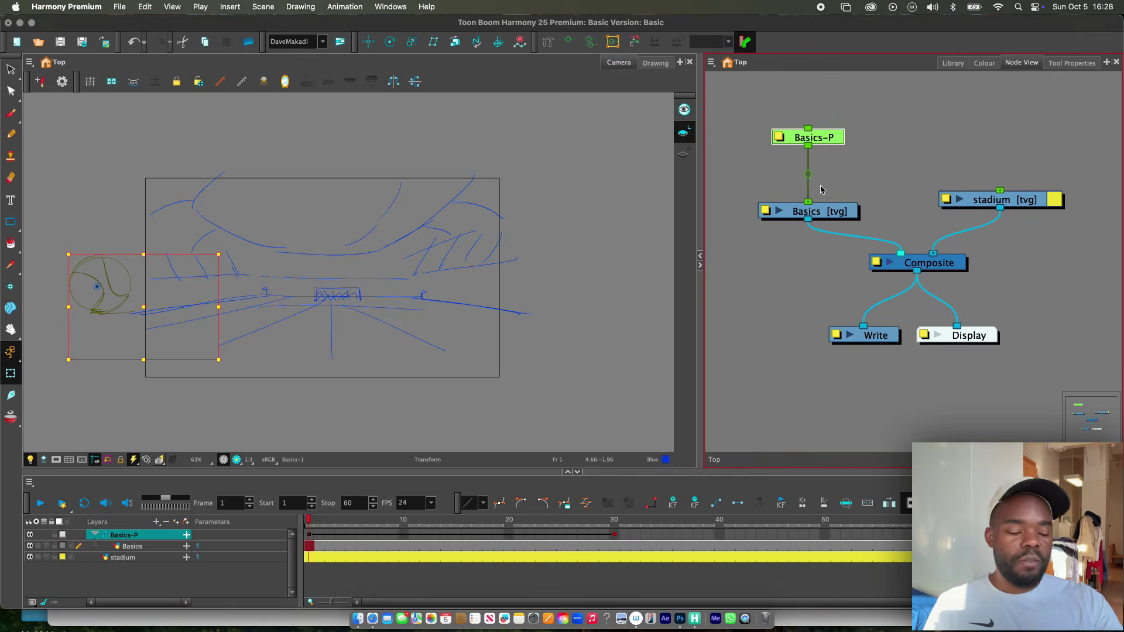
pyautogui.moveTo(407, 521); pyautogui.dragTo(266, 561)
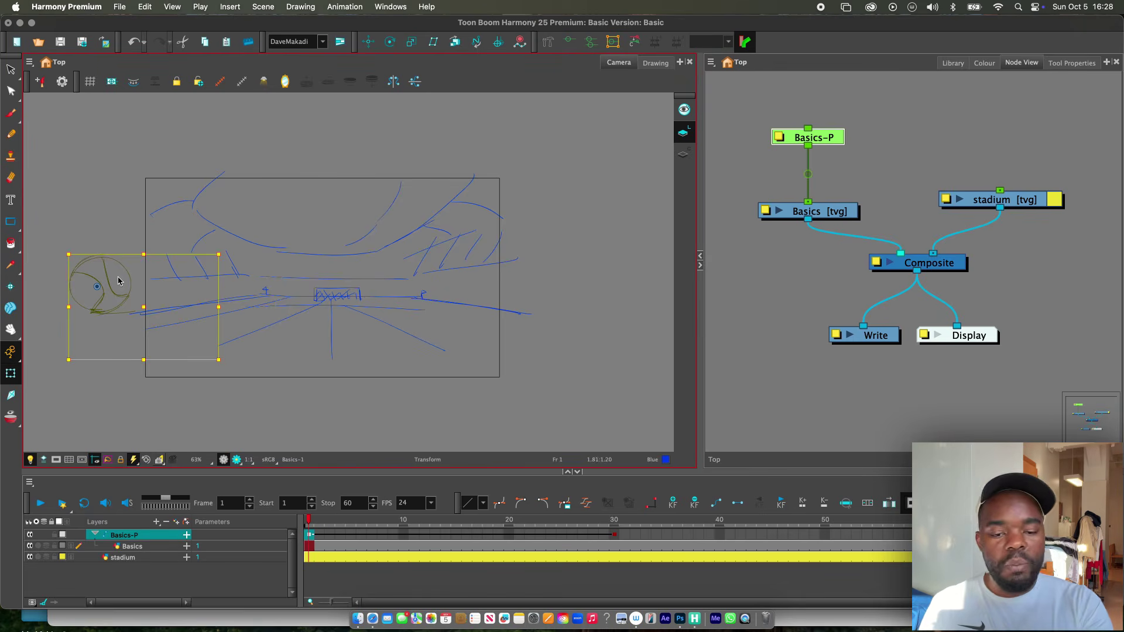
pyautogui.click(614, 521)
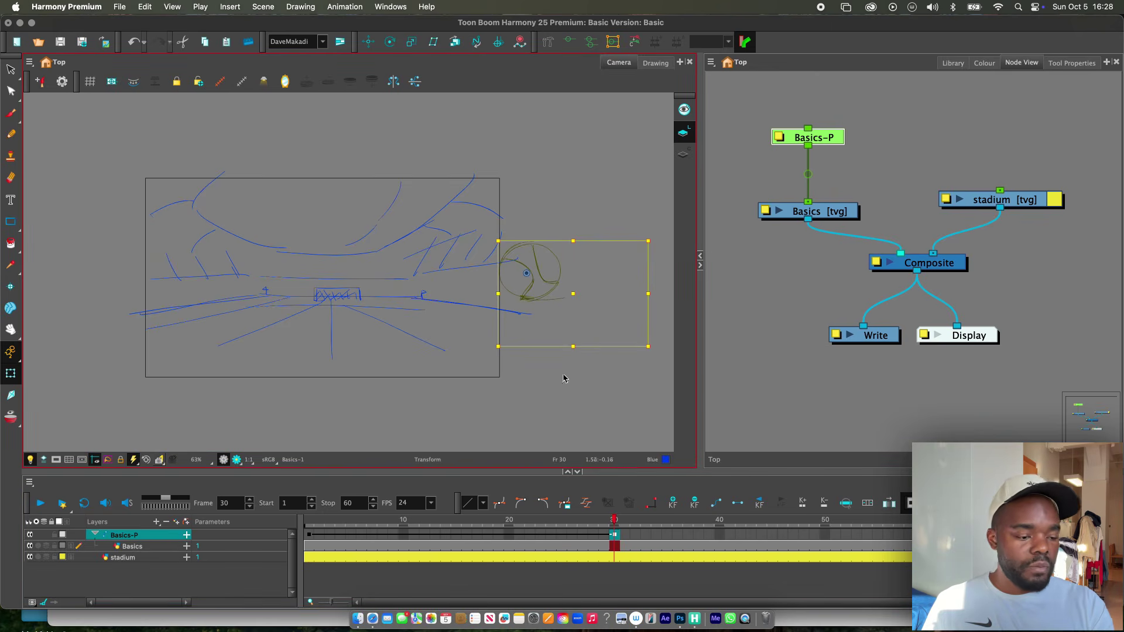
# Step: Try rotating the ball around its pivot at frame 30, scrub the timeline to check it, and undo the rotation
pyautogui.hscroll(2, 568, 364)
pyautogui.click(543, 254)
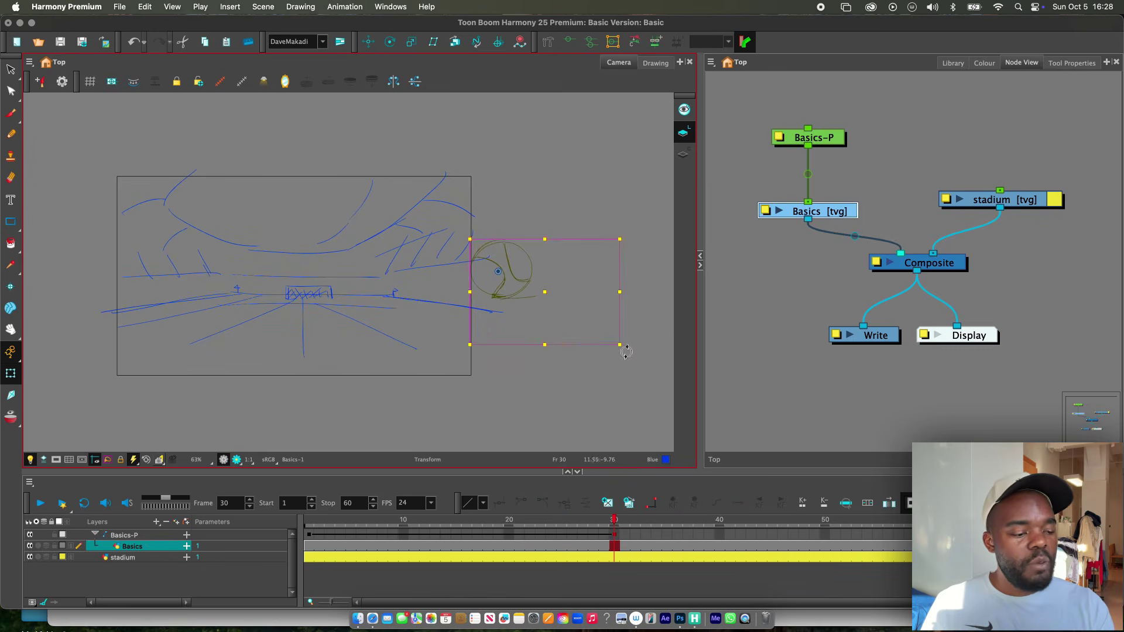
pyautogui.moveTo(627, 352); pyautogui.dragTo(595, 386)
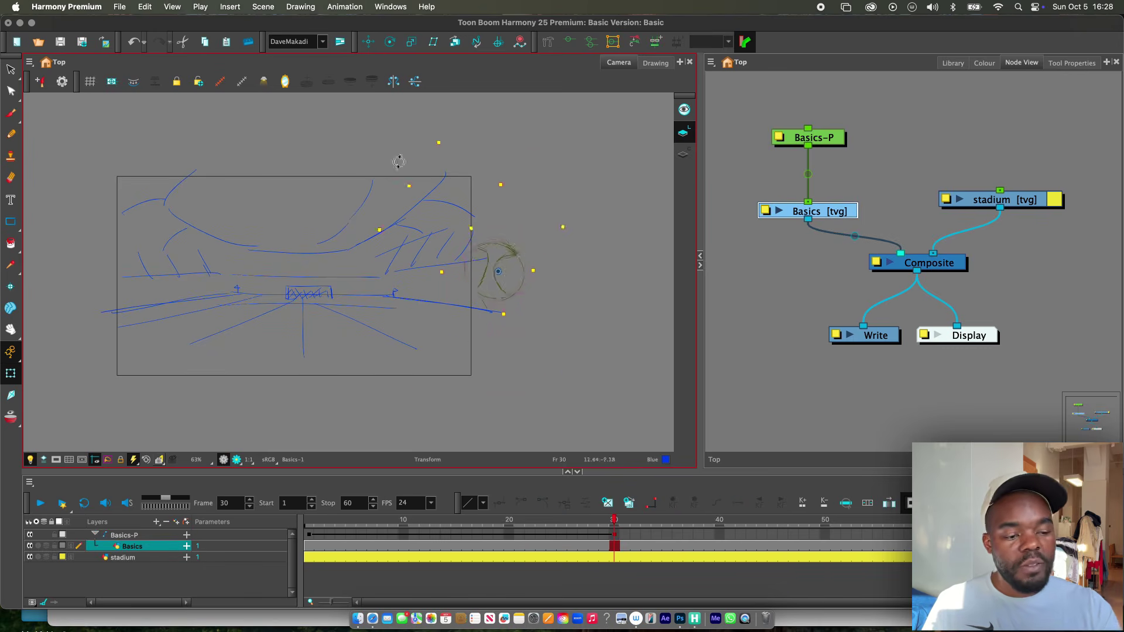
pyautogui.moveTo(615, 519); pyautogui.dragTo(574, 518)
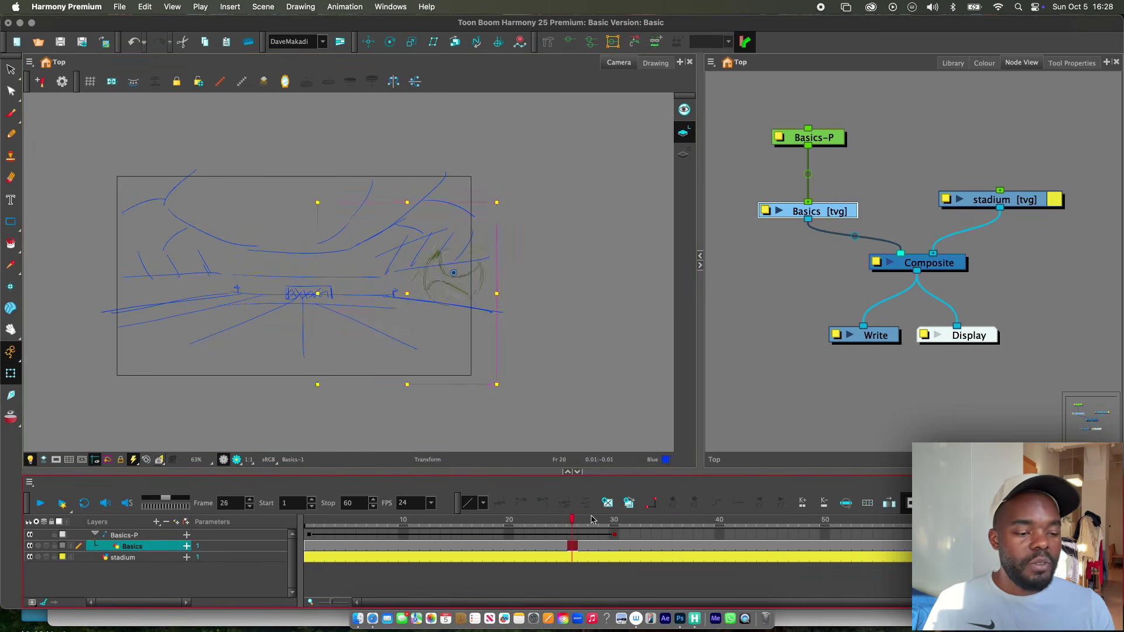
pyautogui.click(615, 520)
pyautogui.press('super+z')
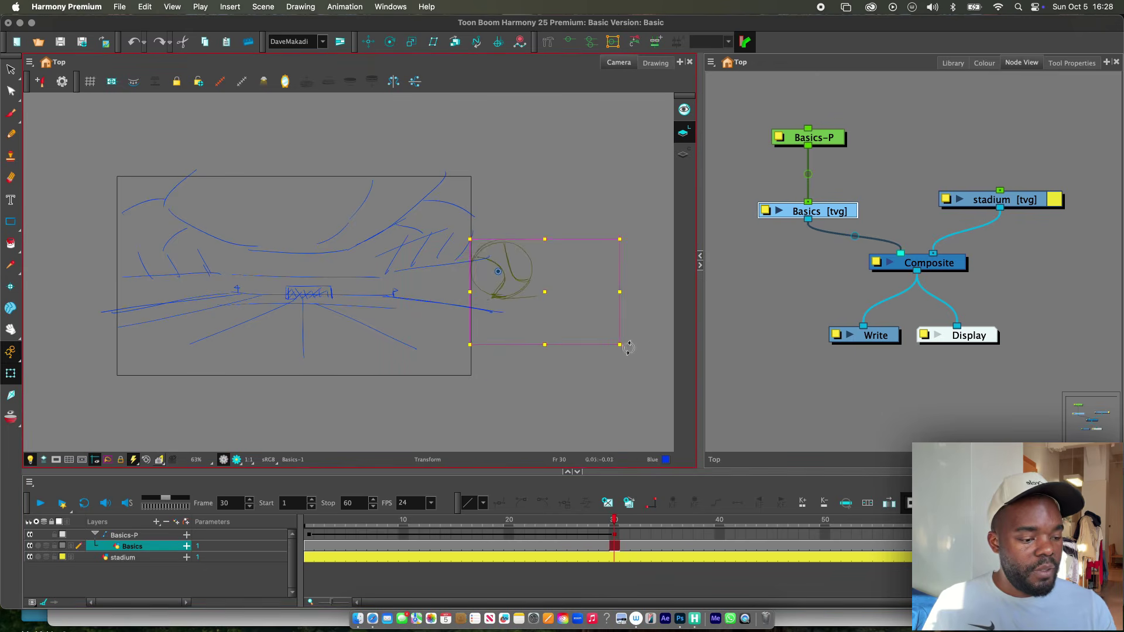
# Step: Rotate the ball slightly clockwise around its pivot at frame 30, and play the animation from frame 1
pyautogui.moveTo(622, 347); pyautogui.dragTo(576, 392)
pyautogui.moveTo(617, 520); pyautogui.dragTo(308, 520)
pyautogui.click(39, 504)
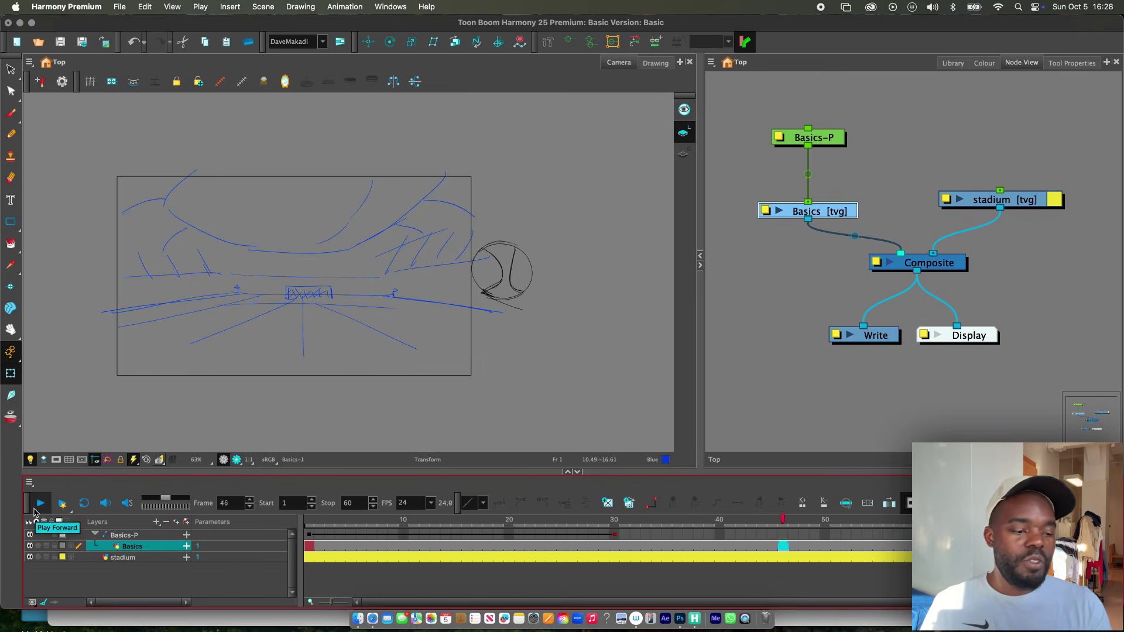
pyautogui.click(40, 503)
pyautogui.click(40, 504)
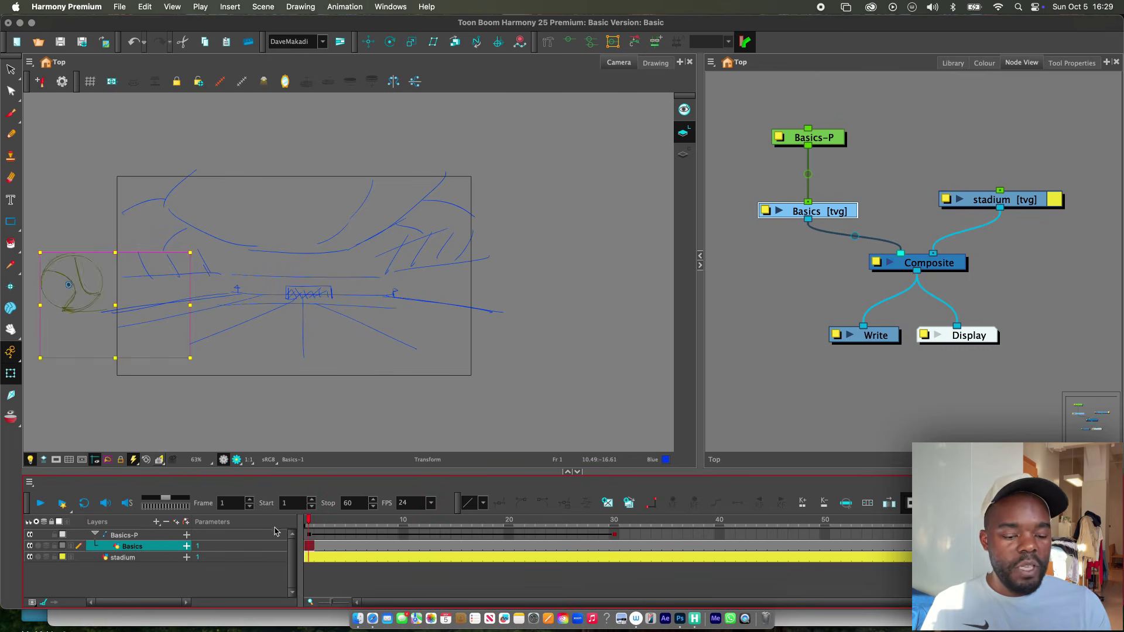
# Step: At frame 40, move the ball above the upper-right corner of the camera frame, and scrub back to frame 1
pyautogui.click(616, 544)
pyautogui.moveTo(618, 540); pyautogui.dragTo(626, 510)
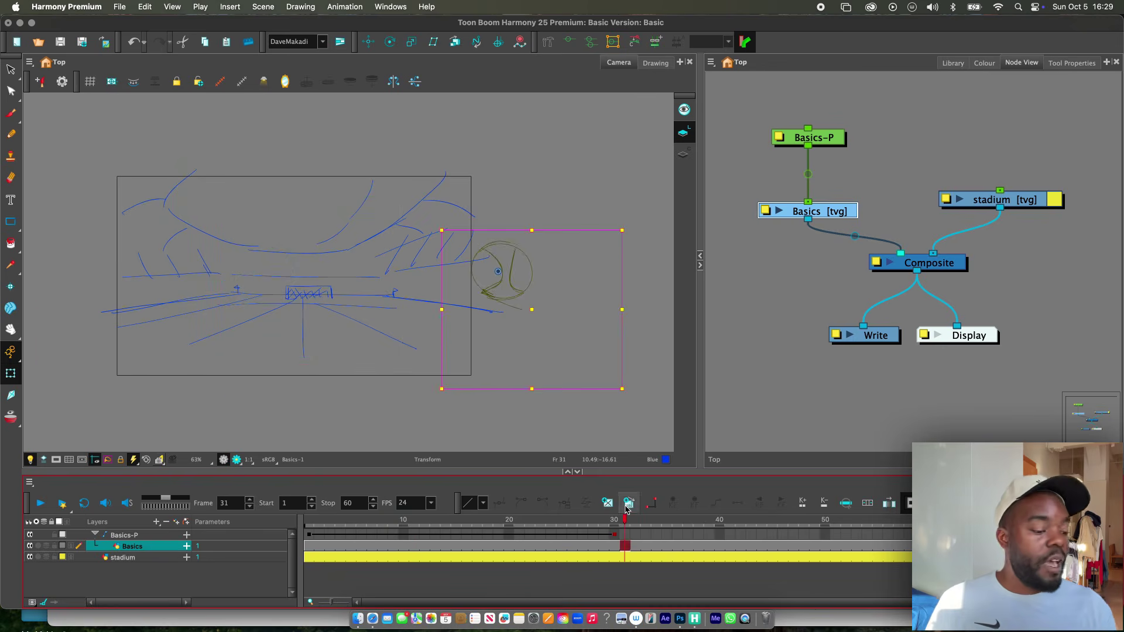
pyautogui.click(720, 522)
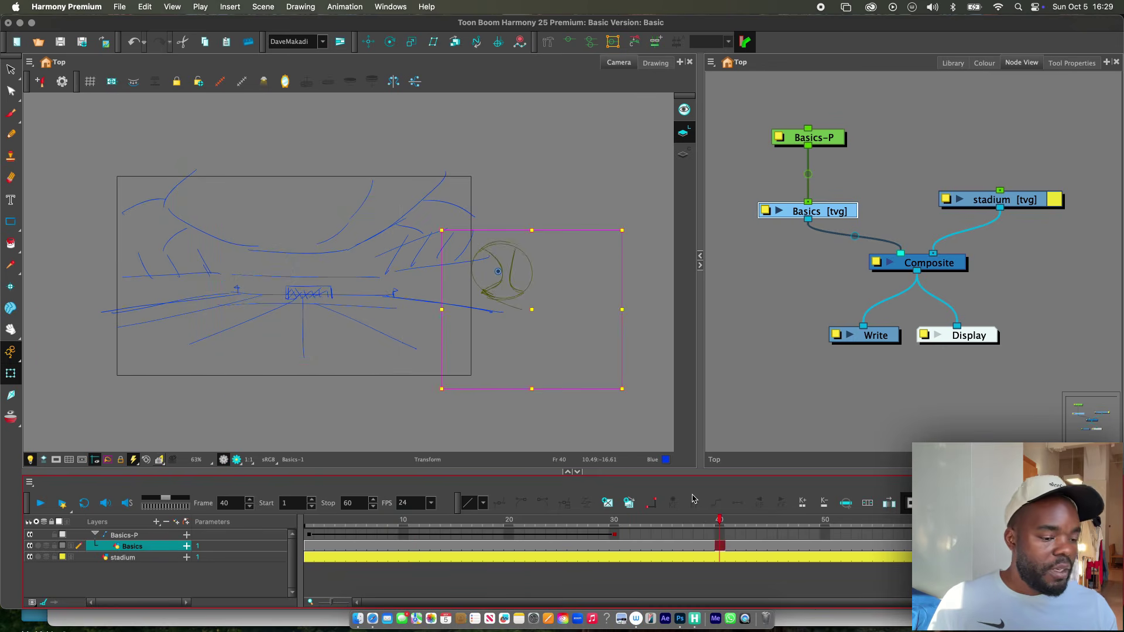
pyautogui.moveTo(533, 311); pyautogui.dragTo(510, 166)
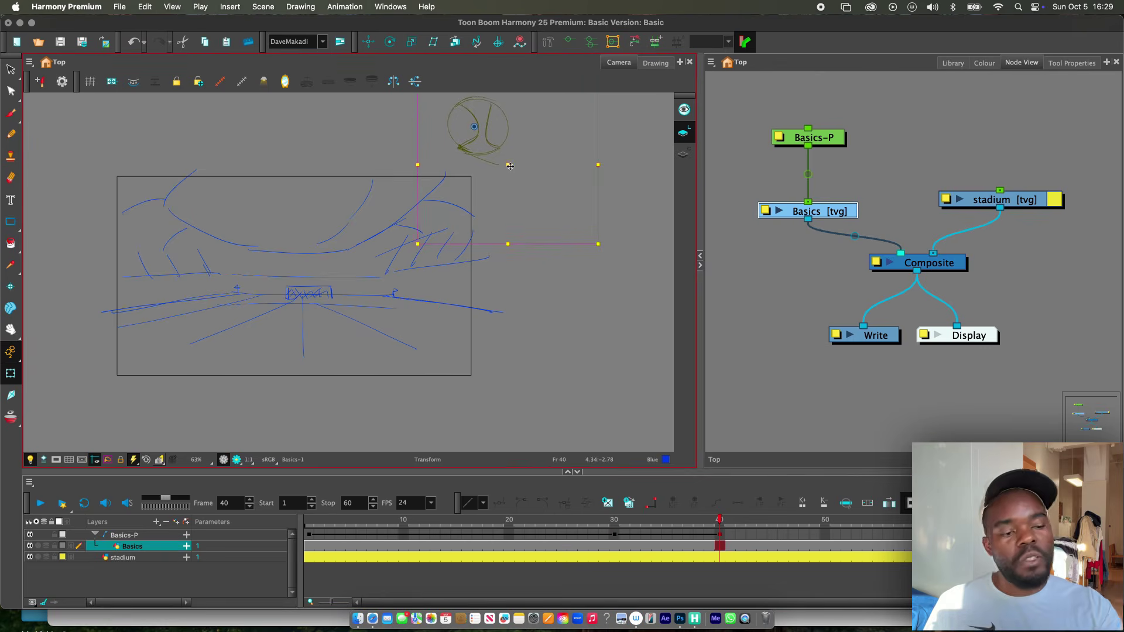
pyautogui.moveTo(718, 521)
pyautogui.mouseDown()
pyautogui.moveTo(699, 544)
pyautogui.moveTo(507, 550)
pyautogui.moveTo(724, 542)
pyautogui.moveTo(275, 545)
pyautogui.mouseUp()
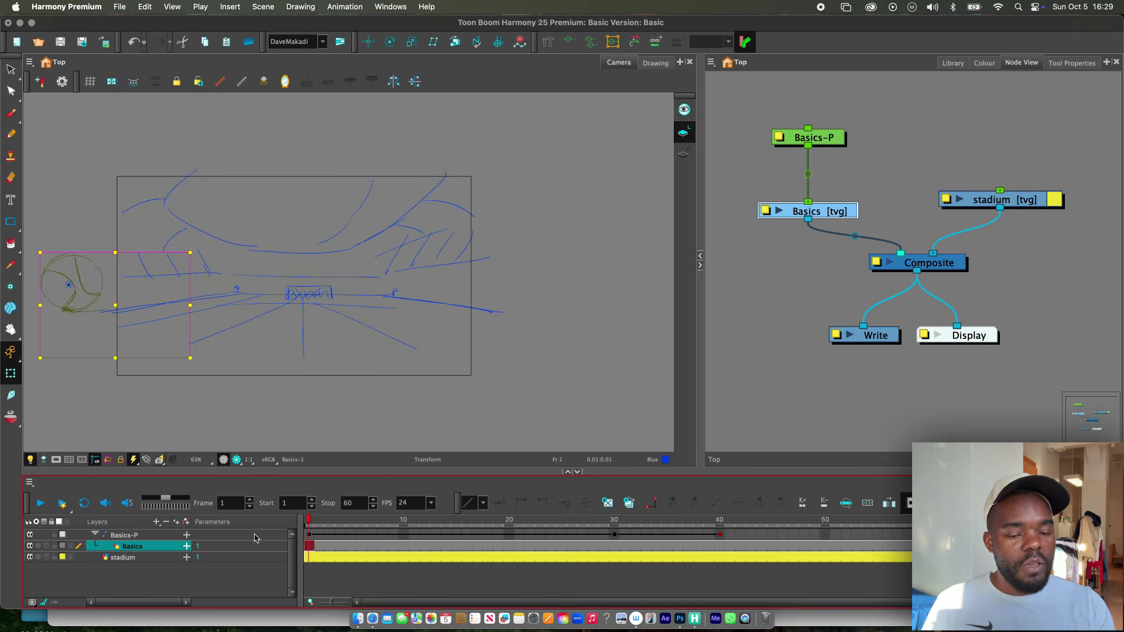
# Step: Delete the connection between the Basics-P peg and the Basics drawing node
pyautogui.click(802, 189)
pyautogui.press('Delete')
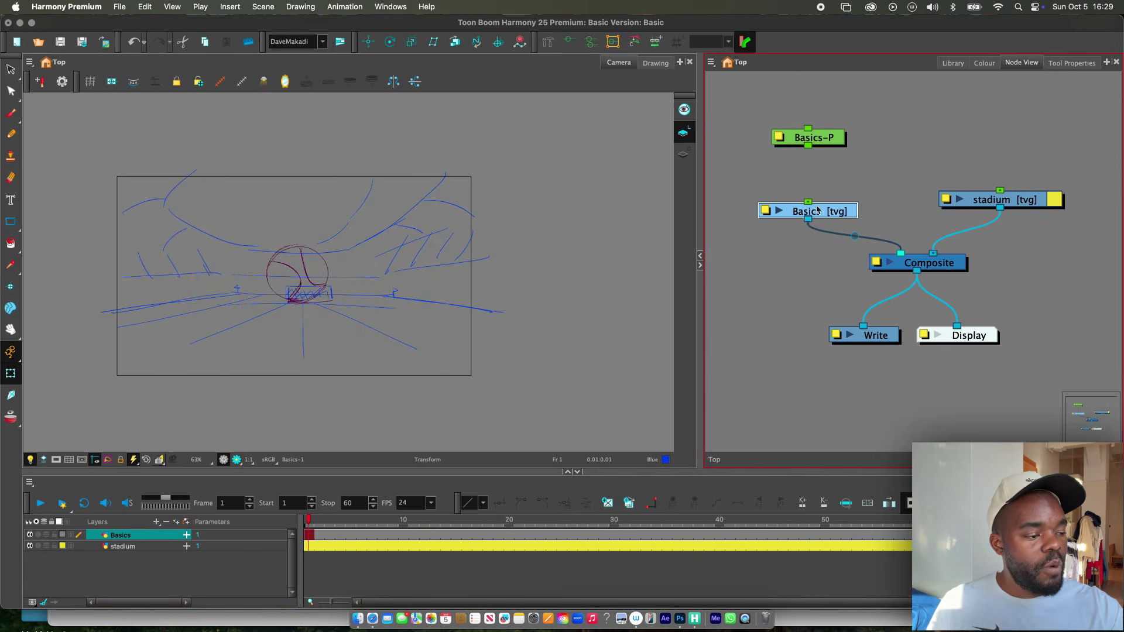
# Step: Inspect the Animate Using Animation Tools option in the Basics drawing node's layer properties
pyautogui.click(765, 211)
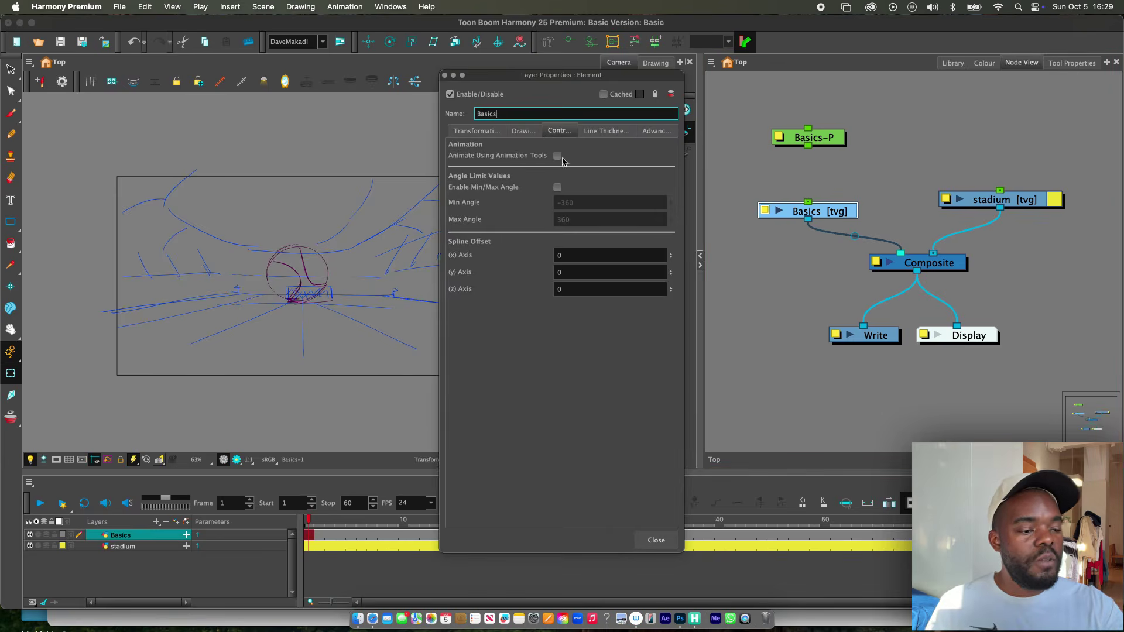
pyautogui.click(668, 538)
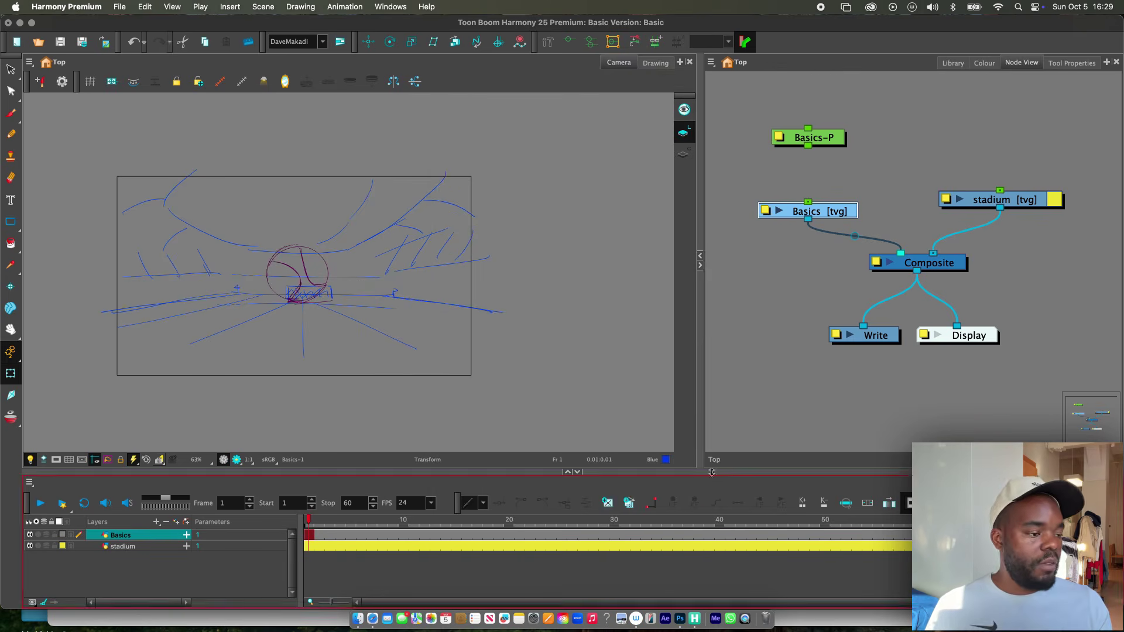
pyautogui.click(787, 239)
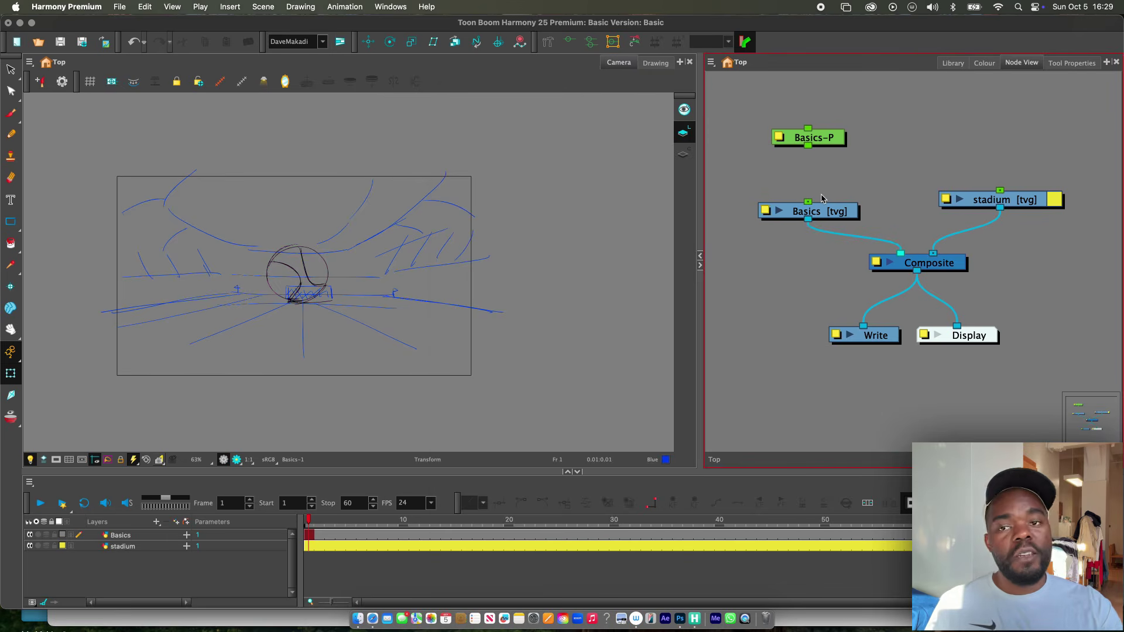
# Step: Review the Element Node "Animate Using Animation Tools" Default Value option in the Advanced preferences and close the dialog
pyautogui.click(79, 7)
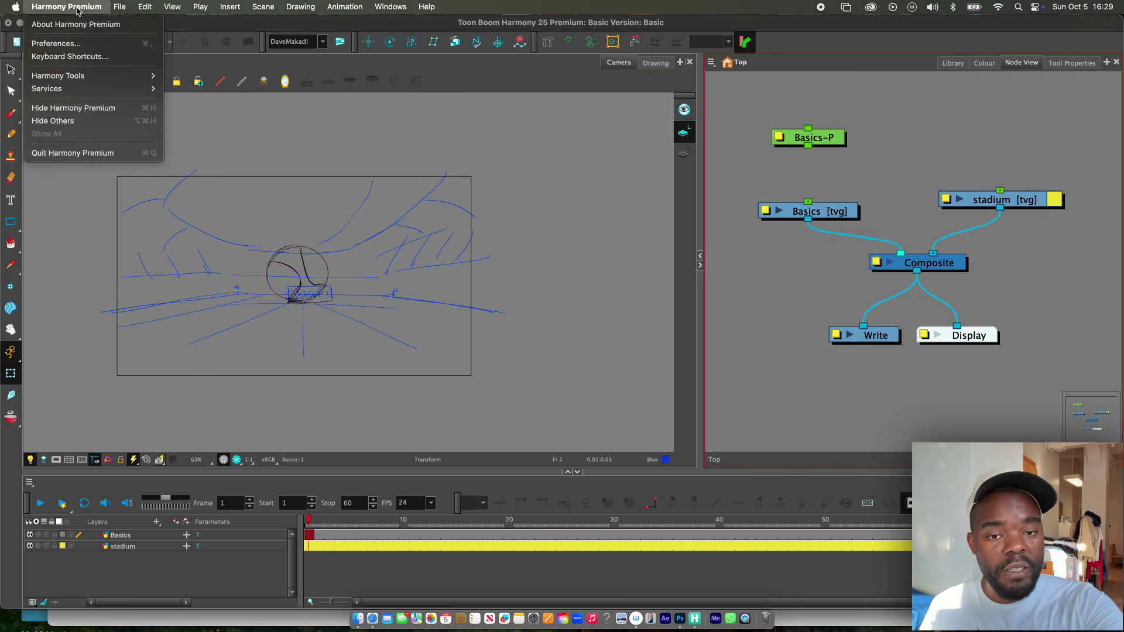
pyautogui.click(98, 49)
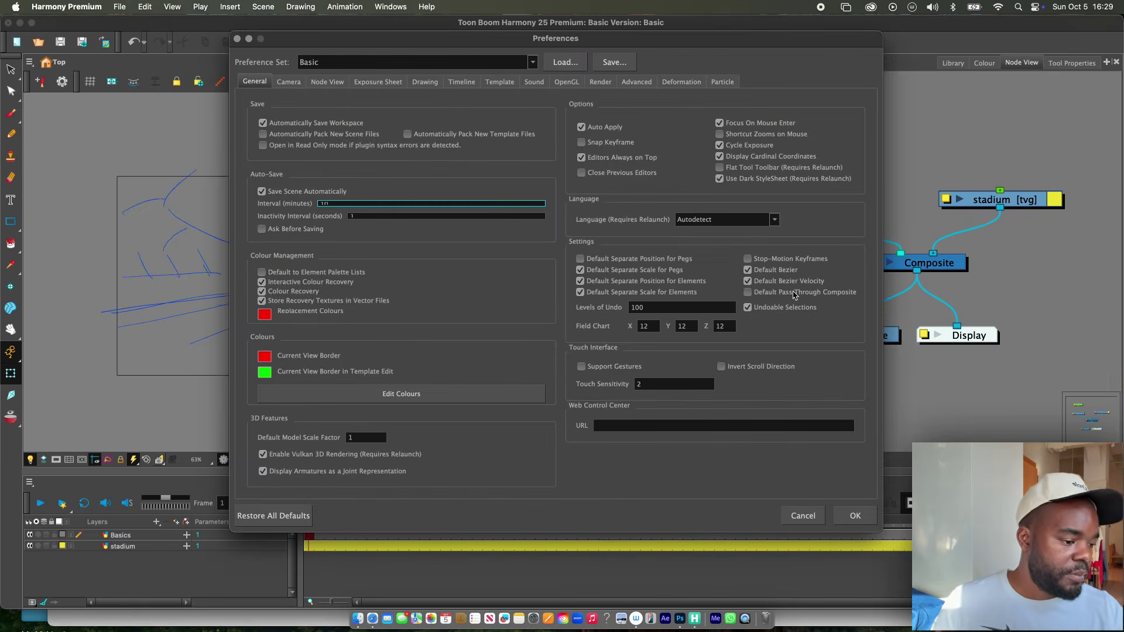
pyautogui.click(639, 84)
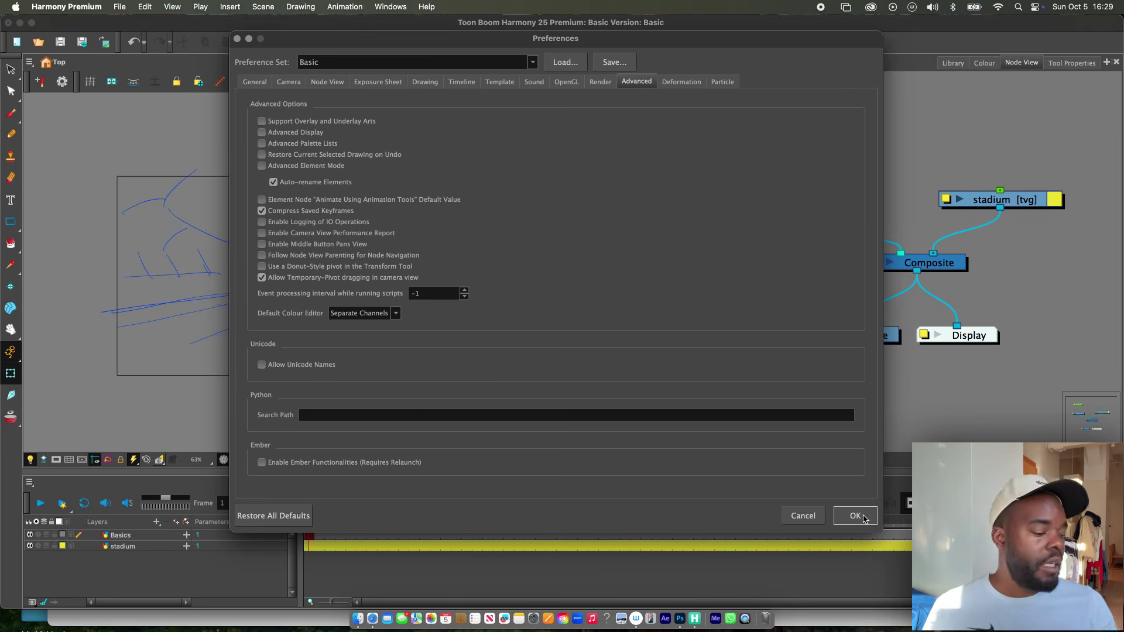
pyautogui.click(264, 200)
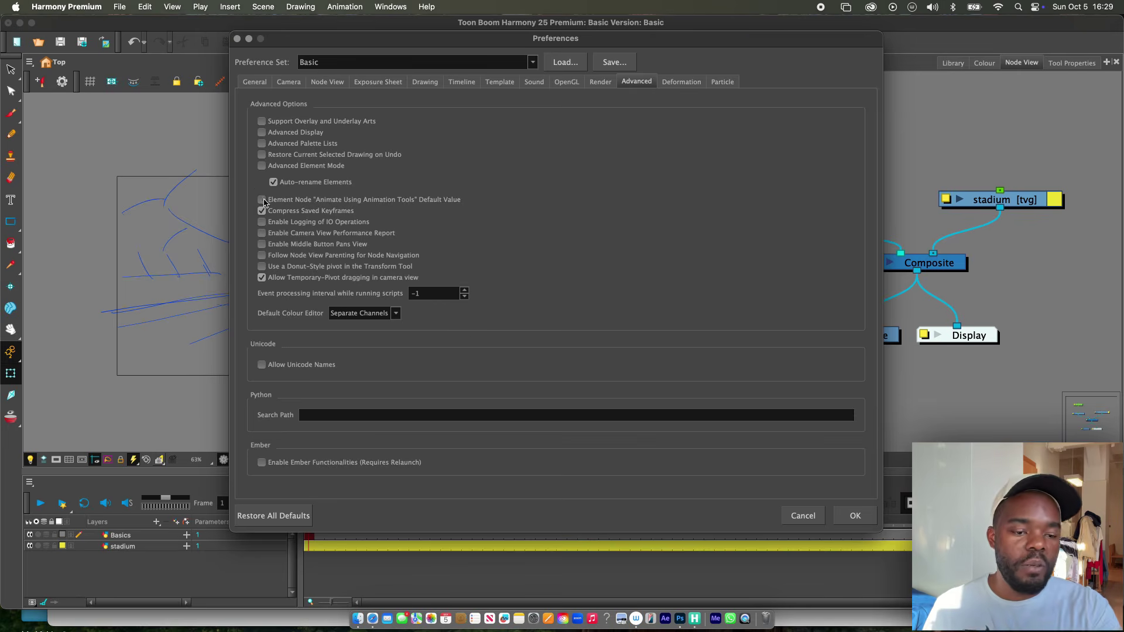
pyautogui.click(844, 511)
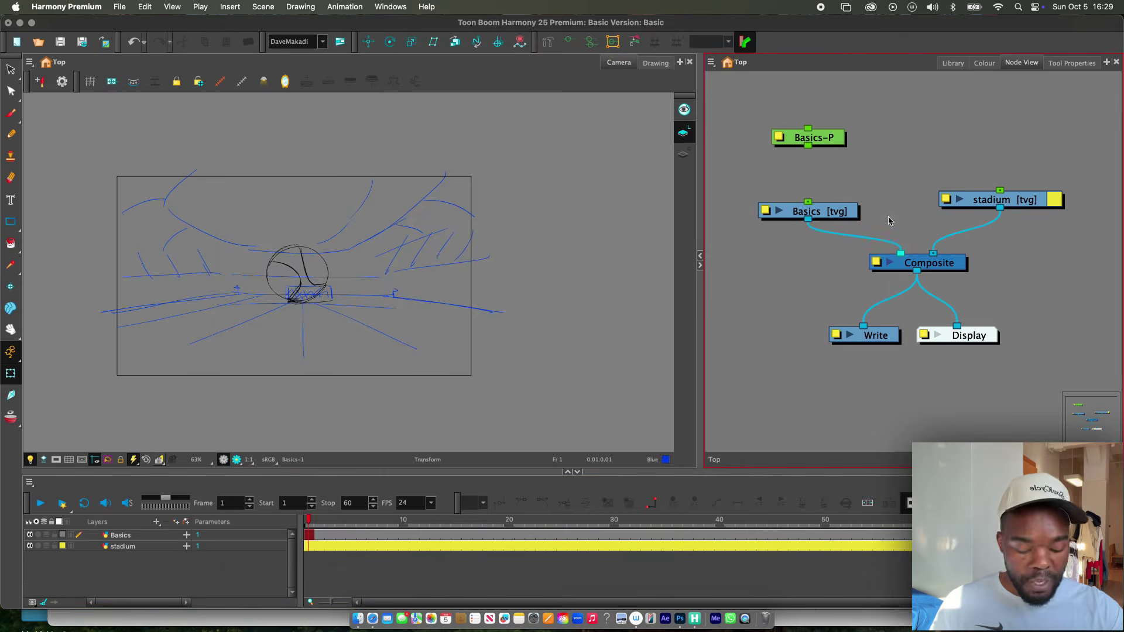
# Step: Add a temporary drawing node to inspect its Animate Using Animation Tools setting, and delete the node
pyautogui.press('super+r')
pyautogui.click(603, 370)
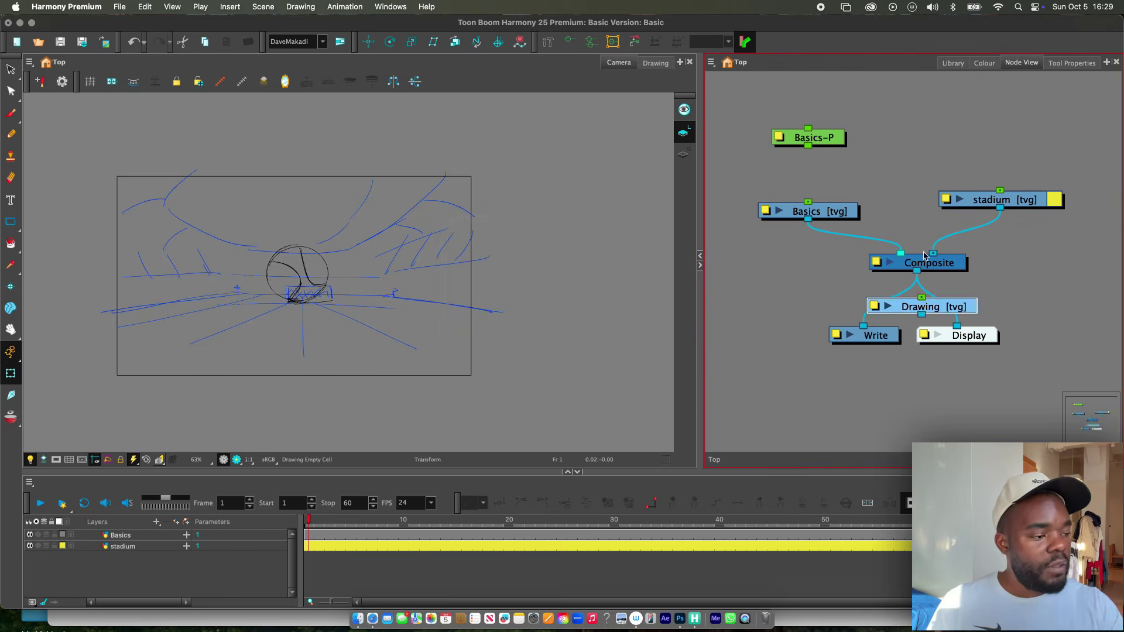
pyautogui.moveTo(913, 311)
pyautogui.mouseDown()
pyautogui.moveTo(858, 305)
pyautogui.moveTo(802, 278)
pyautogui.mouseUp()
pyautogui.doubleClick(770, 274)
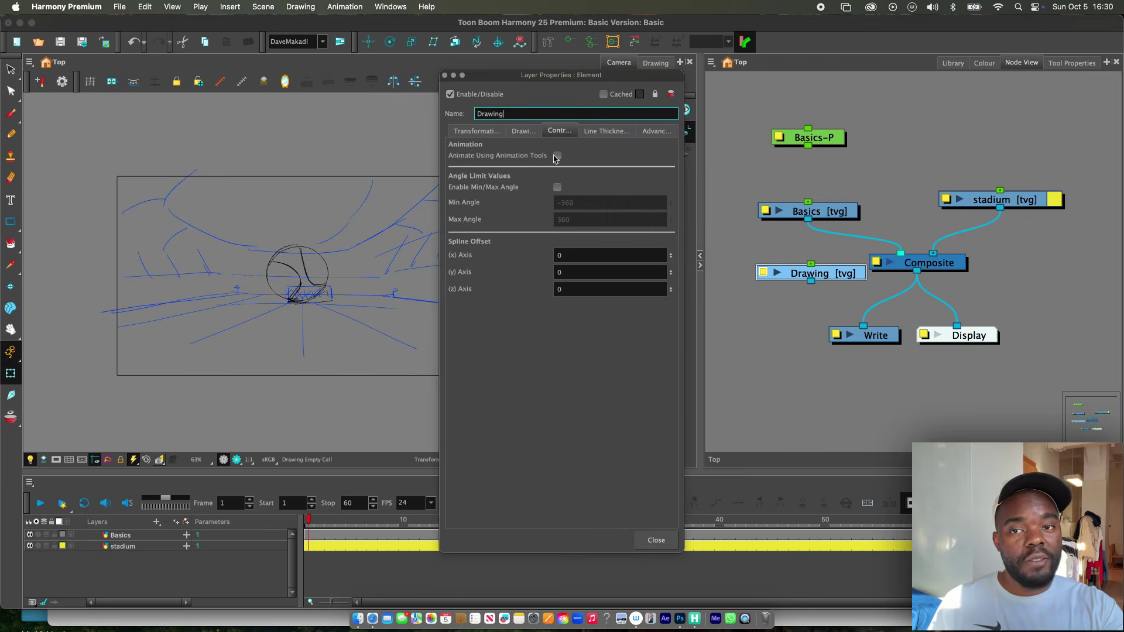
pyautogui.click(660, 536)
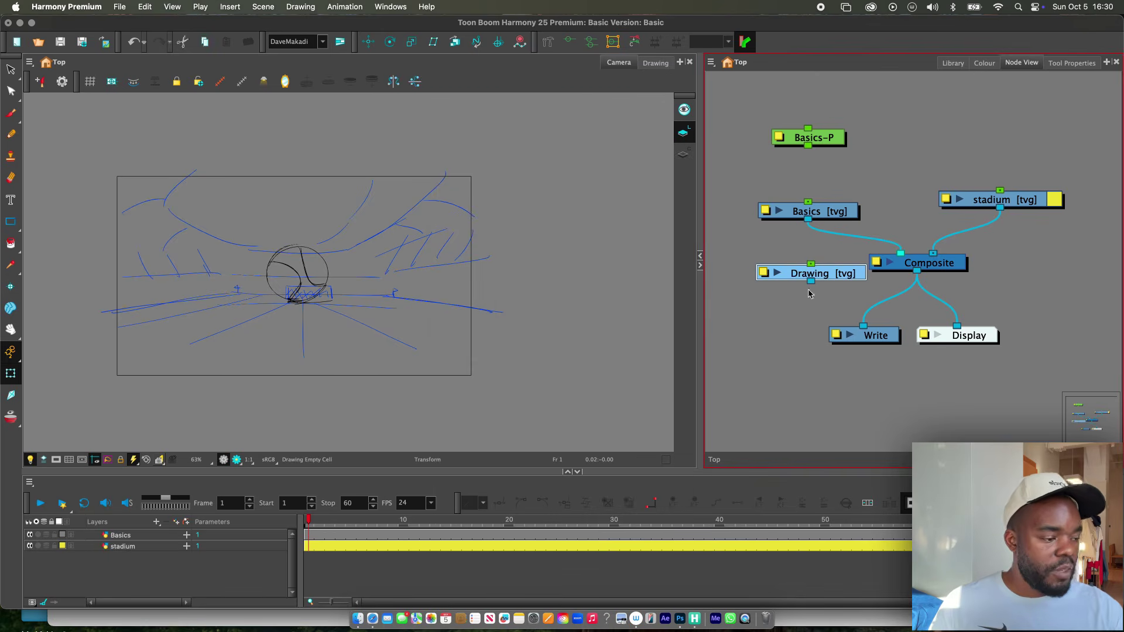
pyautogui.press('Delete')
pyautogui.click(634, 335)
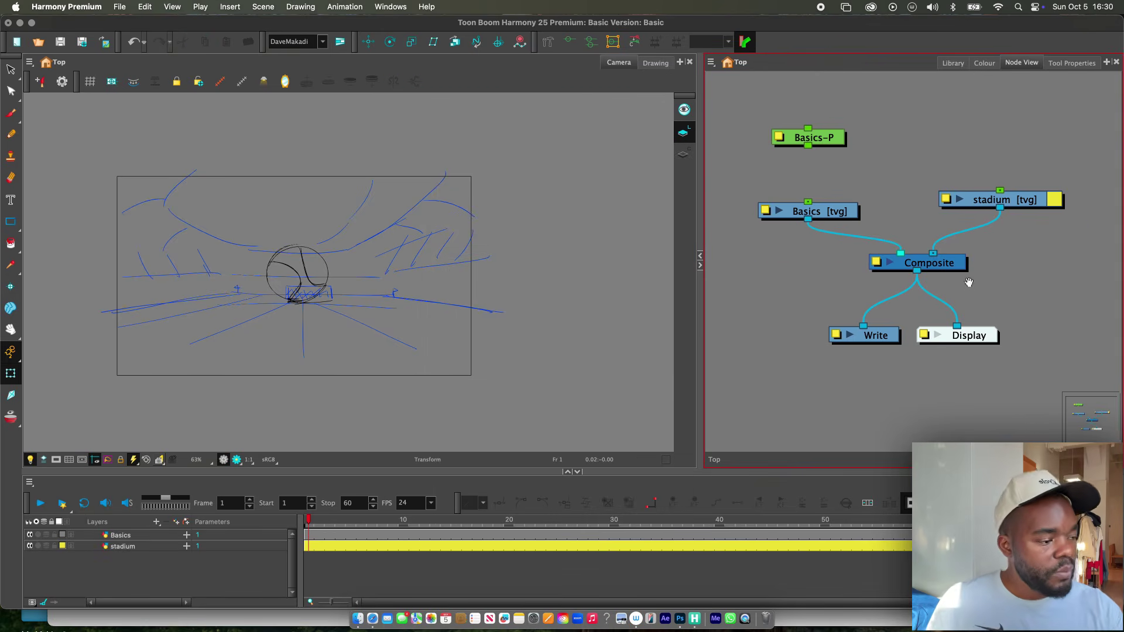
# Step: Place the Basics-P peg centrally above the Basics and stadium drawing nodes, and line those two up in a row
pyautogui.scroll(2, 1018, 252)
pyautogui.click(1032, 241)
pyautogui.moveTo(858, 166); pyautogui.dragTo(948, 167)
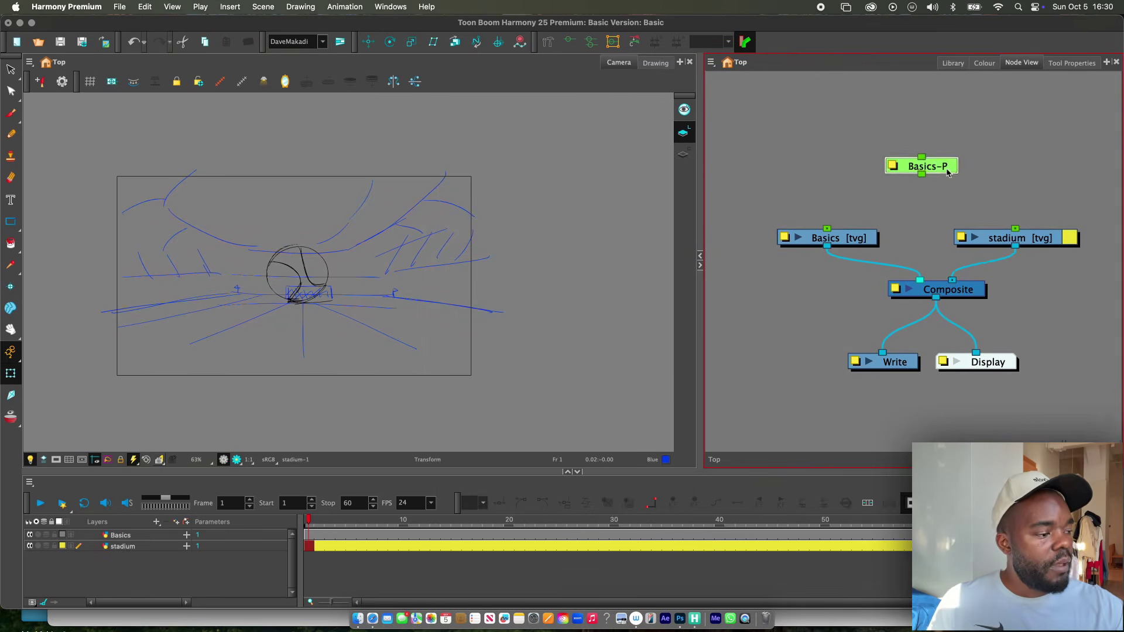
pyautogui.moveTo(491, 290); pyautogui.dragTo(521, 299)
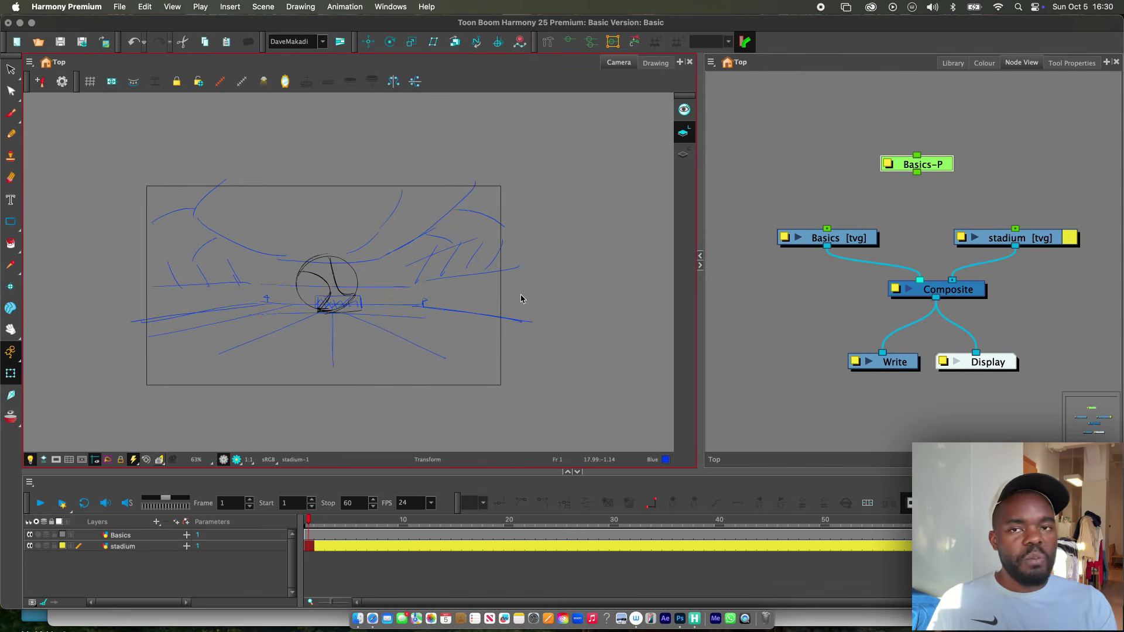
pyautogui.moveTo(866, 245); pyautogui.dragTo(868, 233)
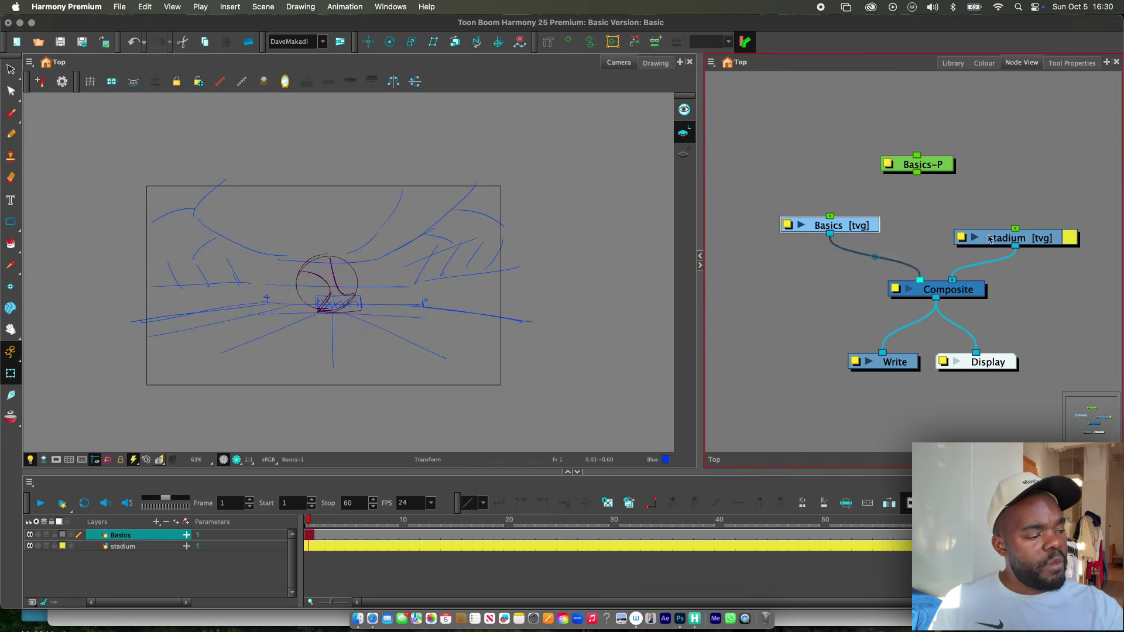
pyautogui.moveTo(1031, 239); pyautogui.dragTo(1030, 226)
# Step: Disable the stadium drawing node to hide the background sketch from the camera view
pyautogui.click(503, 326)
pyautogui.moveTo(503, 326); pyautogui.dragTo(510, 324)
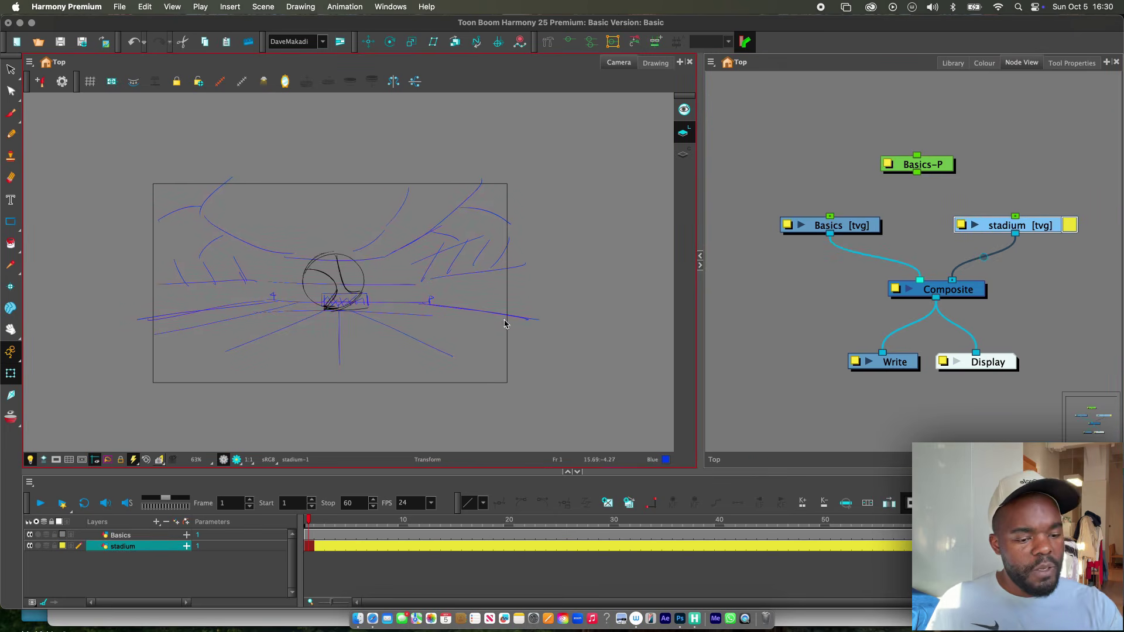
pyautogui.click(1034, 217)
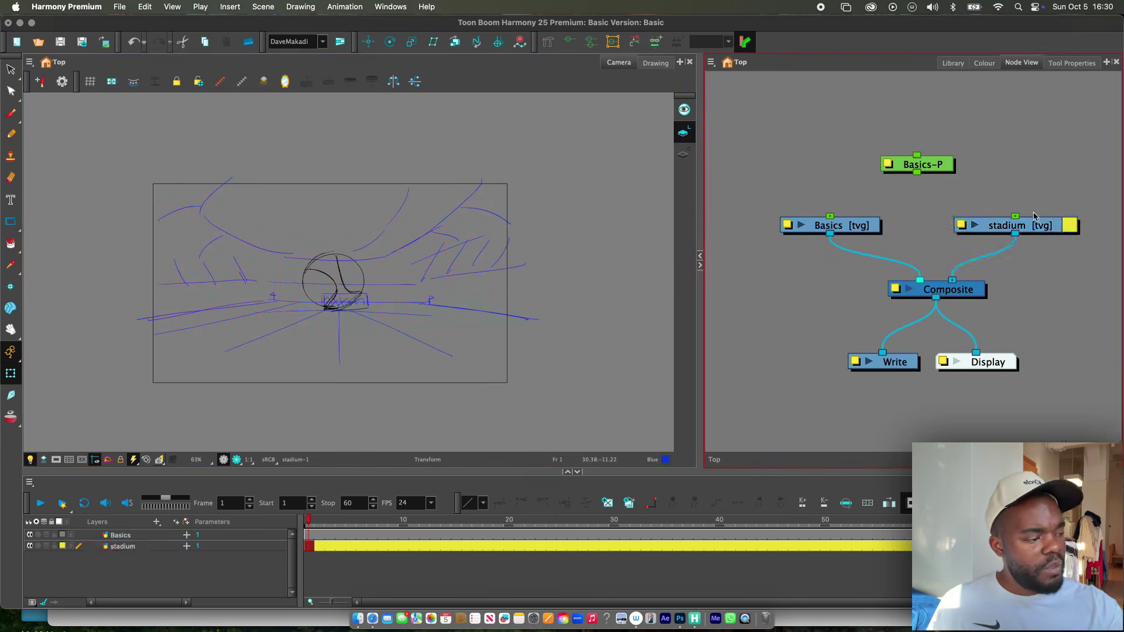
pyautogui.click(1034, 219)
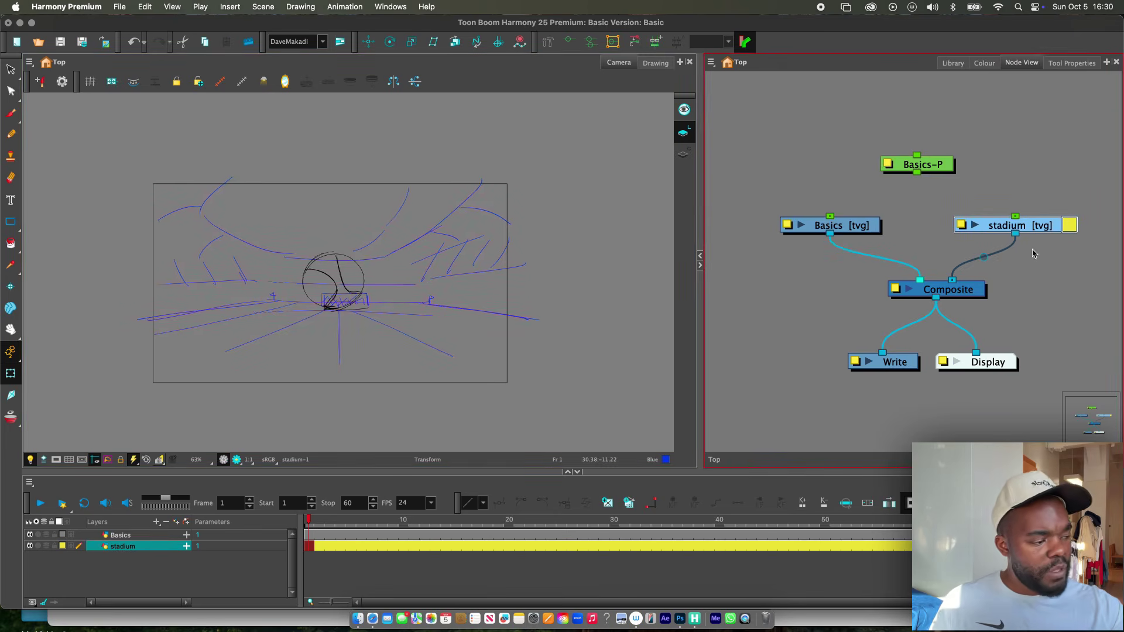
pyautogui.press('d')
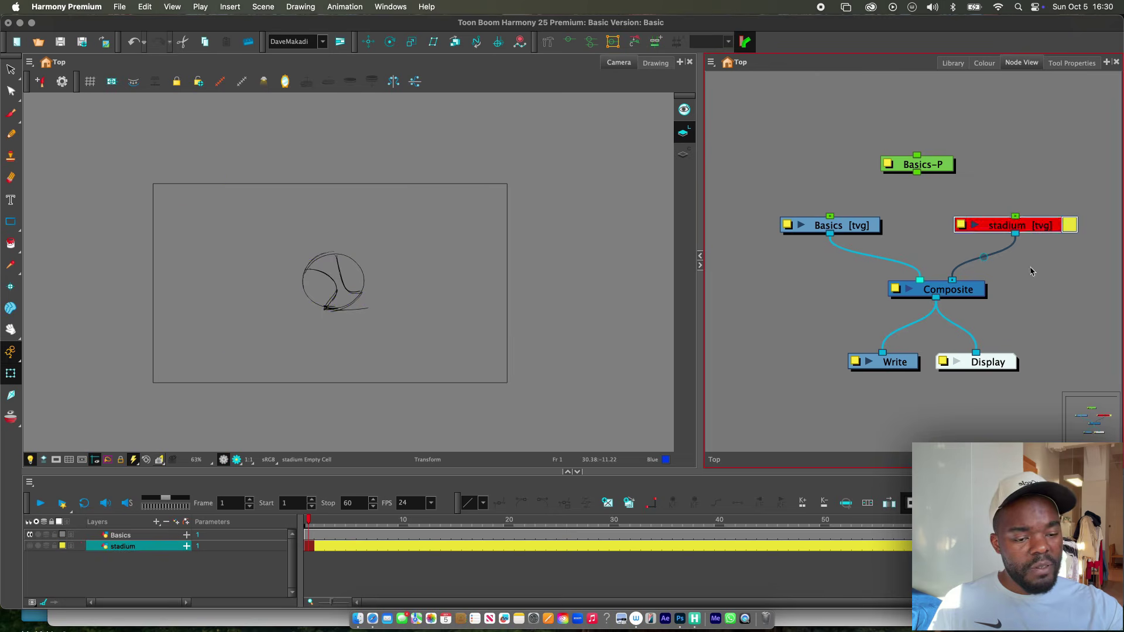
pyautogui.click(447, 329)
pyautogui.hscroll(-3, 448, 318)
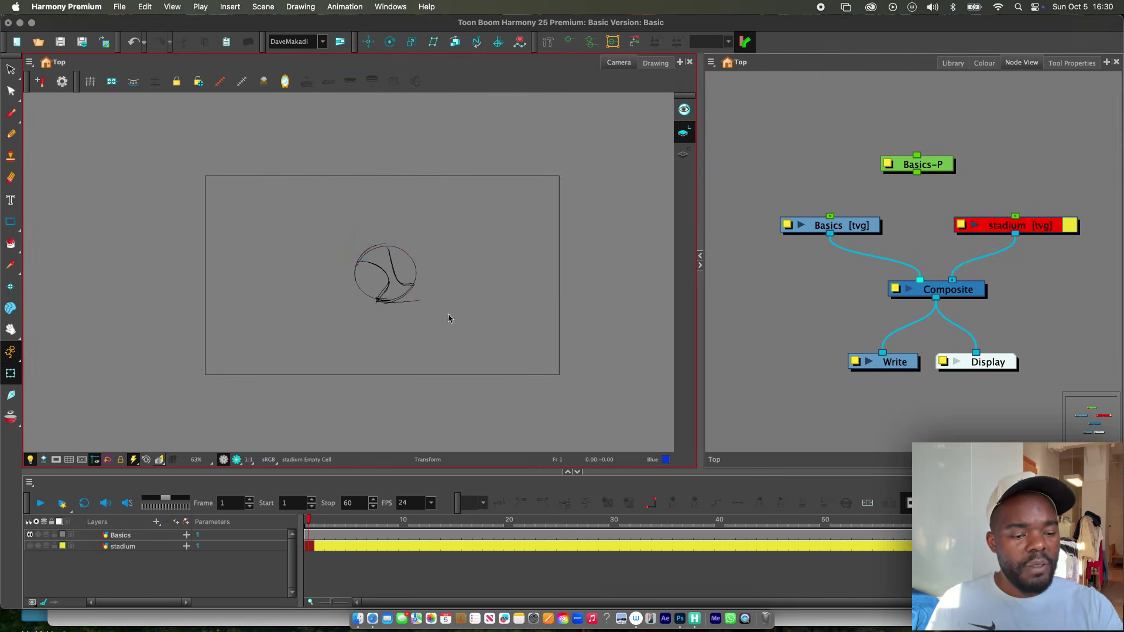
# Step: Select the Basics ball drawing, scrub the timeline across its exposure and return to frame 1
pyautogui.click(413, 287)
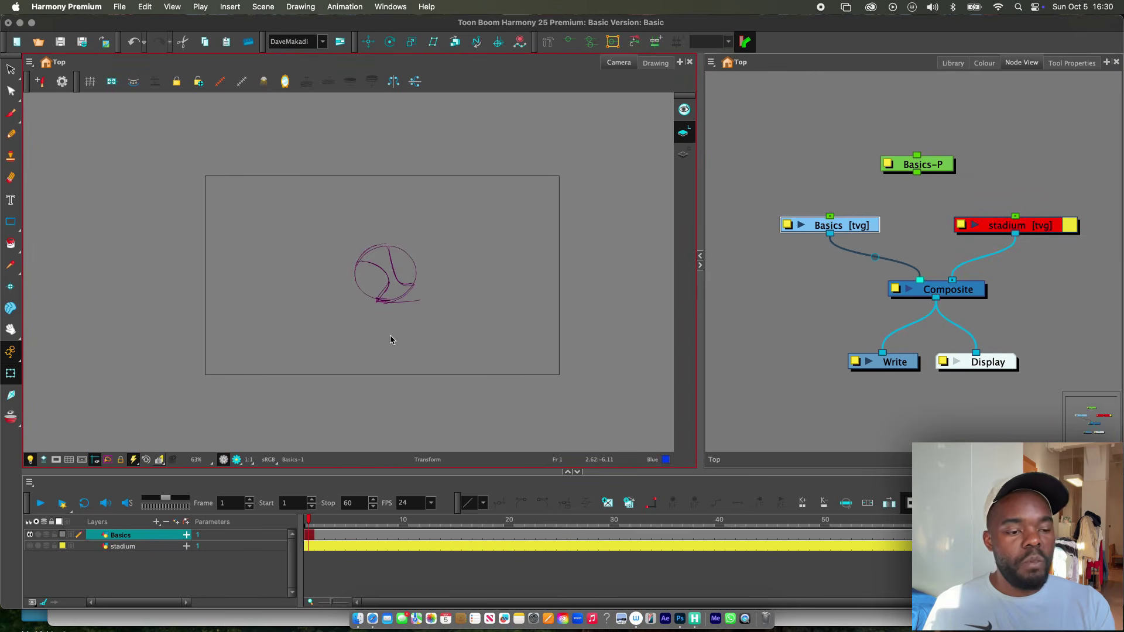
pyautogui.scroll(1, 435, 309)
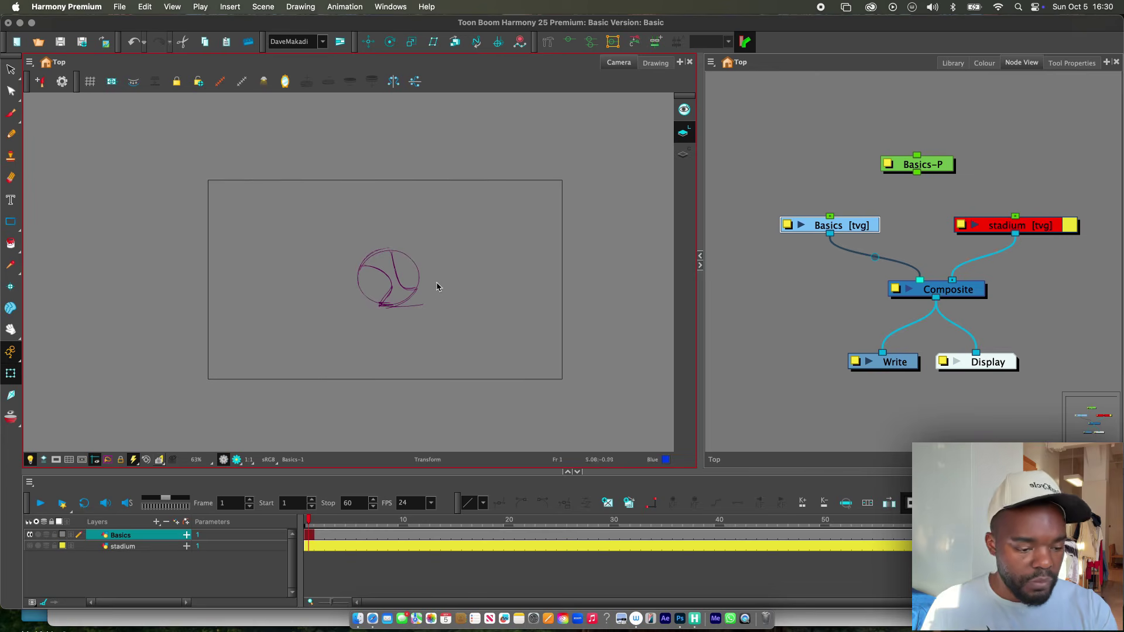
pyautogui.press('Return')
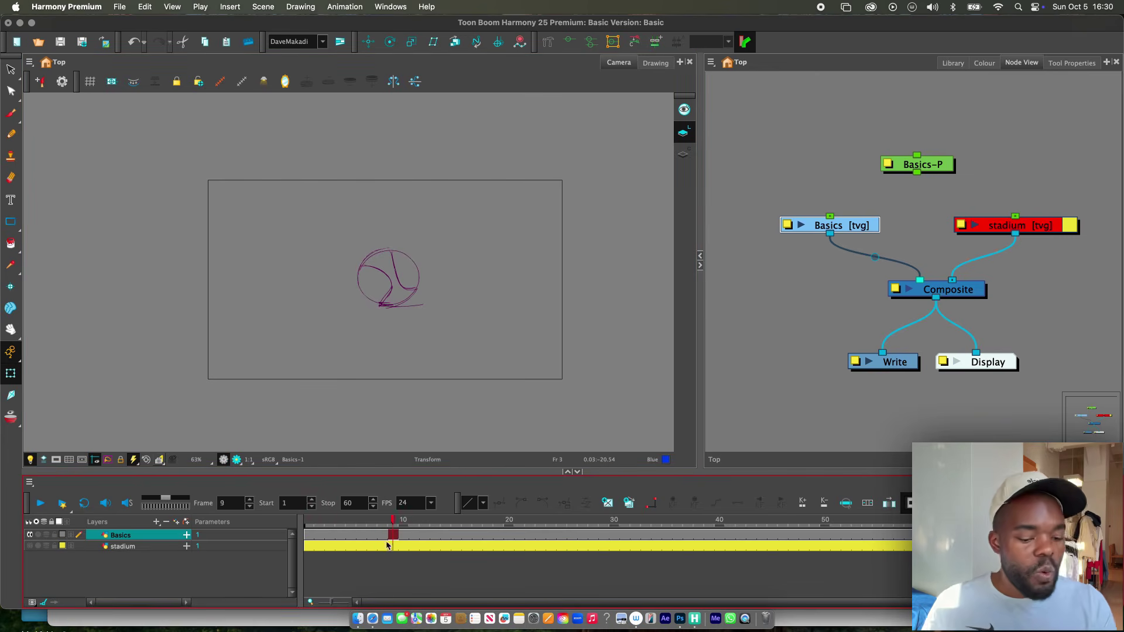
pyautogui.moveTo(307, 526); pyautogui.dragTo(275, 528)
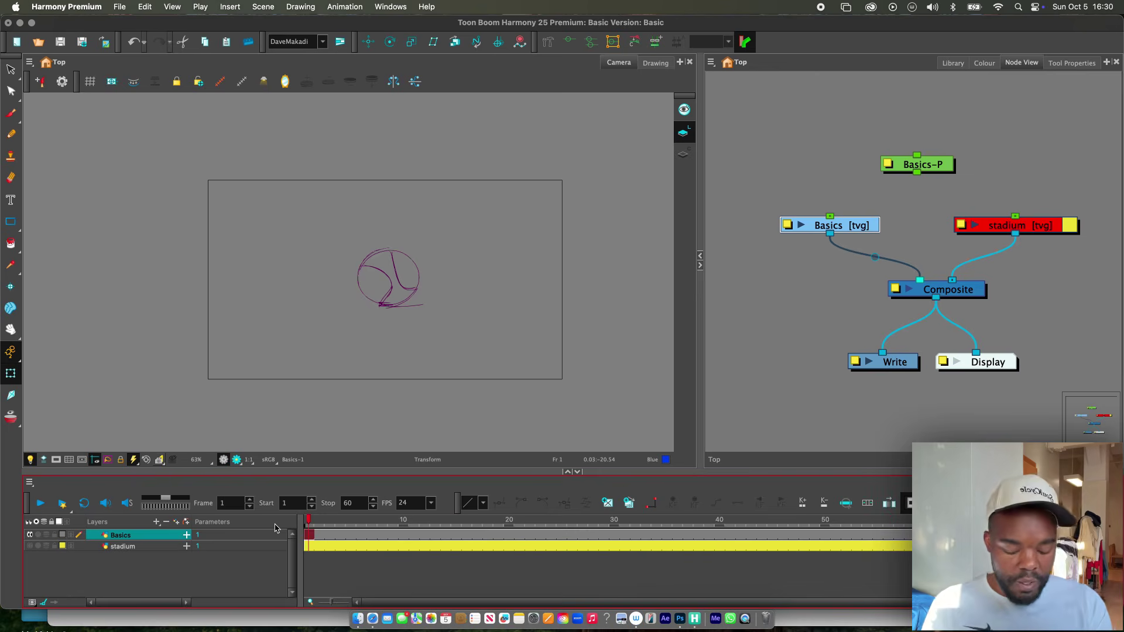
# Step: Select the ball's strokes with the Select tool, move them just above the camera frame and scale them slightly smaller
pyautogui.hotkey('alt', 's')
pyautogui.moveTo(424, 240)
pyautogui.mouseDown()
pyautogui.moveTo(357, 262)
pyautogui.moveTo(439, 268)
pyautogui.moveTo(419, 223)
pyautogui.moveTo(392, 340)
pyautogui.moveTo(416, 201)
pyautogui.mouseUp()
pyautogui.click(499, 235)
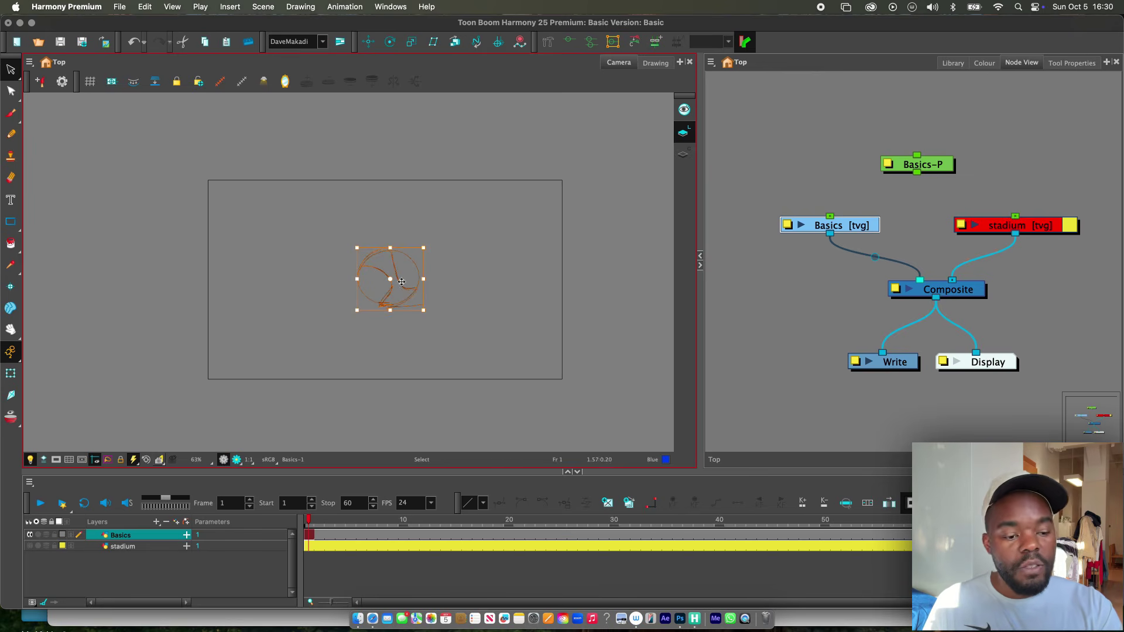
pyautogui.moveTo(401, 283); pyautogui.dragTo(397, 216)
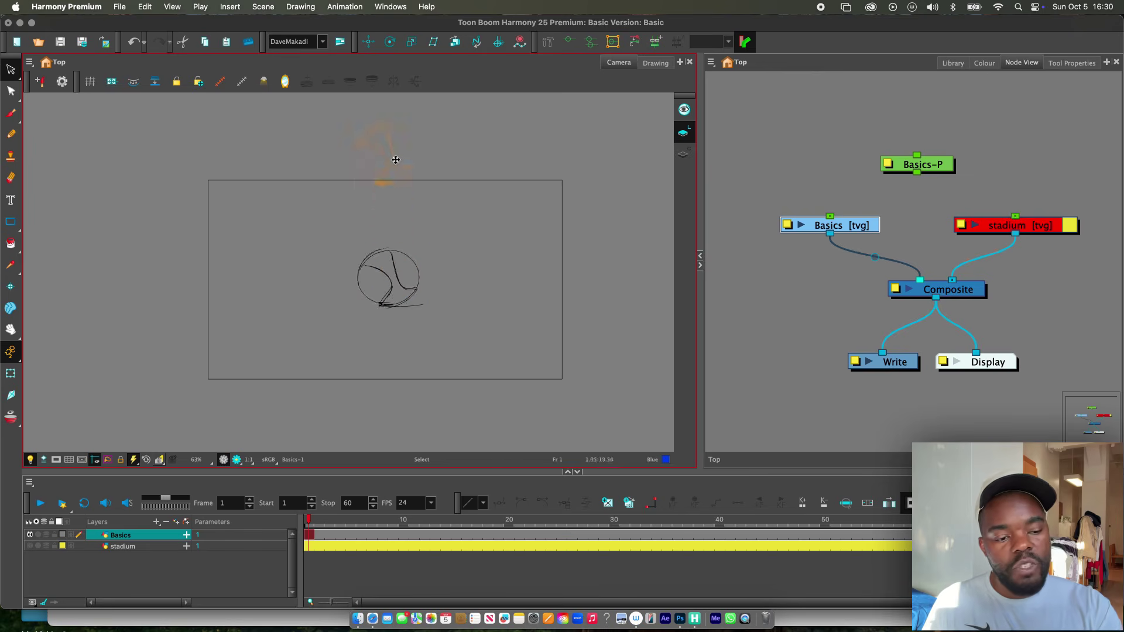
pyautogui.moveTo(395, 160); pyautogui.dragTo(400, 149)
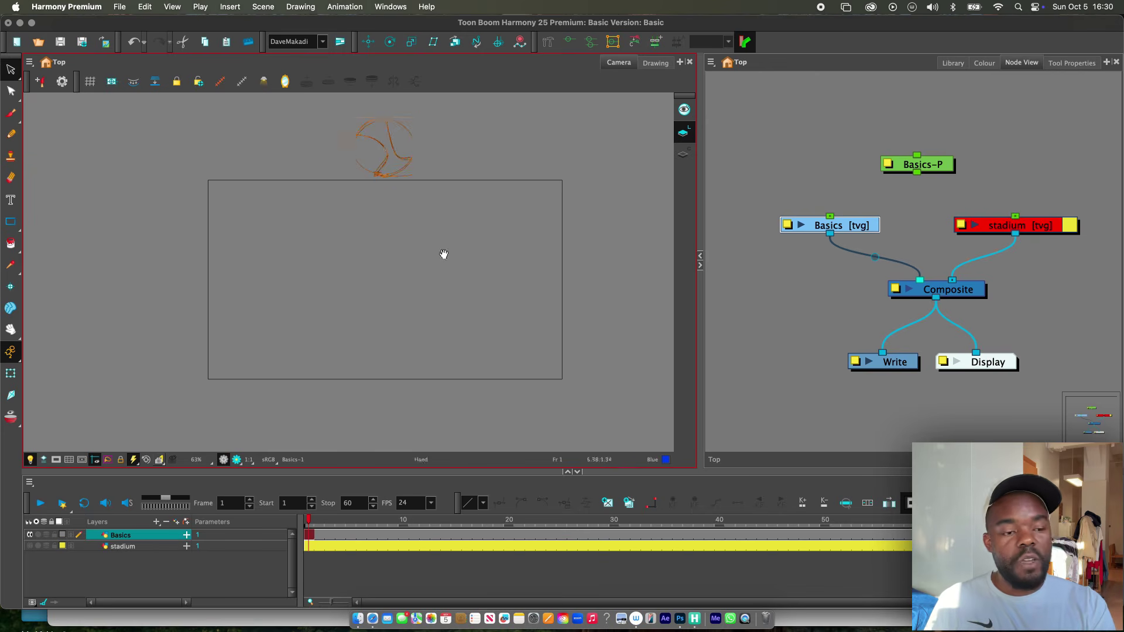
pyautogui.scroll(1, 441, 253)
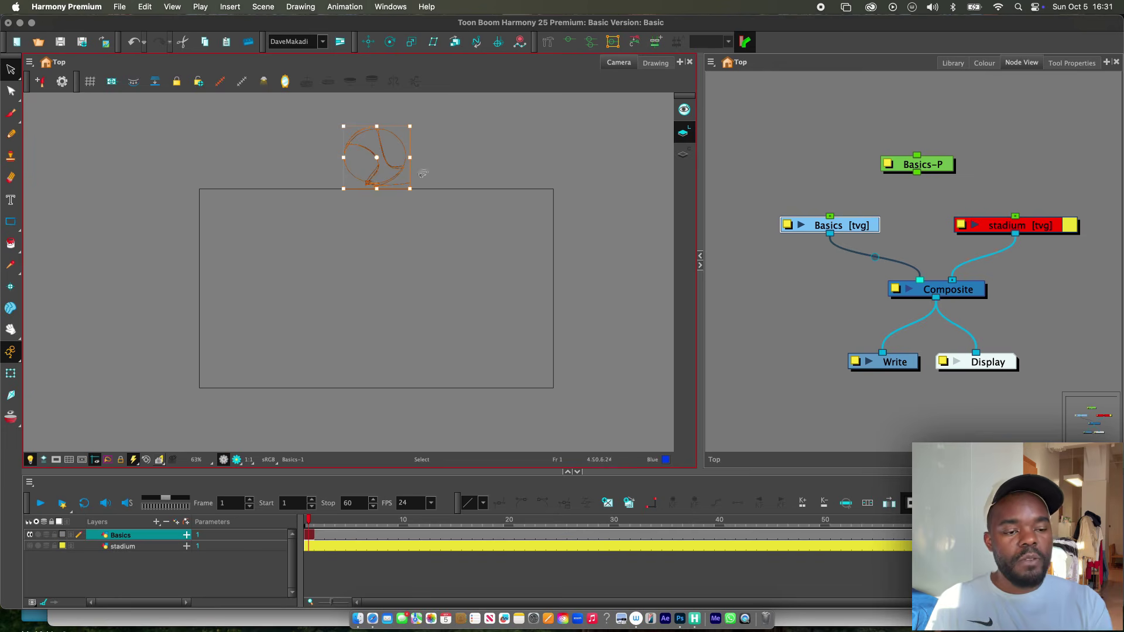
pyautogui.moveTo(409, 126); pyautogui.dragTo(408, 129)
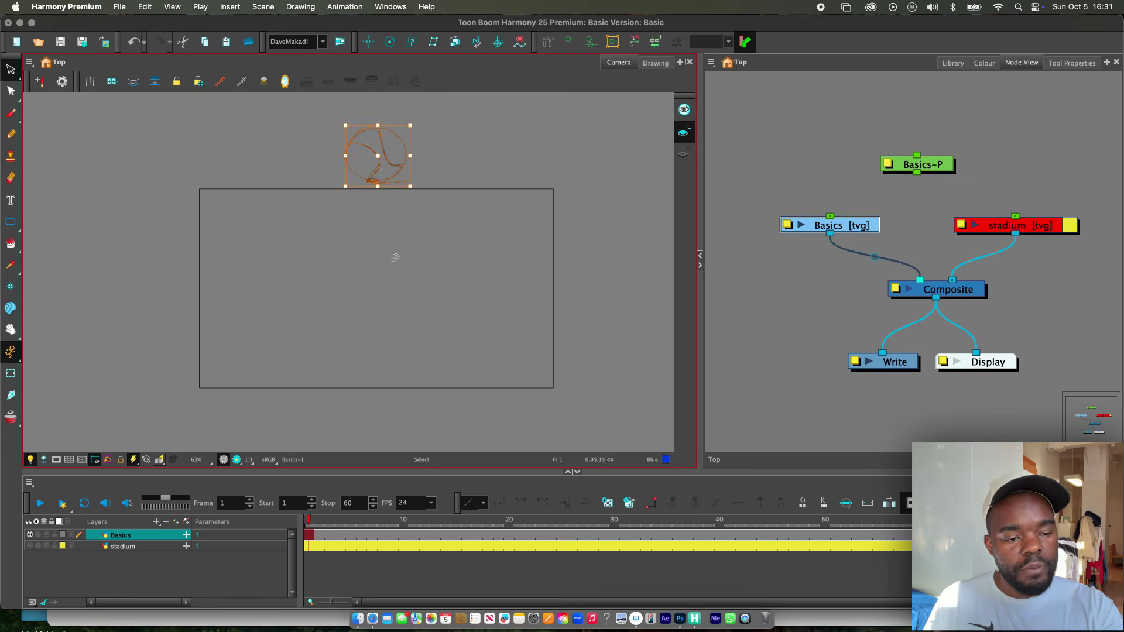
pyautogui.click(407, 305)
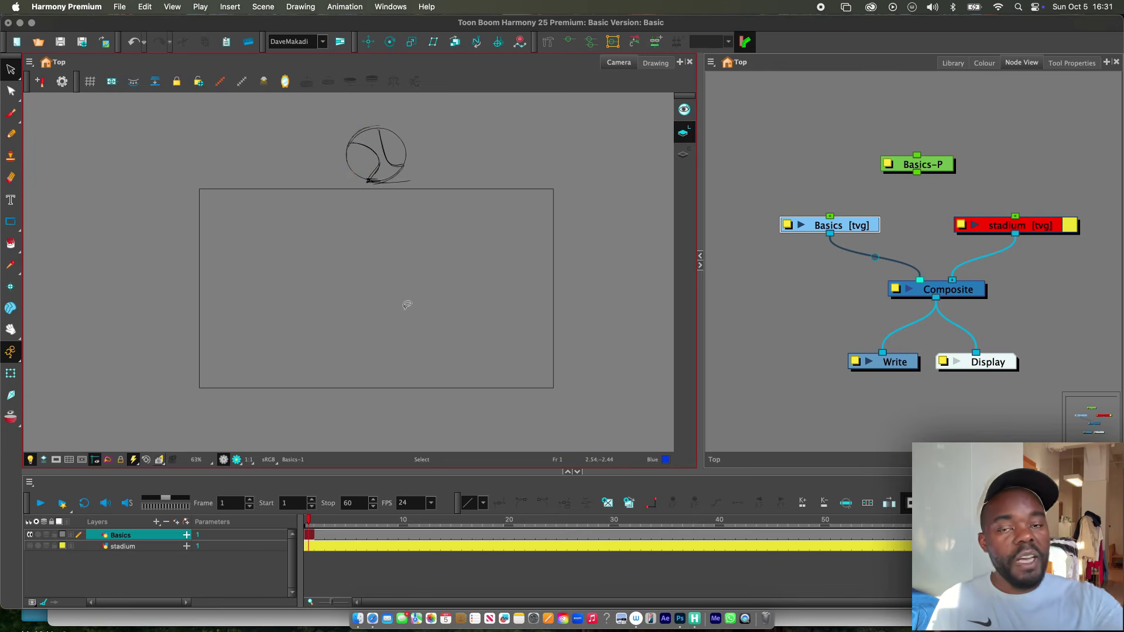
# Step: Draw a long diagonal blue test stroke with the Pencil tool inside the camera frame and undo it
pyautogui.hscroll(1, 463, 329)
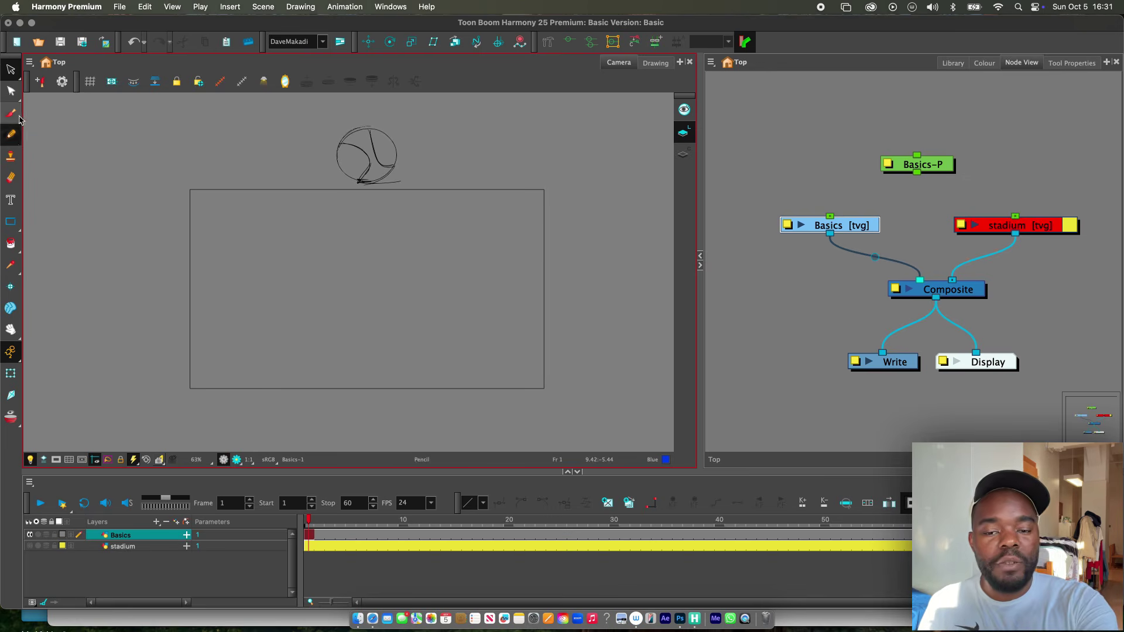
pyautogui.click(20, 137)
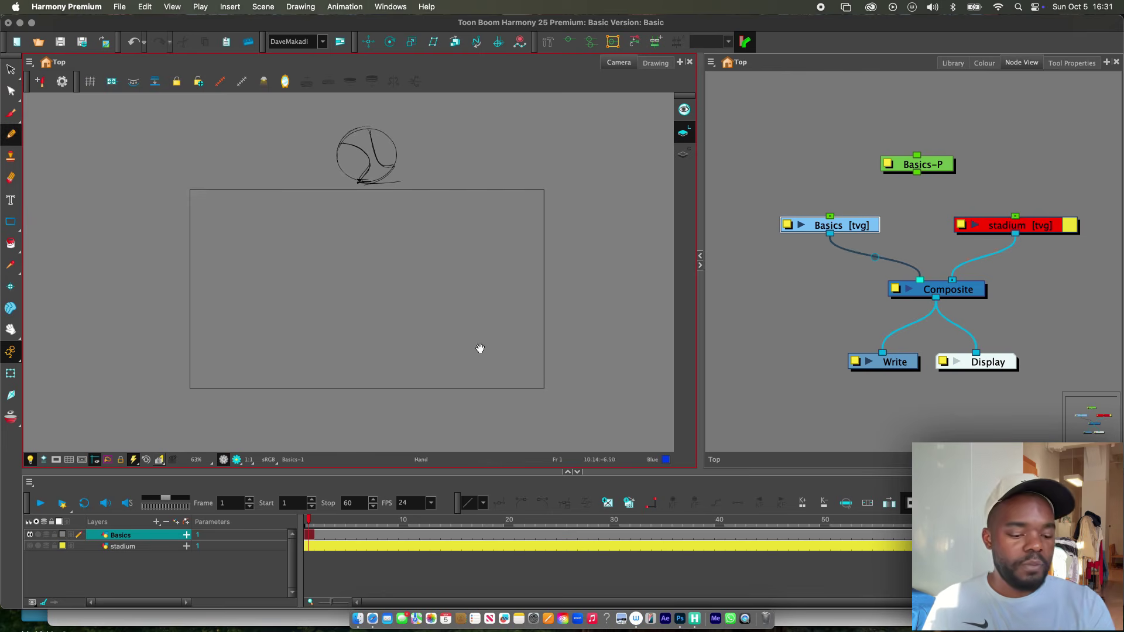
pyautogui.scroll(5, 499, 363)
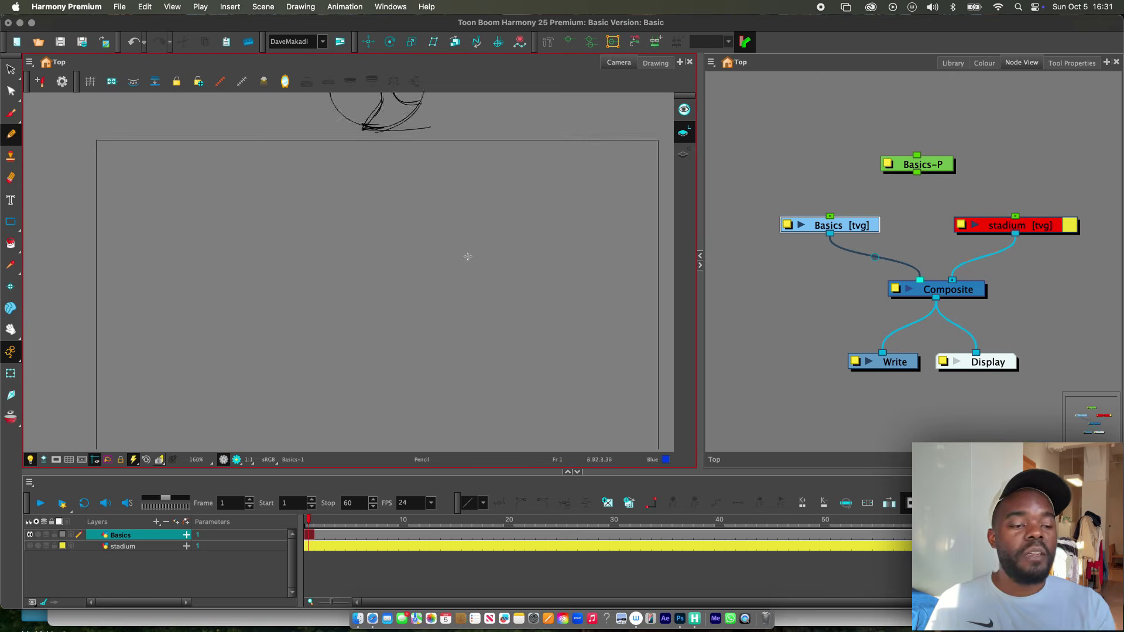
pyautogui.moveTo(442, 154); pyautogui.dragTo(273, 407)
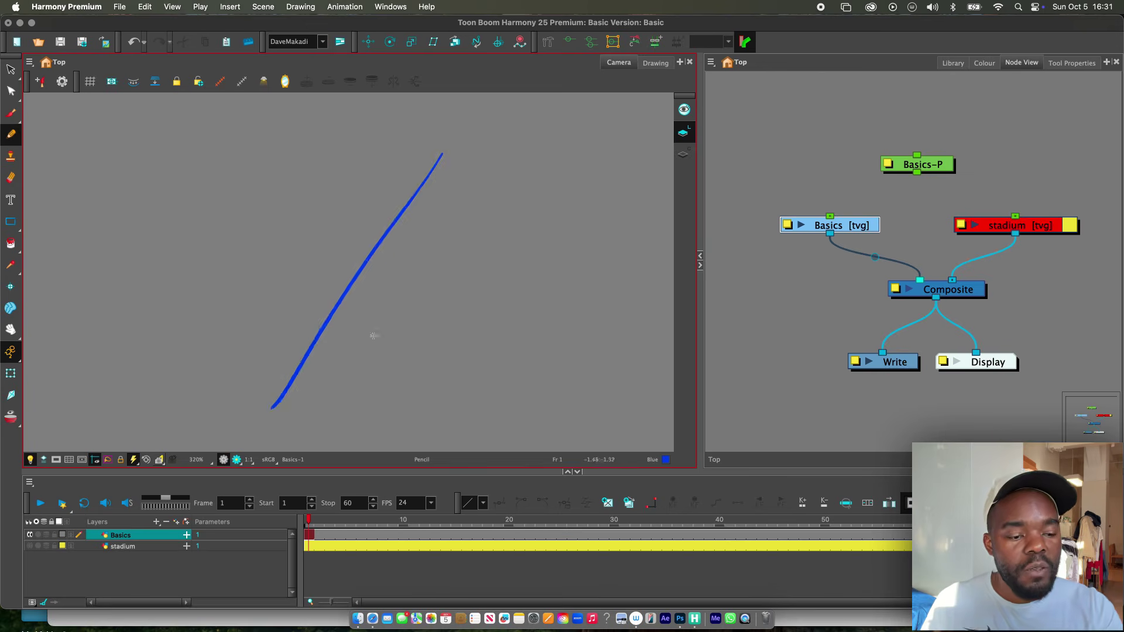
pyautogui.scroll(1, 375, 335)
pyautogui.press('super+z')
# Step: Pick the Black swatch from the Basic palette and draw a long diagonal pencil stroke across the camera frame
pyautogui.click(986, 65)
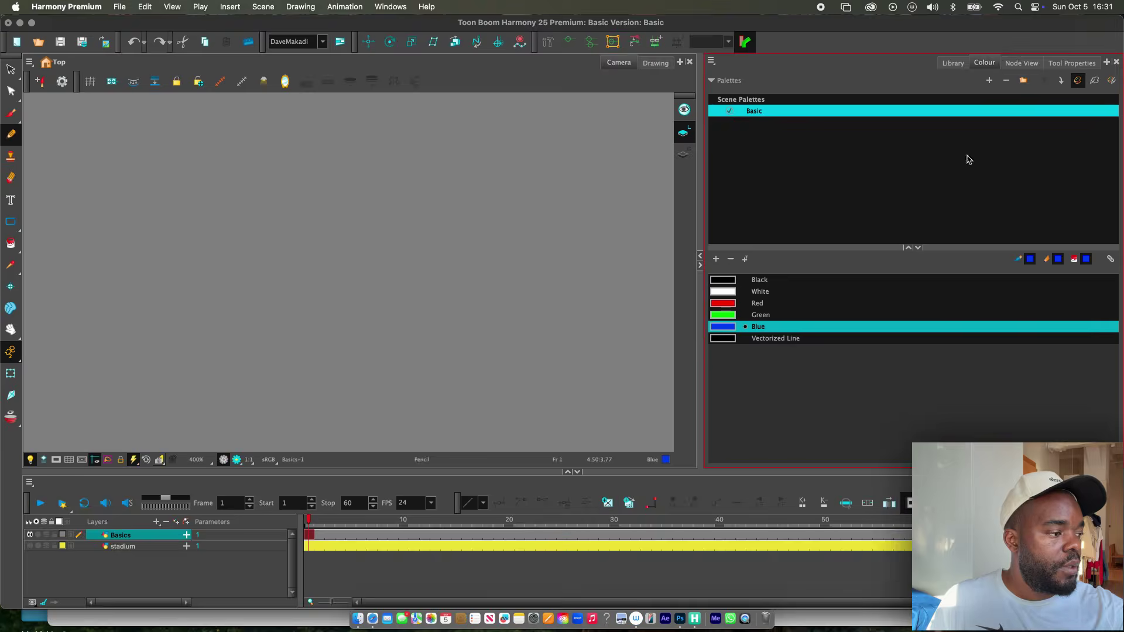
pyautogui.click(735, 277)
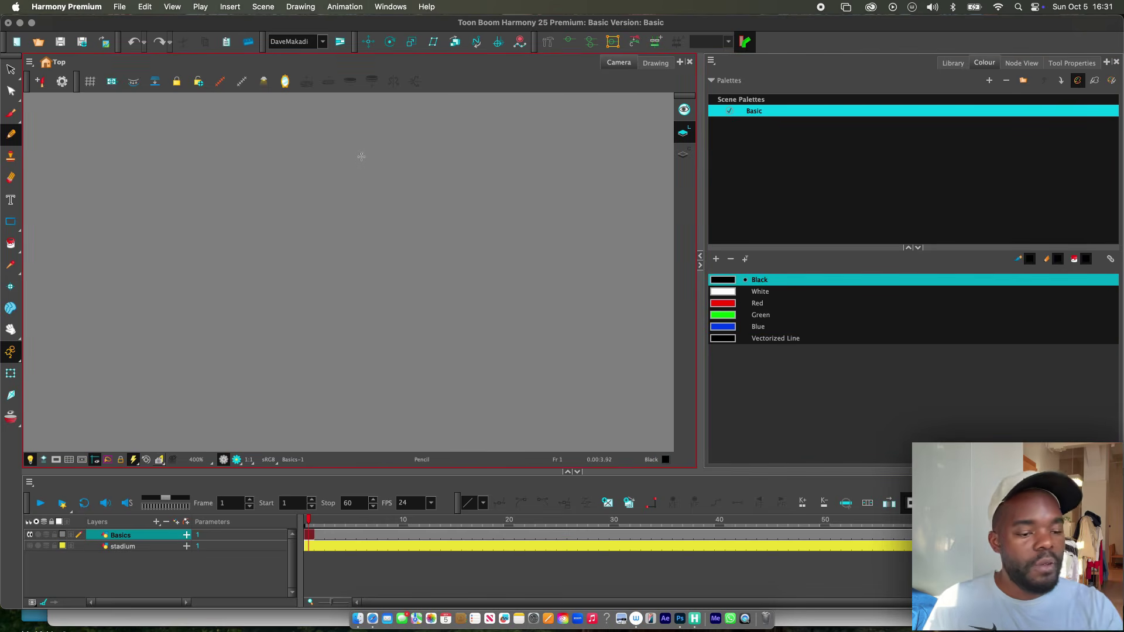
pyautogui.moveTo(397, 128); pyautogui.dragTo(246, 389)
pyautogui.scroll(2, 362, 281)
pyautogui.scroll(1, 362, 281)
pyautogui.moveTo(362, 281); pyautogui.dragTo(400, 314)
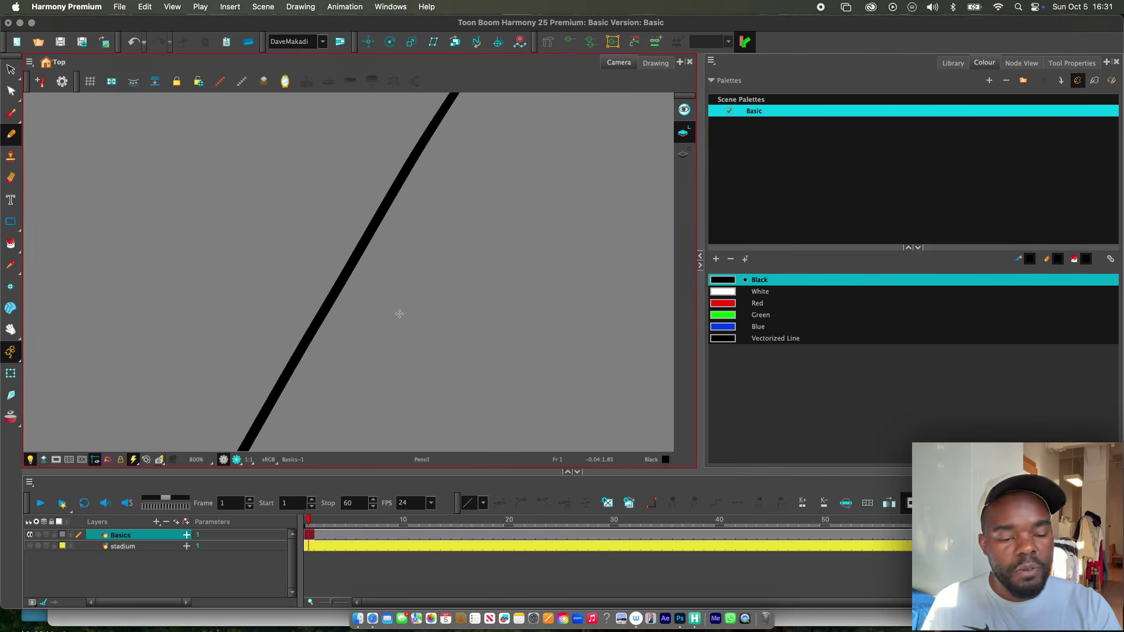
# Step: Examine the black pencil stroke's central line and control points with the Contour Editor
pyautogui.hotkey('alt', 'q')
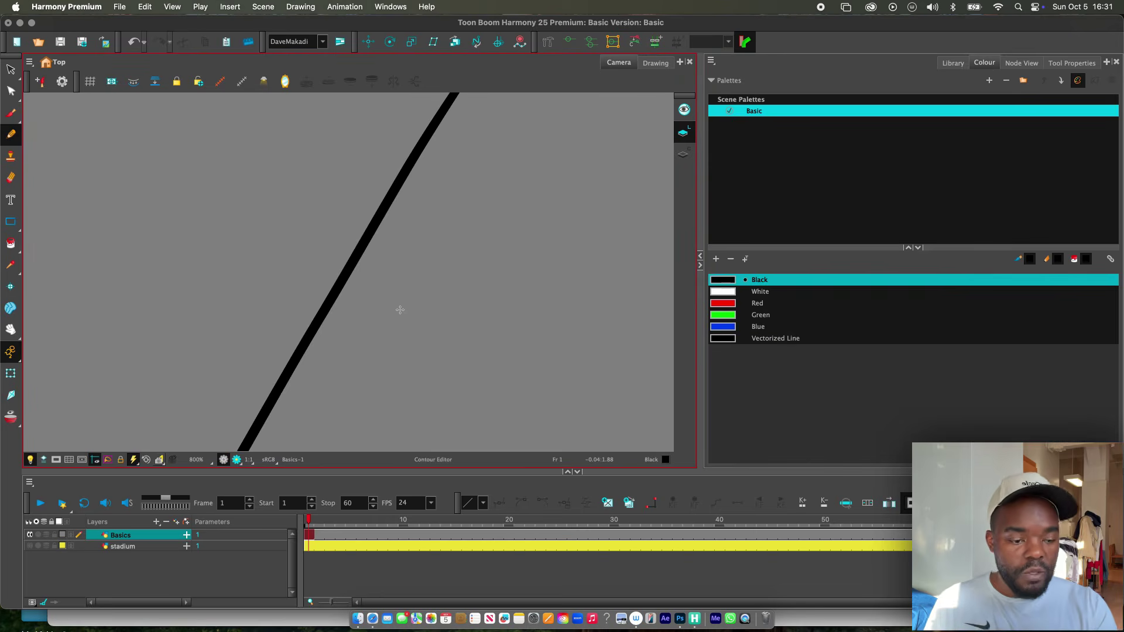
pyautogui.scroll(2, 397, 310)
pyautogui.click(356, 243)
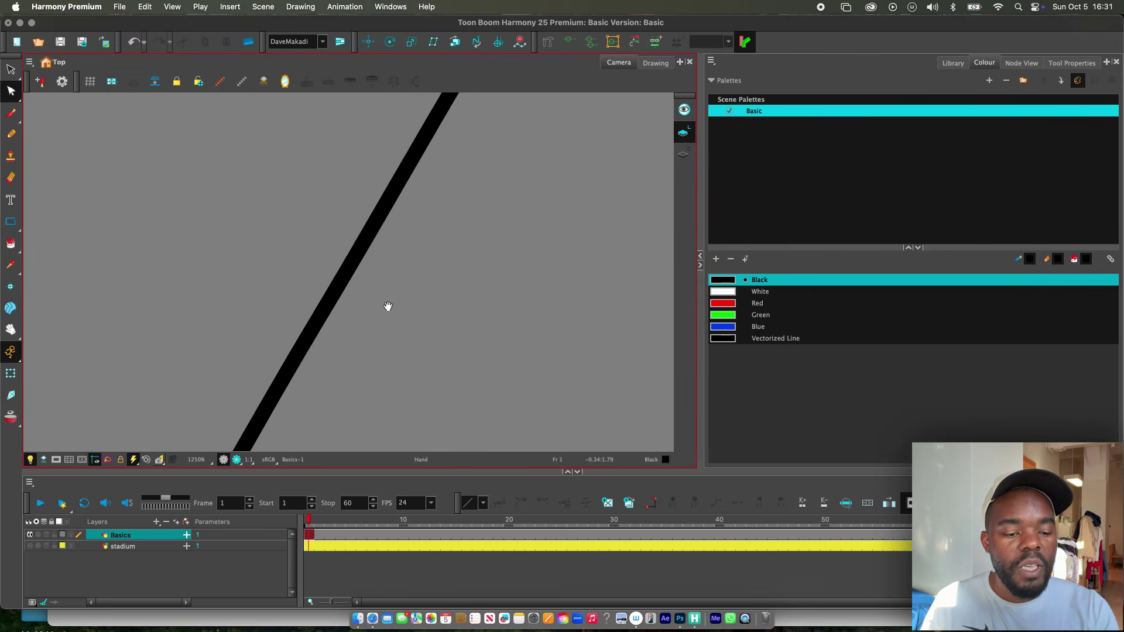
pyautogui.scroll(-5, 410, 316)
pyautogui.scroll(1, 410, 334)
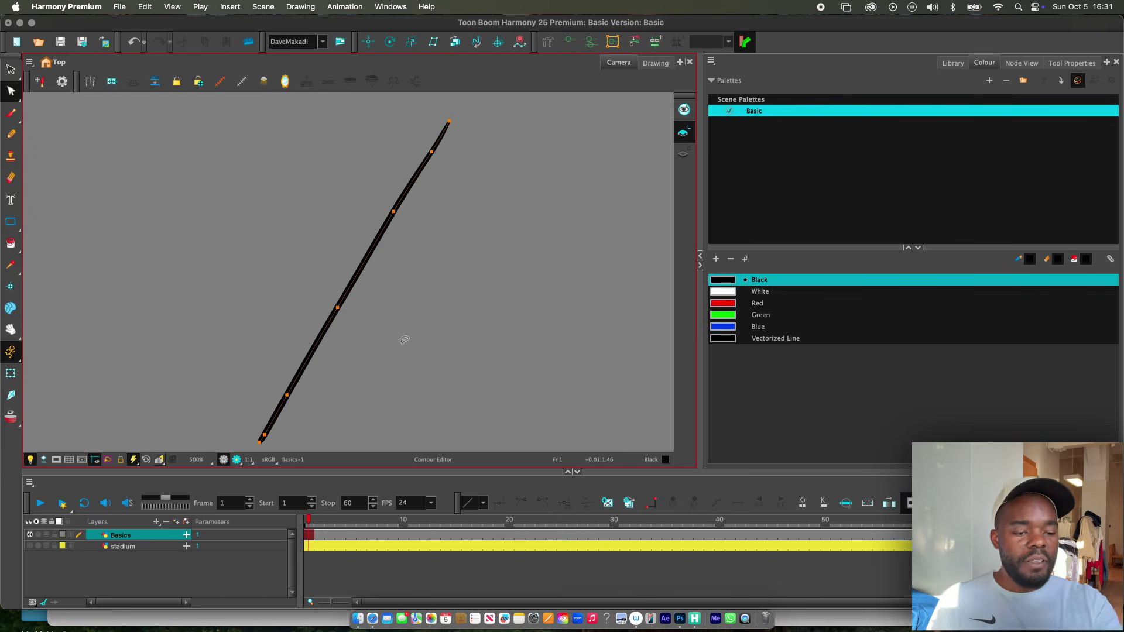
pyautogui.scroll(1, 404, 281)
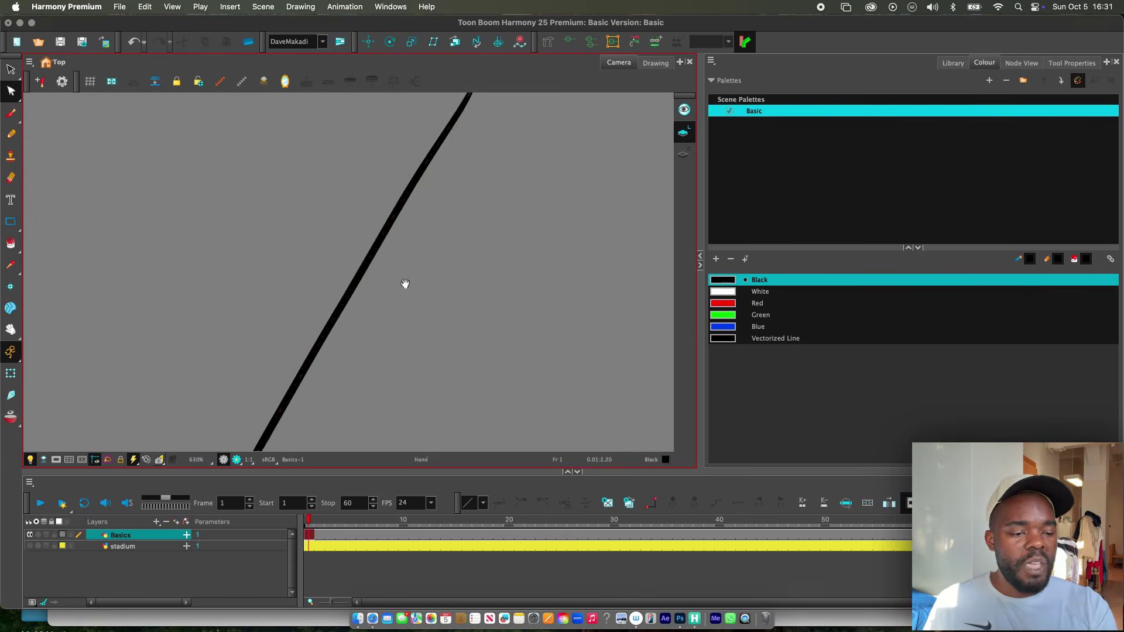
pyautogui.scroll(-2, 390, 303)
pyautogui.scroll(1, 390, 303)
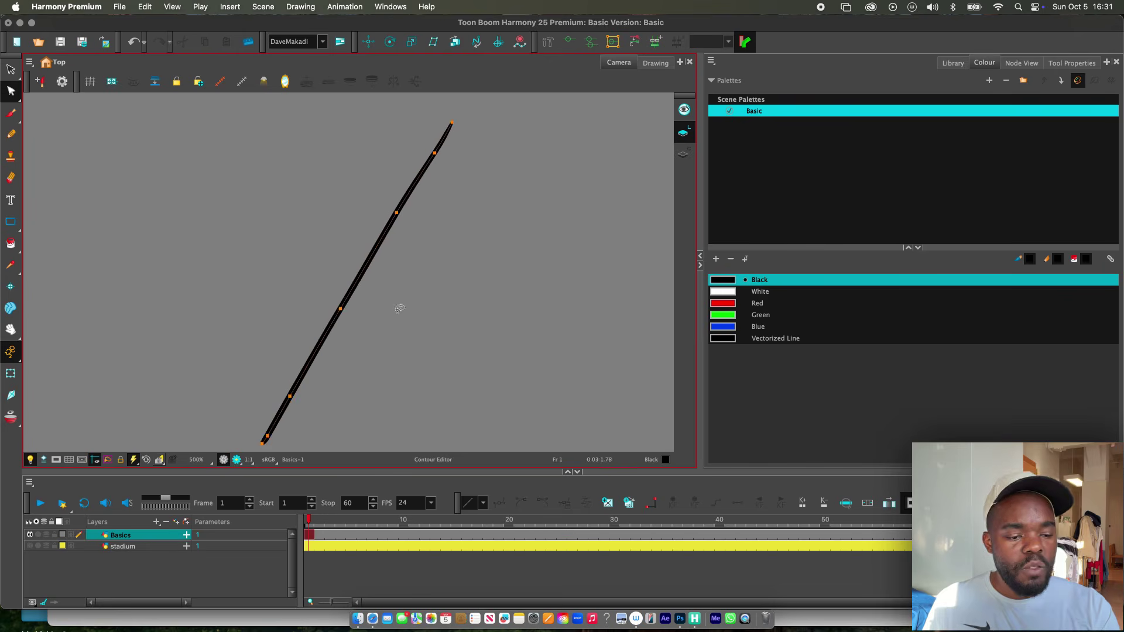
pyautogui.hotkey('alt', '/')
pyautogui.moveTo(457, 206); pyautogui.dragTo(367, 387)
pyautogui.press('super+z')
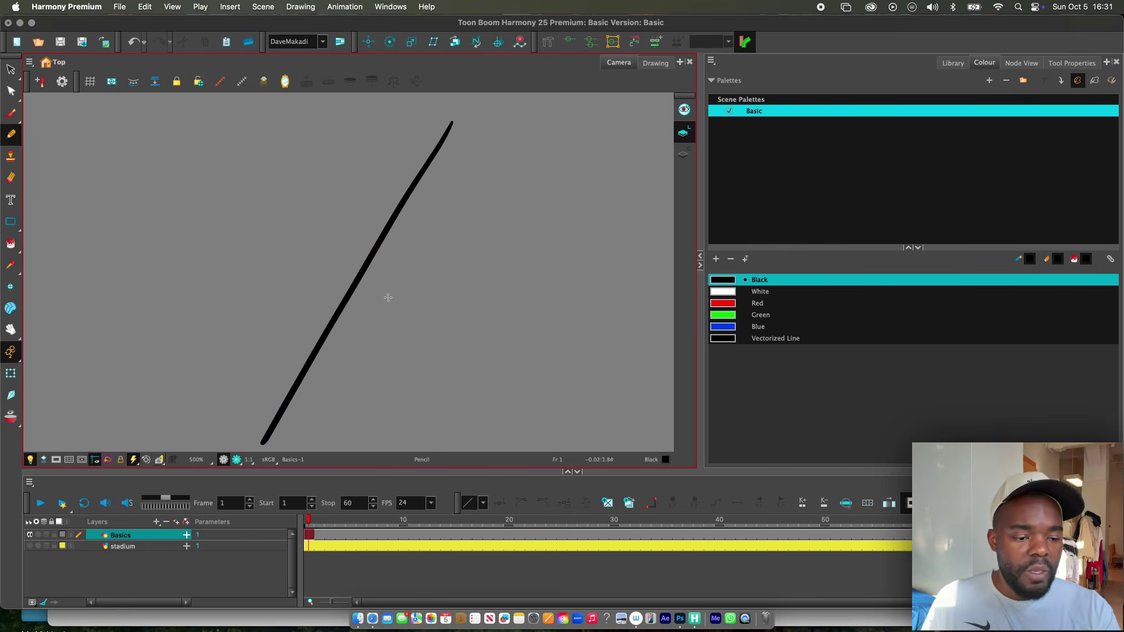
# Step: Reshape the straight pencil stroke into an S-curve with the Contour Editor, pulling its two middle points to opposite sides
pyautogui.hotkey('alt', 's')
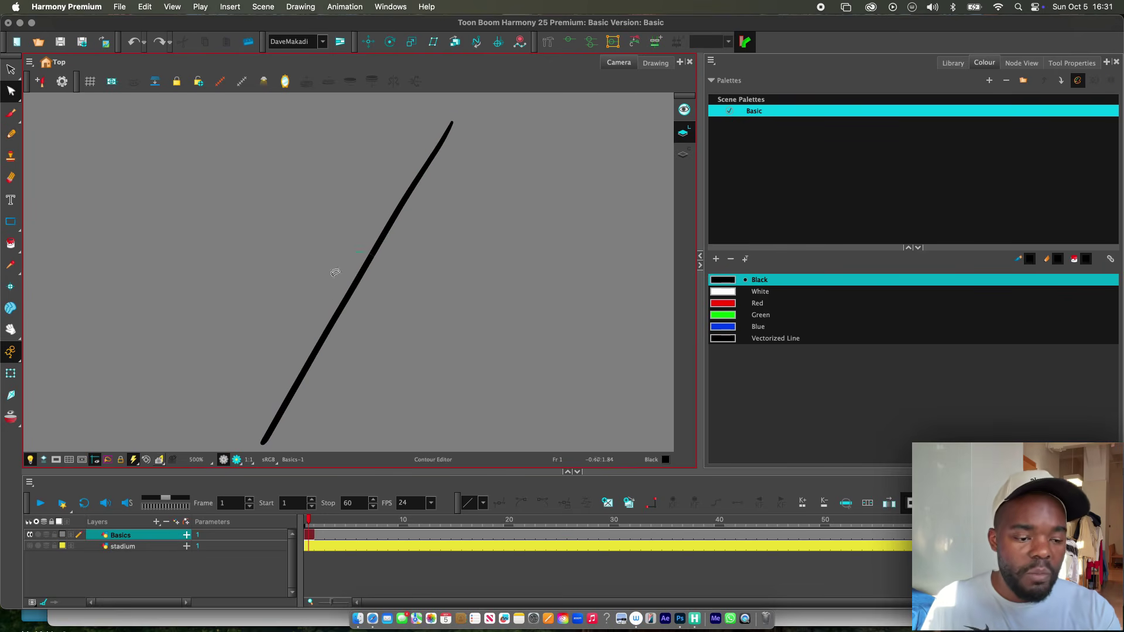
pyautogui.moveTo(333, 269)
pyautogui.mouseDown()
pyautogui.moveTo(376, 305)
pyautogui.moveTo(402, 276)
pyautogui.mouseUp()
pyautogui.click(404, 289)
pyautogui.click(341, 298)
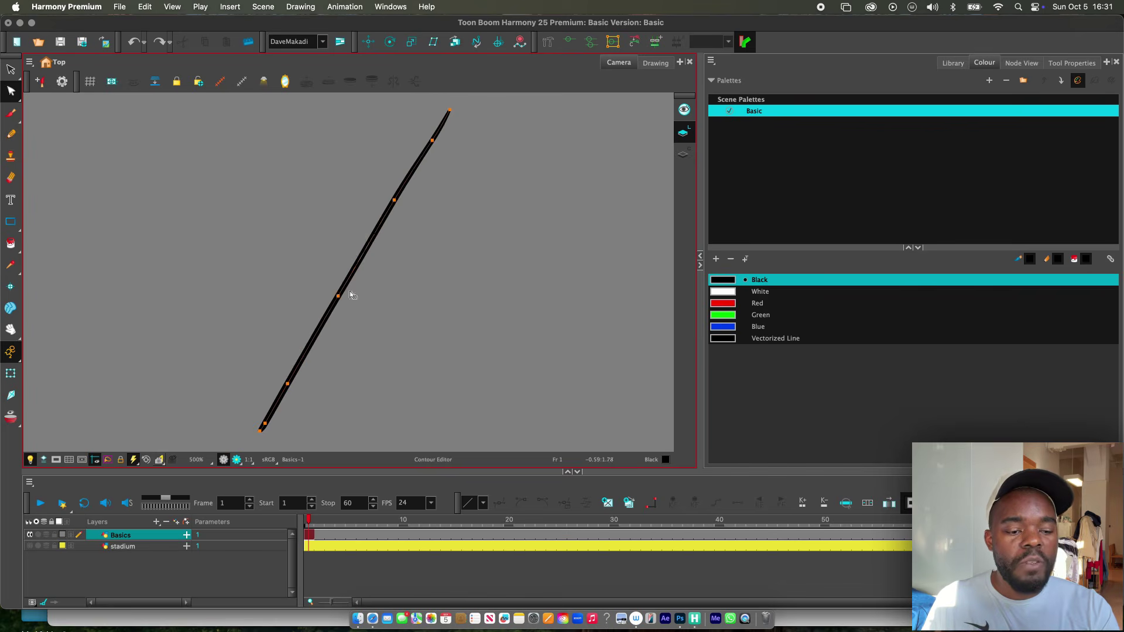
pyautogui.moveTo(341, 298); pyautogui.dragTo(260, 240)
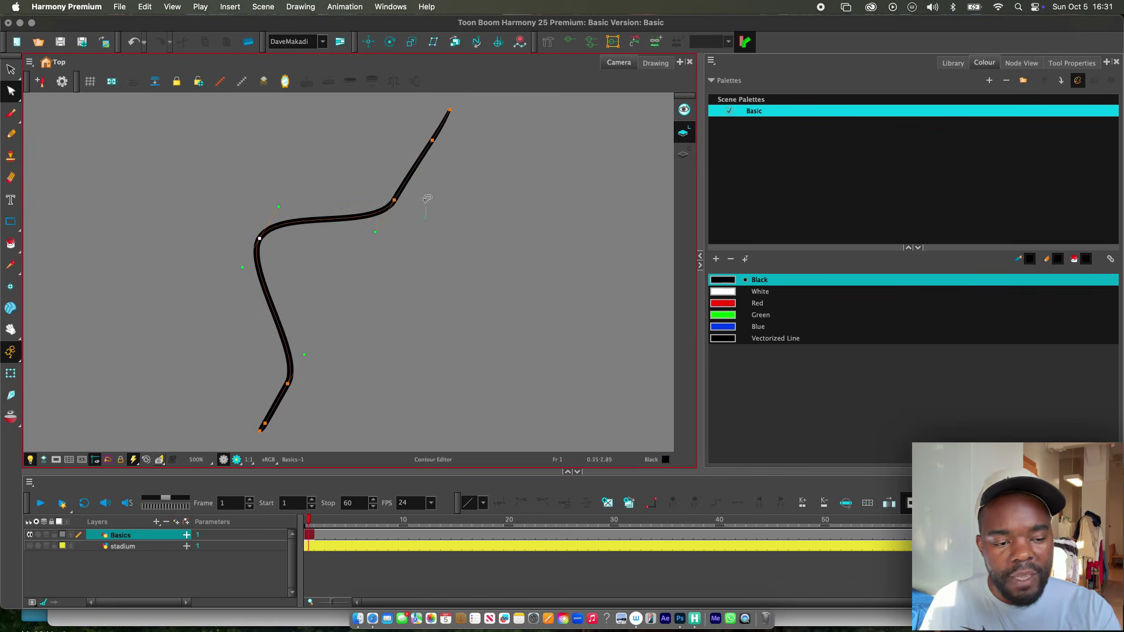
pyautogui.moveTo(395, 202); pyautogui.dragTo(434, 246)
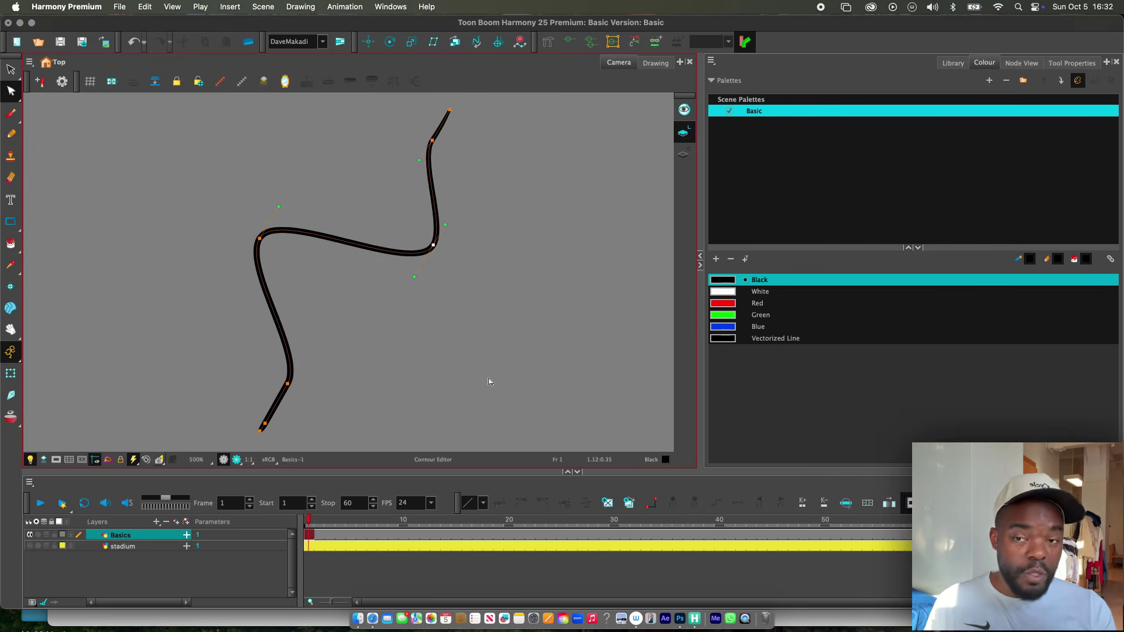
# Step: Select the S-shaped stroke with the Select tool and shift it slightly to the left
pyautogui.hotkey('alt', 's')
pyautogui.click(482, 251)
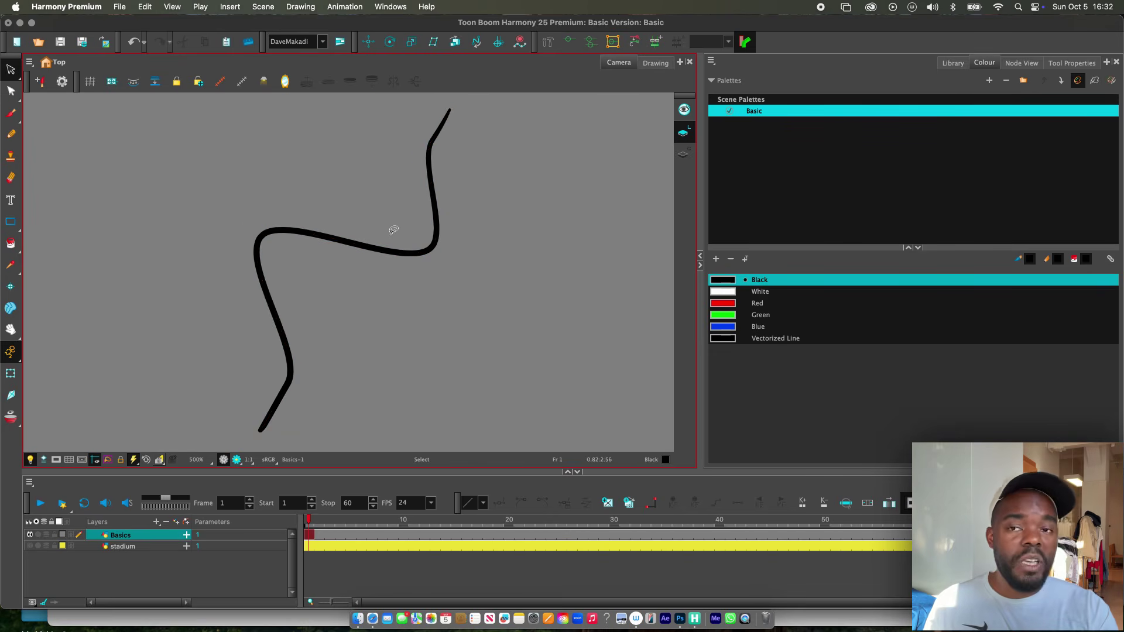
pyautogui.click(403, 253)
pyautogui.click(428, 241)
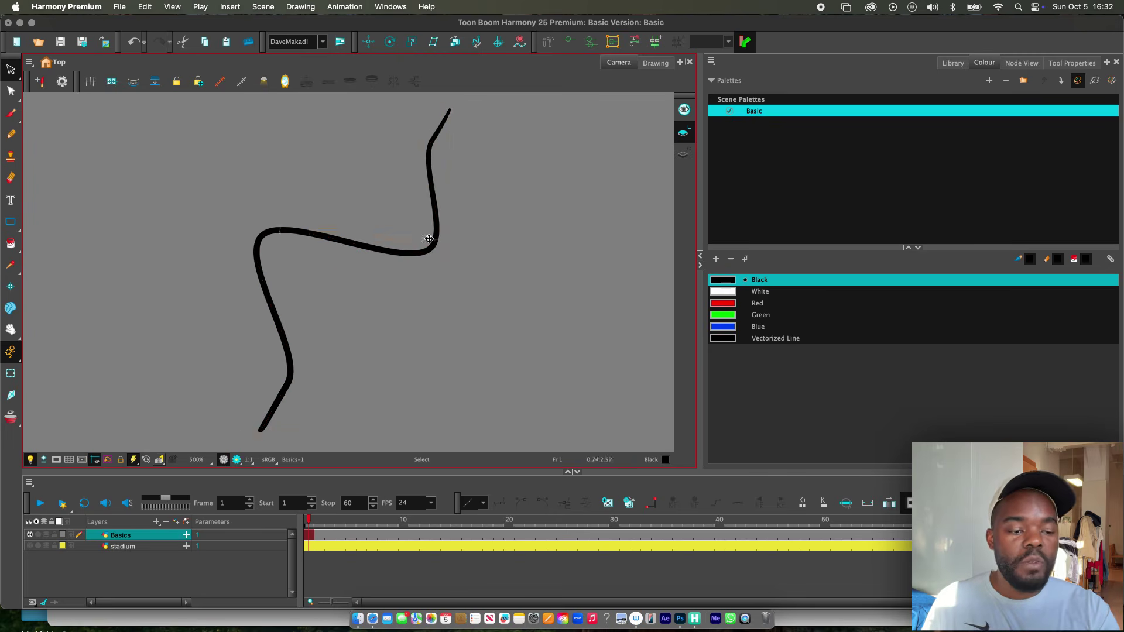
pyautogui.moveTo(407, 255); pyautogui.dragTo(401, 252)
pyautogui.press('1')
pyautogui.press('2')
pyautogui.click(450, 120)
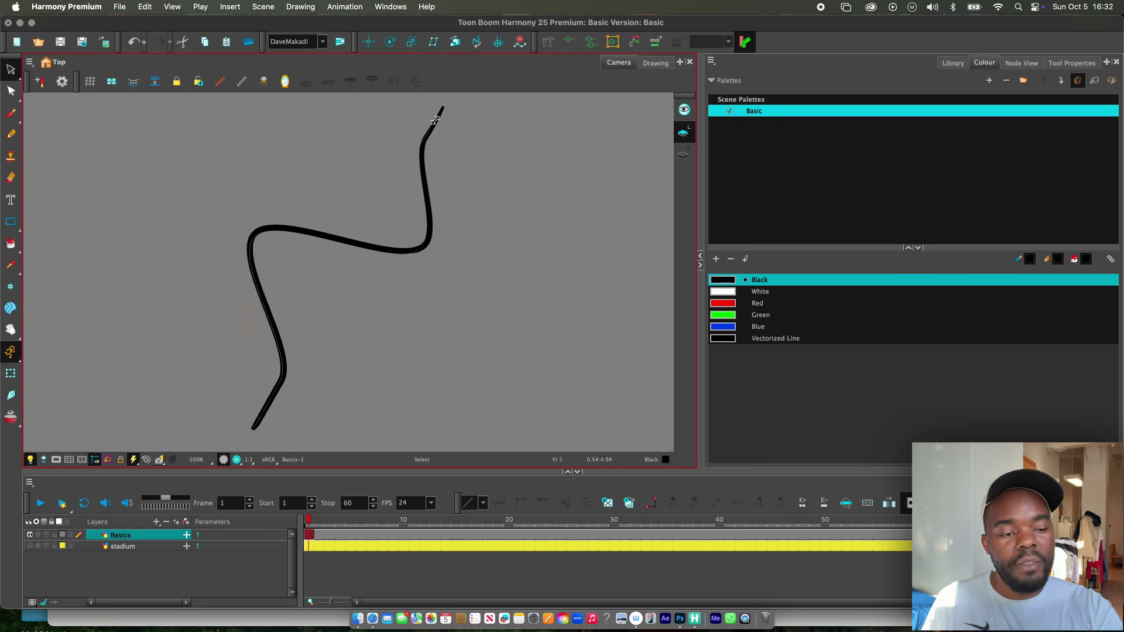
# Step: Transform the selected stroke by its bounding box to make it wider and shorter, and move it up and left
pyautogui.click(450, 120)
pyautogui.moveTo(455, 106)
pyautogui.mouseDown()
pyautogui.moveTo(464, 142)
pyautogui.moveTo(502, 155)
pyautogui.mouseUp()
pyautogui.moveTo(505, 291); pyautogui.dragTo(561, 291)
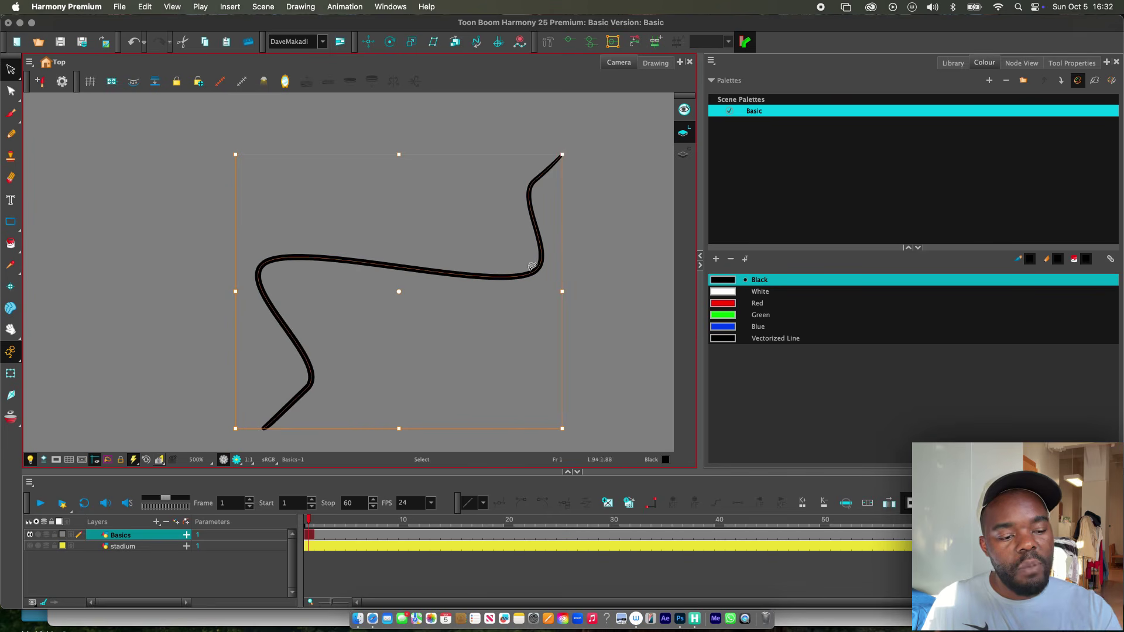
pyautogui.moveTo(399, 154); pyautogui.dragTo(398, 165)
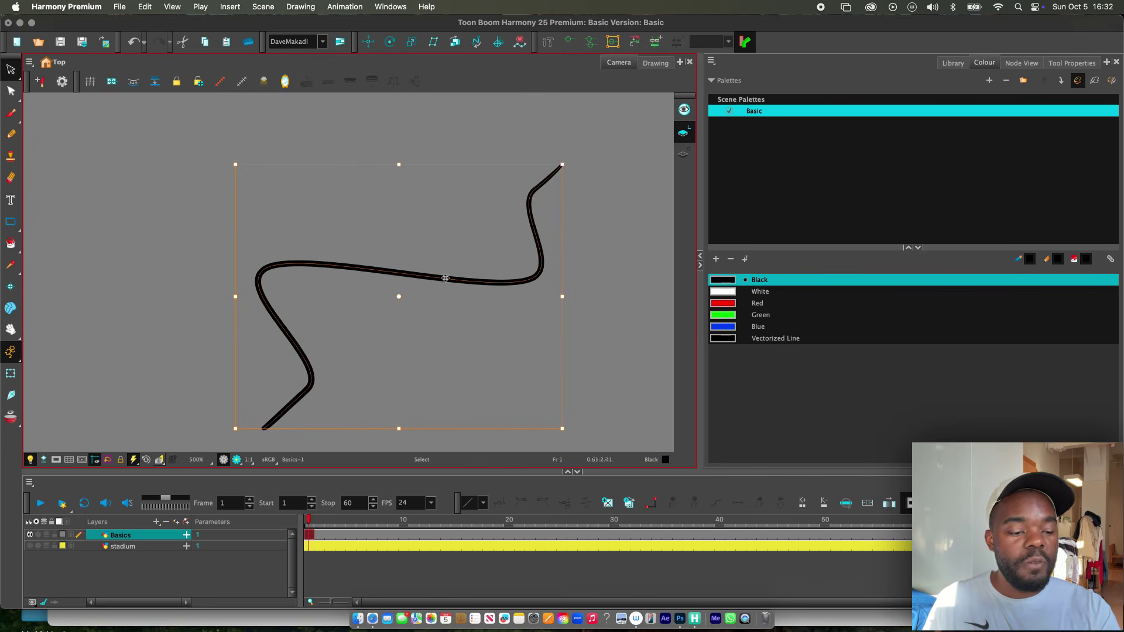
pyautogui.moveTo(446, 279); pyautogui.dragTo(423, 254)
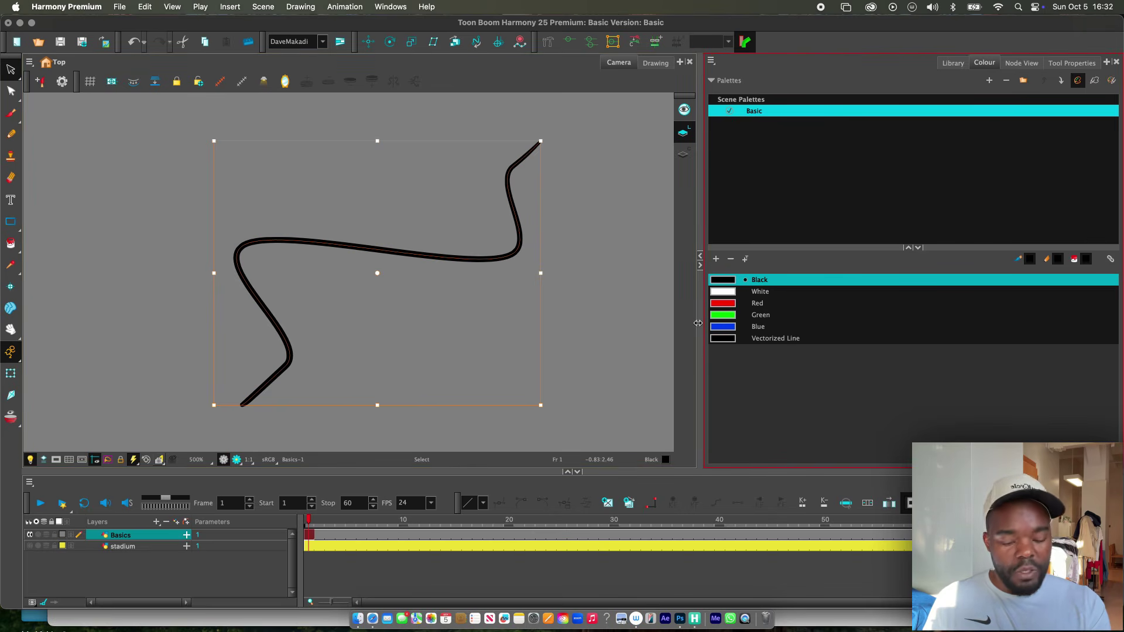
# Step: Move the curve's lower-right bend point up to the middle with the Contour Editor and adjust its handles for a gentler bend
pyautogui.hotkey('alt', 'q')
pyautogui.click(513, 254)
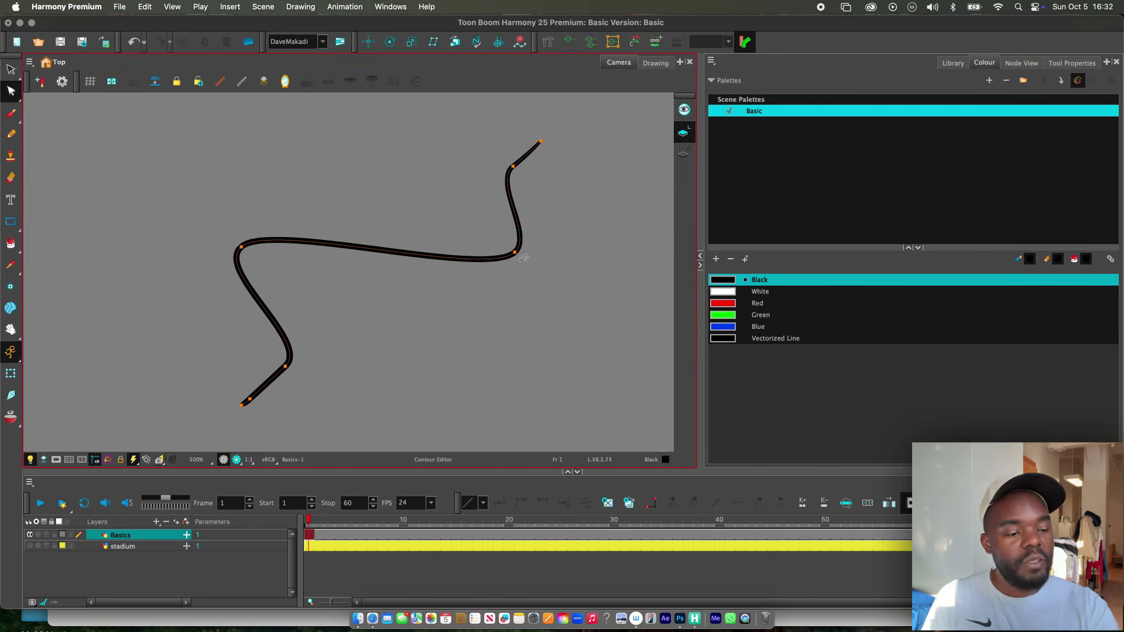
pyautogui.moveTo(510, 256)
pyautogui.mouseDown()
pyautogui.moveTo(370, 177)
pyautogui.moveTo(350, 190)
pyautogui.moveTo(344, 253)
pyautogui.moveTo(355, 269)
pyautogui.mouseUp()
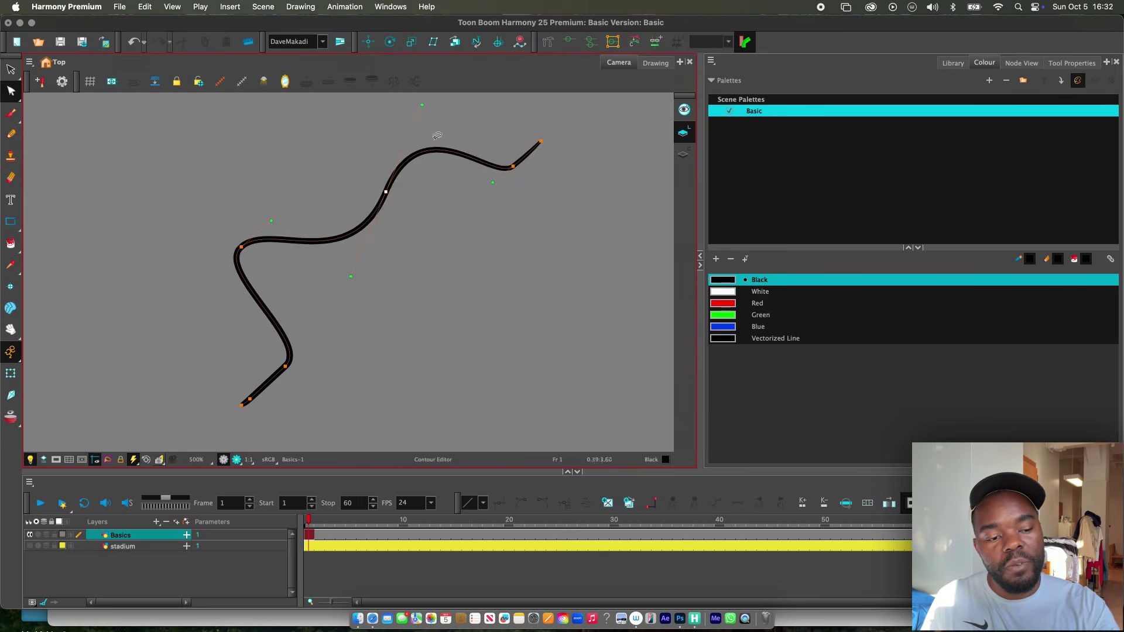
pyautogui.moveTo(437, 135)
pyautogui.mouseDown()
pyautogui.moveTo(416, 139)
pyautogui.moveTo(329, 263)
pyautogui.moveTo(350, 205)
pyautogui.mouseUp()
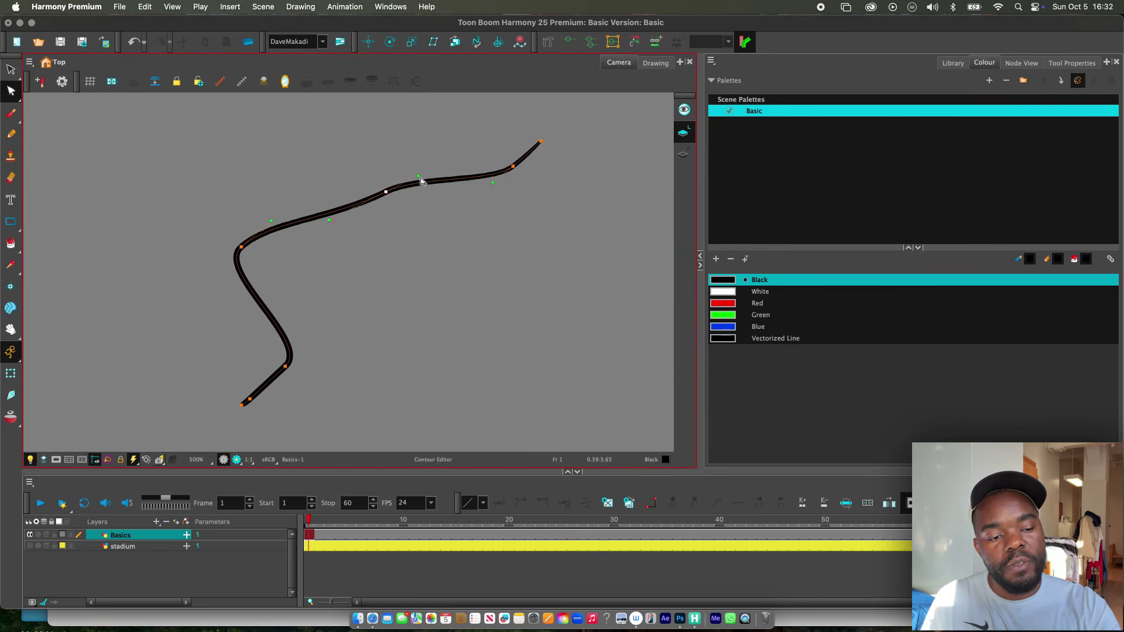
pyautogui.moveTo(422, 182); pyautogui.dragTo(450, 156)
pyautogui.click(390, 223)
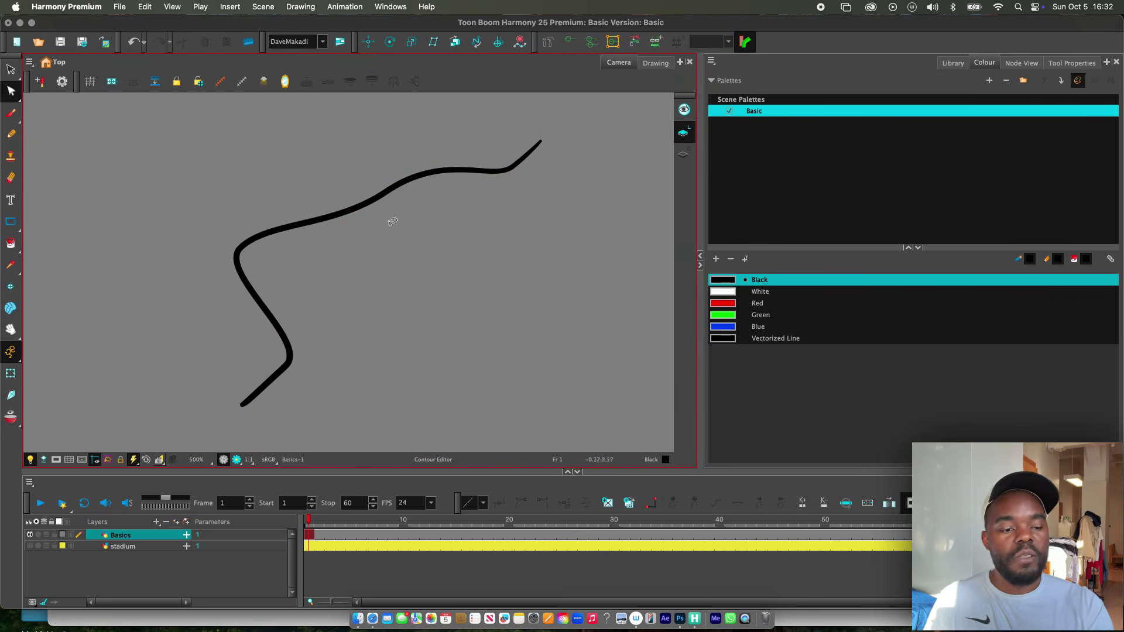
# Step: Swing the middle point's Bezier handles to near vertical and lengthen the upper one to form a steep bend
pyautogui.click(395, 186)
pyautogui.moveTo(438, 154); pyautogui.dragTo(396, 149)
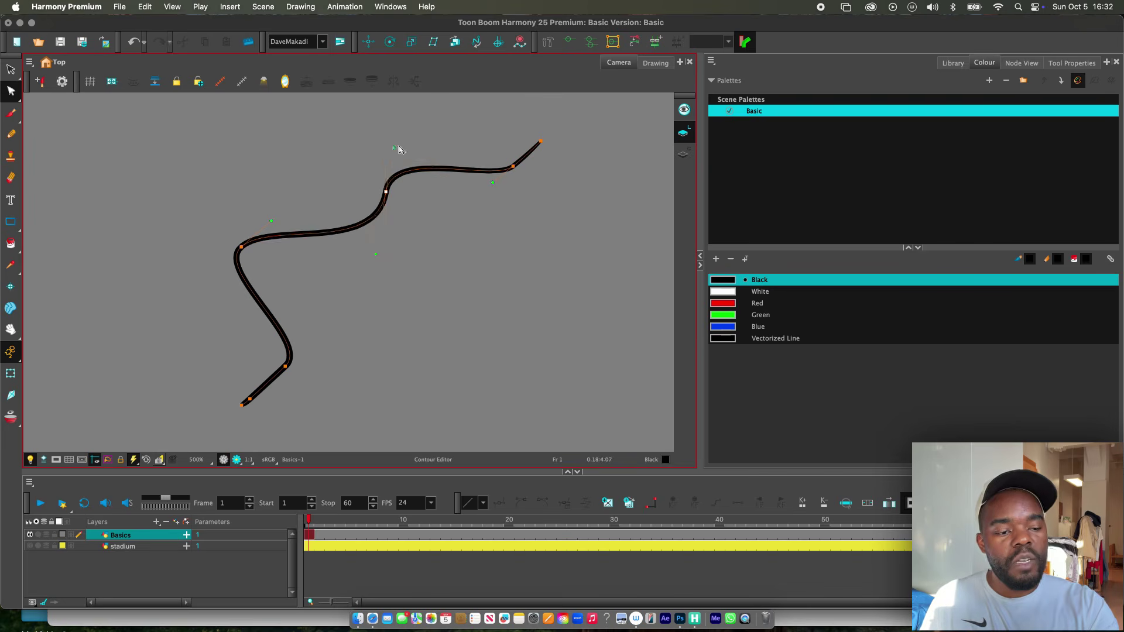
pyautogui.moveTo(376, 254); pyautogui.dragTo(387, 255)
pyautogui.moveTo(386, 147); pyautogui.dragTo(384, 127)
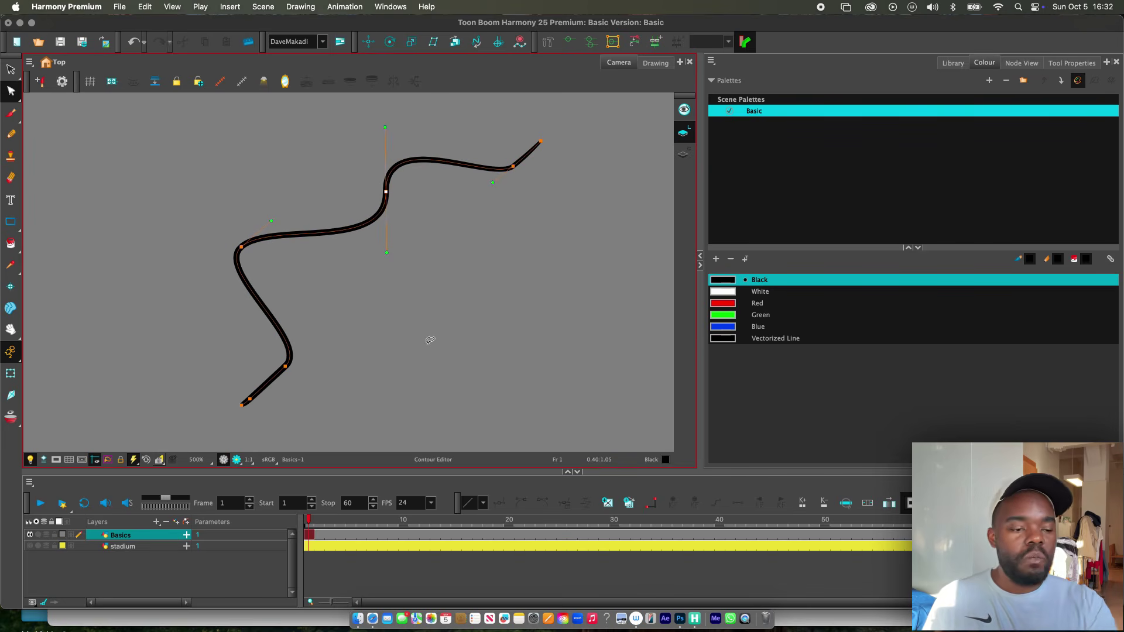
pyautogui.moveTo(385, 127); pyautogui.dragTo(378, 133)
pyautogui.scroll(2, 463, 228)
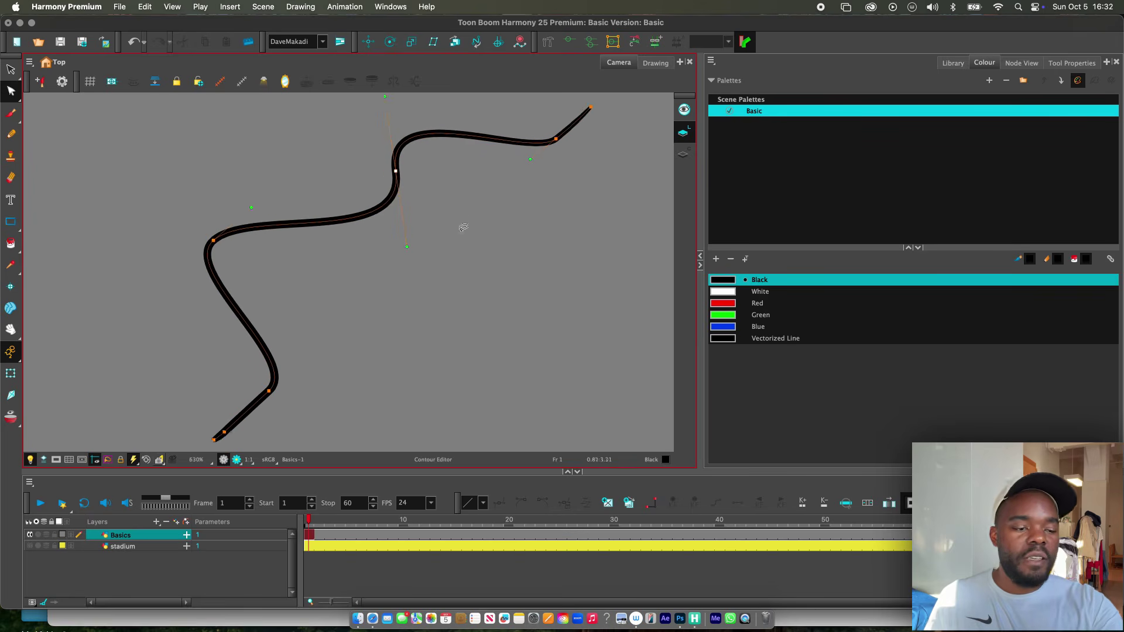
pyautogui.moveTo(450, 250); pyautogui.dragTo(435, 274)
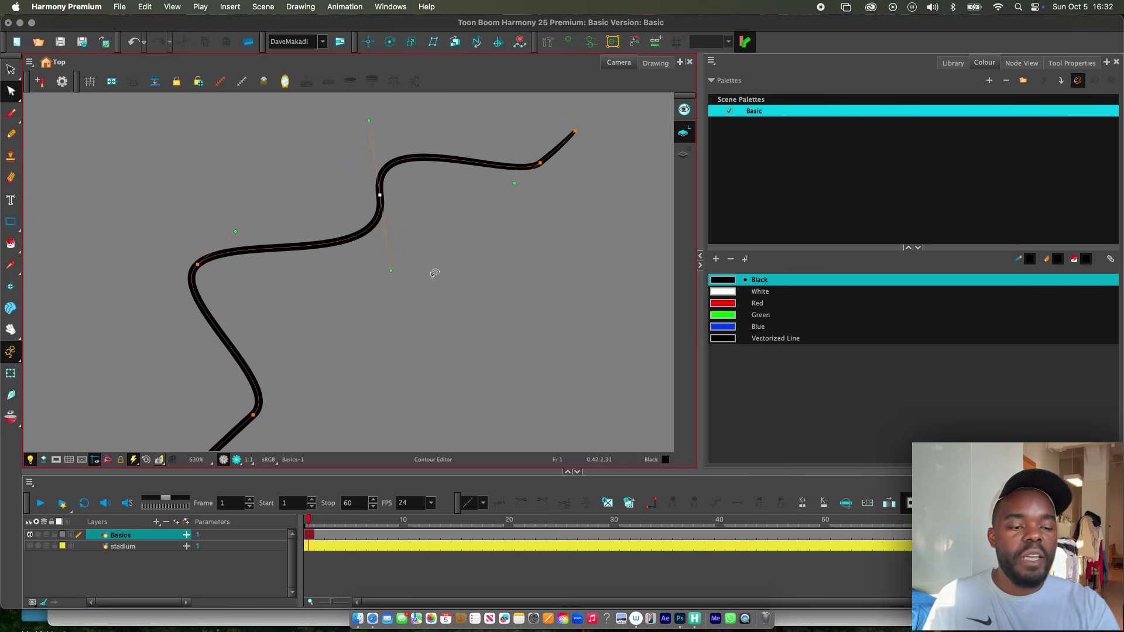
# Step: Draw a diagonal black stroke beside the pencil curve with the Brush tool, undoing the first try and redrawing it
pyautogui.click(11, 112)
pyautogui.moveTo(467, 183); pyautogui.dragTo(317, 375)
pyautogui.scroll(1, 434, 298)
pyautogui.scroll(1, 434, 298)
pyautogui.press('super+z')
pyautogui.moveTo(514, 155); pyautogui.dragTo(326, 403)
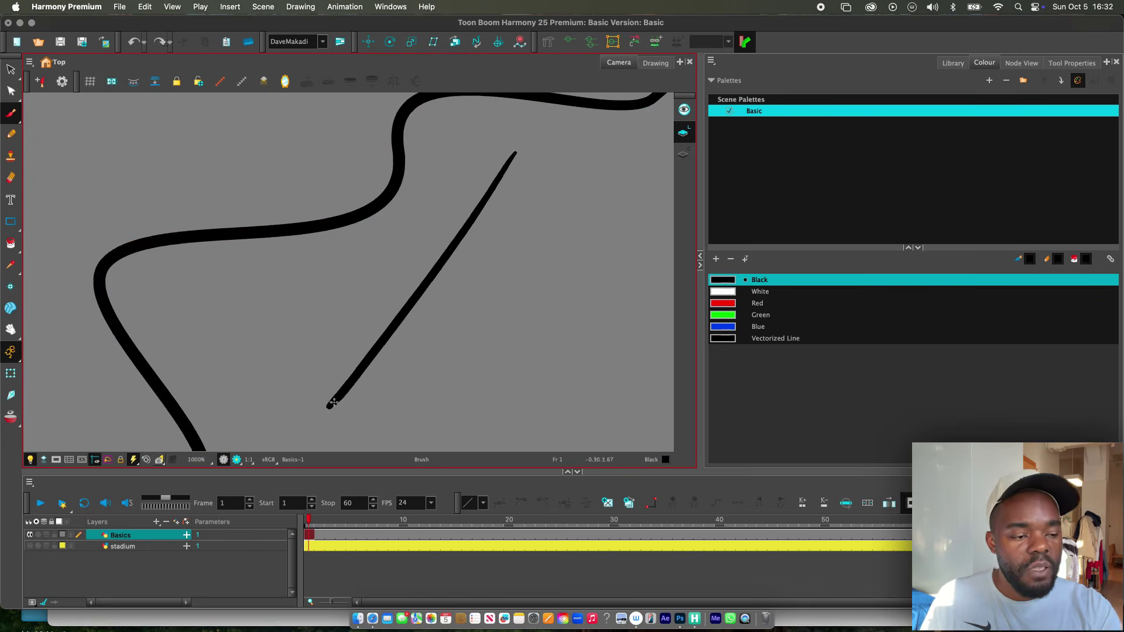
# Step: Pull contour points on opposite edges of the brush stroke outward with the Contour Editor to make a wide bulge
pyautogui.scroll(2, 474, 314)
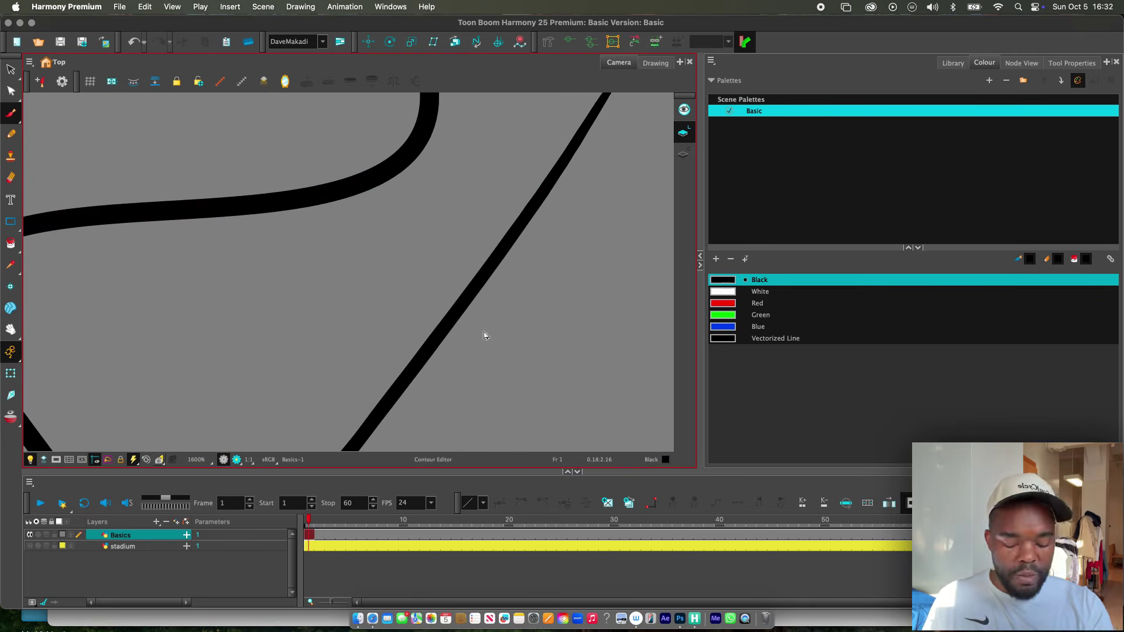
pyautogui.hotkey('alt', 'q')
pyautogui.click(525, 229)
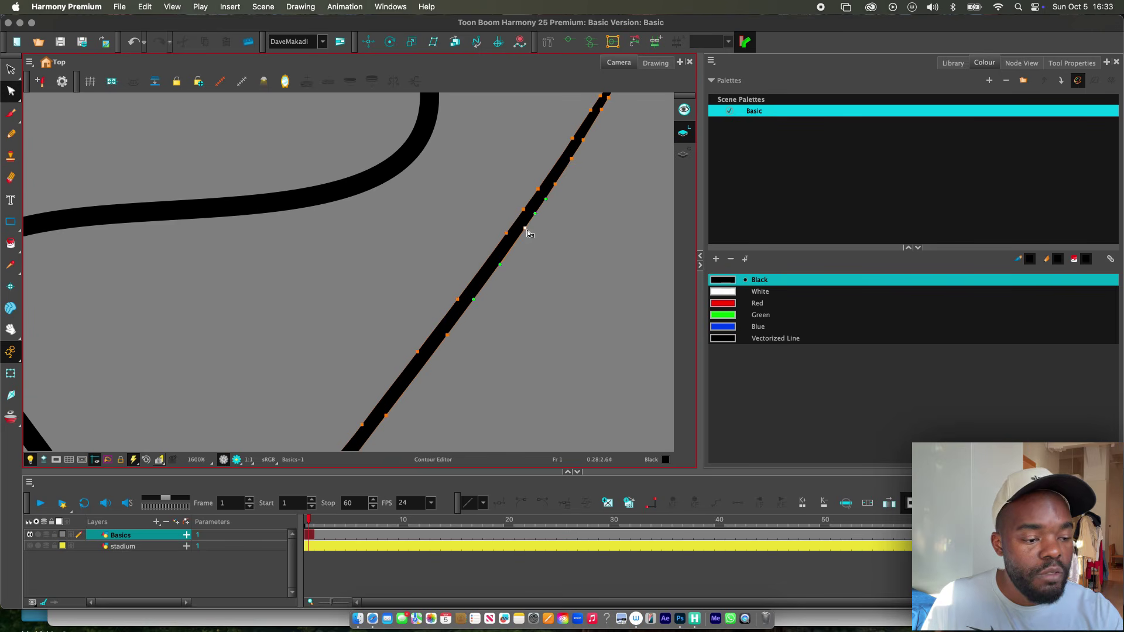
pyautogui.moveTo(525, 229); pyautogui.dragTo(587, 251)
pyautogui.moveTo(456, 243); pyautogui.dragTo(445, 195)
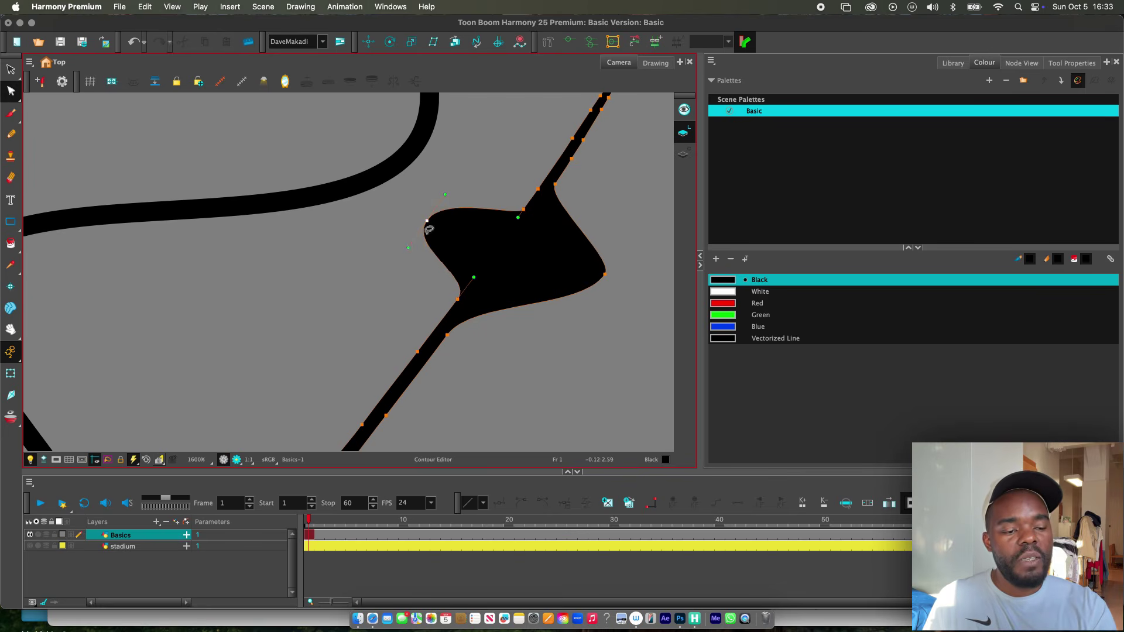
pyautogui.press('1')
pyautogui.scroll(-2, 433, 306)
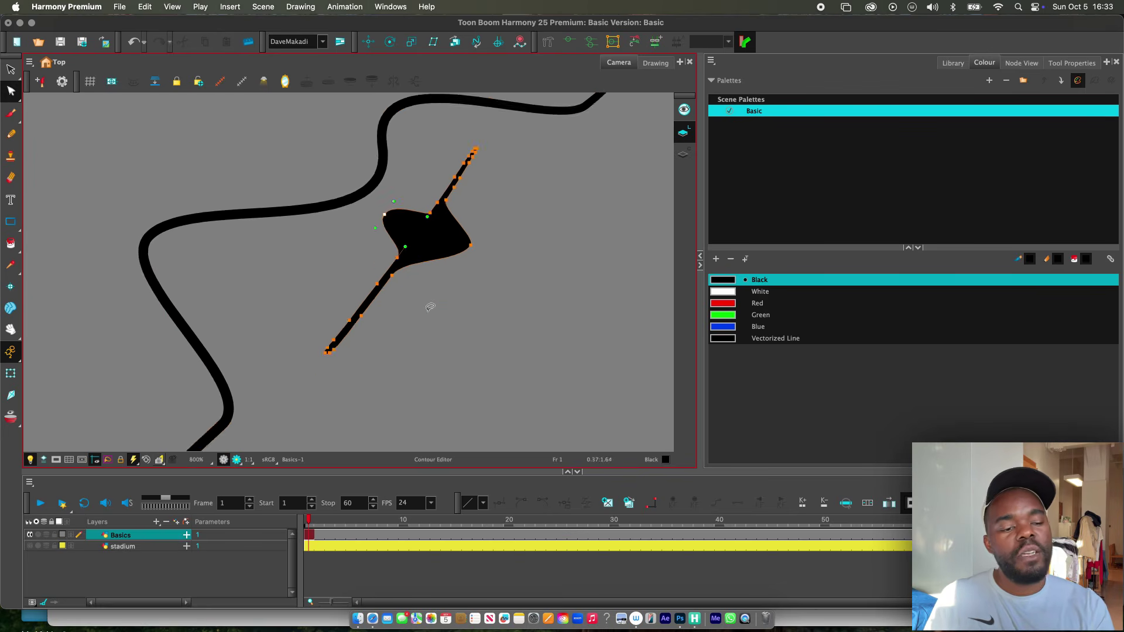
# Step: Delete the bulging brush stroke, leaving the pencil curve in the drawing
pyautogui.press('2')
pyautogui.hotkey('alt', 's')
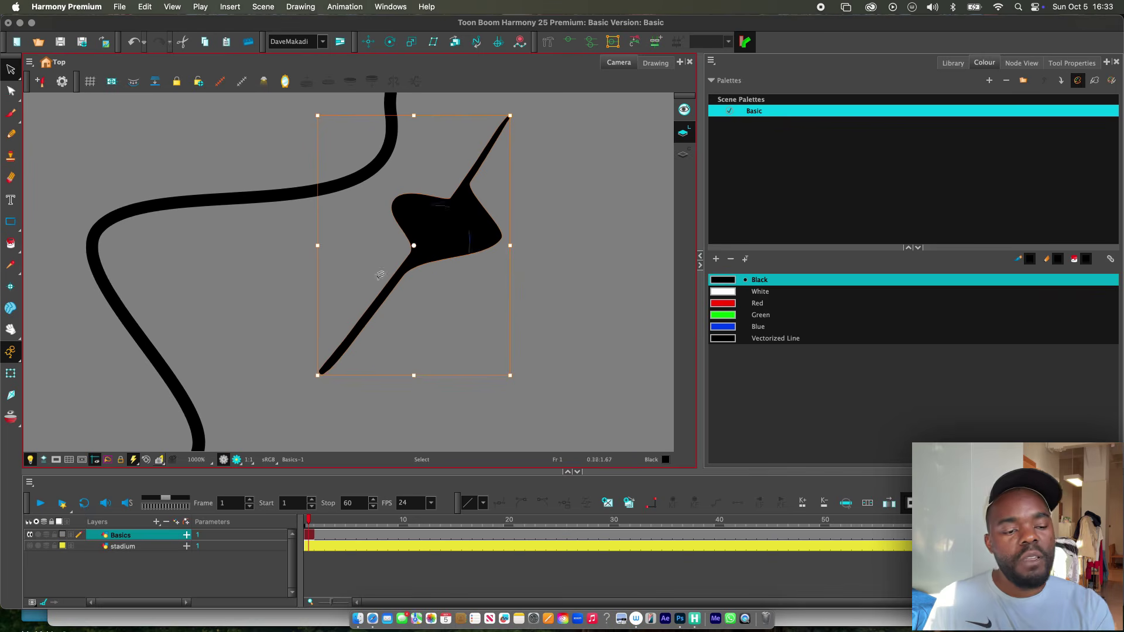
pyautogui.press('Delete')
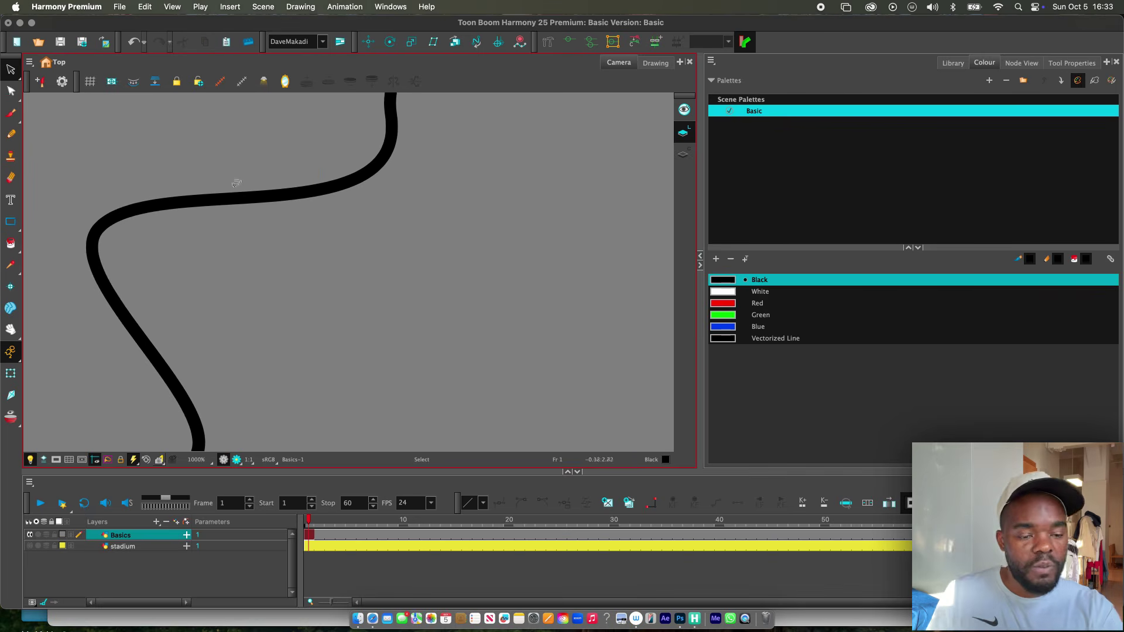
# Step: Reshape the pencil curve's segment beyond the middle point with the Contour Editor, adding contour points that form a bump and a dip
pyautogui.click(11, 134)
pyautogui.hotkey('alt', 'q')
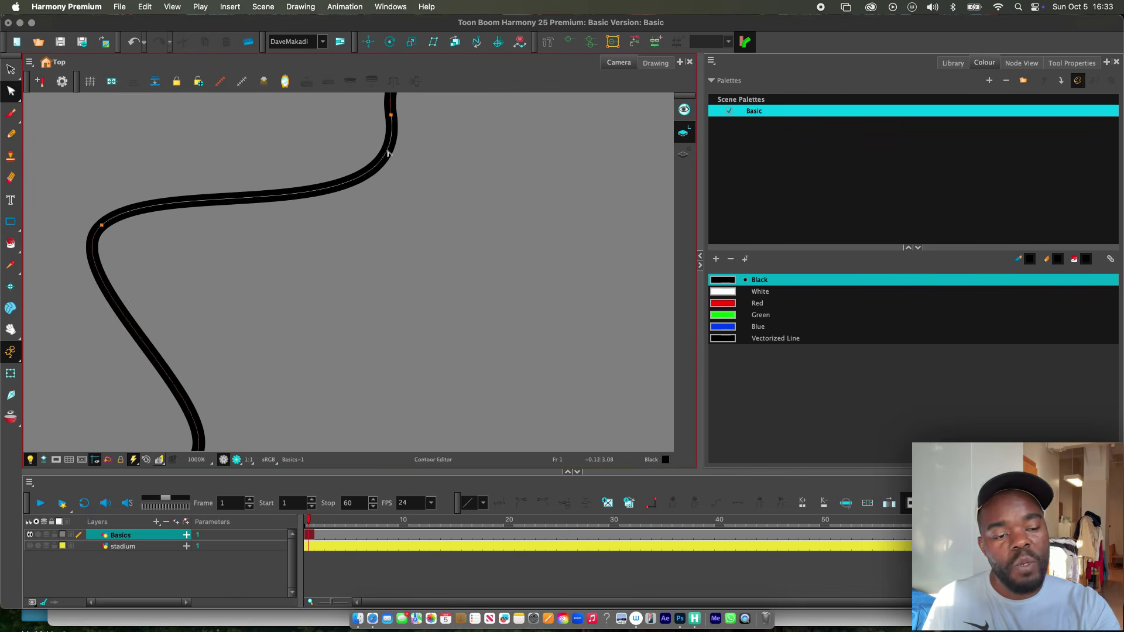
pyautogui.click(382, 154)
pyautogui.press('2')
pyautogui.scroll(5, 426, 162)
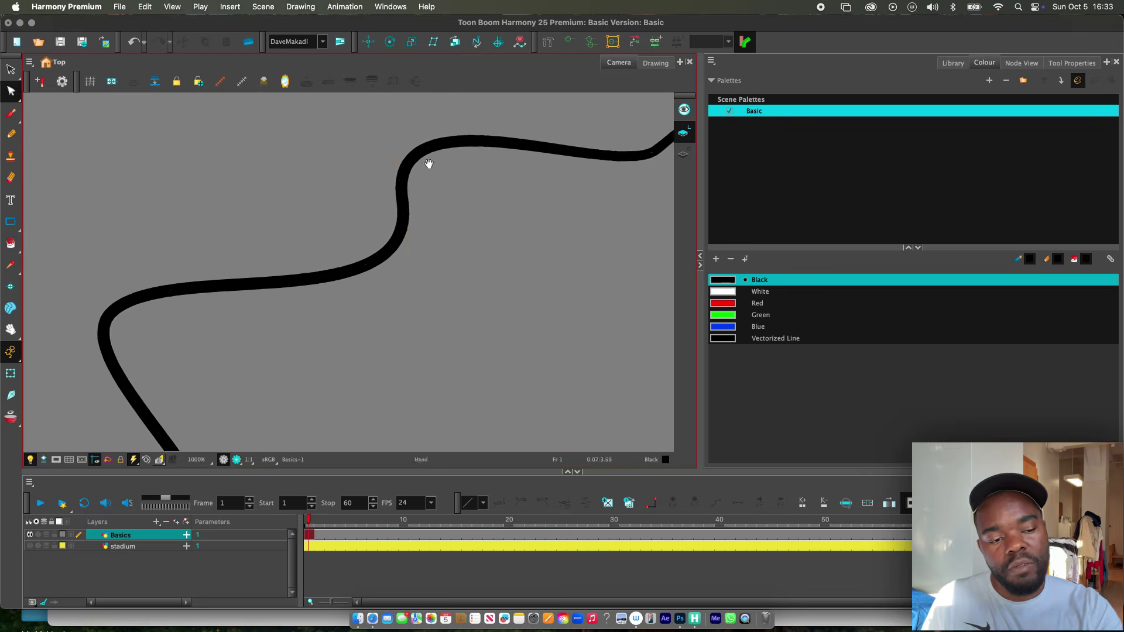
pyautogui.press('1')
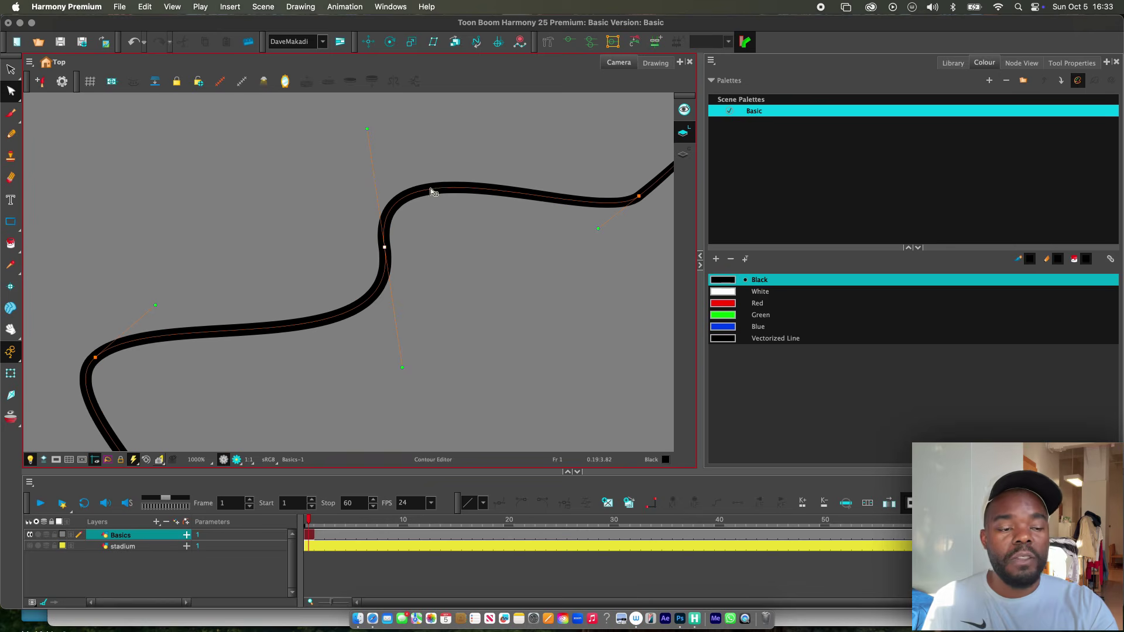
pyautogui.moveTo(433, 191); pyautogui.dragTo(535, 236)
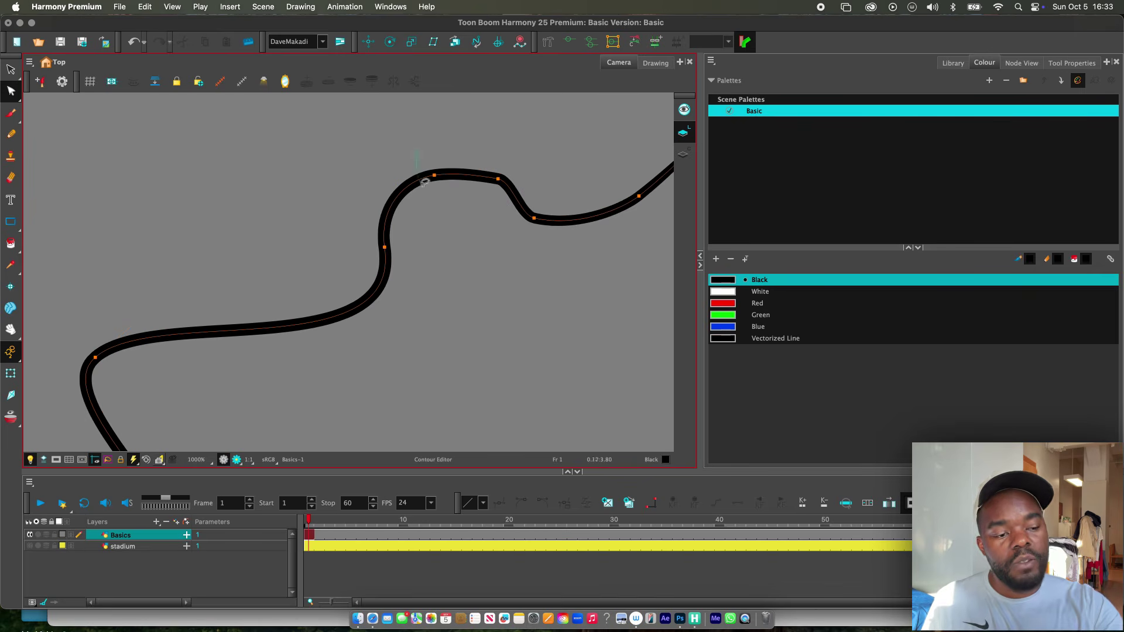
# Step: Delete the contour points forming the bump and dip, along with the curve's middle point
pyautogui.click(452, 170)
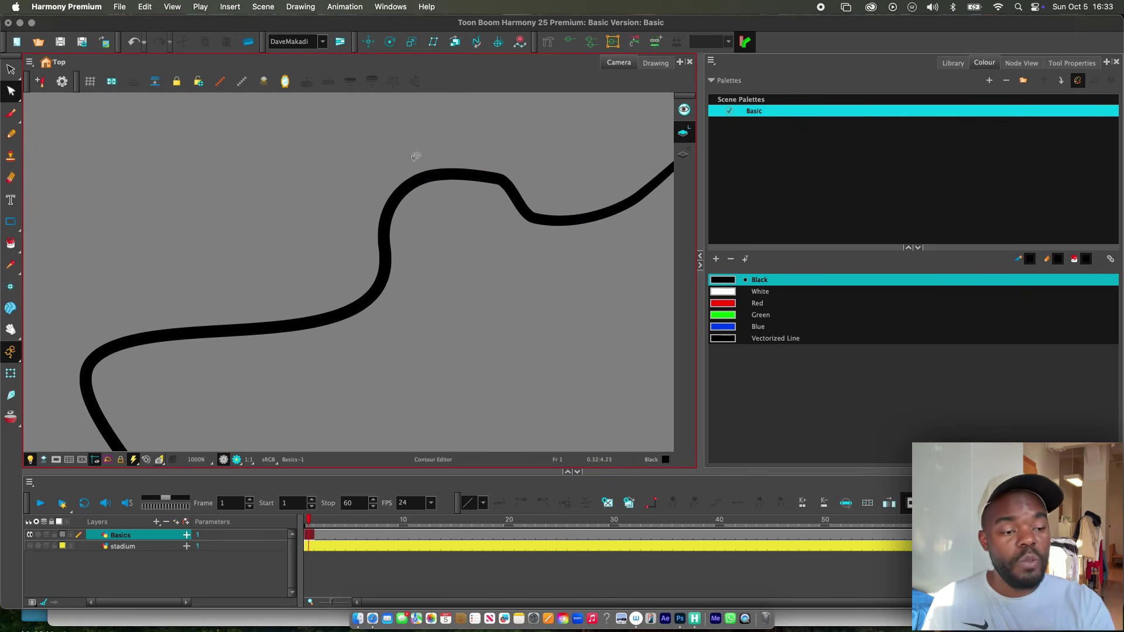
pyautogui.press('super+a')
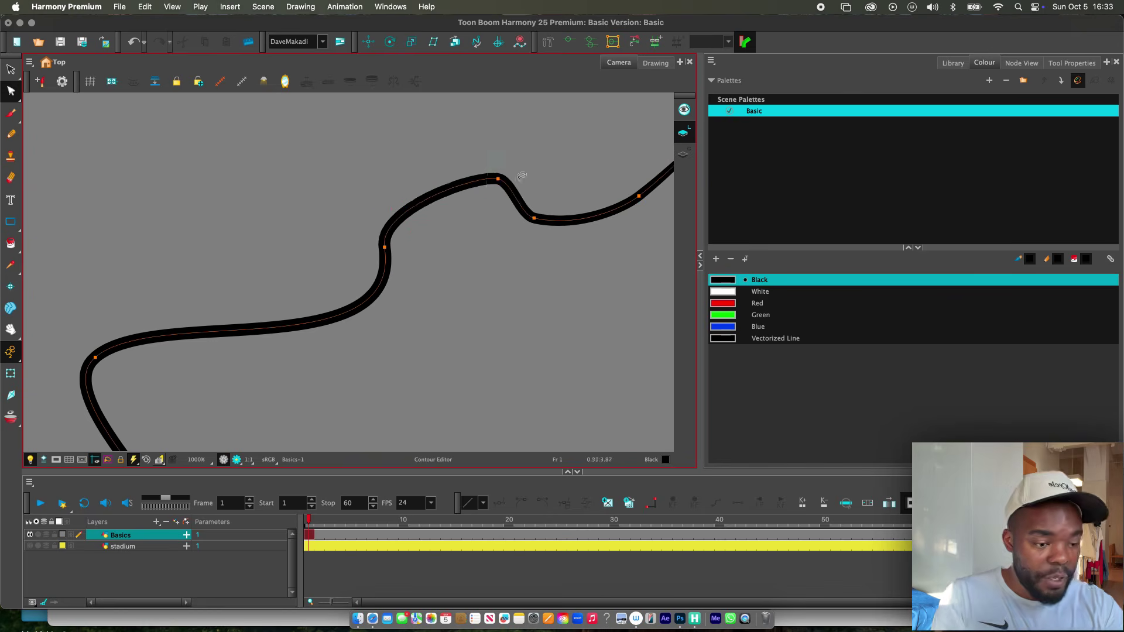
pyautogui.click(497, 179)
pyautogui.press('Delete')
pyautogui.click(534, 218)
pyautogui.press('Delete')
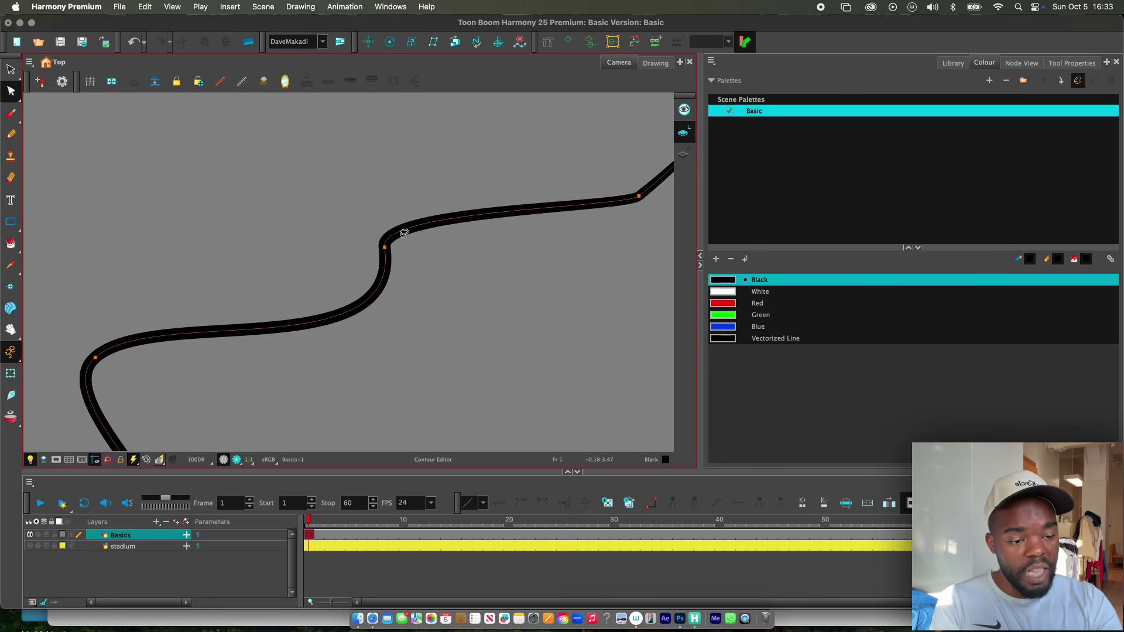
pyautogui.click(386, 244)
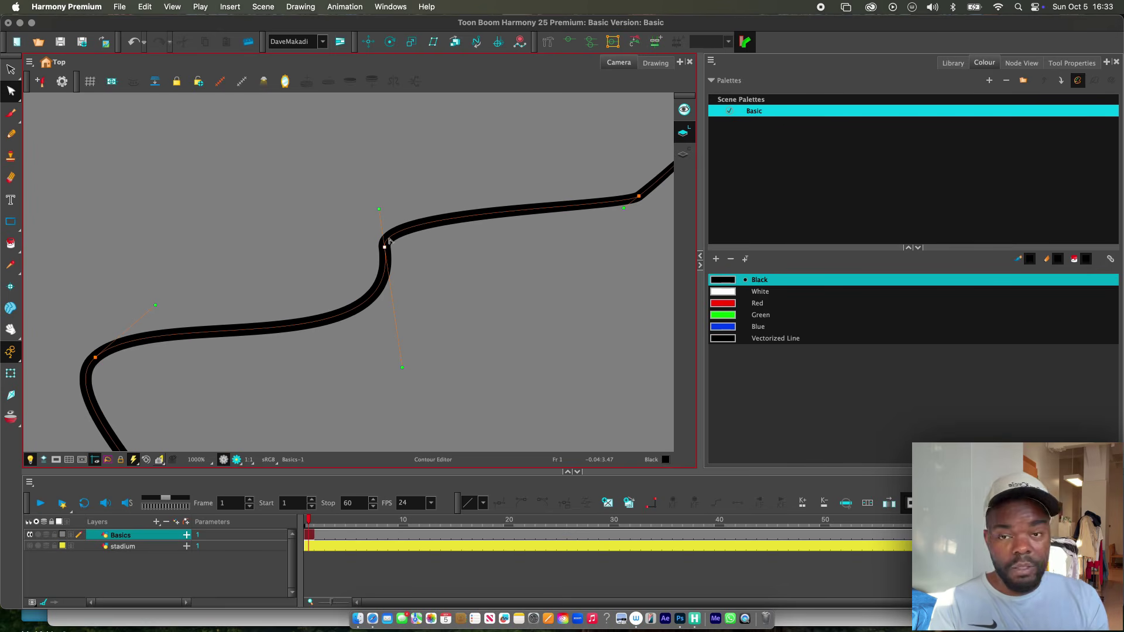
pyautogui.press('Delete')
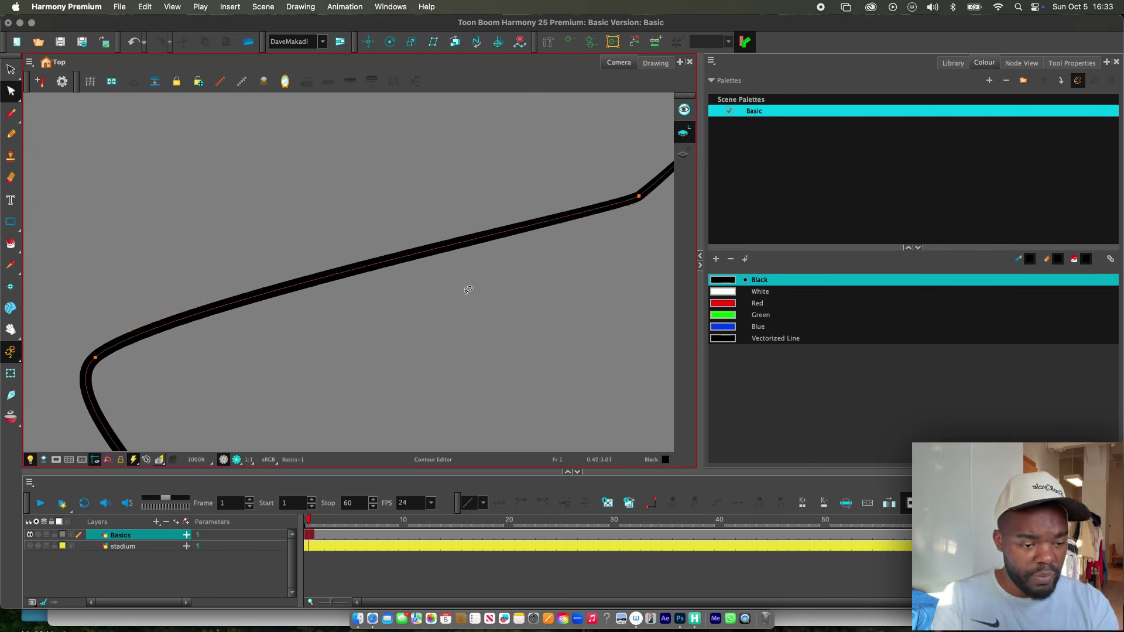
# Step: Delete the contour point at the lower bend and the interior points near the stroke's lower end to straighten the line
pyautogui.scroll(-2, 392, 339)
pyautogui.scroll(-2, 369, 261)
pyautogui.click(297, 246)
pyautogui.press('Delete')
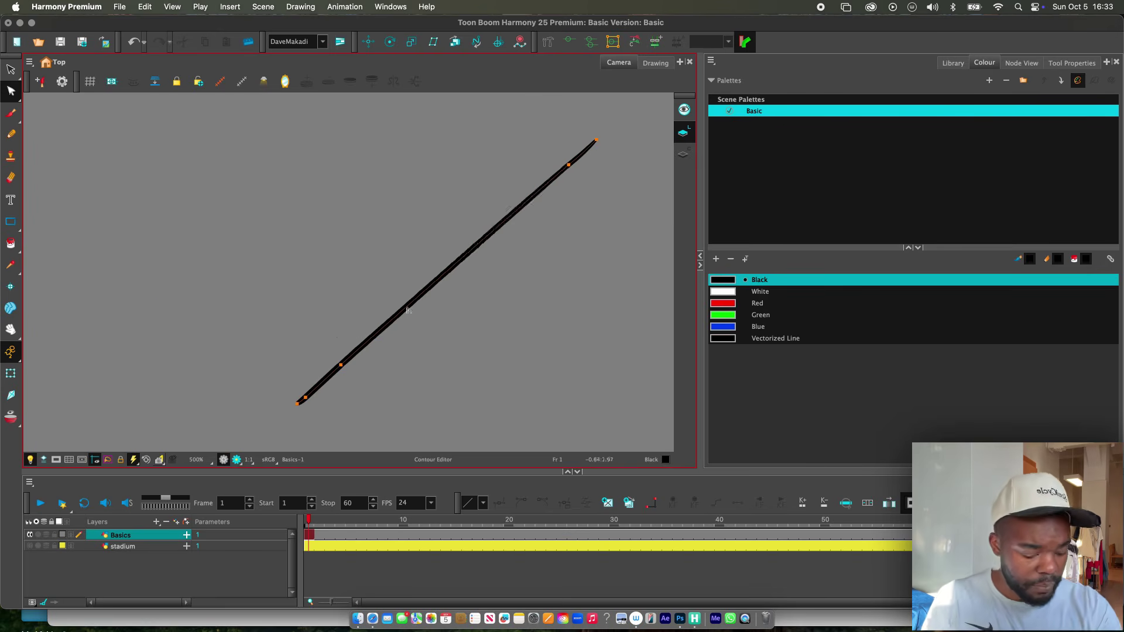
pyautogui.moveTo(341, 365); pyautogui.dragTo(370, 386)
pyautogui.press('Delete')
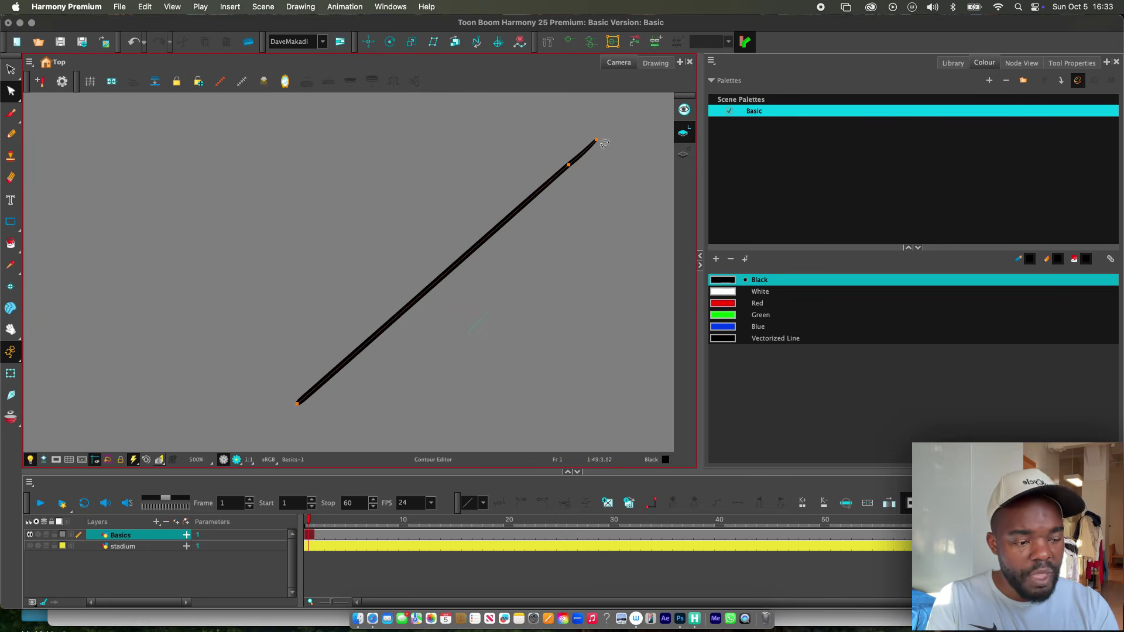
# Step: Delete the whole straightened pencil stroke from the drawing
pyautogui.press('Delete')
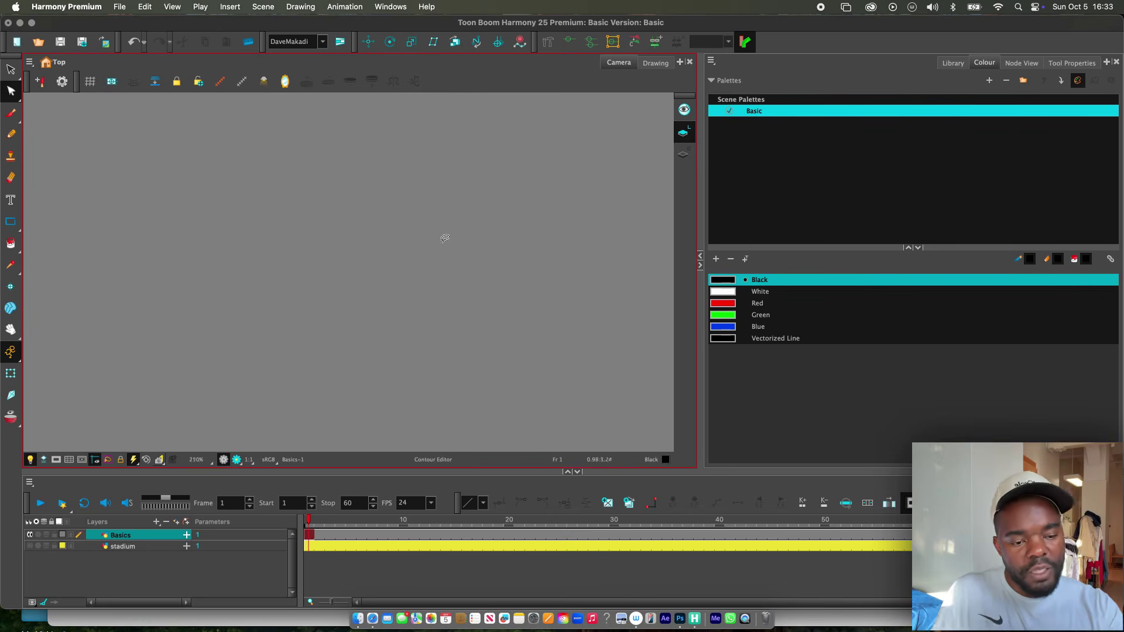
pyautogui.scroll(-6, 463, 301)
pyautogui.scroll(2, 457, 281)
pyautogui.scroll(-1, 465, 275)
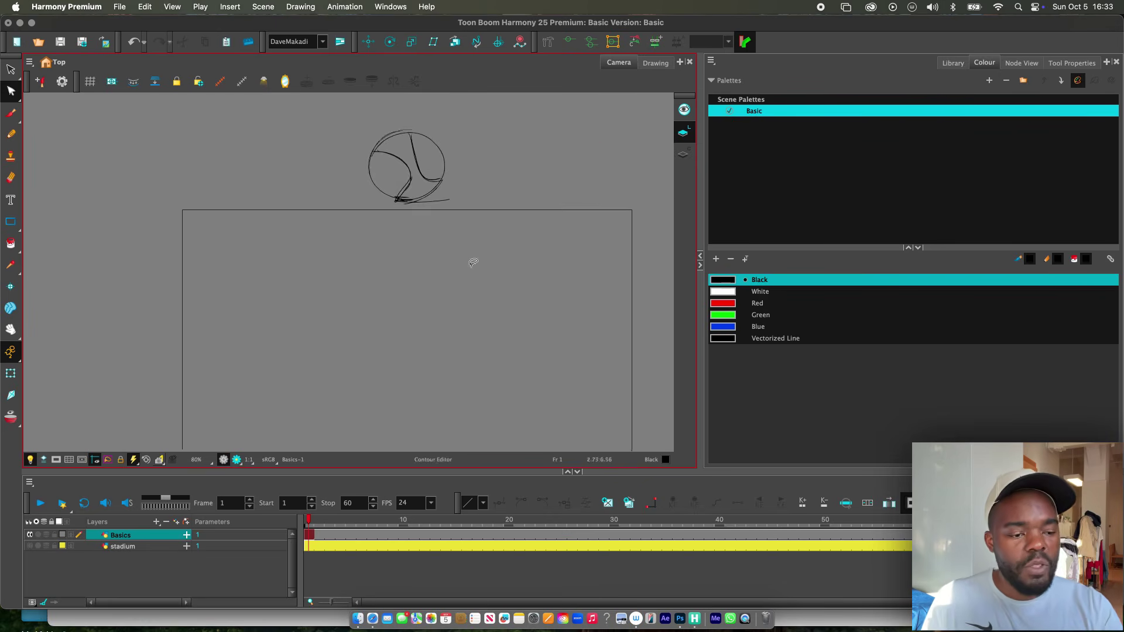
pyautogui.scroll(-1, 447, 199)
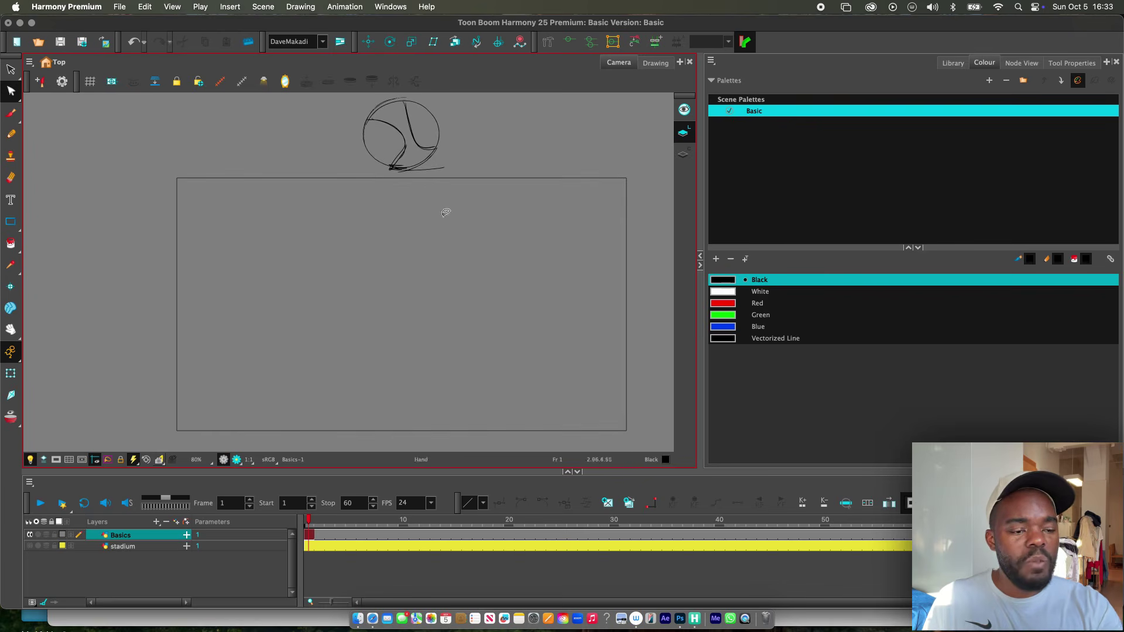
# Step: Activate the Pencil tool, and scrub the playhead through to about frame 59 and back to frame 1
pyautogui.click(17, 134)
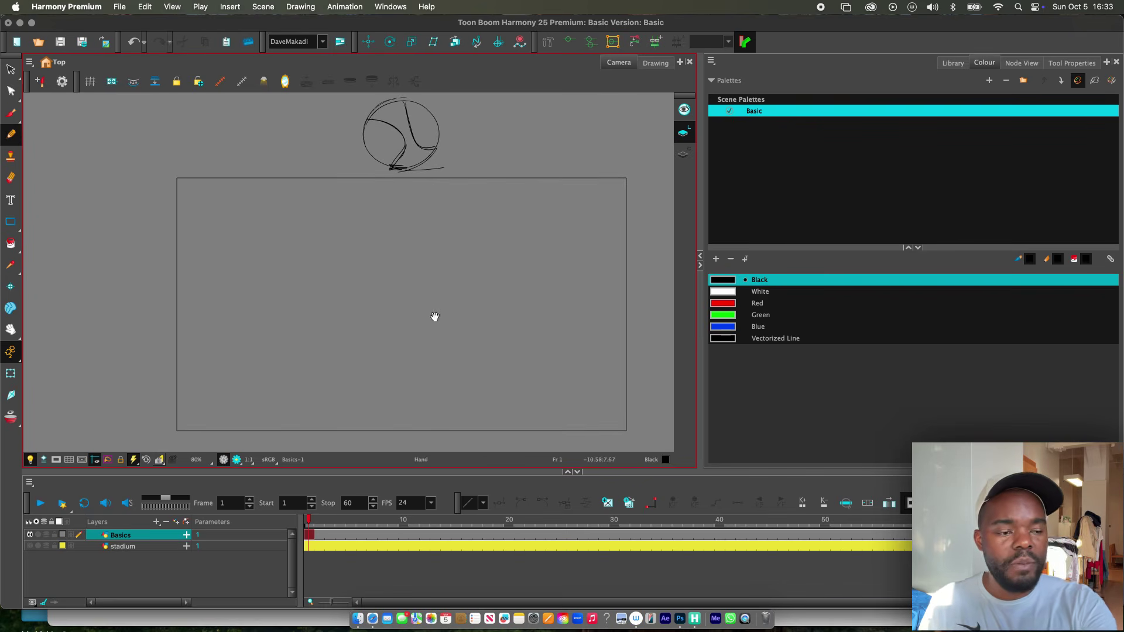
pyautogui.hscroll(1, 457, 361)
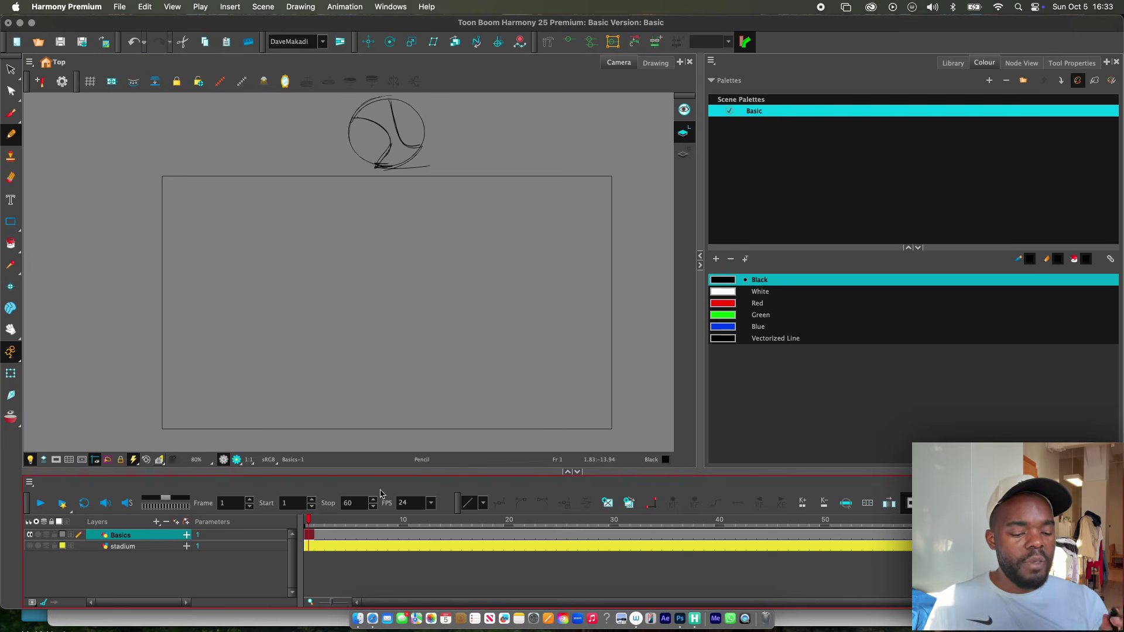
pyautogui.moveTo(315, 523); pyautogui.dragTo(920, 521)
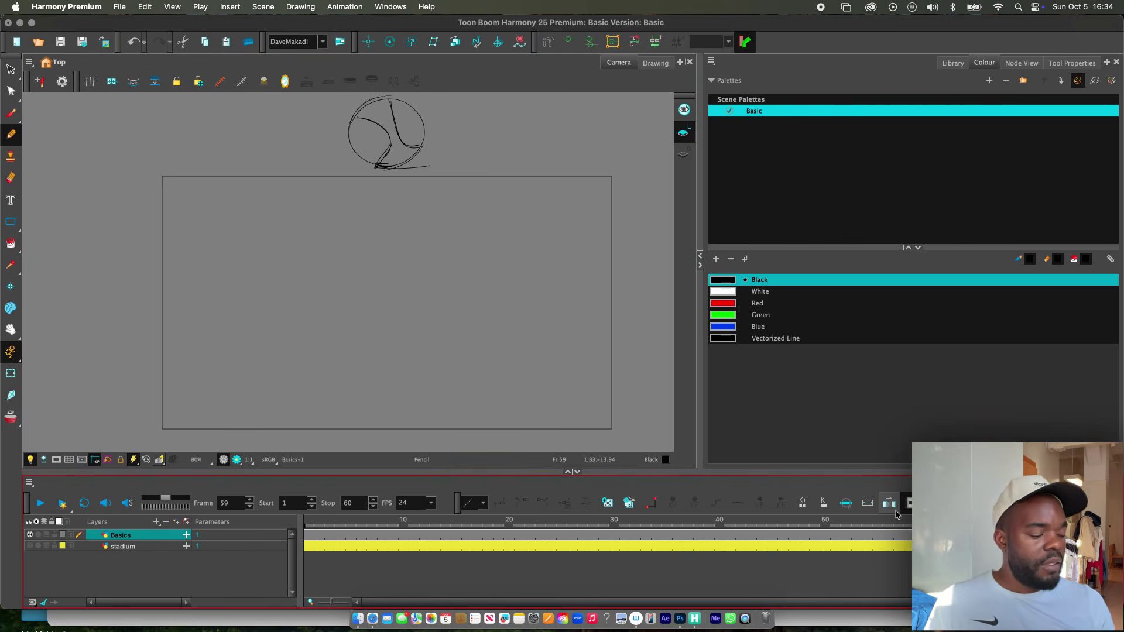
pyautogui.moveTo(319, 523)
pyautogui.mouseDown()
pyautogui.moveTo(762, 523)
pyautogui.moveTo(309, 523)
pyautogui.mouseUp()
pyautogui.hscroll(1, 416, 296)
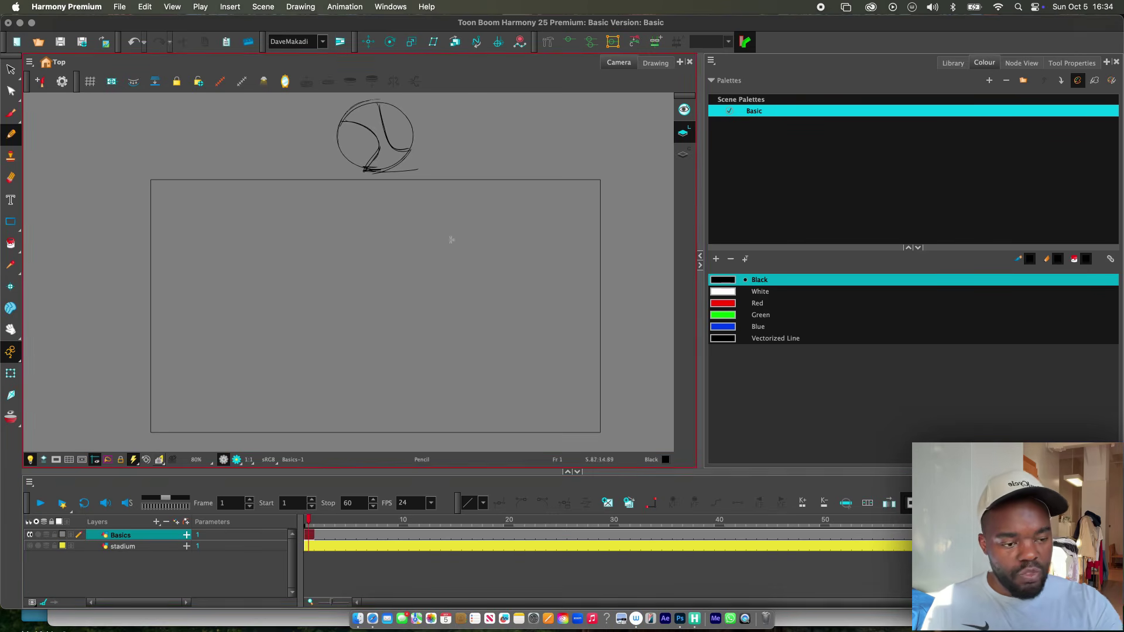
# Step: Add a vector drawing layer named Drawing and create an empty drawing on it at frame 1
pyautogui.press('super+r')
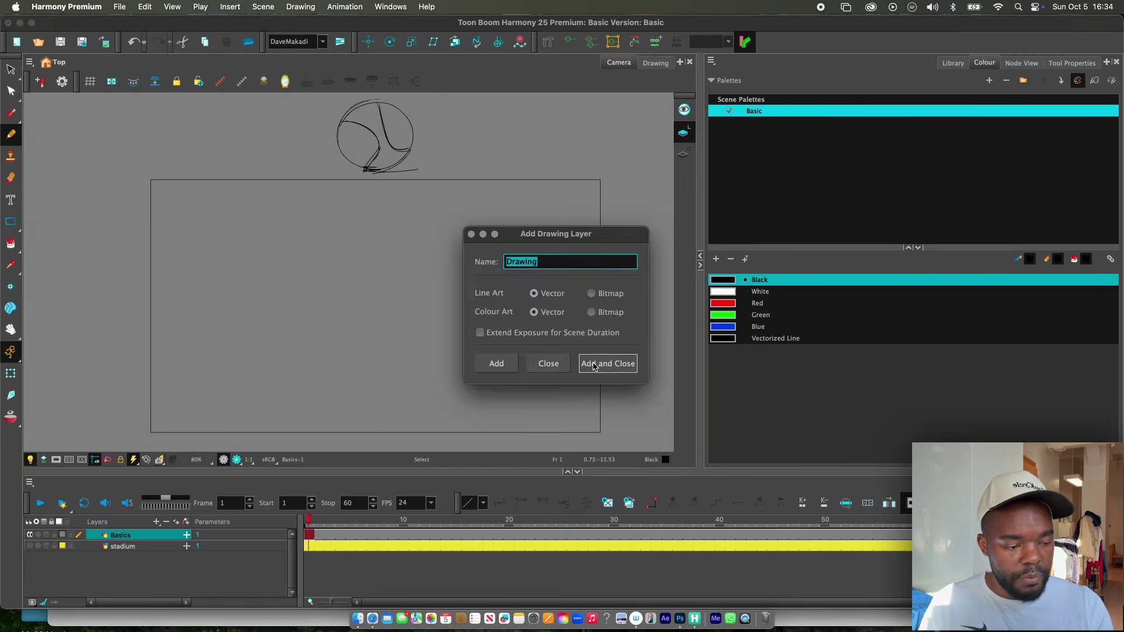
pyautogui.click(603, 365)
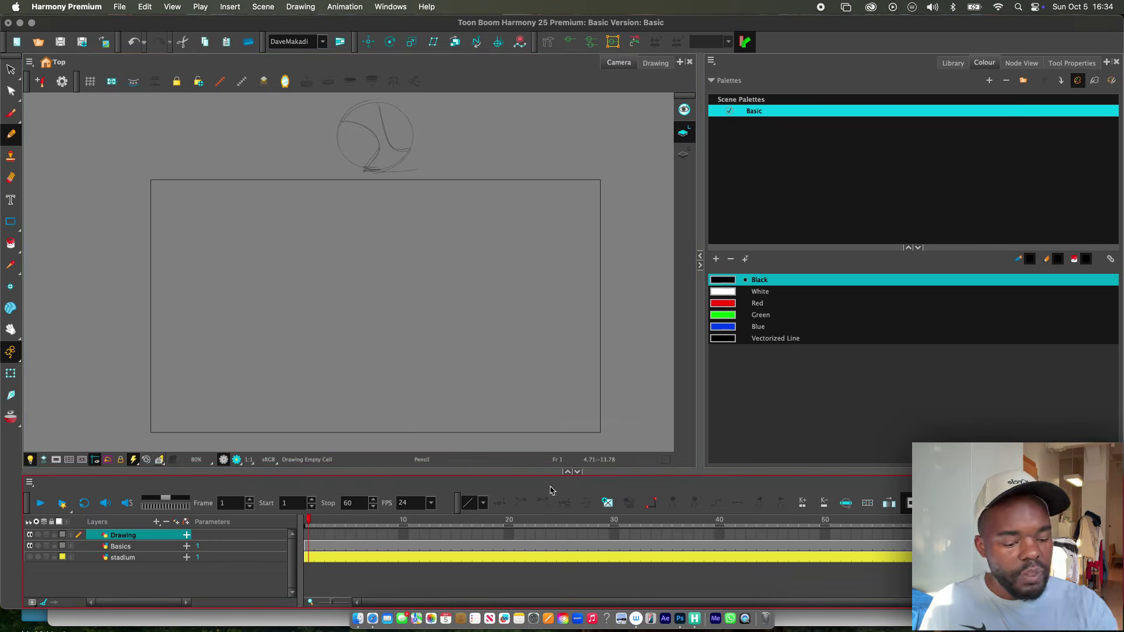
pyautogui.click(612, 503)
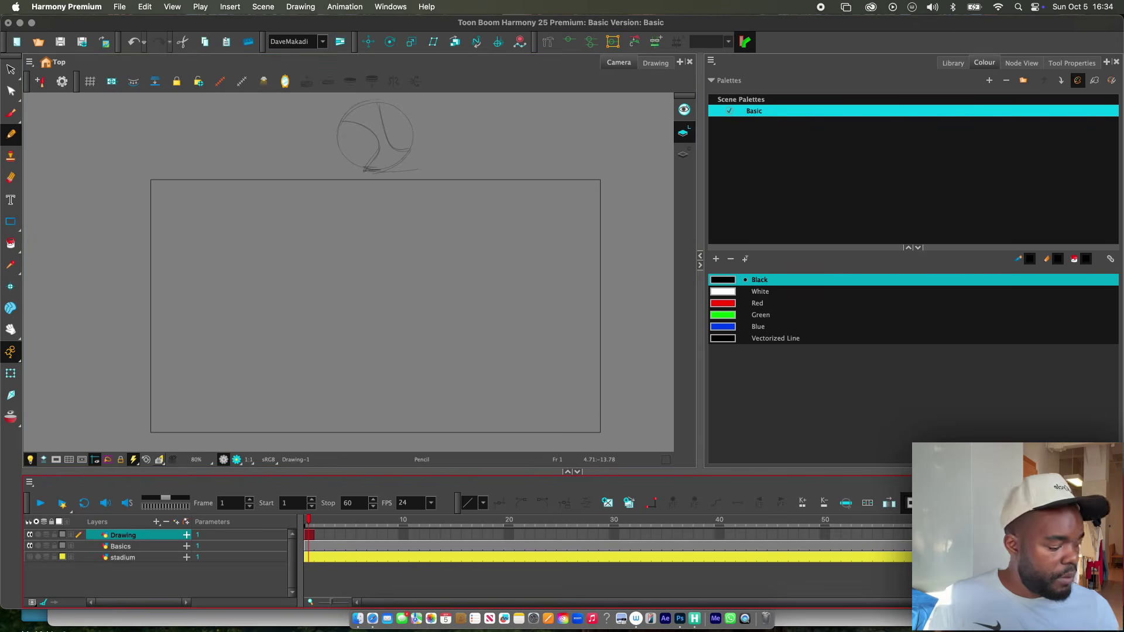
pyautogui.hotkey('shift', '.')
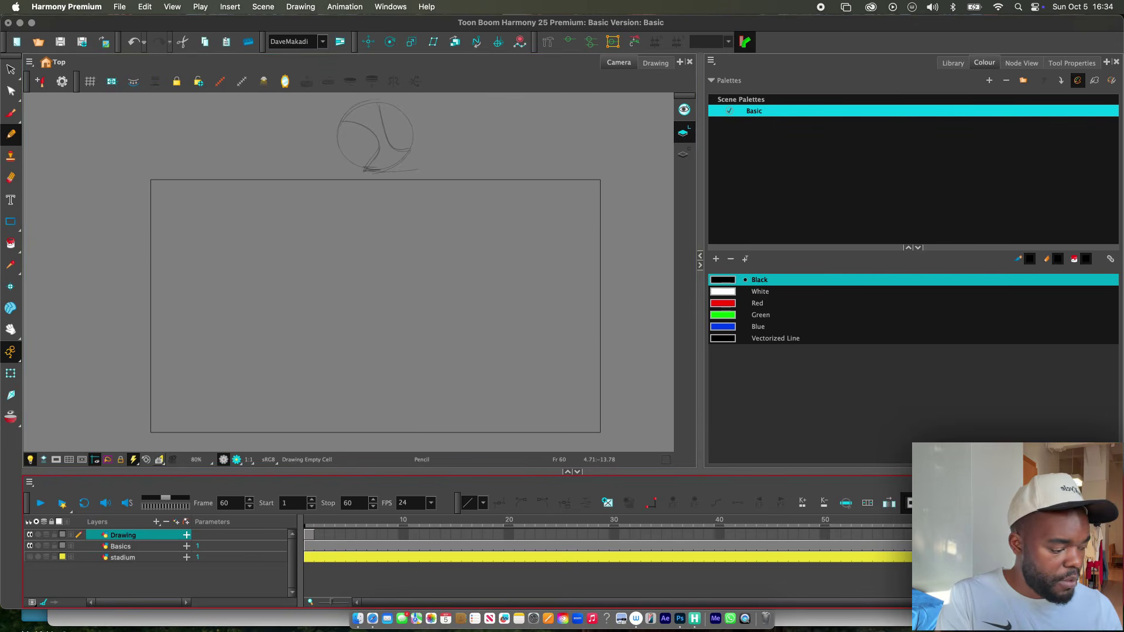
pyautogui.moveTo(930, 521); pyautogui.dragTo(309, 522)
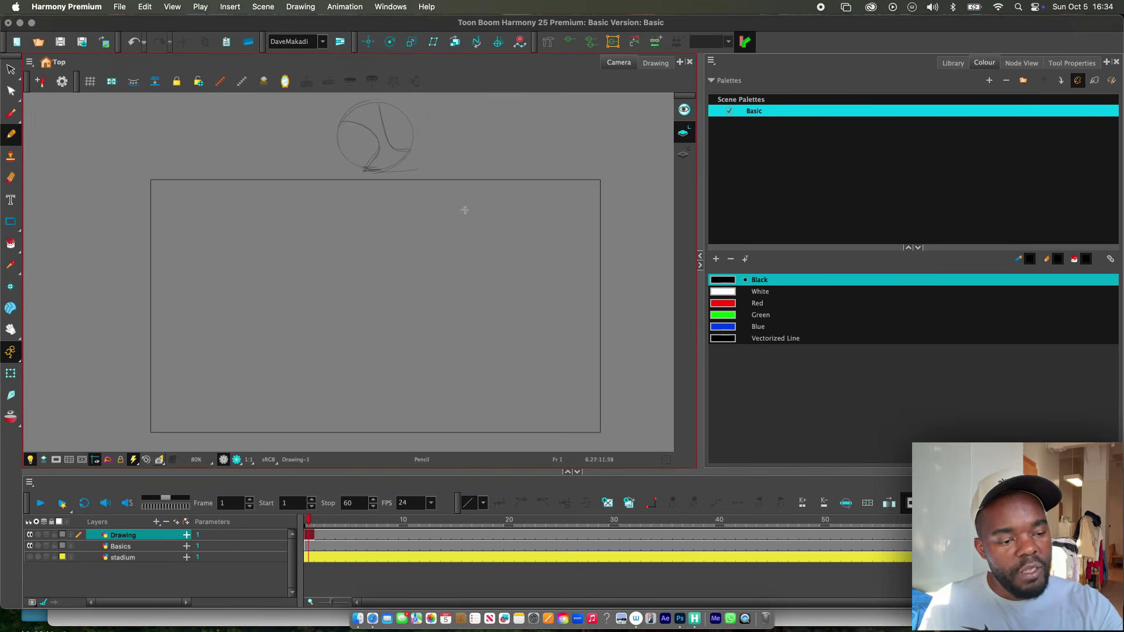
# Step: Draw a red downward arrow just inside the camera frame's upper edge with the Pencil tool, redoing the first black stroke
pyautogui.moveTo(463, 185); pyautogui.dragTo(468, 243)
pyautogui.press('super+z')
pyautogui.click(757, 303)
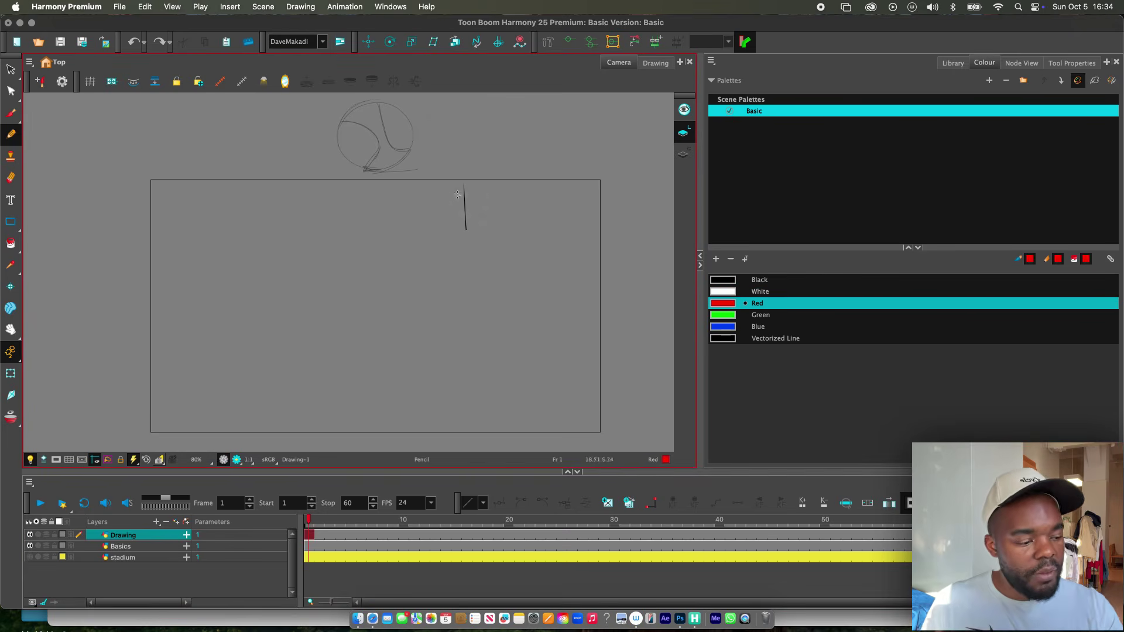
pyautogui.moveTo(464, 184)
pyautogui.mouseDown()
pyautogui.moveTo(466, 233)
pyautogui.moveTo(479, 220)
pyautogui.mouseUp()
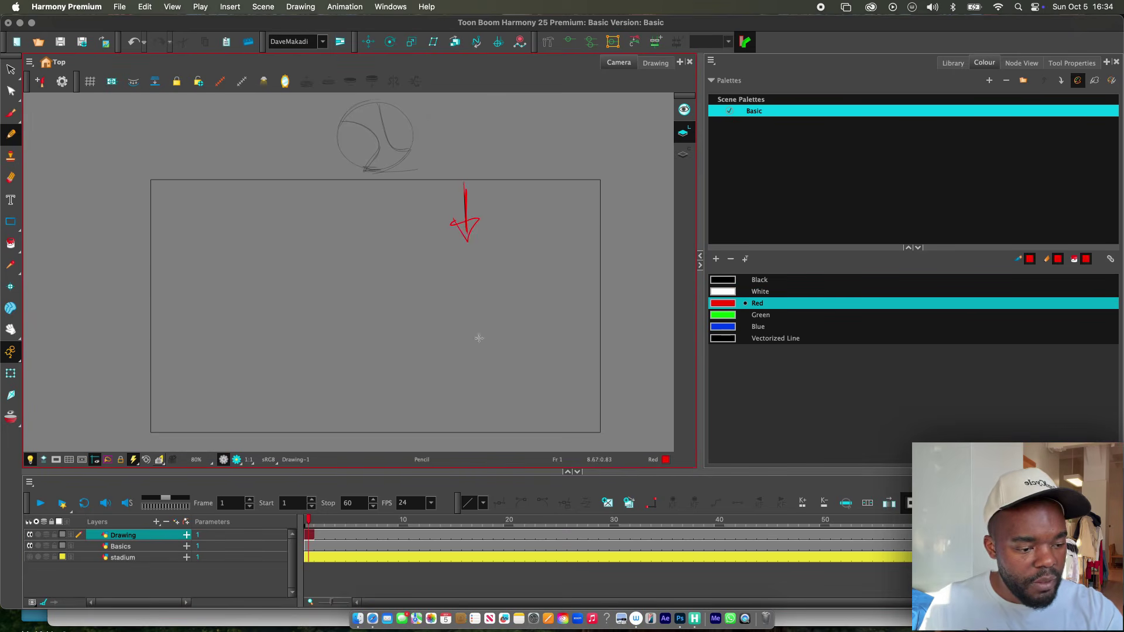
# Step: Draw a red horizontal ground line along the camera frame's lower edge, undoing the first try and redrawing it
pyautogui.moveTo(305, 435); pyautogui.dragTo(494, 428)
pyautogui.press('super+z')
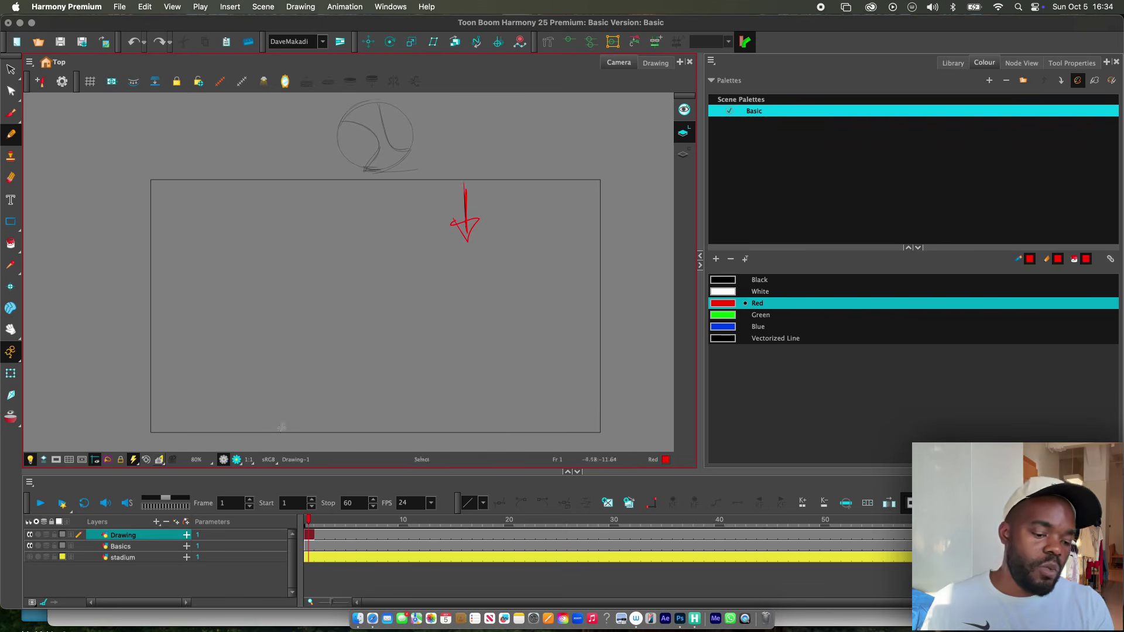
pyautogui.moveTo(274, 431); pyautogui.dragTo(495, 428)
pyautogui.hscroll(1, 487, 375)
# Step: Inspect the Basics layer's cells at frames 3 and 10, and return to frame 1
pyautogui.click(314, 554)
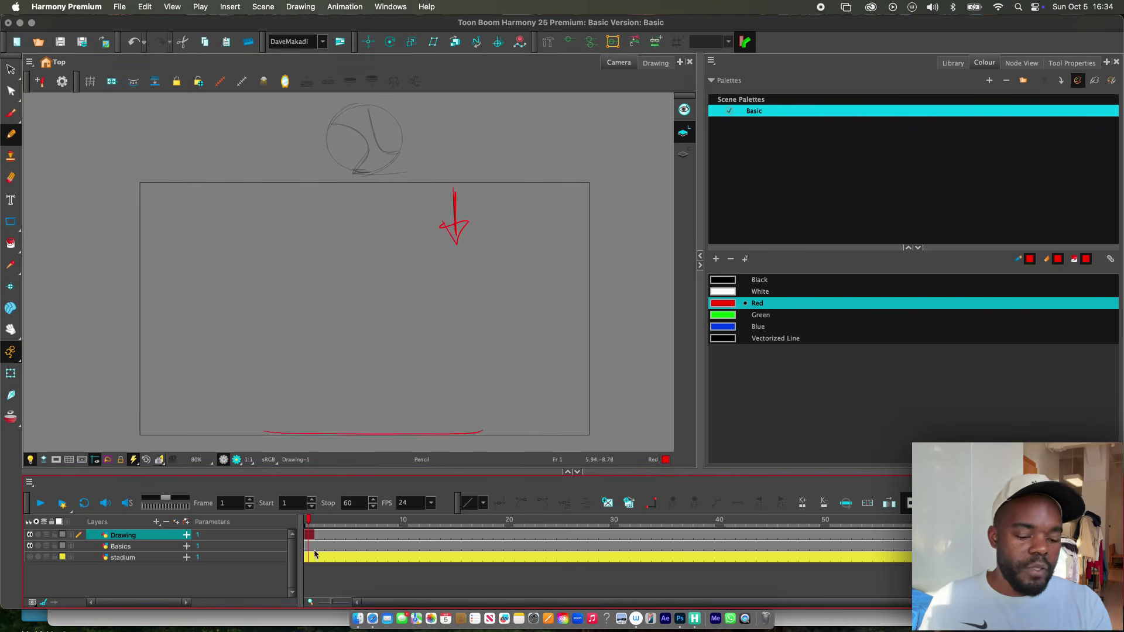
pyautogui.click(314, 546)
pyautogui.click(330, 546)
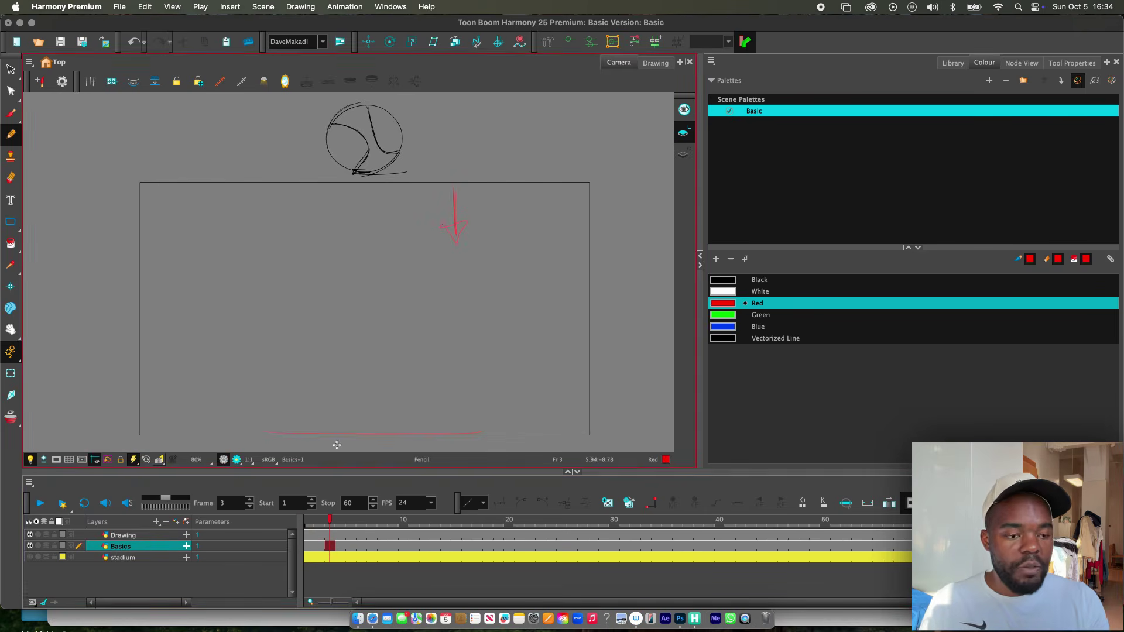
pyautogui.click(352, 547)
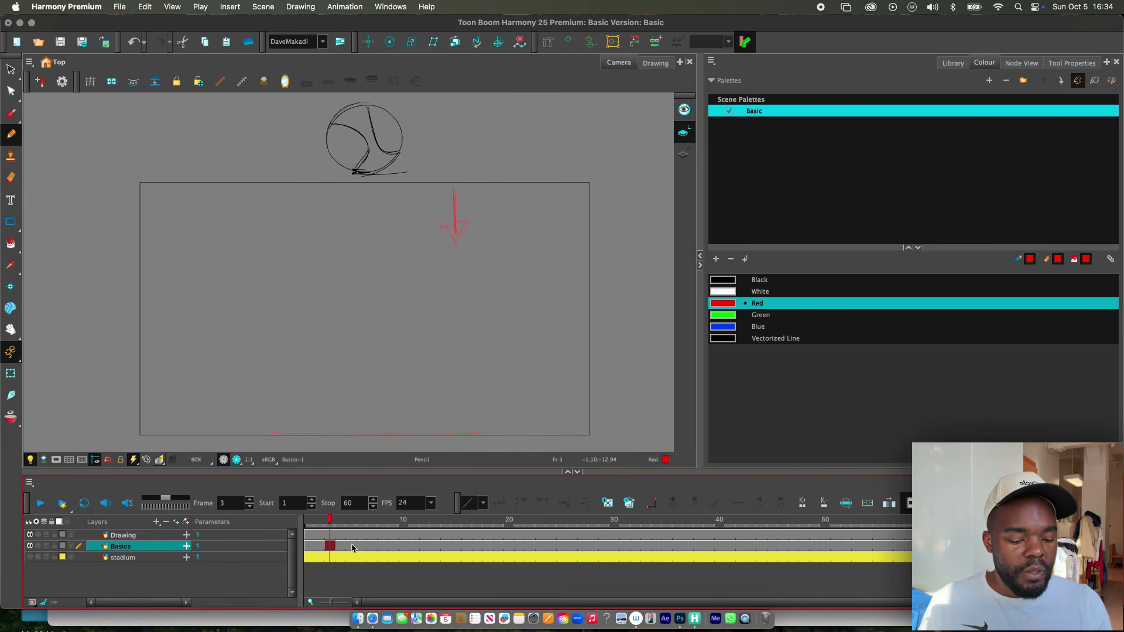
pyautogui.click(405, 546)
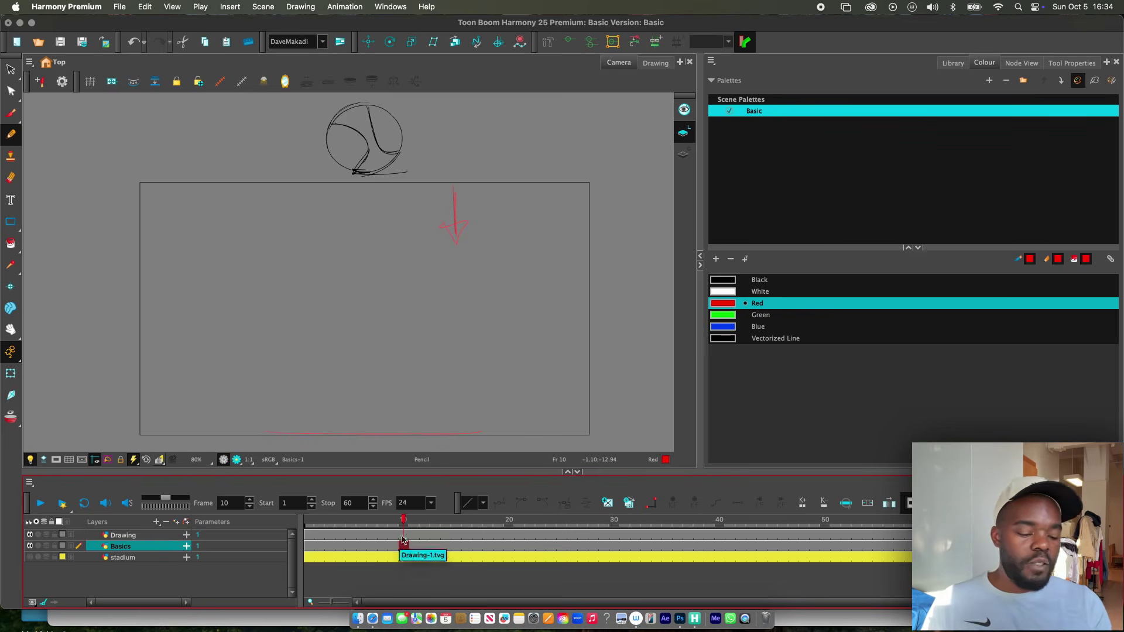
pyautogui.moveTo(400, 540); pyautogui.dragTo(291, 561)
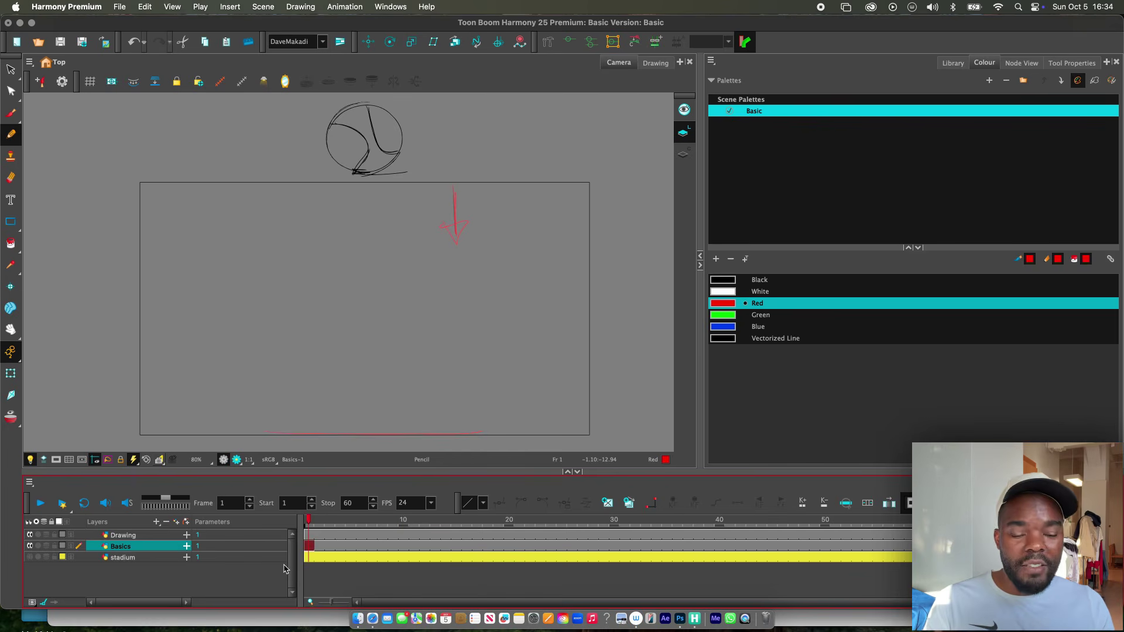
# Step: Duplicate the ball drawing at frame 10 of the Basics layer, undoing a first attempt that creates an empty drawing there
pyautogui.moveTo(310, 522); pyautogui.dragTo(408, 531)
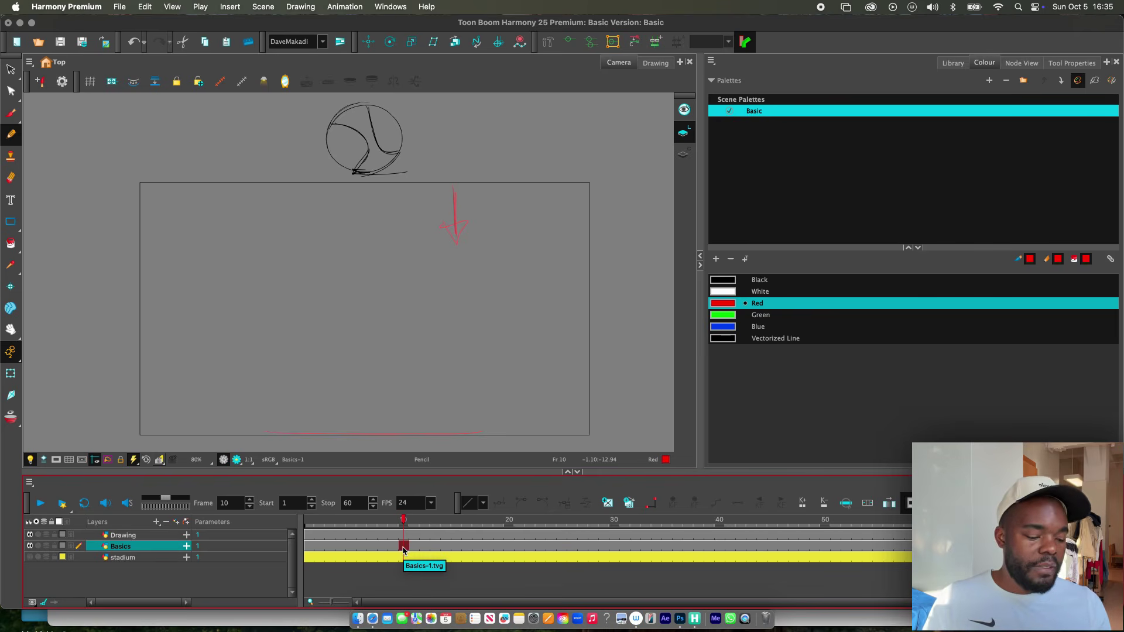
pyautogui.click(608, 504)
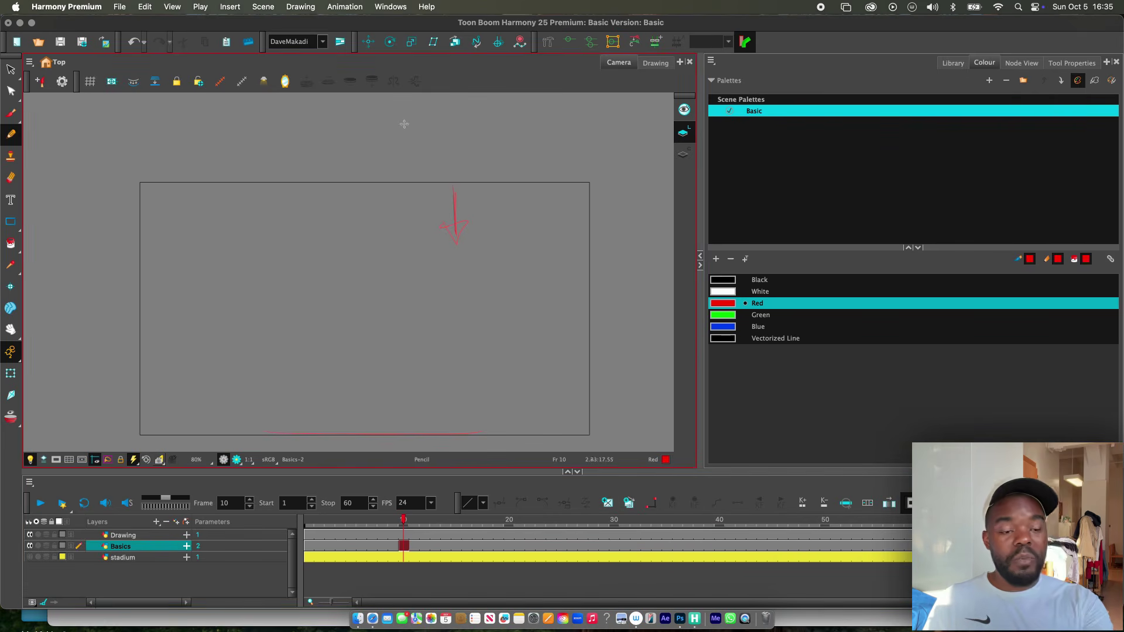
pyautogui.press('super+z')
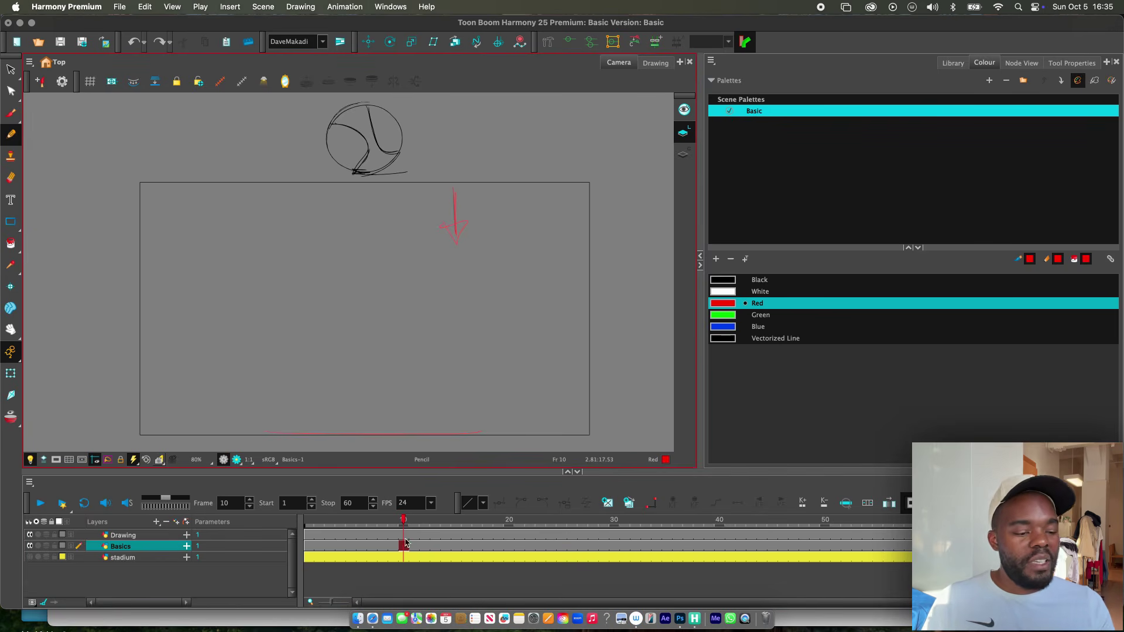
pyautogui.click(628, 504)
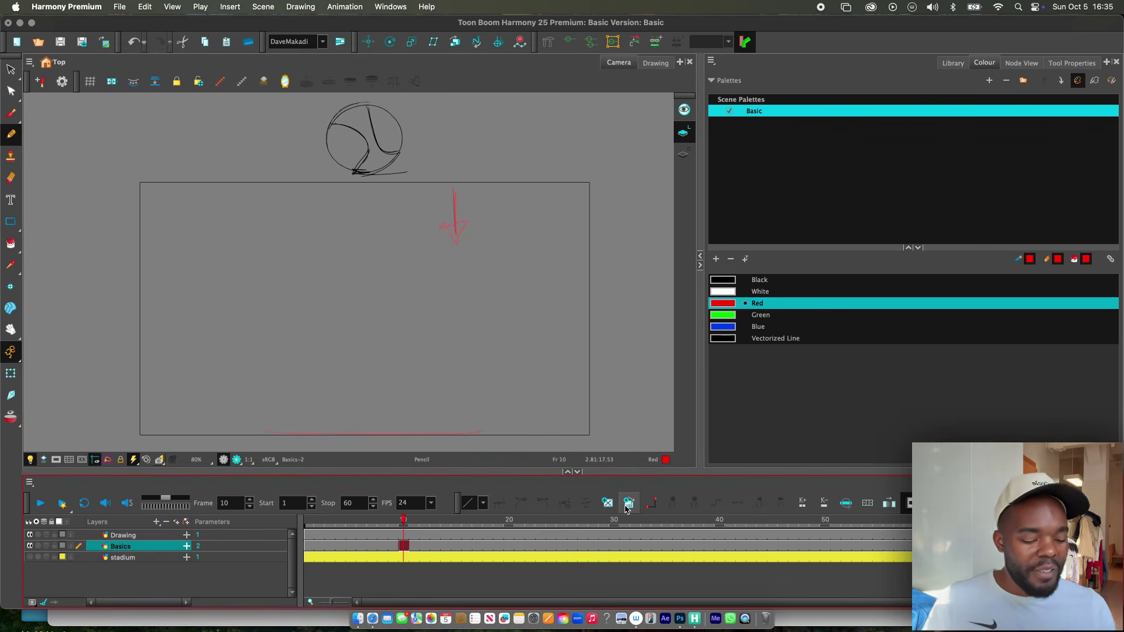
# Step: Compare the Basics layer's drawings at frames 13, 9, 11 and 6, and return to frame 10
pyautogui.click(435, 545)
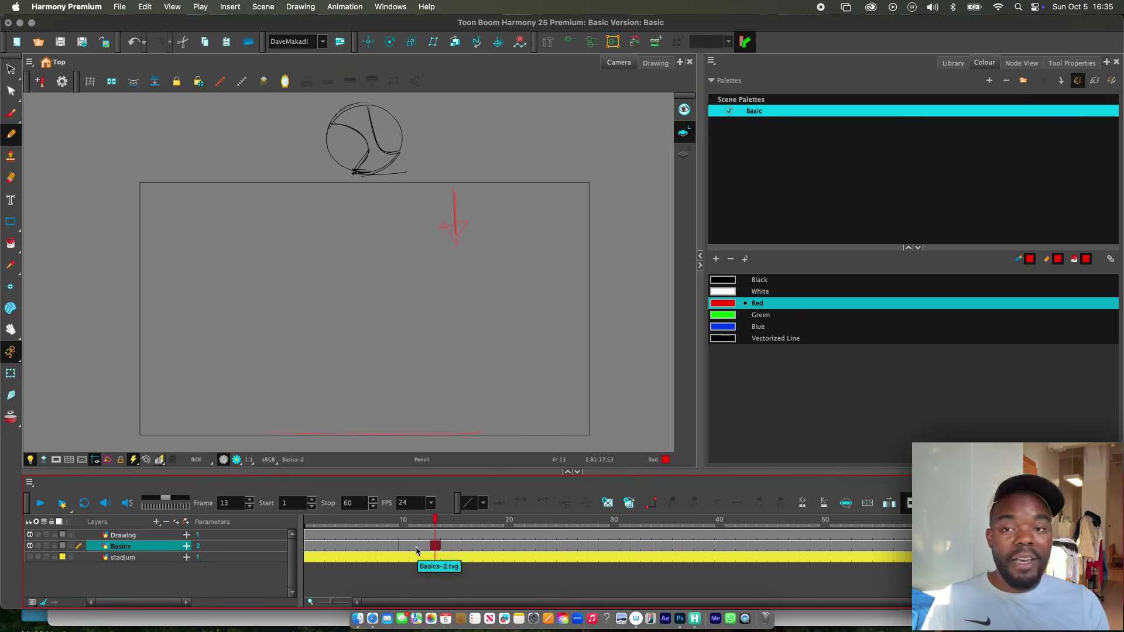
pyautogui.click(392, 546)
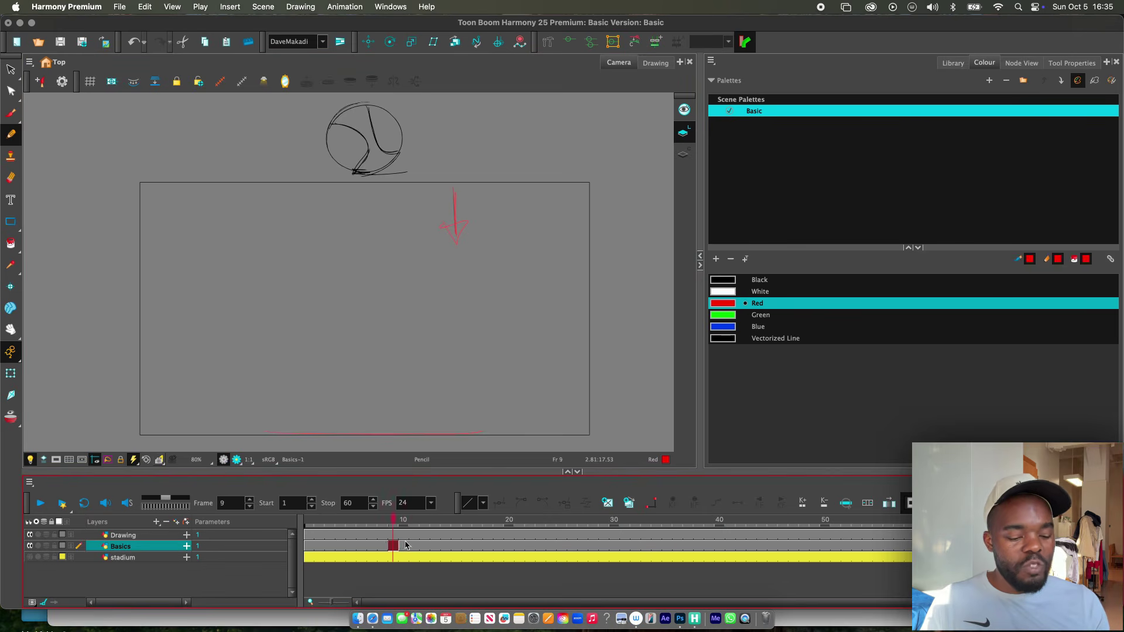
pyautogui.moveTo(406, 545); pyautogui.dragTo(415, 546)
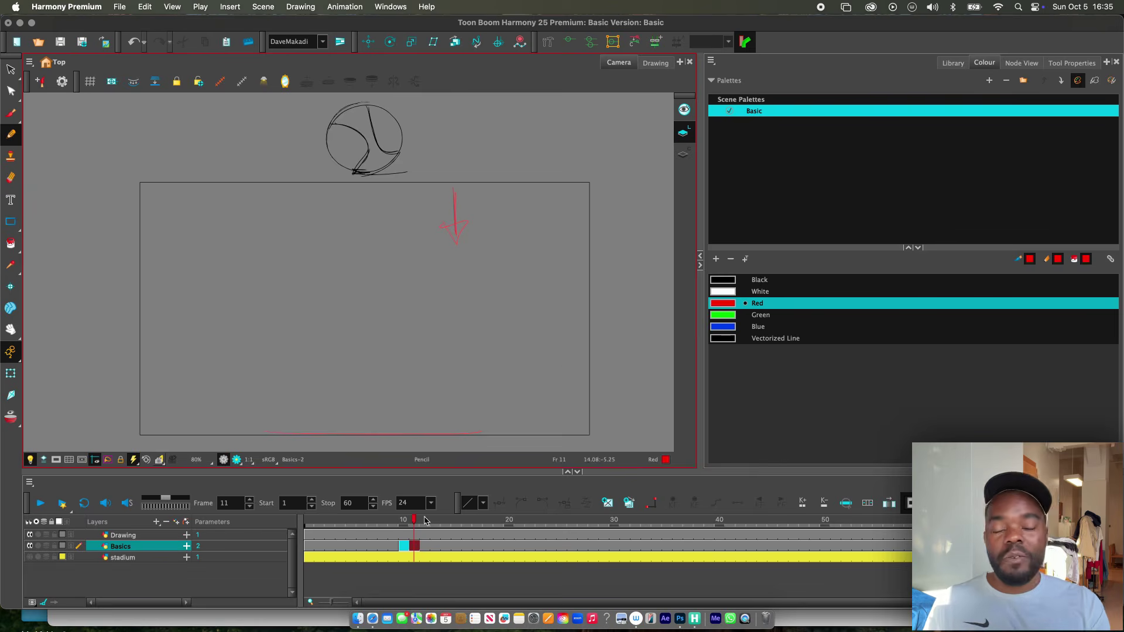
pyautogui.click(388, 548)
pyautogui.click(363, 546)
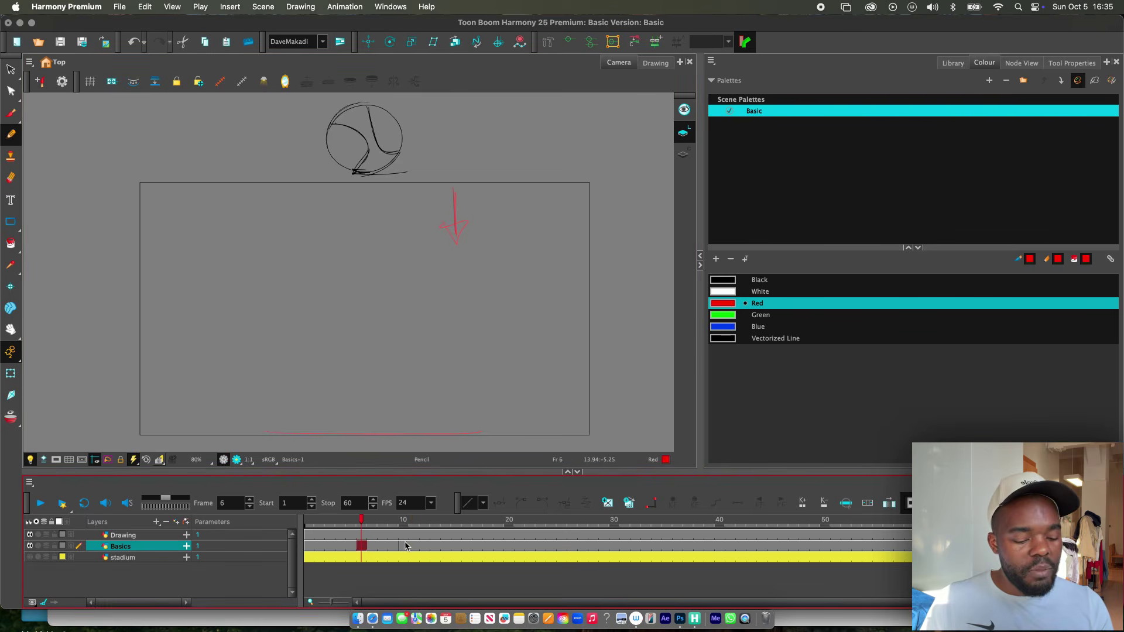
pyautogui.click(405, 546)
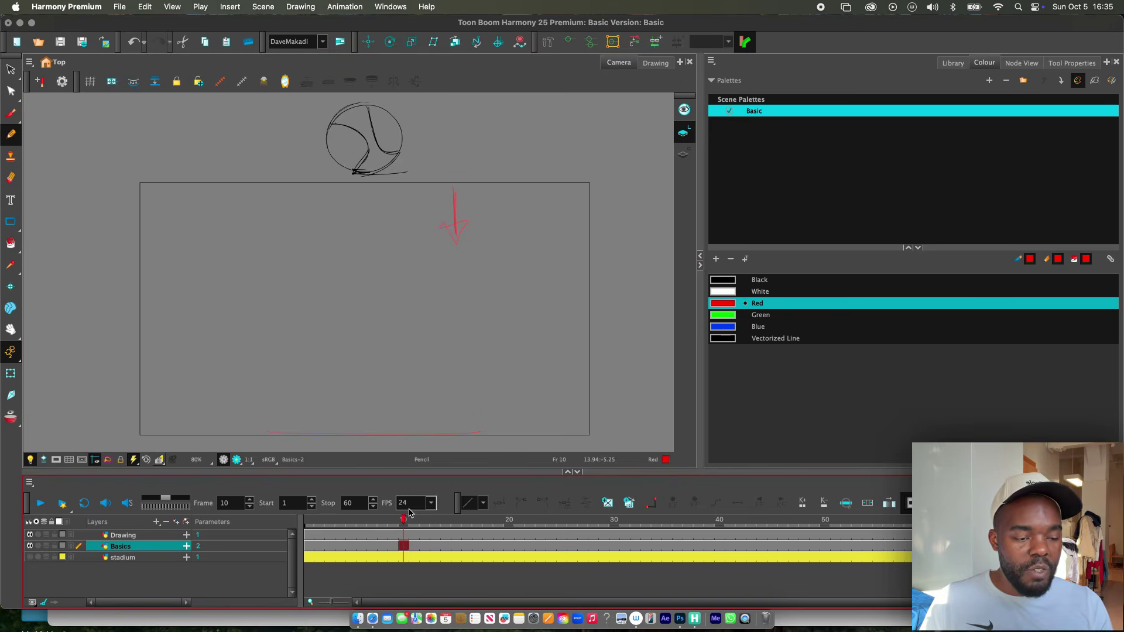
# Step: Scribble in blue over the duplicated ball at frame 10 and compare it with the Basics drawing at frame 9
pyautogui.click(726, 326)
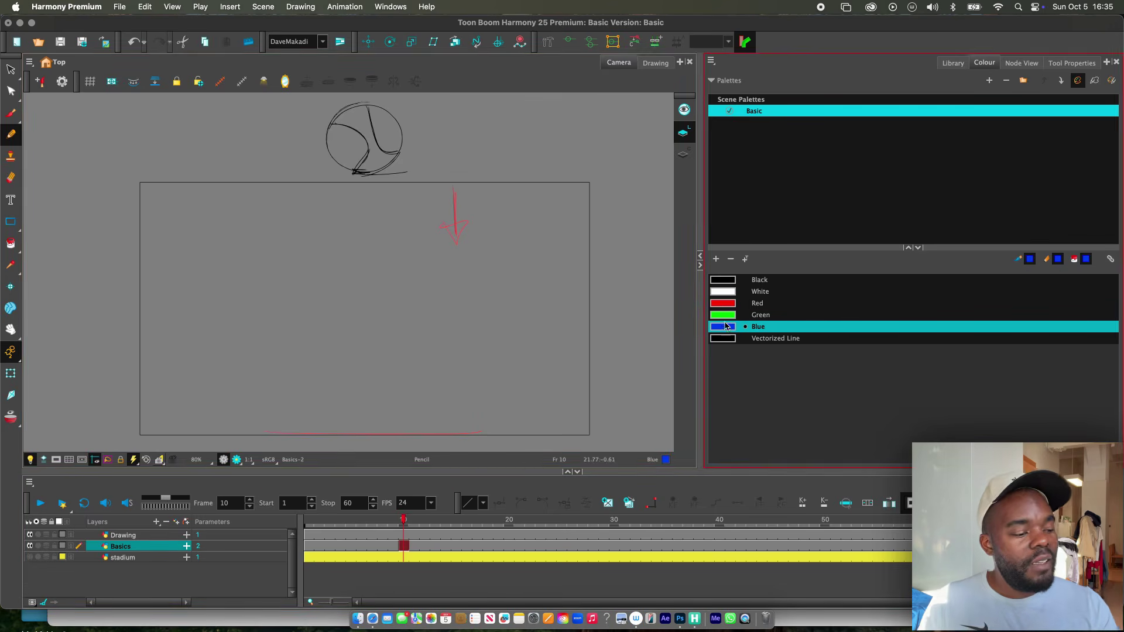
pyautogui.moveTo(351, 134)
pyautogui.mouseDown()
pyautogui.moveTo(331, 179)
pyautogui.moveTo(382, 147)
pyautogui.moveTo(458, 155)
pyautogui.mouseUp()
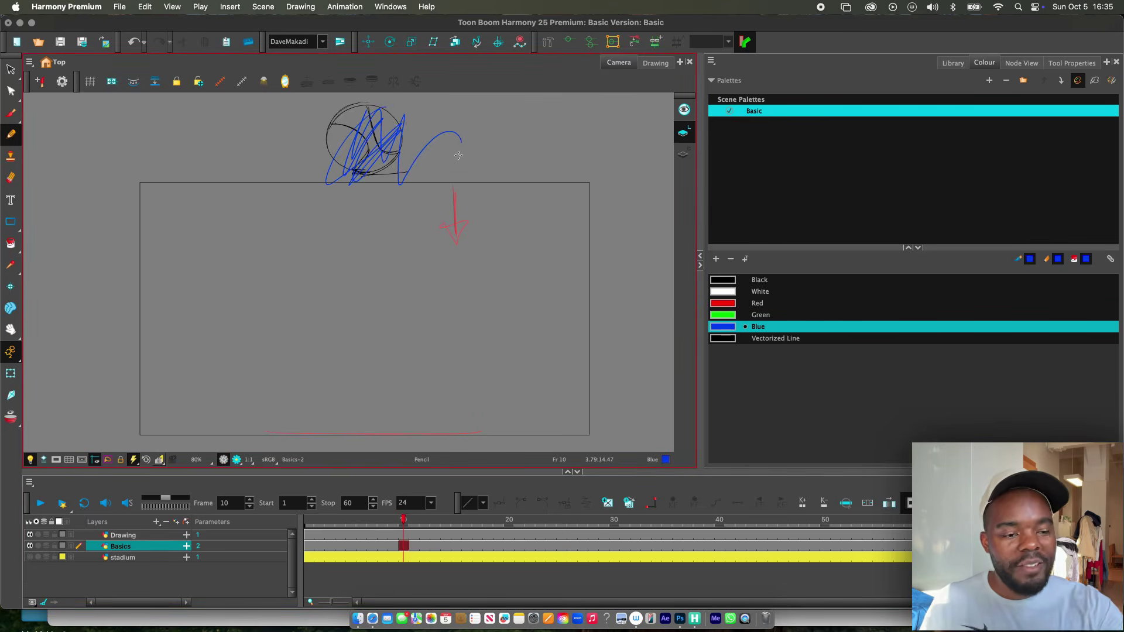
pyautogui.click(396, 547)
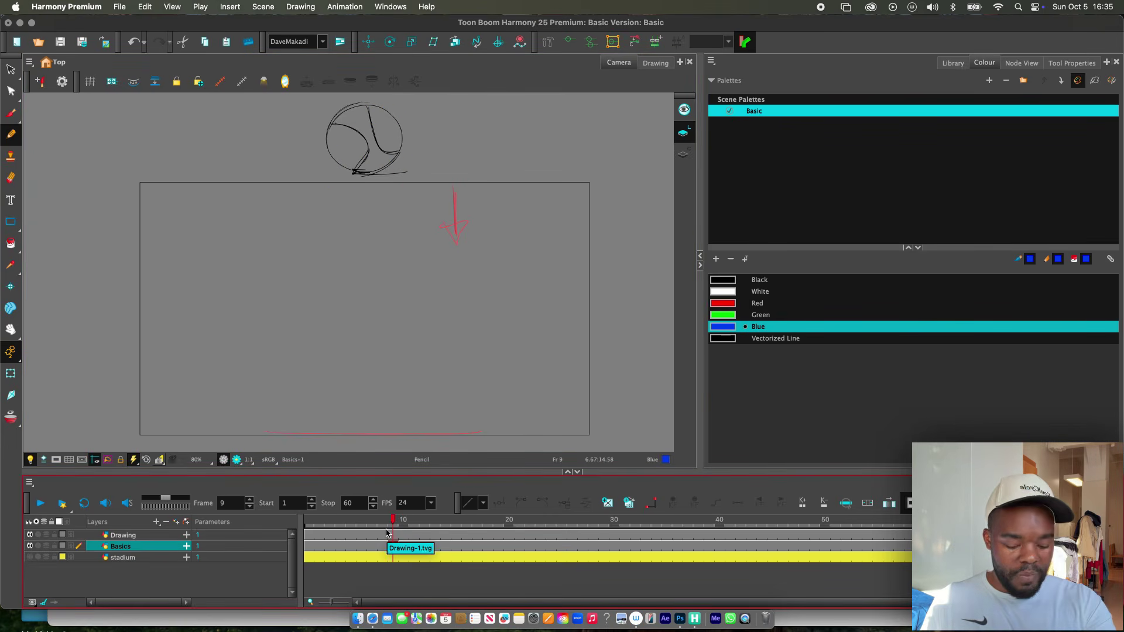
pyautogui.press('.')
pyautogui.click(397, 546)
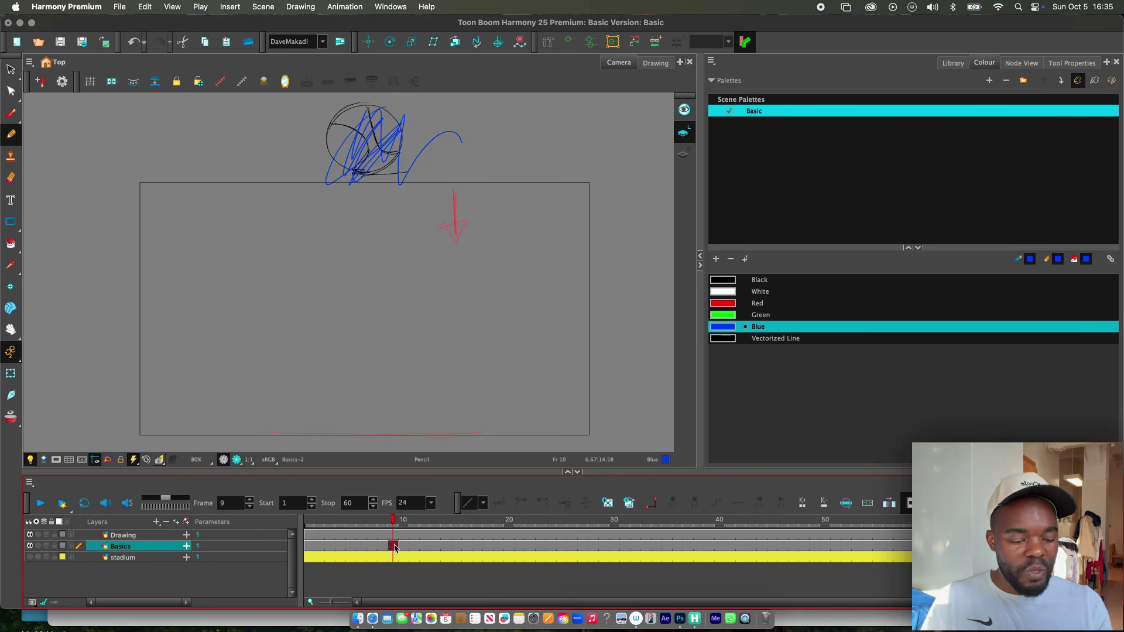
pyautogui.click(407, 547)
pyautogui.moveTo(406, 547)
pyautogui.mouseDown()
pyautogui.moveTo(384, 536)
pyautogui.moveTo(391, 547)
pyautogui.mouseUp()
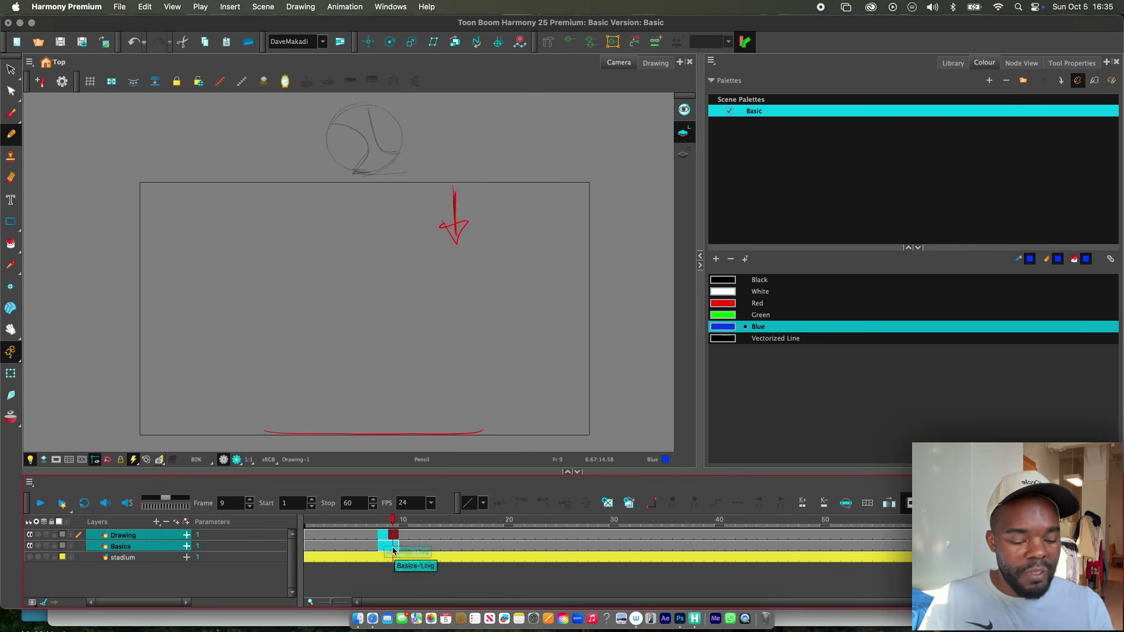
pyautogui.click(402, 542)
pyautogui.click(394, 547)
pyautogui.click(404, 547)
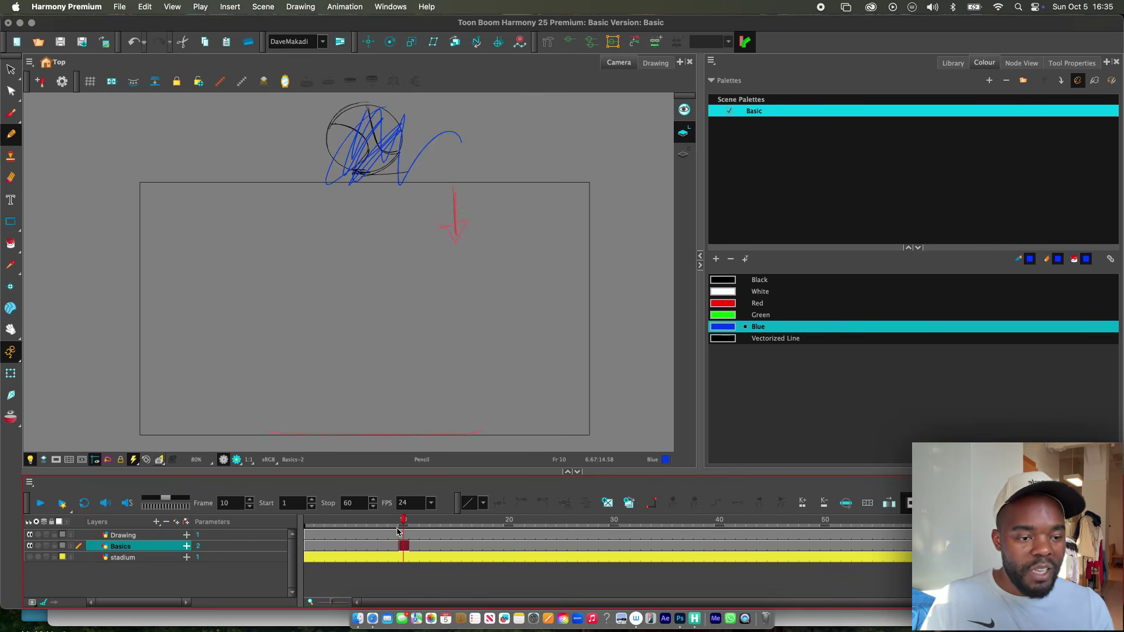
# Step: Select the blue scribble over the ball at frame 10 with the Select tool and delete it
pyautogui.hotkey('alt', 's')
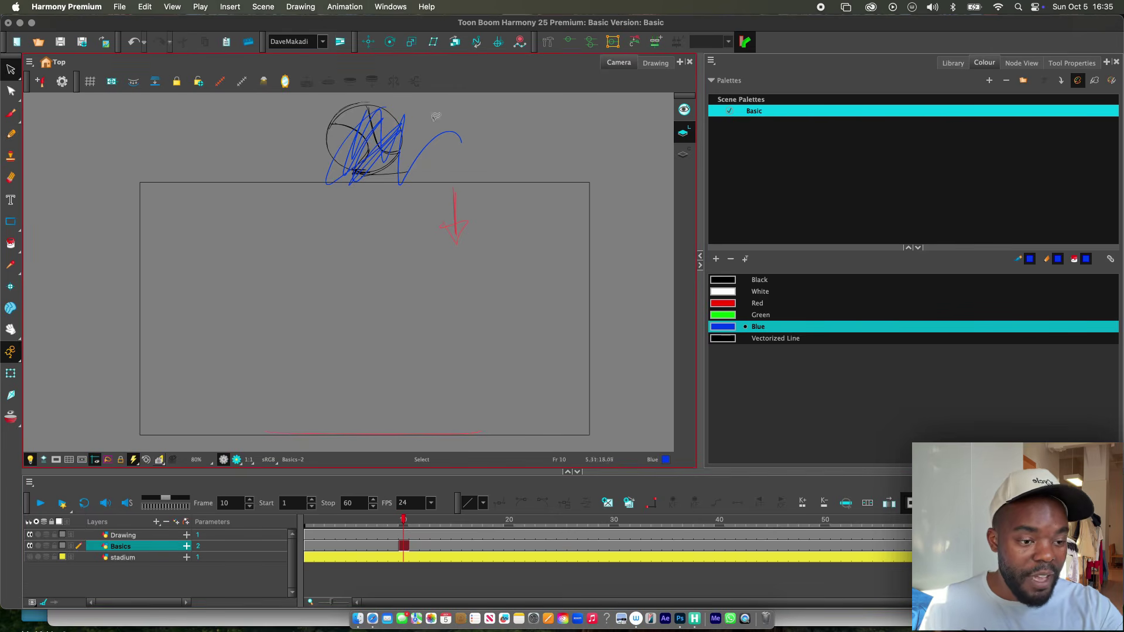
pyautogui.click(434, 156)
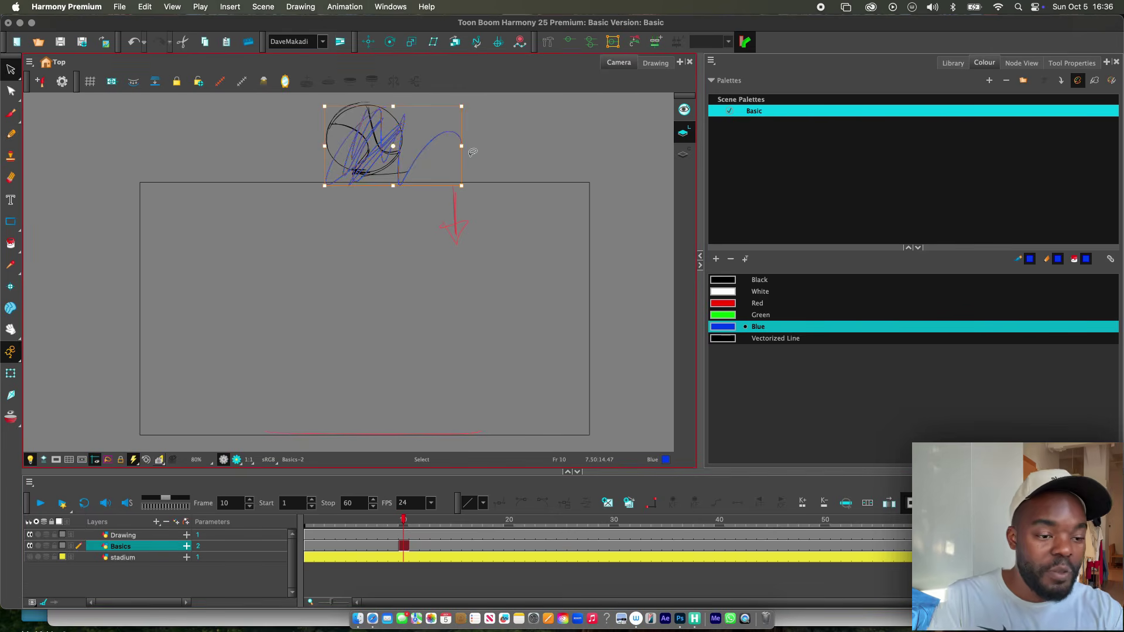
pyautogui.press('Delete')
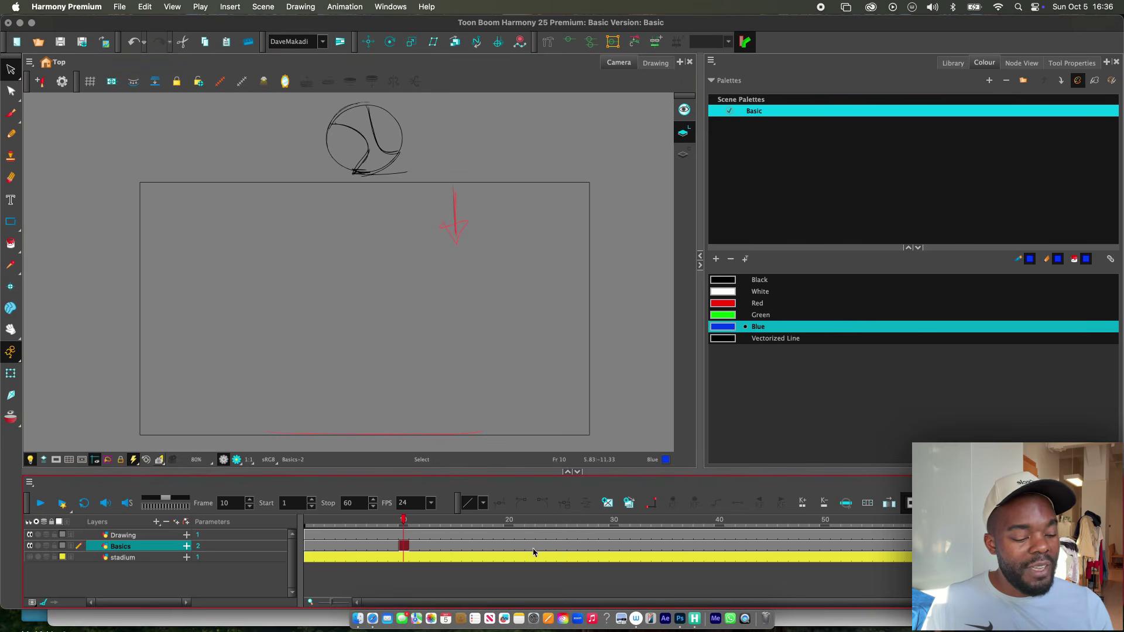
# Step: Create an empty drawing at frame 10 of the Basics layer and check it against frame 9
pyautogui.click(606, 504)
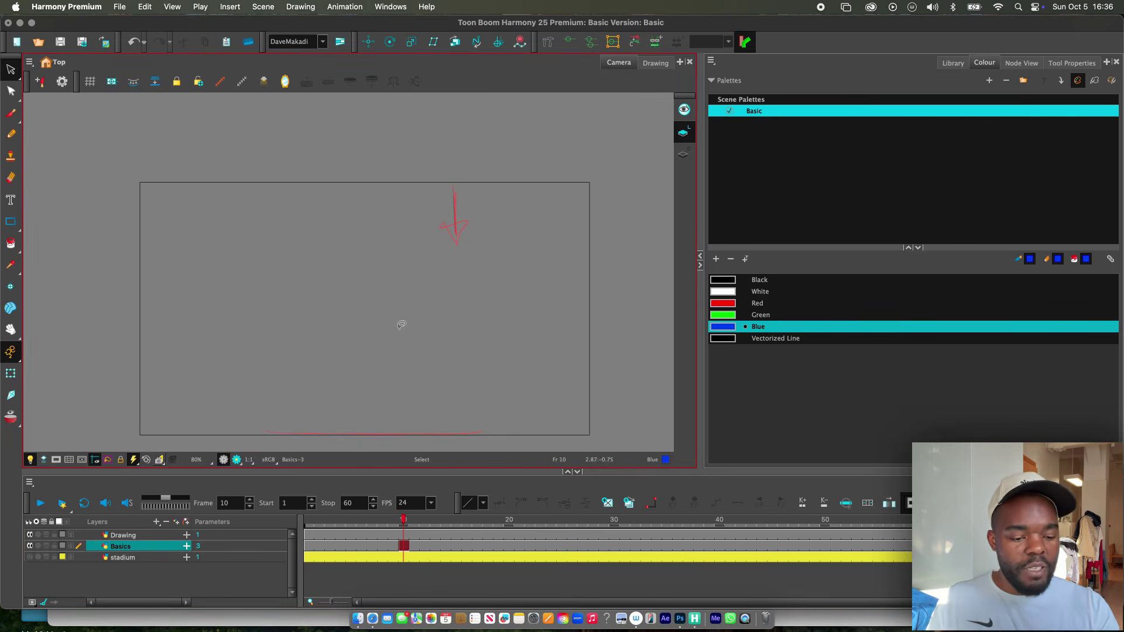
pyautogui.click(396, 548)
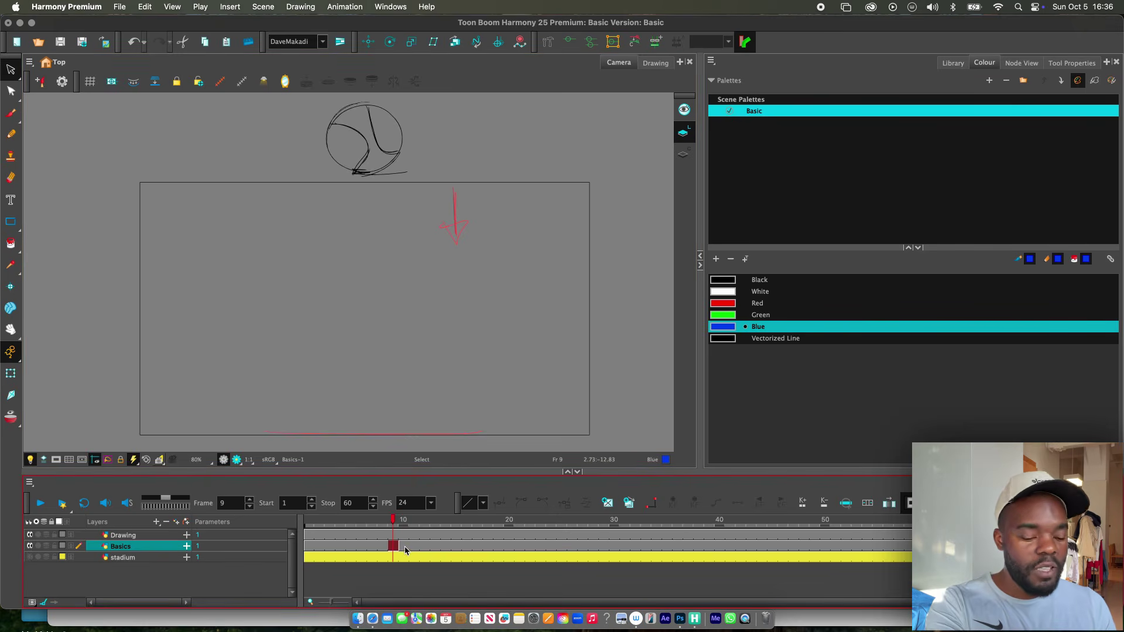
pyautogui.click(405, 549)
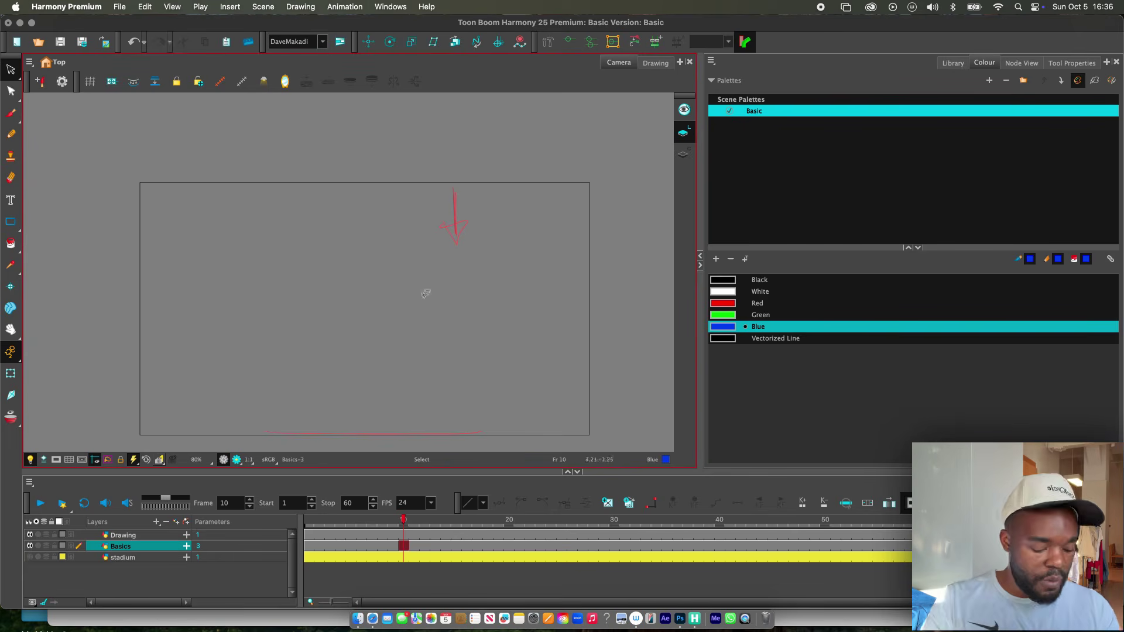
# Step: Draw a black circle for the landed ball on the red ground line at frame 10 with the Pencil tool, undoing failed strokes
pyautogui.click(10, 134)
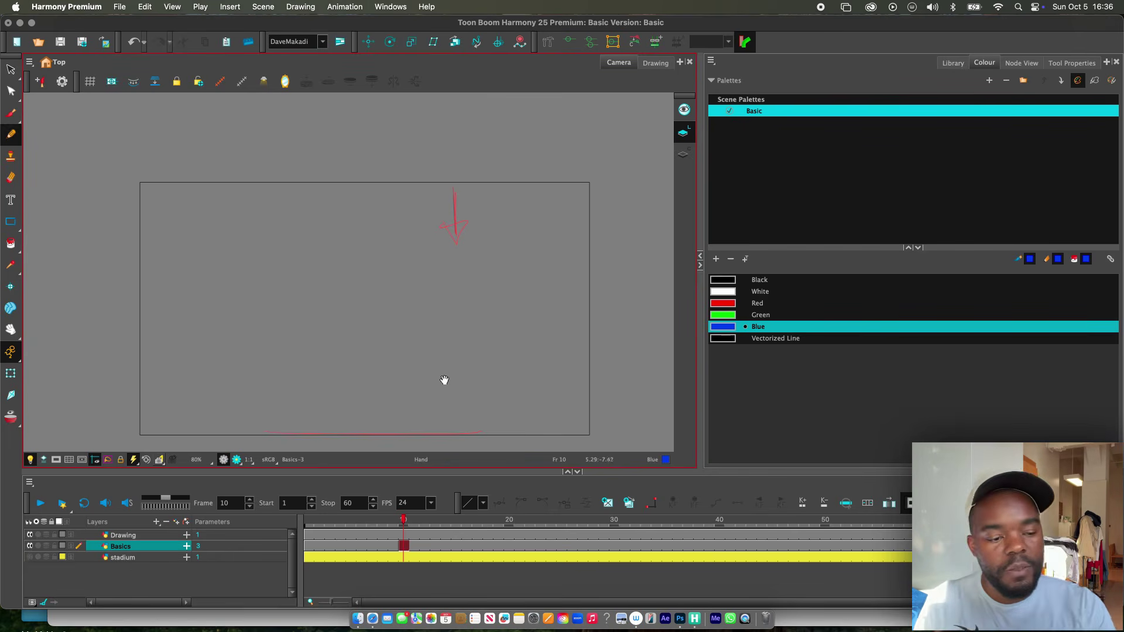
pyautogui.scroll(-2, 409, 379)
pyautogui.moveTo(387, 358)
pyautogui.mouseDown()
pyautogui.moveTo(345, 370)
pyautogui.moveTo(404, 374)
pyautogui.moveTo(391, 359)
pyautogui.moveTo(381, 418)
pyautogui.moveTo(404, 375)
pyautogui.moveTo(362, 412)
pyautogui.moveTo(363, 359)
pyautogui.mouseUp()
pyautogui.hotkey('ctrl', 'z')
pyautogui.hotkey('ctrl', 'z')
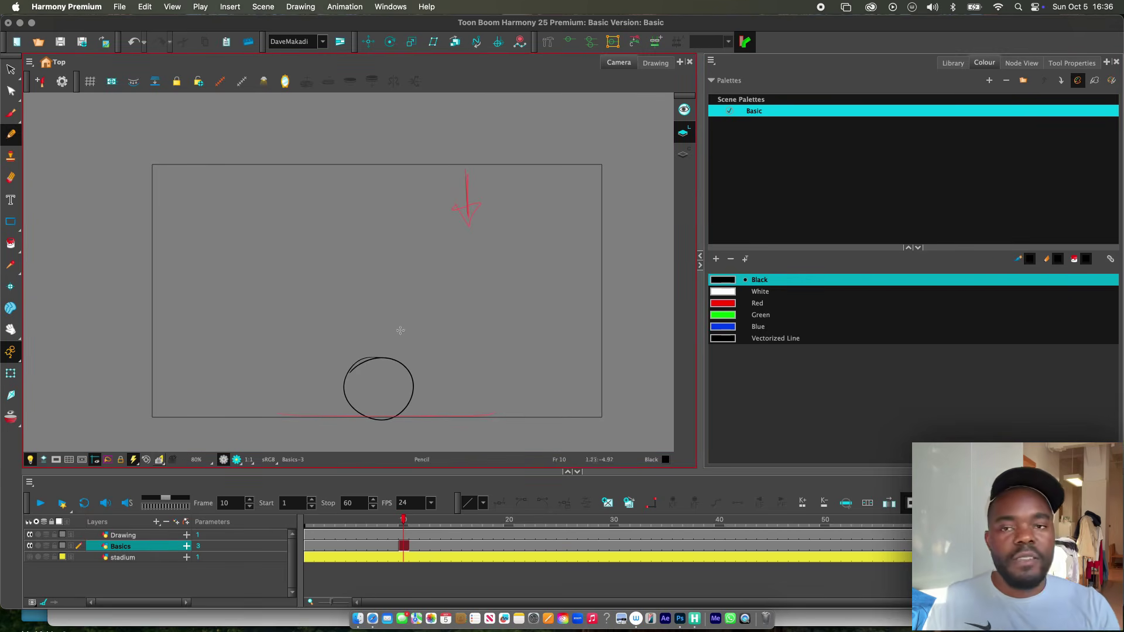
# Step: Nudge the circle up so it rests on the ground line, and set its strokes' maximum size to 8
pyautogui.hotkey('alt', 's')
pyautogui.click(390, 386)
pyautogui.moveTo(390, 386); pyautogui.dragTo(390, 384)
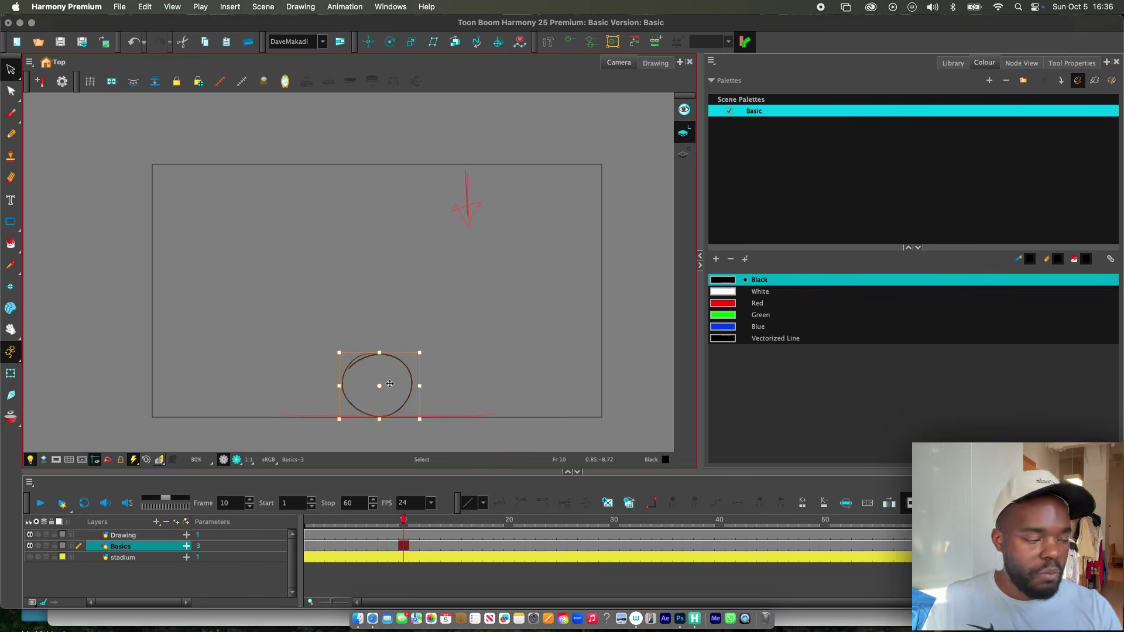
pyautogui.click(1081, 63)
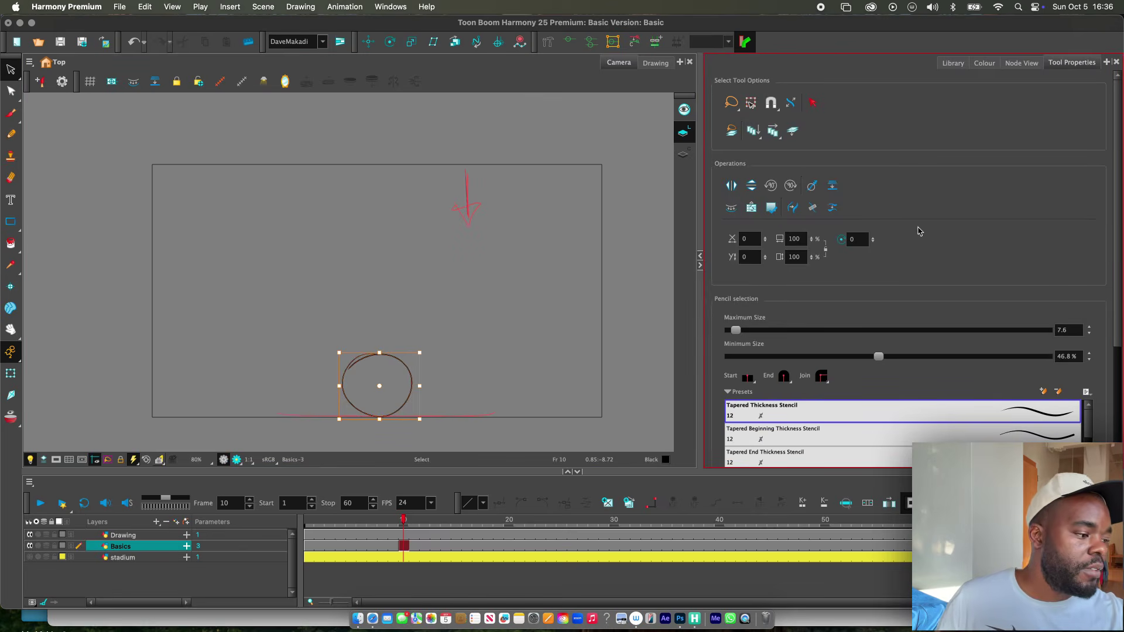
pyautogui.click(1090, 327)
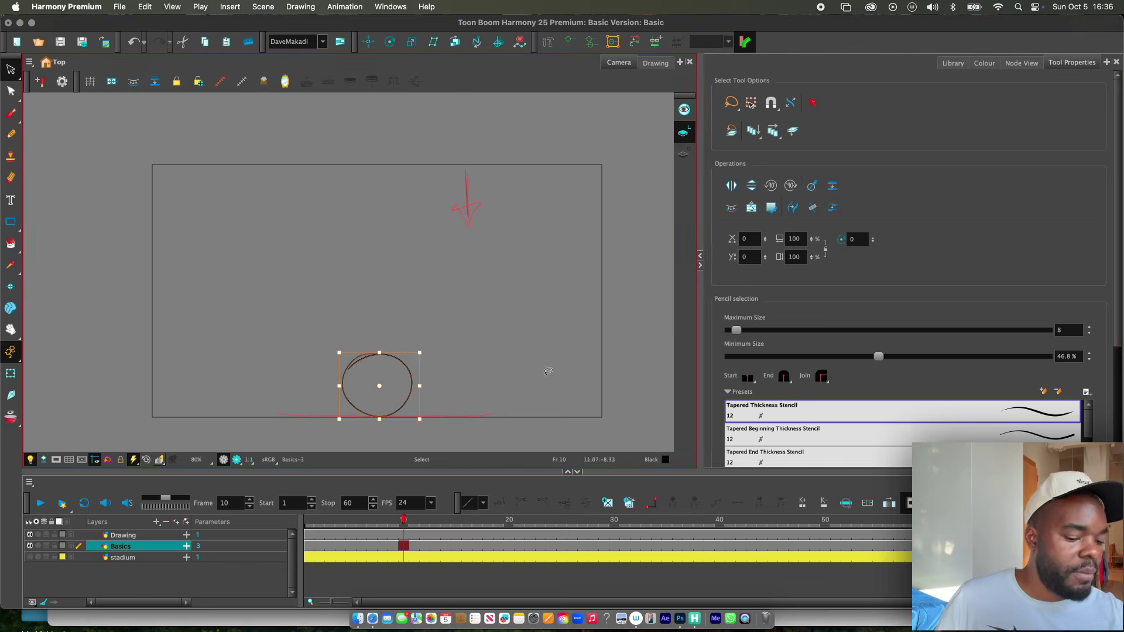
# Step: Set the Pencil tool's maximum size to 12, and test strokes over and beside the circle, undoing them
pyautogui.hotkey('alt', '/')
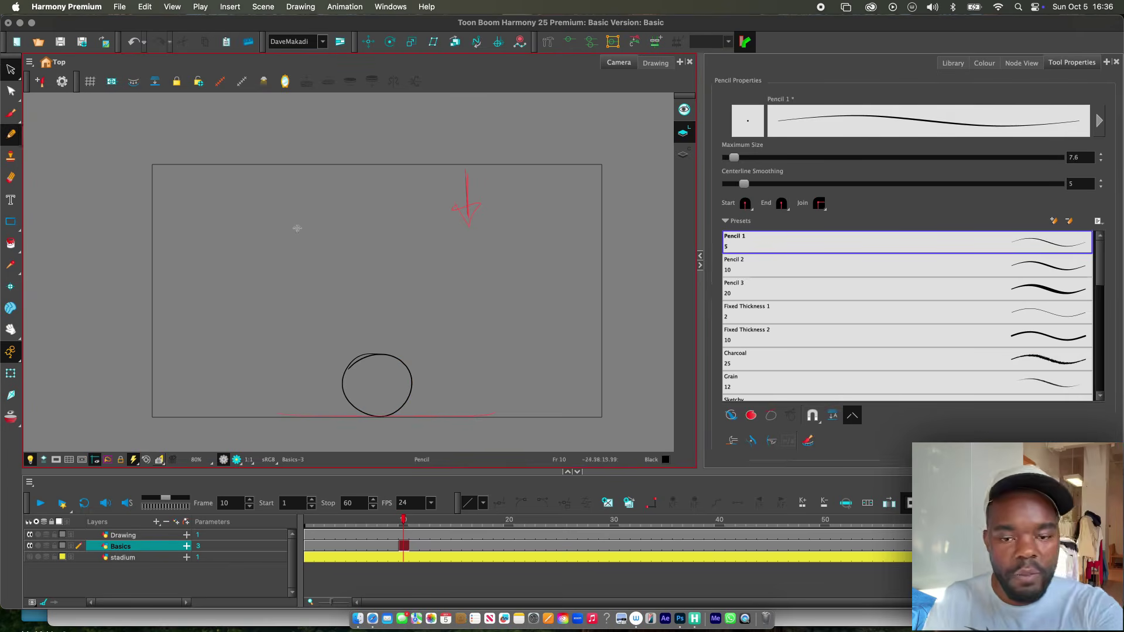
pyautogui.click(1102, 155)
pyautogui.click(1101, 155)
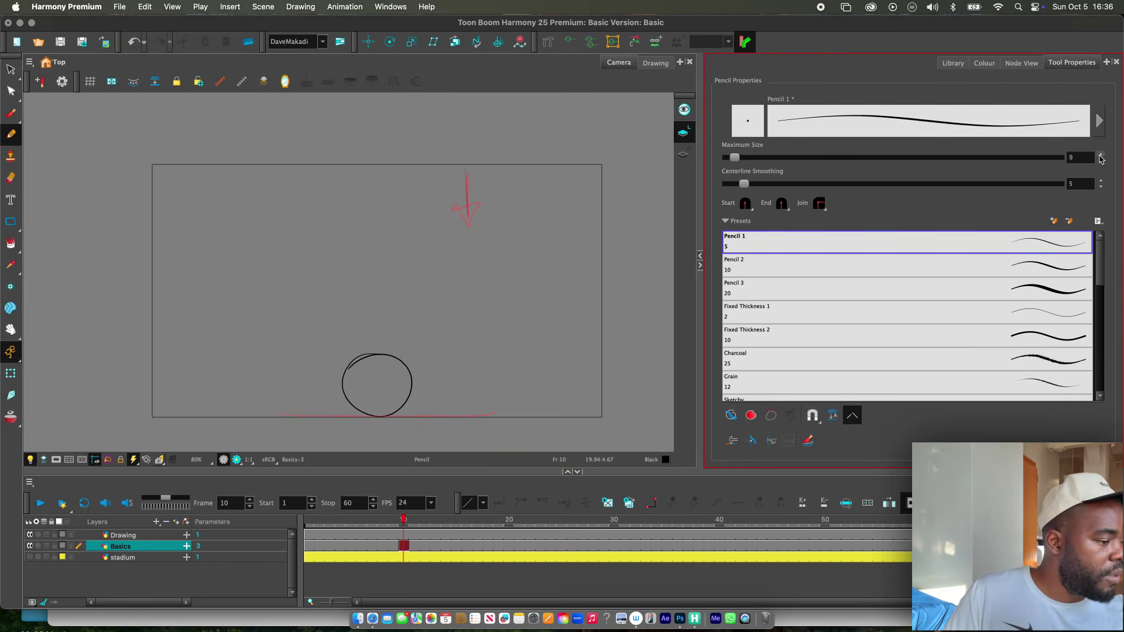
pyautogui.click(1102, 155)
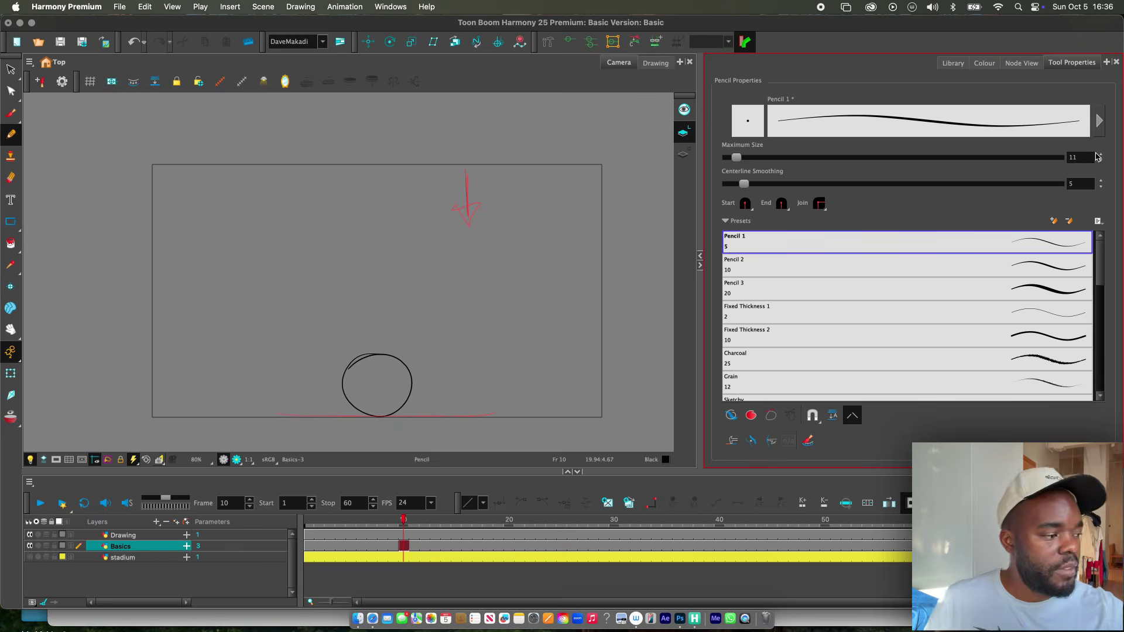
pyautogui.click(1101, 155)
pyautogui.moveTo(387, 357)
pyautogui.mouseDown()
pyautogui.moveTo(361, 362)
pyautogui.moveTo(361, 414)
pyautogui.moveTo(405, 380)
pyautogui.moveTo(343, 380)
pyautogui.mouseUp()
pyautogui.press('super+z')
pyautogui.moveTo(451, 362); pyautogui.dragTo(491, 367)
pyautogui.press('super+z')
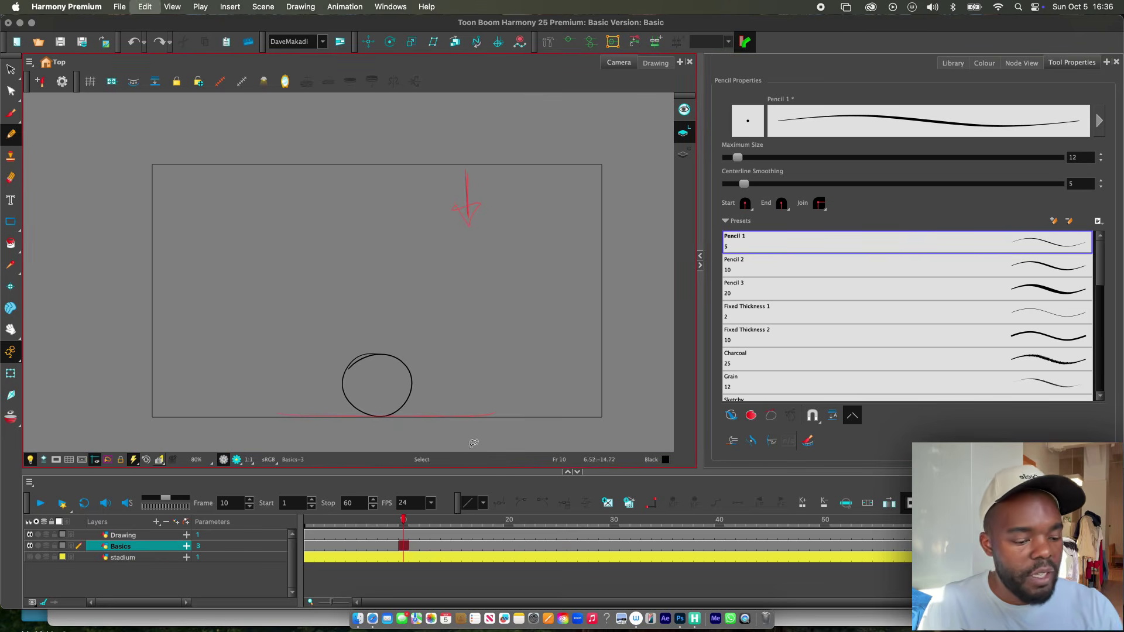
# Step: Set the Pencil tool's maximum size to 20, undoing a test stroke on the circle's edge
pyautogui.click(1100, 155)
pyautogui.click(1100, 155)
pyautogui.click(1101, 156)
pyautogui.click(1100, 155)
pyautogui.click(1100, 155)
pyautogui.click(1100, 155)
pyautogui.click(1100, 155)
pyautogui.moveTo(409, 350)
pyautogui.mouseDown()
pyautogui.moveTo(351, 368)
pyautogui.moveTo(404, 411)
pyautogui.mouseUp()
pyautogui.press('super+z')
pyautogui.click(1101, 155)
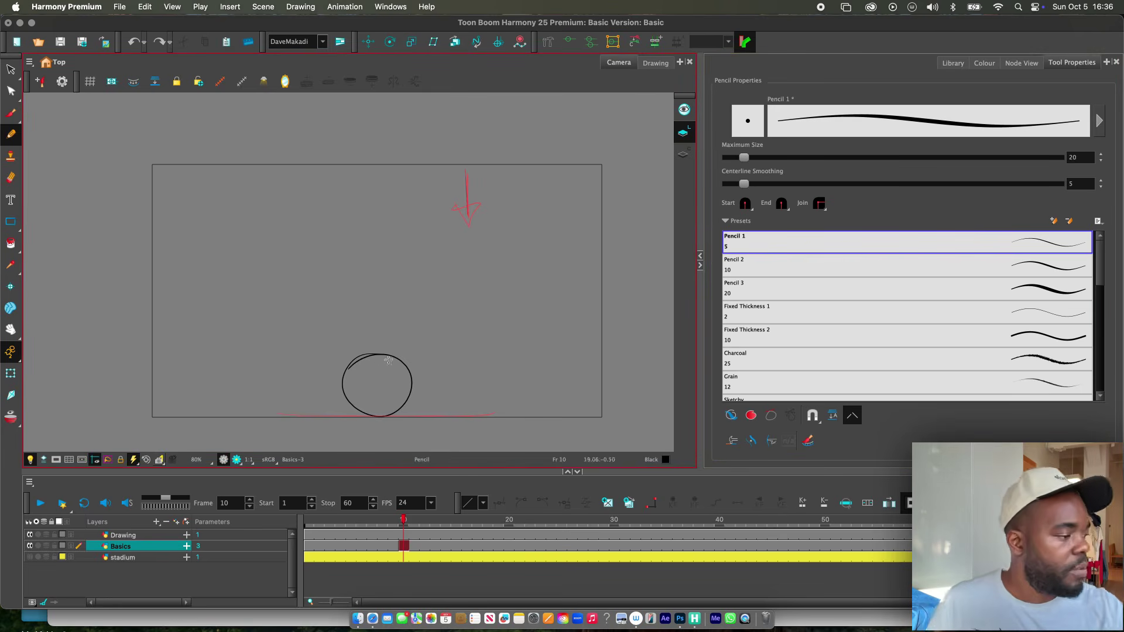
# Step: Trace over the circle's outline with thicker black strokes, undoing an unwanted stroke
pyautogui.moveTo(390, 351)
pyautogui.mouseDown()
pyautogui.moveTo(346, 376)
pyautogui.moveTo(380, 409)
pyautogui.moveTo(413, 364)
pyautogui.mouseUp()
pyautogui.moveTo(405, 362)
pyautogui.mouseDown()
pyautogui.moveTo(374, 351)
pyautogui.moveTo(357, 420)
pyautogui.moveTo(409, 366)
pyautogui.moveTo(362, 359)
pyautogui.moveTo(371, 416)
pyautogui.moveTo(378, 353)
pyautogui.mouseUp()
pyautogui.press('super+z')
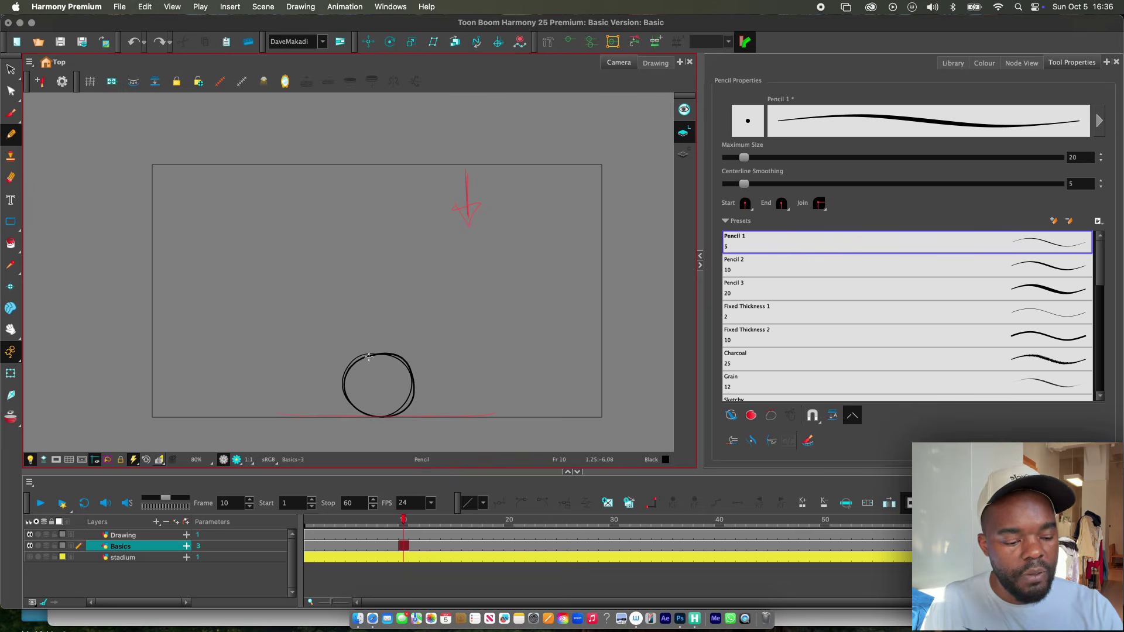
# Step: Compare the ball's position on the Basics layer between frames 1, 9 and 10
pyautogui.click(310, 549)
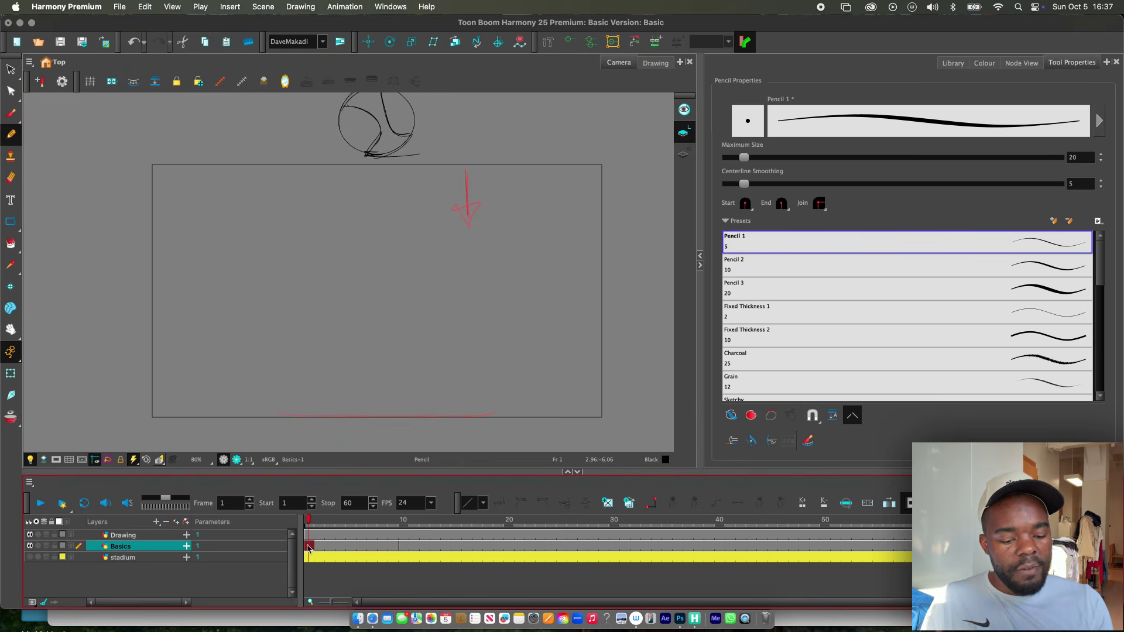
pyautogui.moveTo(370, 521)
pyautogui.mouseDown()
pyautogui.moveTo(305, 539)
pyautogui.moveTo(343, 548)
pyautogui.moveTo(314, 558)
pyautogui.mouseUp()
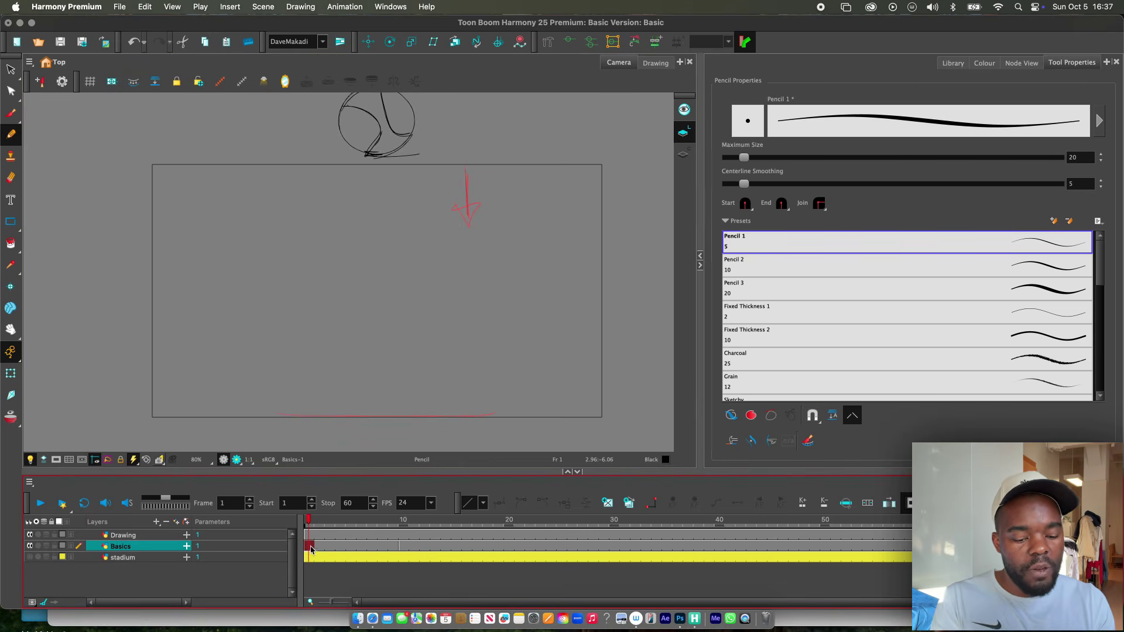
pyautogui.click(392, 520)
pyautogui.scroll(1, 360, 146)
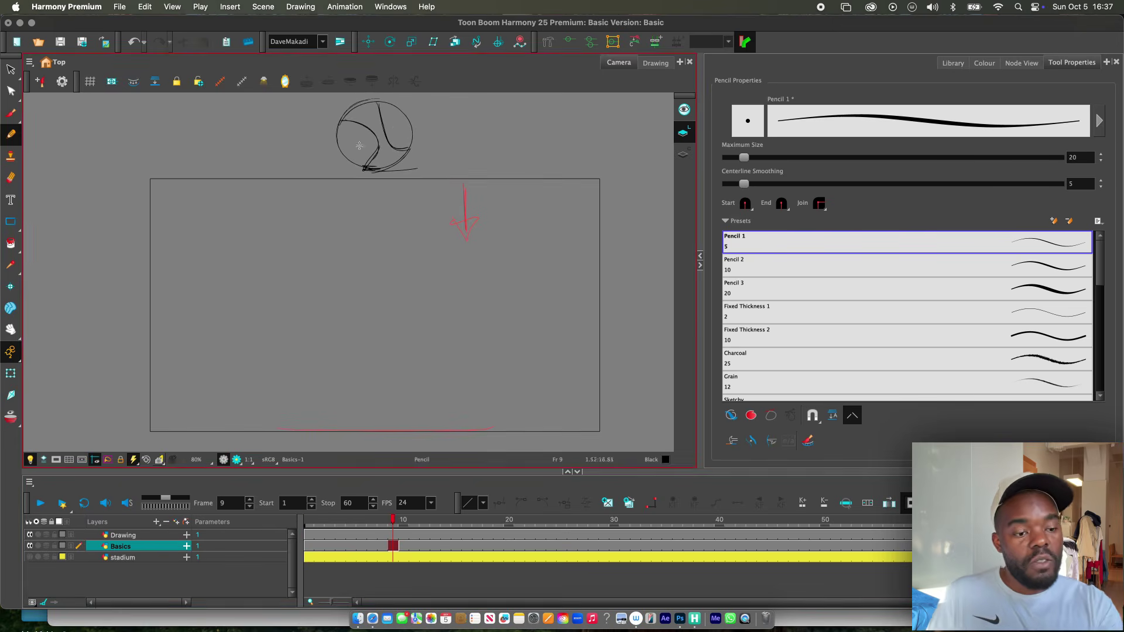
pyautogui.click(406, 548)
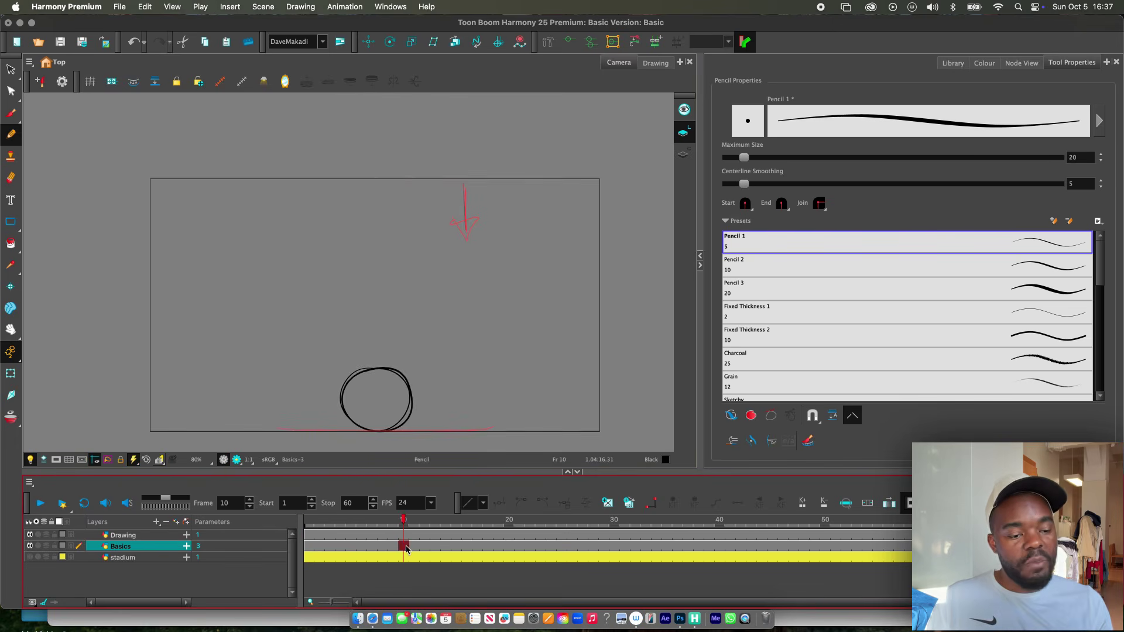
pyautogui.press(',')
pyautogui.click(406, 547)
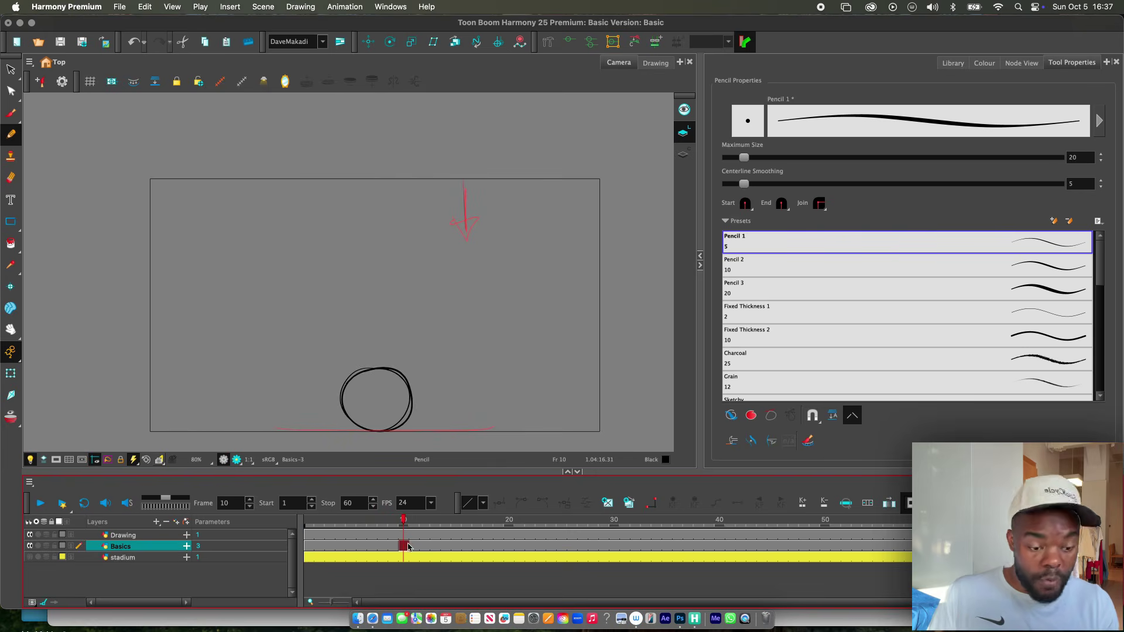
pyautogui.press(',')
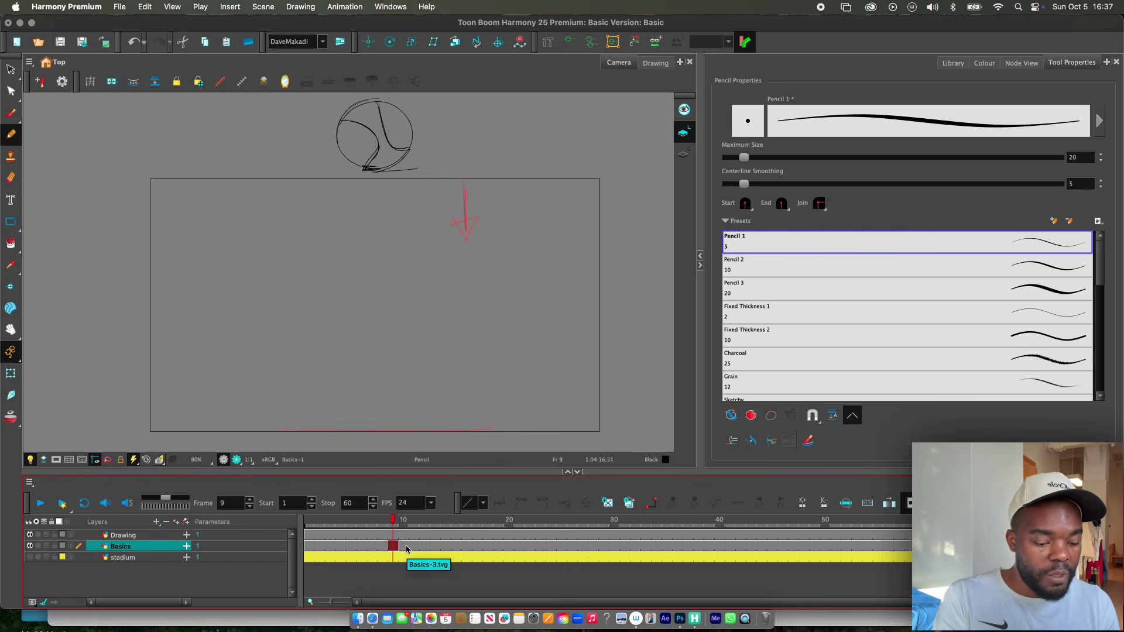
# Step: Draw two curved black seam lines inside the landed ball at frame 10
pyautogui.click(406, 548)
pyautogui.moveTo(375, 370)
pyautogui.mouseDown()
pyautogui.moveTo(361, 411)
pyautogui.moveTo(339, 413)
pyautogui.mouseUp()
pyautogui.moveTo(403, 379)
pyautogui.mouseDown()
pyautogui.moveTo(390, 424)
pyautogui.moveTo(412, 402)
pyautogui.mouseUp()
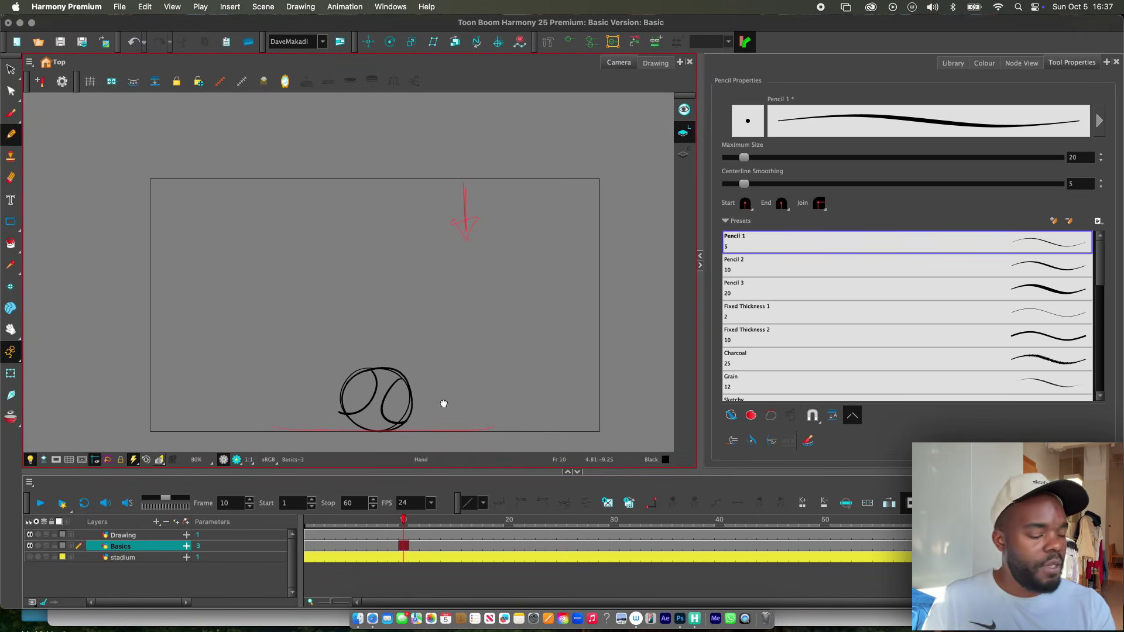
# Step: Play the animation from frame 1 to review the ball's drop to the ground line
pyautogui.moveTo(403, 520); pyautogui.dragTo(252, 556)
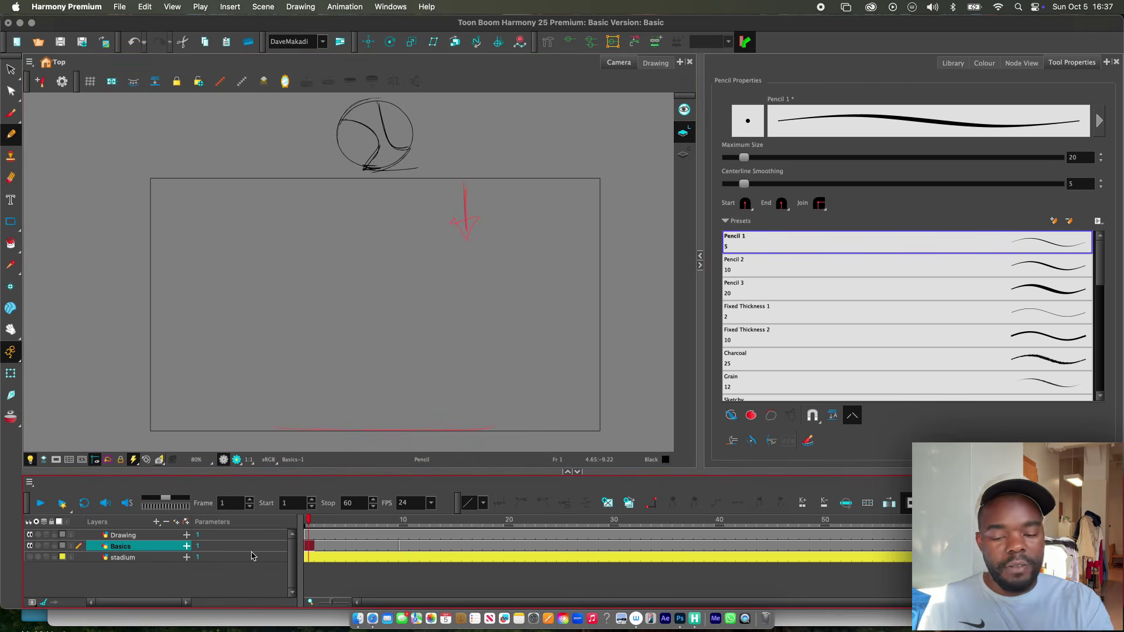
pyautogui.click(41, 505)
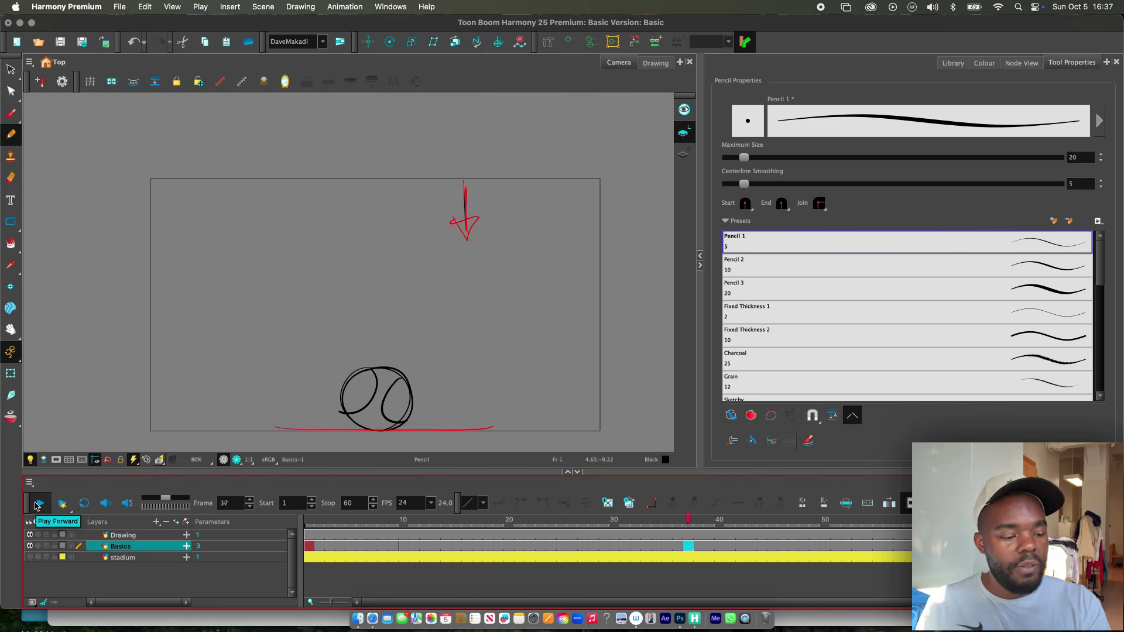
pyautogui.click(636, 521)
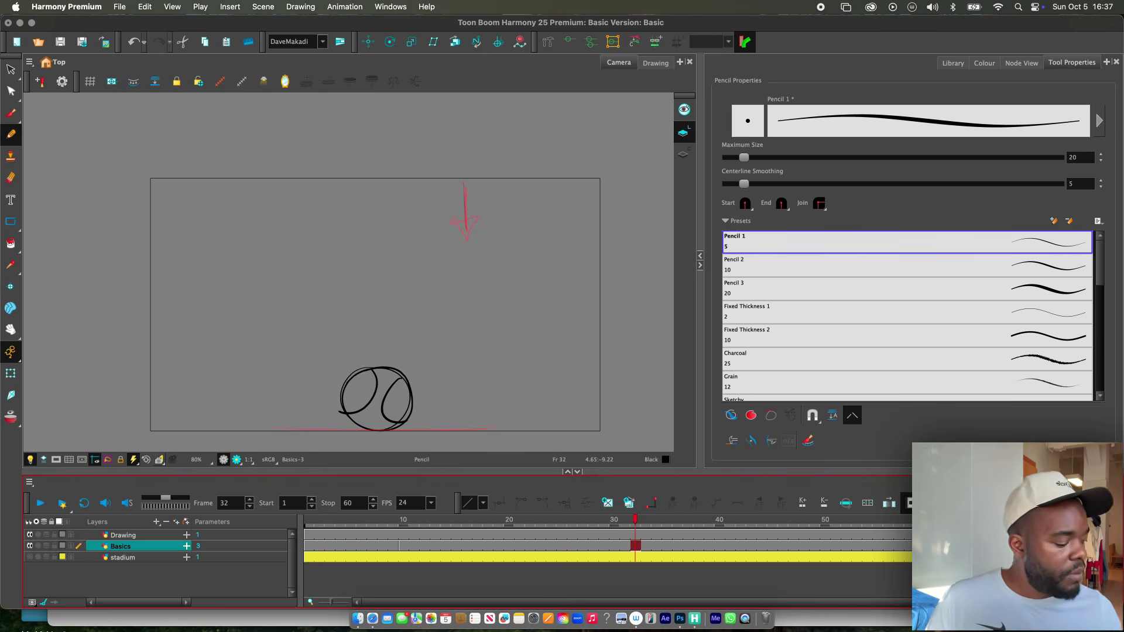
# Step: Adjust the playback stop marker on the timeline so the range ends at frame 30
pyautogui.moveTo(637, 520)
pyautogui.mouseDown()
pyautogui.moveTo(310, 521)
pyautogui.moveTo(417, 550)
pyautogui.moveTo(949, 549)
pyautogui.moveTo(530, 546)
pyautogui.moveTo(615, 544)
pyautogui.mouseUp()
pyautogui.click(346, 550)
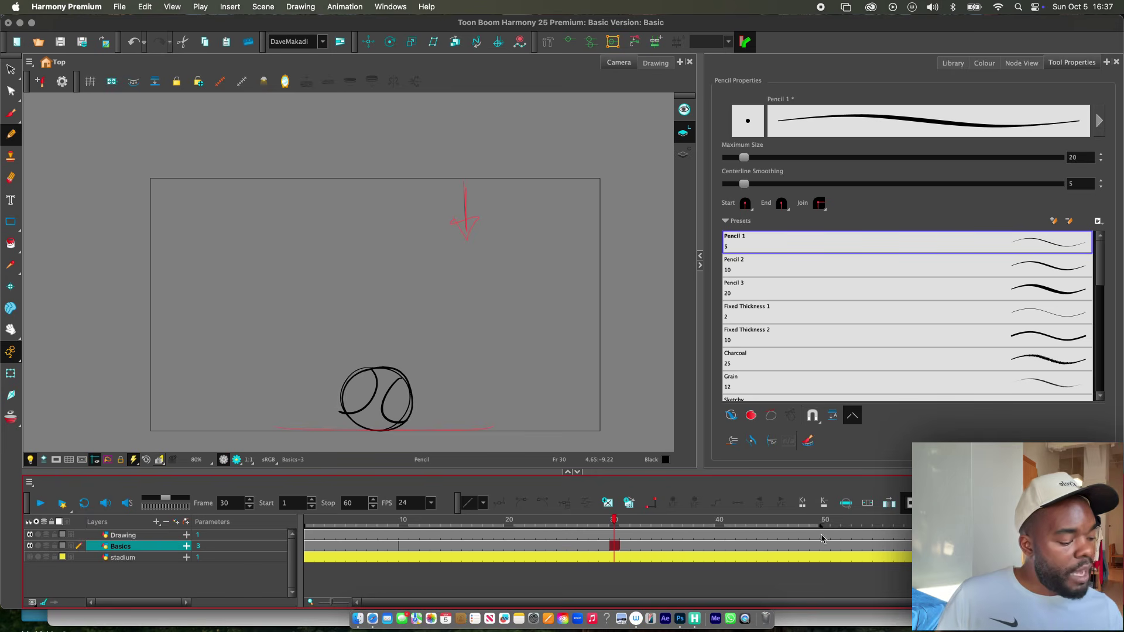
pyautogui.moveTo(628, 541); pyautogui.dragTo(613, 534)
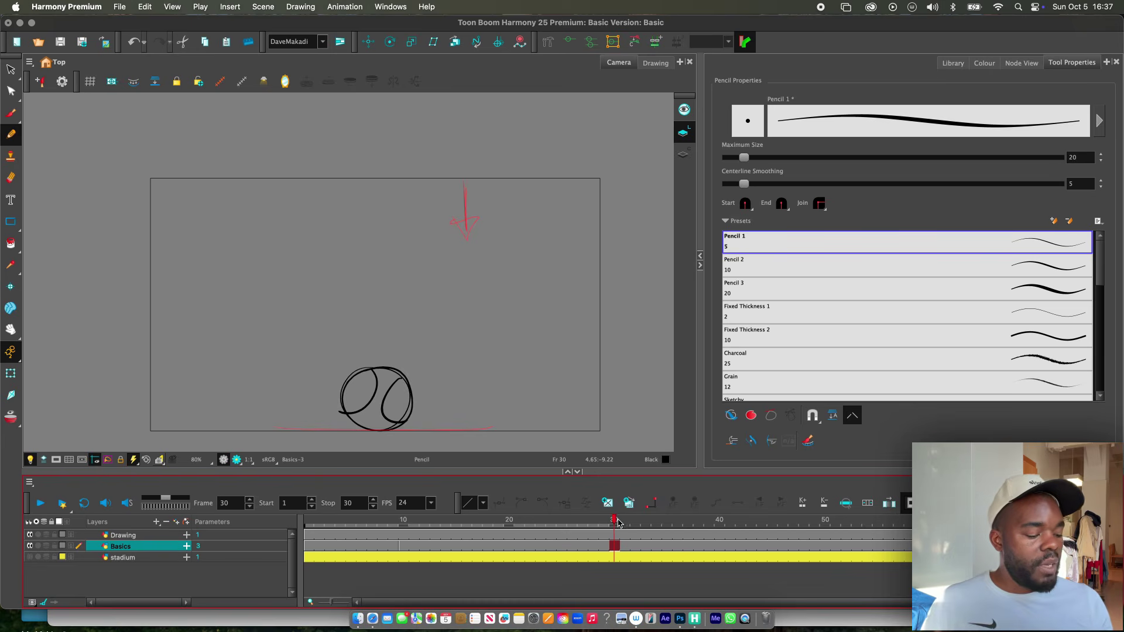
pyautogui.press('Return')
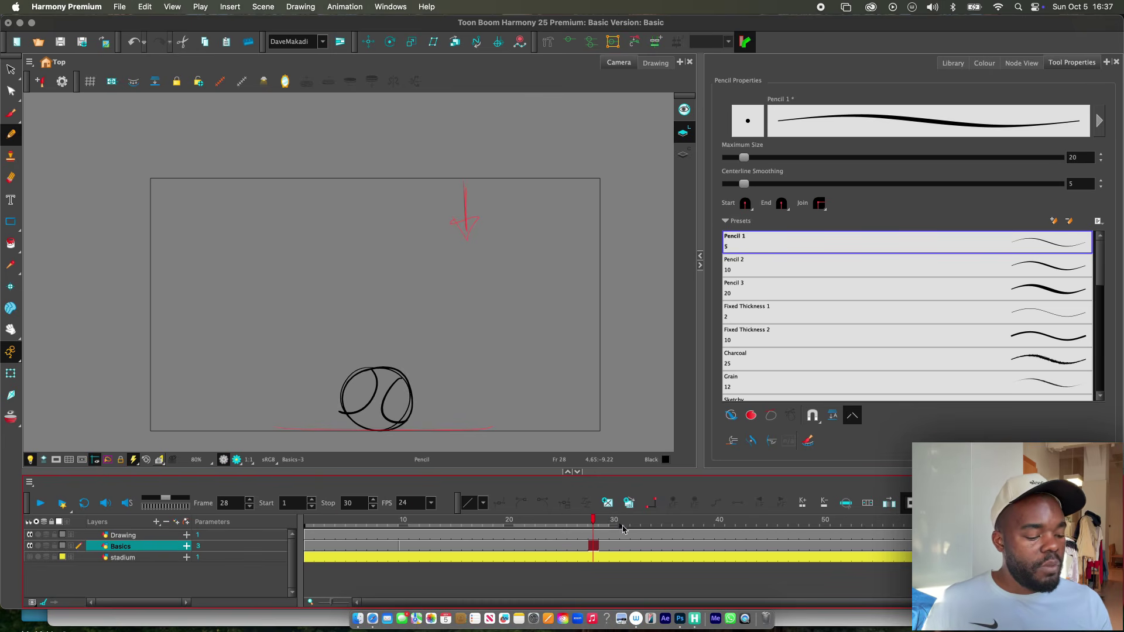
pyautogui.moveTo(603, 522); pyautogui.dragTo(615, 523)
pyautogui.press(',')
pyautogui.press(',')
pyautogui.press(',')
pyautogui.press(',')
pyautogui.press(',')
pyautogui.press(',')
pyautogui.press(',')
pyautogui.press(',')
pyautogui.press(',')
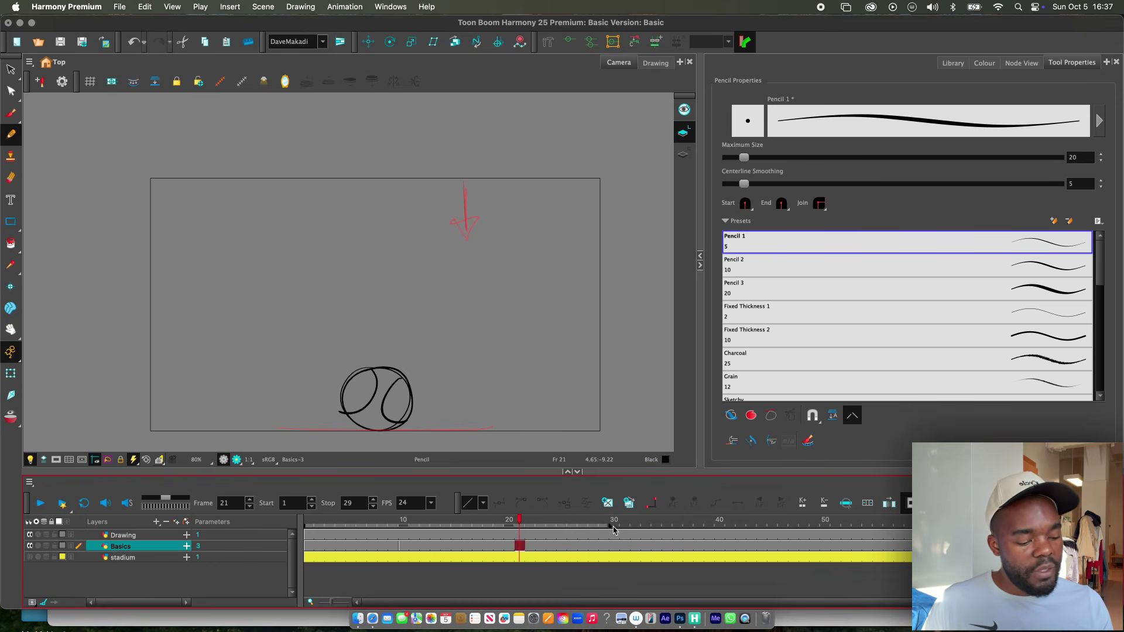
pyautogui.moveTo(584, 535); pyautogui.dragTo(619, 535)
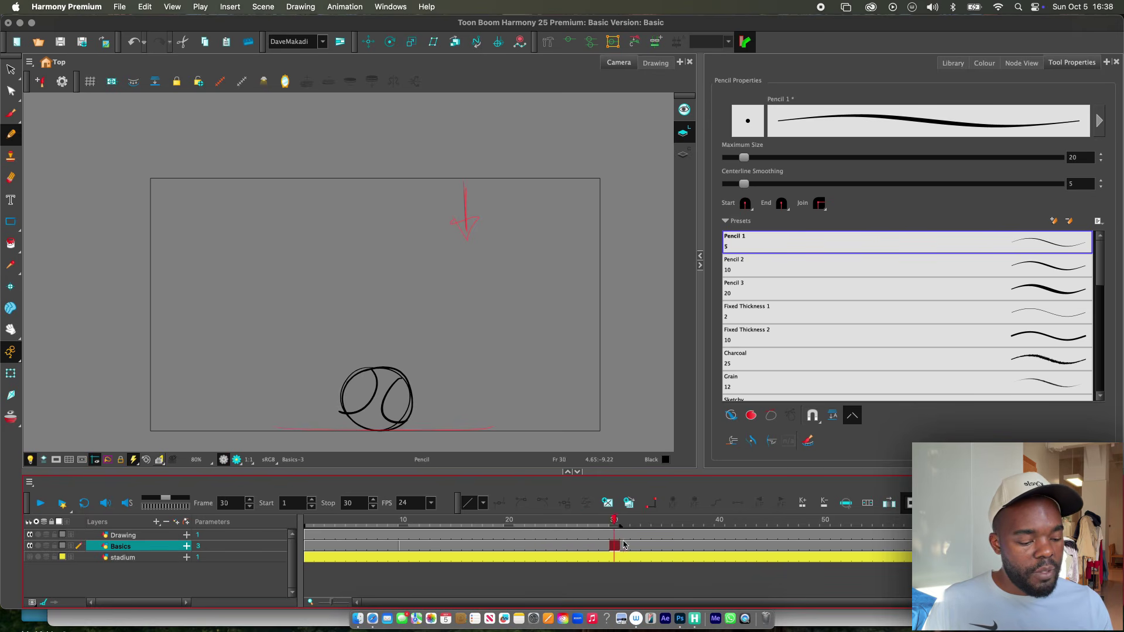
# Step: Set the playback stop frame to 33
pyautogui.click(625, 534)
pyautogui.click(572, 534)
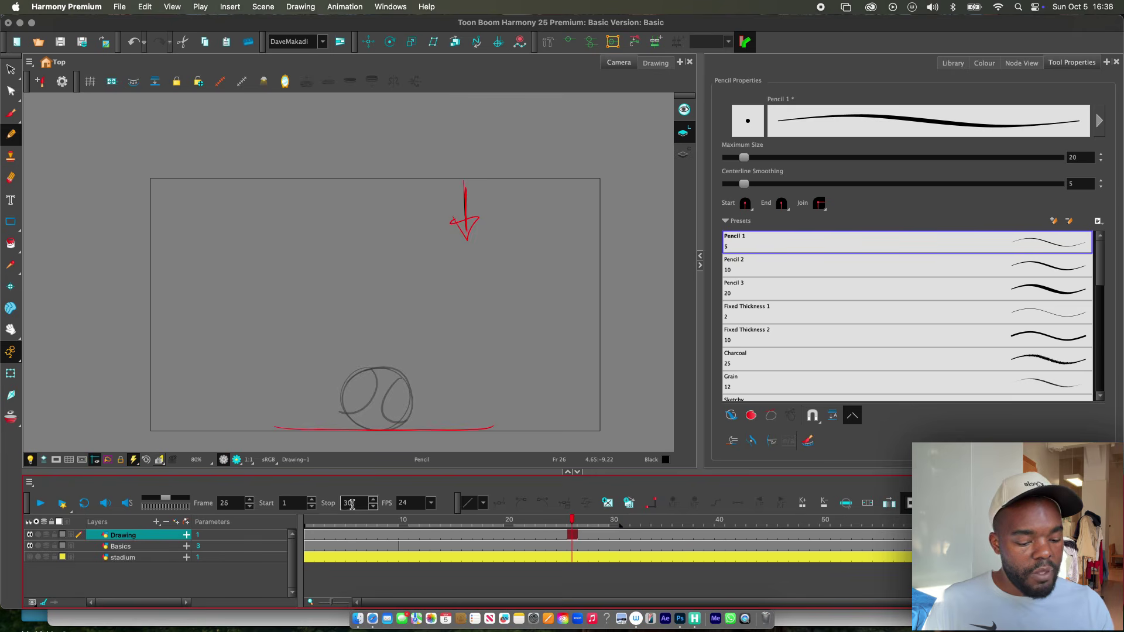
pyautogui.moveTo(359, 504); pyautogui.dragTo(341, 505)
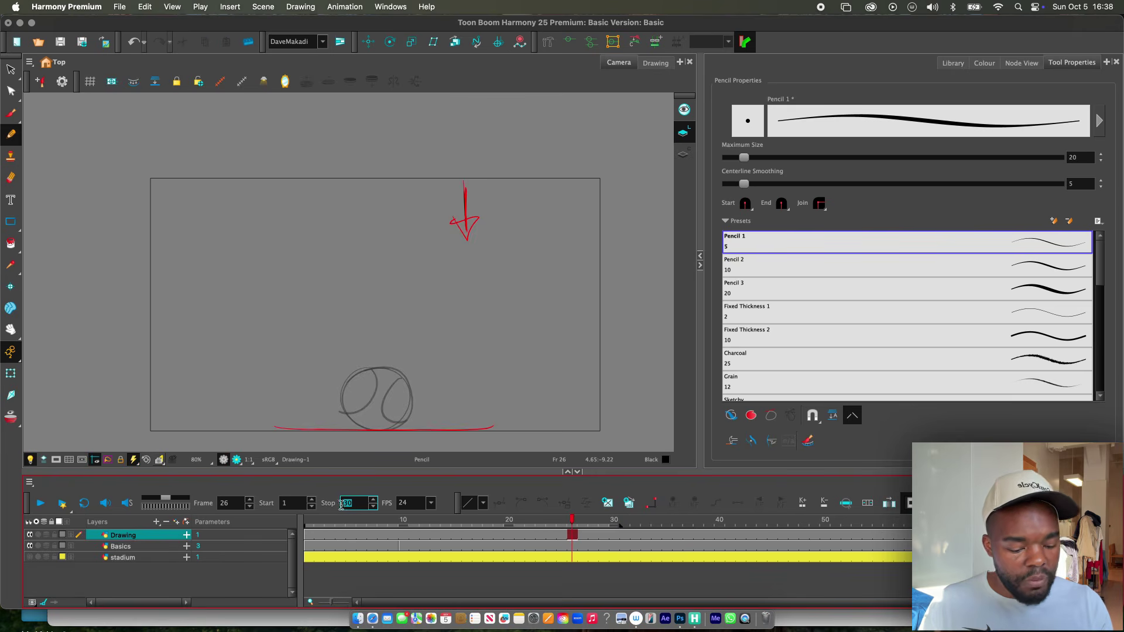
pyautogui.write('33')
pyautogui.press('Return')
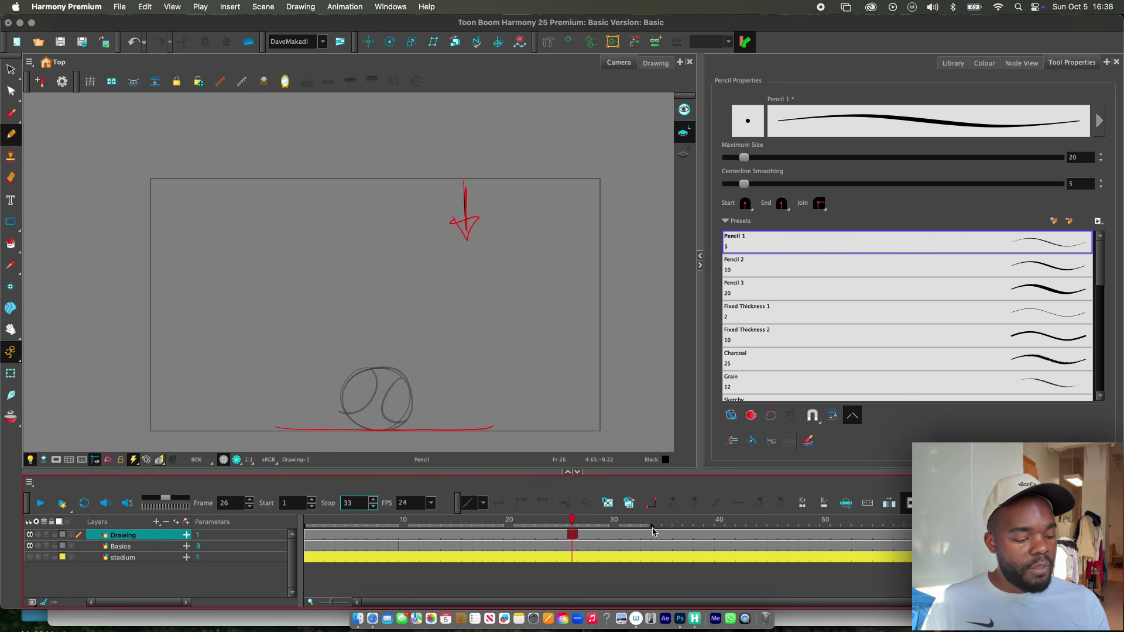
# Step: Set the playback stop frame to 30
pyautogui.doubleClick(355, 501)
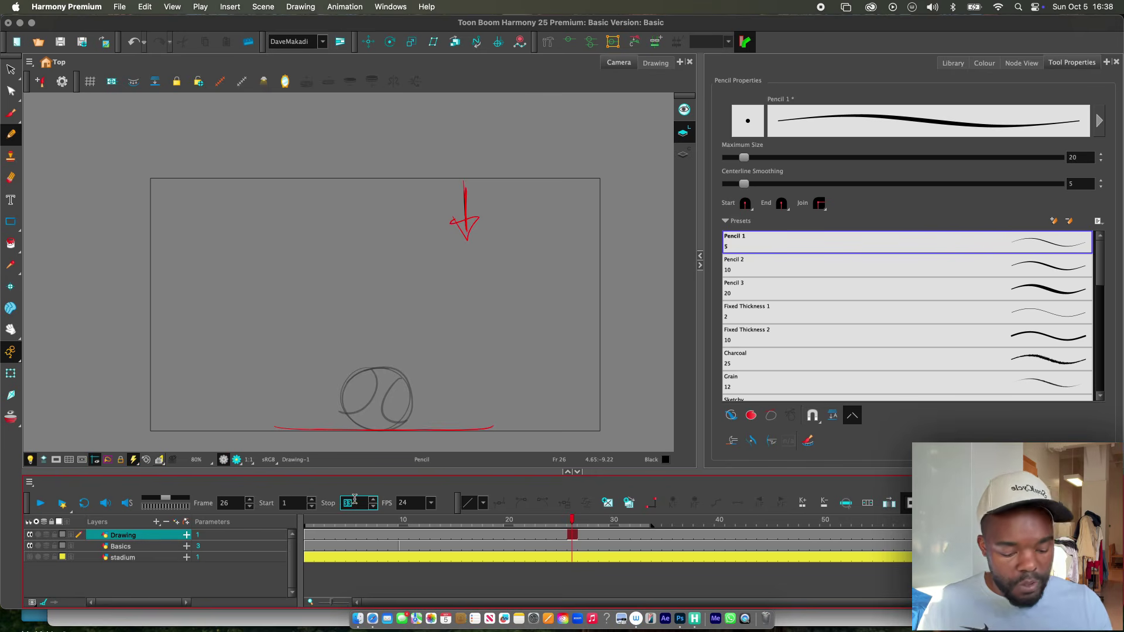
pyautogui.write('30')
pyautogui.press('Return')
# Step: Play the shortened range from frame 1 and return to the first frame
pyautogui.click(309, 521)
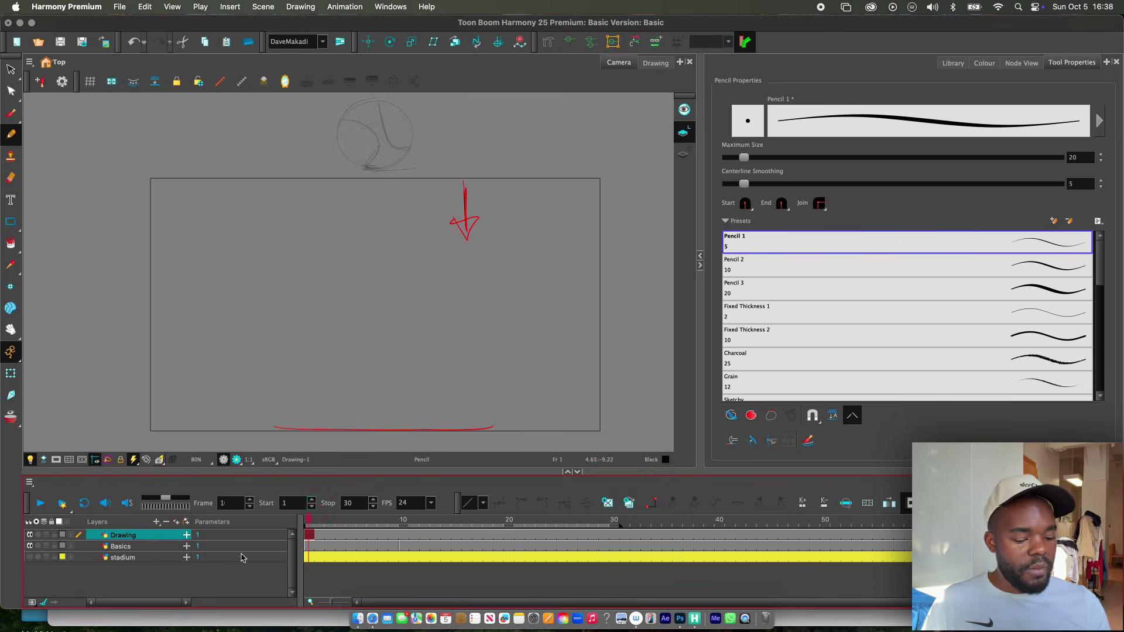
pyautogui.click(39, 503)
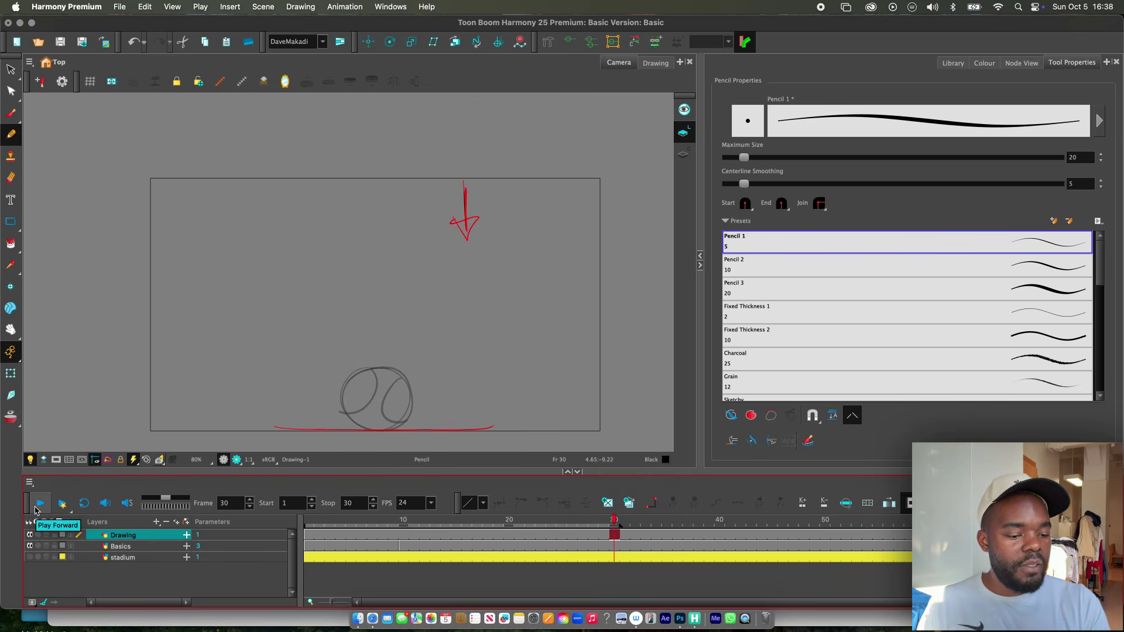
pyautogui.moveTo(375, 521); pyautogui.dragTo(284, 528)
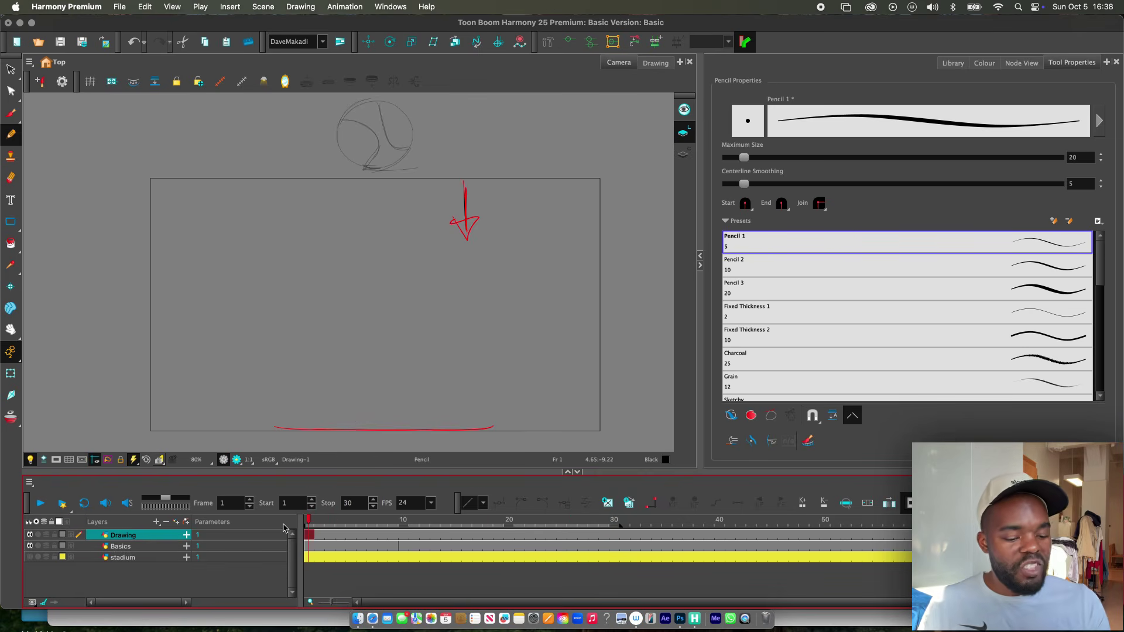
# Step: Compare the ball's position on the Basics layer by scrubbing between frames 1, 6, 10 and 11
pyautogui.click(404, 545)
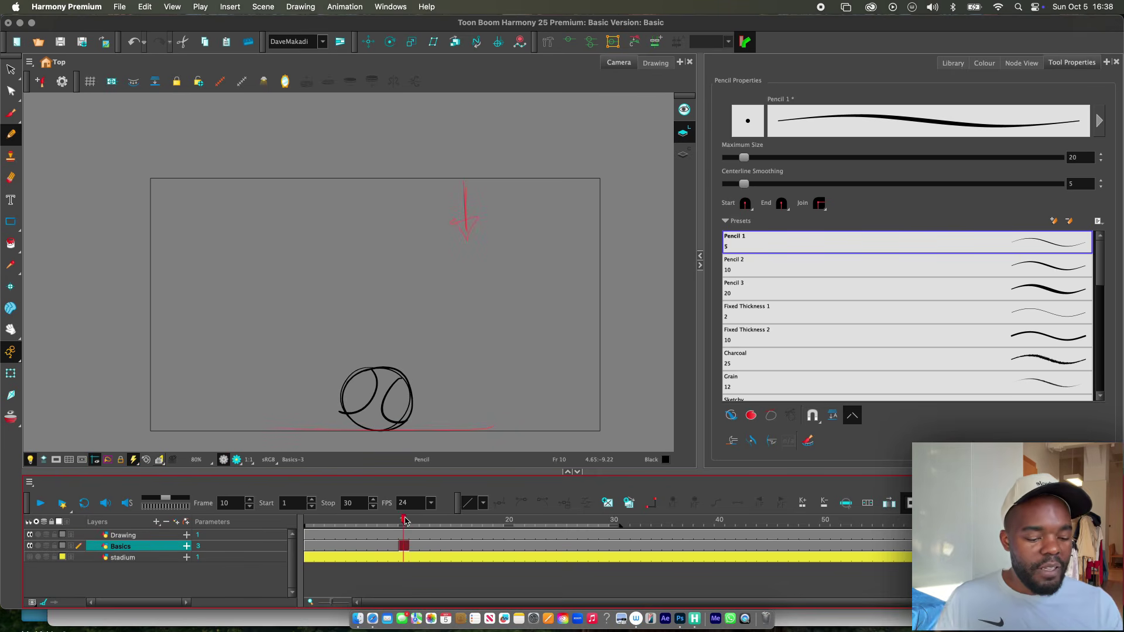
pyautogui.click(394, 523)
pyautogui.moveTo(394, 524); pyautogui.dragTo(408, 523)
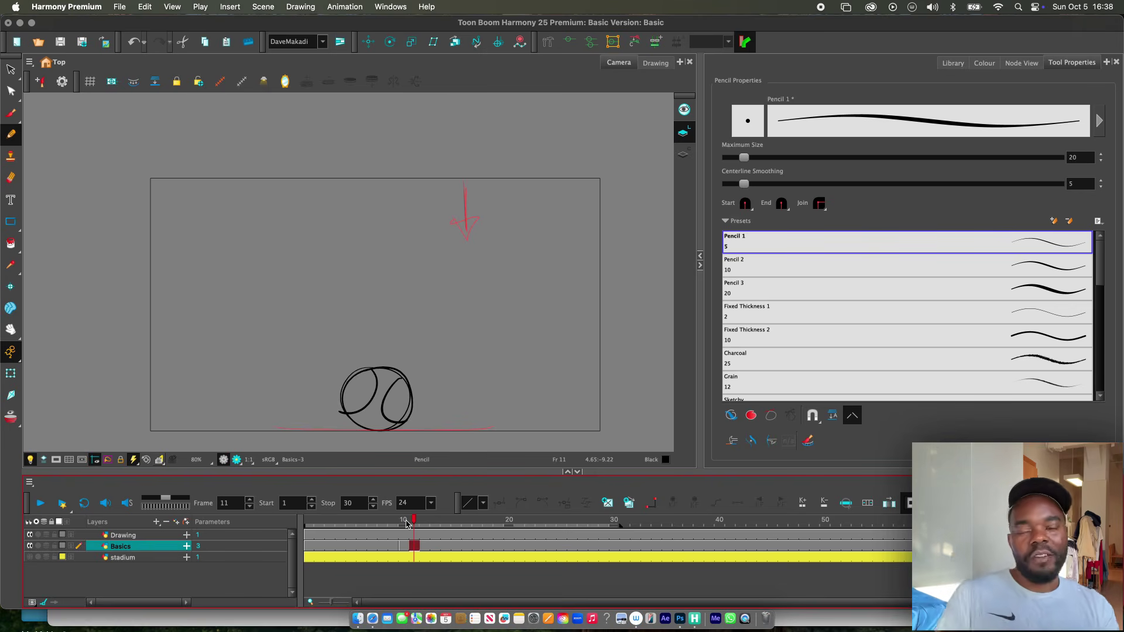
pyautogui.click(309, 545)
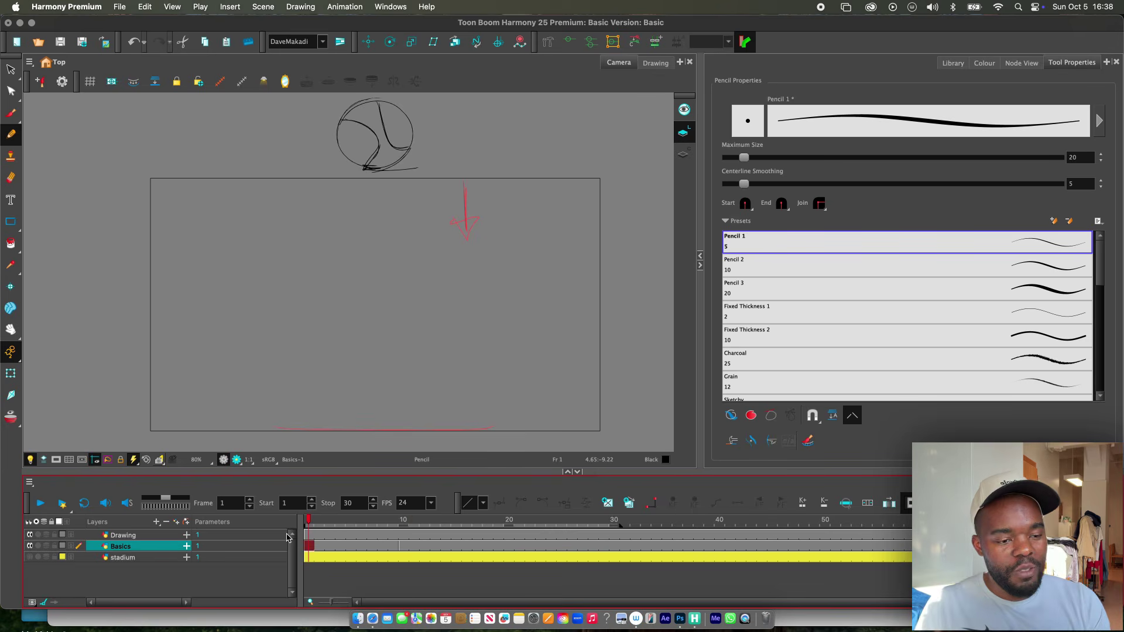
pyautogui.moveTo(330, 546)
pyautogui.mouseDown()
pyautogui.moveTo(404, 554)
pyautogui.moveTo(361, 554)
pyautogui.mouseUp()
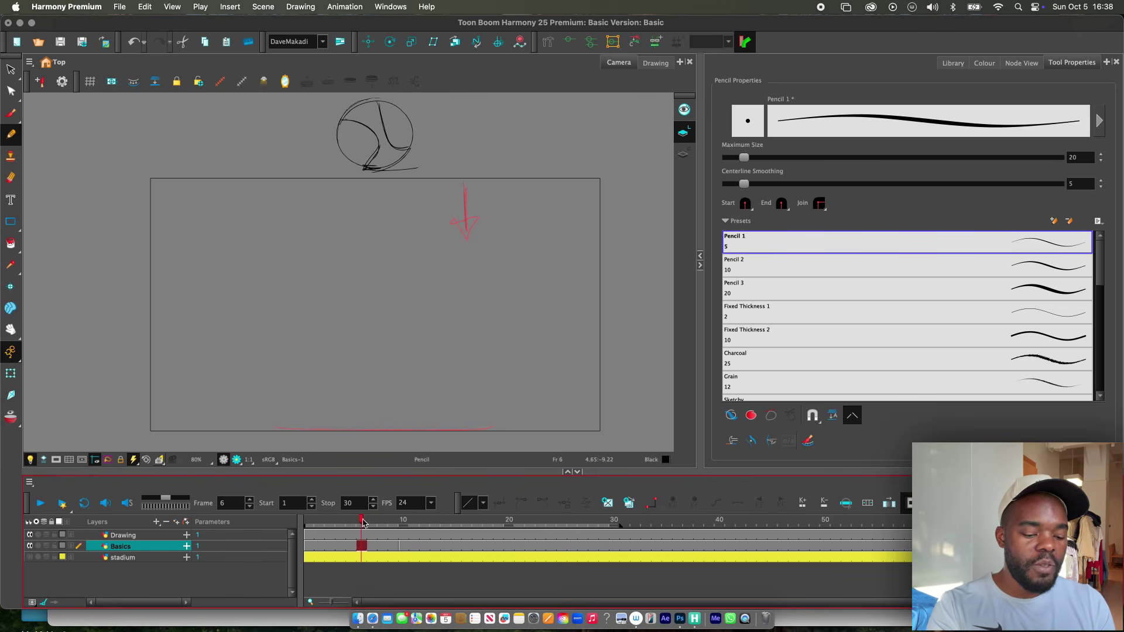
pyautogui.moveTo(363, 546)
pyautogui.mouseDown()
pyautogui.moveTo(510, 551)
pyautogui.moveTo(403, 550)
pyautogui.mouseUp()
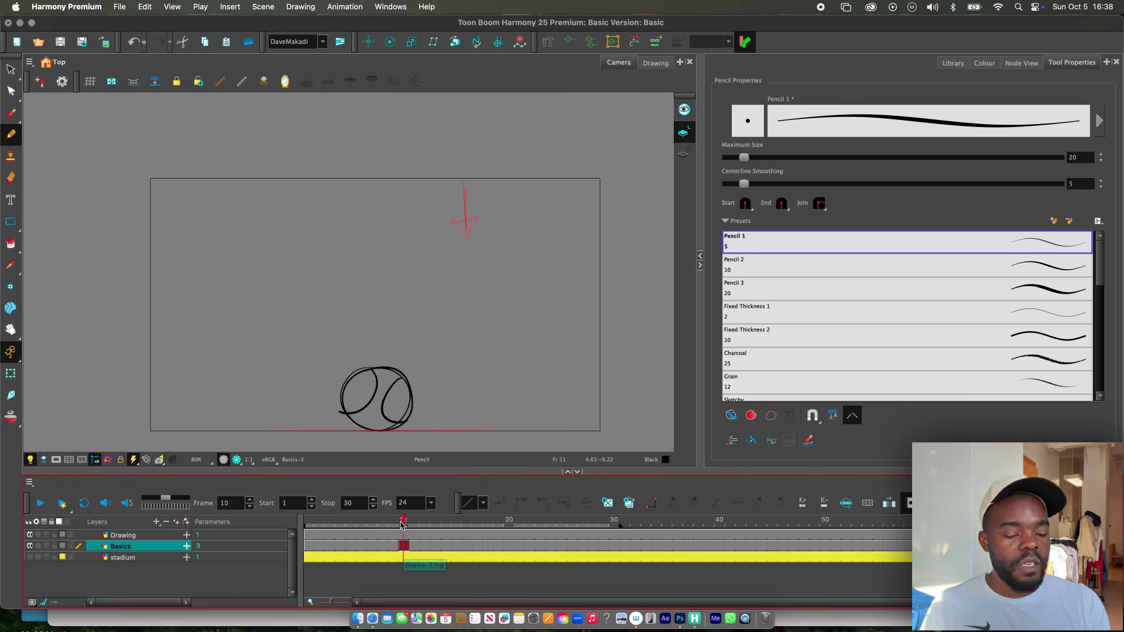
pyautogui.moveTo(416, 521); pyautogui.dragTo(362, 529)
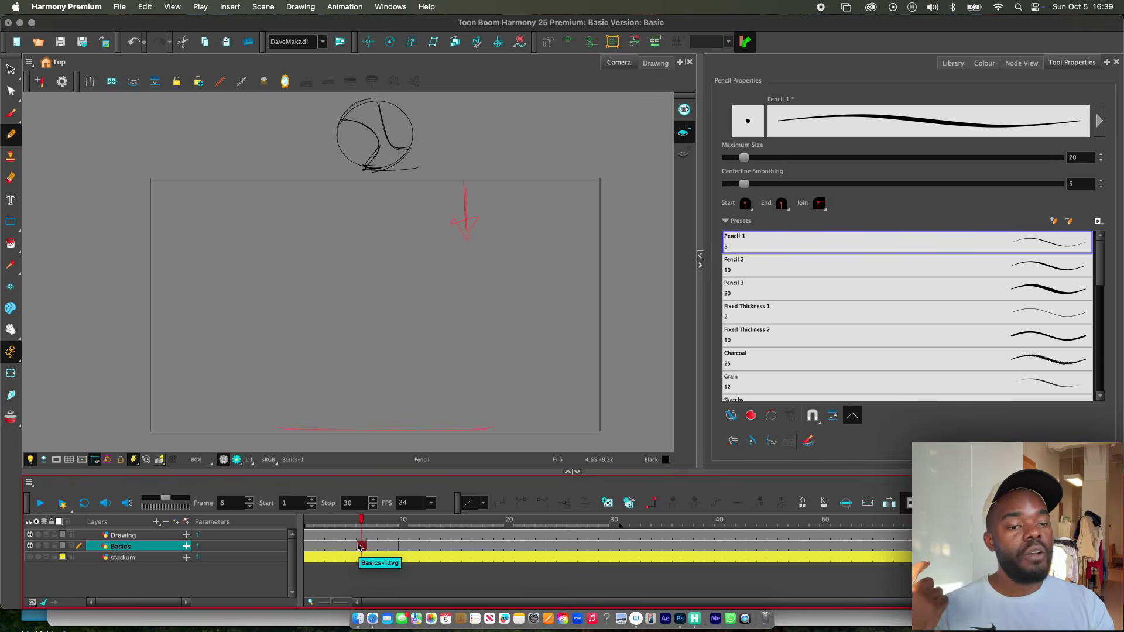
# Step: Turn on Onion Skin at frame 6 of the Basics layer and extend its forward range to include the landed ball
pyautogui.click(360, 547)
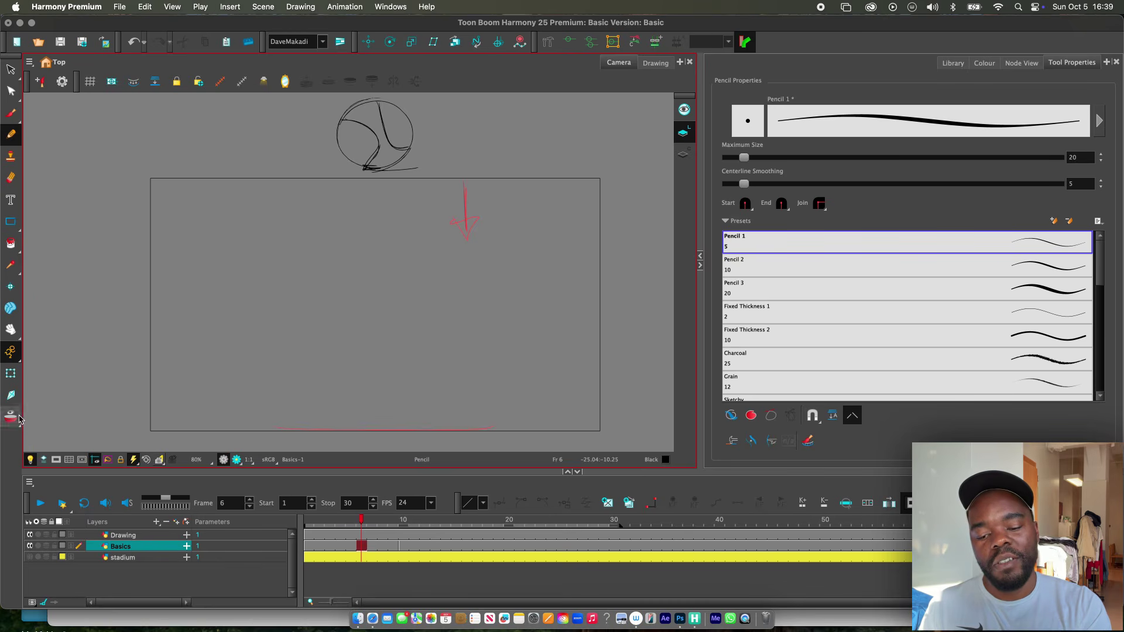
pyautogui.click(13, 417)
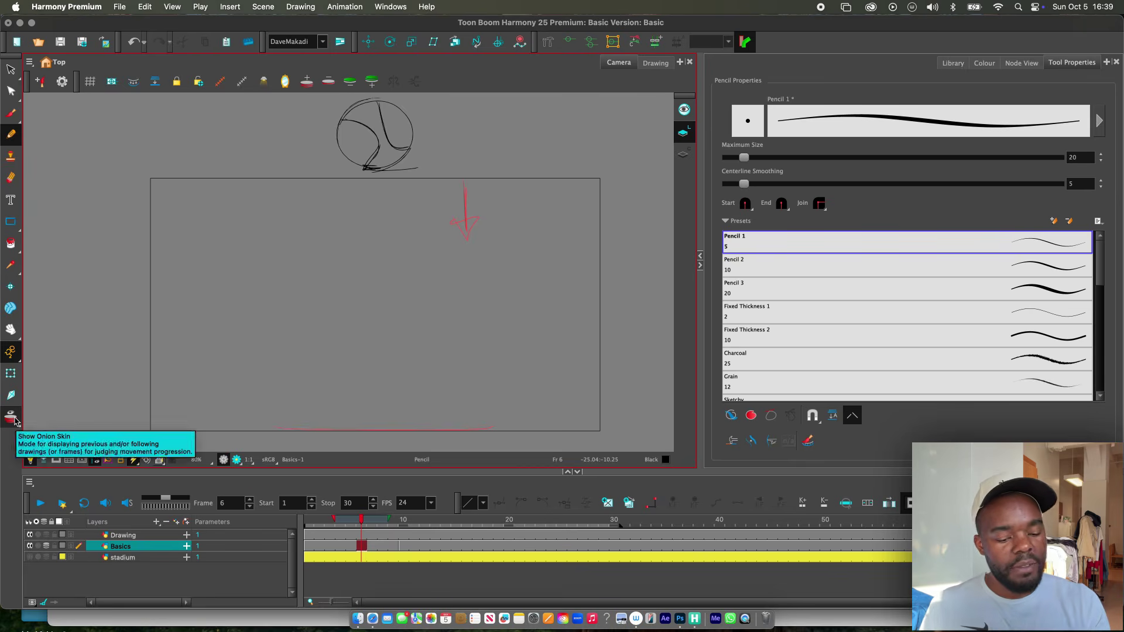
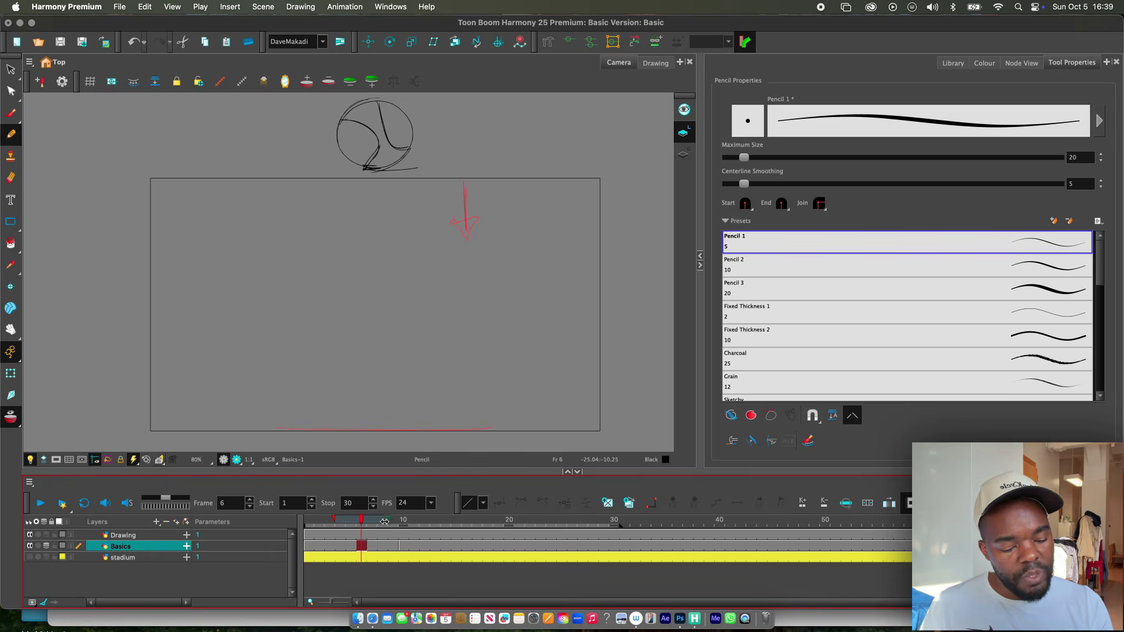
pyautogui.moveTo(391, 522); pyautogui.dragTo(421, 522)
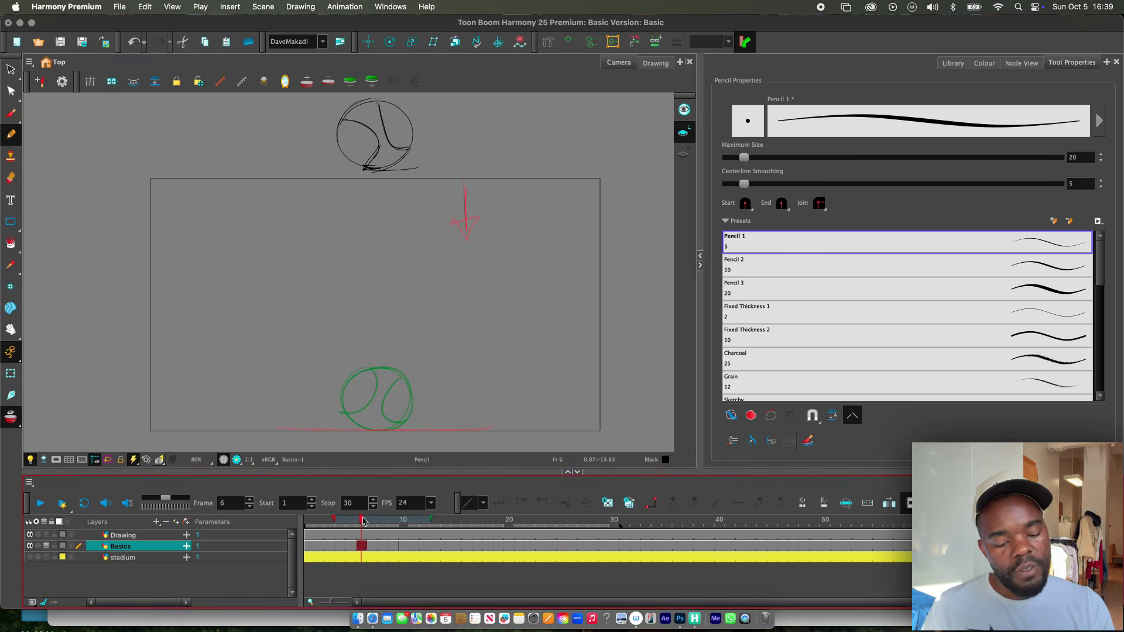
# Step: Move to frame 8, show the Basic palette's colours and select the Black swatch
pyautogui.click(382, 523)
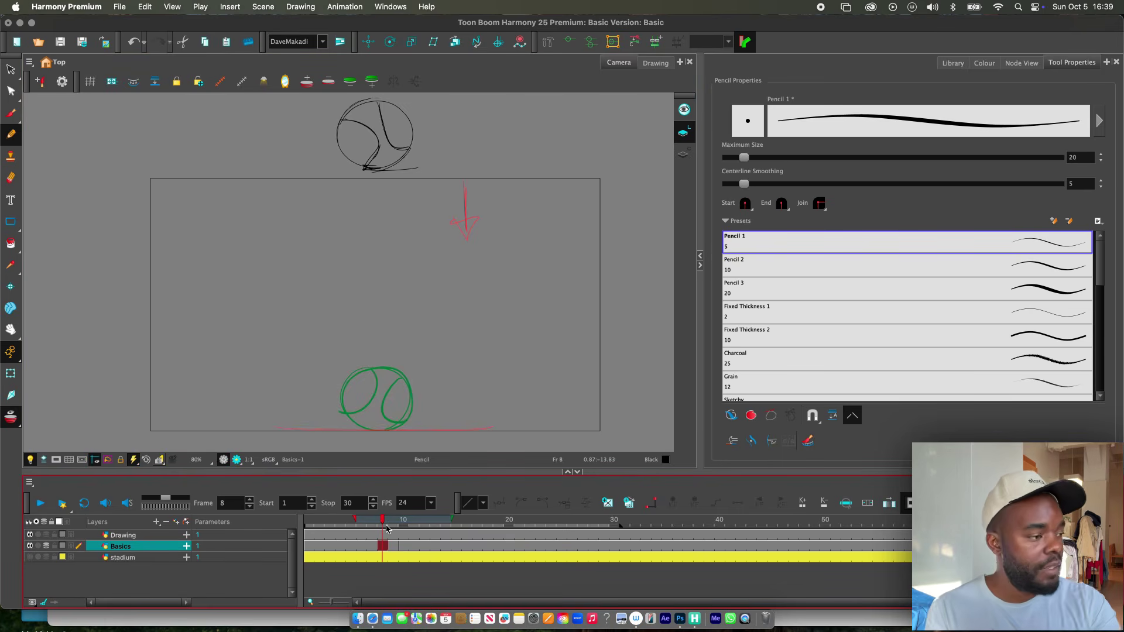
pyautogui.click(984, 62)
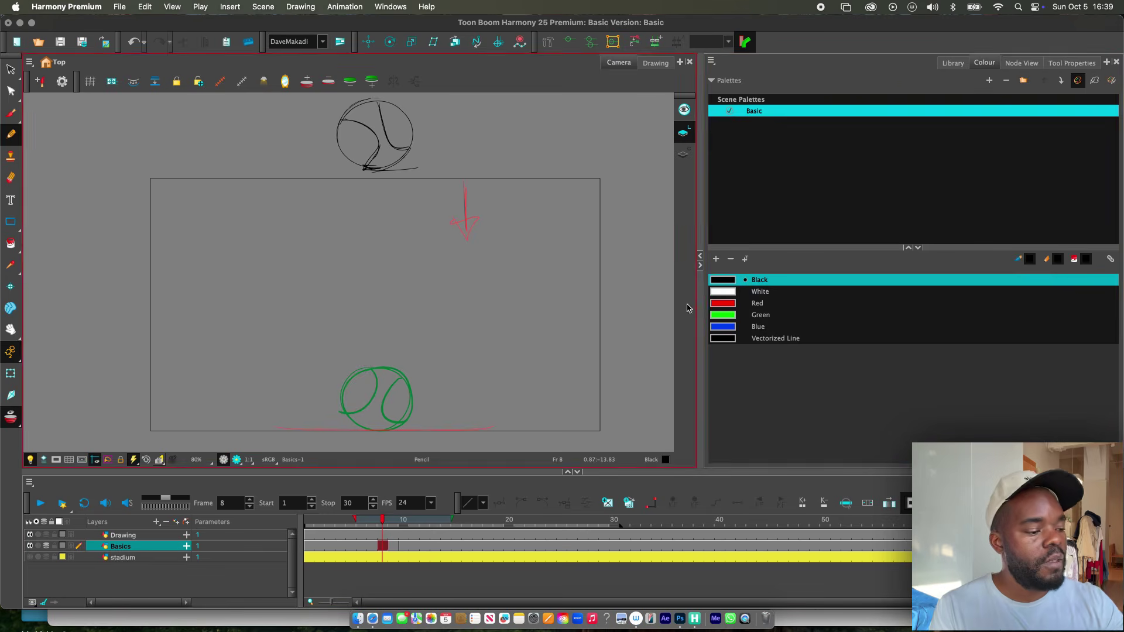
pyautogui.click(724, 281)
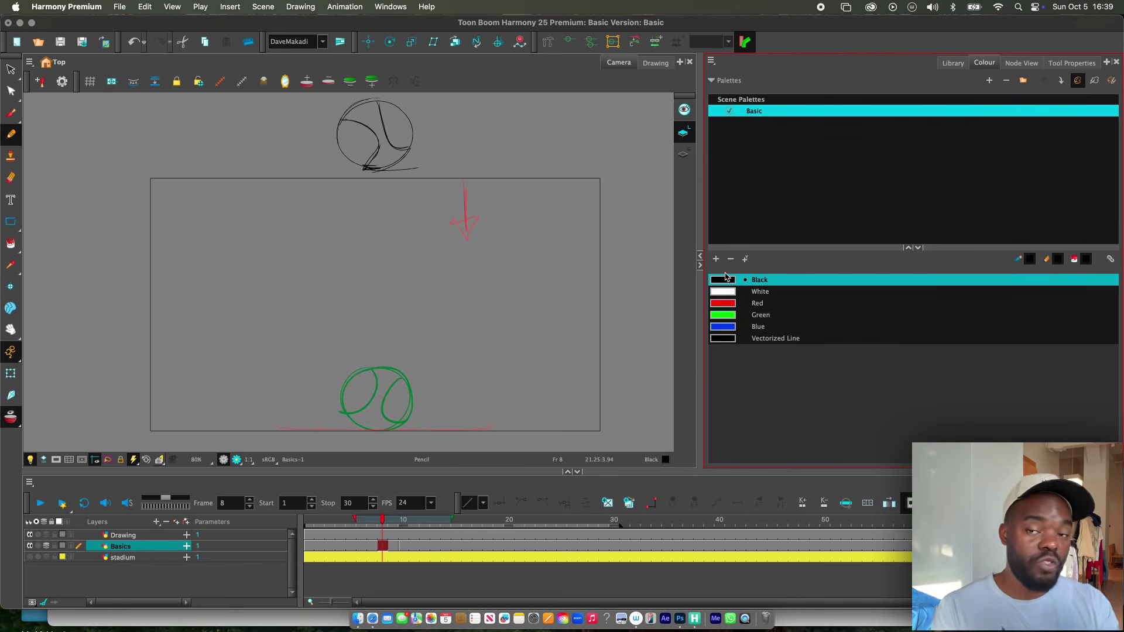
# Step: Try out different forward ranges for the onion skin while scrubbing around frames 6 and 7
pyautogui.click(459, 520)
pyautogui.moveTo(456, 521); pyautogui.dragTo(362, 520)
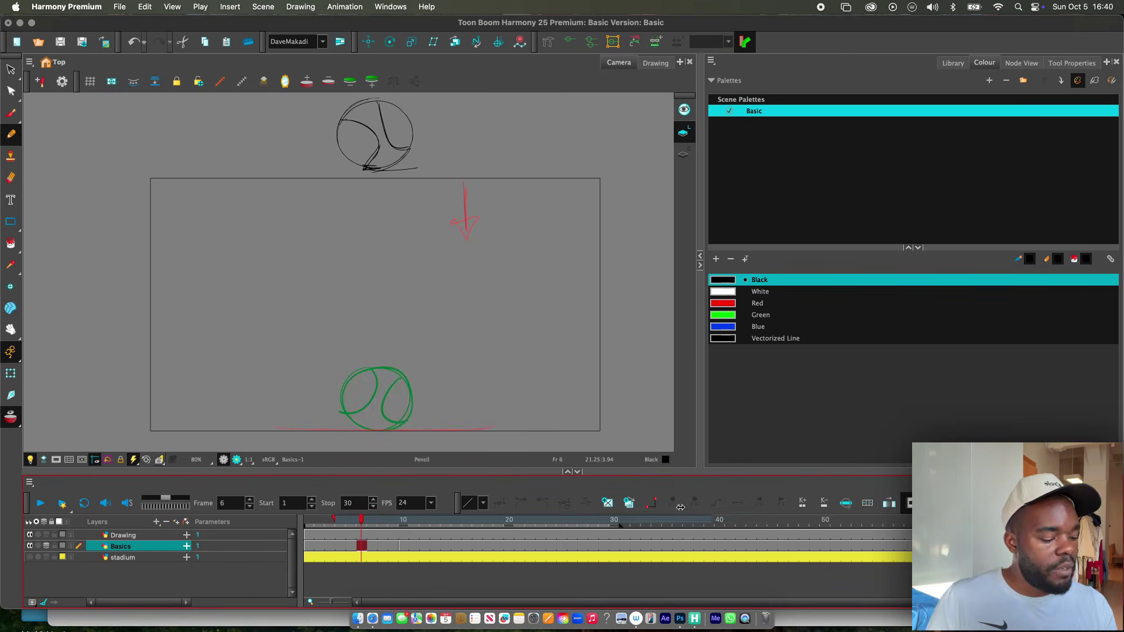
pyautogui.moveTo(359, 528)
pyautogui.mouseDown()
pyautogui.moveTo(351, 520)
pyautogui.moveTo(378, 521)
pyautogui.mouseUp()
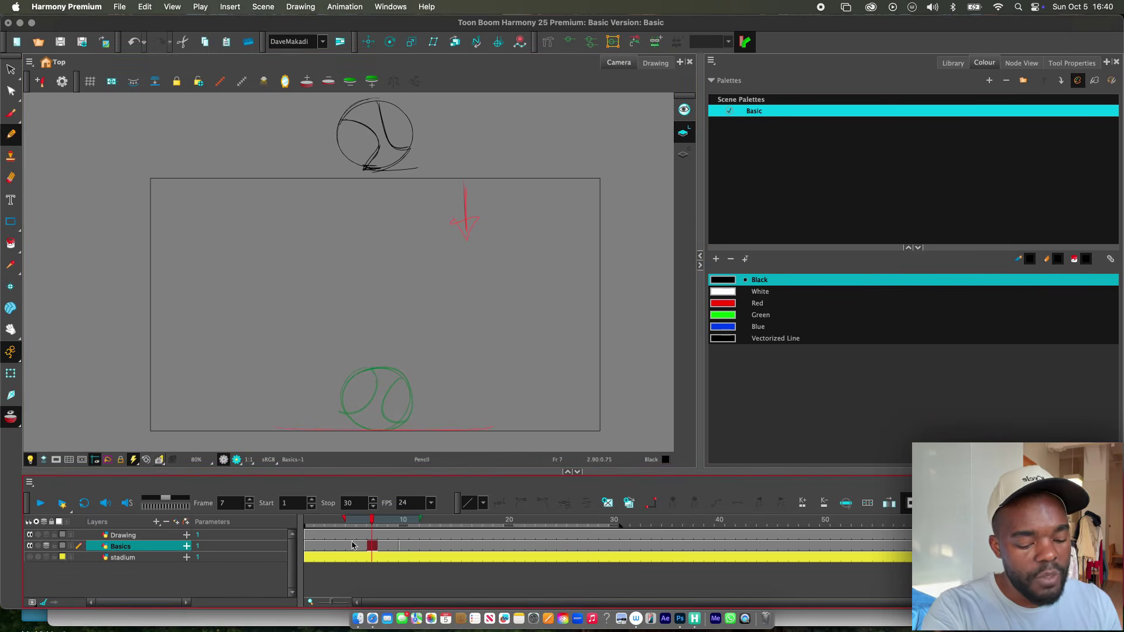
# Step: Create an empty drawing at frame 5 on the Basics layer and extend the onion skin forward to include the landed ball
pyautogui.click(353, 545)
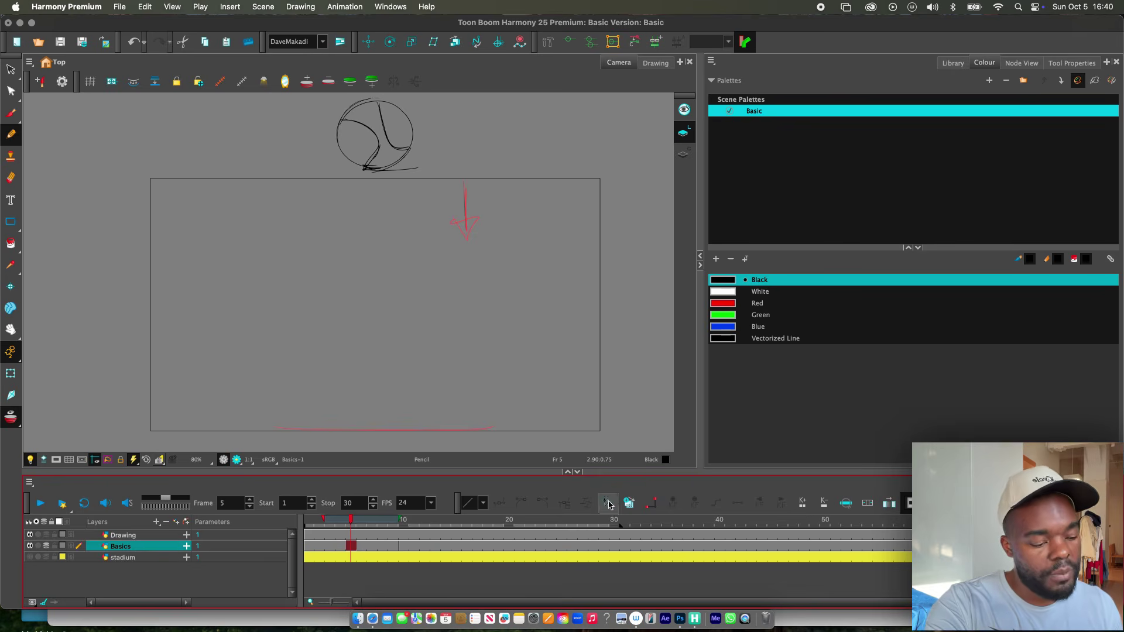
pyautogui.click(607, 504)
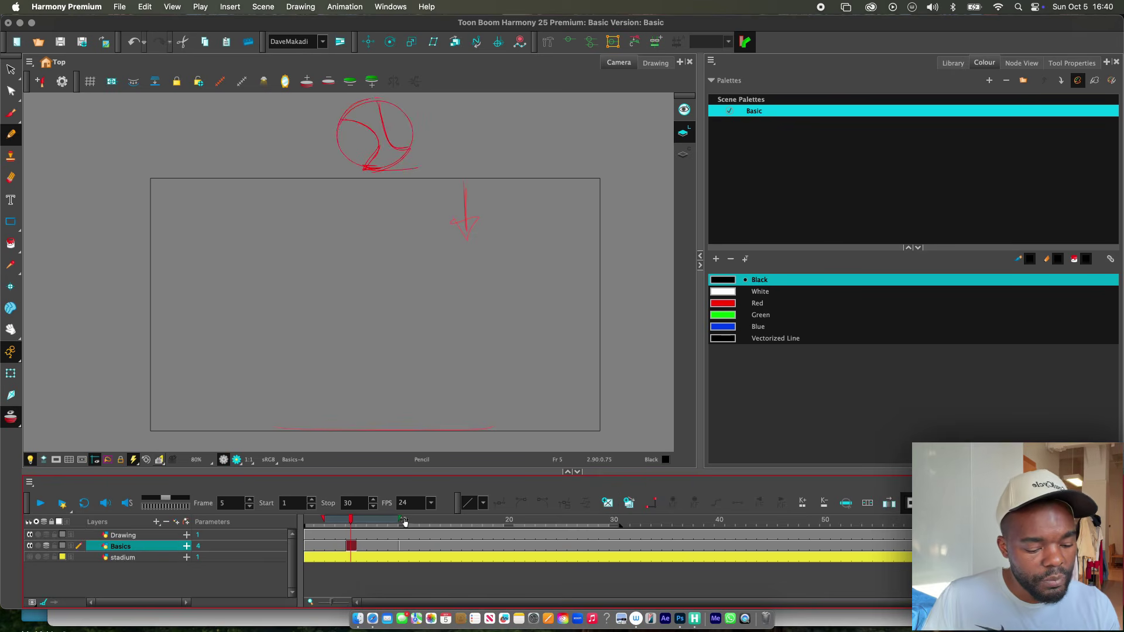
pyautogui.click(404, 519)
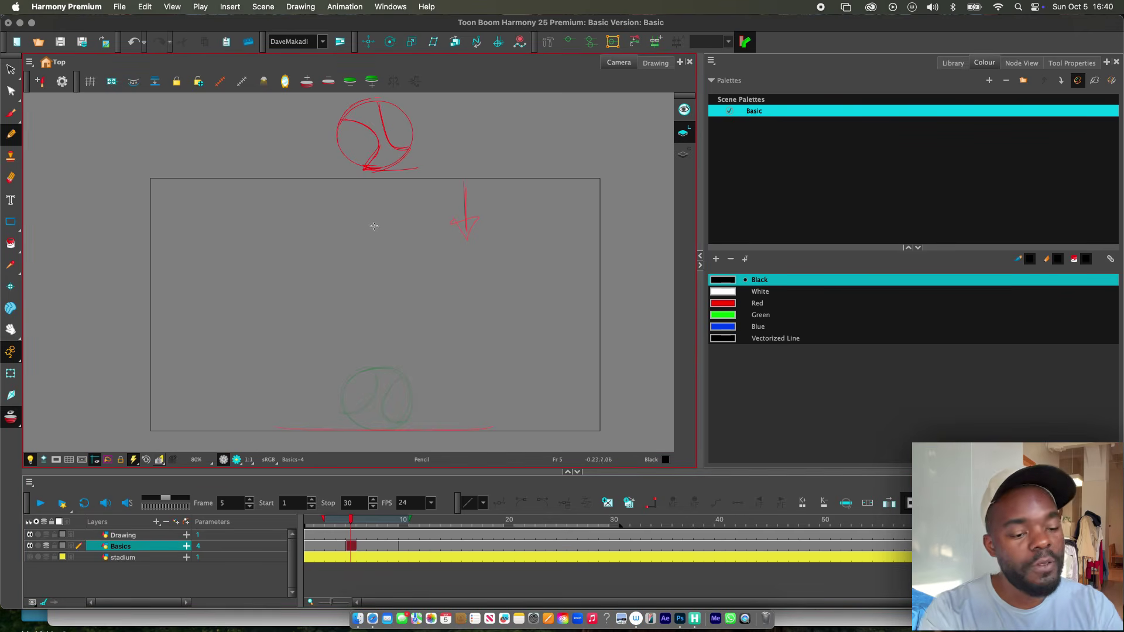
# Step: Draw a vertically stretched black oval between the two onion-skinned balls at frame 5, undoing the unwanted strokes
pyautogui.moveTo(363, 227)
pyautogui.mouseDown()
pyautogui.moveTo(374, 297)
pyautogui.moveTo(399, 251)
pyautogui.moveTo(359, 231)
pyautogui.moveTo(380, 268)
pyautogui.mouseUp()
pyautogui.press('super+z')
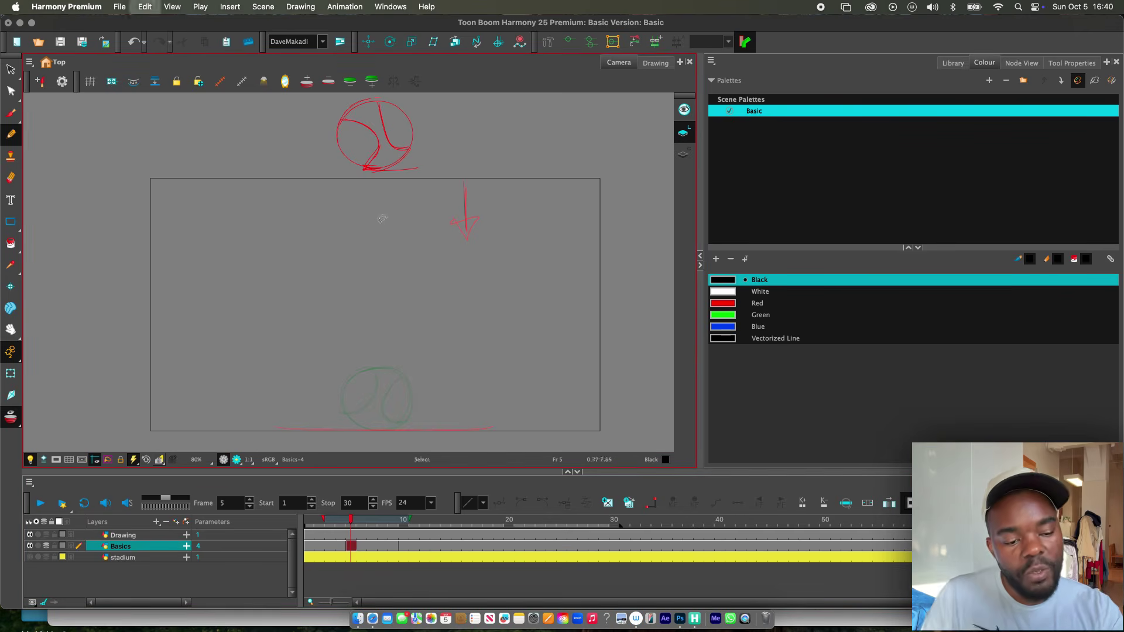
pyautogui.moveTo(381, 219)
pyautogui.mouseDown()
pyautogui.moveTo(353, 240)
pyautogui.moveTo(398, 268)
pyautogui.moveTo(367, 224)
pyautogui.moveTo(352, 254)
pyautogui.moveTo(396, 268)
pyautogui.moveTo(361, 225)
pyautogui.moveTo(378, 300)
pyautogui.moveTo(380, 216)
pyautogui.mouseUp()
pyautogui.press('super+z')
pyautogui.press('super+z')
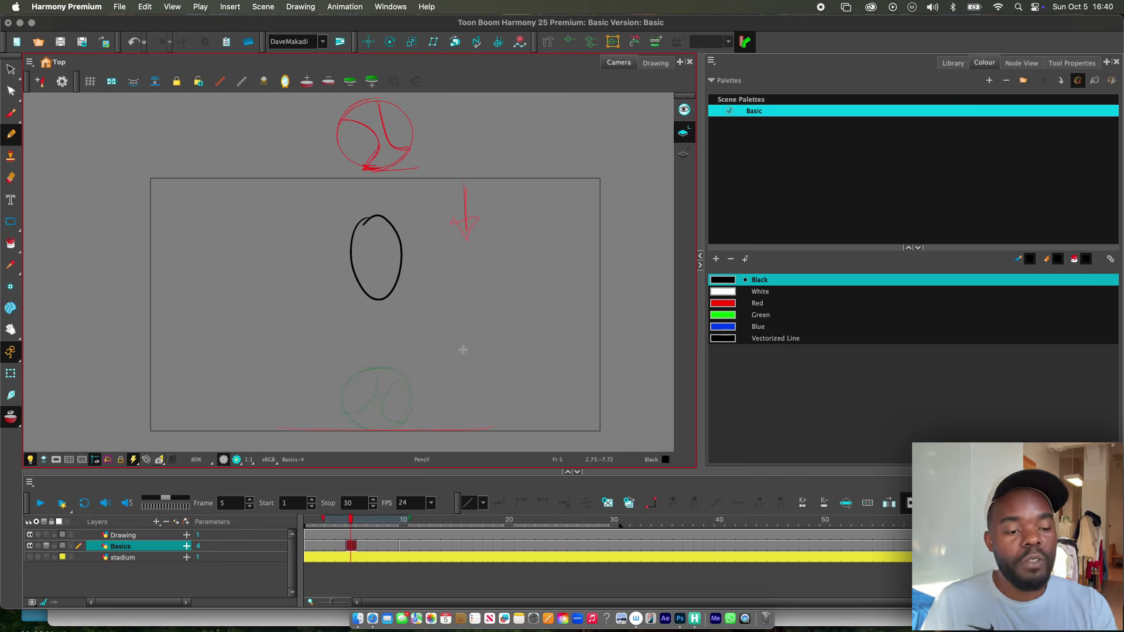
# Step: Undo the last stroke and retrace the outline of the stretched oval at frame 5
pyautogui.press('super+z')
pyautogui.moveTo(379, 300)
pyautogui.mouseDown()
pyautogui.moveTo(384, 214)
pyautogui.moveTo(364, 294)
pyautogui.mouseUp()
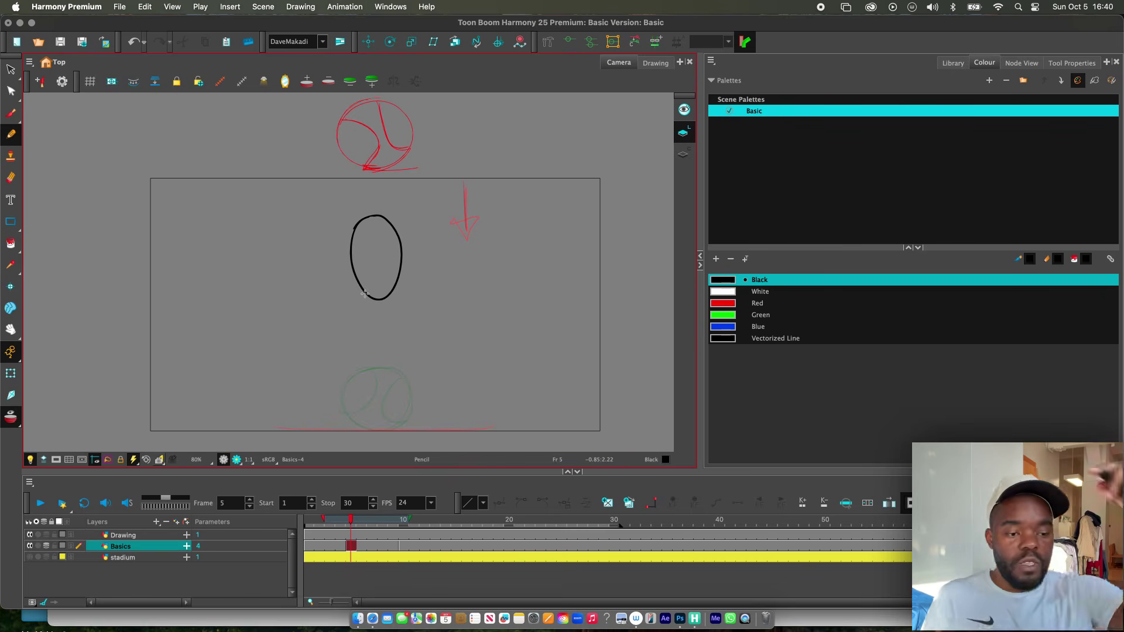
pyautogui.scroll(1, 384, 267)
pyautogui.scroll(1, 381, 264)
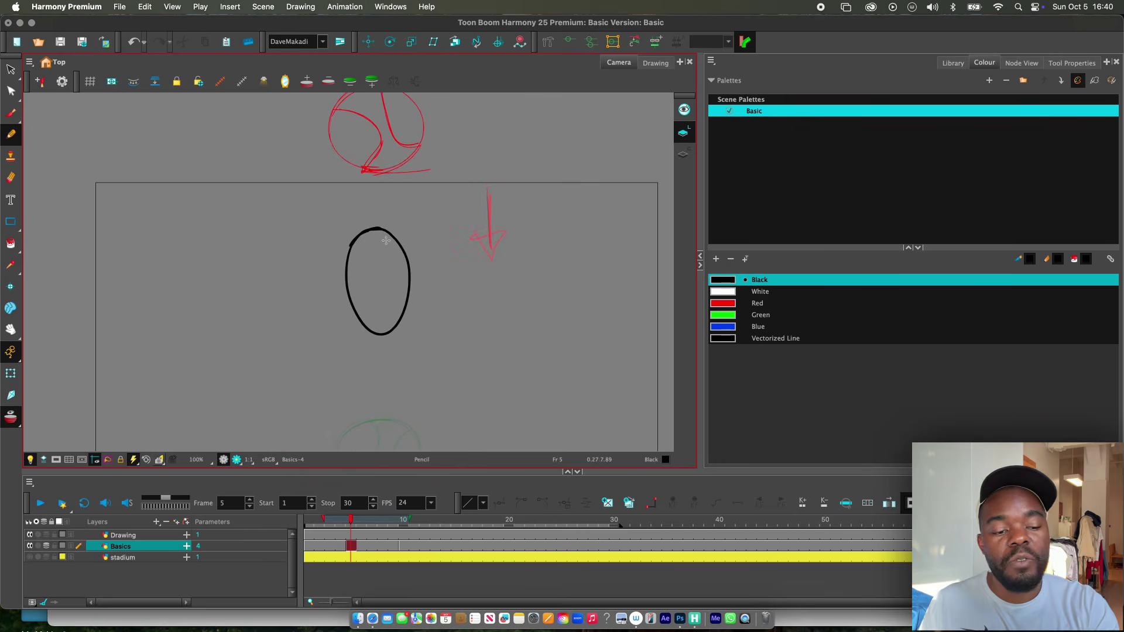
pyautogui.scroll(-1, 384, 266)
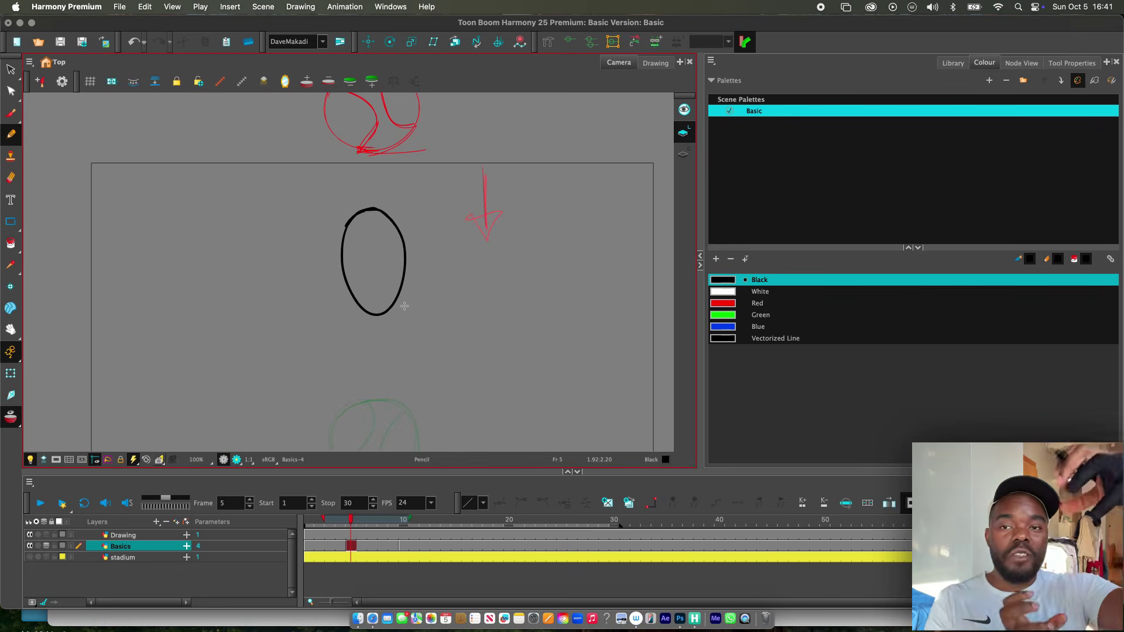
pyautogui.scroll(-2, 394, 258)
pyautogui.scroll(-1, 380, 269)
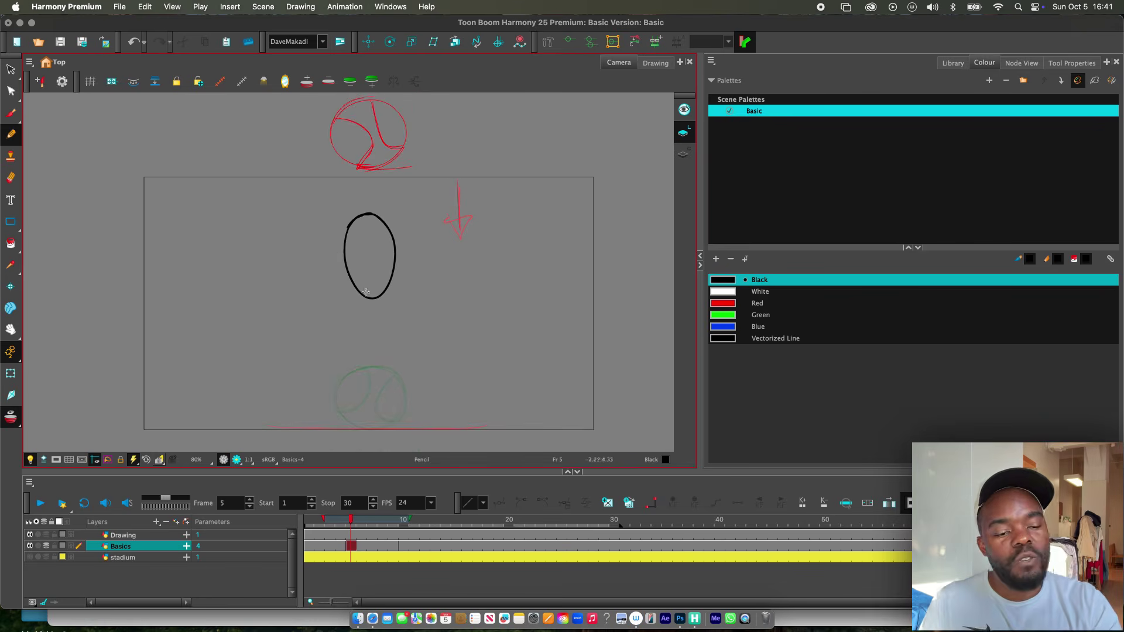
pyautogui.scroll(-1, 386, 268)
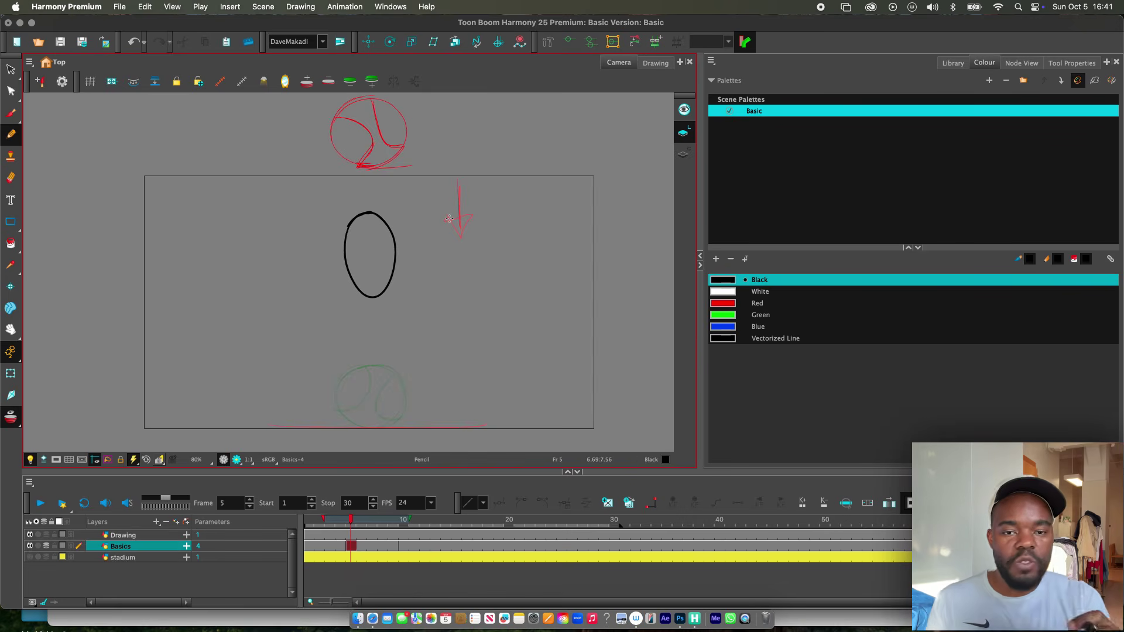
# Step: Compare the ball drawings on the Basics layer at frames 2, 6 and 10
pyautogui.click(324, 549)
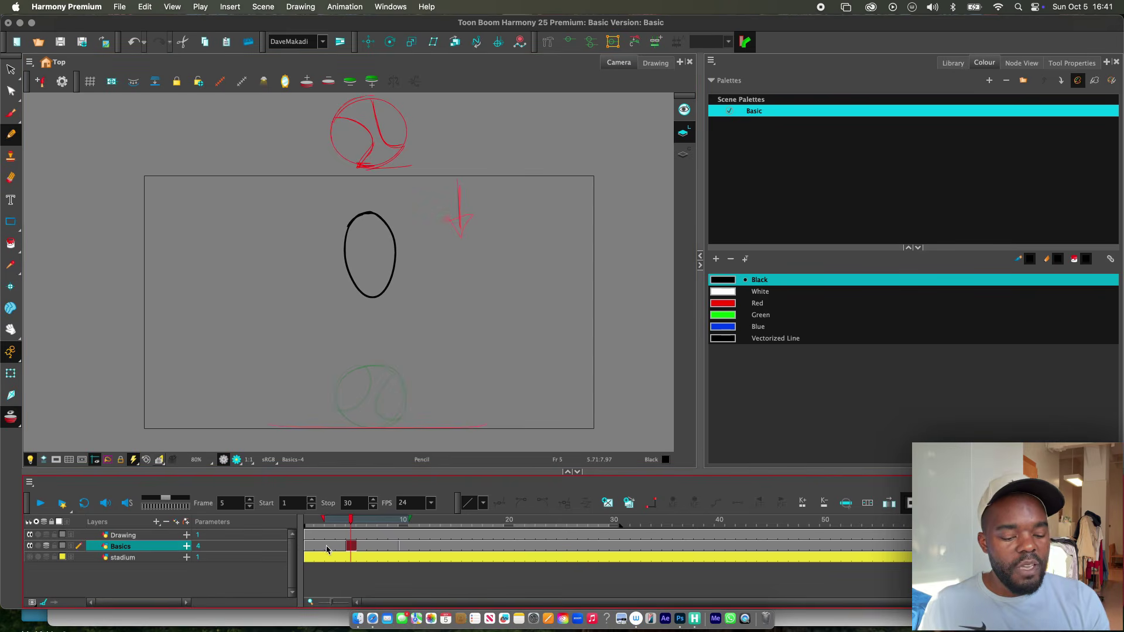
pyautogui.click(319, 549)
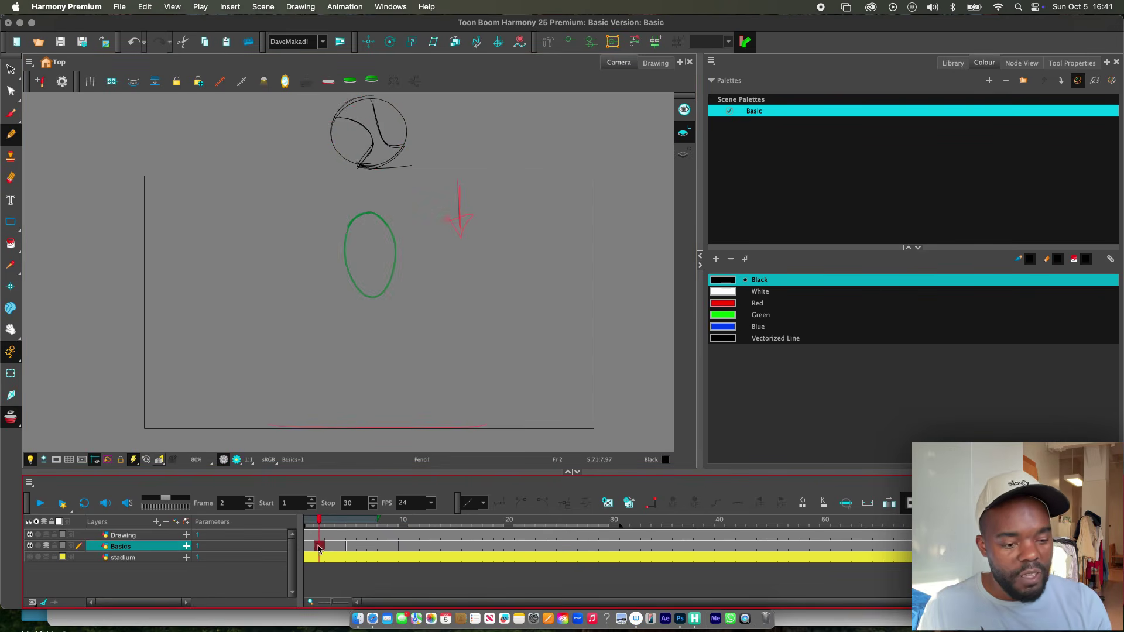
pyautogui.click(363, 550)
pyautogui.click(403, 547)
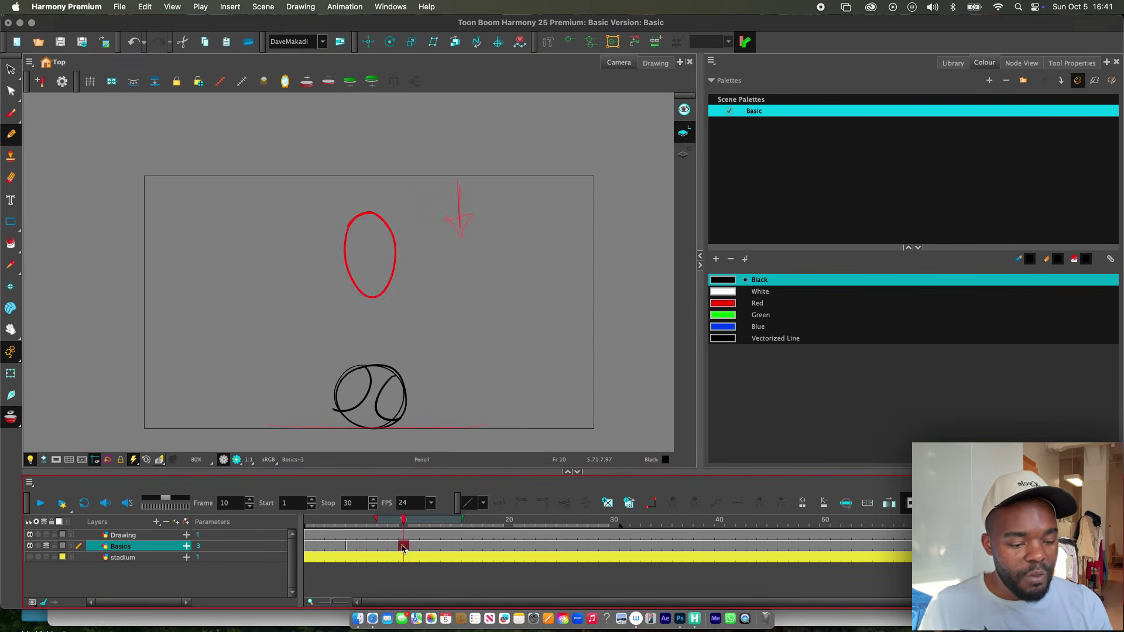
pyautogui.scroll(-2, 479, 368)
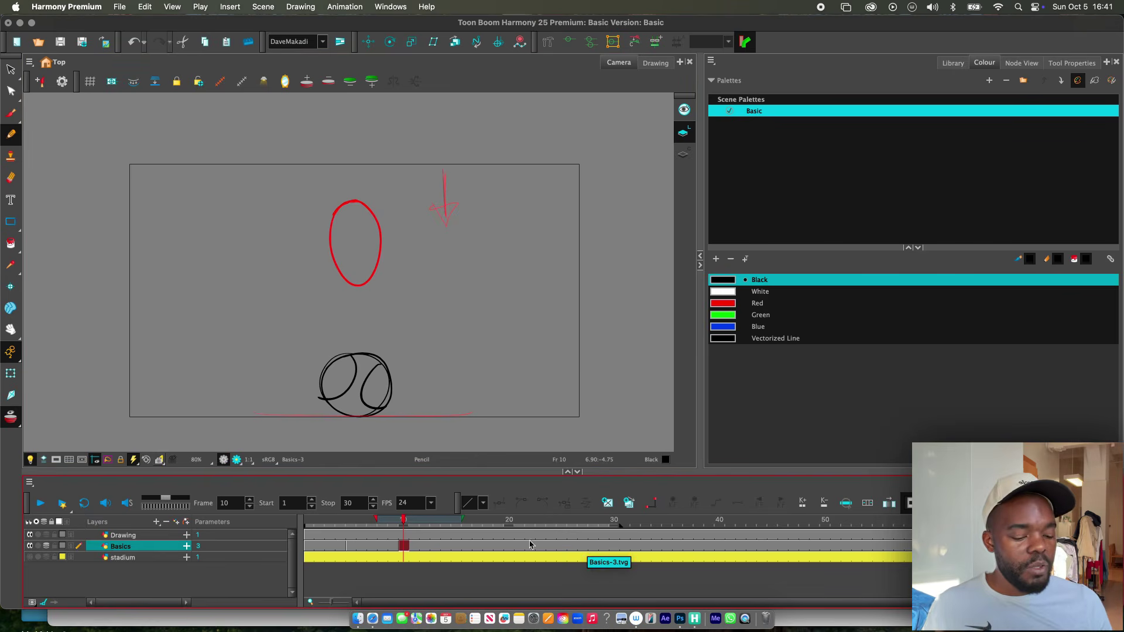
# Step: Create an empty drawing at frame 20 on the Basics layer
pyautogui.click(593, 546)
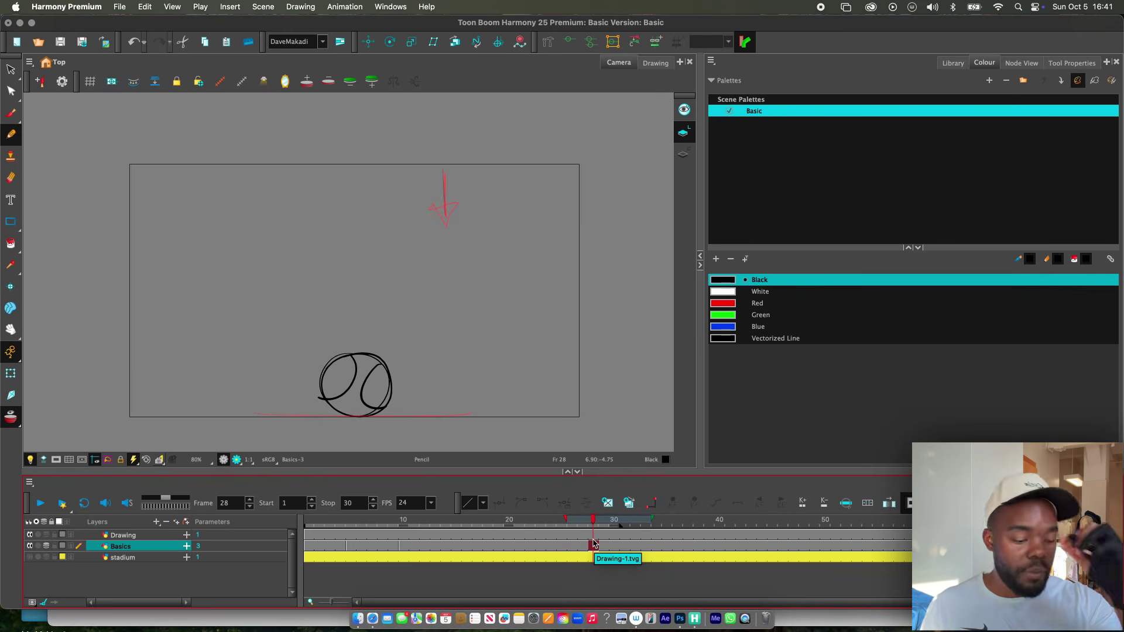
pyautogui.click(519, 521)
pyautogui.click(512, 544)
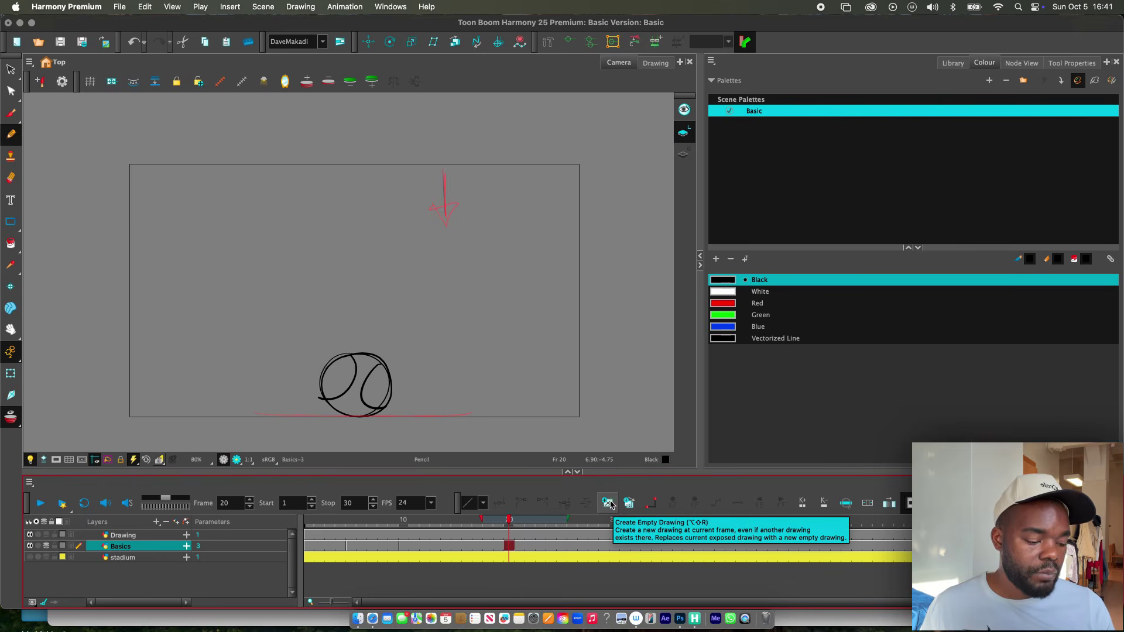
pyautogui.click(609, 505)
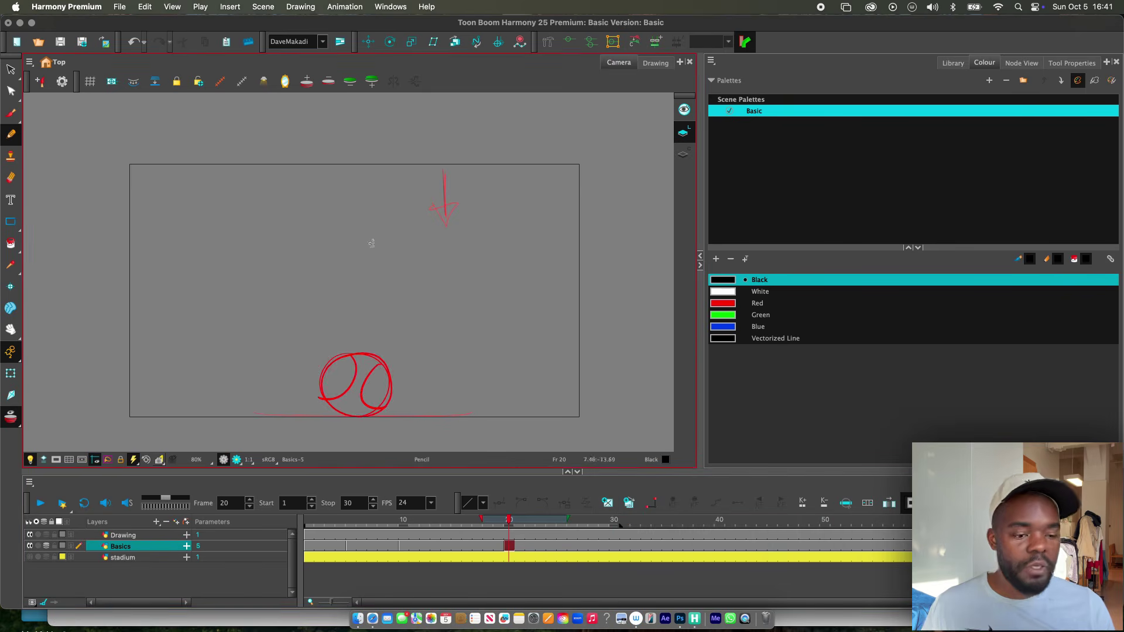
# Step: Draw a black circle just above the camera frame at frame 20 for the rebounding ball, undoing the unwanted strokes
pyautogui.moveTo(345, 195)
pyautogui.mouseDown()
pyautogui.moveTo(350, 256)
pyautogui.moveTo(376, 211)
pyautogui.moveTo(345, 194)
pyautogui.moveTo(323, 234)
pyautogui.mouseUp()
pyautogui.press('super+z')
pyautogui.moveTo(349, 180); pyautogui.dragTo(337, 183)
pyautogui.click(330, 546)
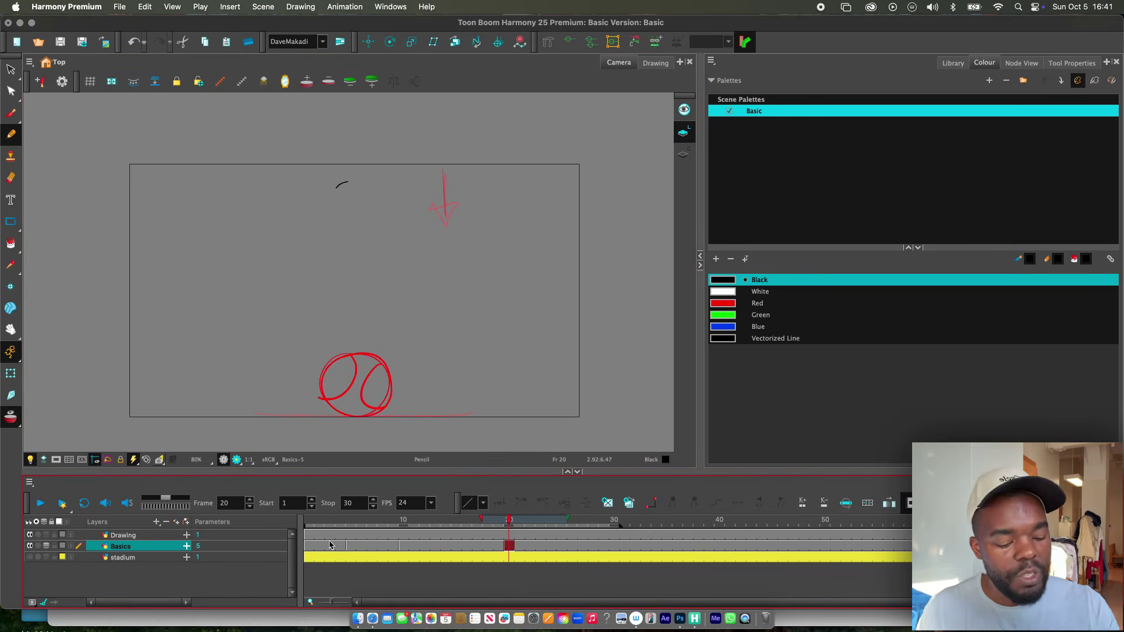
pyautogui.click(512, 547)
pyautogui.scroll(3, 445, 292)
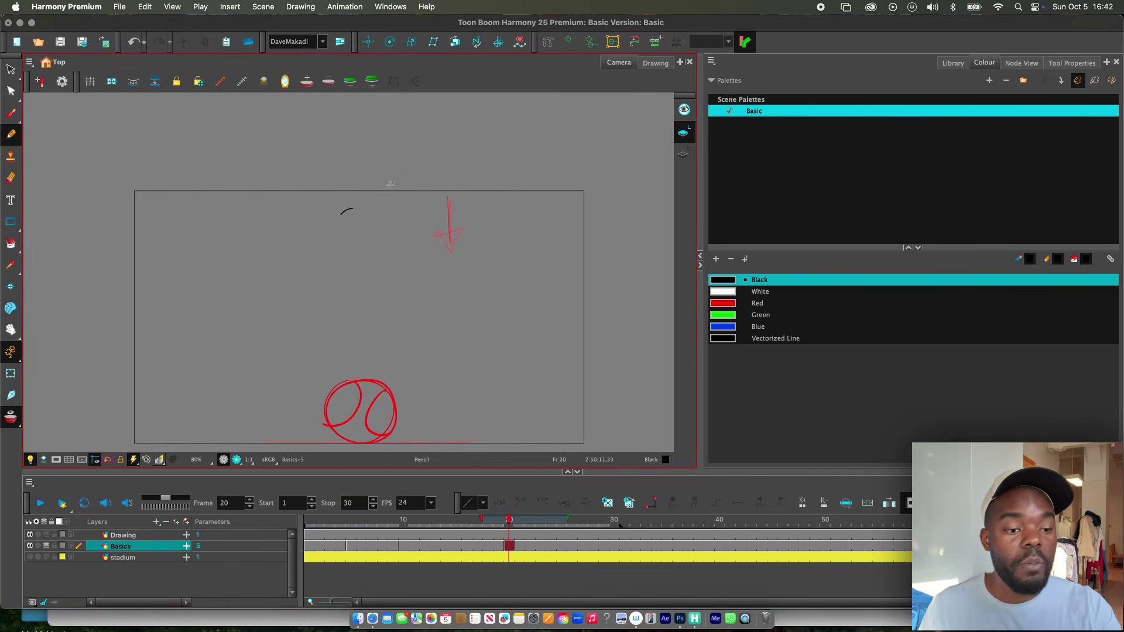
pyautogui.moveTo(360, 140)
pyautogui.mouseDown()
pyautogui.moveTo(363, 196)
pyautogui.moveTo(335, 145)
pyautogui.mouseUp()
pyautogui.press('super+z')
pyautogui.press('space')
pyautogui.moveTo(438, 285); pyautogui.dragTo(433, 268)
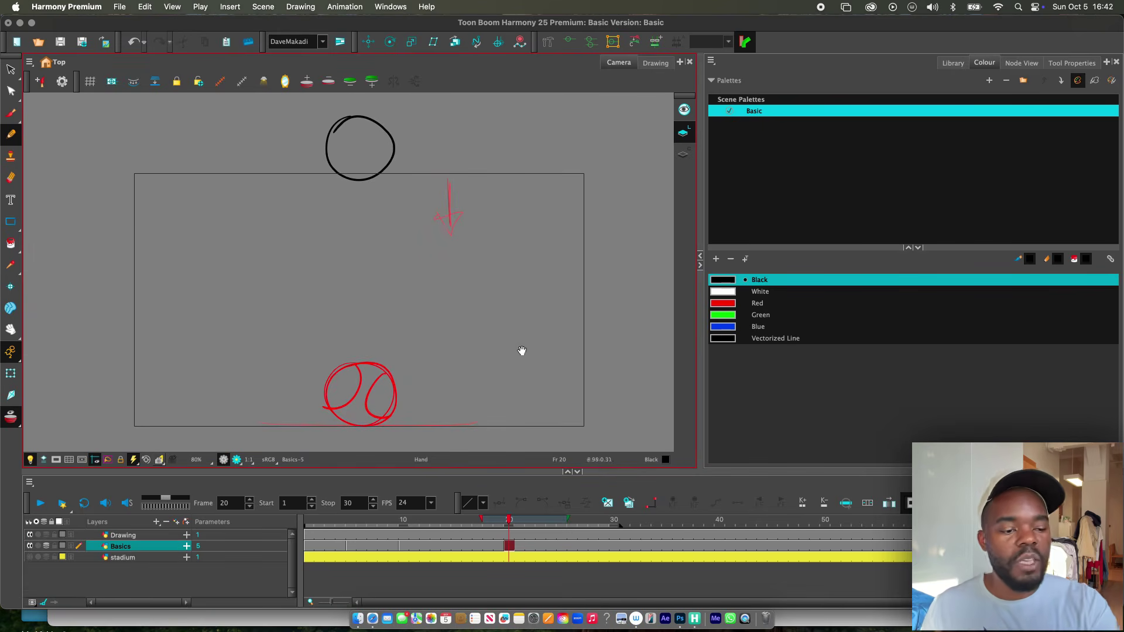
# Step: Reinforce the circle's outline at frame 20 with extra black strokes along its upper left and right sides
pyautogui.scroll(-1, 532, 366)
pyautogui.click(509, 545)
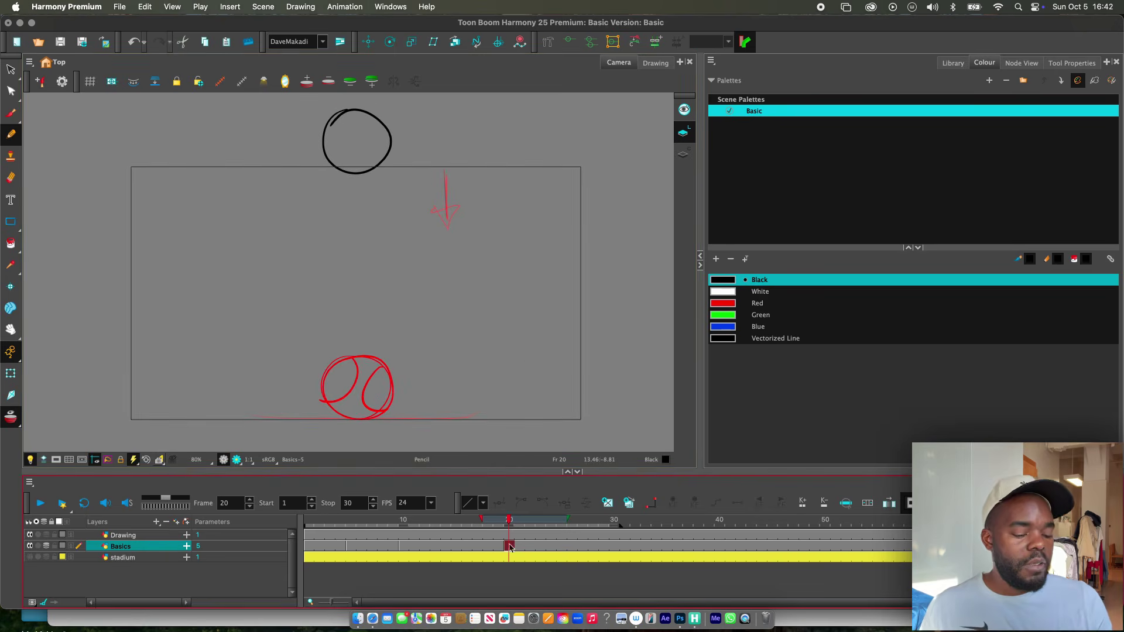
pyautogui.moveTo(349, 111); pyautogui.dragTo(324, 146)
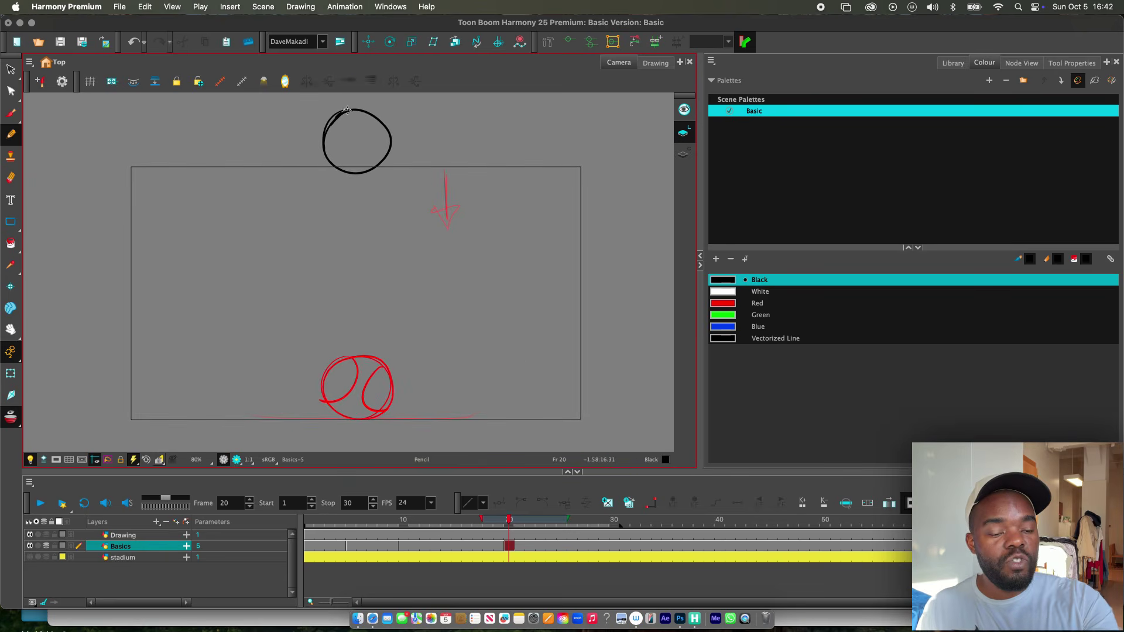
pyautogui.moveTo(360, 110)
pyautogui.mouseDown()
pyautogui.moveTo(396, 145)
pyautogui.moveTo(383, 120)
pyautogui.moveTo(390, 157)
pyautogui.mouseUp()
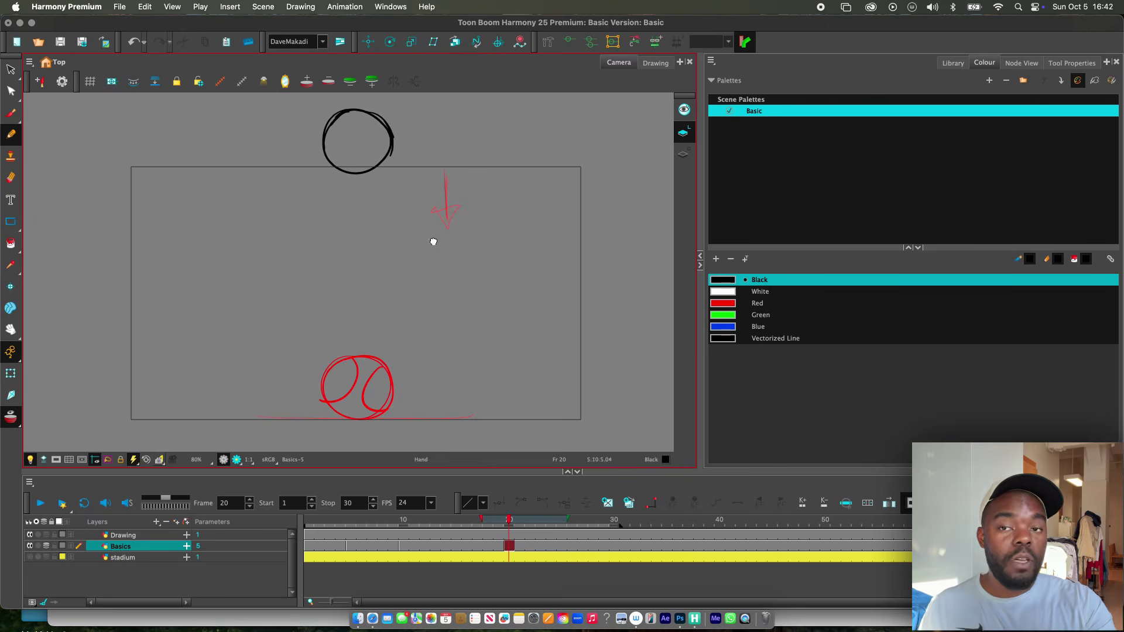
# Step: Shorten the playback range so that it stops at frame 21
pyautogui.scroll(-1, 434, 246)
pyautogui.click(512, 547)
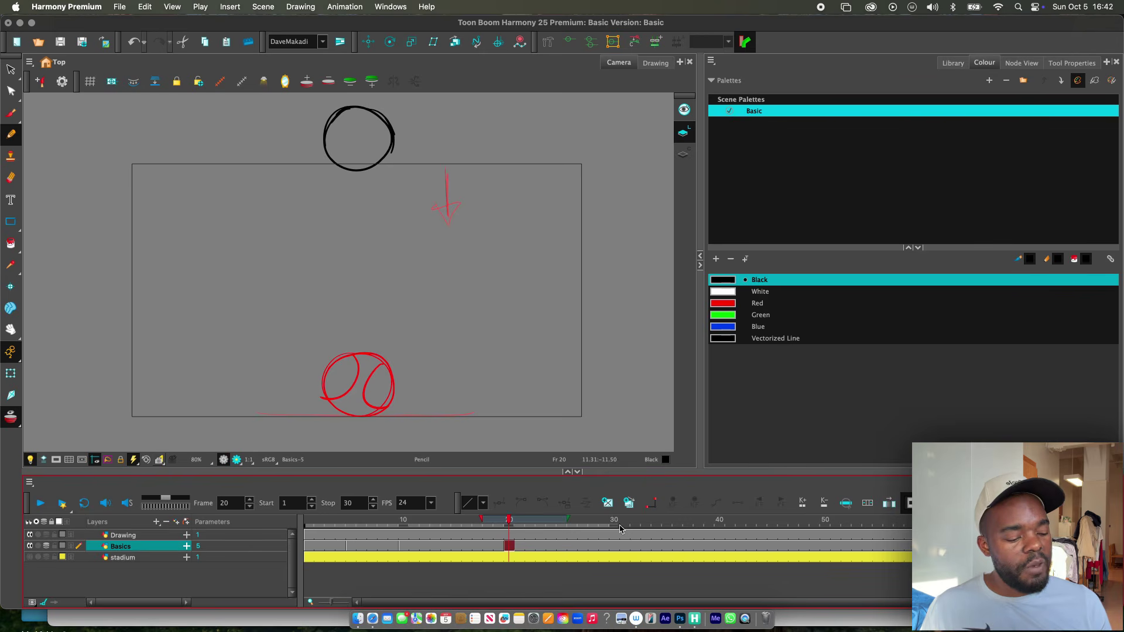
pyautogui.click(530, 524)
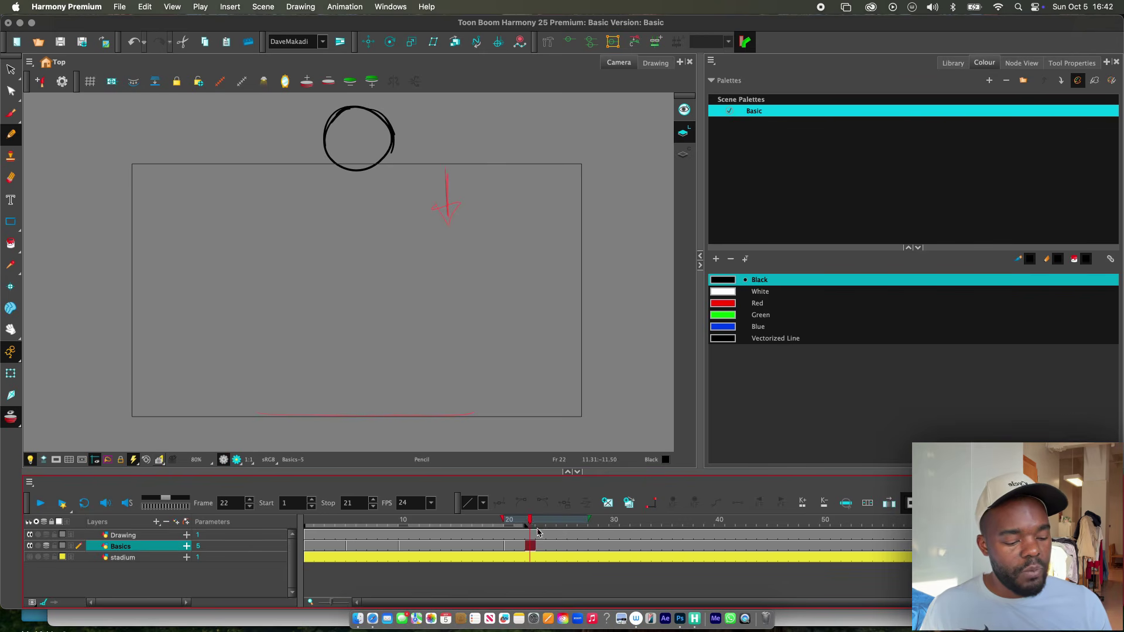
# Step: Return to frame 1, play the ball animation, scrub to frame 20 and replay it
pyautogui.moveTo(532, 529)
pyautogui.mouseDown()
pyautogui.moveTo(358, 536)
pyautogui.moveTo(267, 557)
pyautogui.mouseUp()
pyautogui.press('space')
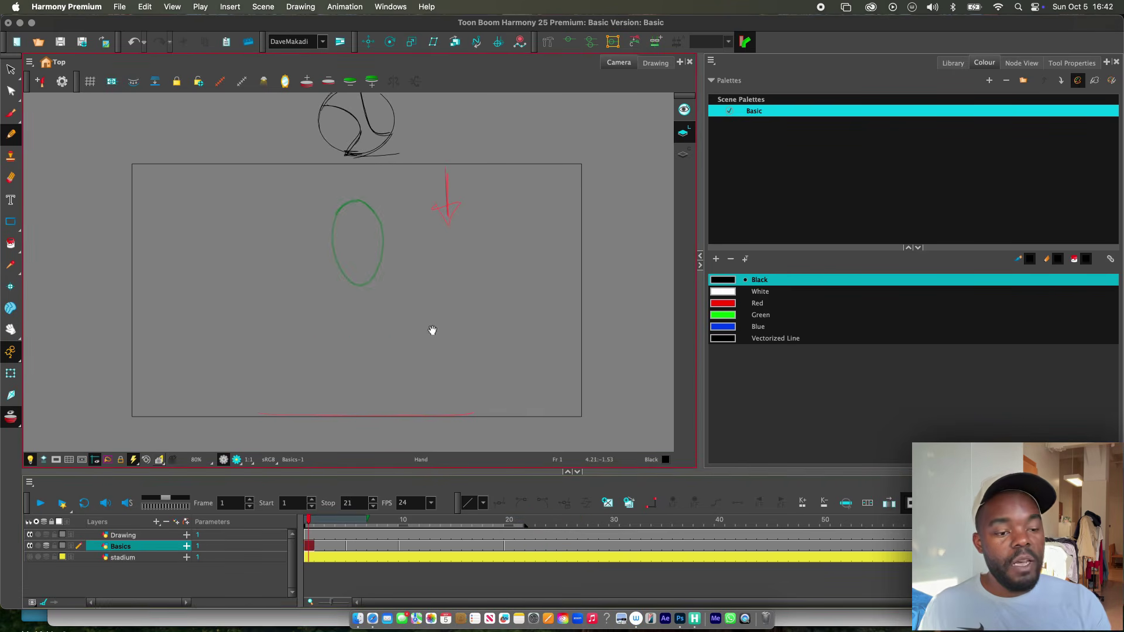
pyautogui.moveTo(432, 330); pyautogui.dragTo(427, 350)
pyautogui.click(39, 504)
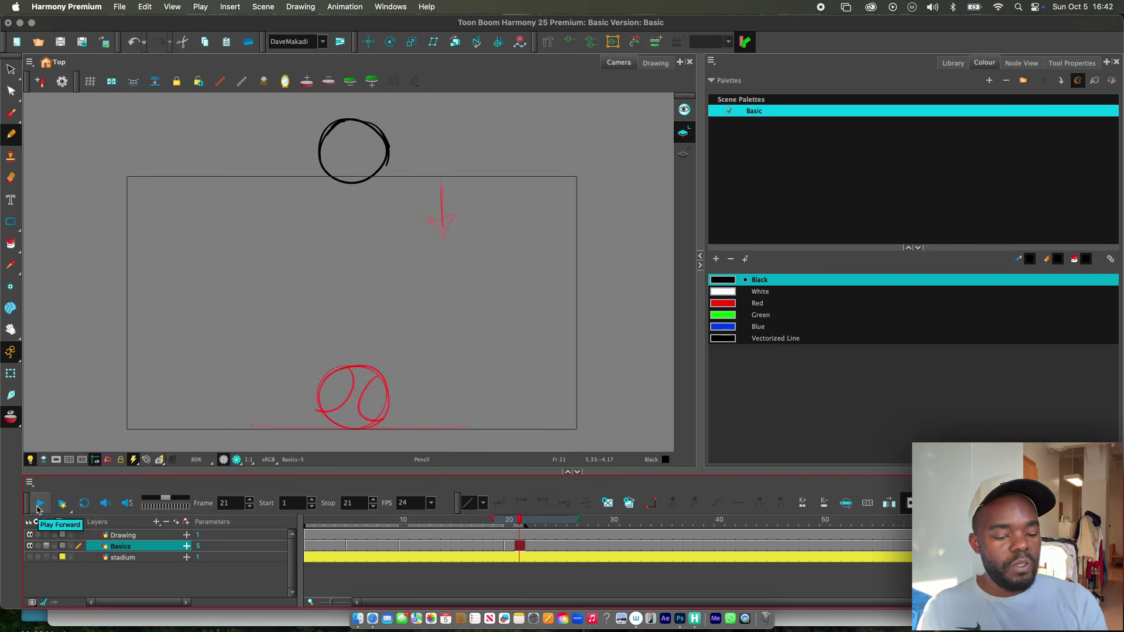
pyautogui.moveTo(343, 546); pyautogui.dragTo(511, 555)
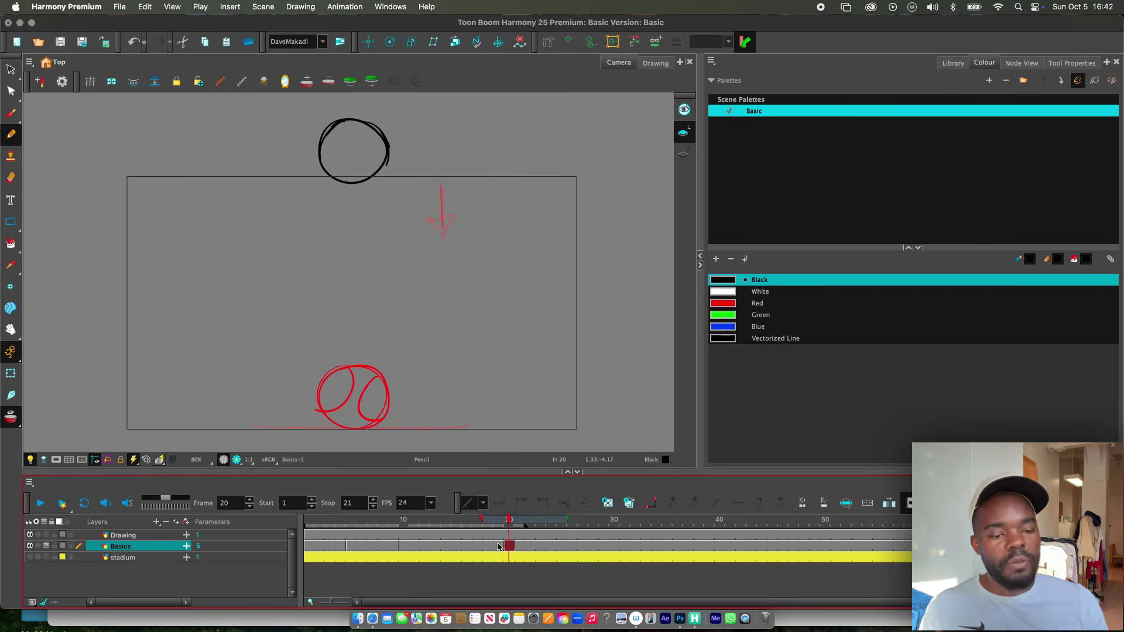
pyautogui.press('Return')
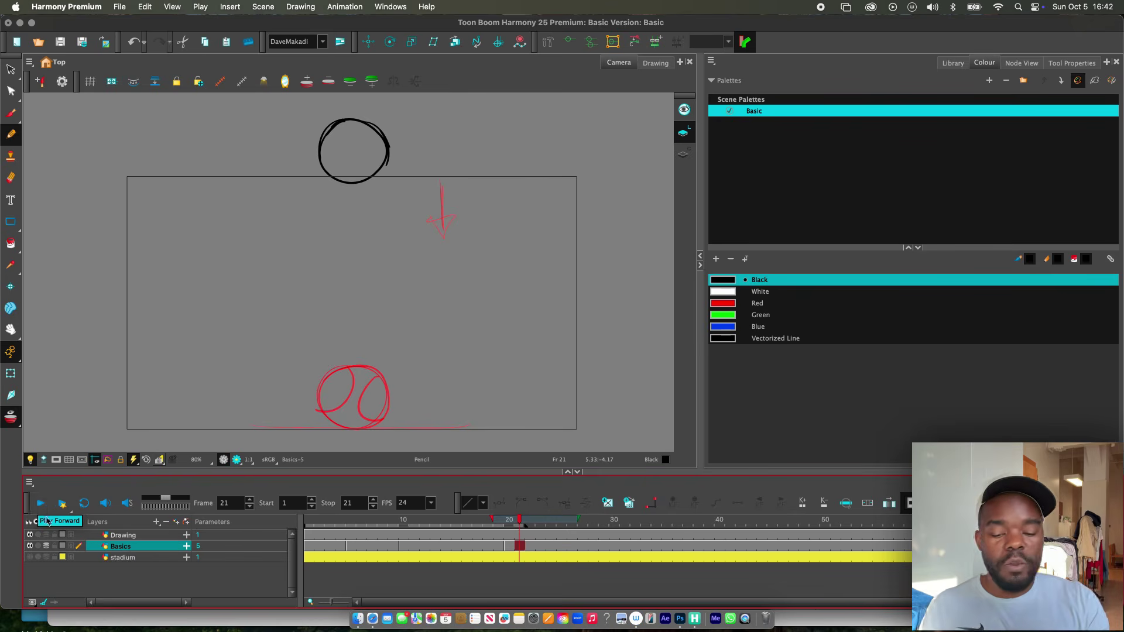
pyautogui.click(39, 504)
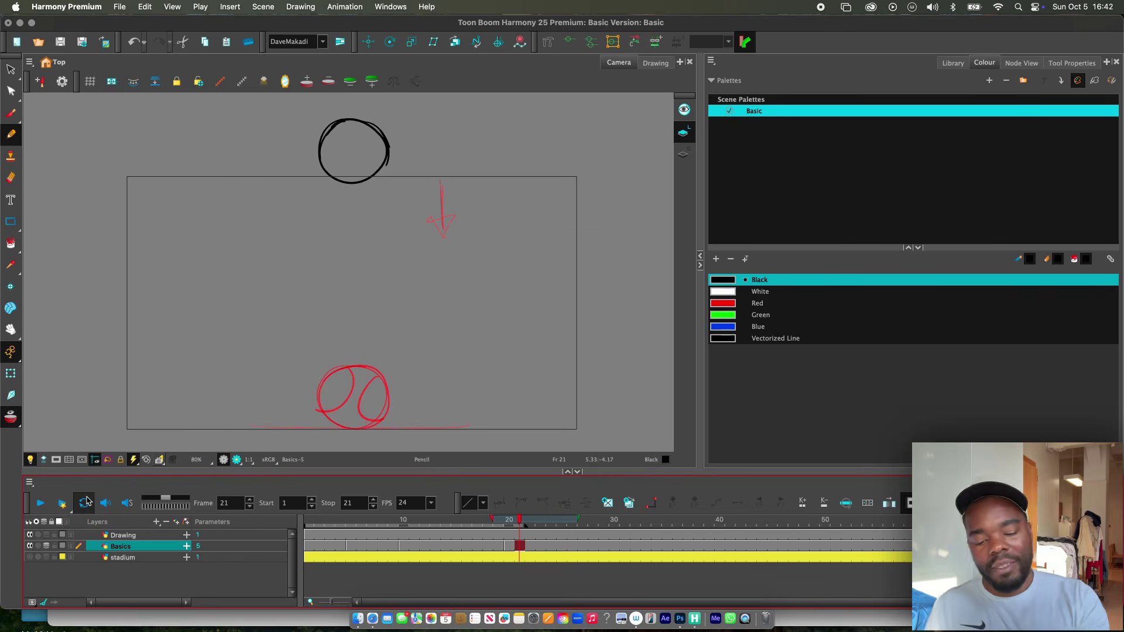
# Step: Turn on looped playback and play the ball animation
pyautogui.click(86, 501)
pyautogui.click(41, 503)
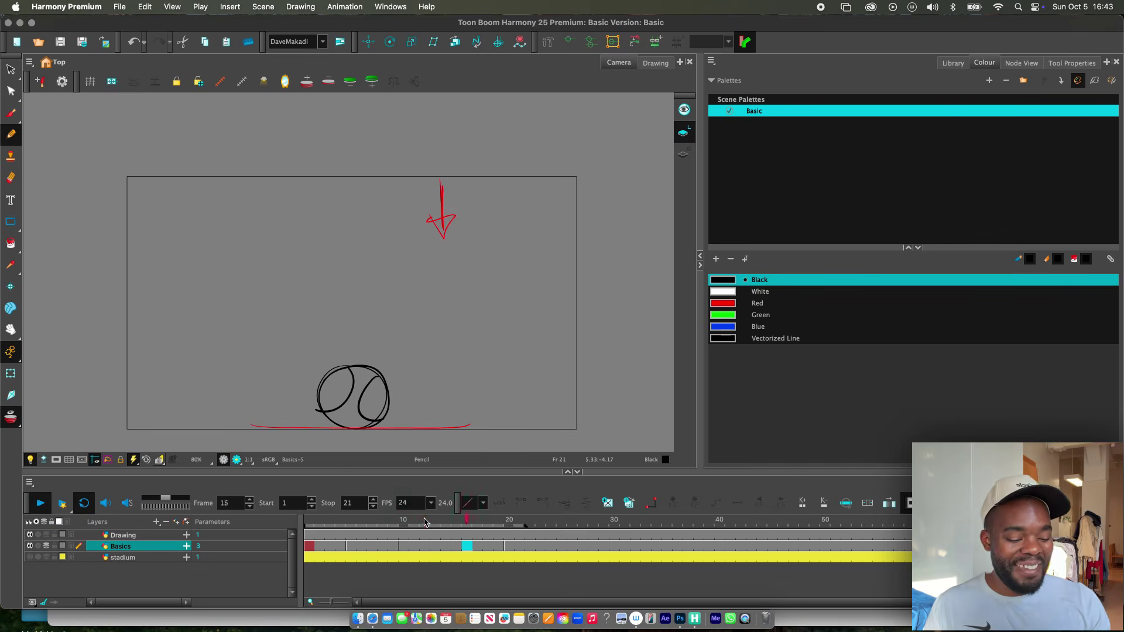
pyautogui.click(279, 551)
# Step: Examine the ball's positions at frames 1, 10, 15 and 20 on the Basics layer
pyautogui.click(414, 522)
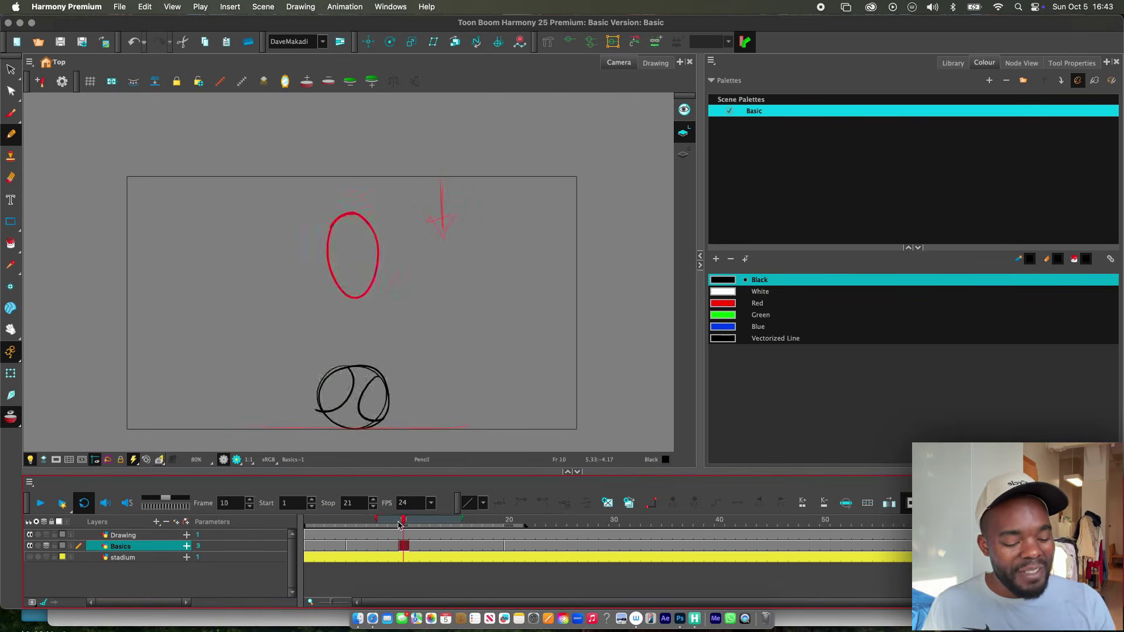
pyautogui.click(309, 522)
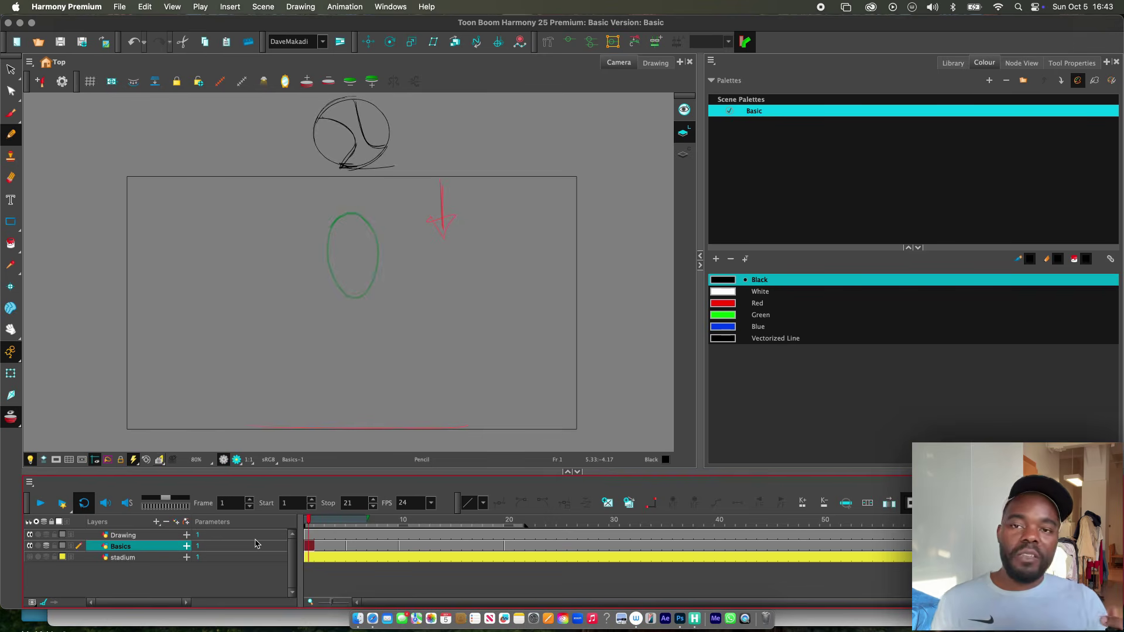
pyautogui.click(392, 523)
pyautogui.click(404, 522)
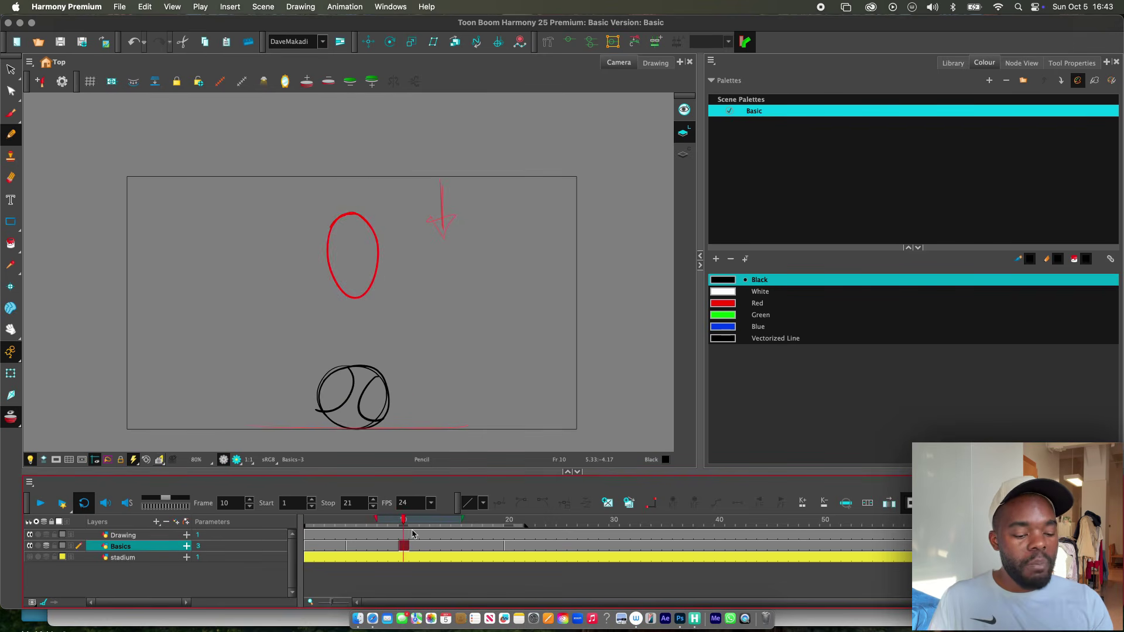
pyautogui.click(457, 546)
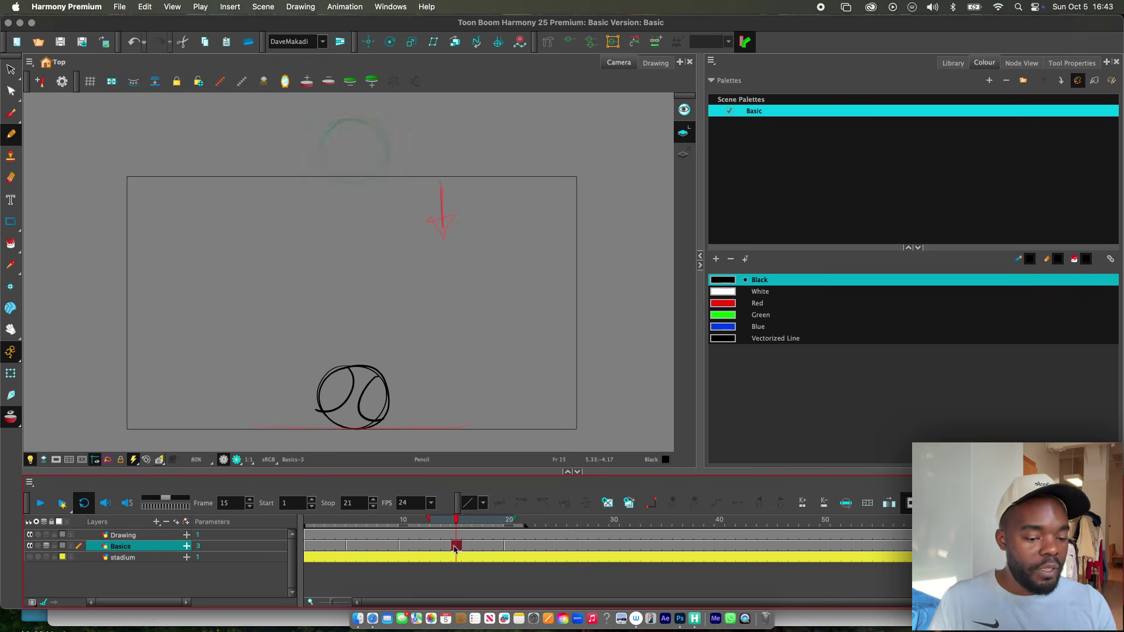
pyautogui.click(508, 546)
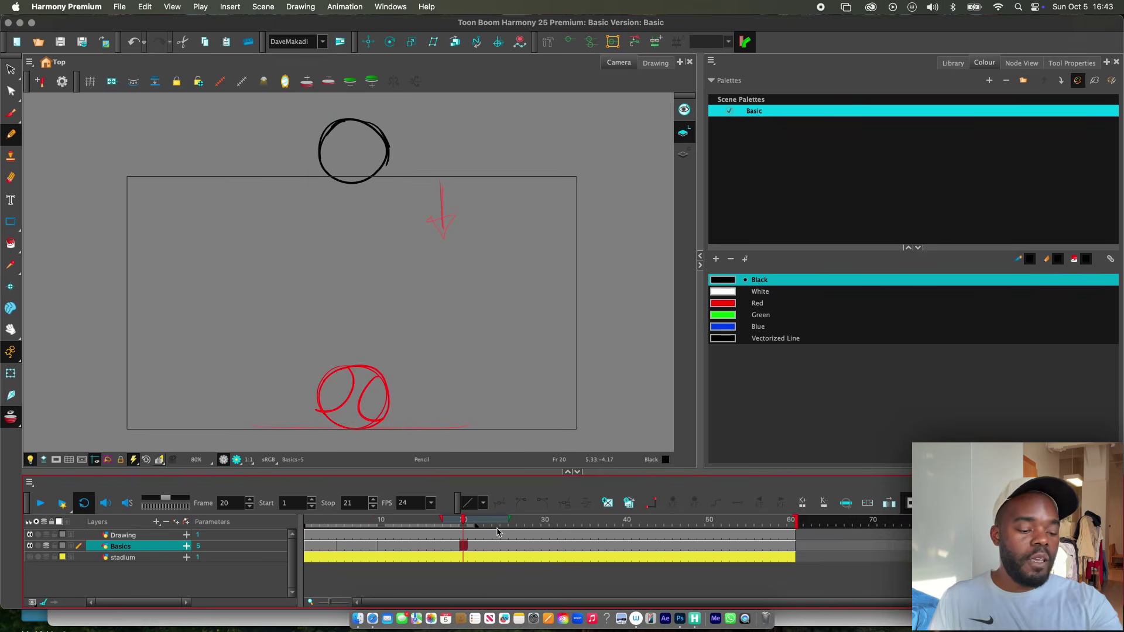
# Step: Select the Red swatch with the Drawing layer active, and return to frame 20 on the Basics layer
pyautogui.click(439, 546)
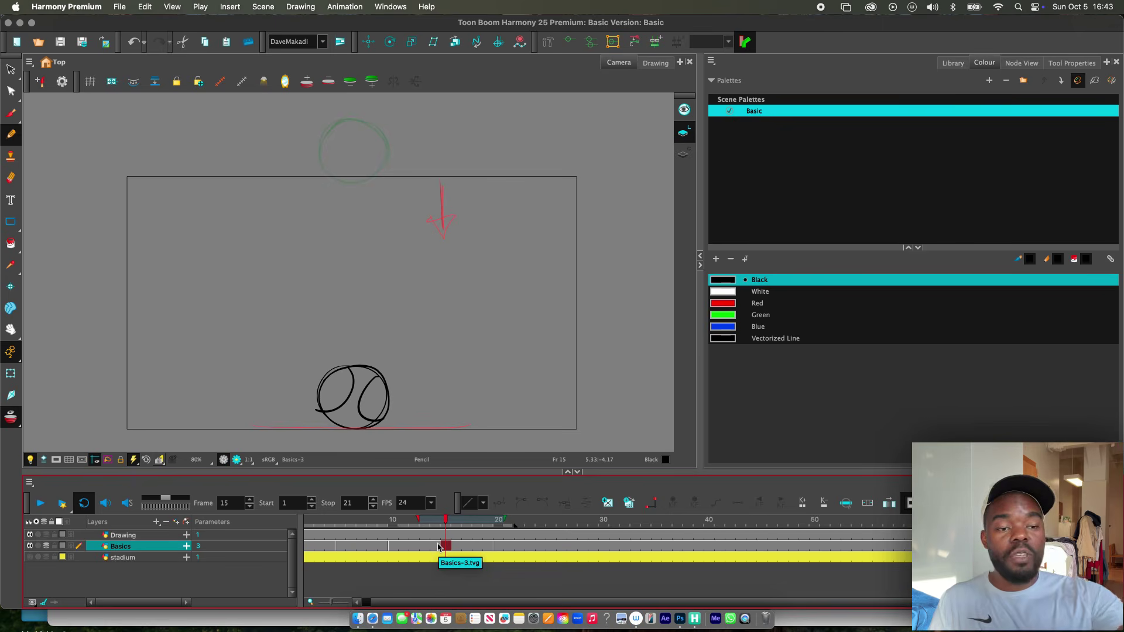
pyautogui.click(447, 535)
pyautogui.click(723, 303)
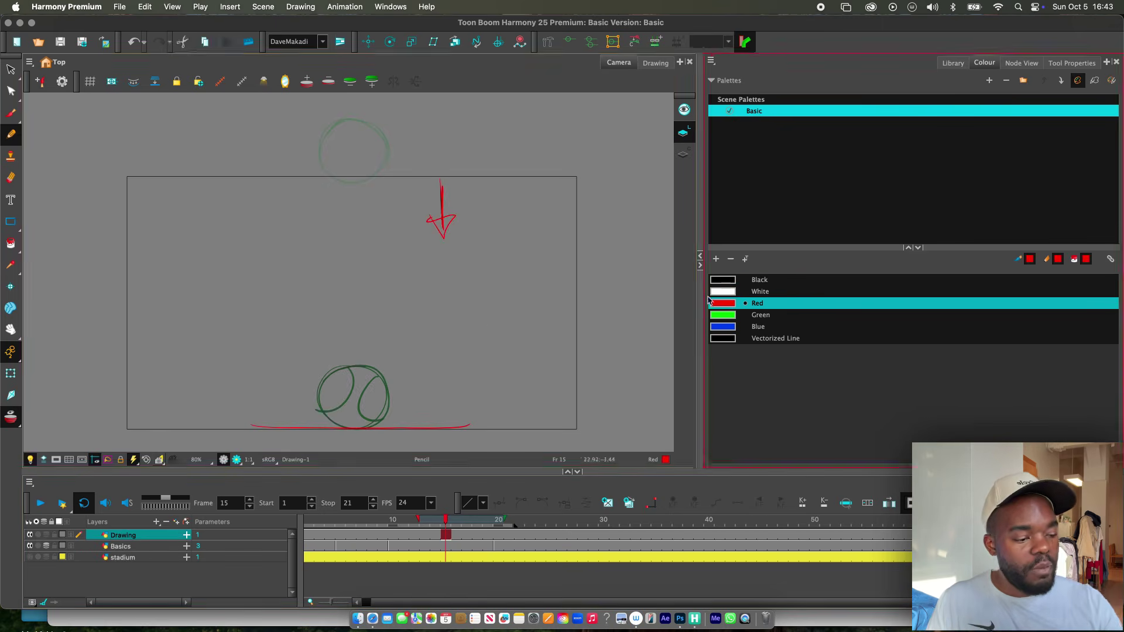
pyautogui.click(393, 546)
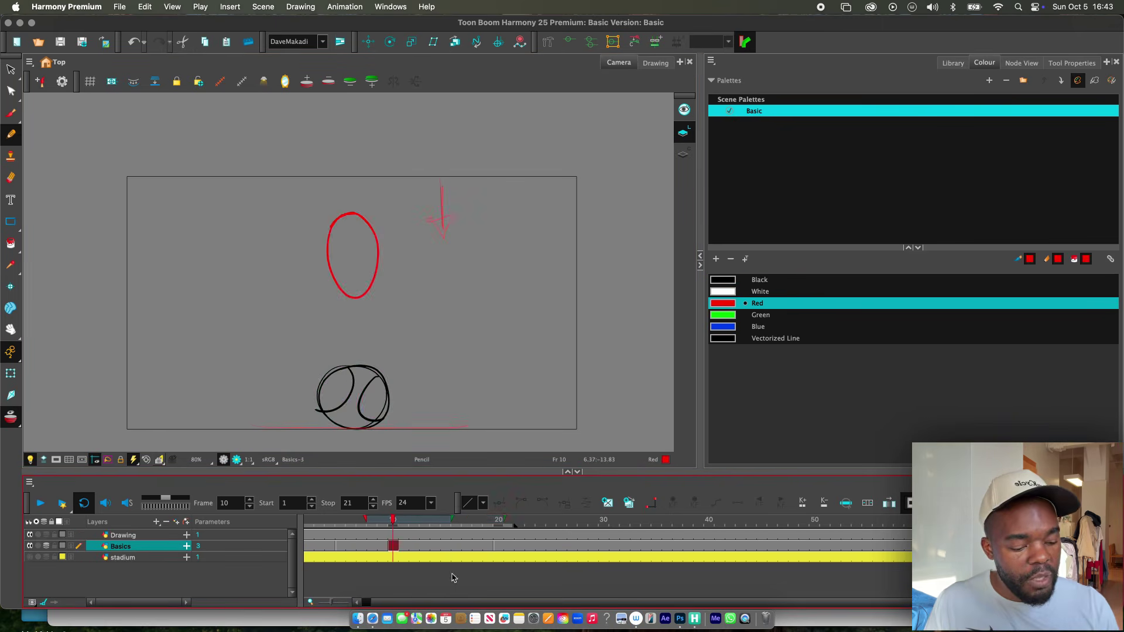
pyautogui.click(498, 548)
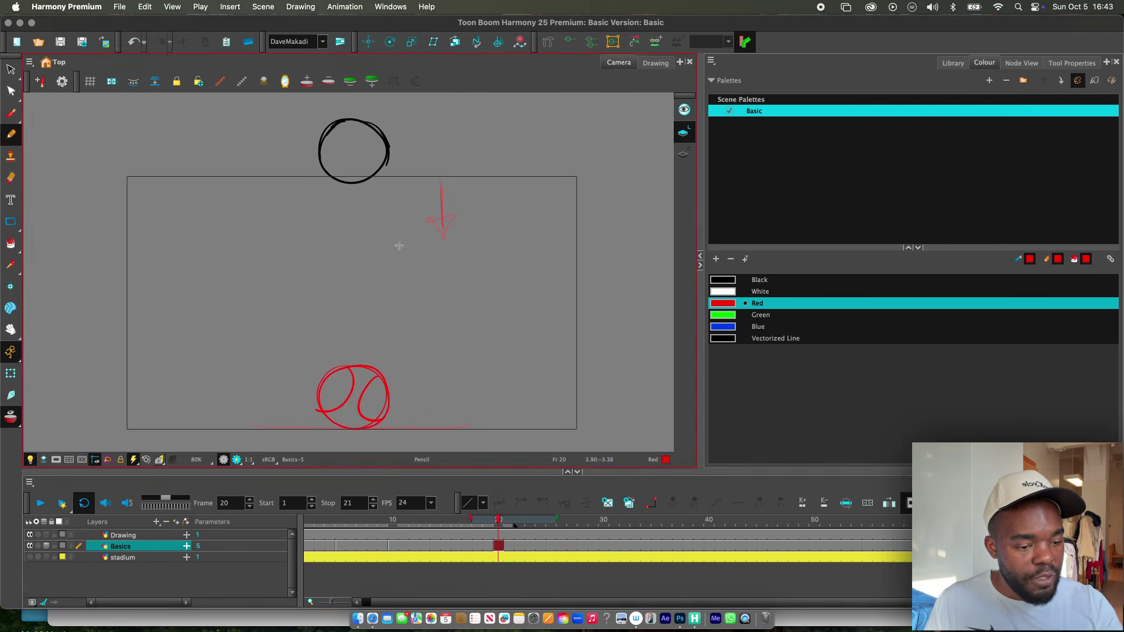
# Step: Create an empty drawing at frame 15 on the Drawing layer and draw a red upward arrow beside the ball's path
pyautogui.click(445, 535)
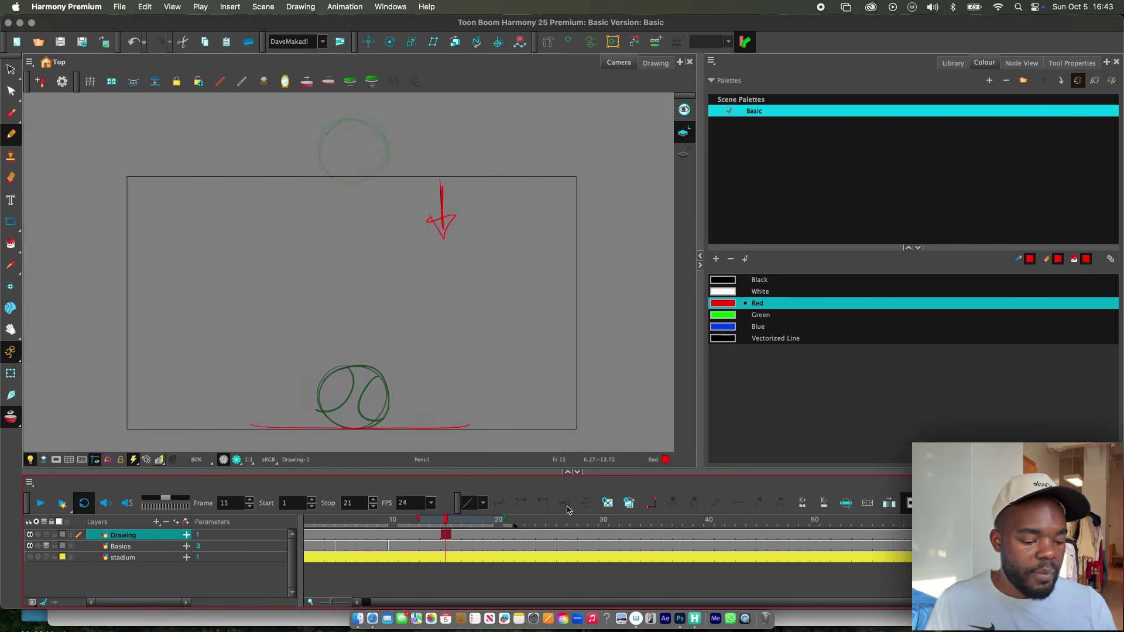
pyautogui.click(608, 503)
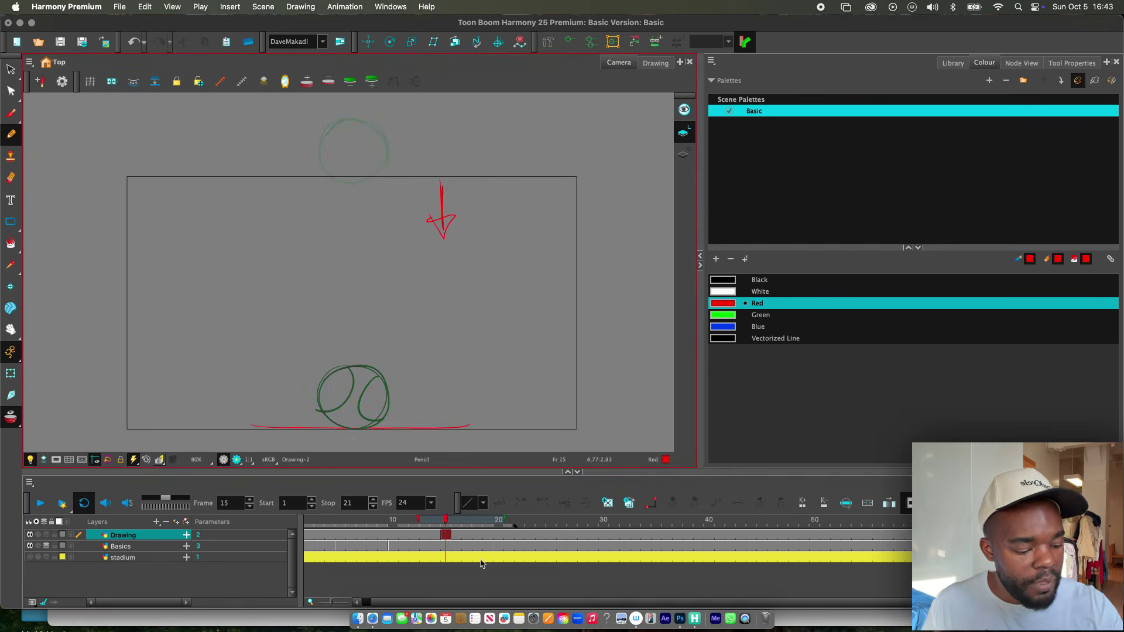
pyautogui.press('super+z')
pyautogui.click(606, 503)
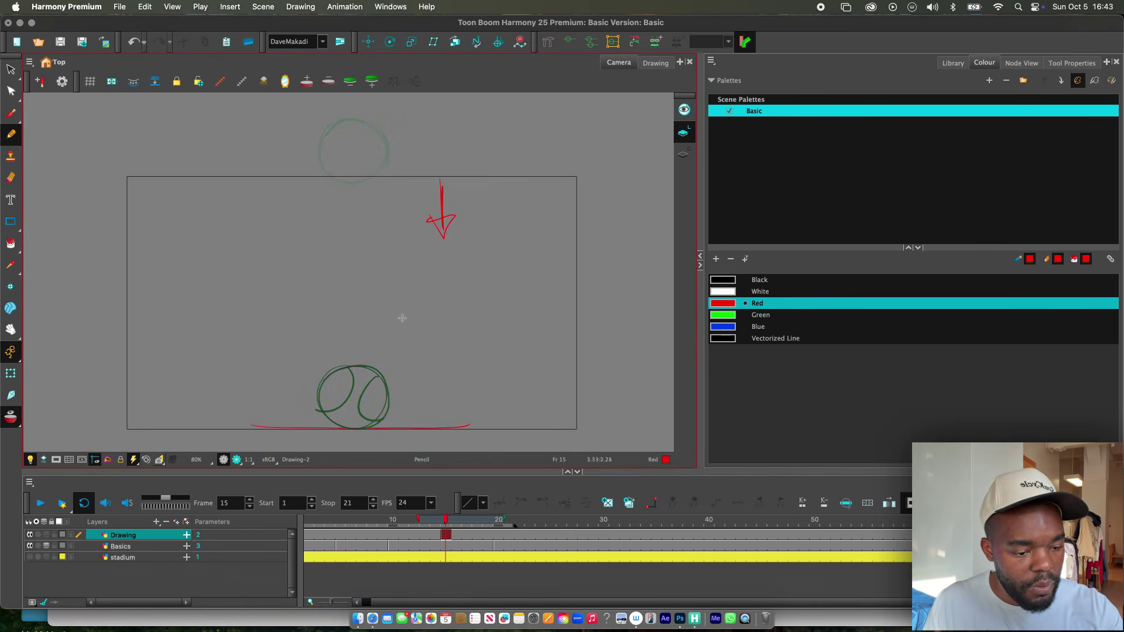
pyautogui.moveTo(404, 329)
pyautogui.mouseDown()
pyautogui.moveTo(410, 262)
pyautogui.moveTo(413, 291)
pyautogui.moveTo(397, 287)
pyautogui.moveTo(429, 298)
pyautogui.moveTo(401, 286)
pyautogui.moveTo(409, 273)
pyautogui.moveTo(416, 285)
pyautogui.mouseUp()
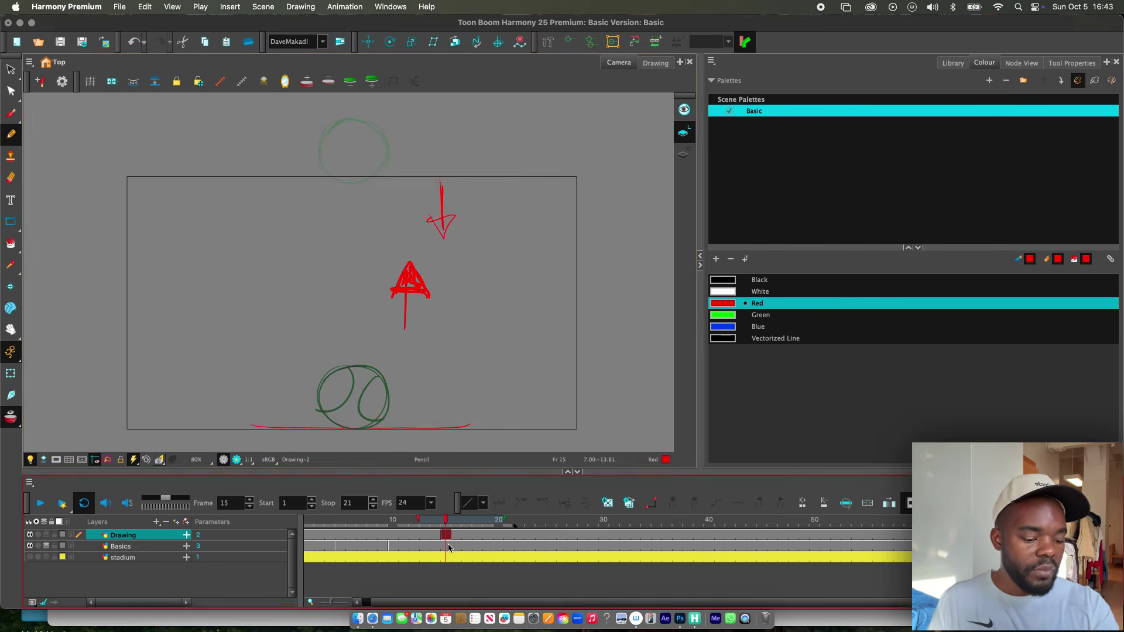
# Step: Create an empty drawing at frame 15 on the Basics layer and draw a black stretched ball with seam lines beside the upward arrow
pyautogui.click(448, 546)
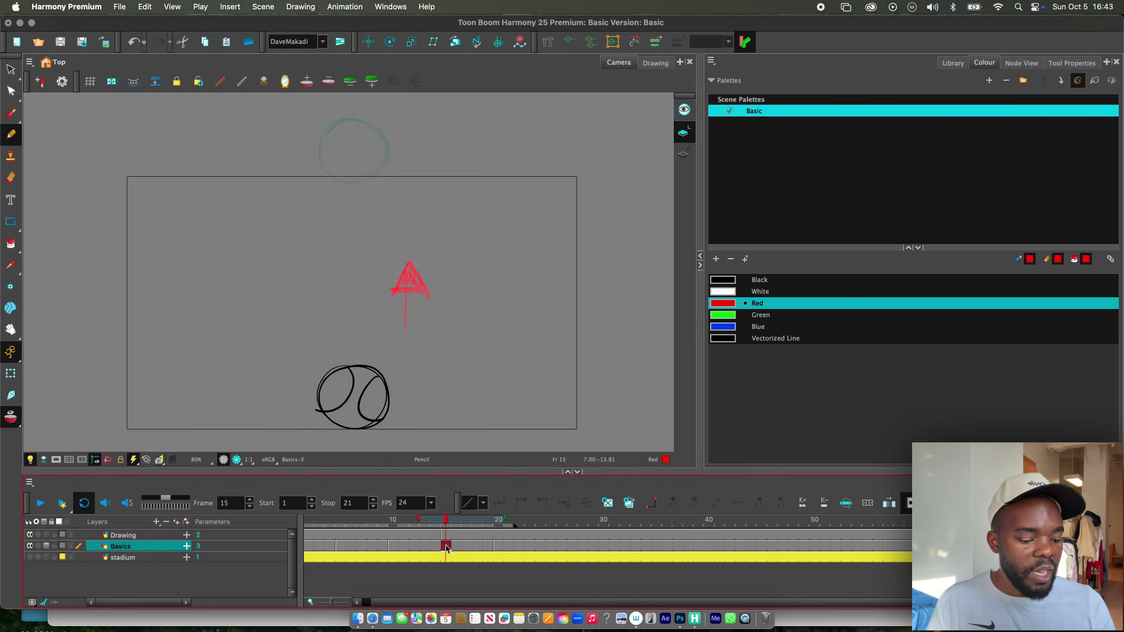
pyautogui.click(610, 507)
pyautogui.click(760, 280)
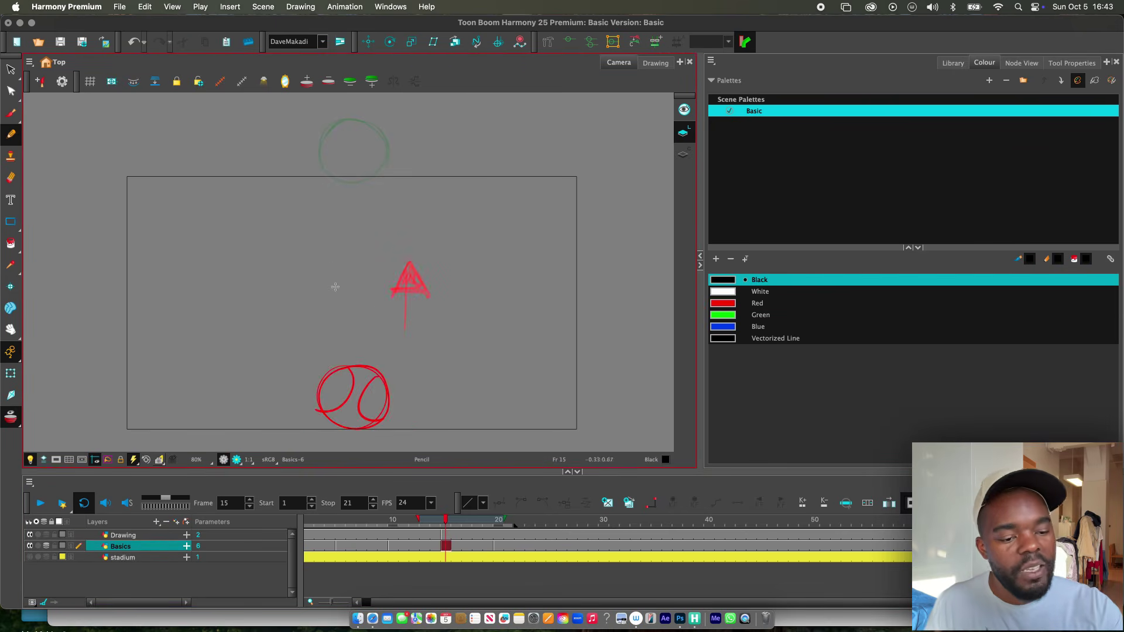
pyautogui.moveTo(335, 287)
pyautogui.mouseDown()
pyautogui.moveTo(368, 284)
pyautogui.moveTo(333, 237)
pyautogui.moveTo(328, 255)
pyautogui.moveTo(359, 234)
pyautogui.moveTo(344, 265)
pyautogui.moveTo(355, 292)
pyautogui.mouseUp()
pyautogui.moveTo(357, 223); pyautogui.dragTo(376, 269)
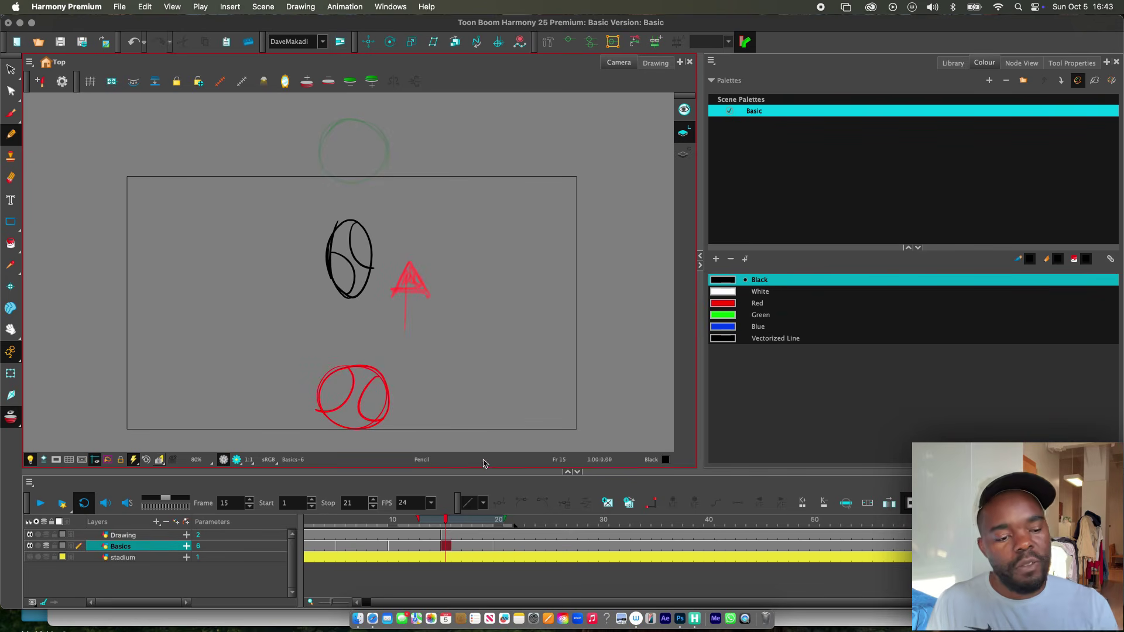
# Step: Return to frame 1 and play the ball animation through the new stretched drawing
pyautogui.hotkey('shift', ',')
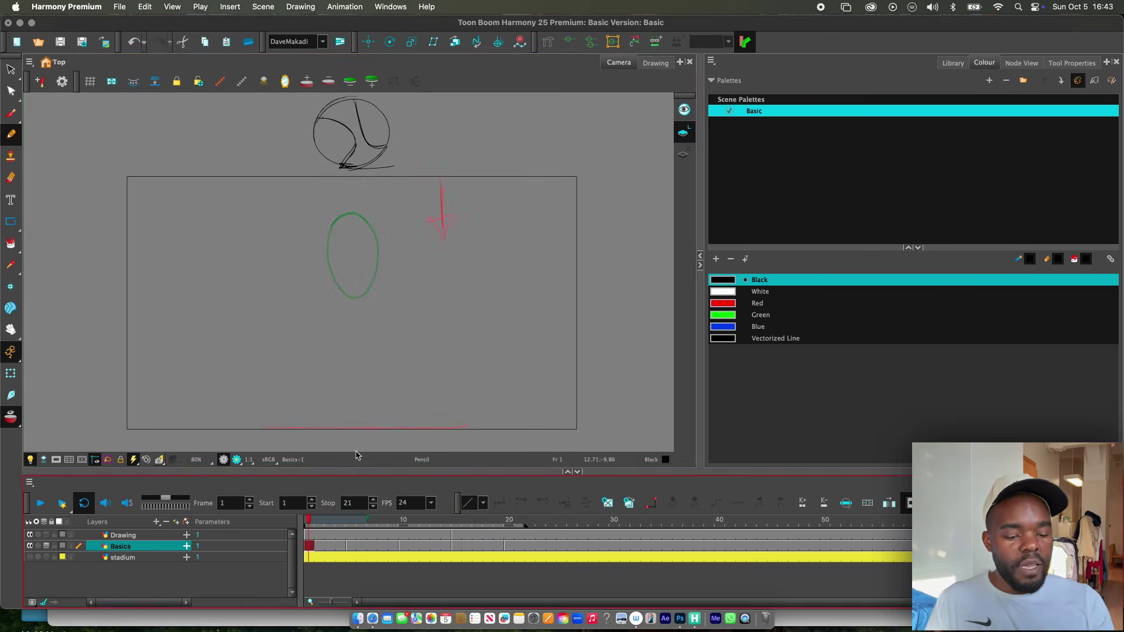
pyautogui.moveTo(442, 381); pyautogui.dragTo(439, 382)
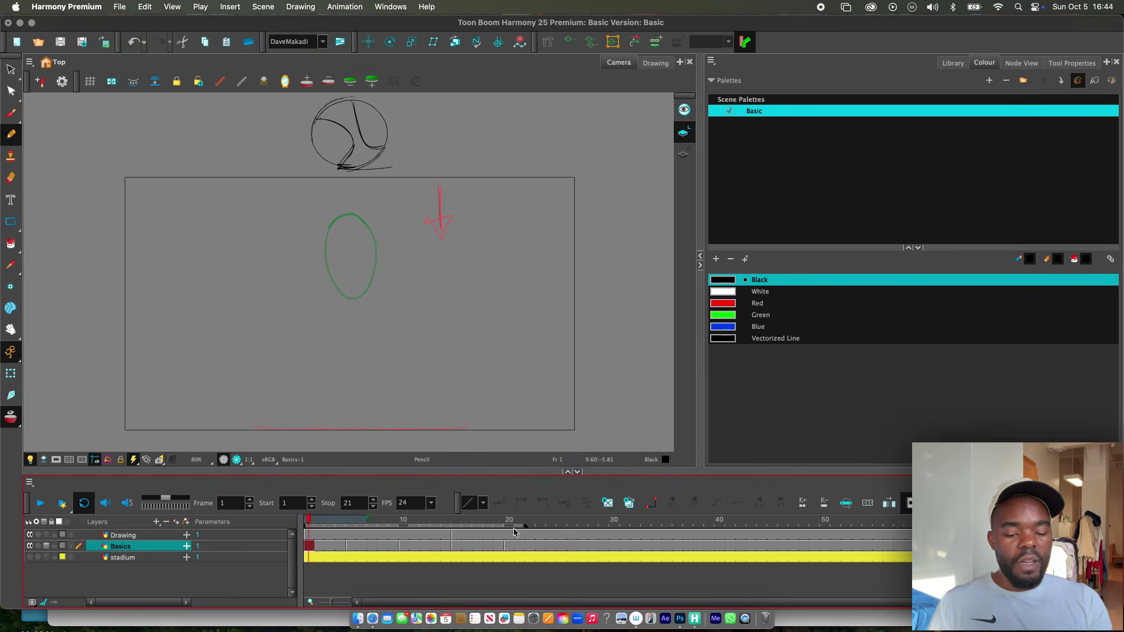
pyautogui.click(41, 504)
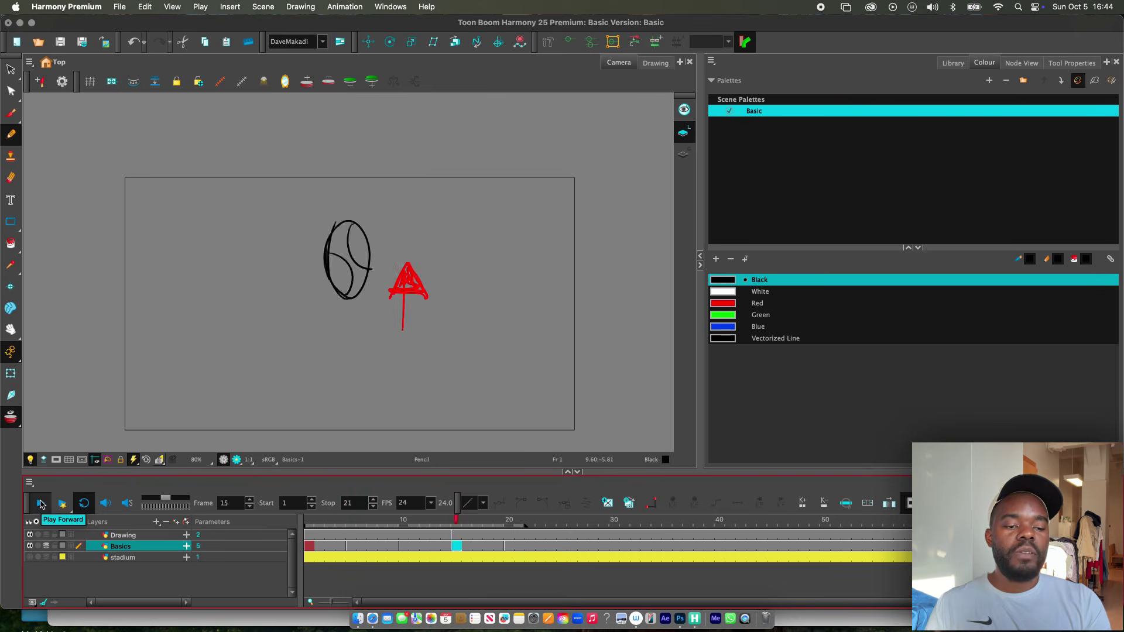
pyautogui.click(309, 541)
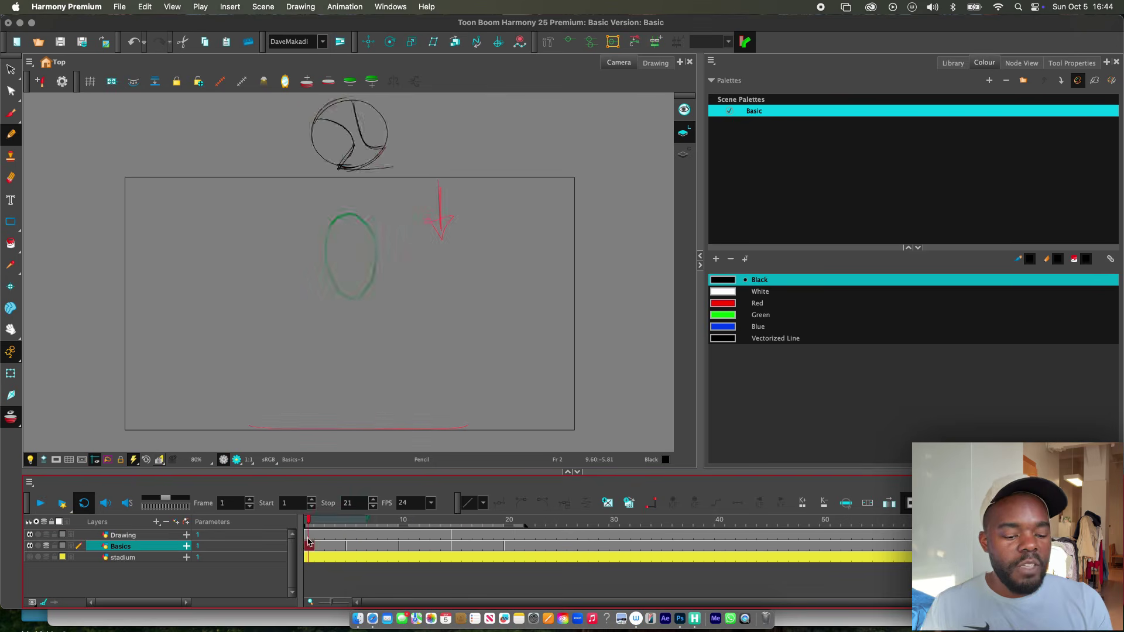
# Step: Examine the ball drawings on the Basics layer at frames 3, 6 and 10
pyautogui.moveTo(309, 541); pyautogui.dragTo(330, 532)
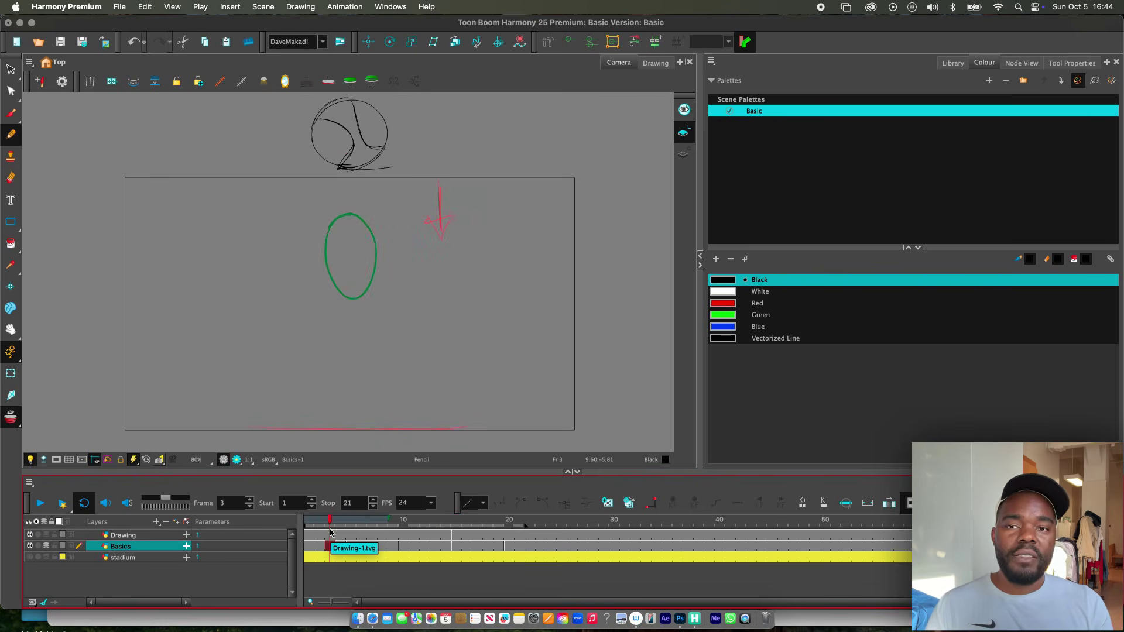
pyautogui.click(361, 551)
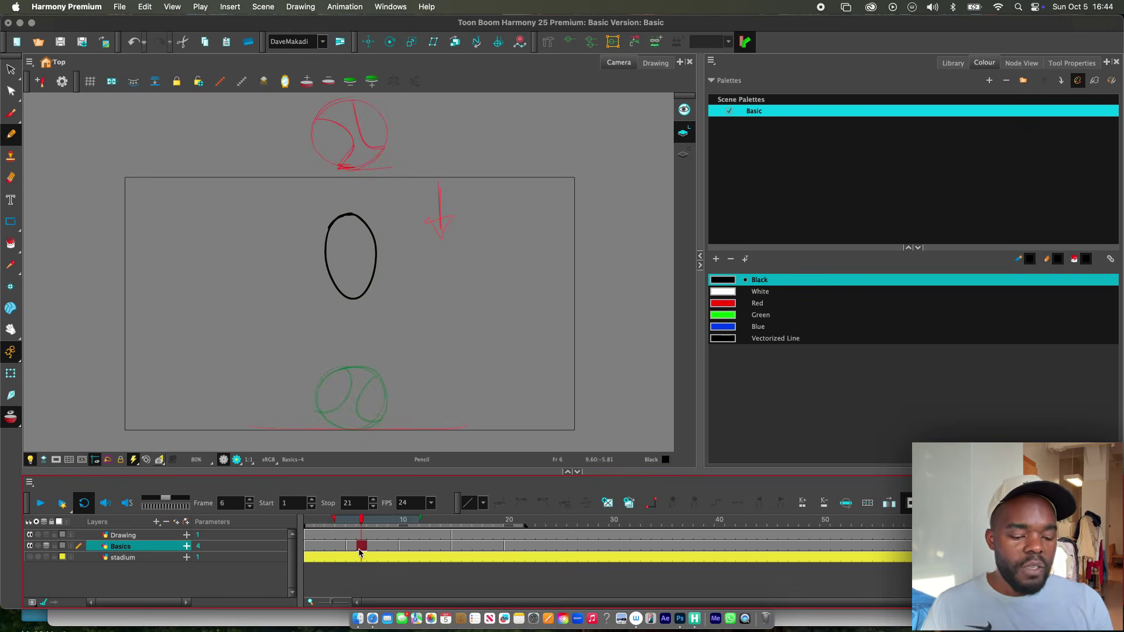
pyautogui.click(402, 537)
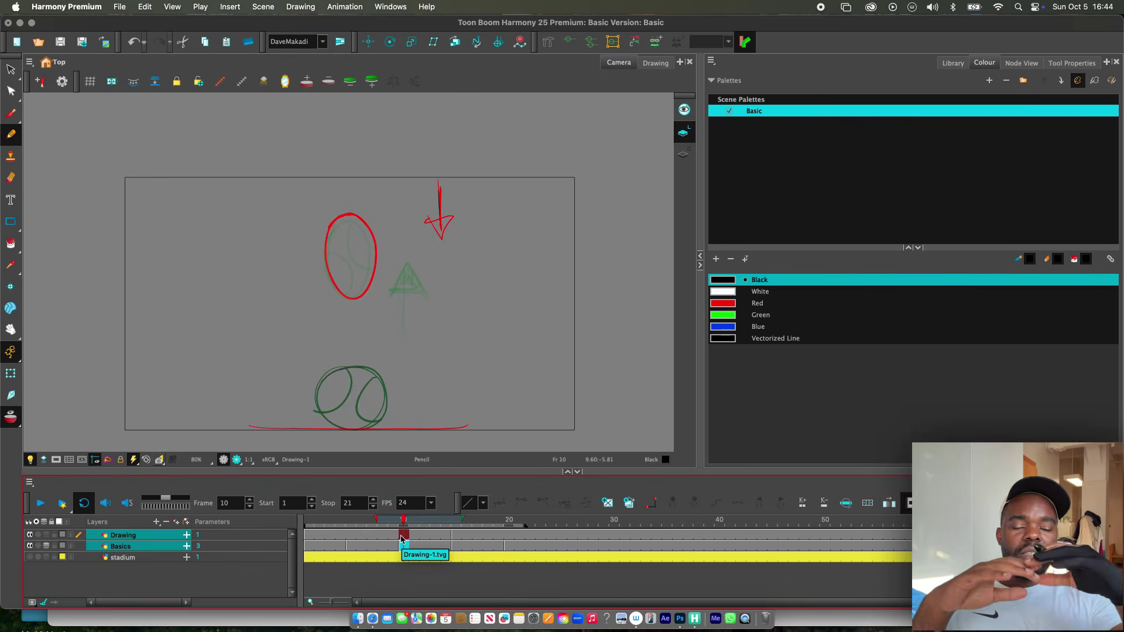
pyautogui.click(393, 547)
pyautogui.click(404, 546)
# Step: Draw red arrows on both sides of the ball's ground contact at frame 10 on the Drawing layer
pyautogui.press('space')
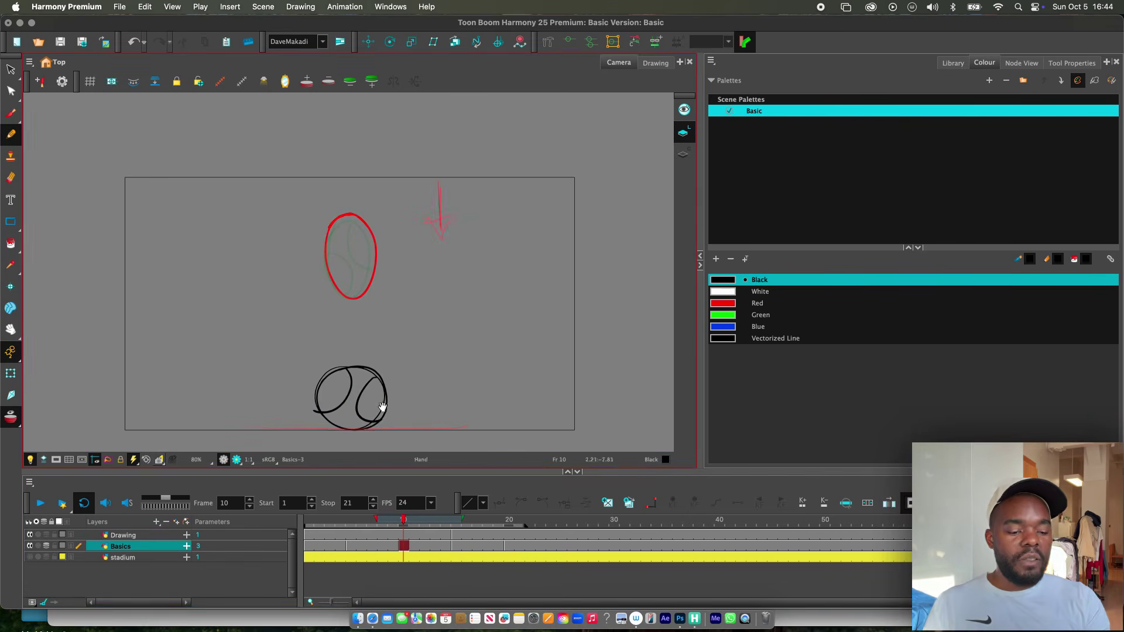
pyautogui.moveTo(383, 407); pyautogui.dragTo(389, 387)
pyautogui.scroll(1, 382, 411)
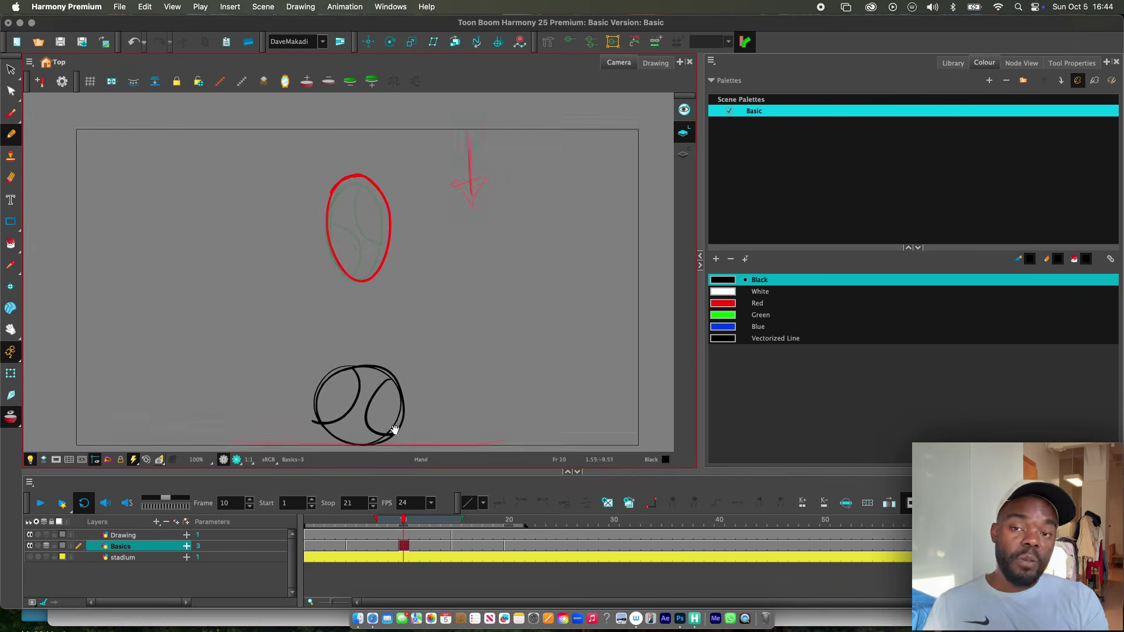
pyautogui.moveTo(394, 427); pyautogui.dragTo(397, 374)
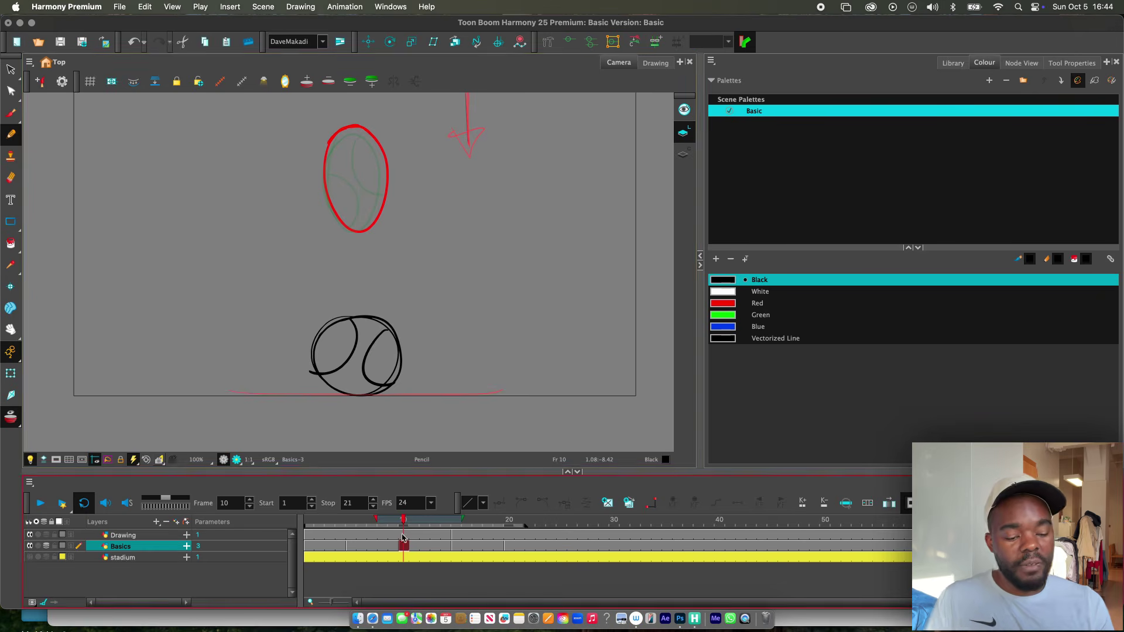
pyautogui.press('?')
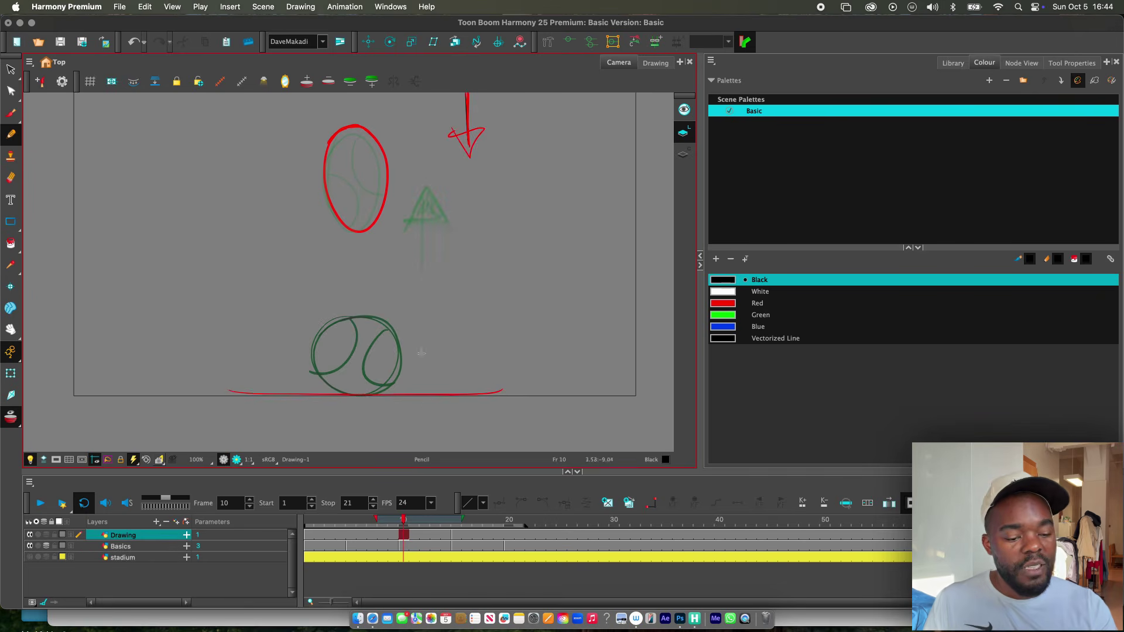
pyautogui.press('super+z')
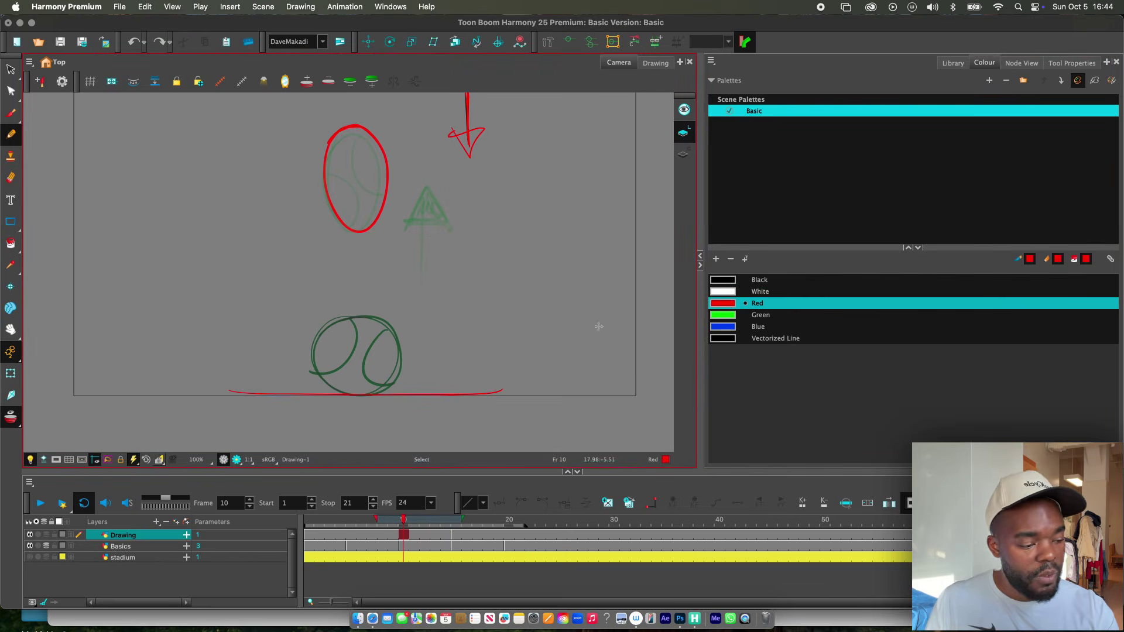
pyautogui.moveTo(434, 366)
pyautogui.mouseDown()
pyautogui.moveTo(411, 389)
pyautogui.moveTo(435, 374)
pyautogui.mouseUp()
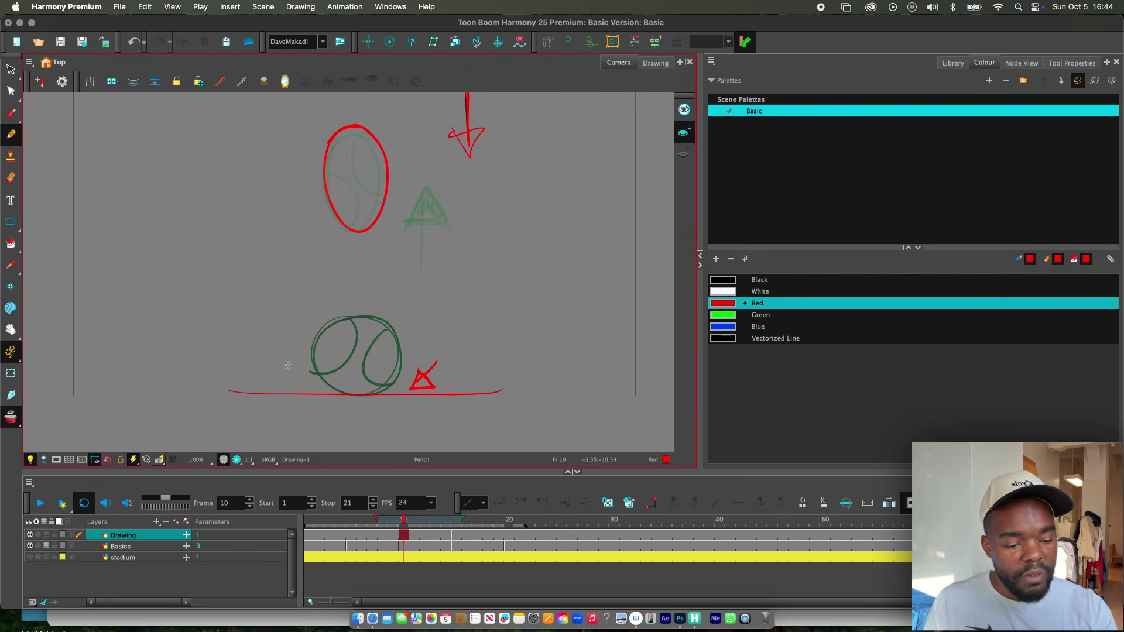
pyautogui.moveTo(289, 364)
pyautogui.mouseDown()
pyautogui.moveTo(316, 390)
pyautogui.moveTo(301, 378)
pyautogui.mouseUp()
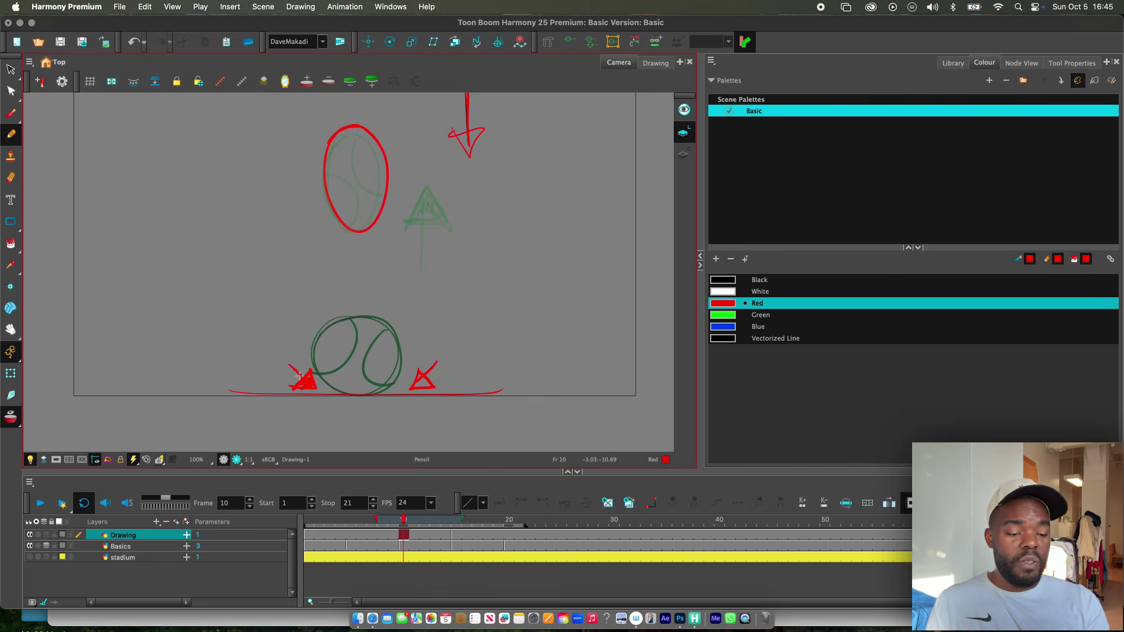
# Step: Sketch a black squashed ball with seam lines beside the round ball at frame 10 on the Basics layer
pyautogui.scroll(-2, 448, 378)
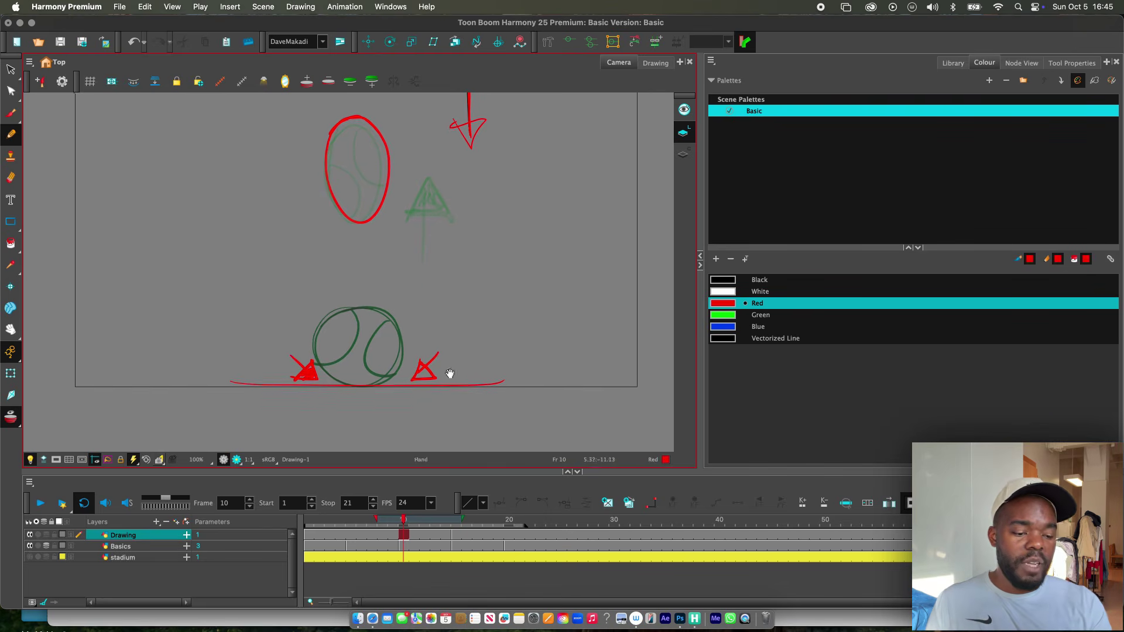
pyautogui.scroll(-1, 400, 379)
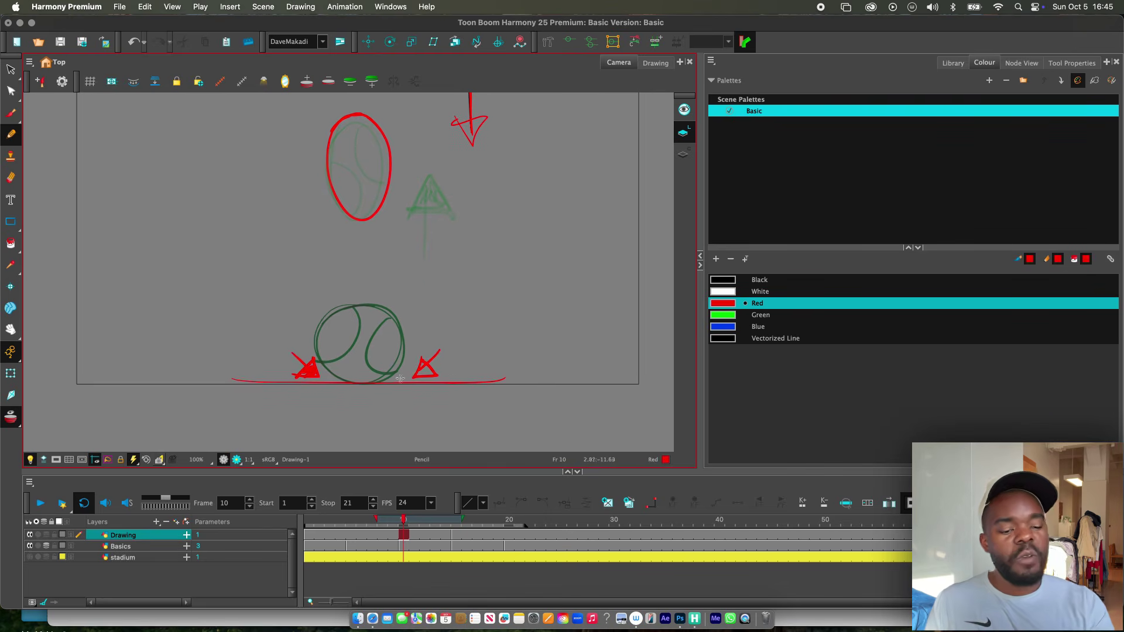
pyautogui.keyDown('alt'); pyautogui.keyDown('super'); pyautogui.click(378, 317); pyautogui.keyUp('super'); pyautogui.keyUp('alt')
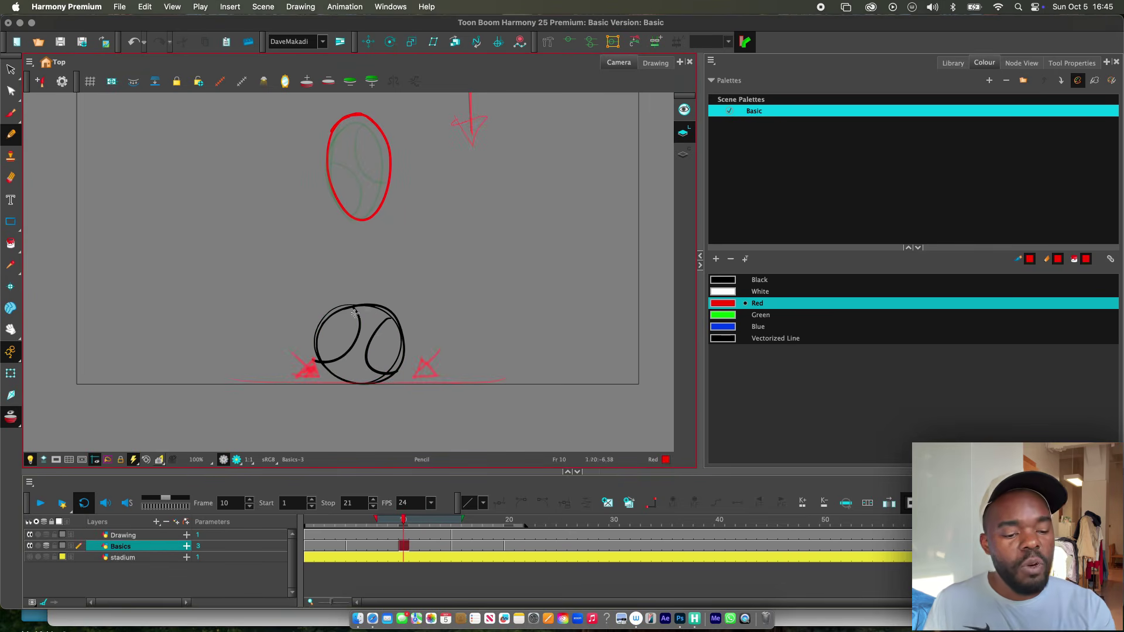
pyautogui.click(724, 280)
pyautogui.scroll(1, 408, 366)
pyautogui.scroll(-1, 408, 366)
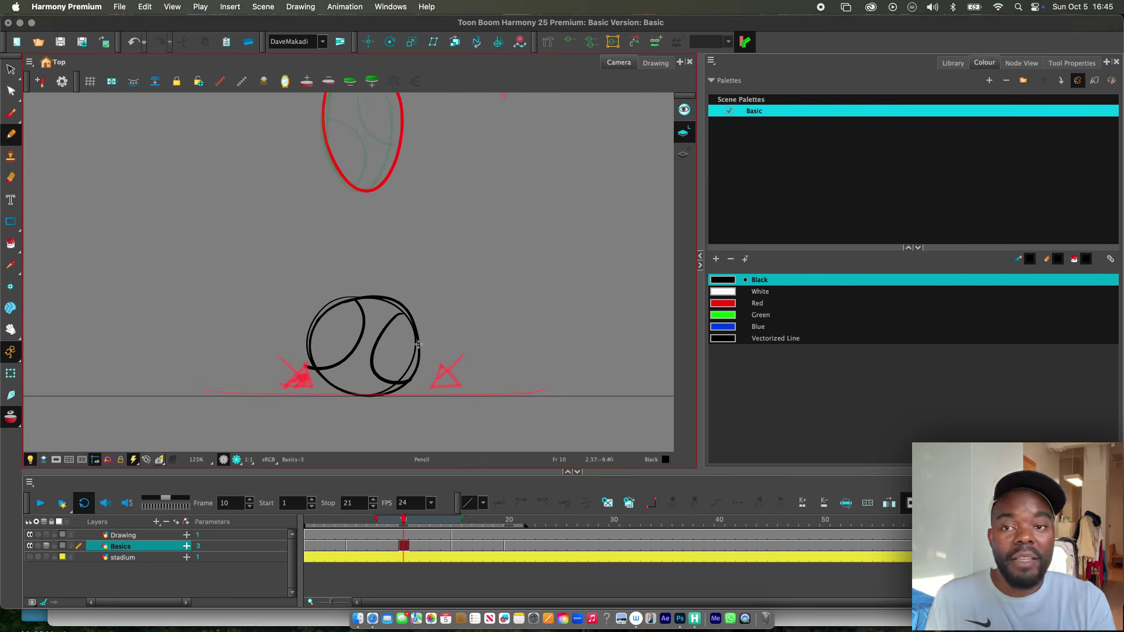
pyautogui.hotkey('alt', 's')
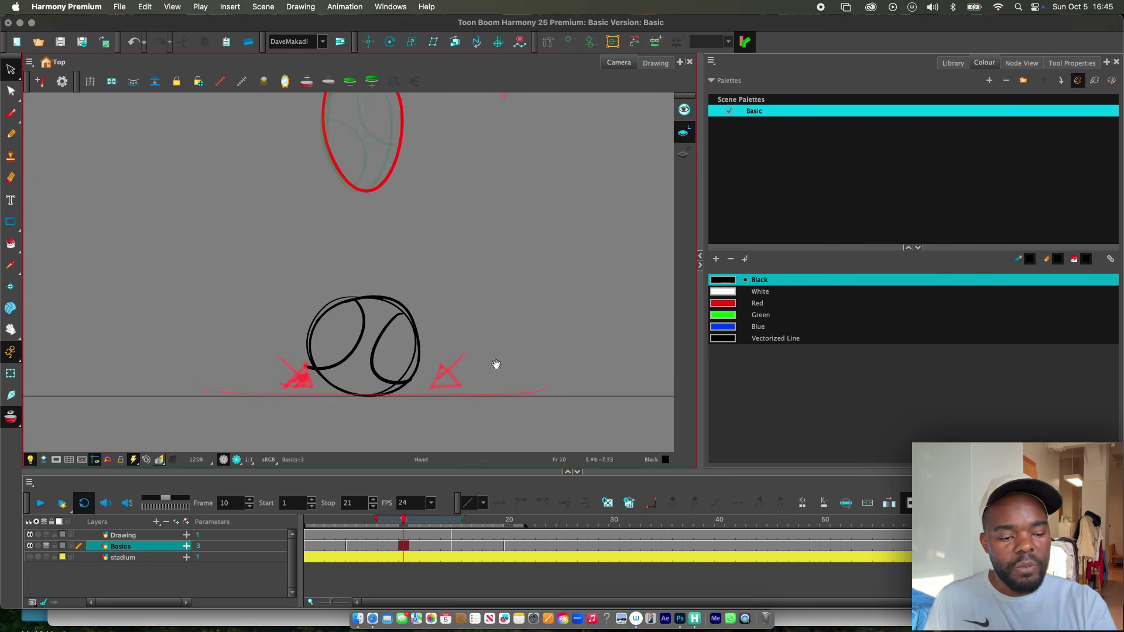
pyautogui.moveTo(495, 366)
pyautogui.mouseDown()
pyautogui.moveTo(458, 357)
pyautogui.moveTo(501, 331)
pyautogui.moveTo(552, 351)
pyautogui.moveTo(489, 394)
pyautogui.moveTo(443, 370)
pyautogui.moveTo(469, 329)
pyautogui.moveTo(431, 346)
pyautogui.mouseUp()
pyautogui.hotkey('alt', '/')
pyautogui.moveTo(554, 349); pyautogui.dragTo(501, 394)
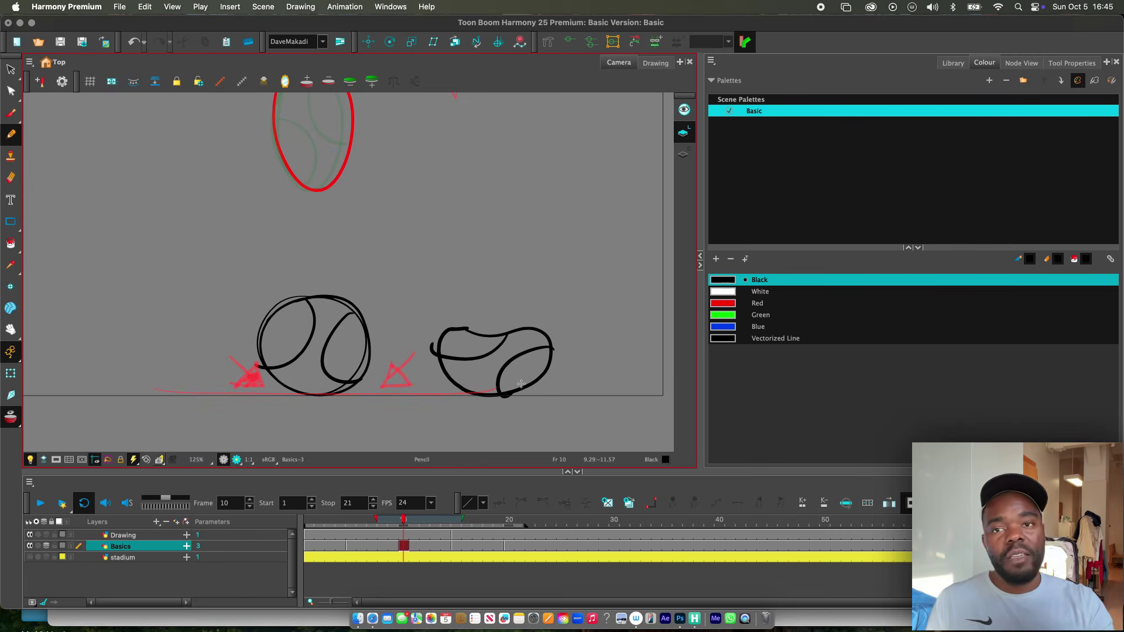
# Step: Delete the round ball between the red arrows at frame 10 and reactivate the Pencil tool
pyautogui.hotkey('alt', 's')
pyautogui.moveTo(311, 280); pyautogui.dragTo(373, 273)
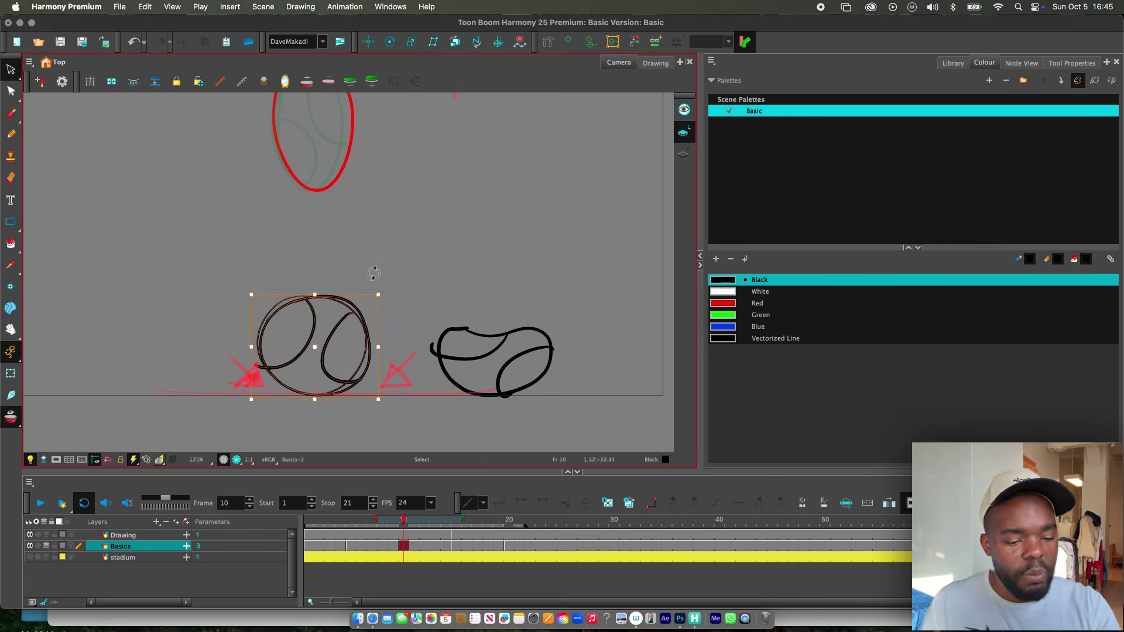
pyautogui.press('Delete')
pyautogui.hotkey('alt', '/')
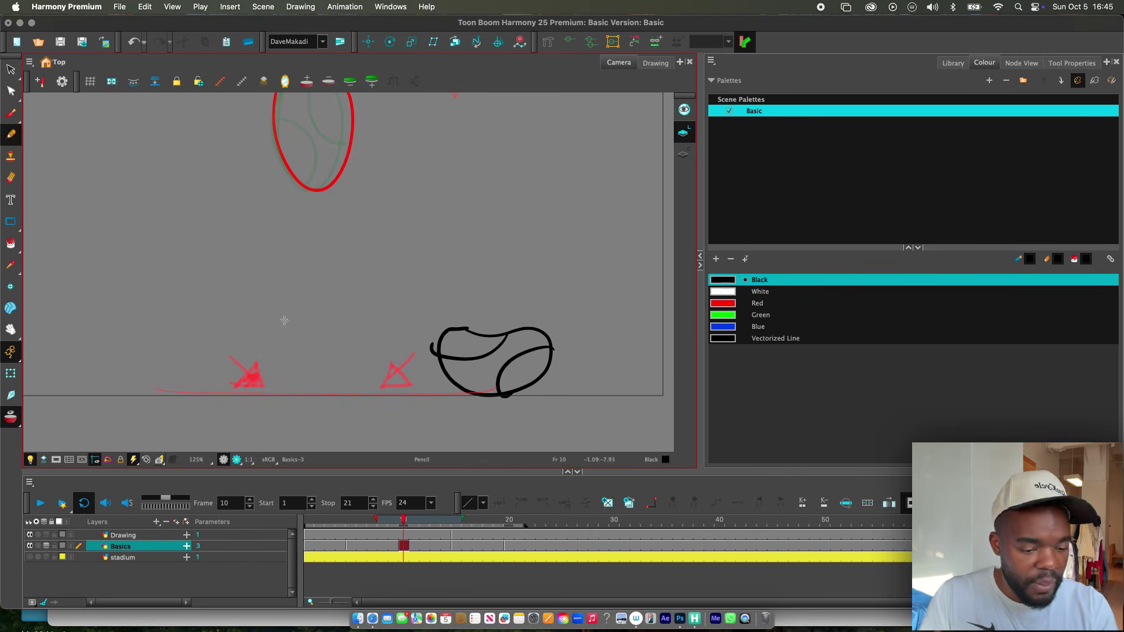
pyautogui.moveTo(284, 321)
pyautogui.mouseDown()
pyautogui.moveTo(375, 331)
pyautogui.moveTo(381, 381)
pyautogui.mouseUp()
pyautogui.press('super+z')
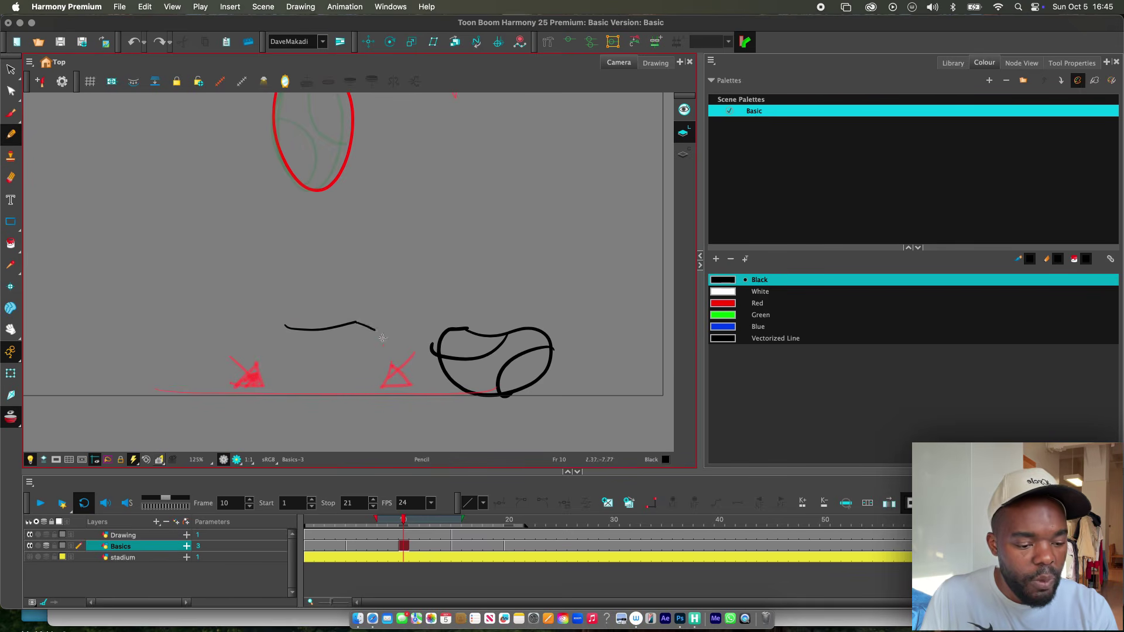
pyautogui.moveTo(382, 337); pyautogui.dragTo(321, 397)
pyautogui.press('super+z')
pyautogui.press('super+z')
pyautogui.press('super+z')
# Step: Draw a squashed ball with seam lines between the red arrows at frame 10 and delete the squashed sketch beside it
pyautogui.moveTo(285, 331)
pyautogui.mouseDown()
pyautogui.moveTo(334, 340)
pyautogui.moveTo(376, 331)
pyautogui.moveTo(357, 391)
pyautogui.moveTo(367, 384)
pyautogui.moveTo(299, 390)
pyautogui.moveTo(265, 370)
pyautogui.moveTo(281, 333)
pyautogui.moveTo(379, 343)
pyautogui.moveTo(323, 391)
pyautogui.mouseUp()
pyautogui.hotkey('alt', 's')
pyautogui.click(437, 364)
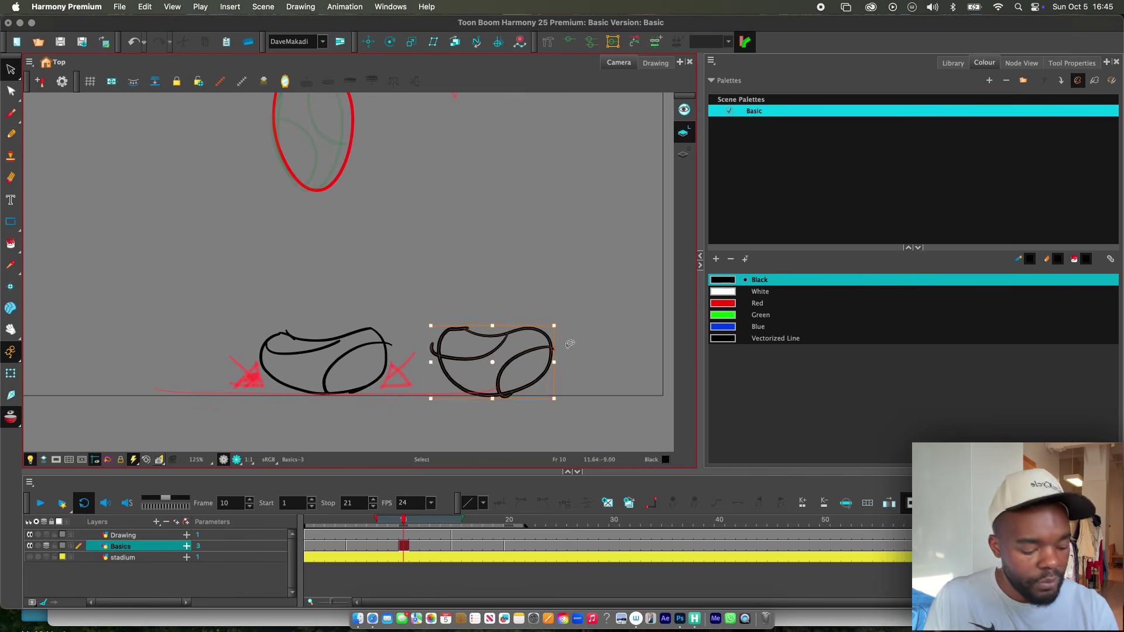
pyautogui.press('Delete')
# Step: Play the ball animation with the squashed drawing, stop it and go to frame 8 on the Basics layer
pyautogui.scroll(-1, 465, 369)
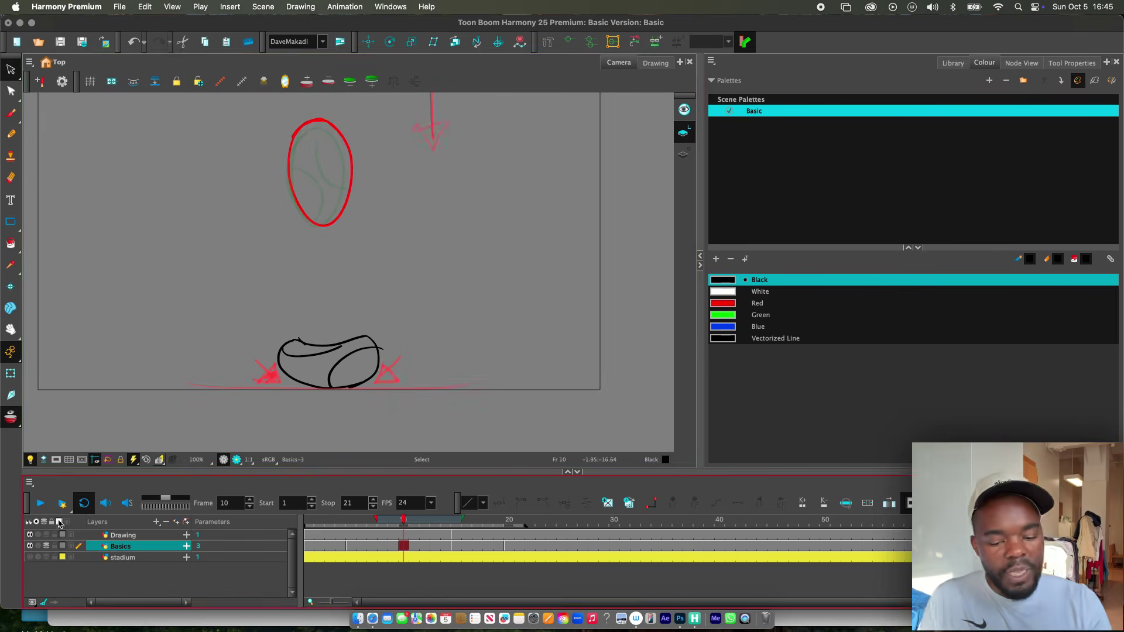
pyautogui.press('Return')
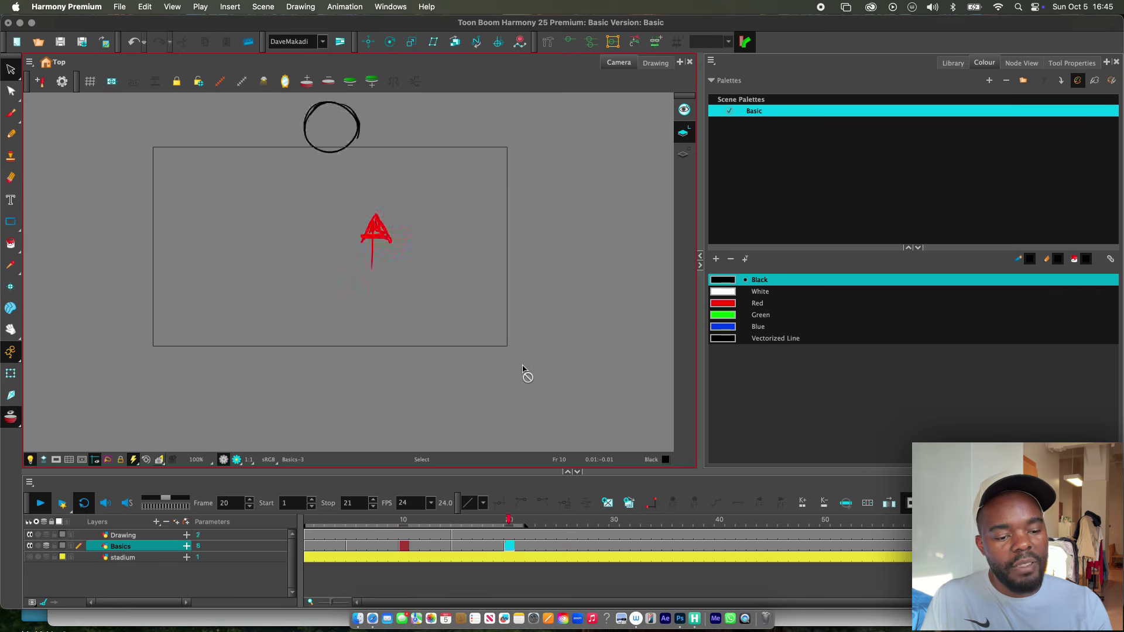
pyautogui.press('Return')
pyautogui.scroll(1, 444, 313)
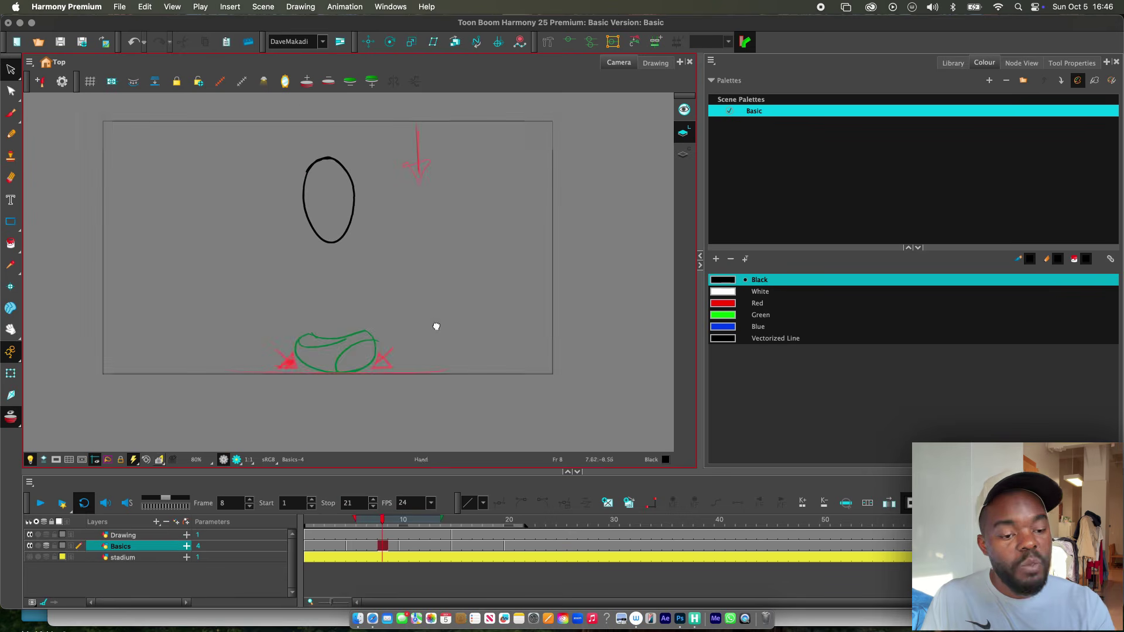
pyautogui.click(386, 546)
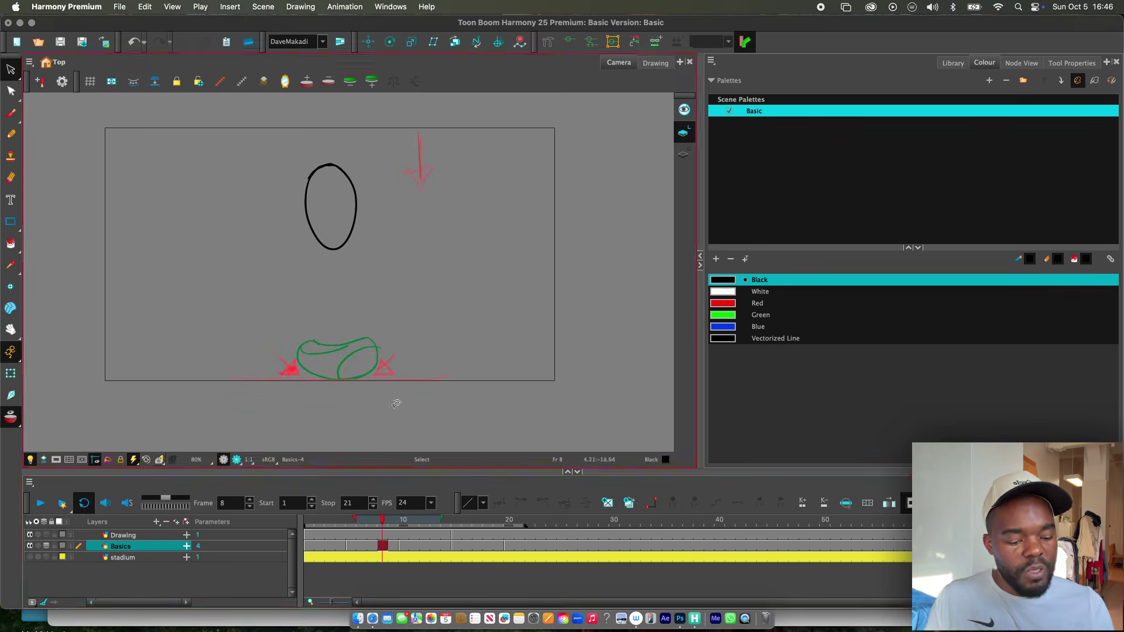
# Step: Create a new empty drawing at frame 8 on the Basics layer and activate the Pencil tool
pyautogui.click(404, 546)
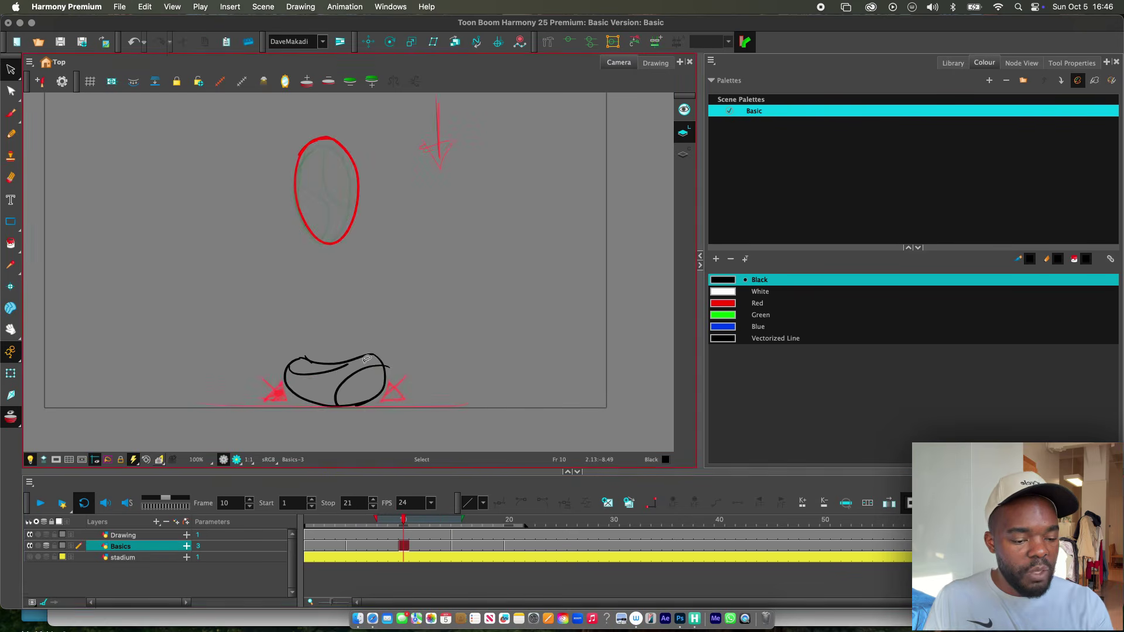
pyautogui.click(402, 551)
pyautogui.click(387, 548)
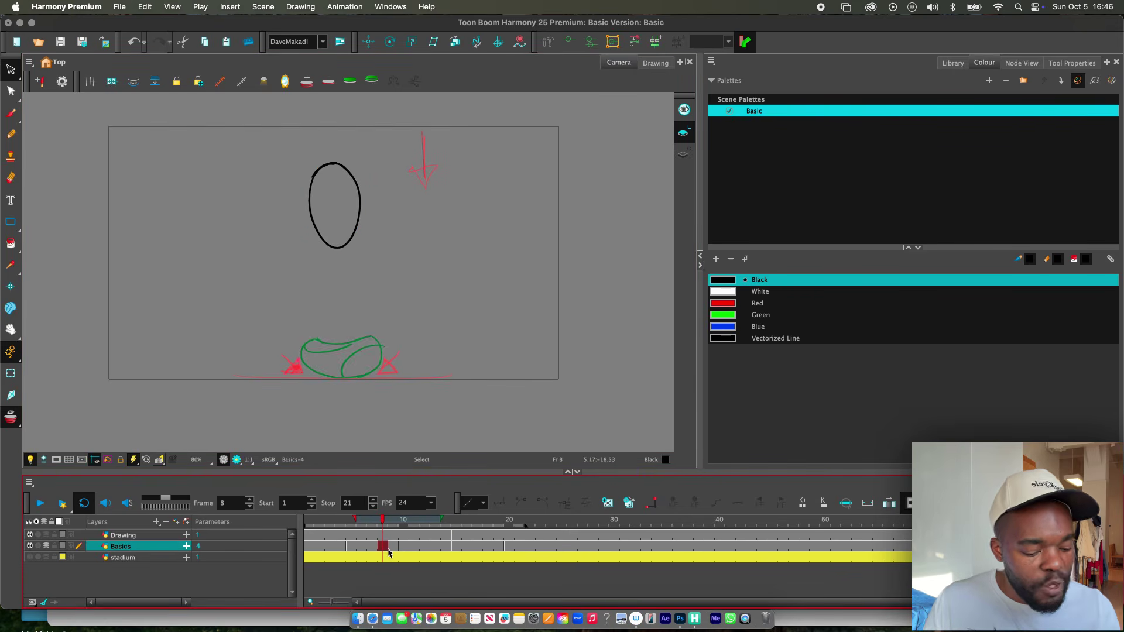
pyautogui.click(609, 506)
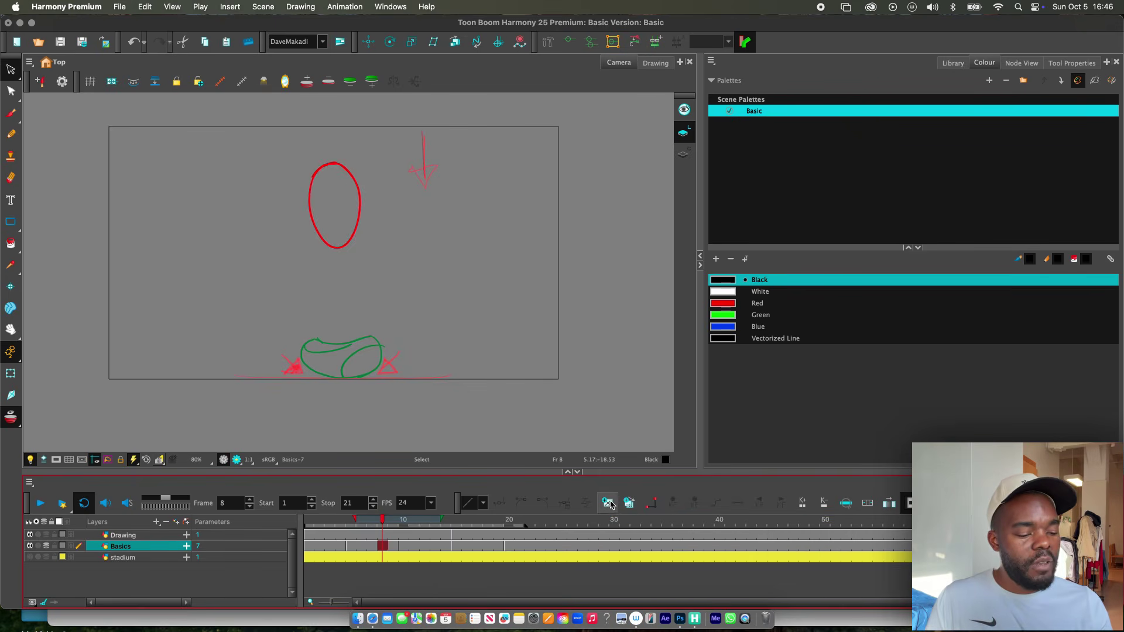
pyautogui.press('2')
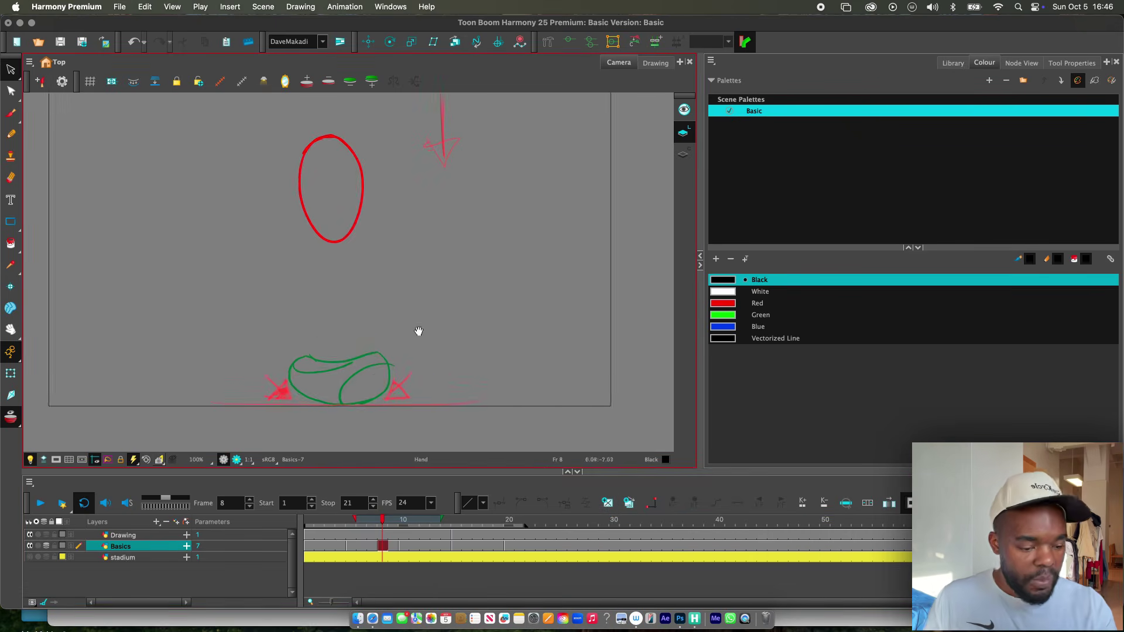
pyautogui.moveTo(419, 331); pyautogui.dragTo(426, 330)
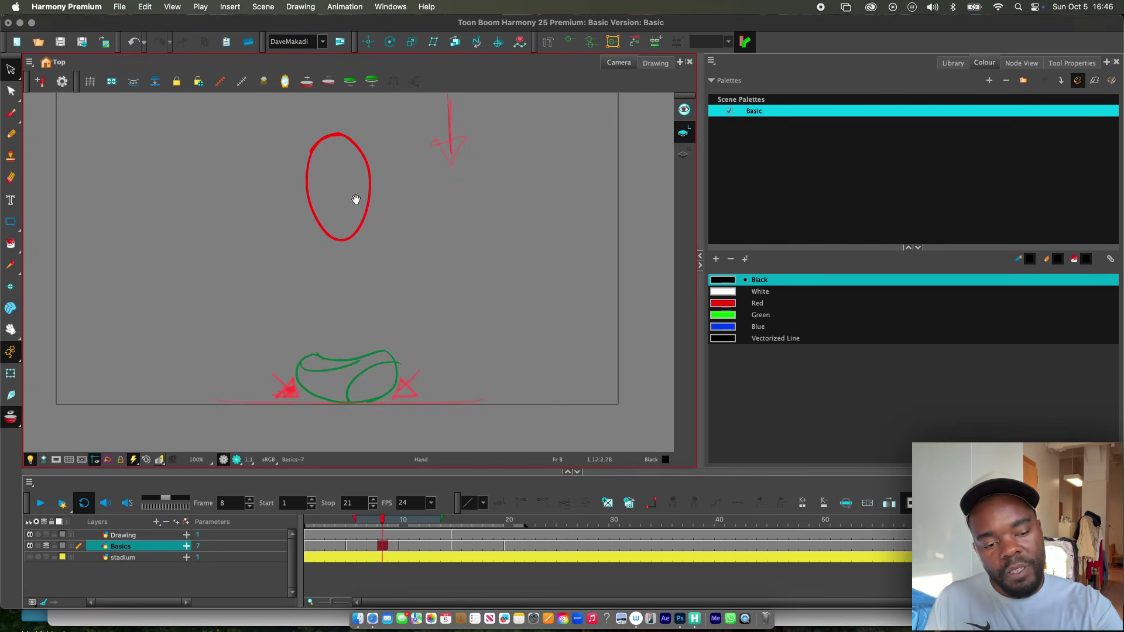
pyautogui.scroll(3, 356, 200)
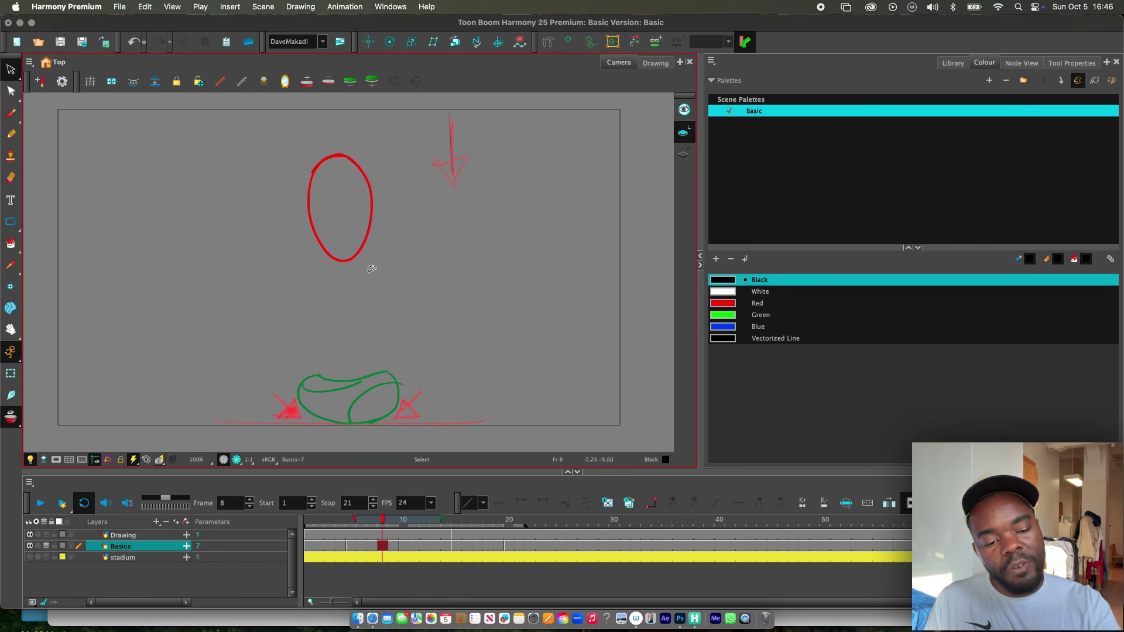
pyautogui.hotkey('alt', 'x')
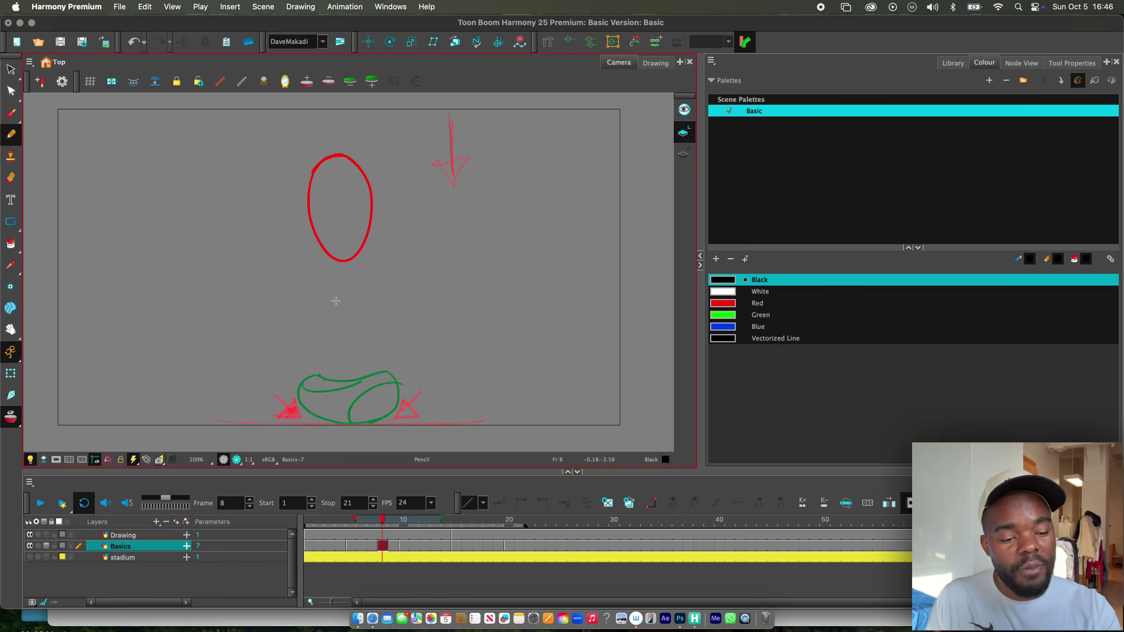
pyautogui.moveTo(336, 292)
pyautogui.mouseDown()
pyautogui.moveTo(341, 382)
pyautogui.moveTo(364, 327)
pyautogui.moveTo(327, 304)
pyautogui.moveTo(328, 382)
pyautogui.mouseUp()
pyautogui.hotkey('alt', 's')
pyautogui.hotkey('ctrl', 'z')
pyautogui.hotkey('ctrl', 'z')
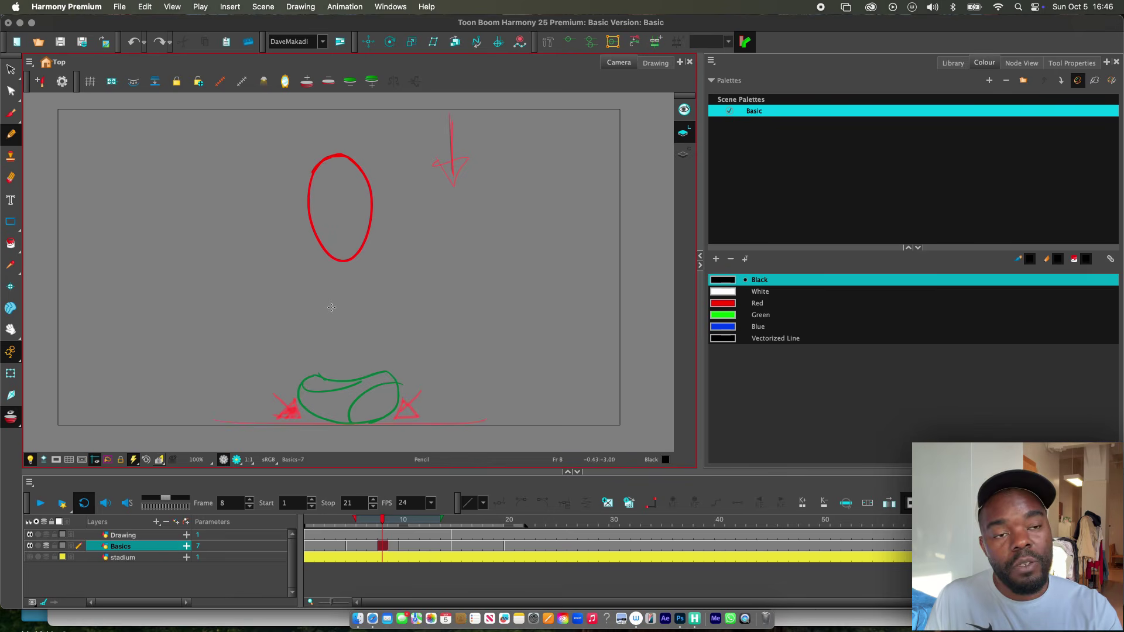
pyautogui.hotkey('ctrl', 'z')
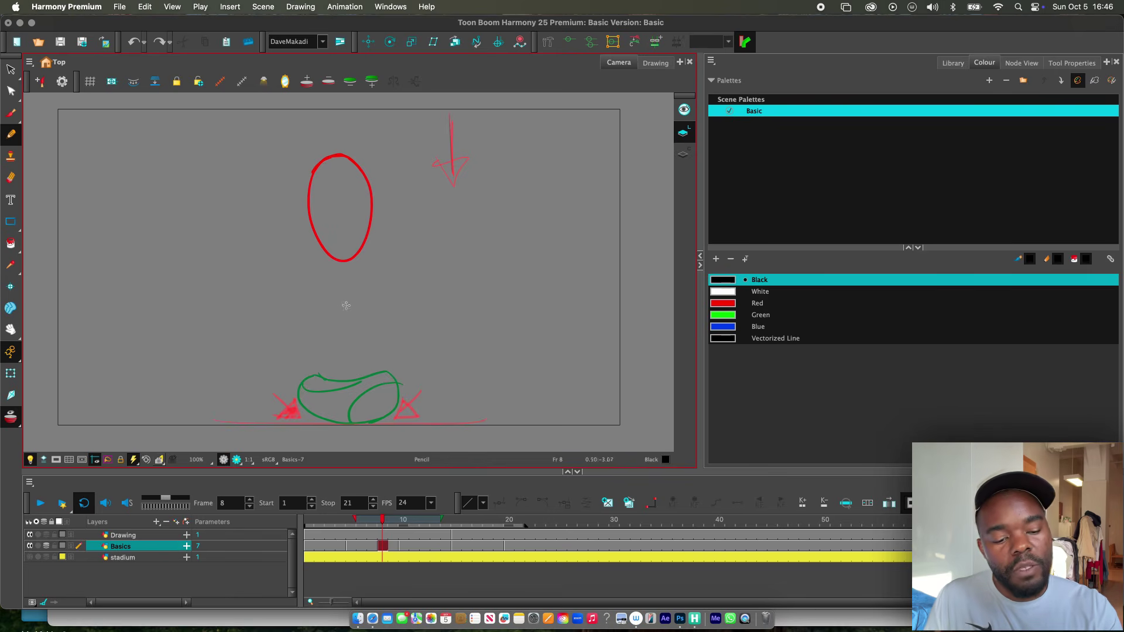
pyautogui.moveTo(345, 306)
pyautogui.mouseDown()
pyautogui.moveTo(324, 320)
pyautogui.moveTo(336, 409)
pyautogui.mouseUp()
pyautogui.hotkey('ctrl', 'z')
# Step: Draw a tall, stretched black ball outline at frame 8, standing on the ground line over the squashed ball's onion skin
pyautogui.moveTo(330, 315)
pyautogui.mouseDown()
pyautogui.moveTo(322, 379)
pyautogui.moveTo(353, 418)
pyautogui.mouseUp()
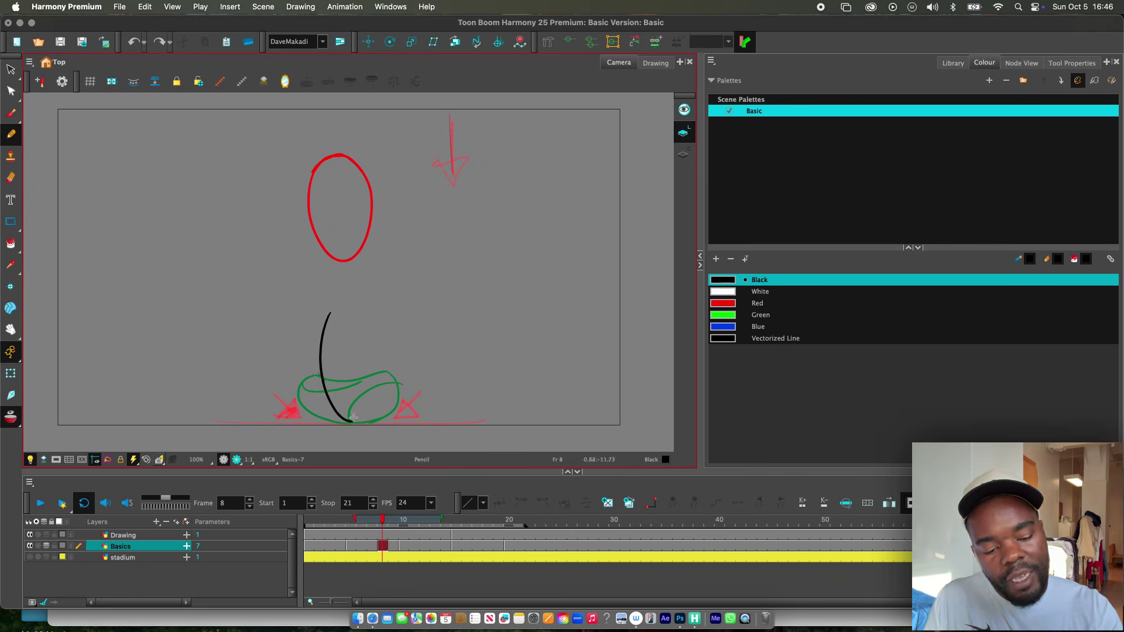
pyautogui.moveTo(328, 320)
pyautogui.mouseDown()
pyautogui.moveTo(348, 319)
pyautogui.moveTo(361, 355)
pyautogui.moveTo(339, 309)
pyautogui.moveTo(362, 385)
pyautogui.mouseUp()
pyautogui.hotkey('ctrl', 'z')
pyautogui.hotkey('ctrl', 'z')
pyautogui.moveTo(331, 315); pyautogui.dragTo(365, 389)
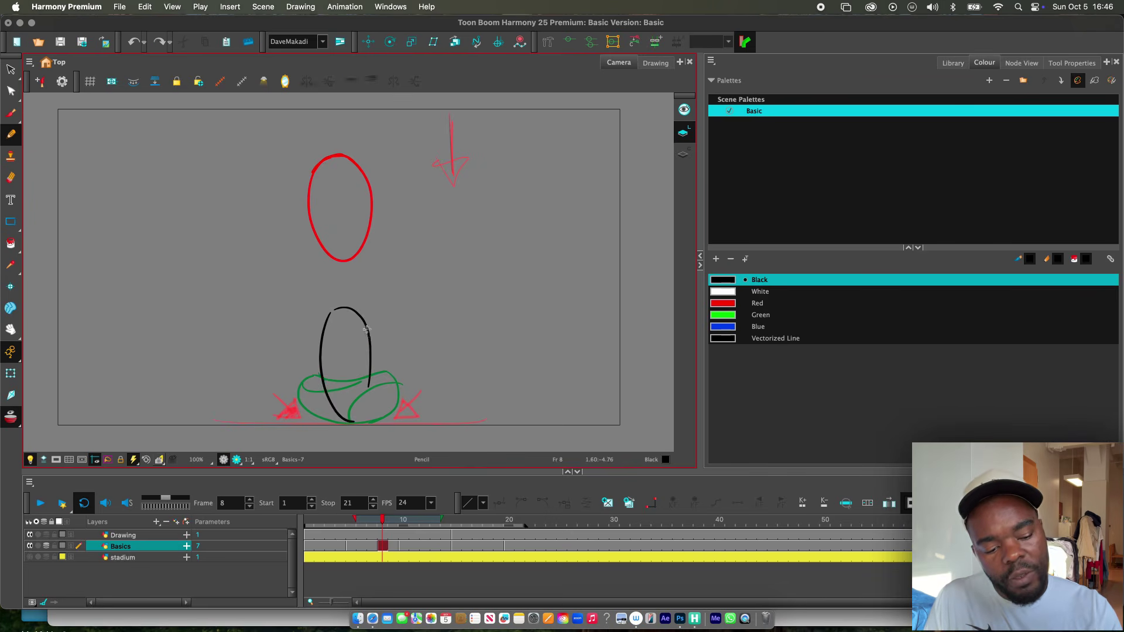
pyautogui.moveTo(371, 340); pyautogui.dragTo(354, 409)
pyautogui.hotkey('ctrl', 'z')
pyautogui.moveTo(370, 343); pyautogui.dragTo(353, 423)
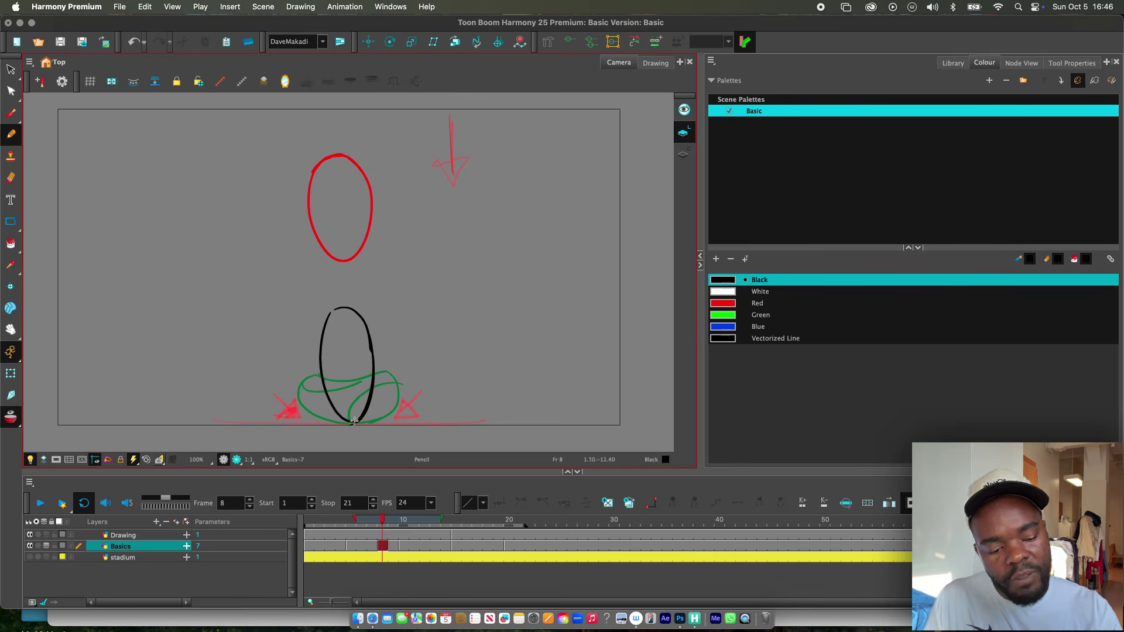
# Step: Refine the sides of the stretched ball at frame 8 and add two curved seam lines inside it
pyautogui.press('e')
pyautogui.moveTo(370, 328)
pyautogui.mouseDown()
pyautogui.moveTo(372, 397)
pyautogui.moveTo(373, 344)
pyautogui.moveTo(373, 386)
pyautogui.mouseUp()
pyautogui.press('e')
pyautogui.moveTo(323, 319); pyautogui.dragTo(337, 410)
pyautogui.hotkey('alt', '/')
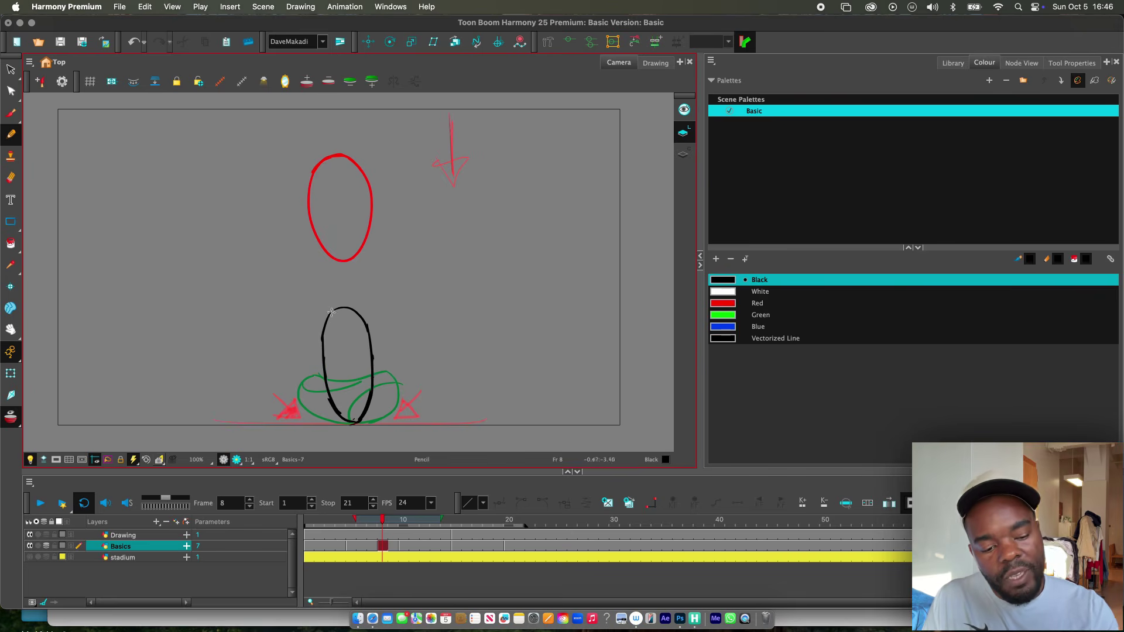
pyautogui.moveTo(331, 313); pyautogui.dragTo(324, 368)
pyautogui.moveTo(372, 332); pyautogui.dragTo(355, 405)
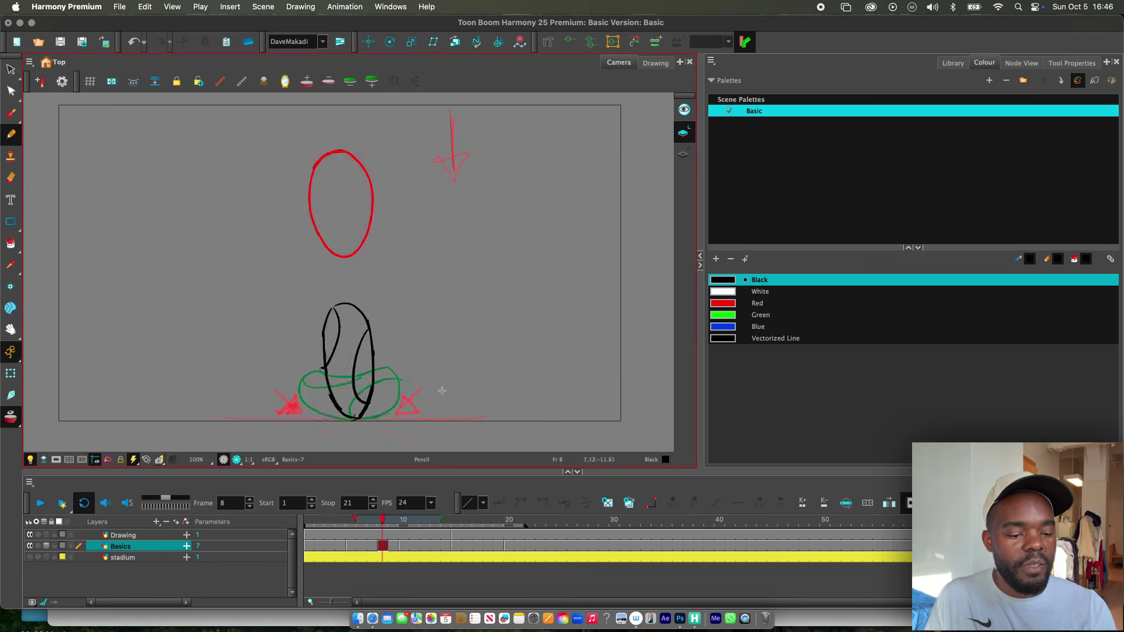
# Step: Flip through the Basics frames to compare the stretched ball at frame 8 with the squashed ball at frame 10
pyautogui.press(',')
pyautogui.press(',')
pyautogui.press(',')
pyautogui.press(',')
pyautogui.press(',')
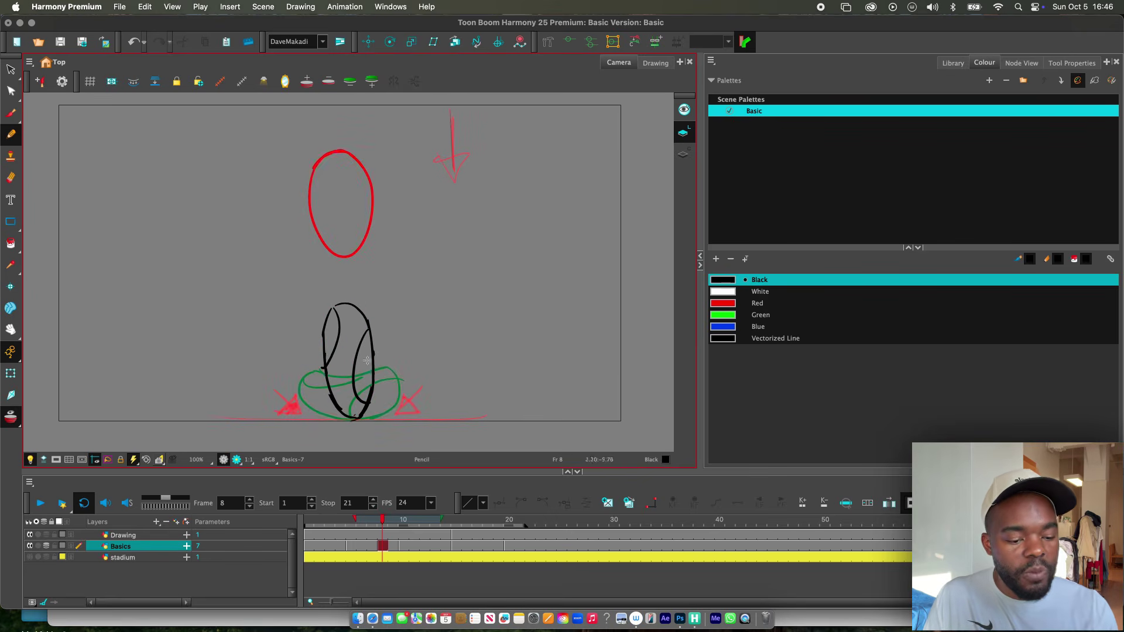
pyautogui.press('.')
pyautogui.press('.')
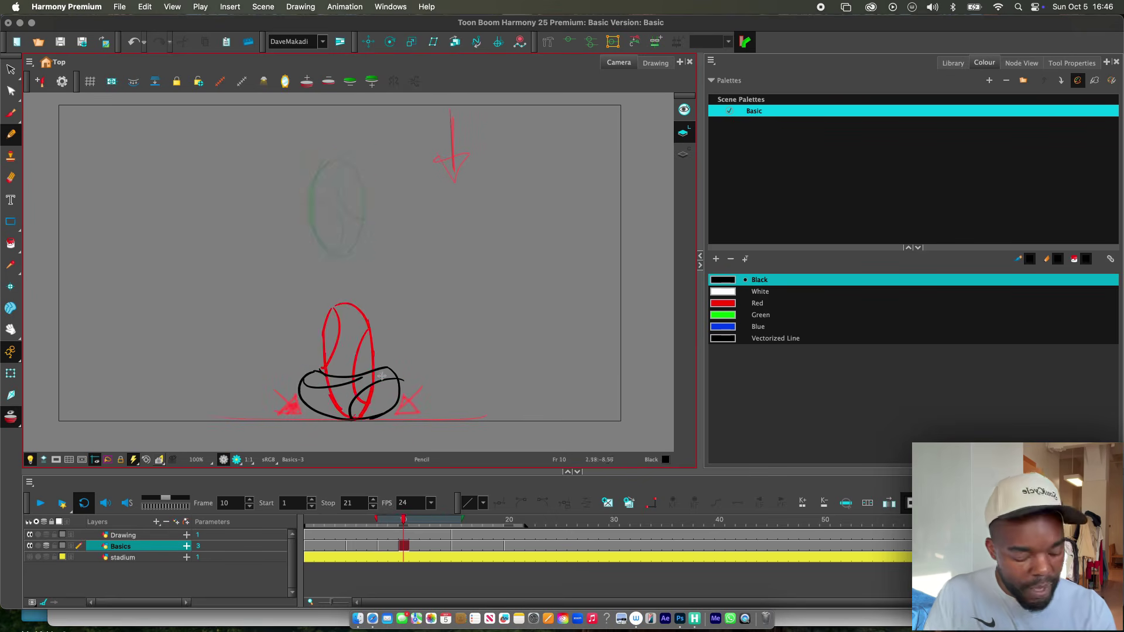
# Step: Turn off onion skin and flip back and forth between the ball drawings around frames 8 and 10
pyautogui.hotkey('alt', 'o')
pyautogui.press(',')
pyautogui.press(',')
pyautogui.press('.')
pyautogui.press('.')
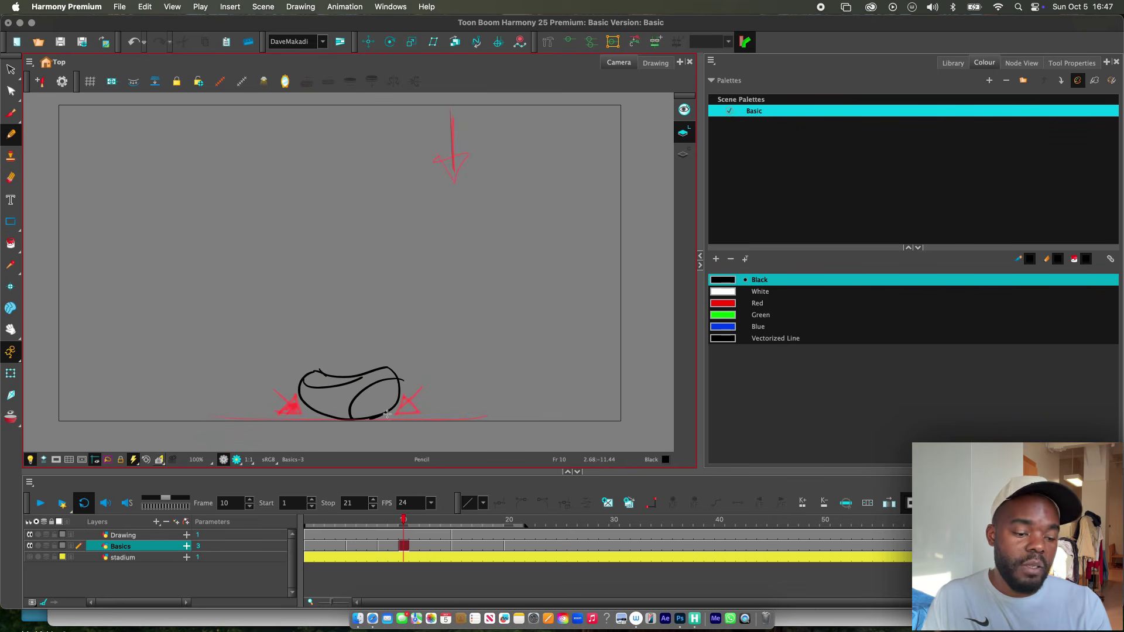
pyautogui.press('.')
pyautogui.press('.')
pyautogui.press('.')
pyautogui.press('.')
pyautogui.press('.')
pyautogui.press('f')
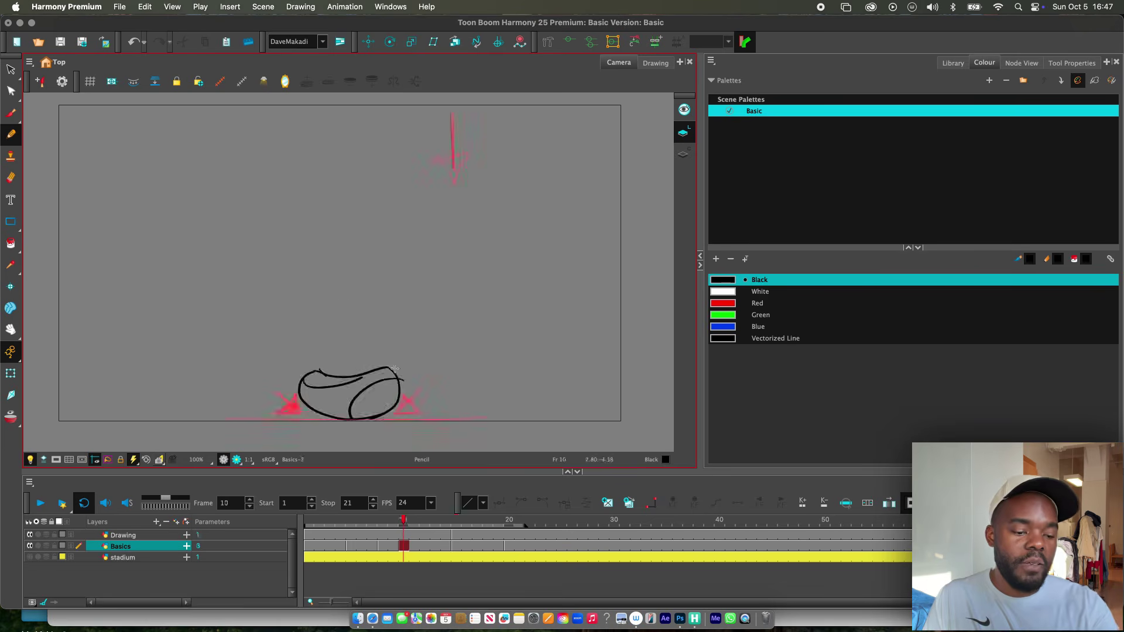
pyautogui.press('g')
pyautogui.press('f')
pyautogui.press('g')
pyautogui.press('f')
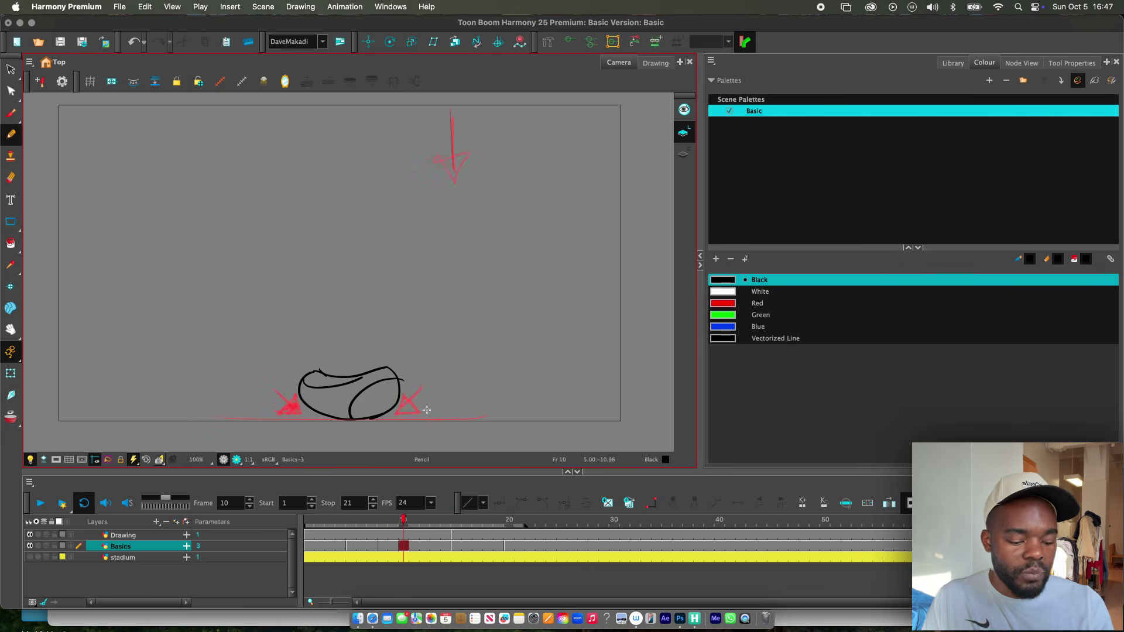
# Step: Play the ball animation with the stretched drawing at frame 8 and stop it at frame 11
pyautogui.click(424, 547)
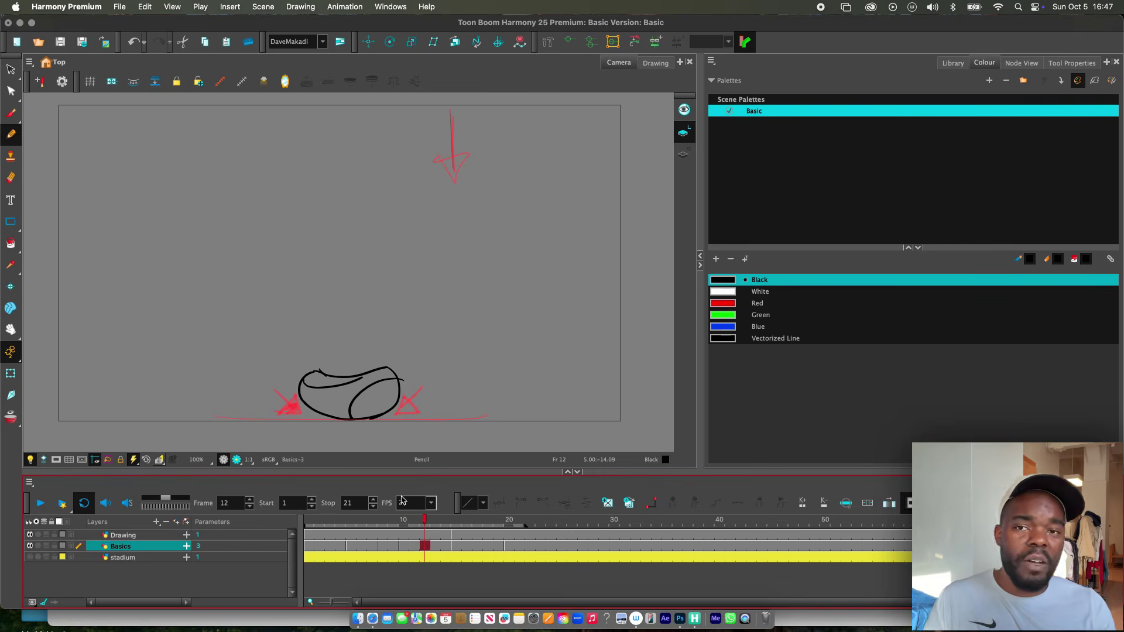
pyautogui.press('f')
pyautogui.press('2')
pyautogui.moveTo(410, 321); pyautogui.dragTo(428, 360)
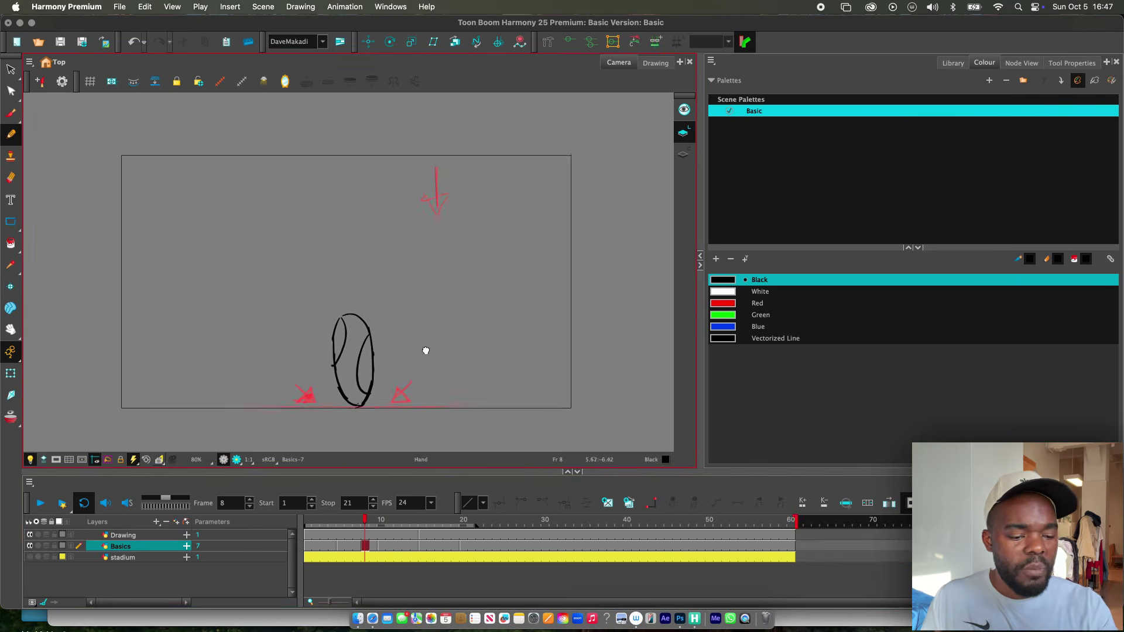
pyautogui.click(41, 503)
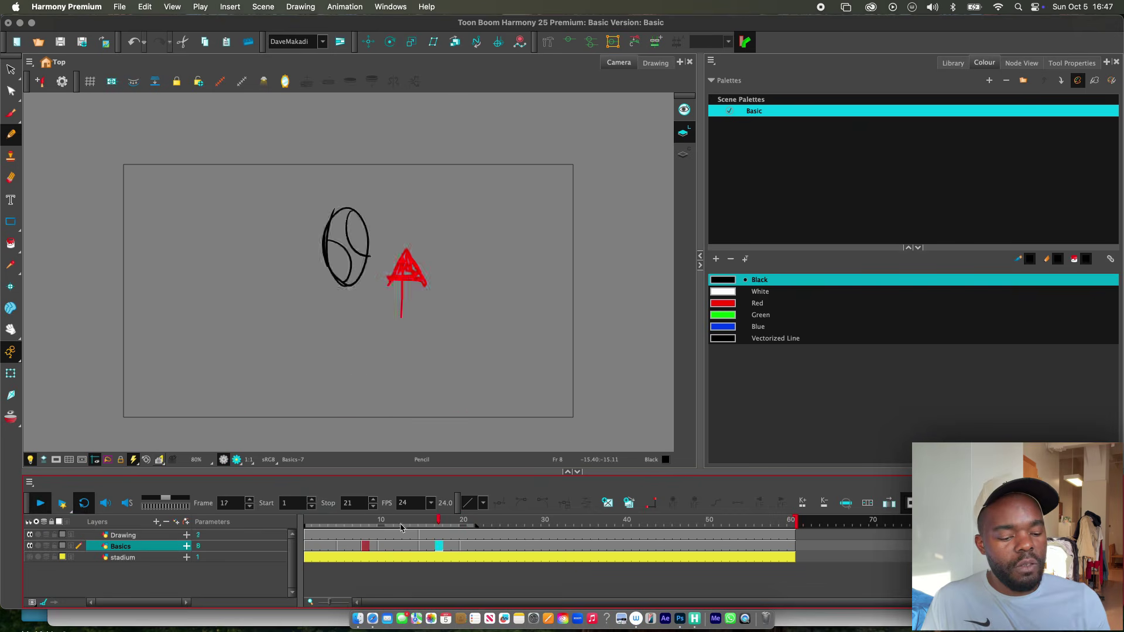
pyautogui.moveTo(401, 527)
pyautogui.mouseDown()
pyautogui.moveTo(384, 553)
pyautogui.moveTo(396, 542)
pyautogui.moveTo(386, 538)
pyautogui.mouseUp()
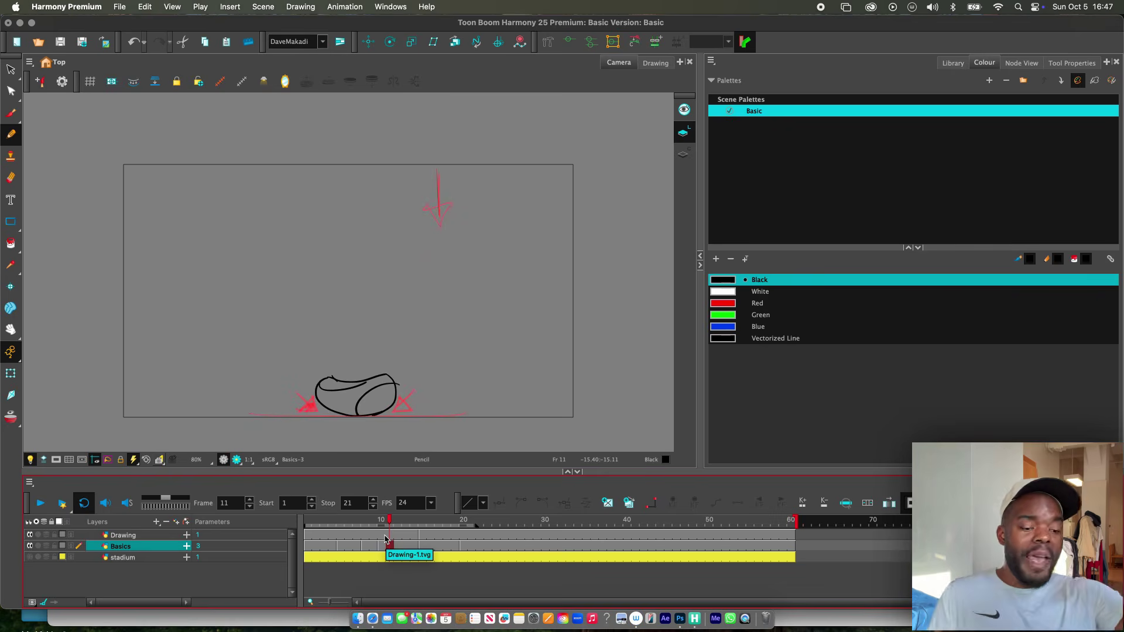
# Step: Draw two red arrows pointing up and outward from both sides of the squashed ball on the Drawing layer at frame 11
pyautogui.click(386, 539)
pyautogui.click(755, 303)
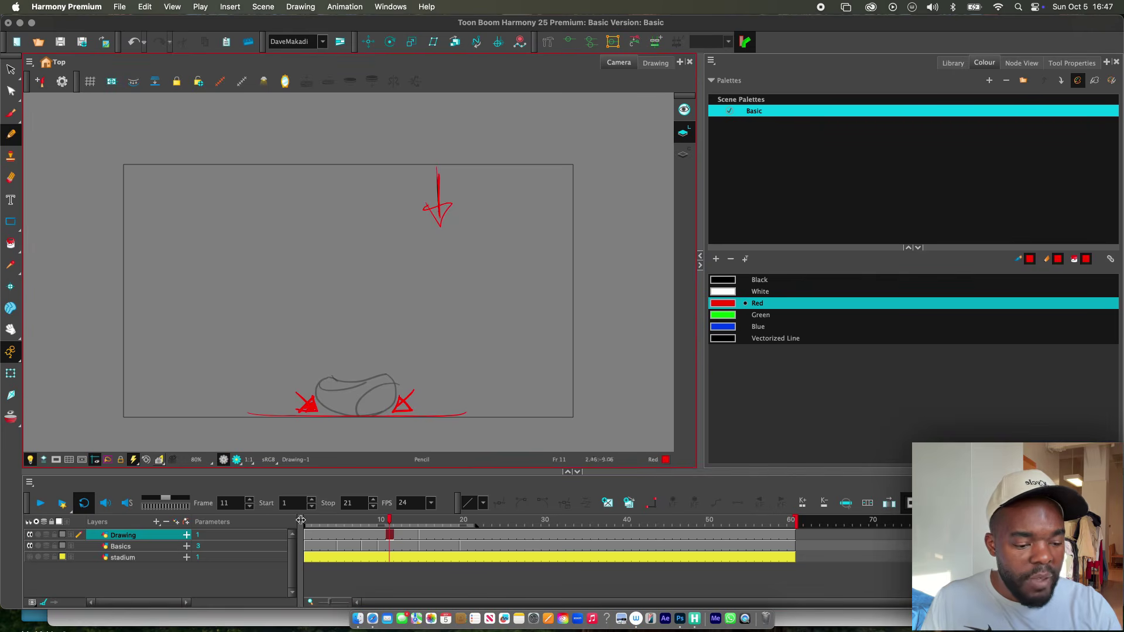
pyautogui.moveTo(396, 386)
pyautogui.mouseDown()
pyautogui.moveTo(420, 327)
pyautogui.moveTo(423, 344)
pyautogui.mouseUp()
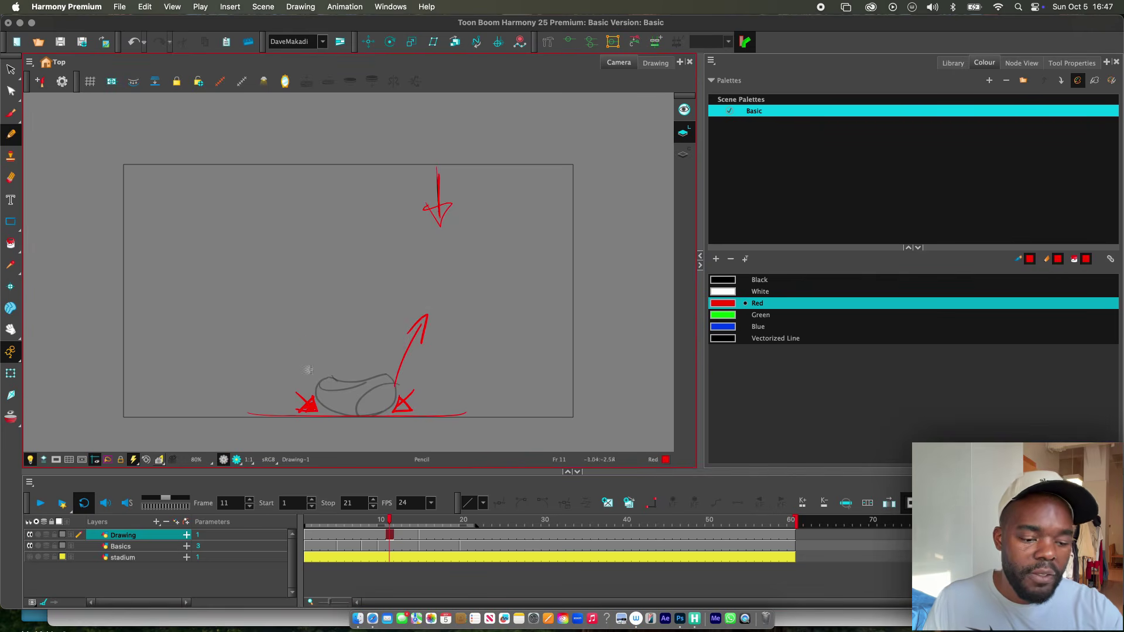
pyautogui.moveTo(310, 376)
pyautogui.mouseDown()
pyautogui.moveTo(294, 305)
pyautogui.moveTo(309, 336)
pyautogui.mouseUp()
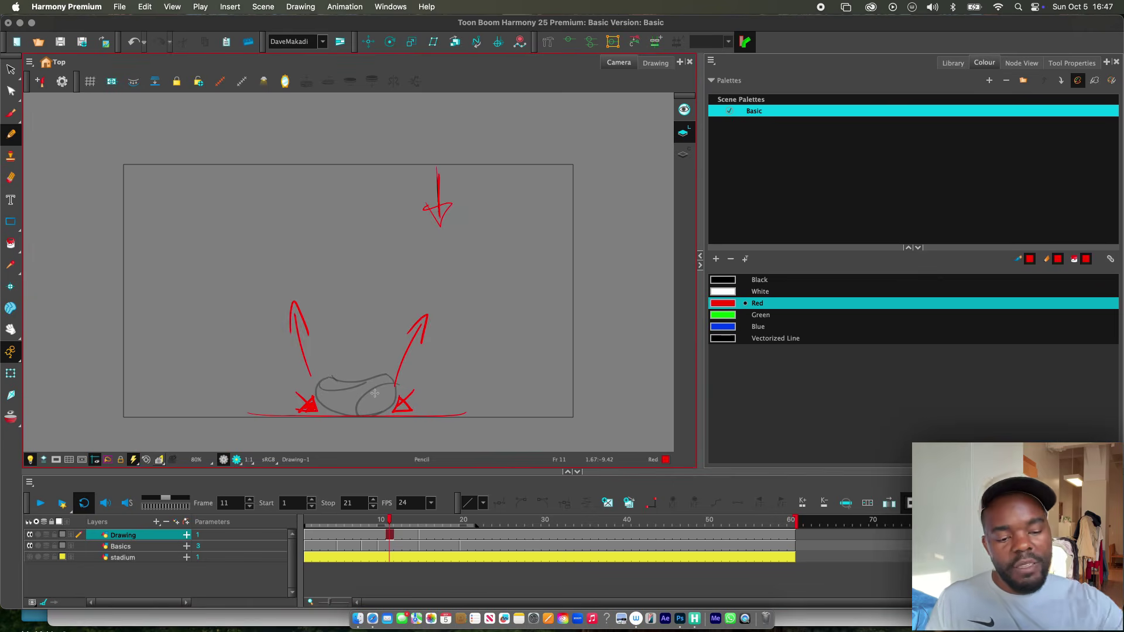
# Step: Create an empty drawing at frame 12 on the Basics layer and draw a tall black oval ball between the red arrows
pyautogui.click(398, 546)
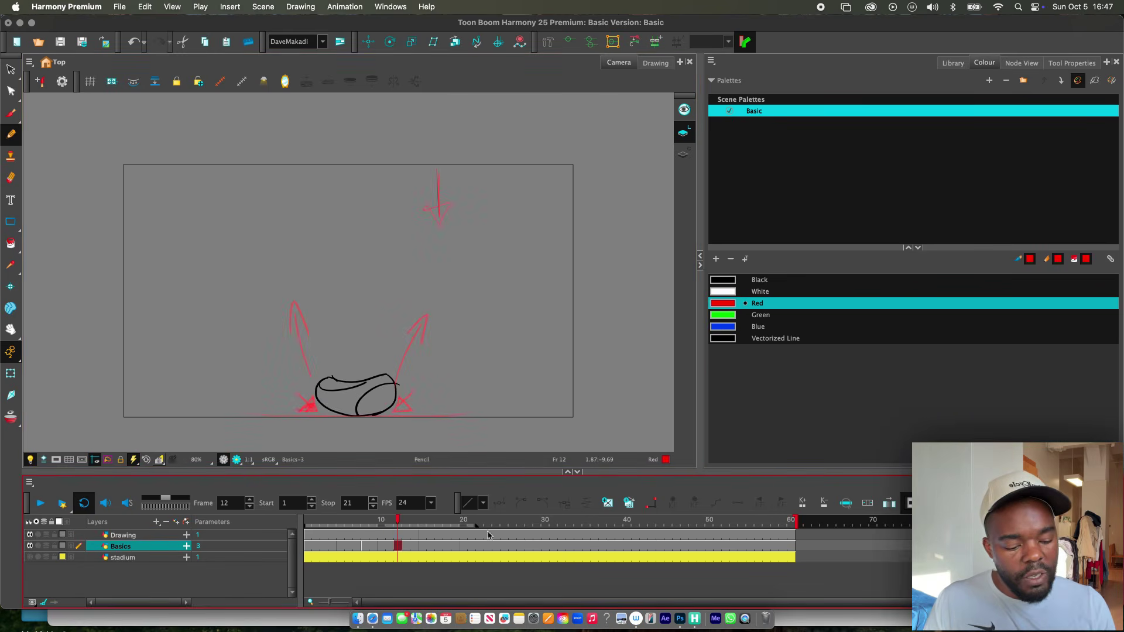
pyautogui.click(607, 503)
pyautogui.click(759, 280)
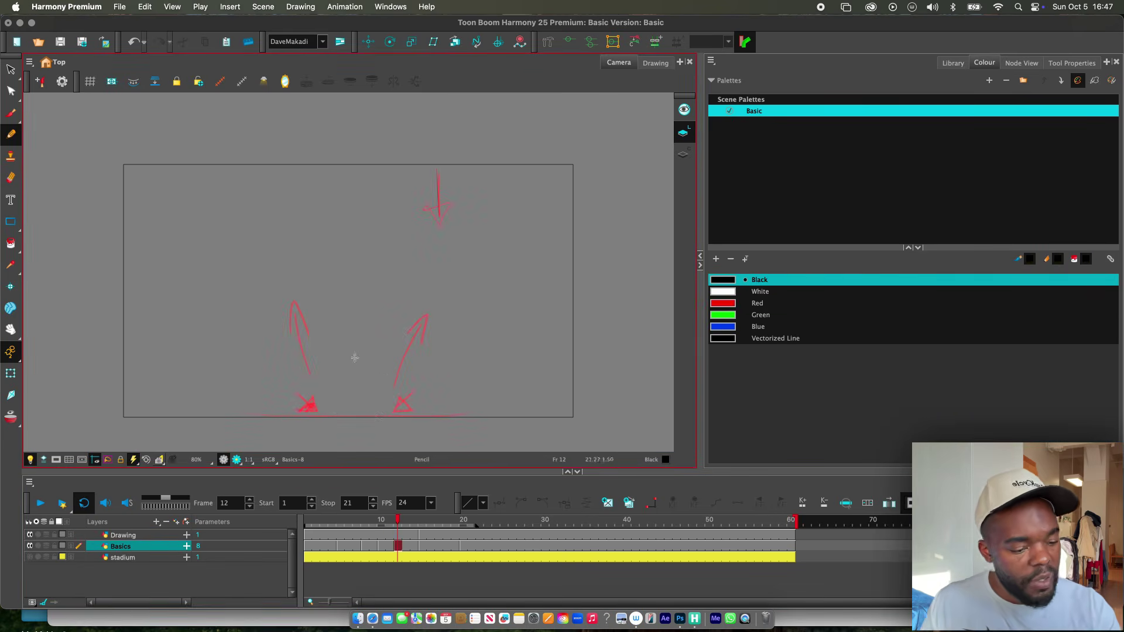
pyautogui.moveTo(346, 315); pyautogui.dragTo(353, 417)
pyautogui.moveTo(347, 316); pyautogui.dragTo(353, 417)
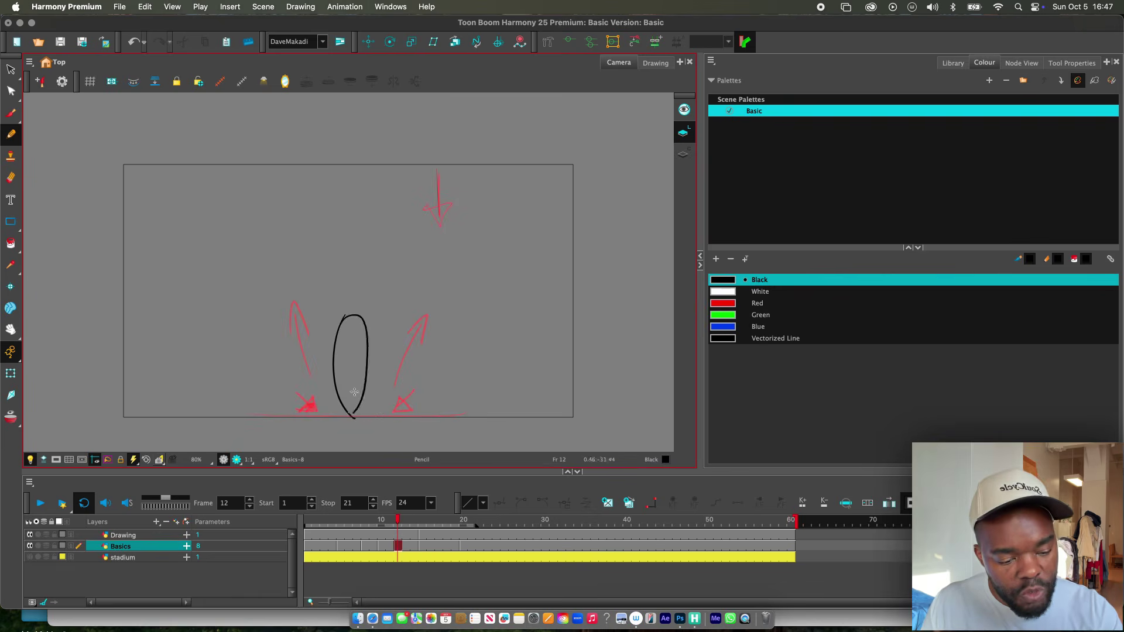
pyautogui.press('super+z')
pyautogui.moveTo(346, 316)
pyautogui.mouseDown()
pyautogui.moveTo(365, 329)
pyautogui.moveTo(353, 417)
pyautogui.mouseUp()
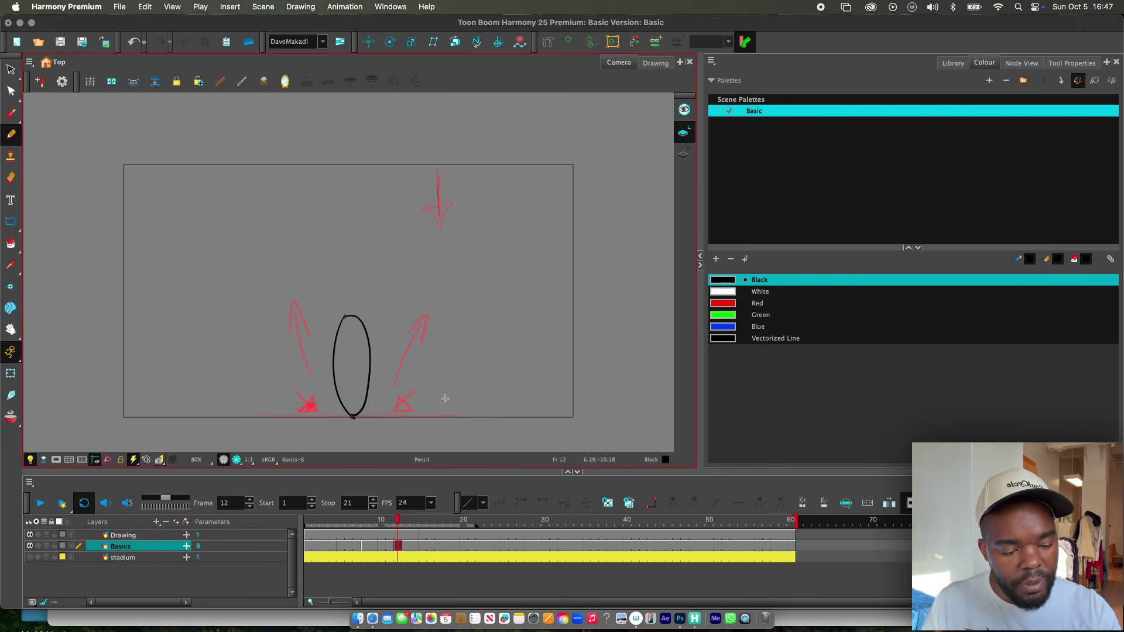
# Step: Play the looped animation to review the stretched ball at frame 12, stop it and return to frame 1
pyautogui.click(344, 539)
pyautogui.press('Return')
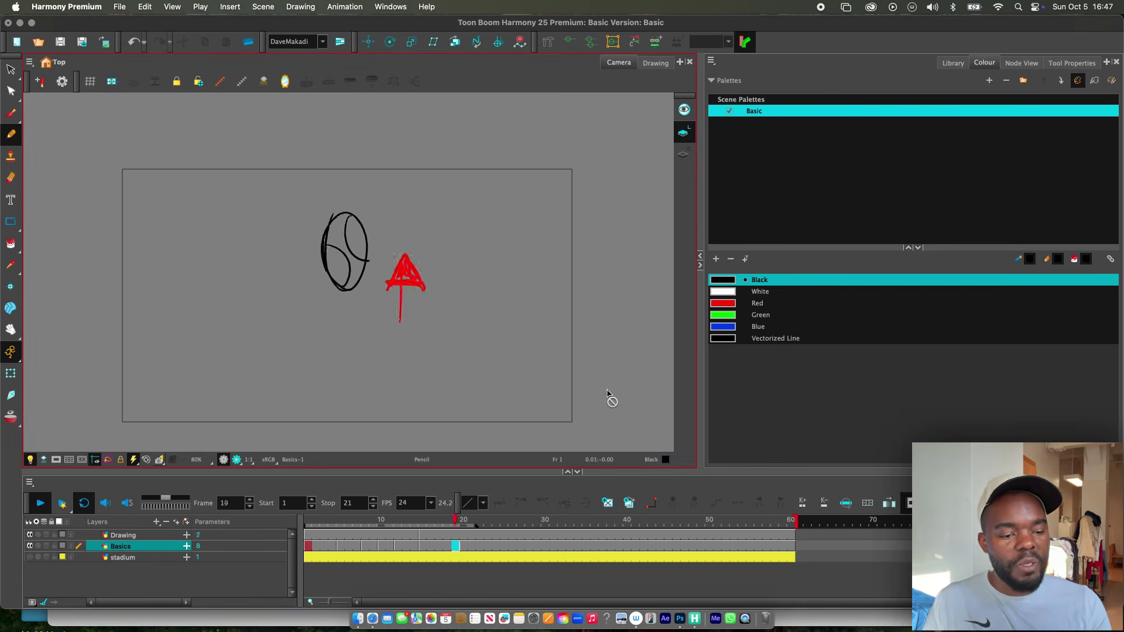
pyautogui.click(390, 534)
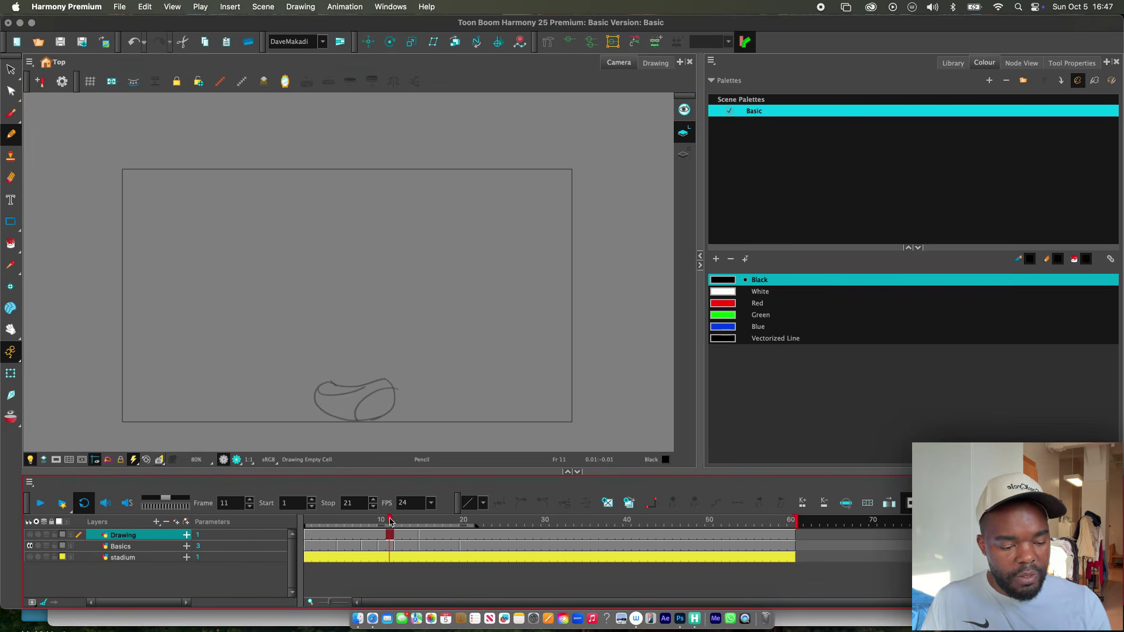
pyautogui.press('Return')
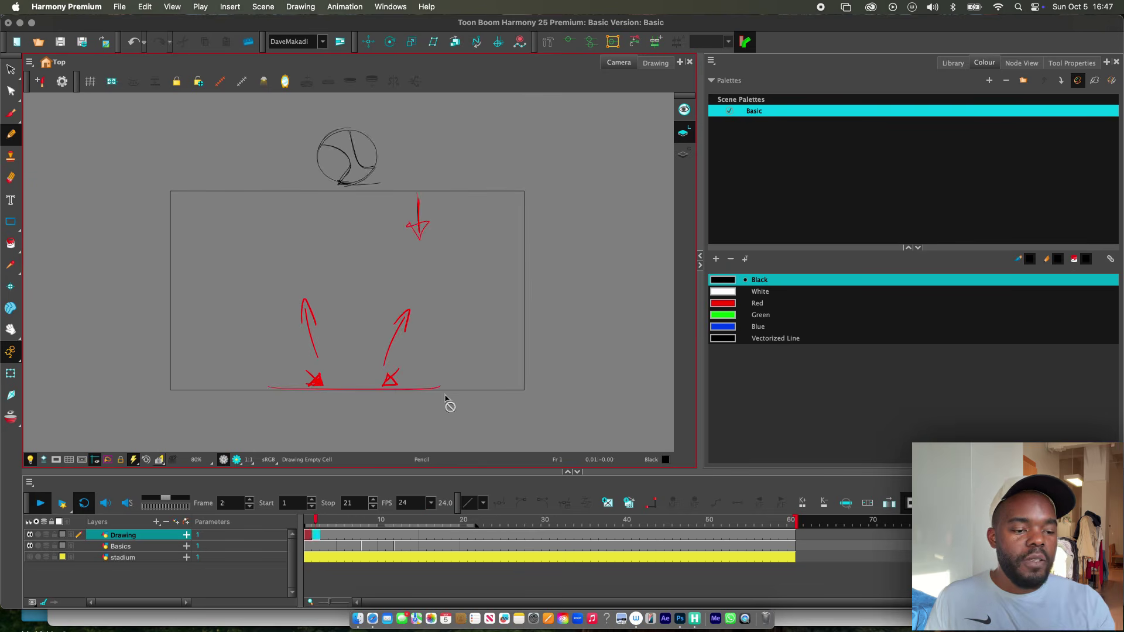
pyautogui.click(354, 520)
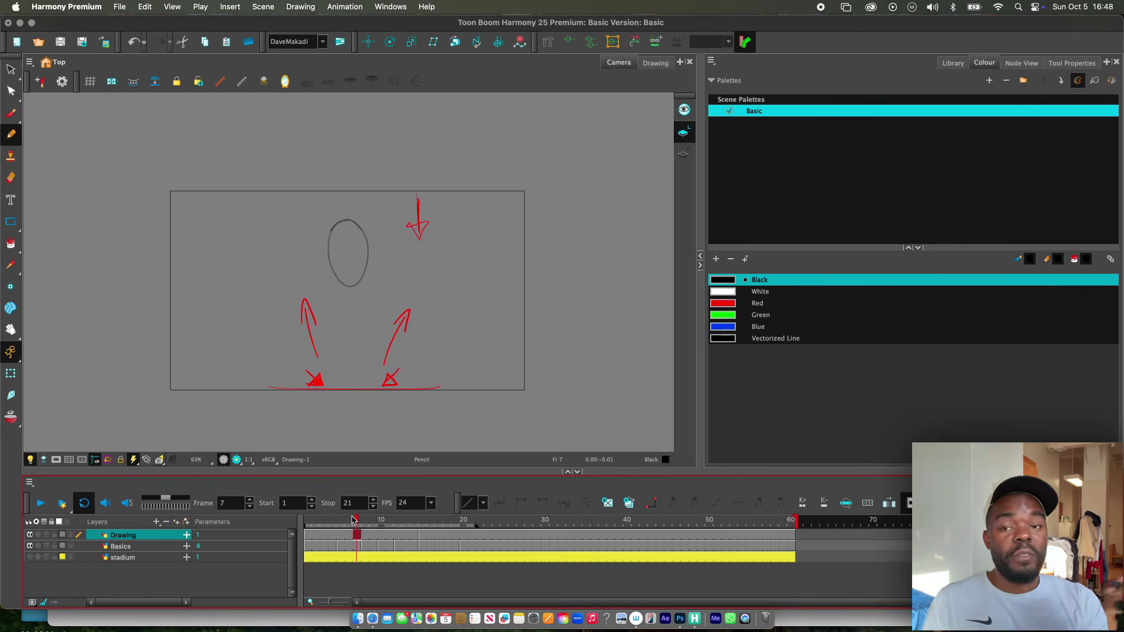
pyautogui.click(728, 283)
pyautogui.click(307, 521)
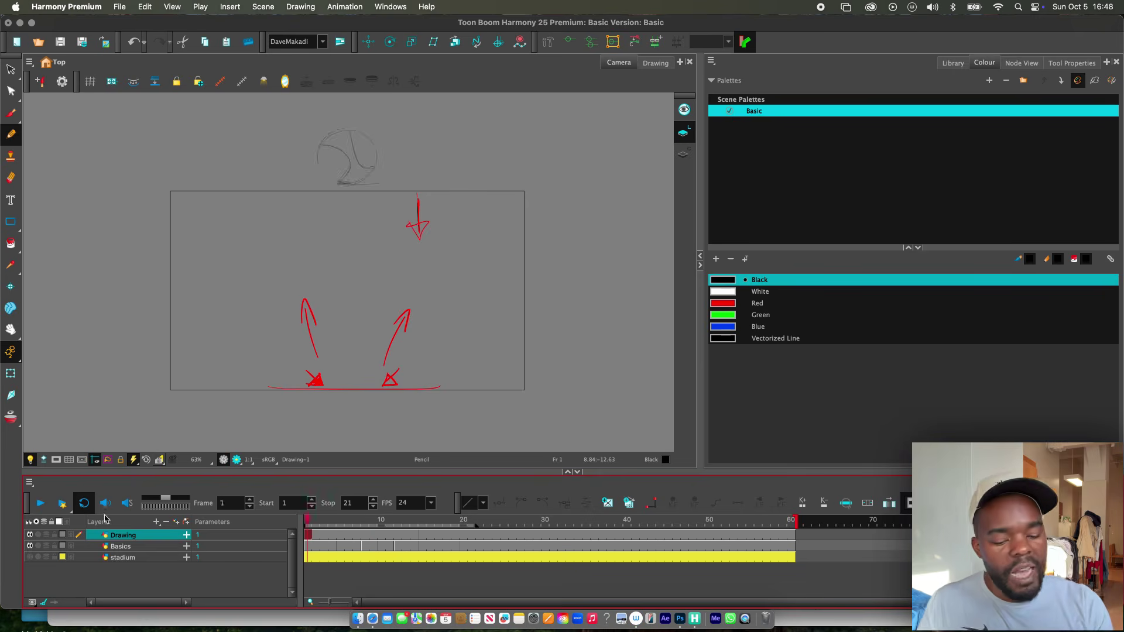
# Step: Play the looped bouncing ball animation with its direction arrows, stop it and go back to frame 1
pyautogui.click(40, 503)
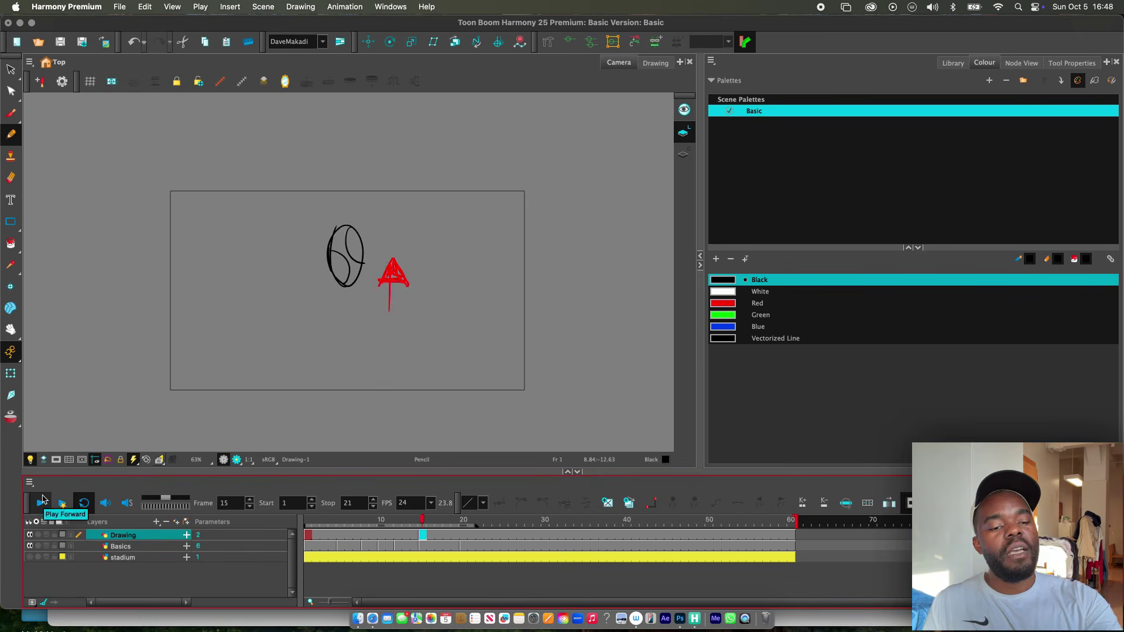
pyautogui.click(310, 232)
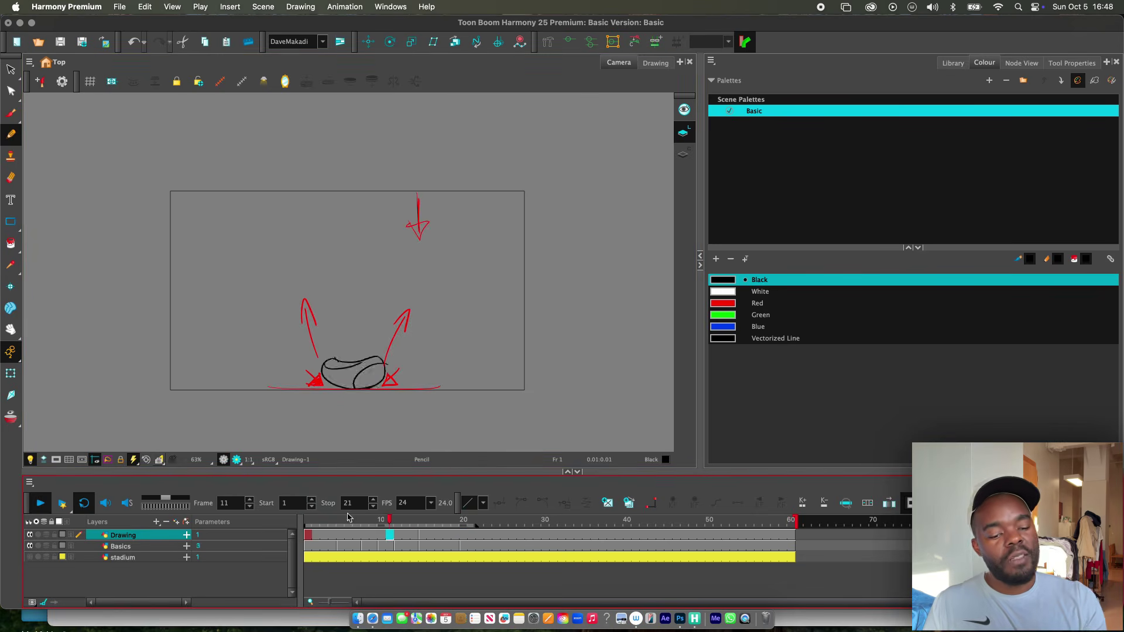
pyautogui.click(299, 523)
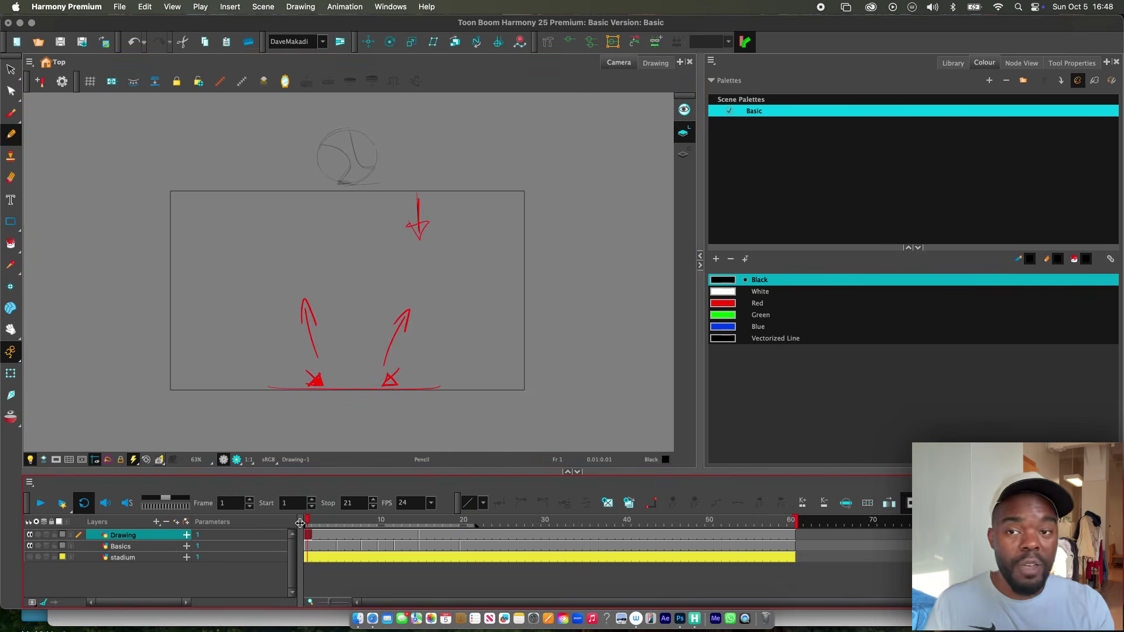
# Step: Turn on onion skin for the Basics layer at frame 4, between the round ball and the first oval
pyautogui.click(440, 548)
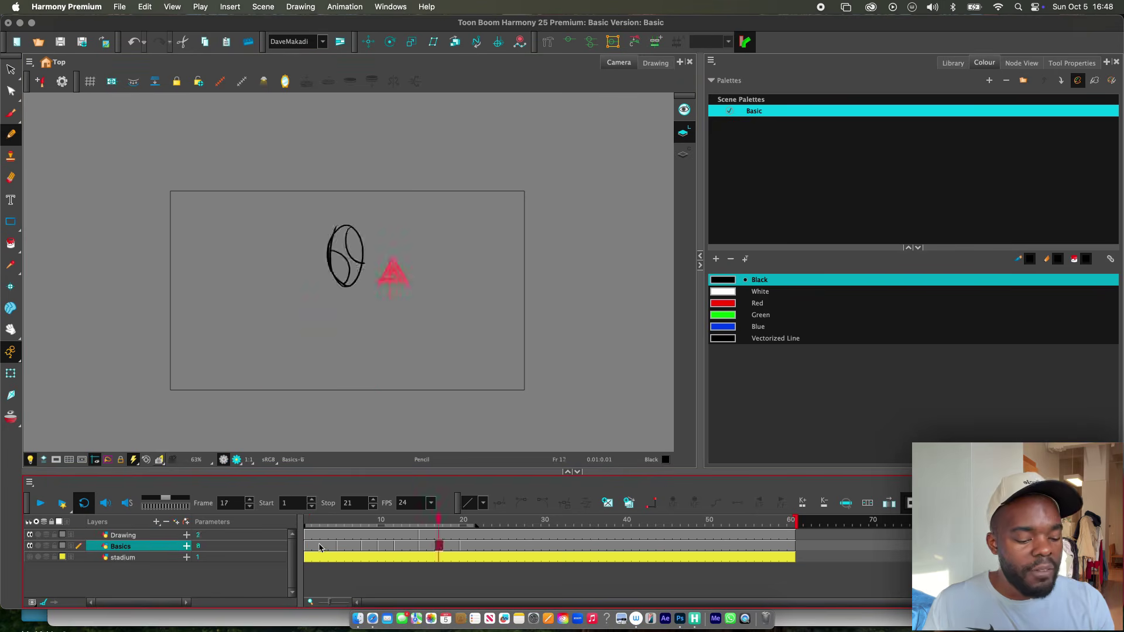
pyautogui.click(326, 522)
pyautogui.moveTo(327, 523)
pyautogui.mouseDown()
pyautogui.moveTo(307, 539)
pyautogui.moveTo(327, 547)
pyautogui.moveTo(310, 557)
pyautogui.moveTo(334, 556)
pyautogui.moveTo(347, 536)
pyautogui.moveTo(323, 541)
pyautogui.moveTo(337, 547)
pyautogui.mouseUp()
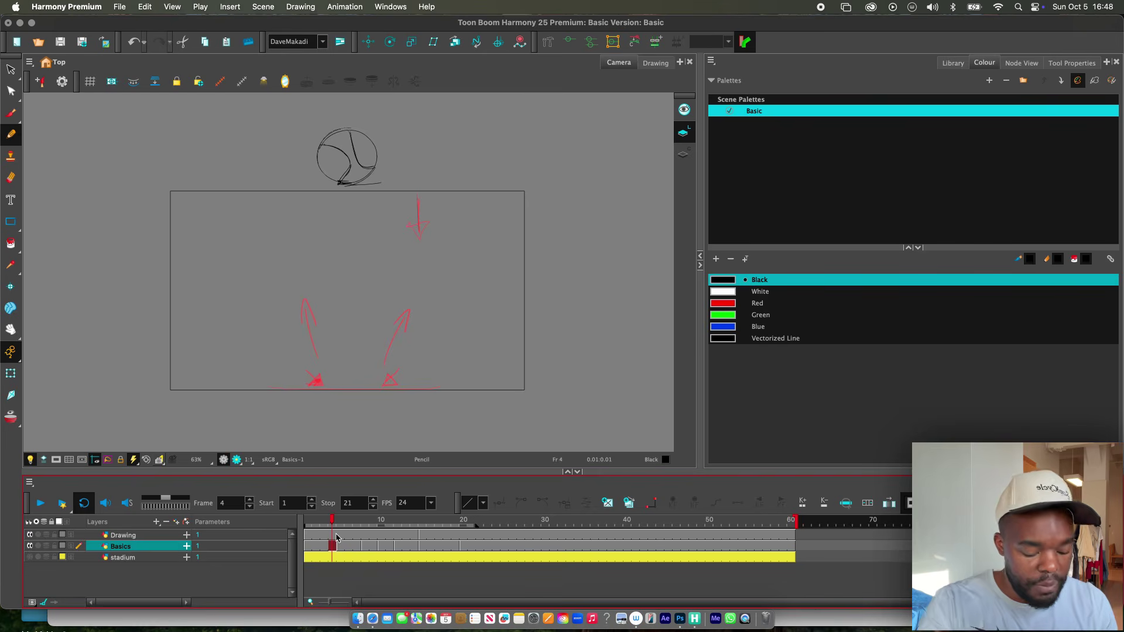
pyautogui.hotkey('alt', 'o')
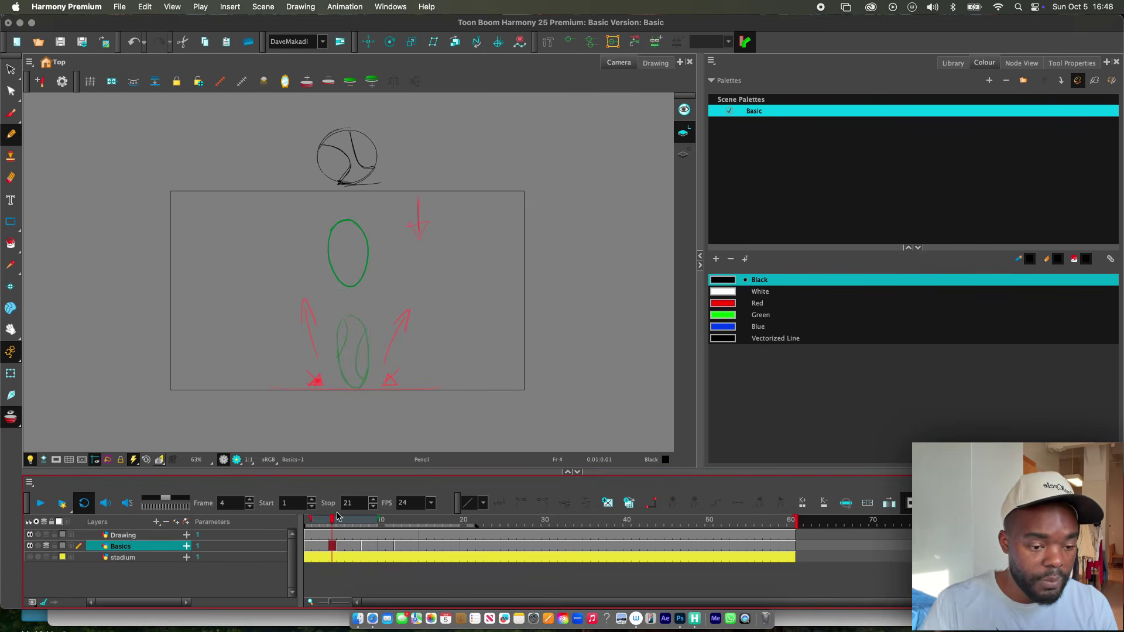
# Step: Create an empty drawing at frame 3 on the Basics layer and draw a black circle slightly below the onion-skinned starting ball
pyautogui.click(342, 547)
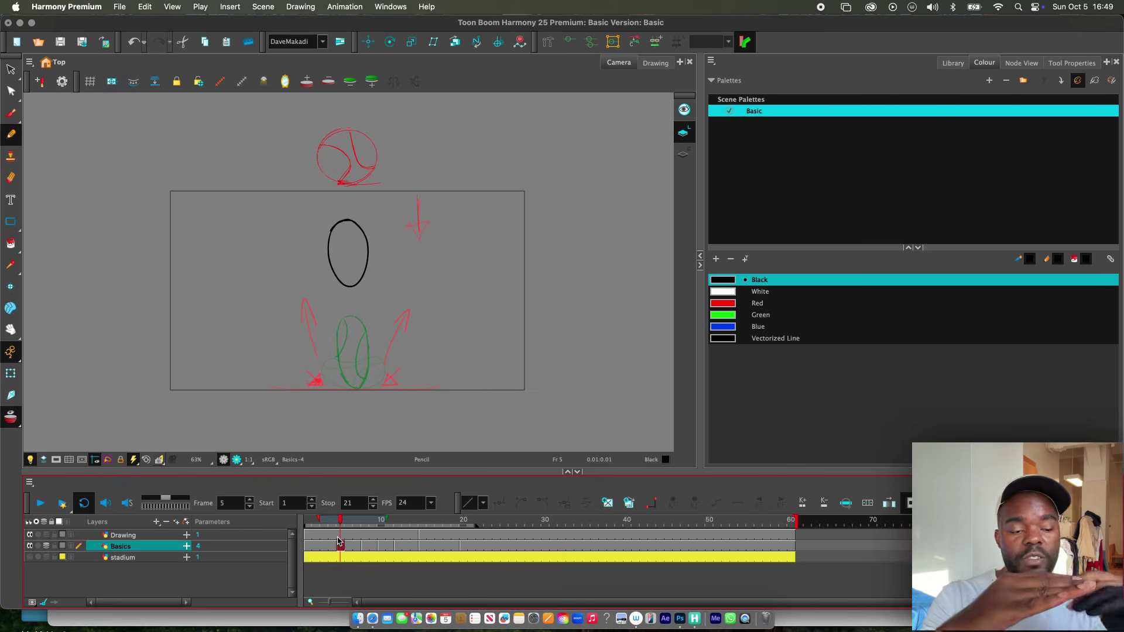
pyautogui.click(325, 546)
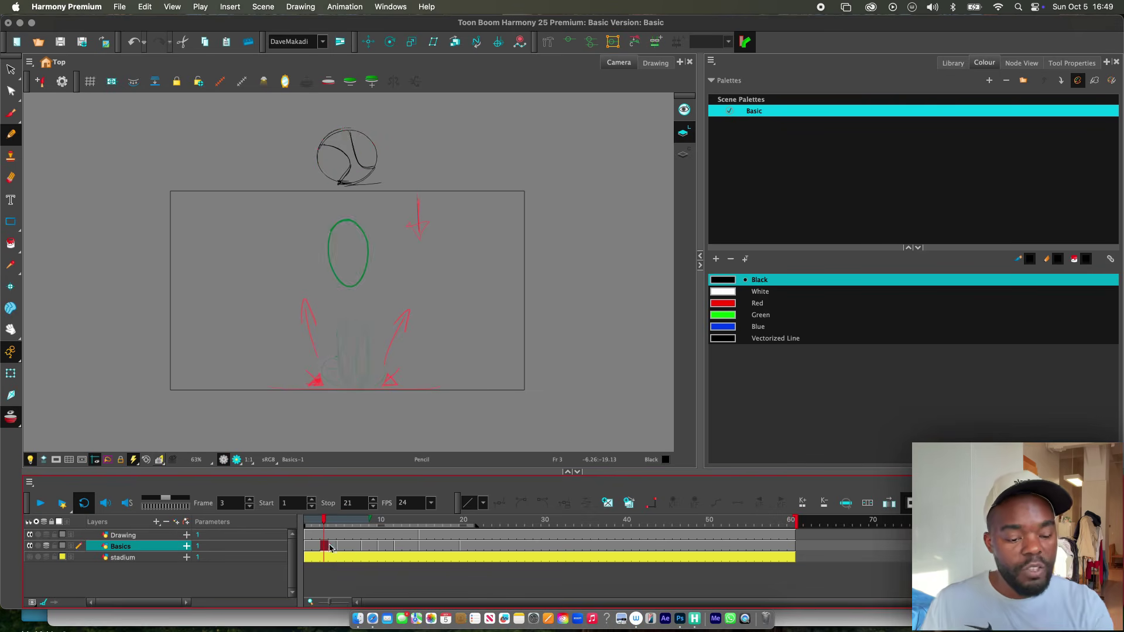
pyautogui.click(608, 504)
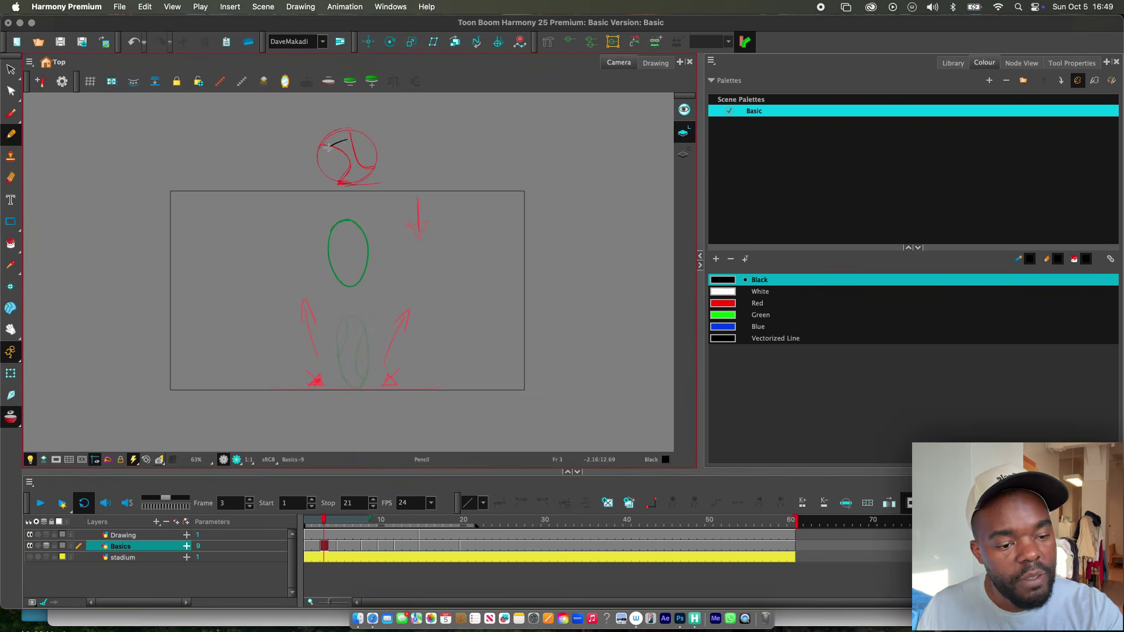
pyautogui.moveTo(328, 148)
pyautogui.mouseDown()
pyautogui.moveTo(322, 184)
pyautogui.moveTo(339, 192)
pyautogui.mouseUp()
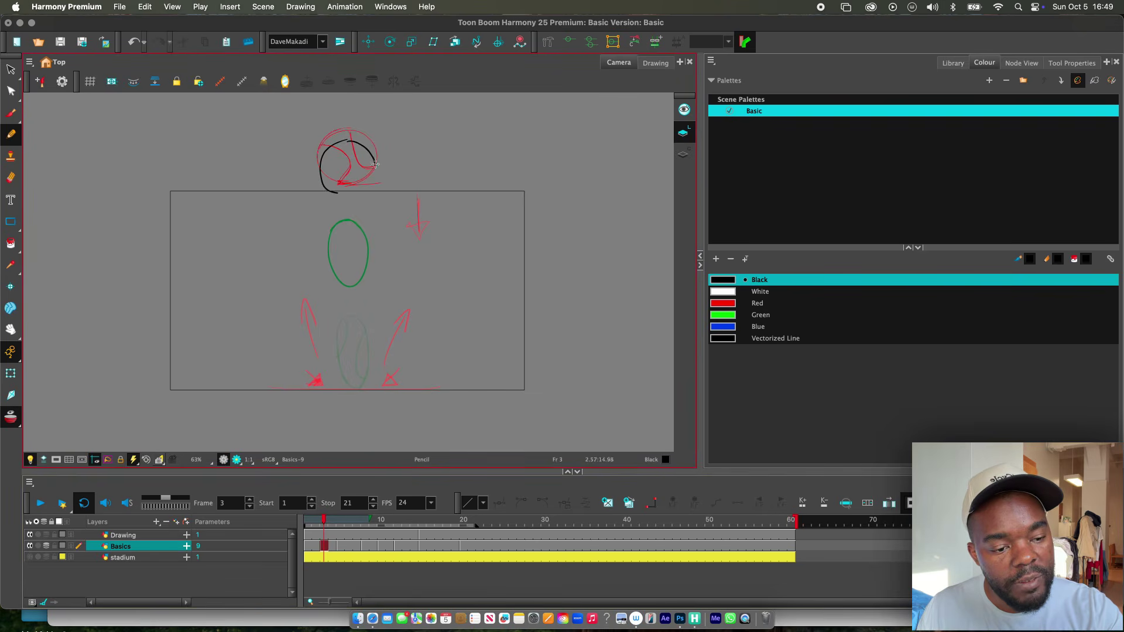
pyautogui.press('super+z')
pyautogui.moveTo(350, 141)
pyautogui.mouseDown()
pyautogui.moveTo(375, 154)
pyautogui.moveTo(379, 172)
pyautogui.moveTo(349, 198)
pyautogui.moveTo(322, 187)
pyautogui.moveTo(325, 151)
pyautogui.moveTo(341, 132)
pyautogui.moveTo(322, 150)
pyautogui.moveTo(325, 174)
pyautogui.moveTo(364, 182)
pyautogui.moveTo(377, 167)
pyautogui.moveTo(378, 146)
pyautogui.moveTo(361, 131)
pyautogui.moveTo(331, 134)
pyautogui.moveTo(365, 135)
pyautogui.moveTo(364, 165)
pyautogui.moveTo(379, 154)
pyautogui.moveTo(328, 145)
pyautogui.moveTo(341, 182)
pyautogui.mouseUp()
# Step: Redraw and clean up the circle's outline at frame 3 while flipping between it and the neighbouring drawings
pyautogui.press('f')
pyautogui.press('g')
pyautogui.press('f')
pyautogui.press('g')
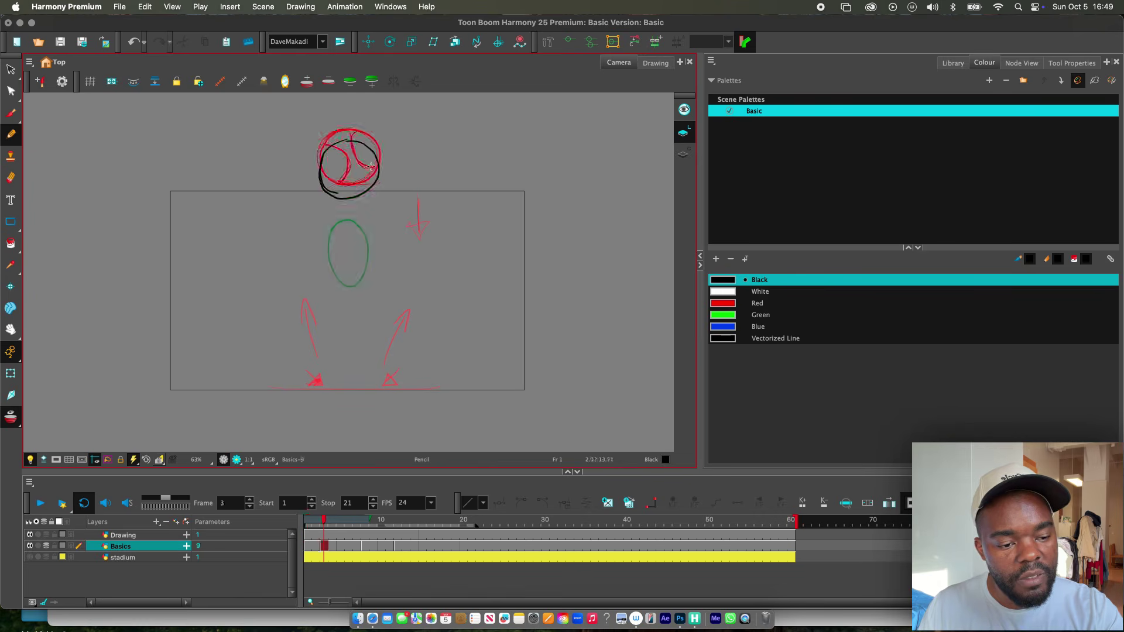
pyautogui.press('f')
pyautogui.press('g')
pyautogui.moveTo(328, 159)
pyautogui.mouseDown()
pyautogui.moveTo(331, 194)
pyautogui.moveTo(324, 175)
pyautogui.moveTo(371, 188)
pyautogui.moveTo(349, 201)
pyautogui.moveTo(382, 177)
pyautogui.mouseUp()
pyautogui.hotkey('alt', '/')
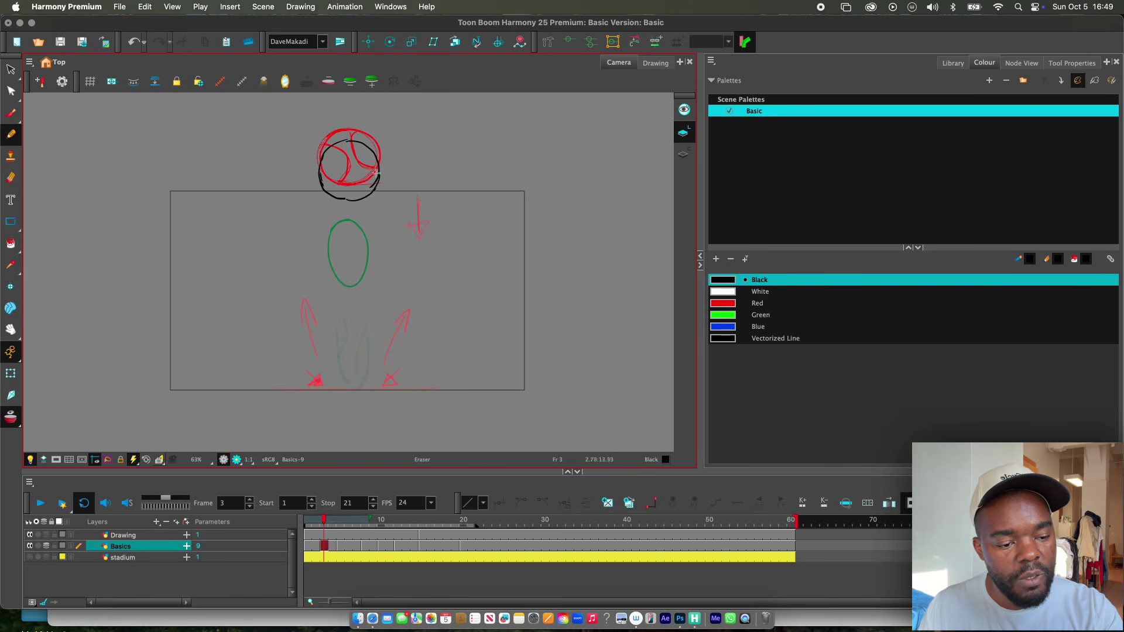
pyautogui.press('g')
pyautogui.press('f')
pyautogui.press('f')
pyautogui.press('g')
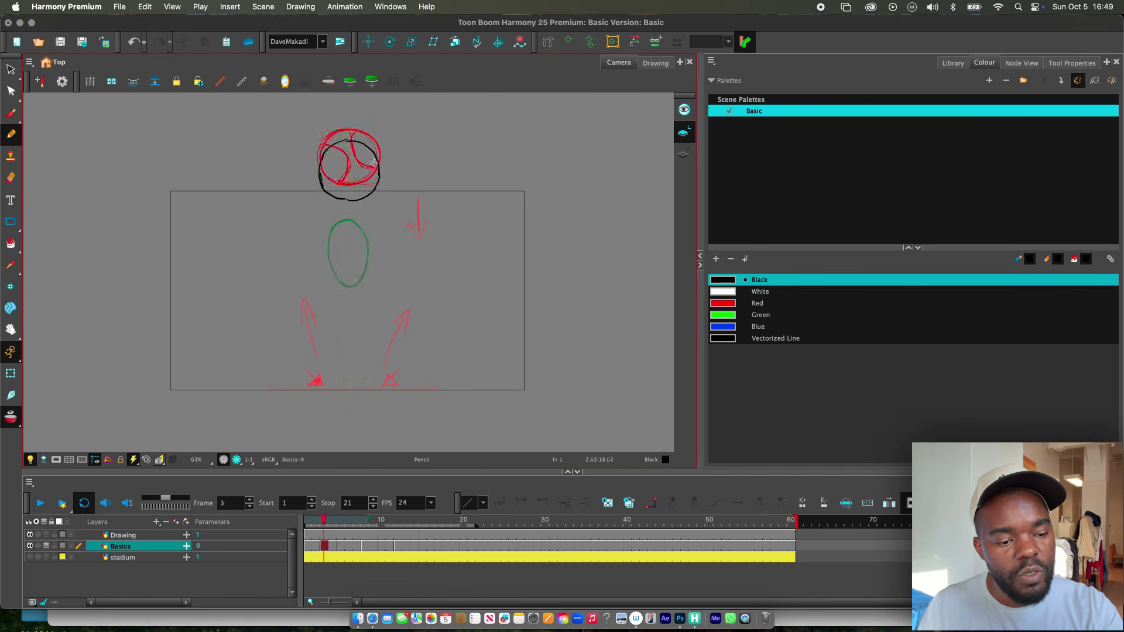
# Step: Flip between the Basics drawings at frames 1, 3 and 5 to examine the spacing of the falling ball
pyautogui.press('f')
pyautogui.press('g')
pyautogui.press('f')
pyautogui.press('g')
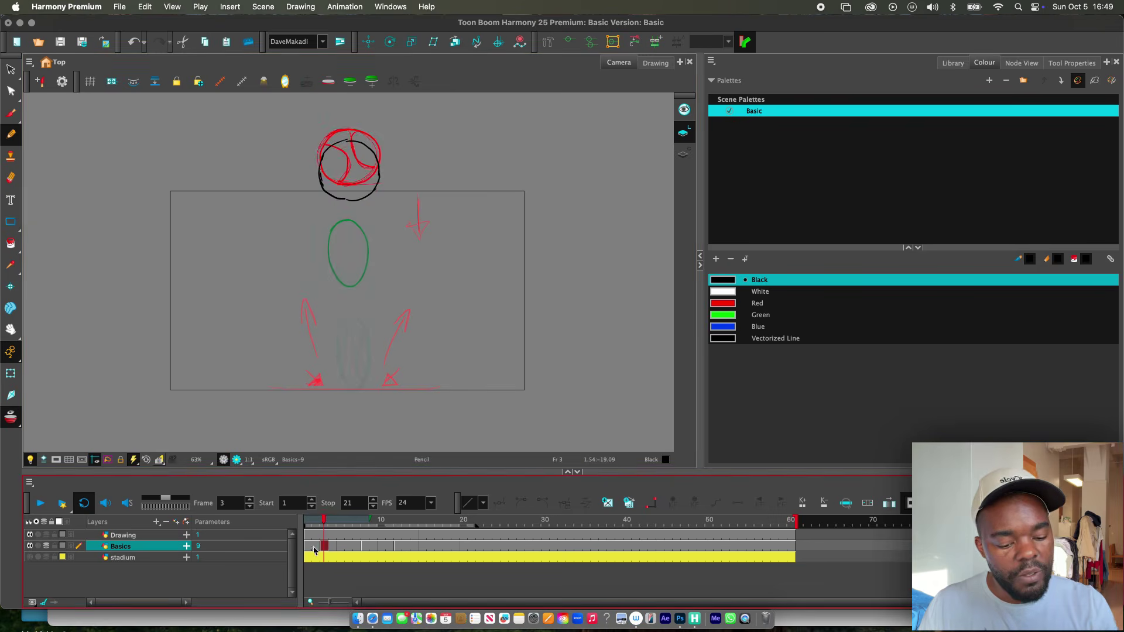
pyautogui.press('f')
pyautogui.press('g')
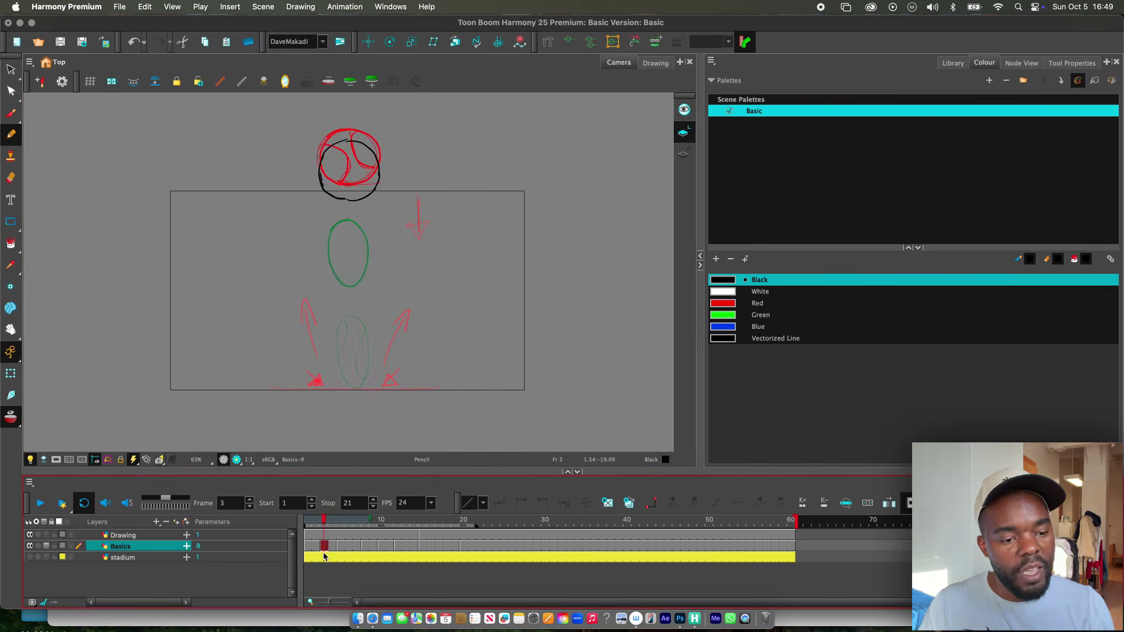
pyautogui.press('g')
pyautogui.press('f')
pyautogui.press('f')
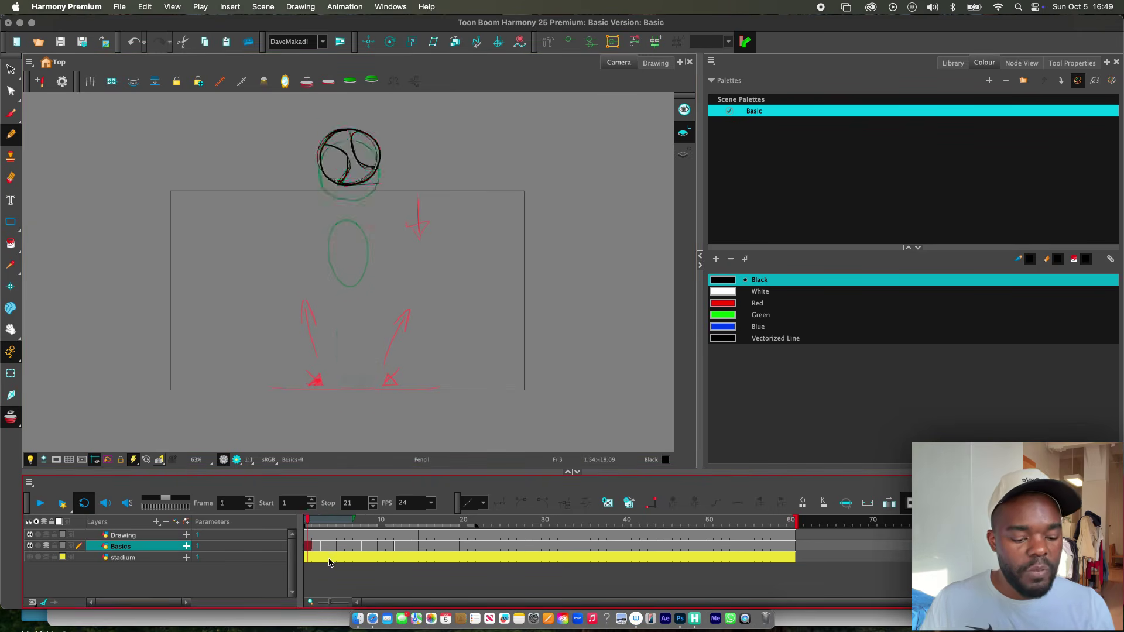
pyautogui.click(325, 547)
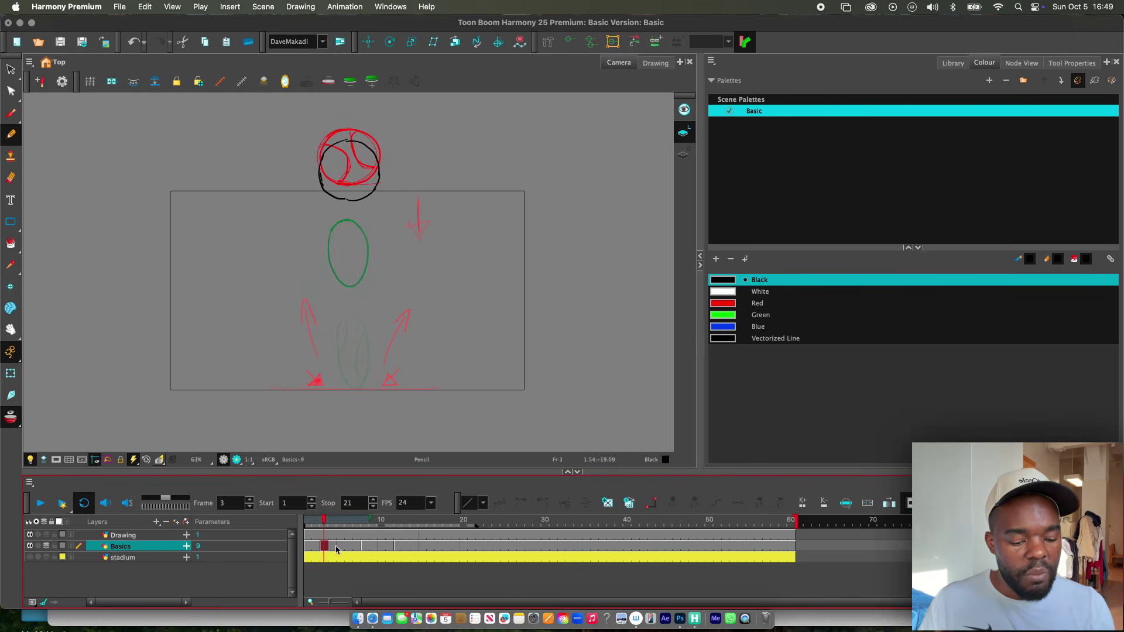
pyautogui.click(336, 547)
pyautogui.press('g')
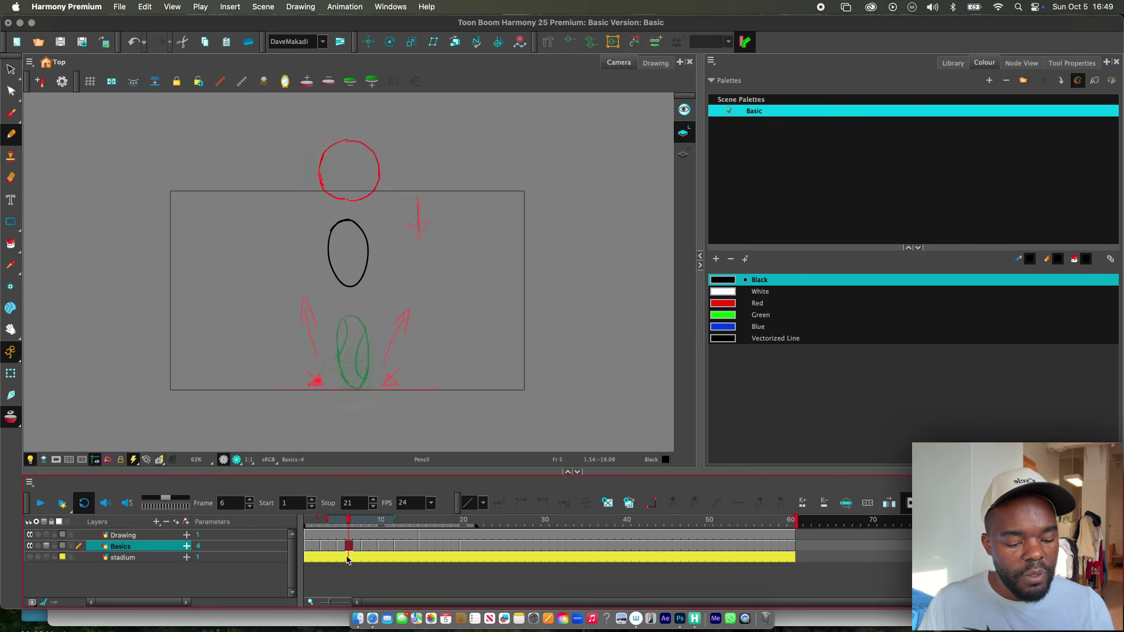
pyautogui.press('f')
# Step: Create an empty drawing at frame 7 on the Basics layer, between the falling oval and the stretched ball at the ground
pyautogui.click(340, 547)
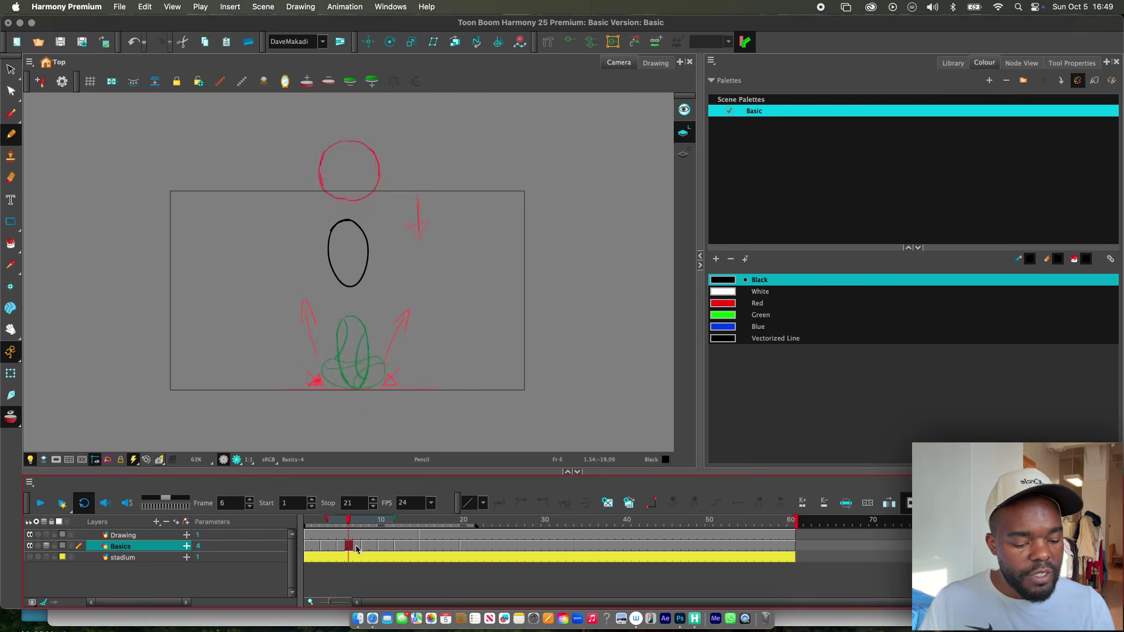
pyautogui.click(354, 547)
pyautogui.press('f')
pyautogui.click(358, 547)
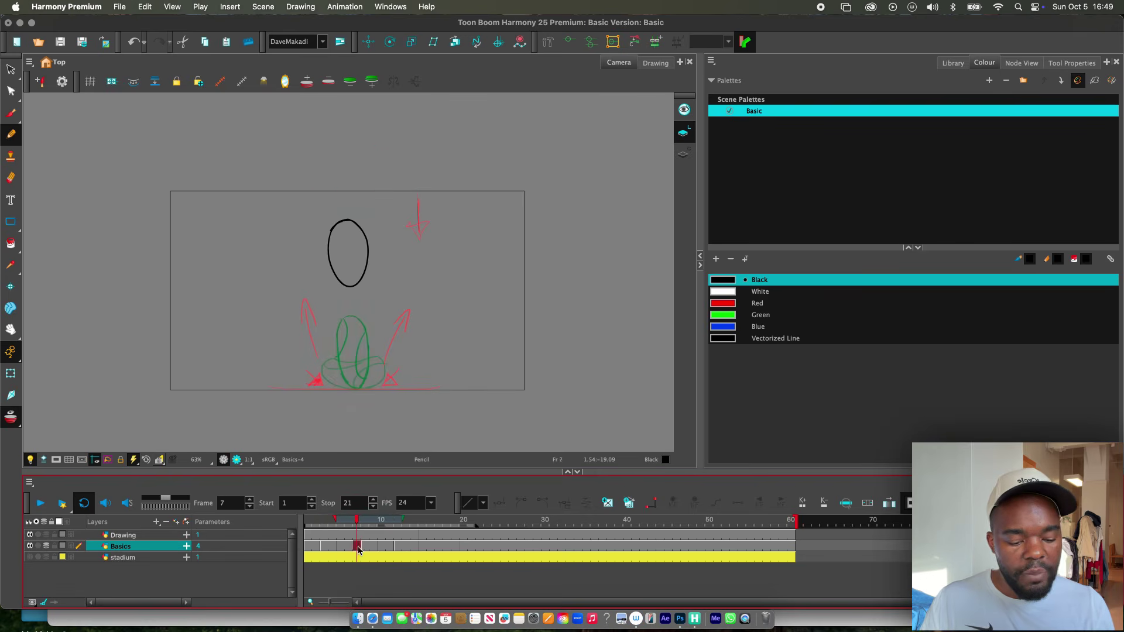
pyautogui.click(351, 547)
pyautogui.click(356, 547)
pyautogui.click(350, 547)
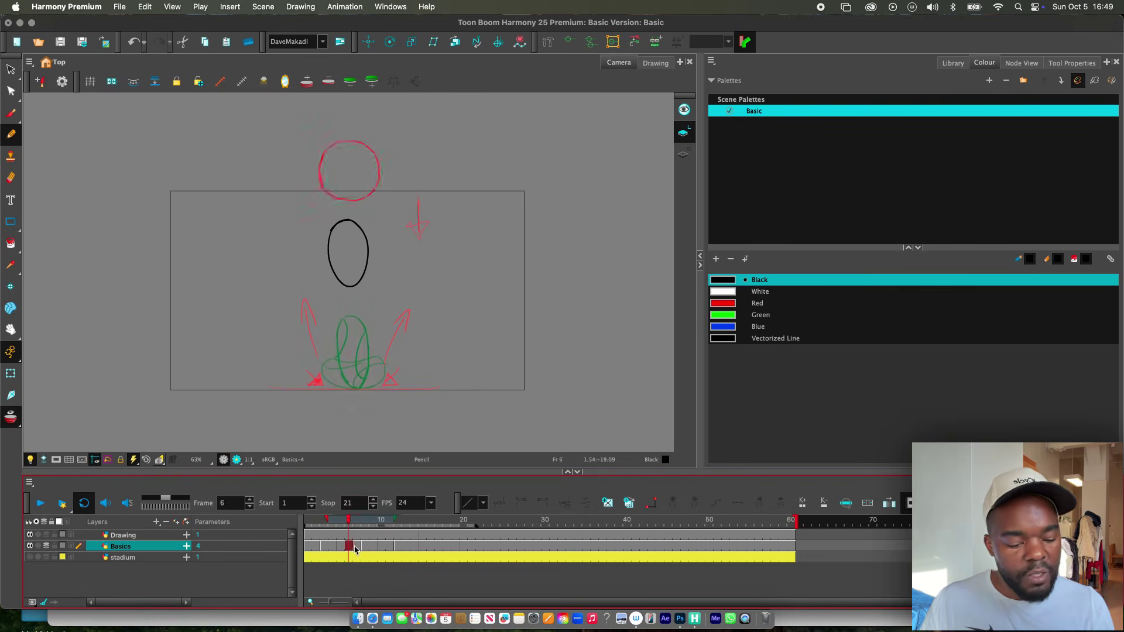
pyautogui.click(356, 548)
pyautogui.click(607, 503)
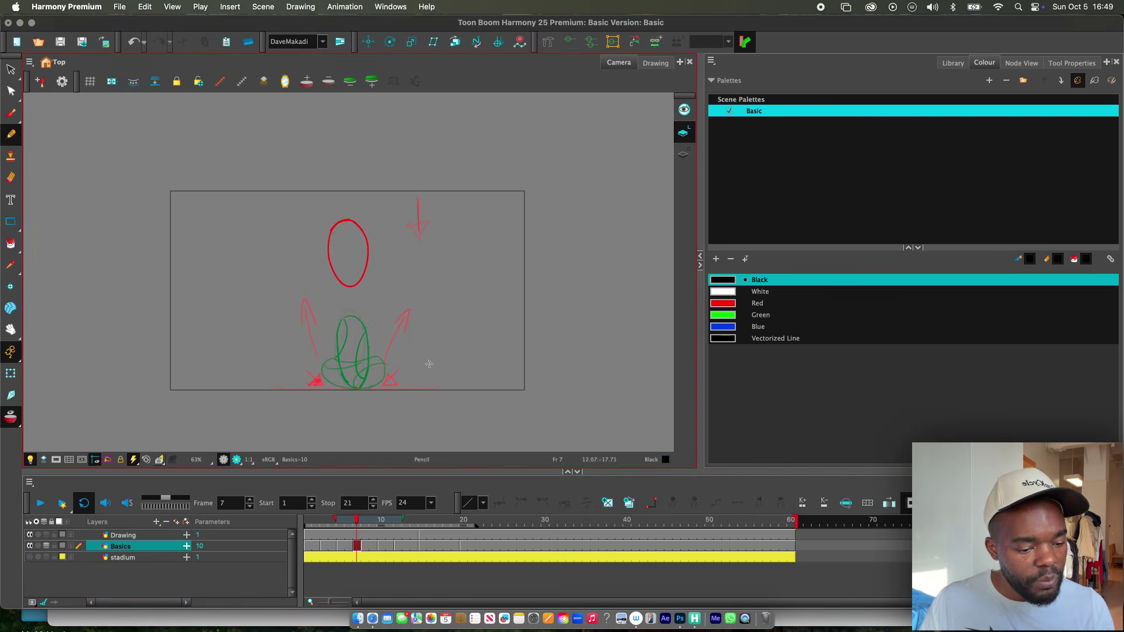
# Step: Draw a tall black oval at frame 7, overlapping the onion-skinned oval above and the stretched ball below, undoing stray strokes
pyautogui.press(',')
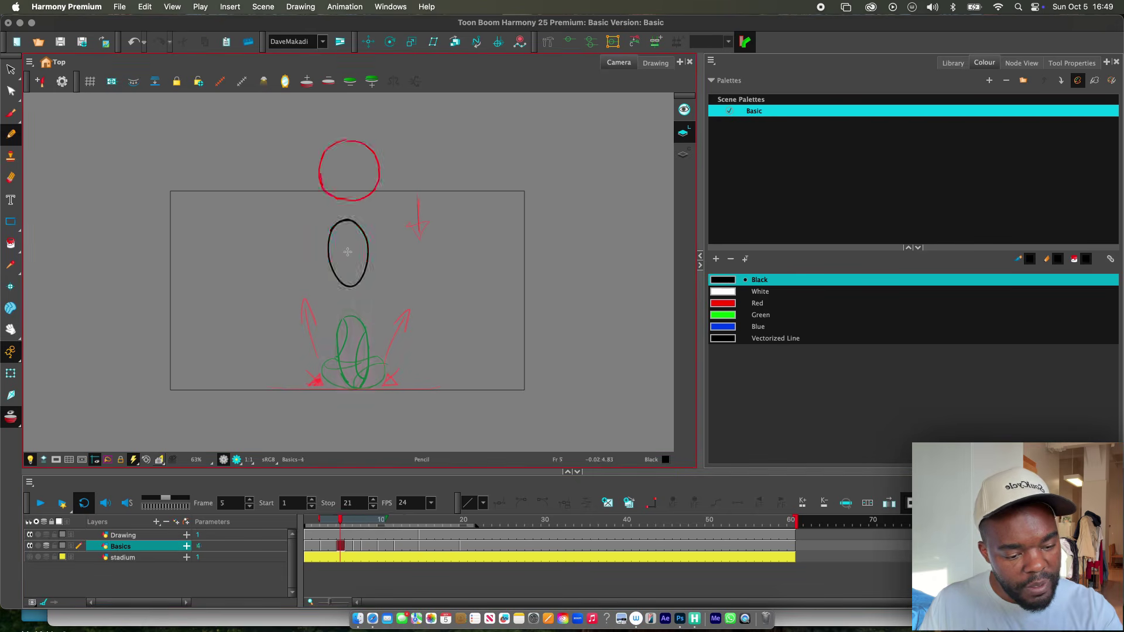
pyautogui.press('.')
pyautogui.press('.')
pyautogui.press(',')
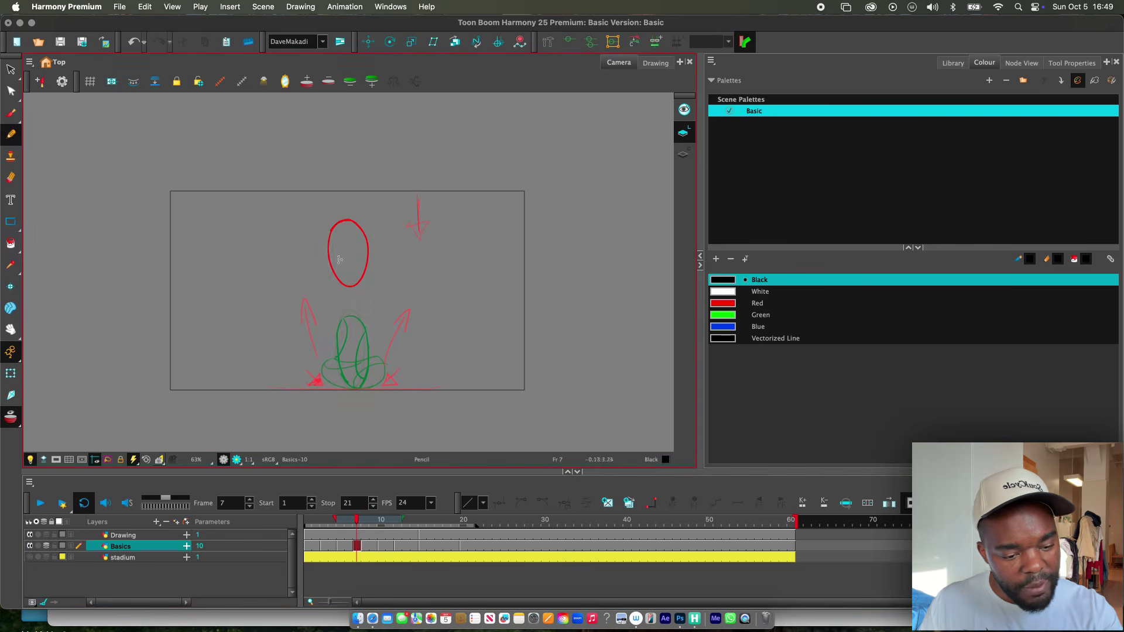
pyautogui.moveTo(339, 259)
pyautogui.mouseDown()
pyautogui.moveTo(330, 295)
pyautogui.moveTo(342, 324)
pyautogui.moveTo(357, 324)
pyautogui.moveTo(370, 290)
pyautogui.moveTo(356, 261)
pyautogui.moveTo(334, 269)
pyautogui.moveTo(338, 323)
pyautogui.moveTo(354, 335)
pyautogui.moveTo(364, 298)
pyautogui.moveTo(351, 264)
pyautogui.moveTo(336, 291)
pyautogui.moveTo(350, 330)
pyautogui.moveTo(366, 301)
pyautogui.moveTo(353, 260)
pyautogui.moveTo(335, 277)
pyautogui.mouseUp()
pyautogui.press('super+z')
pyautogui.press('super+z')
# Step: Compare the frame 7 oval with its neighbours, play the looped animation from frame 1 to review the added drawings, and stop it
pyautogui.press(',')
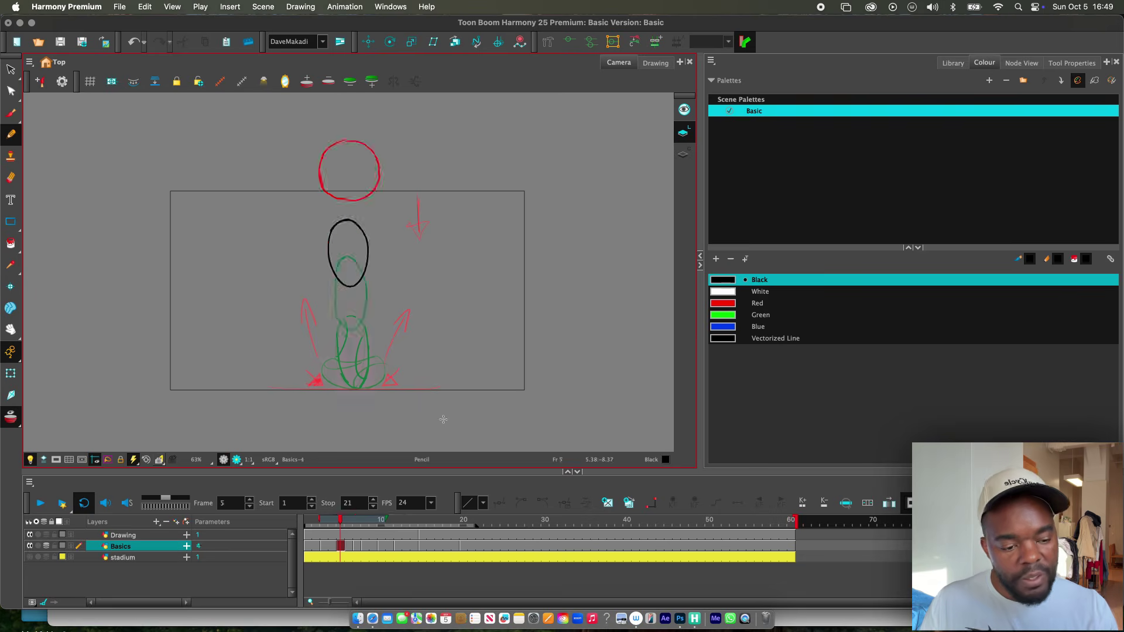
pyautogui.press('.')
pyautogui.press('.')
pyautogui.press('Return')
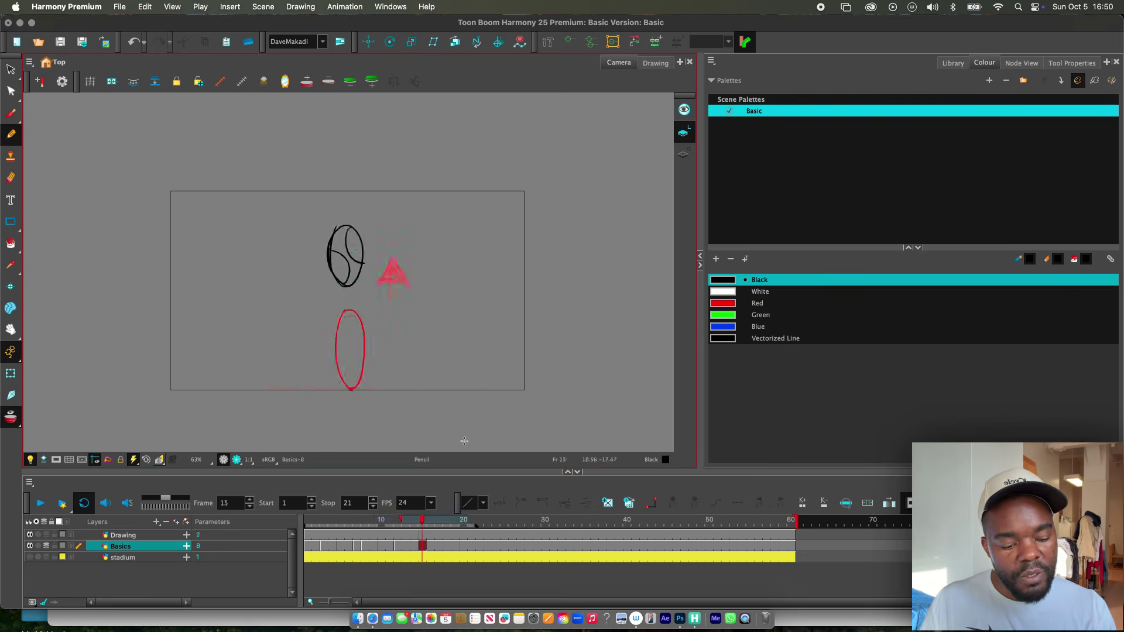
pyautogui.click(343, 526)
pyautogui.moveTo(343, 525); pyautogui.dragTo(251, 521)
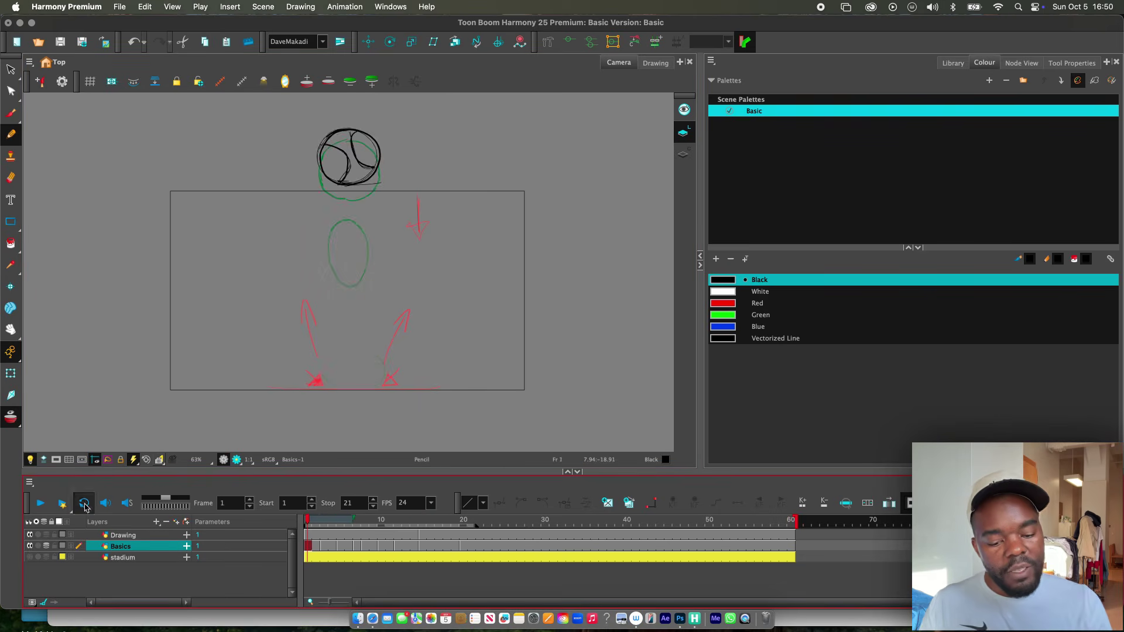
pyautogui.click(39, 503)
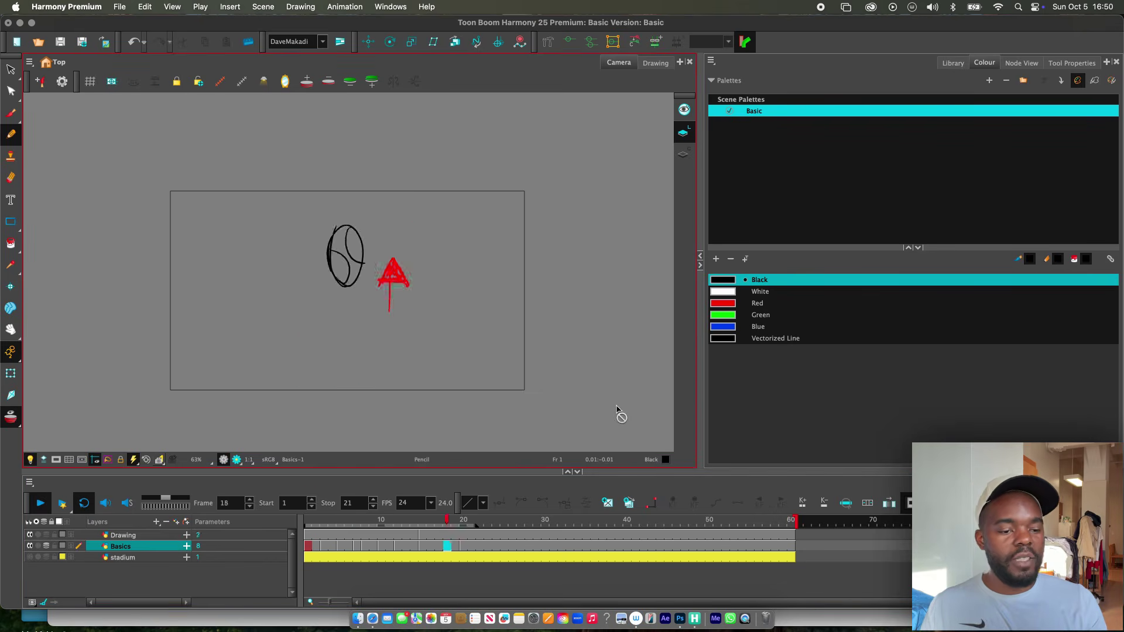
pyautogui.click(308, 546)
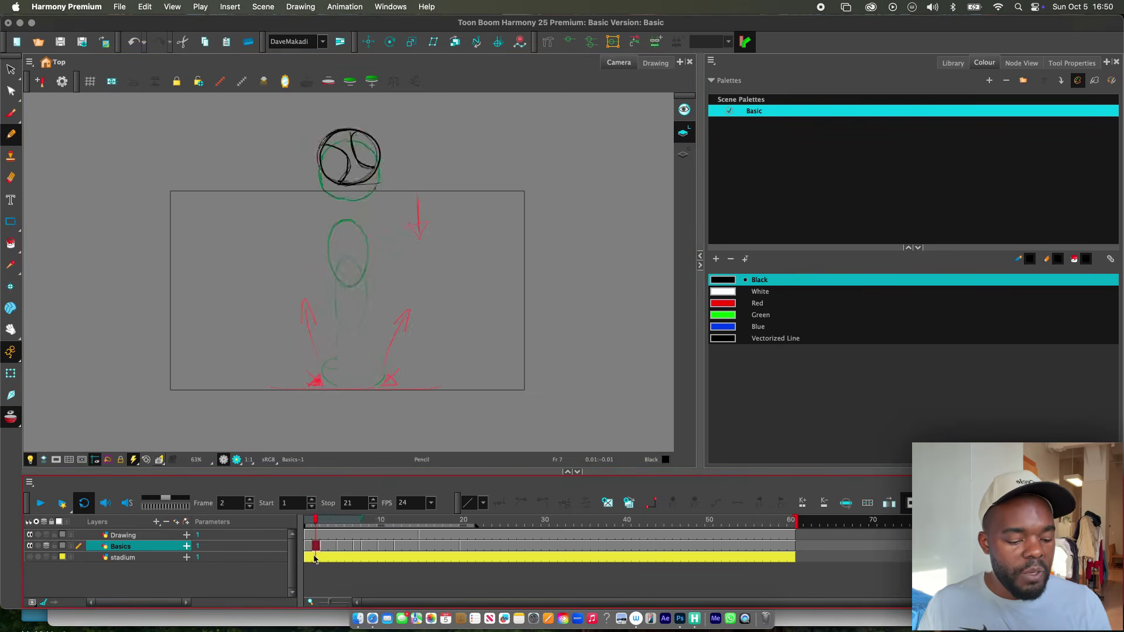
# Step: Examine the Basics drawings with onion skin from frame 5 through the rebound up to frame 20, ending on frame 17
pyautogui.click(341, 547)
pyautogui.click(347, 546)
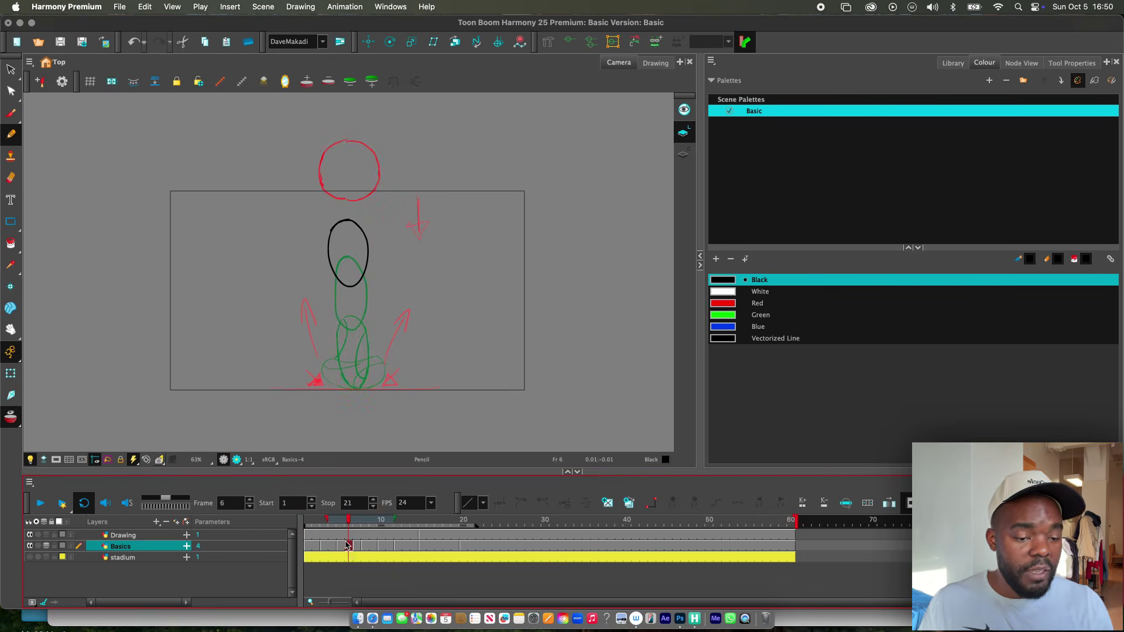
pyautogui.moveTo(379, 521); pyautogui.dragTo(419, 533)
pyautogui.click(441, 546)
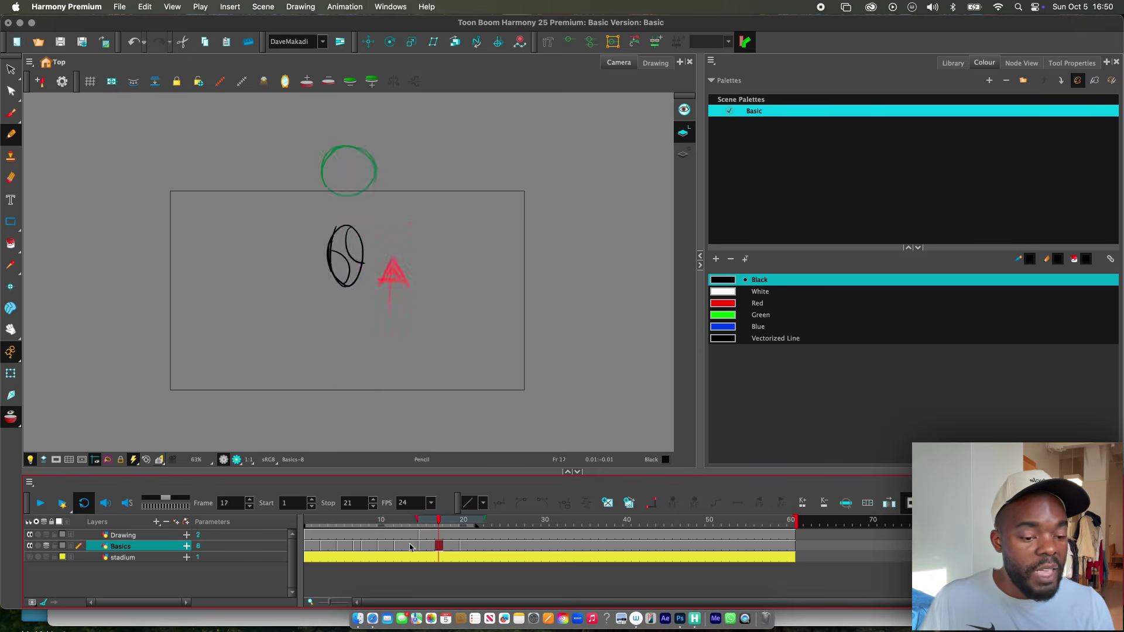
pyautogui.click(406, 546)
pyautogui.click(425, 547)
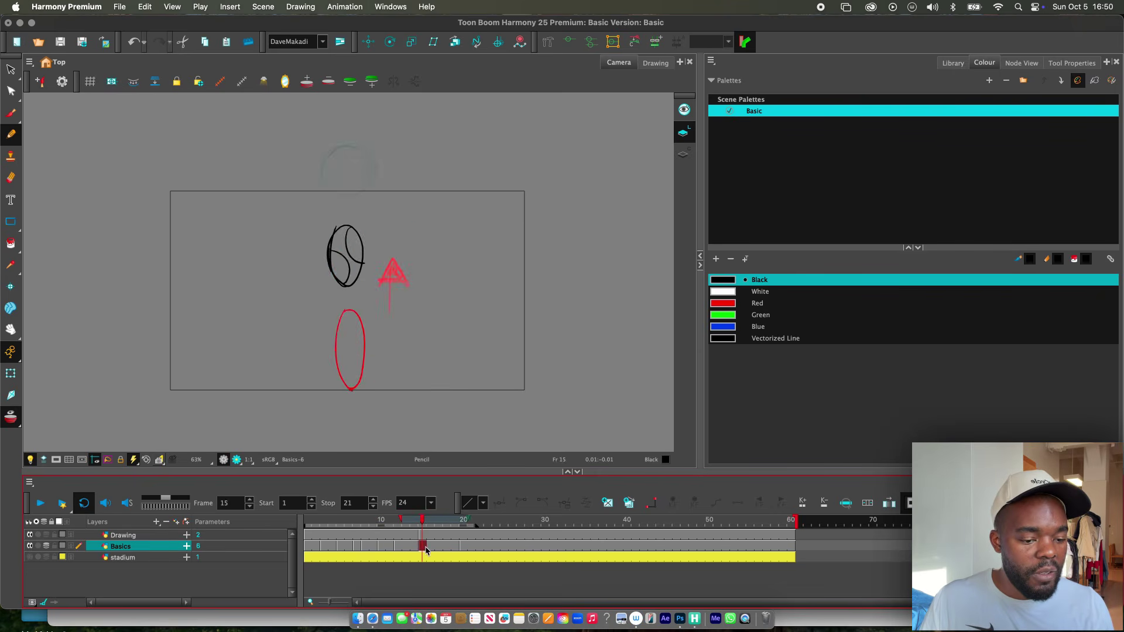
pyautogui.click(465, 547)
pyautogui.click(448, 546)
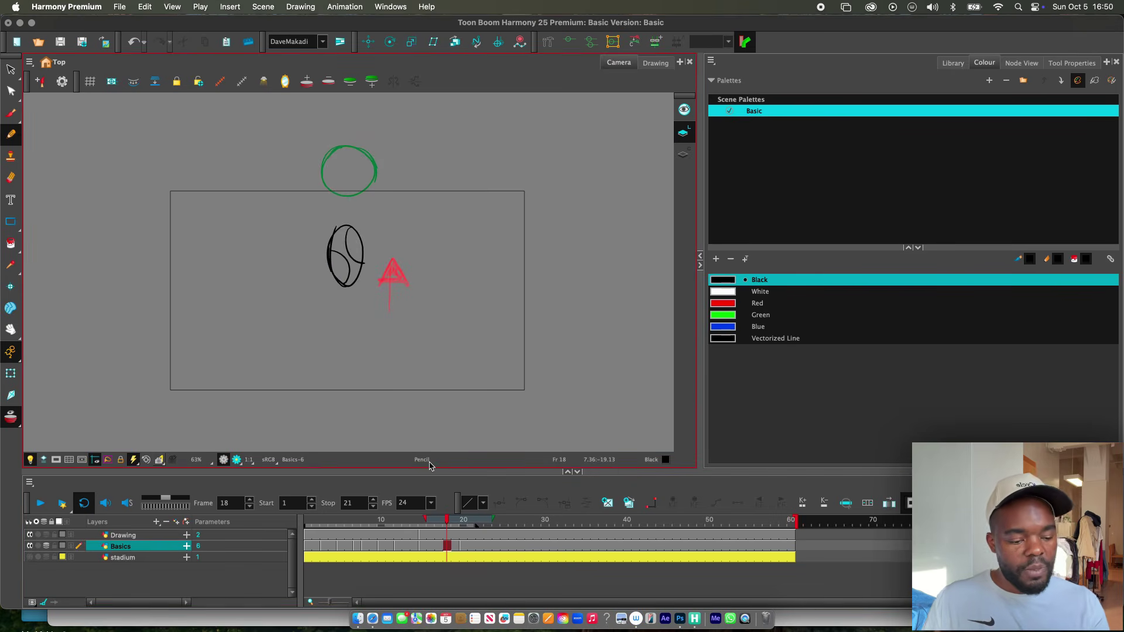
pyautogui.press('.')
pyautogui.press('.')
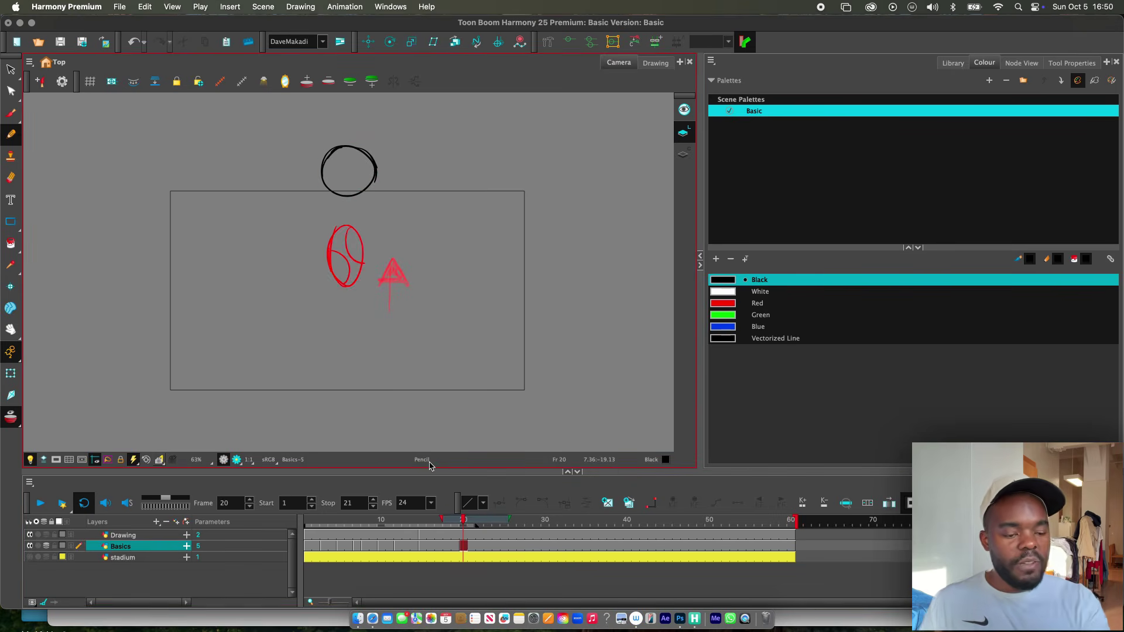
pyautogui.click(440, 546)
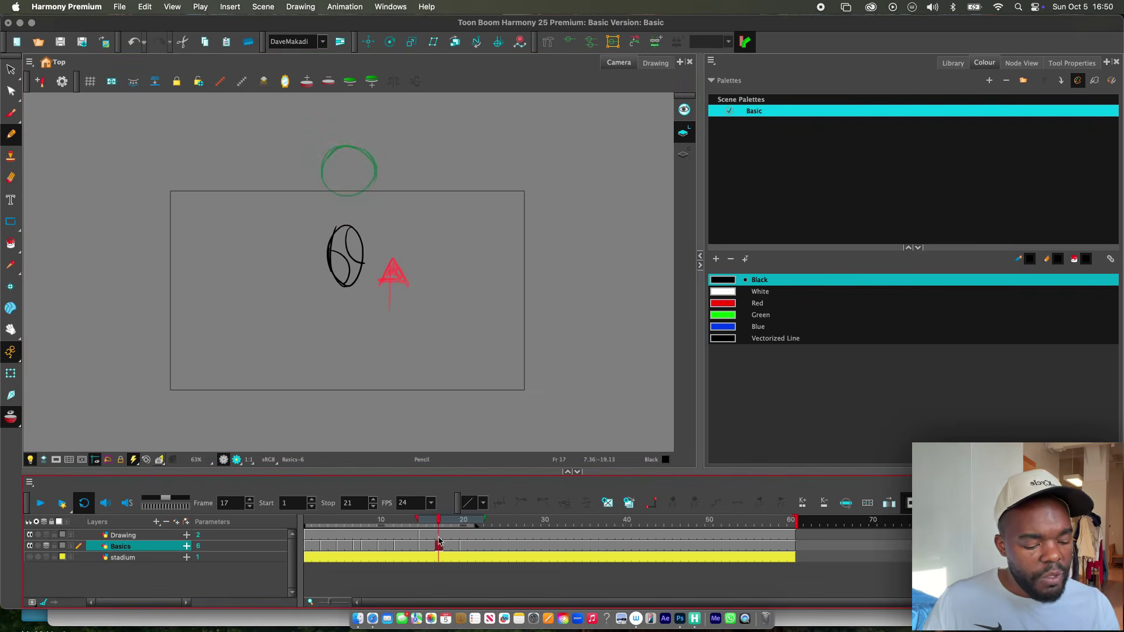
# Step: Examine the rebound drawings on the Basics layer with onion skin between frames 15 and 21
pyautogui.click(429, 543)
pyautogui.press('.')
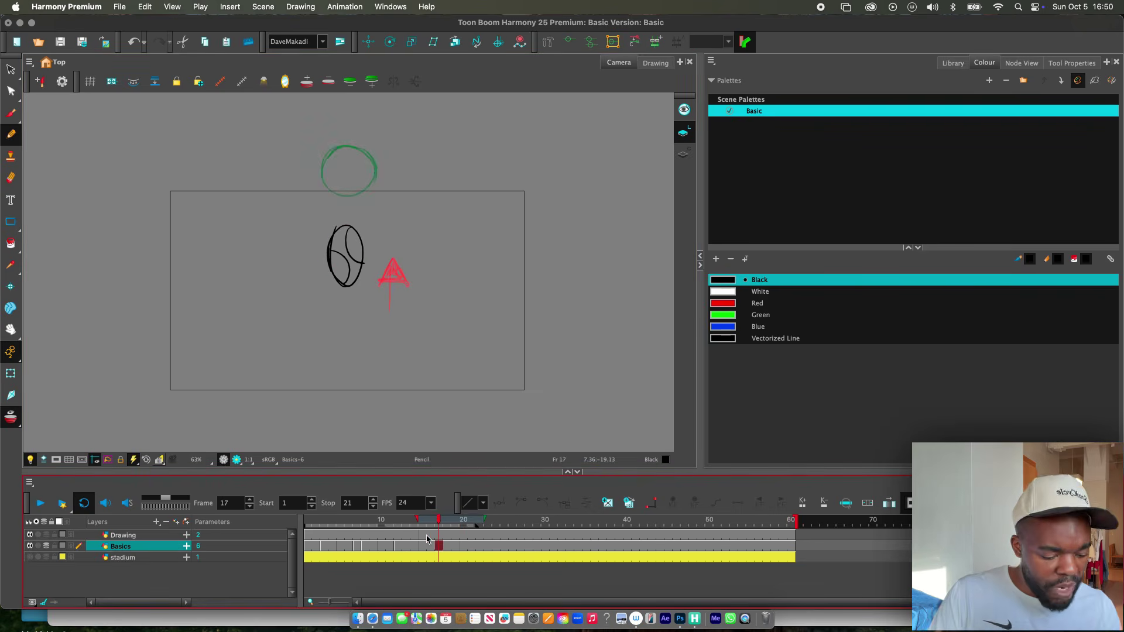
pyautogui.press(',')
pyautogui.press(',')
pyautogui.press('.')
pyautogui.press('.')
pyautogui.press(',')
pyautogui.press(',')
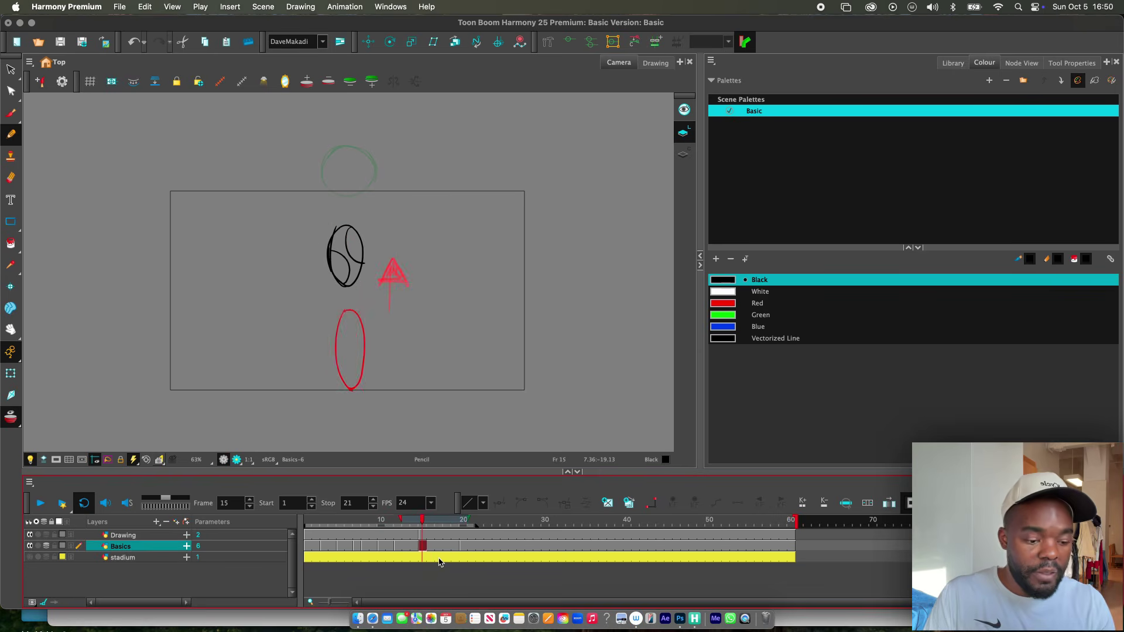
pyautogui.press('.')
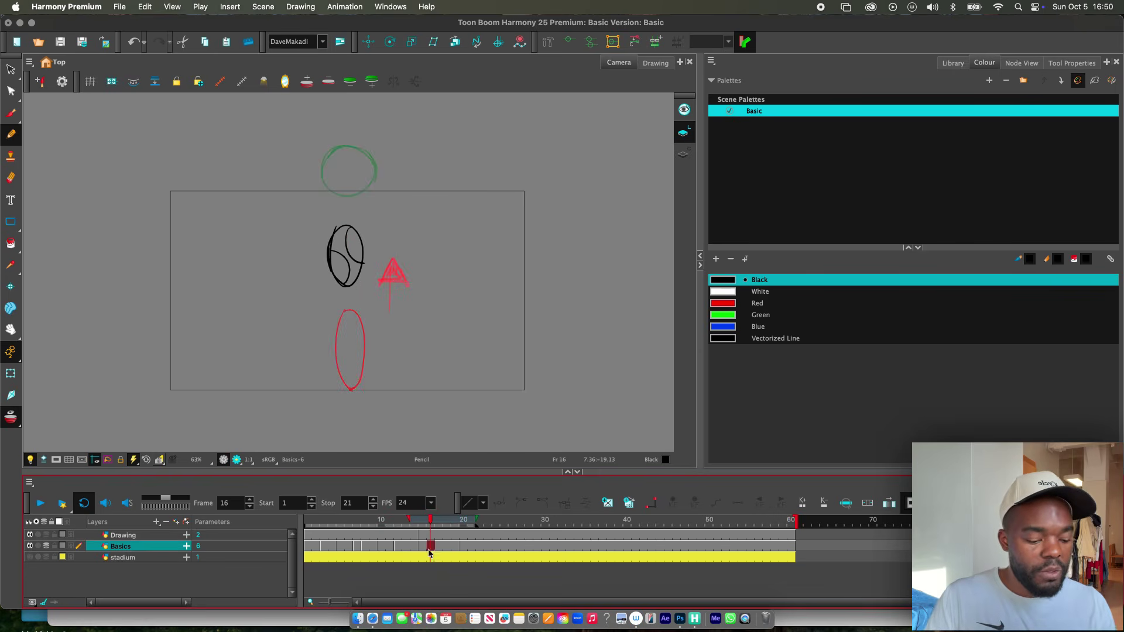
pyautogui.press(',')
pyautogui.press('.')
pyautogui.press('.')
pyautogui.press('.')
pyautogui.press('.')
pyautogui.press('.')
pyautogui.press('.')
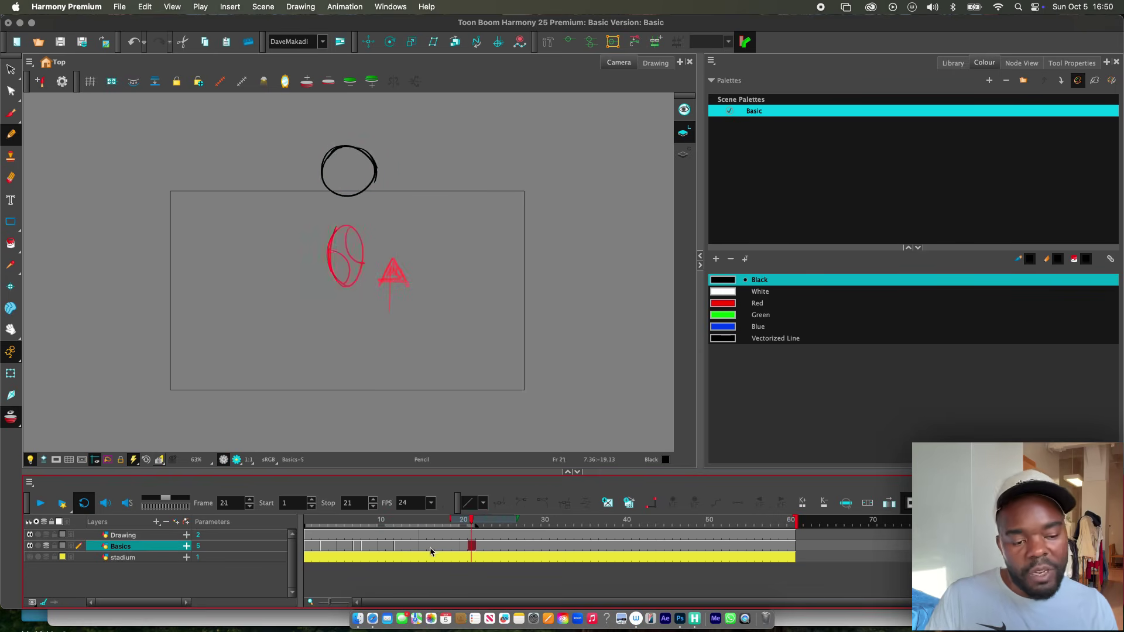
# Step: Review the Basics drawings backward from beyond frame 21 to the squash at the ground, ending on frame 14
pyautogui.press('.')
pyautogui.press('.')
pyautogui.press('.')
pyautogui.press('.')
pyautogui.press(',')
pyautogui.press(',')
pyautogui.press(',')
pyautogui.press(',')
pyautogui.press(',')
pyautogui.press(',')
pyautogui.press(',')
pyautogui.press(',')
pyautogui.press(',')
pyautogui.press(',')
pyautogui.press(',')
pyautogui.press(',')
pyautogui.press(',')
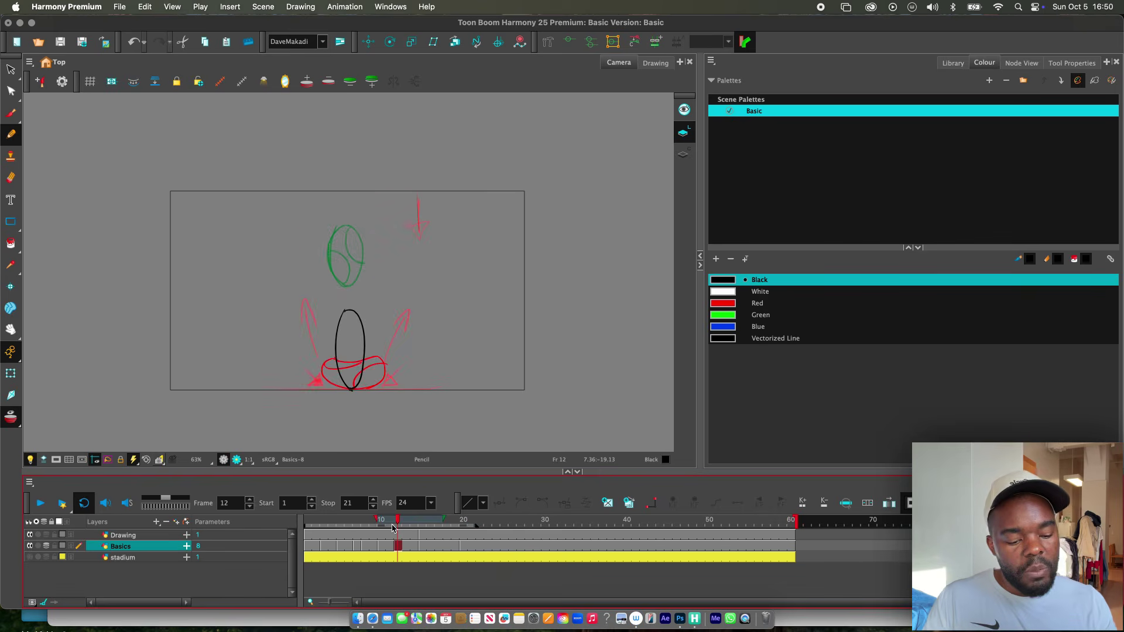
pyautogui.press(',')
pyautogui.press(',')
pyautogui.press(',')
pyautogui.press('.')
pyautogui.press('.')
pyautogui.press('.')
pyautogui.press('.')
pyautogui.press('.')
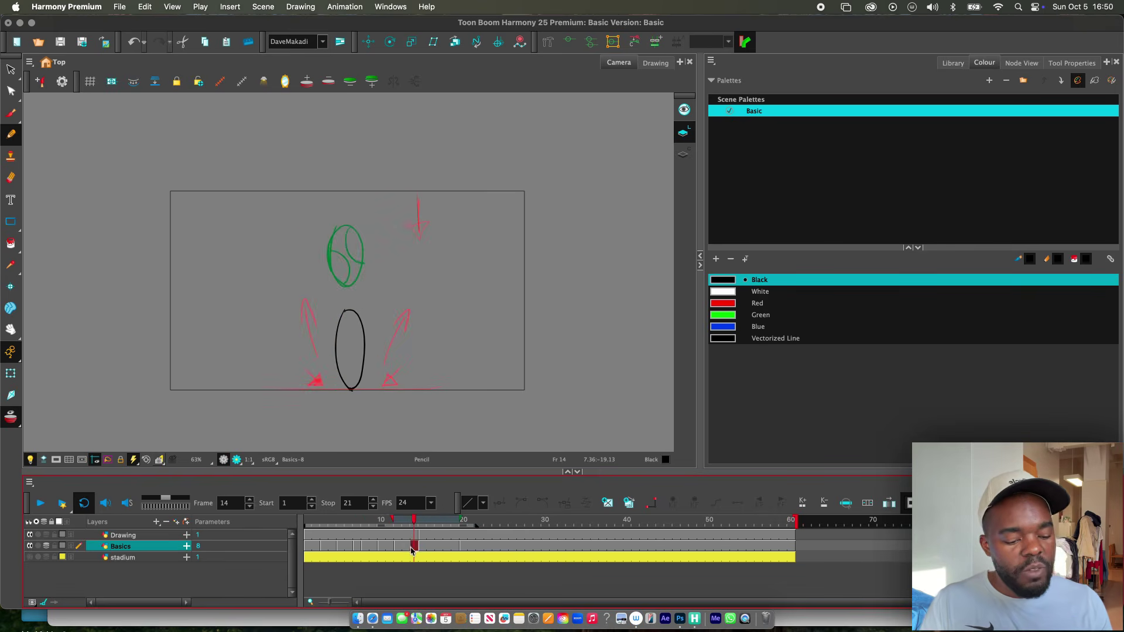
# Step: Return to frame 1 and compare the first two ball drawings of the fall, ending on frame 3
pyautogui.click(305, 525)
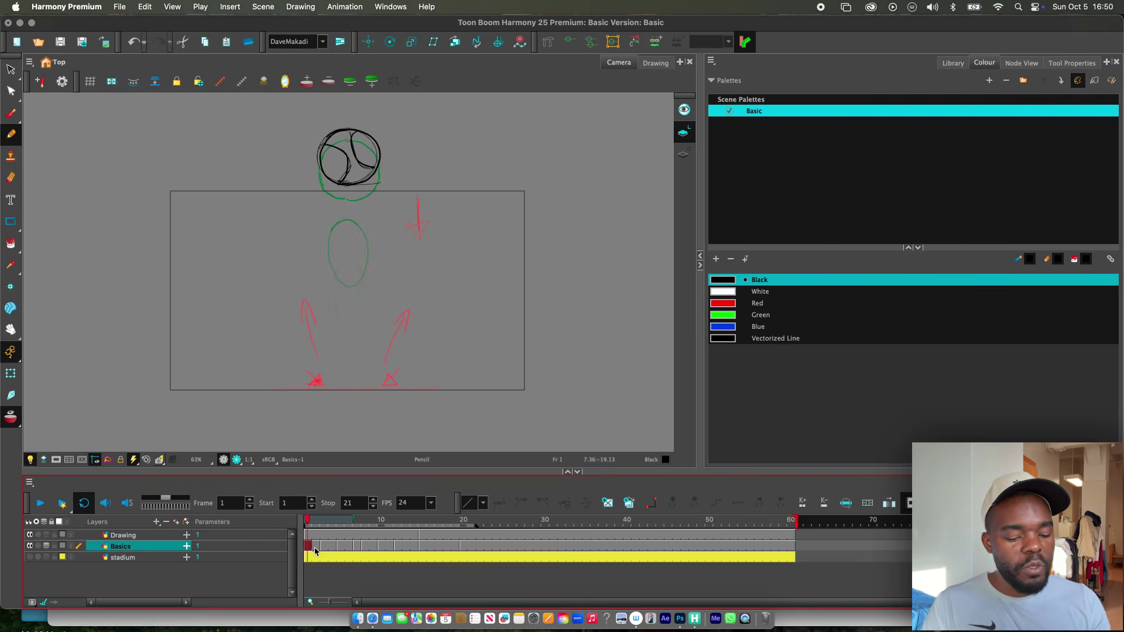
pyautogui.press('.')
pyautogui.press('.')
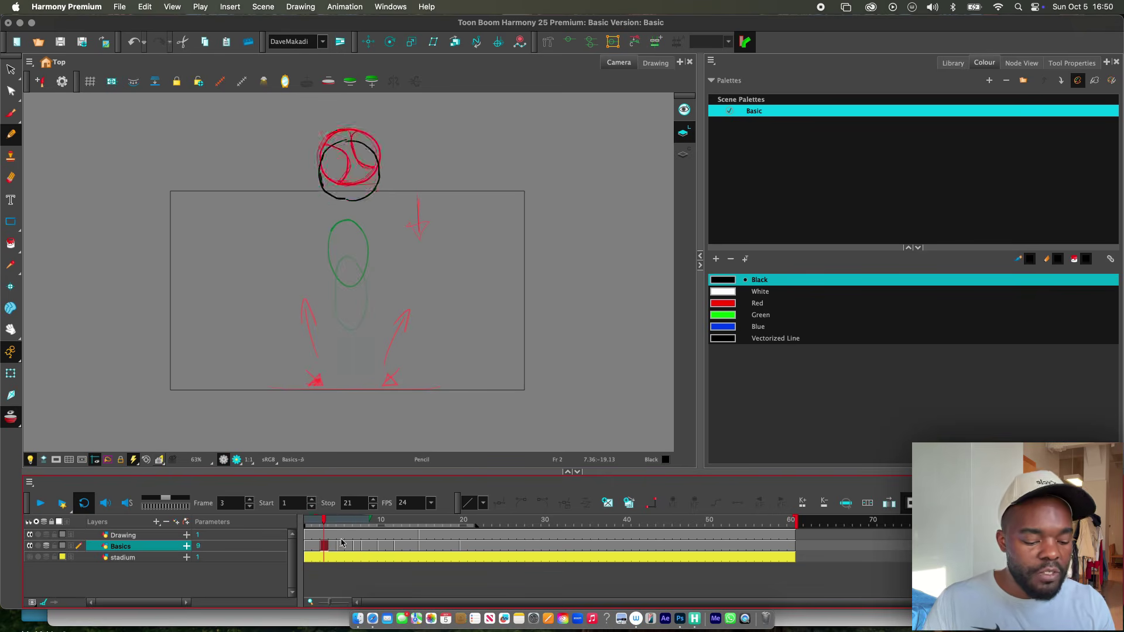
pyautogui.press(',')
pyautogui.press(',')
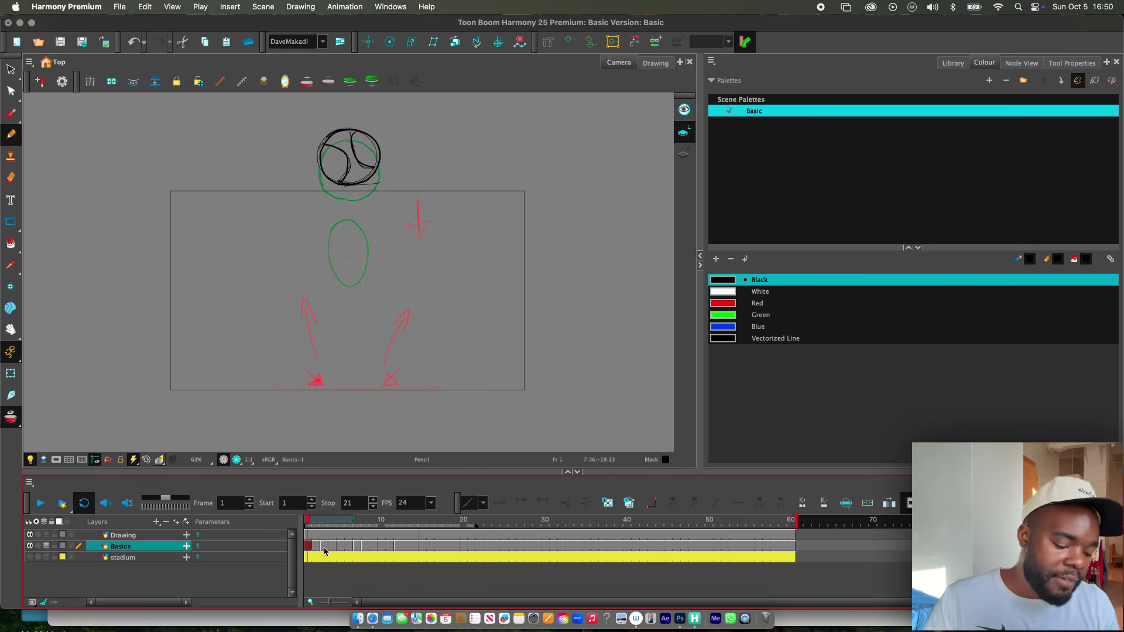
pyautogui.click(317, 548)
pyautogui.press(',')
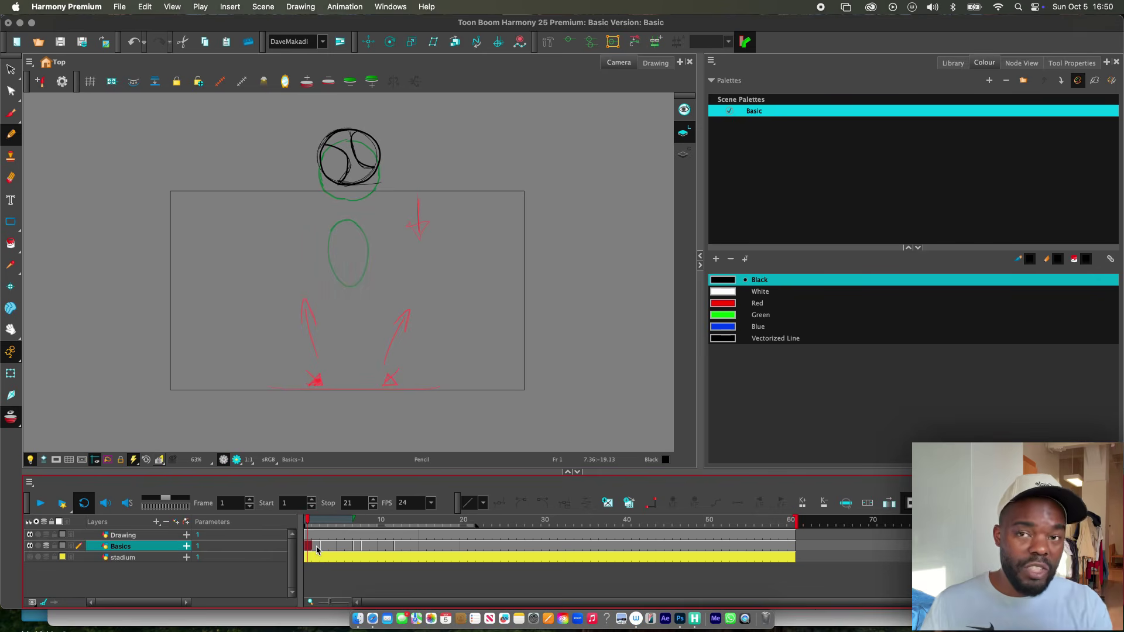
pyautogui.press('.')
pyautogui.press('.')
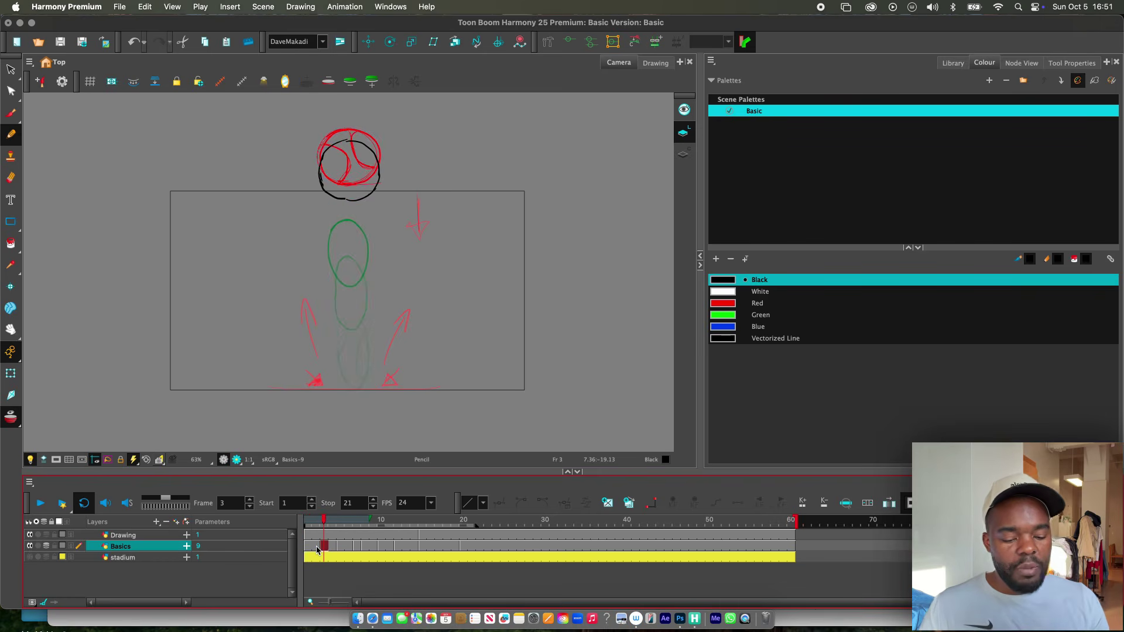
# Step: Examine the falling ball drawings from frame 3 to the squash at frame 10 and back, and play the looped animation
pyautogui.press('.')
pyautogui.press('.')
pyautogui.press('.')
pyautogui.press('.')
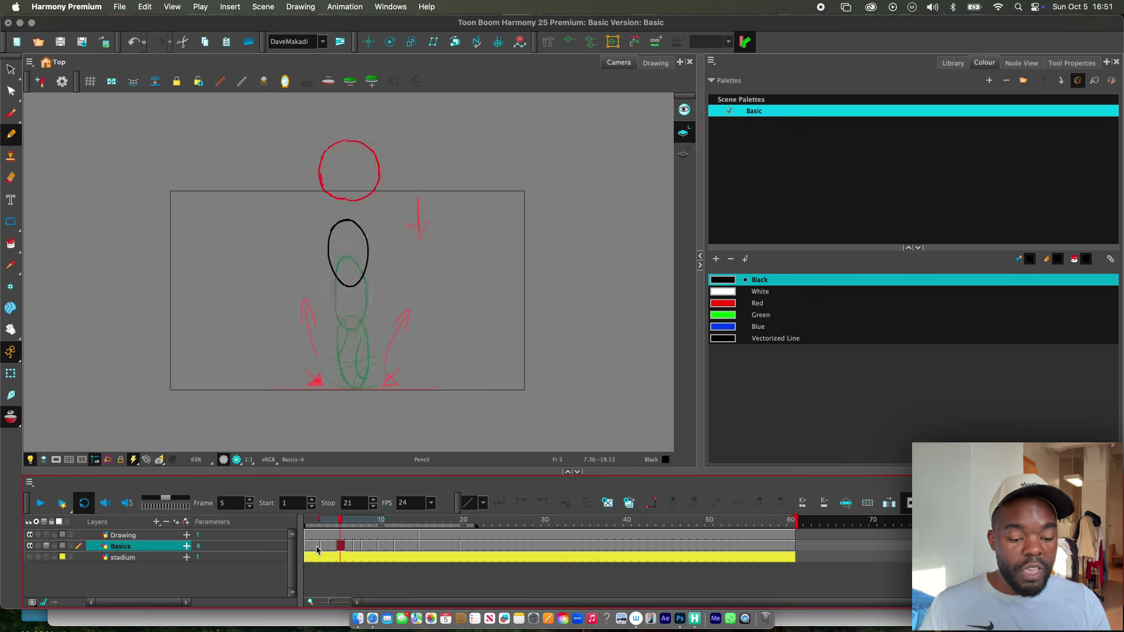
pyautogui.press('.')
pyautogui.press('.')
pyautogui.press('.')
pyautogui.press('.')
pyautogui.press('.')
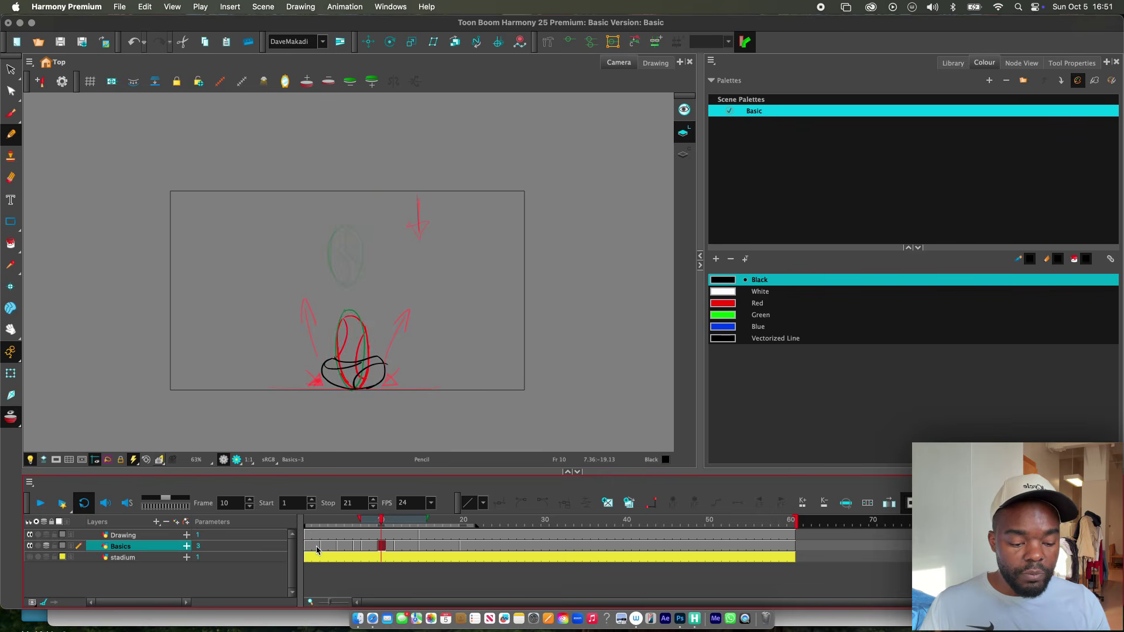
pyautogui.press(',')
pyautogui.press(',')
pyautogui.press(',')
pyautogui.press(',')
pyautogui.press(',')
pyautogui.press(',')
pyautogui.press(',')
pyautogui.press(',')
pyautogui.press(',')
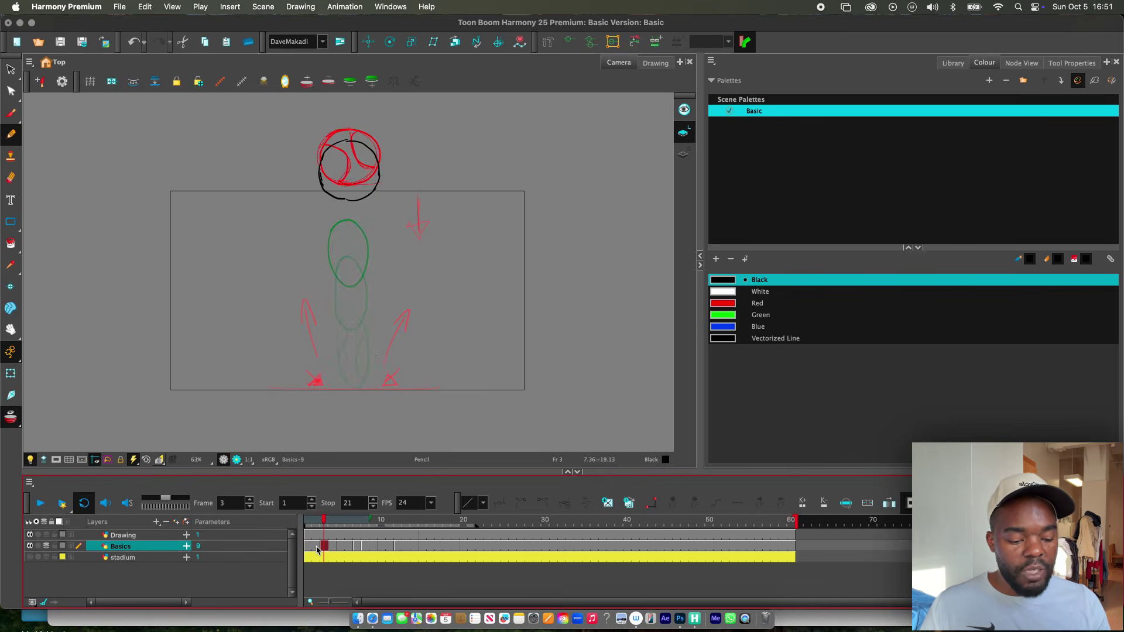
pyautogui.press('Return')
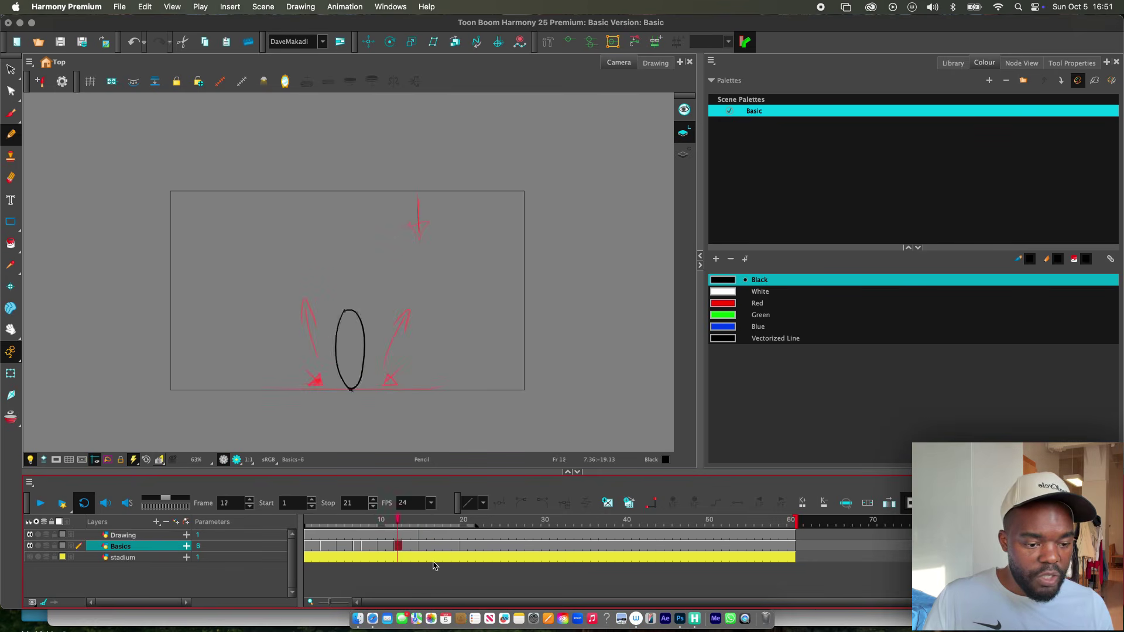
# Step: Add a drawing at frame 18 on Basics with a slightly tall black ball between the rebound oval and top circle, and review it in playback
pyautogui.click(444, 547)
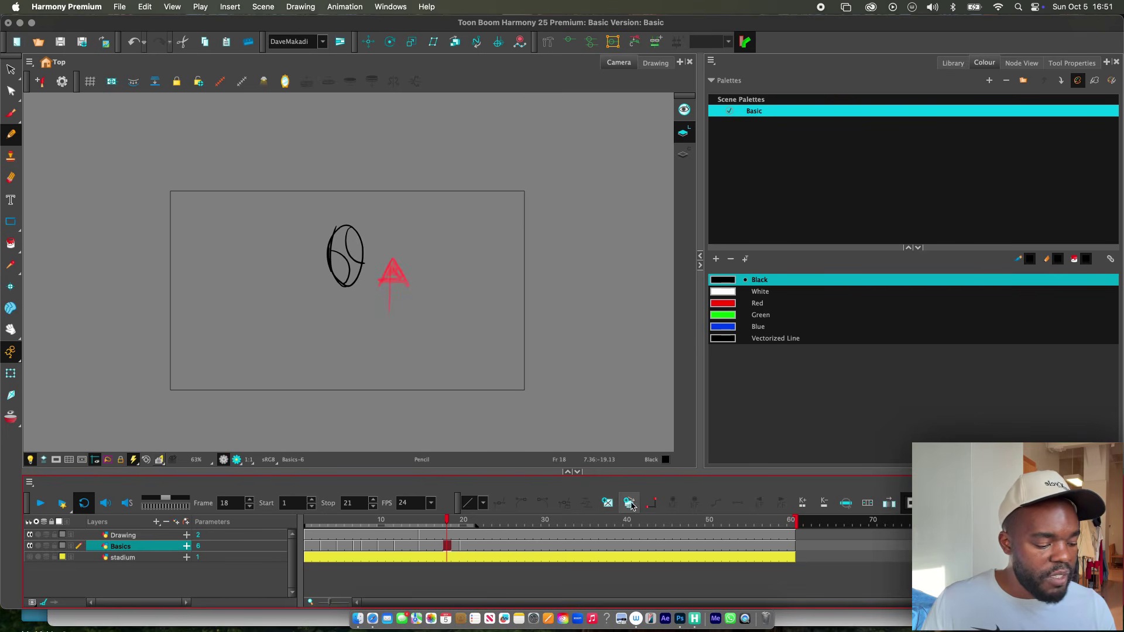
pyautogui.click(609, 504)
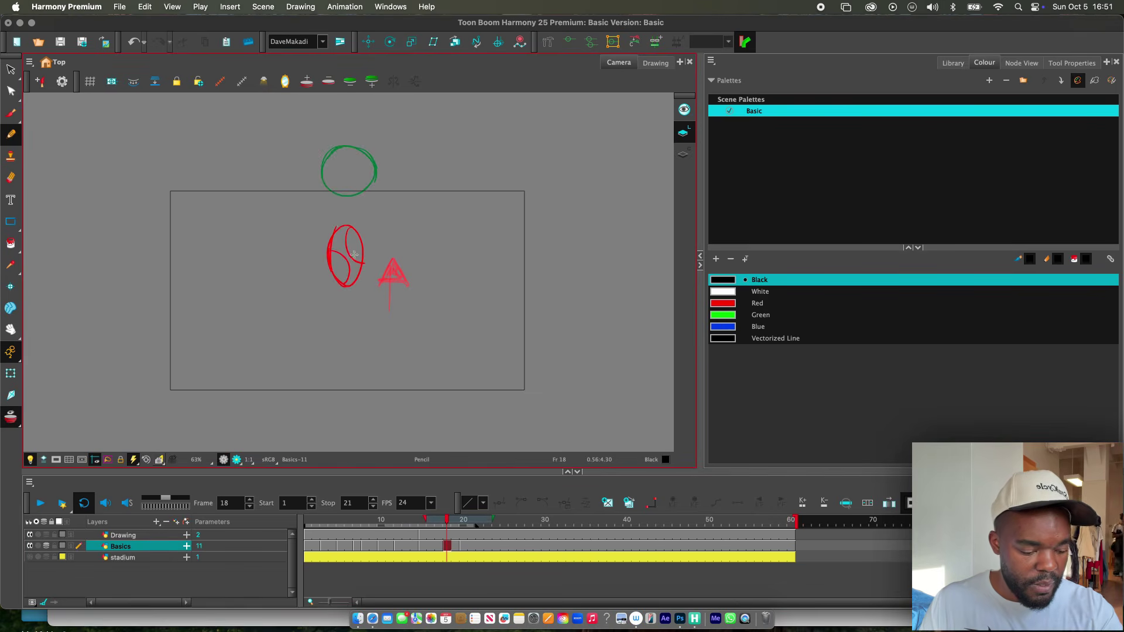
pyautogui.moveTo(341, 183)
pyautogui.mouseDown()
pyautogui.moveTo(326, 204)
pyautogui.moveTo(346, 233)
pyautogui.moveTo(366, 213)
pyautogui.moveTo(344, 179)
pyautogui.mouseUp()
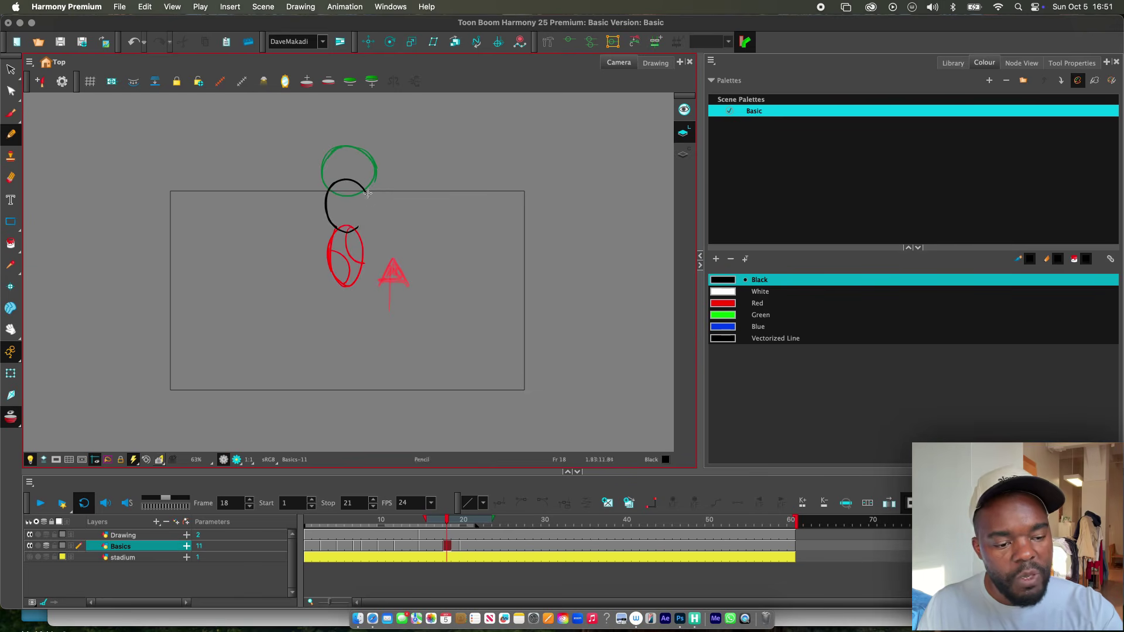
pyautogui.moveTo(365, 188)
pyautogui.mouseDown()
pyautogui.moveTo(367, 223)
pyautogui.moveTo(363, 186)
pyautogui.moveTo(371, 204)
pyautogui.moveTo(366, 193)
pyautogui.moveTo(348, 235)
pyautogui.moveTo(370, 210)
pyautogui.moveTo(364, 230)
pyautogui.mouseUp()
pyautogui.press('Return')
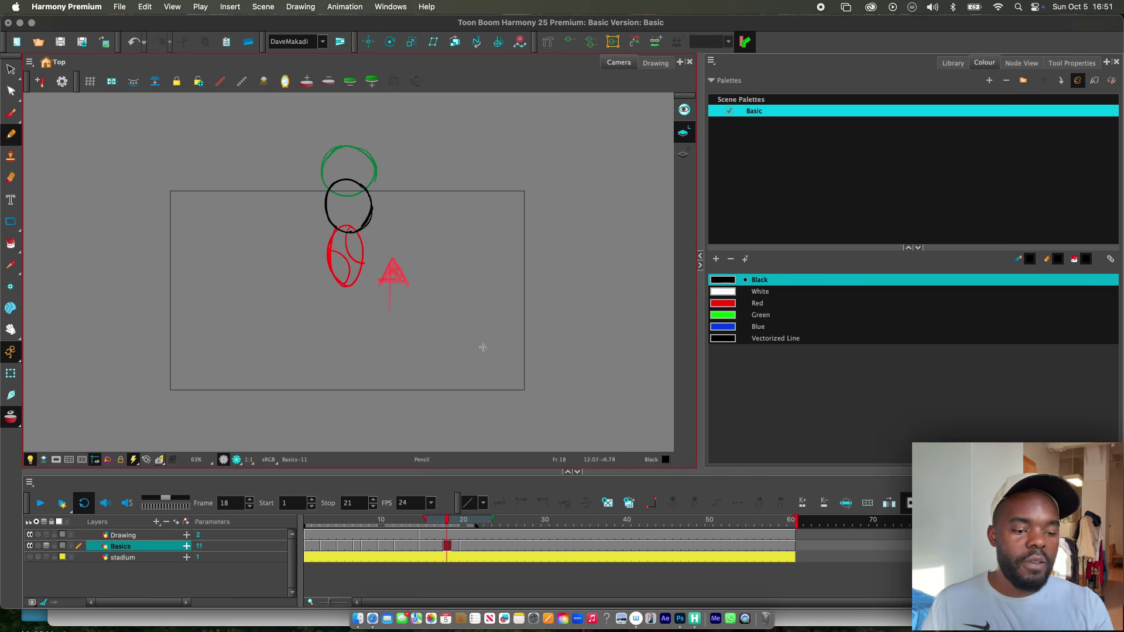
pyautogui.press('Return')
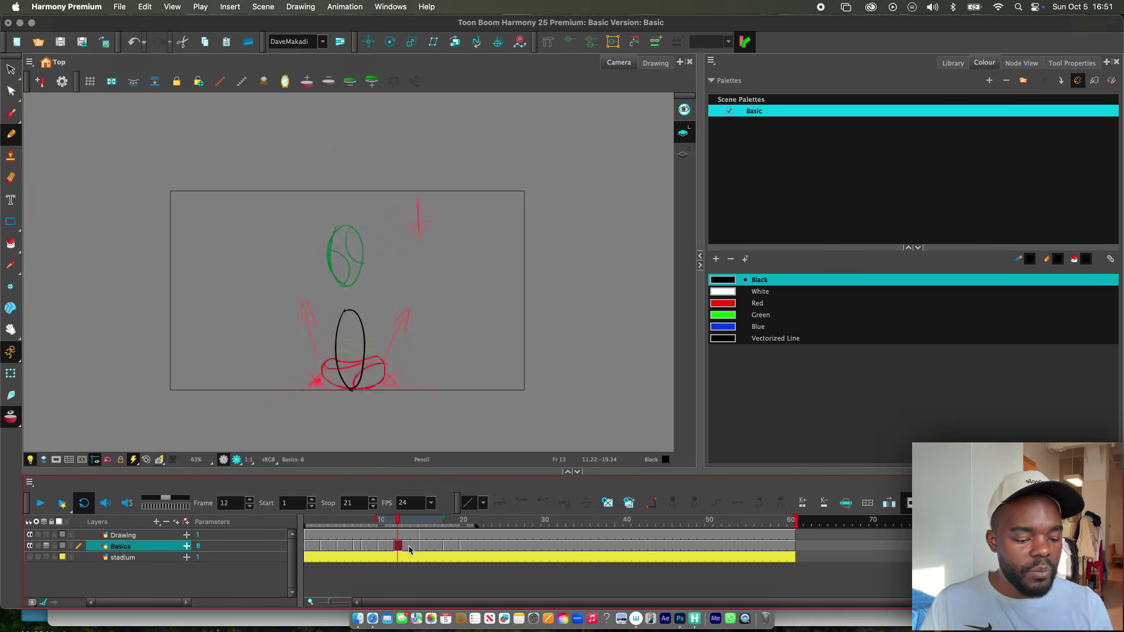
# Step: Create a drawing at frame 13 on Basics and draw a tall narrow oval between the ground stretch and rising ball, erasing and redrawing its ends
pyautogui.click(409, 547)
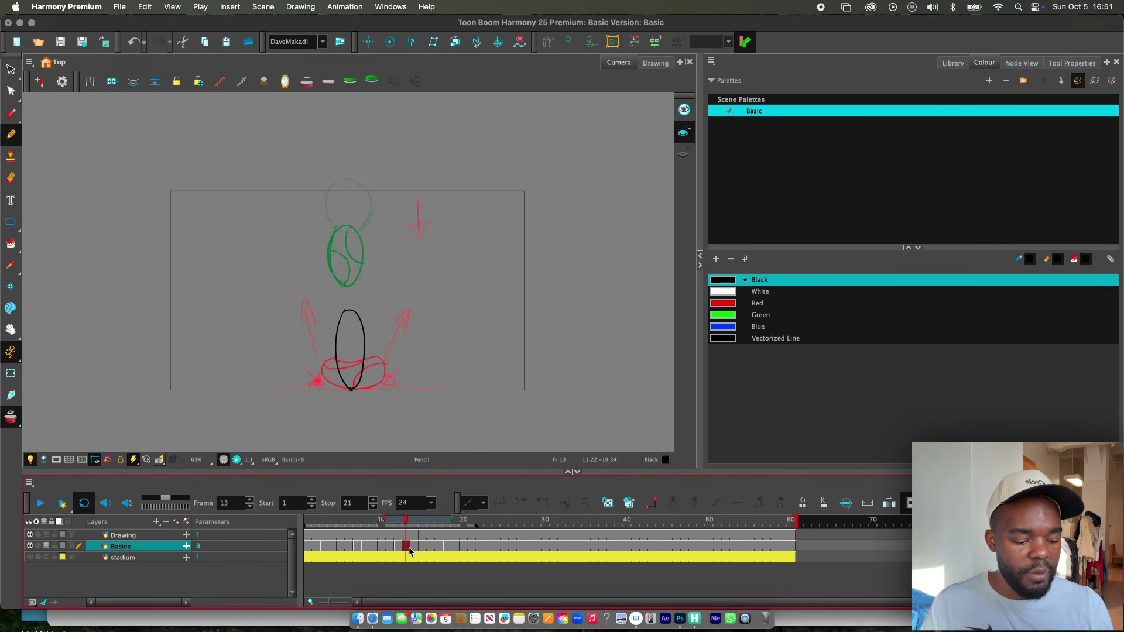
pyautogui.click(608, 502)
pyautogui.press('Return')
pyautogui.press('Return')
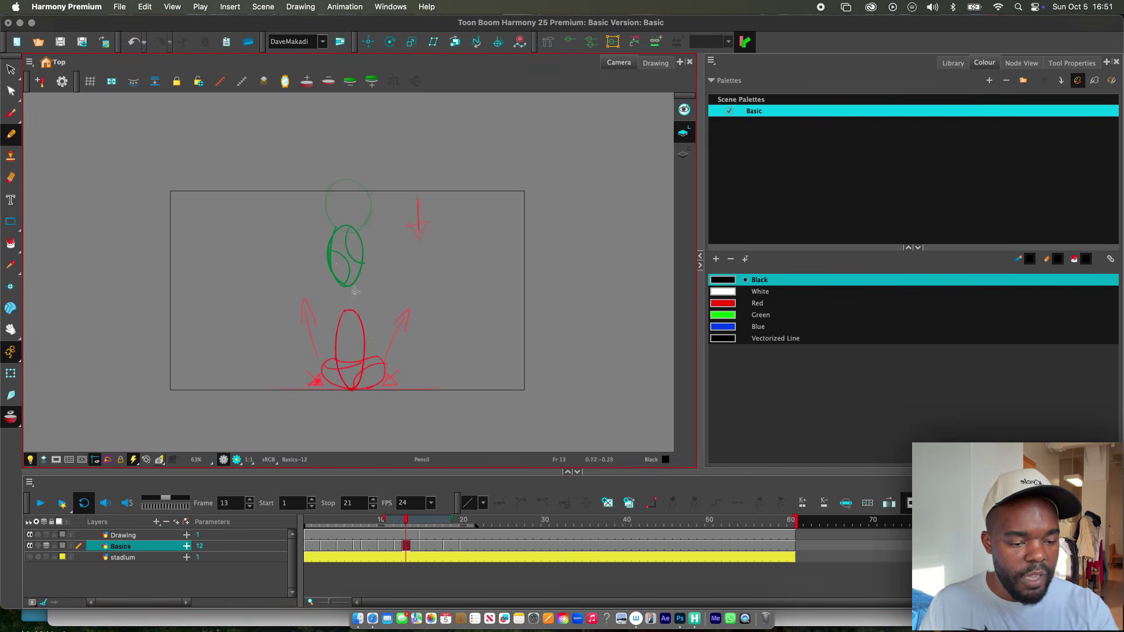
pyautogui.moveTo(343, 264)
pyautogui.mouseDown()
pyautogui.moveTo(337, 319)
pyautogui.moveTo(350, 348)
pyautogui.moveTo(349, 266)
pyautogui.mouseUp()
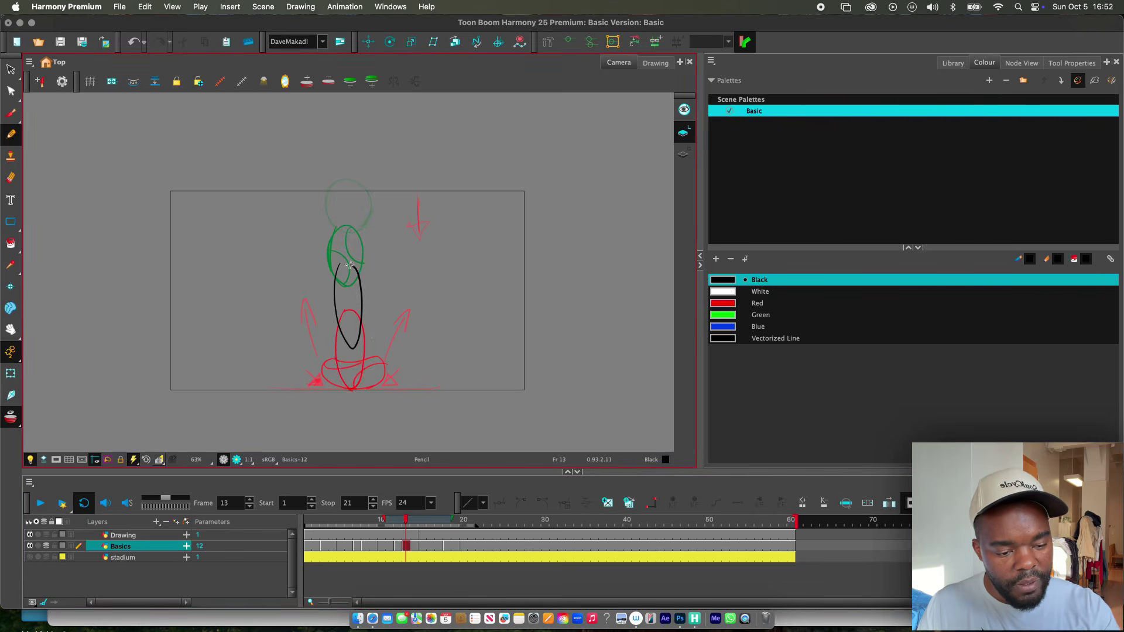
pyautogui.hotkey('alt', 'e')
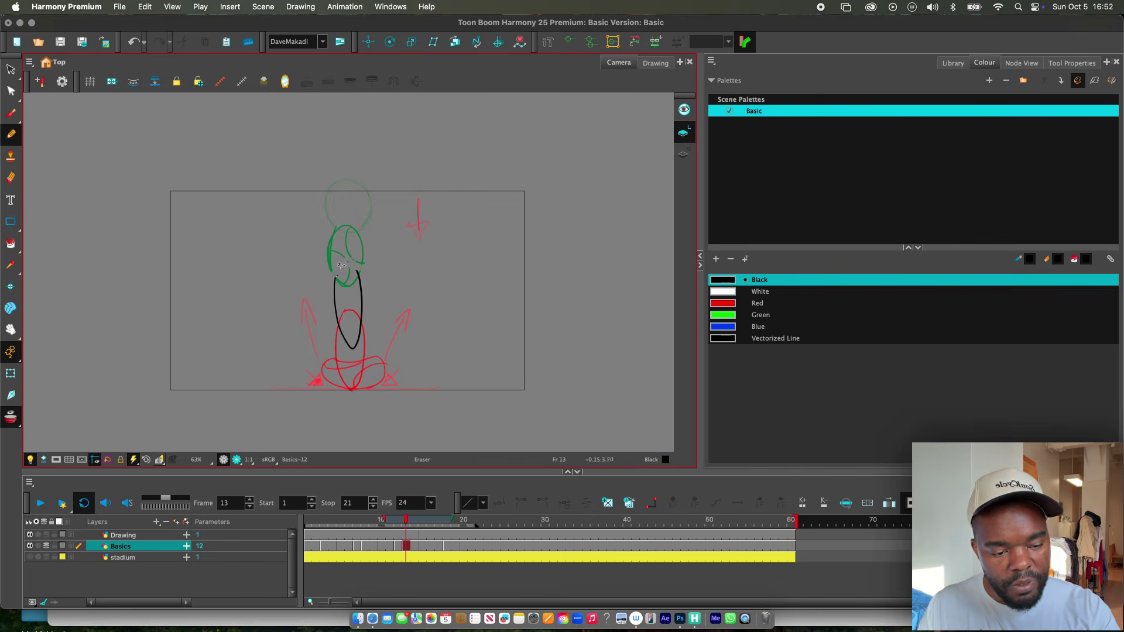
pyautogui.hotkey('alt', '/')
pyautogui.moveTo(359, 276); pyautogui.dragTo(337, 303)
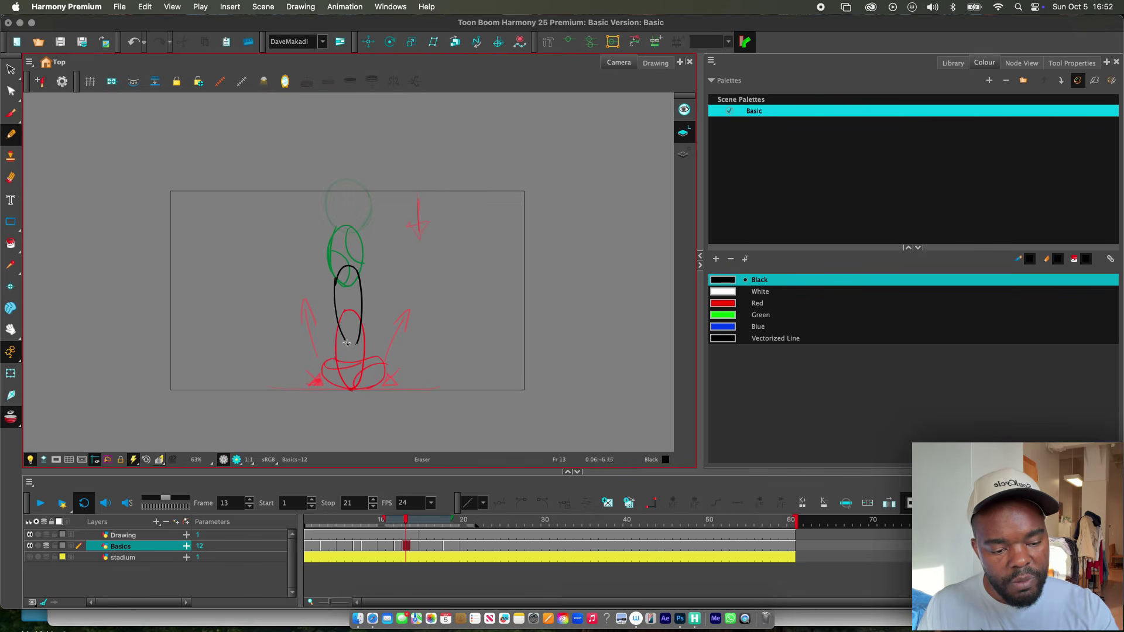
pyautogui.hotkey('alt', '/')
# Step: Compare the frame 13 oval with its neighbours back to the squash at frame 10, and play the looped animation
pyautogui.press(',')
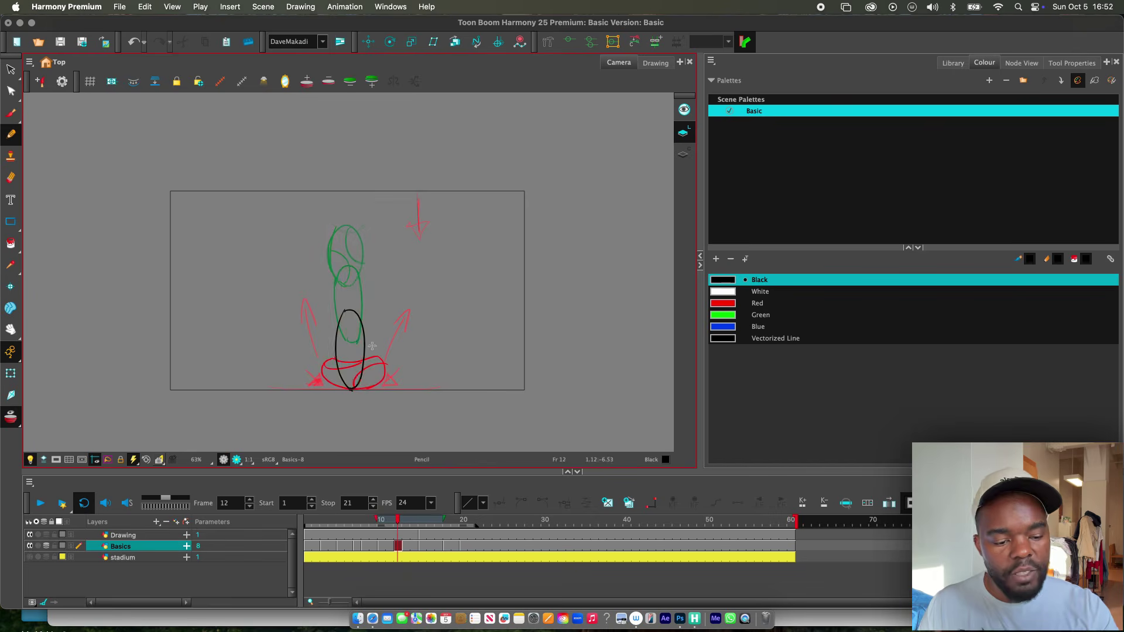
pyautogui.press(',')
pyautogui.press(',')
pyautogui.press('.')
pyautogui.press('.')
pyautogui.press(',')
pyautogui.press(',')
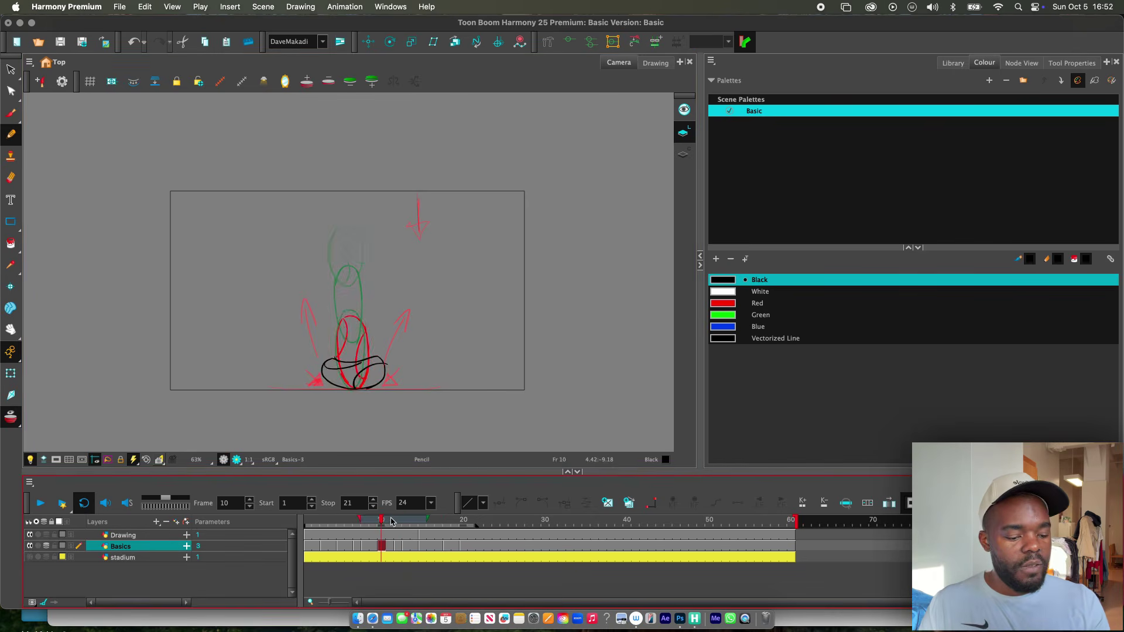
pyautogui.press('Return')
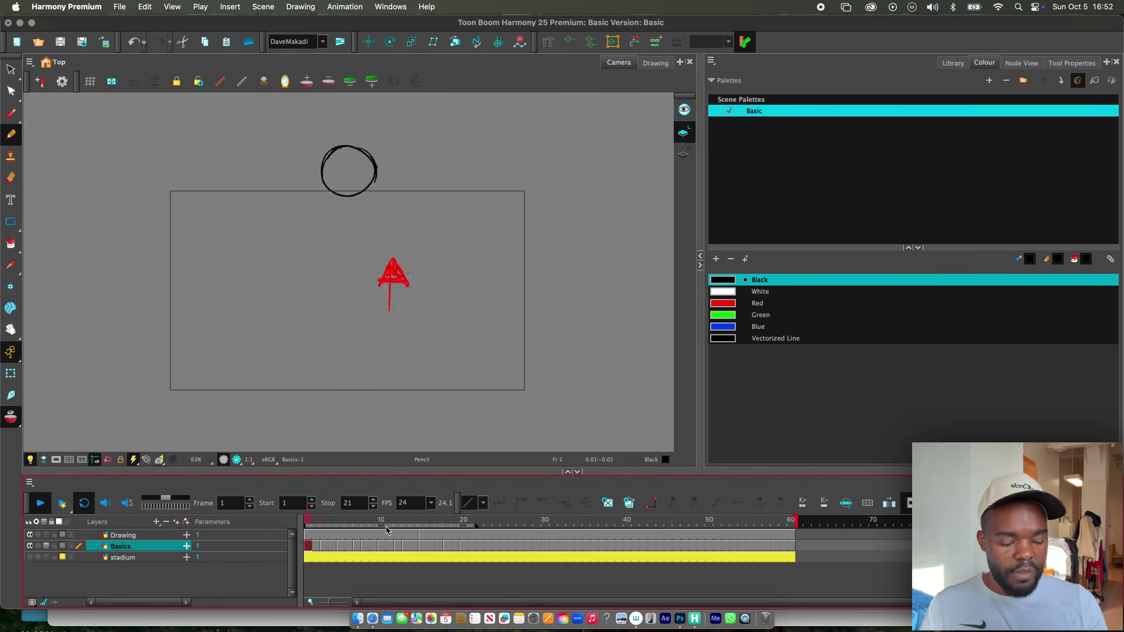
# Step: Hide the Drawing layer with the red arrows and play the looped bounce without them
pyautogui.click(120, 536)
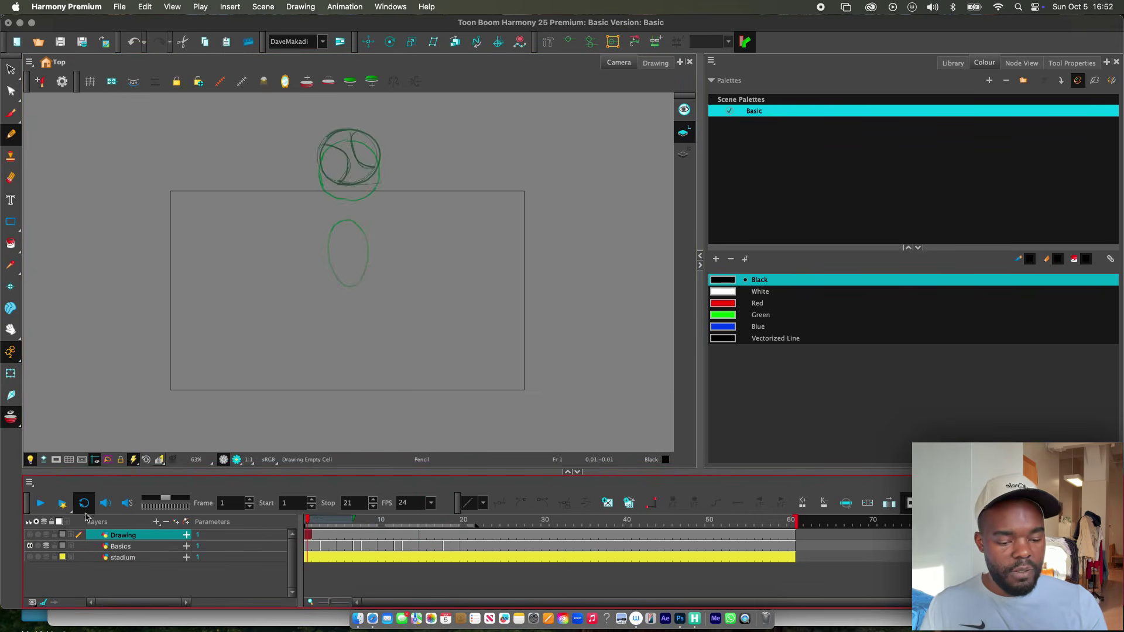
pyautogui.press('Return')
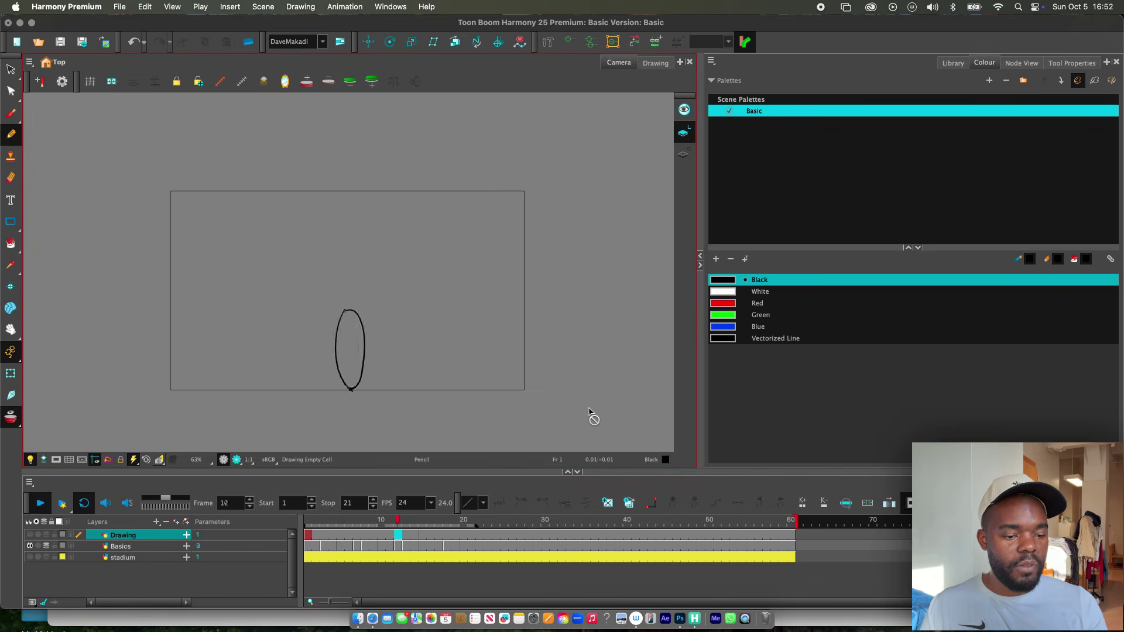
pyautogui.press('Return')
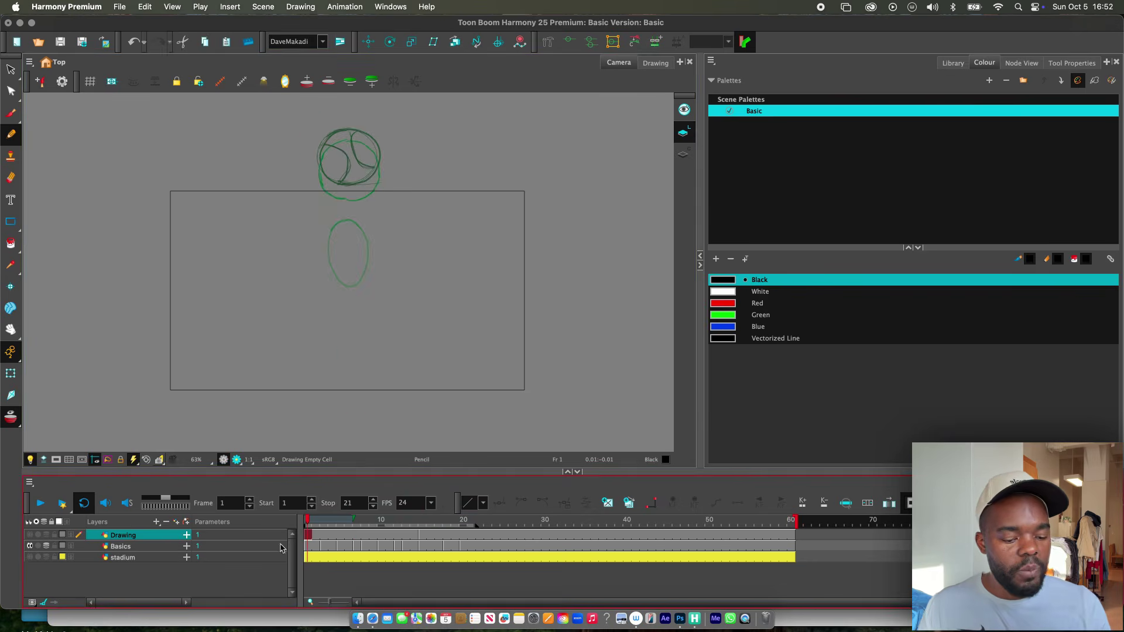
# Step: Replay the looped bounce from frame 1 and go to the squash drawing at frame 10 on the Basics layer
pyautogui.scroll(2, 411, 277)
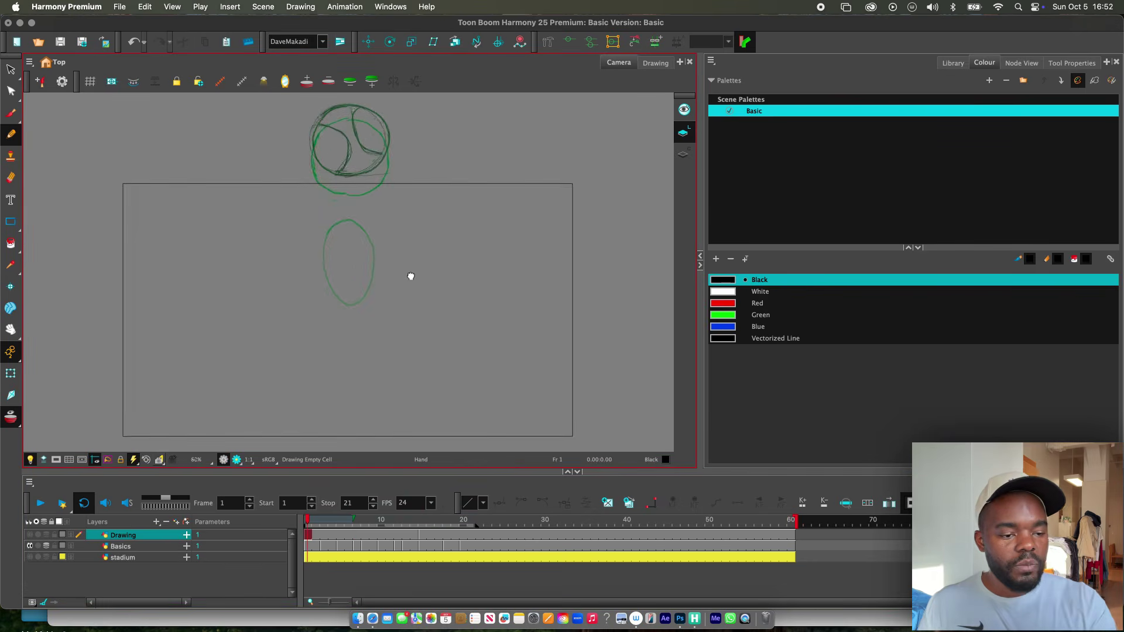
pyautogui.scroll(-2, 411, 277)
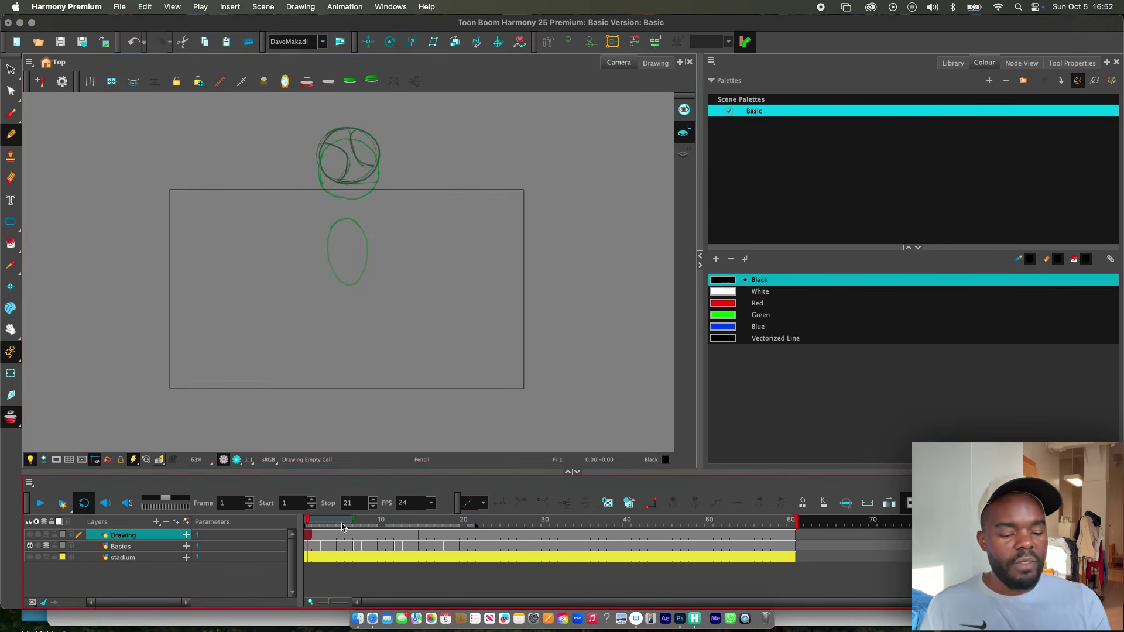
pyautogui.press('Return')
pyautogui.press('Return')
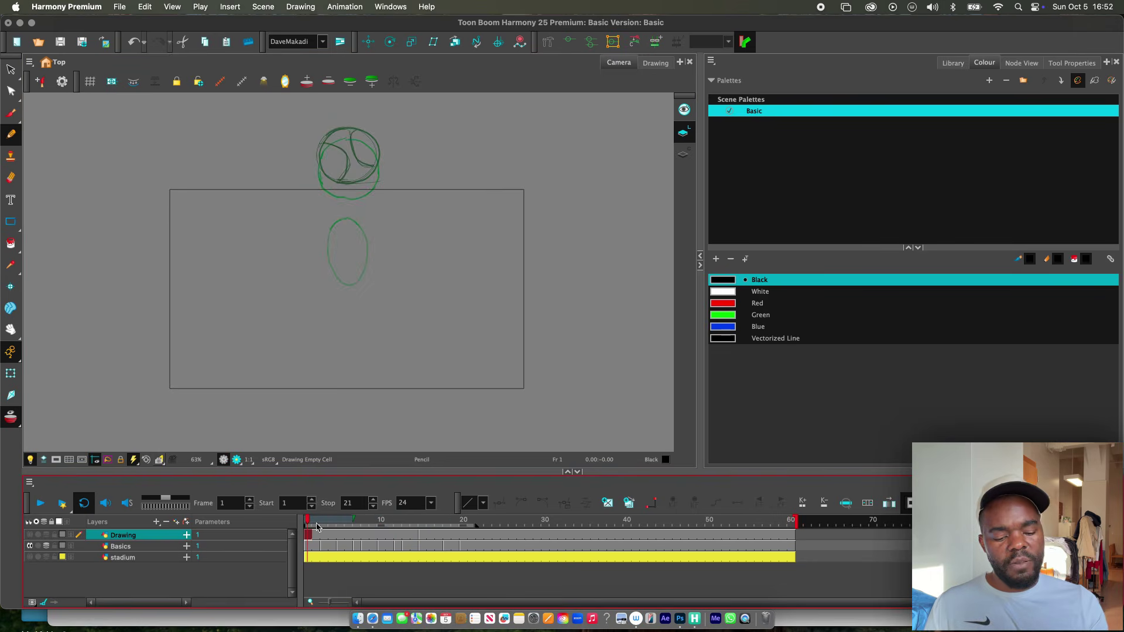
pyautogui.press('Return')
pyautogui.press('Return')
pyautogui.click(380, 547)
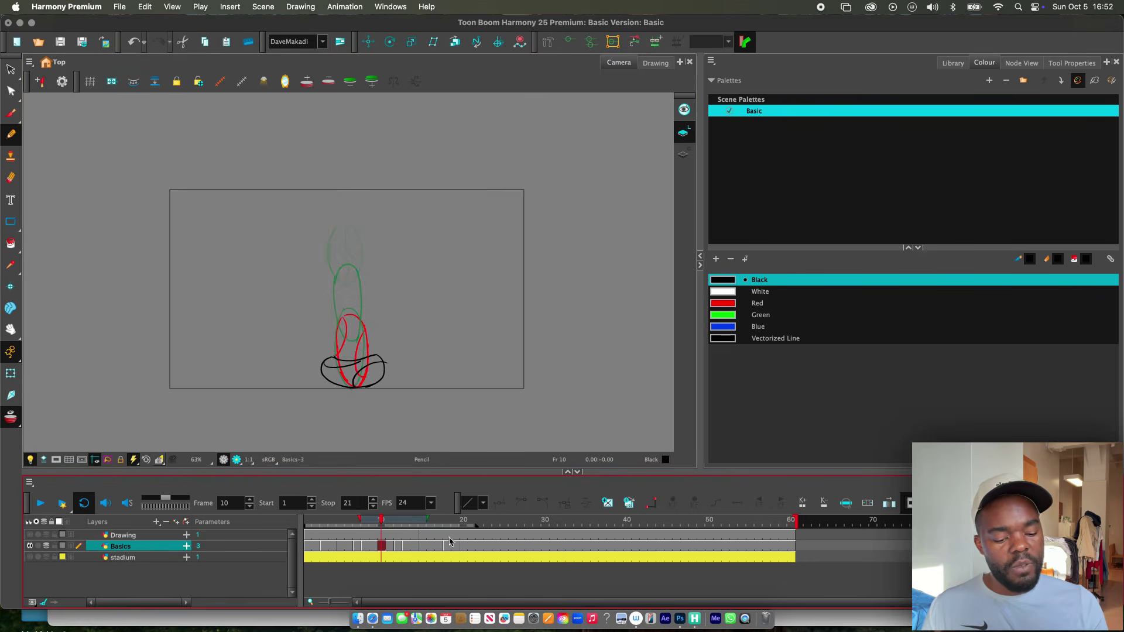
# Step: Examine the first drawings on the Basics layer around frame 1 against the onion skin
pyautogui.click(311, 547)
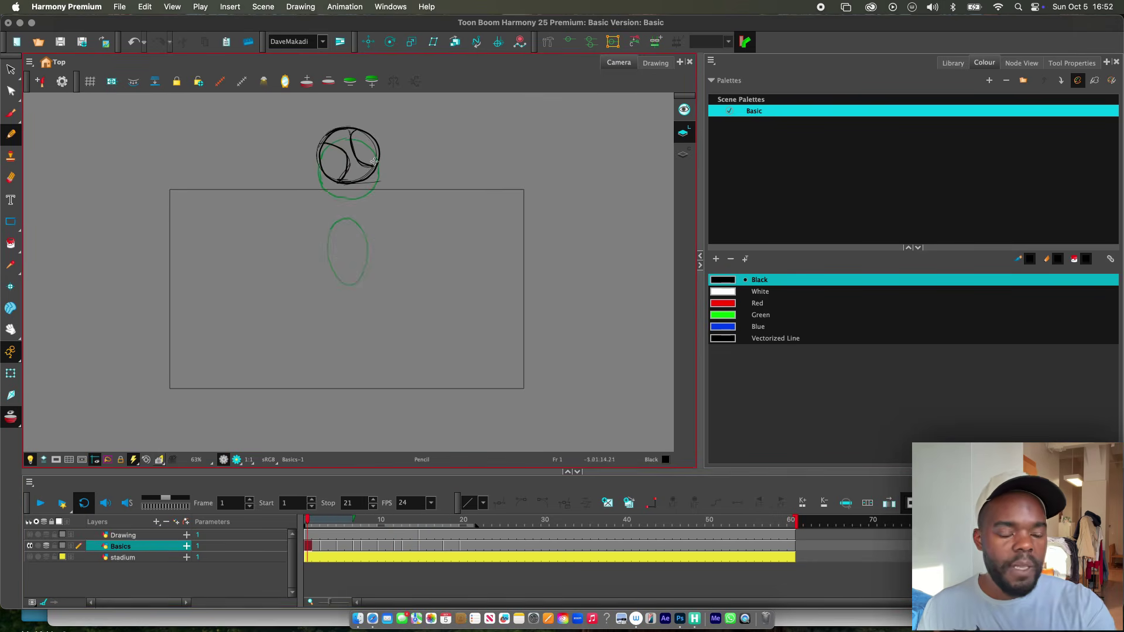
pyautogui.click(314, 547)
pyautogui.click(331, 547)
pyautogui.click(317, 546)
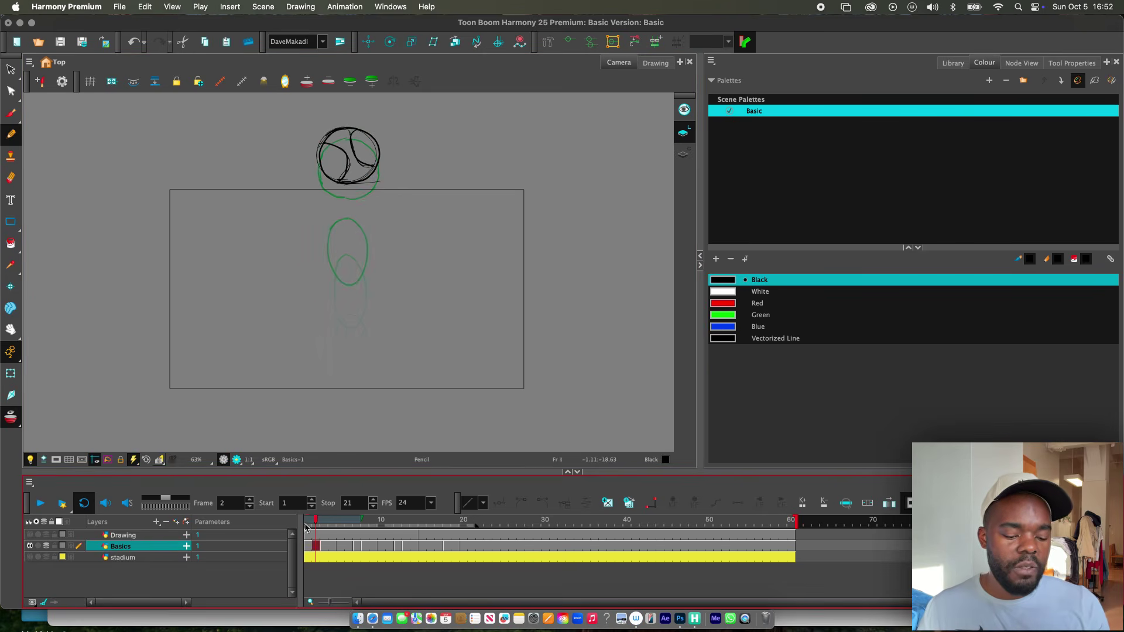
pyautogui.click(309, 547)
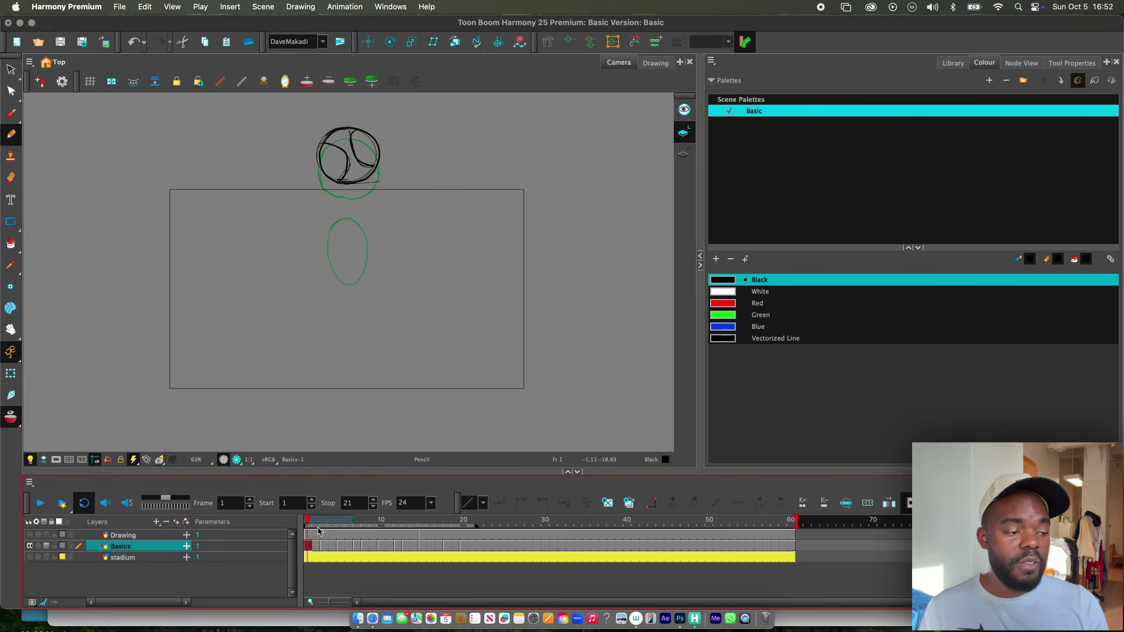
# Step: View the Basics node in the network and review the layer's drawings from frame 1 to frame 19 and back
pyautogui.click(1022, 63)
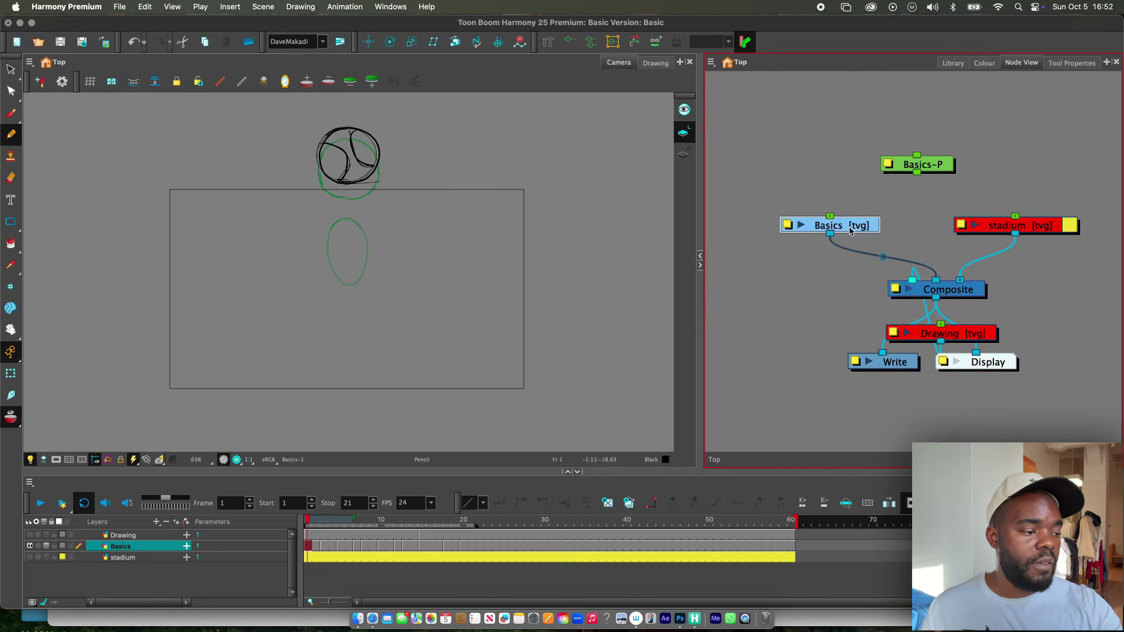
pyautogui.moveTo(849, 231); pyautogui.dragTo(851, 229)
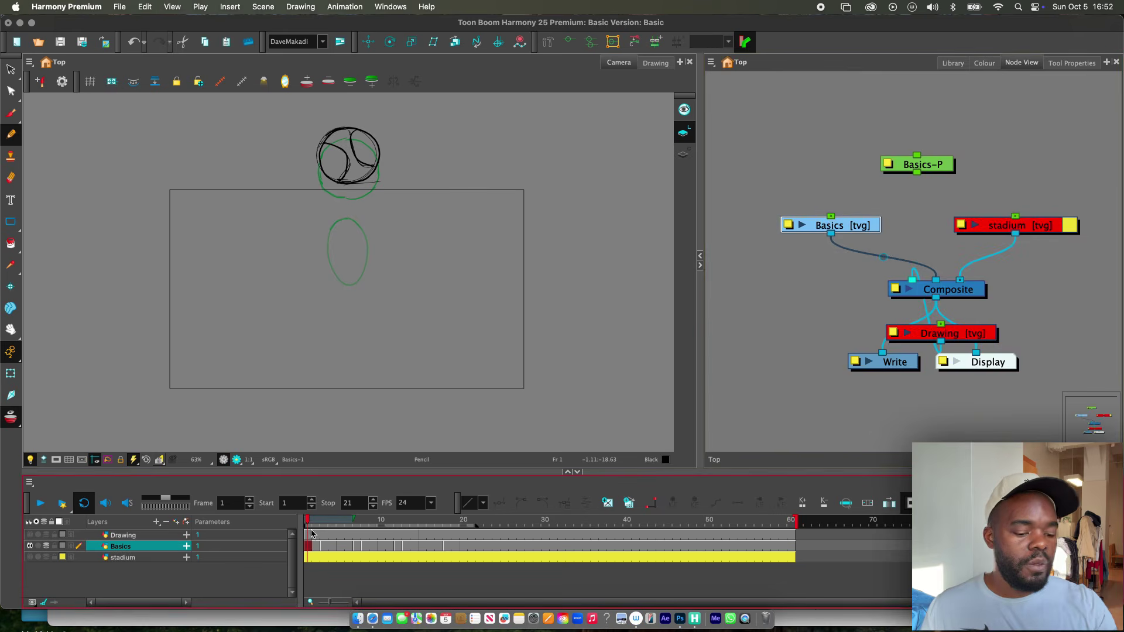
pyautogui.click(343, 545)
pyautogui.click(454, 546)
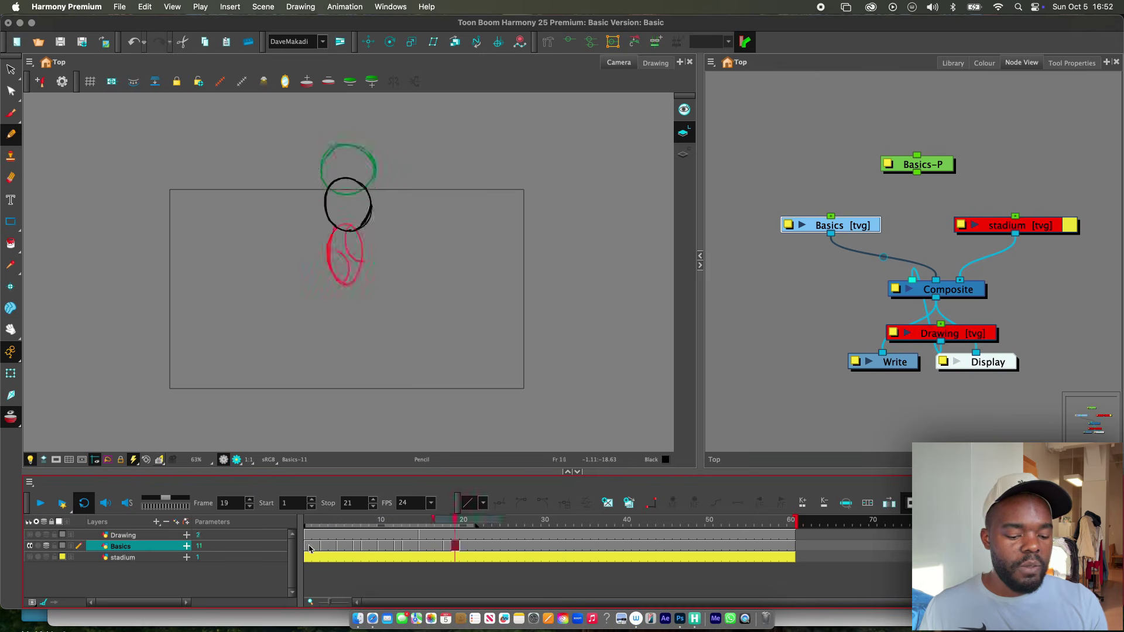
pyautogui.click(309, 547)
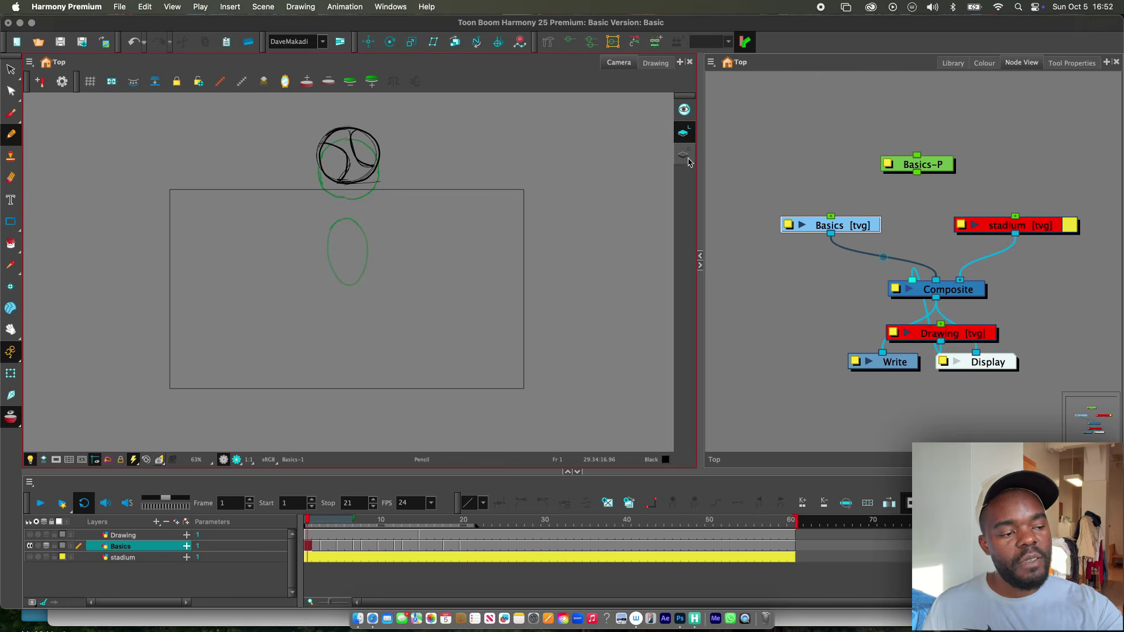
pyautogui.click(320, 552)
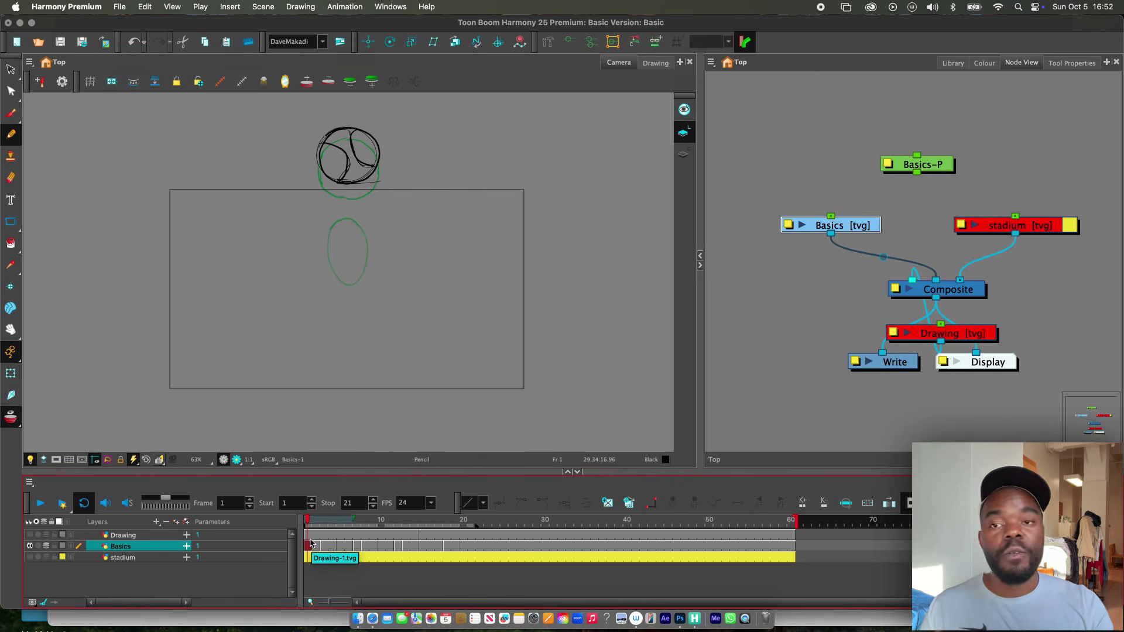
# Step: Make Colour Art the active art layer for the frame 1 ball on Basics
pyautogui.click(683, 154)
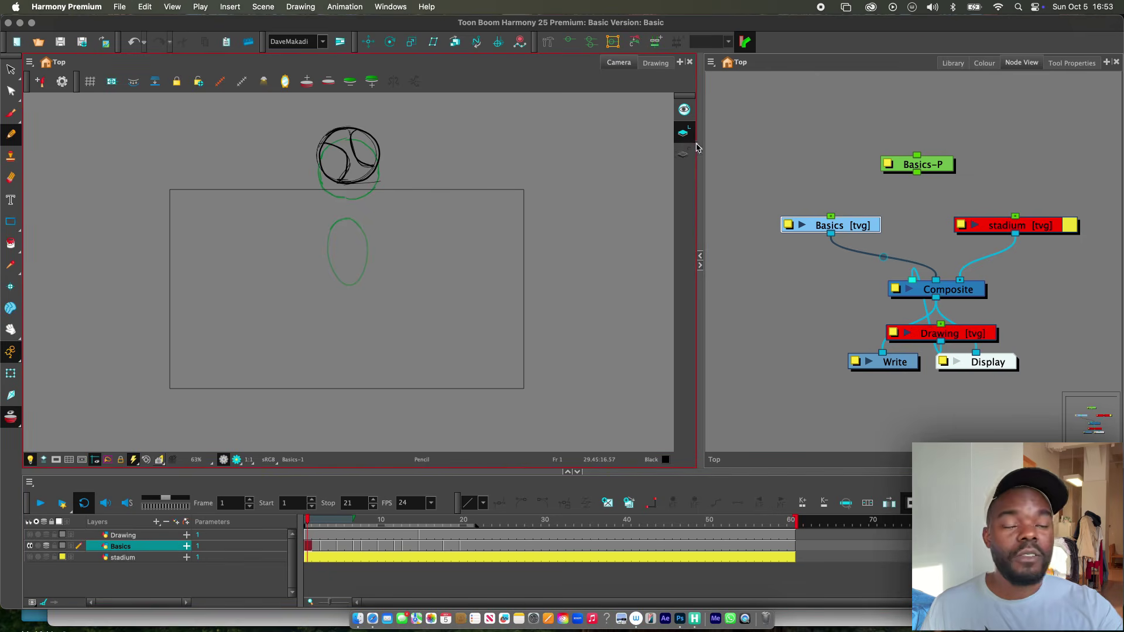
pyautogui.press('2')
pyautogui.moveTo(373, 225); pyautogui.dragTo(376, 306)
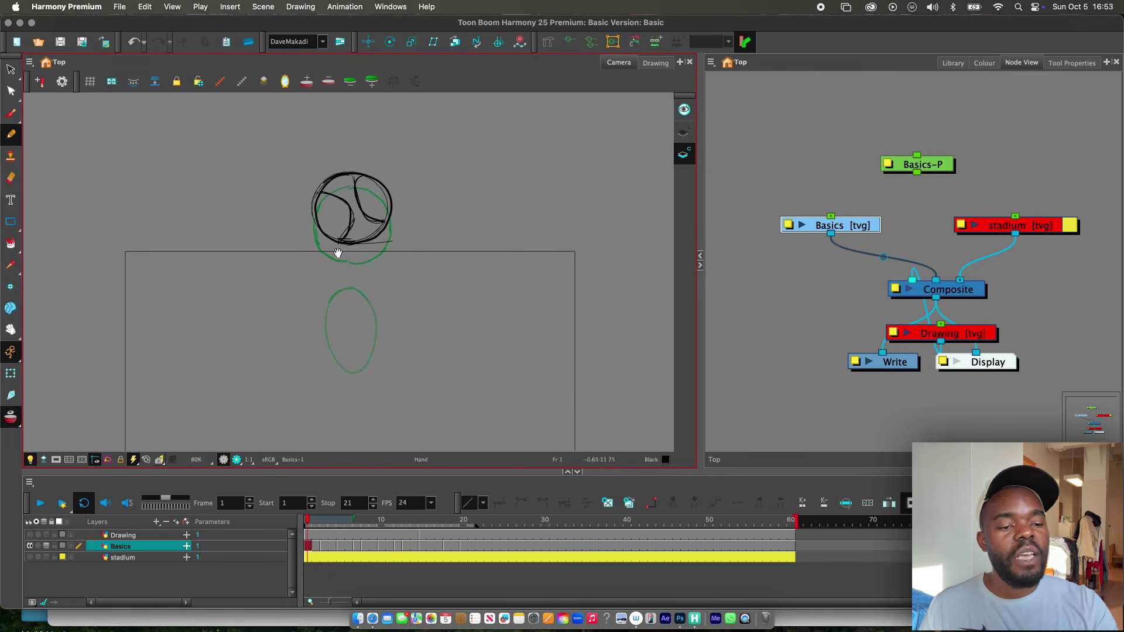
pyautogui.scroll(4, 441, 278)
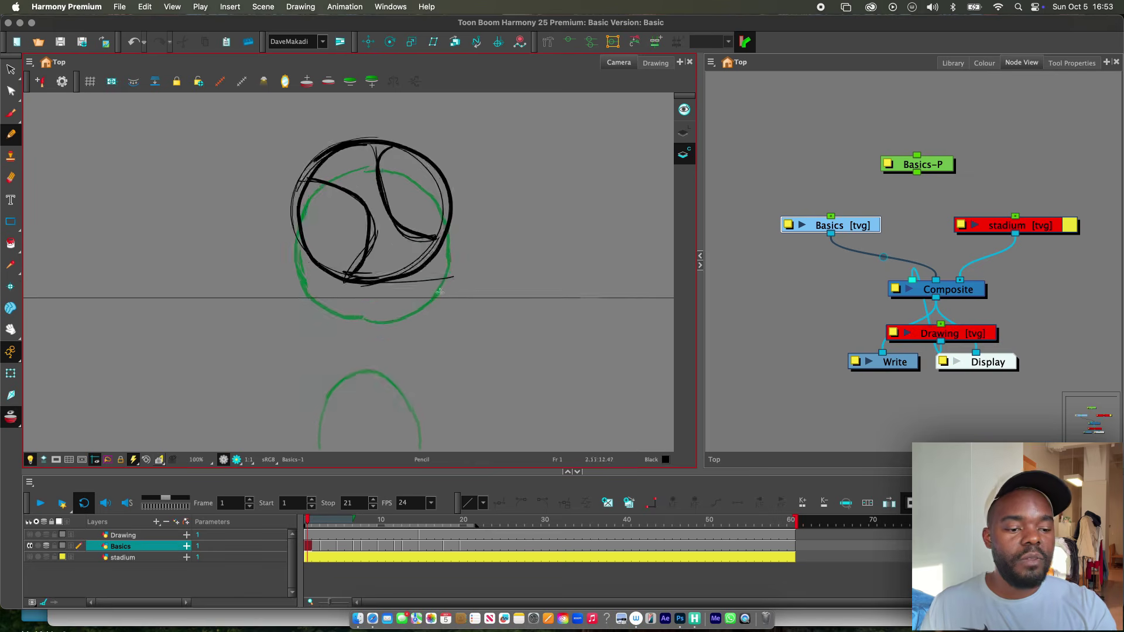
pyautogui.scroll(-3, 440, 291)
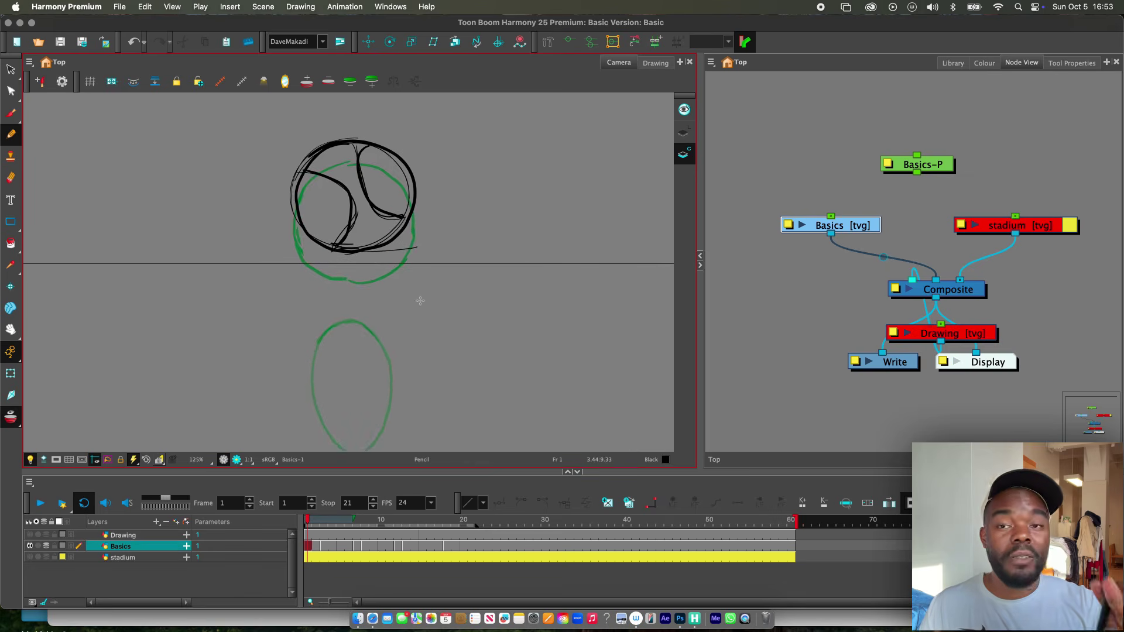
pyautogui.scroll(2, 417, 257)
# Step: Change the White swatch to an off-white with RGB 238, 237, 237 and keep it as the drawing colour
pyautogui.click(984, 63)
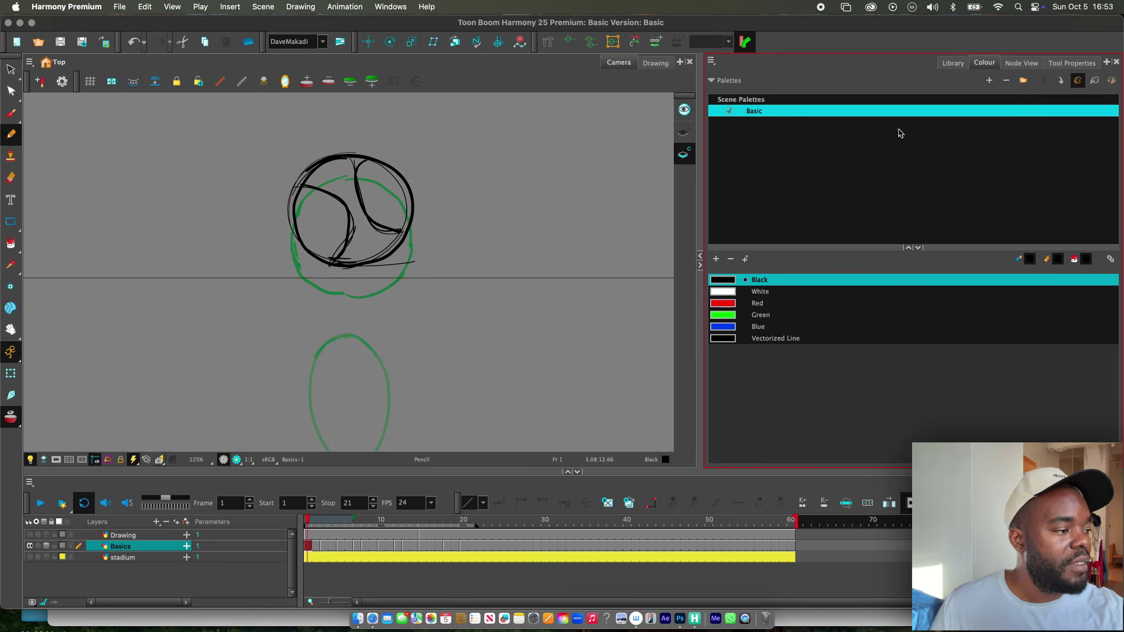
pyautogui.click(726, 288)
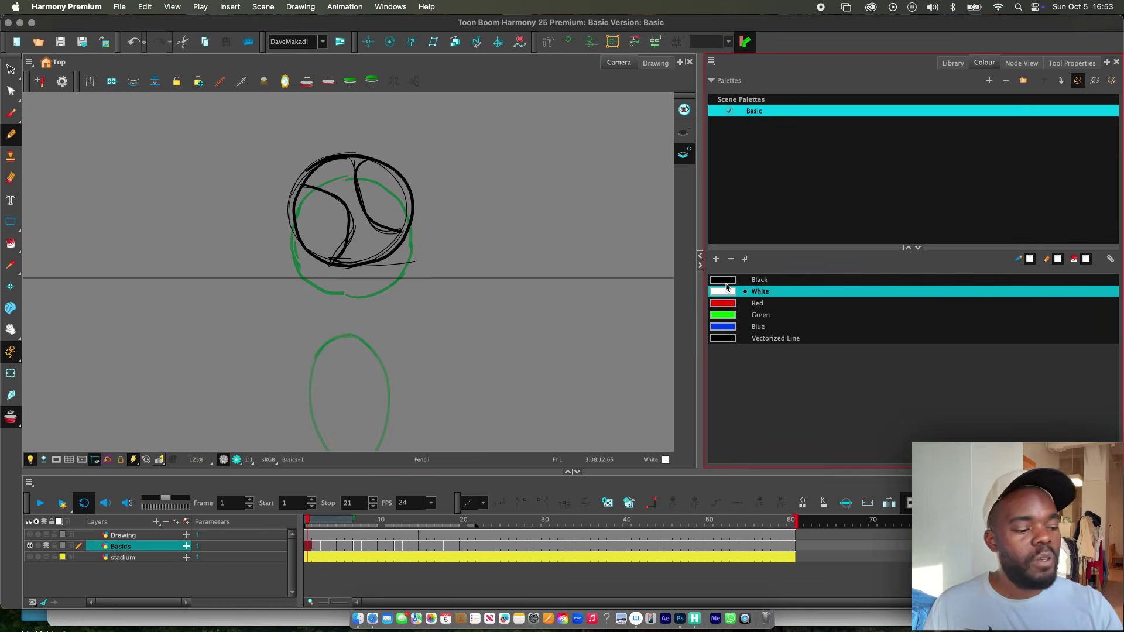
pyautogui.doubleClick(726, 288)
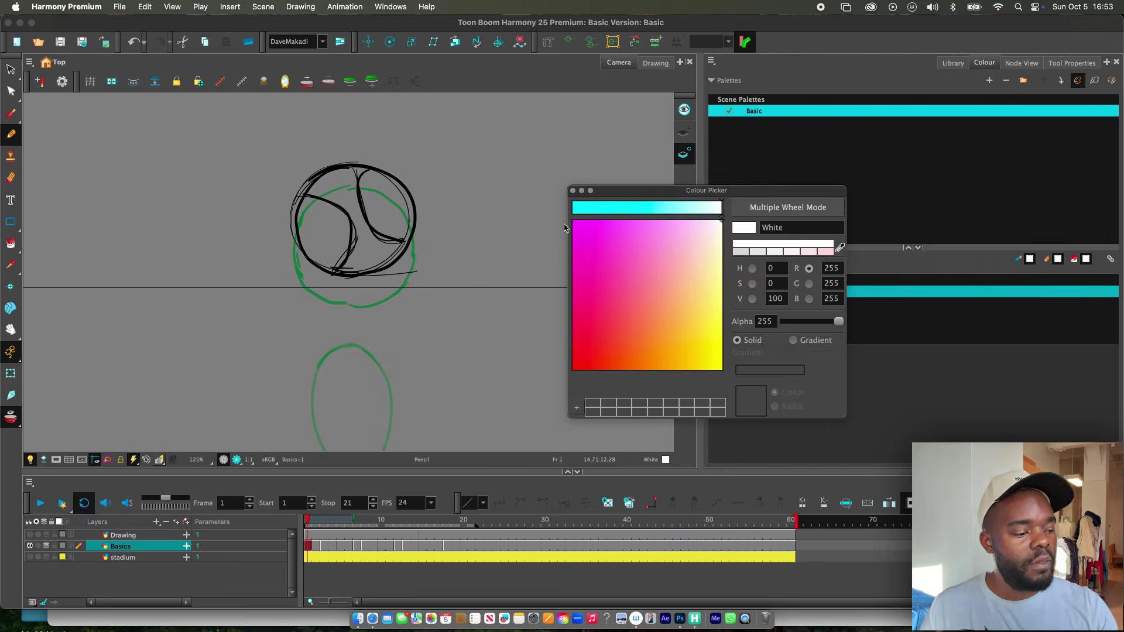
pyautogui.click(752, 268)
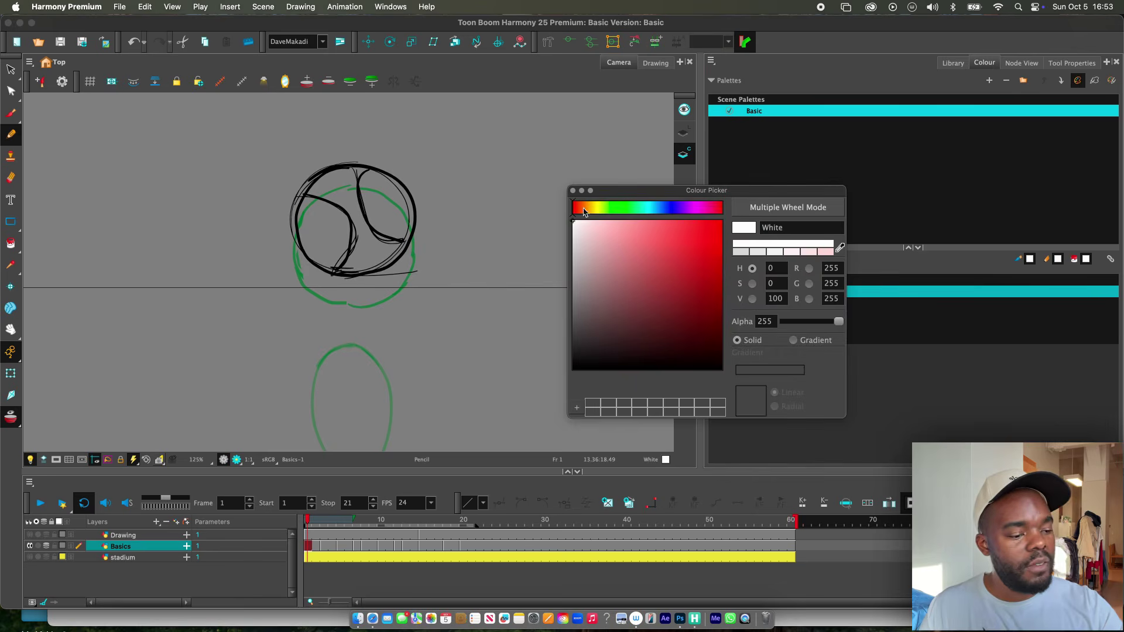
pyautogui.moveTo(601, 195); pyautogui.dragTo(602, 186)
pyautogui.click(575, 220)
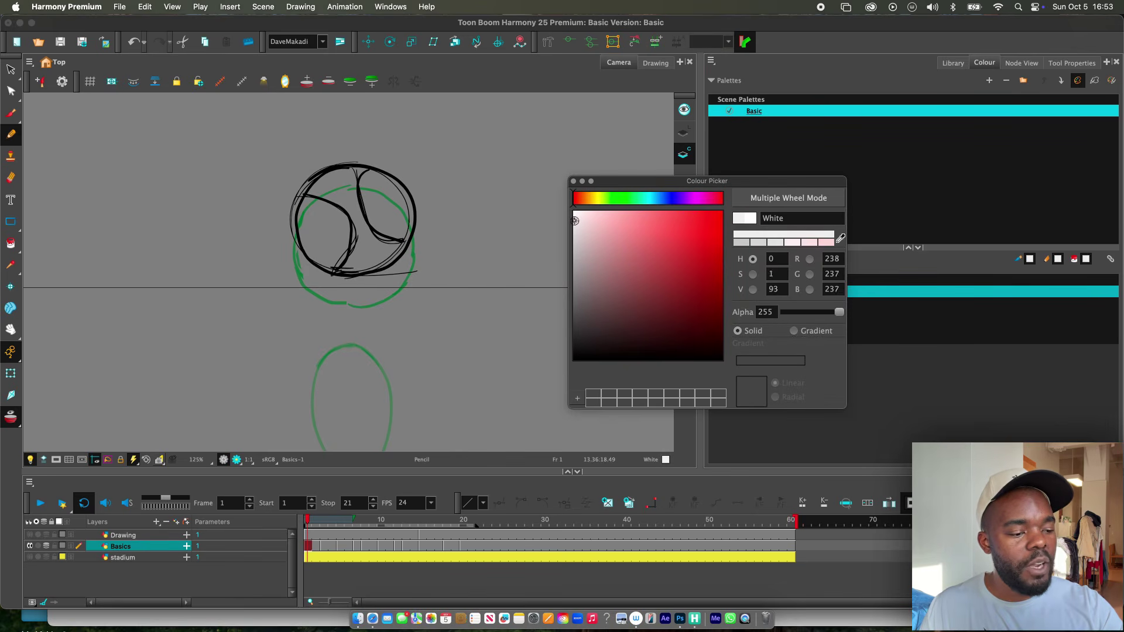
pyautogui.click(573, 181)
# Step: With the onion skin off, scribble off-white across the frame 1 ball, raising the pencil's maximum size to 43 for fuller coverage
pyautogui.press('2')
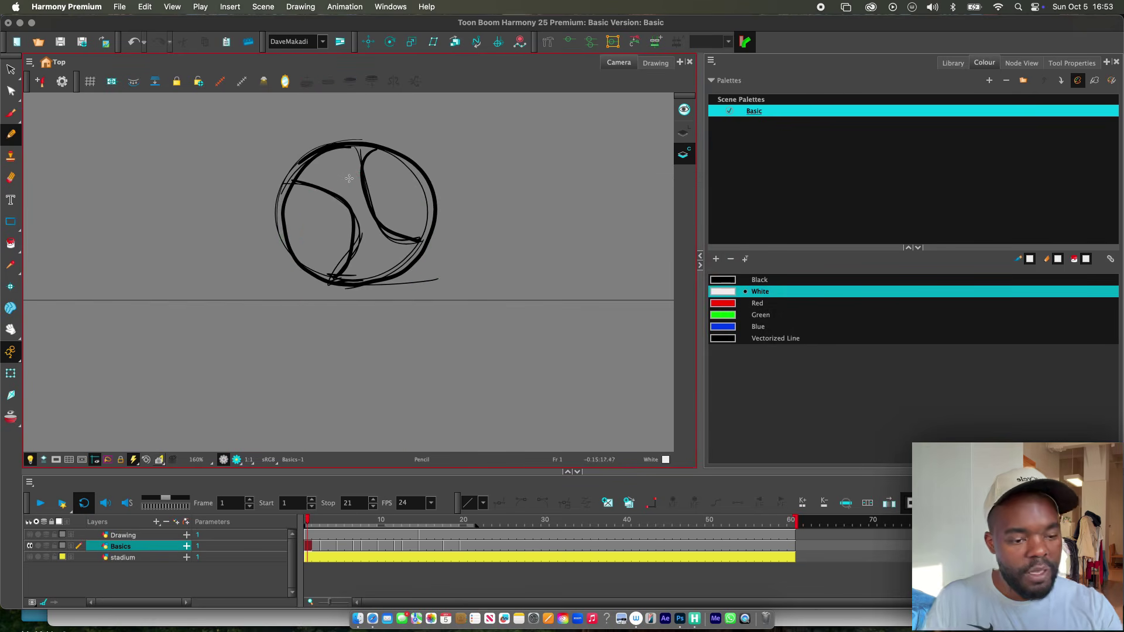
pyautogui.moveTo(351, 179)
pyautogui.mouseDown()
pyautogui.moveTo(400, 188)
pyautogui.moveTo(351, 251)
pyautogui.moveTo(369, 175)
pyautogui.moveTo(322, 176)
pyautogui.moveTo(352, 164)
pyautogui.moveTo(381, 188)
pyautogui.mouseUp()
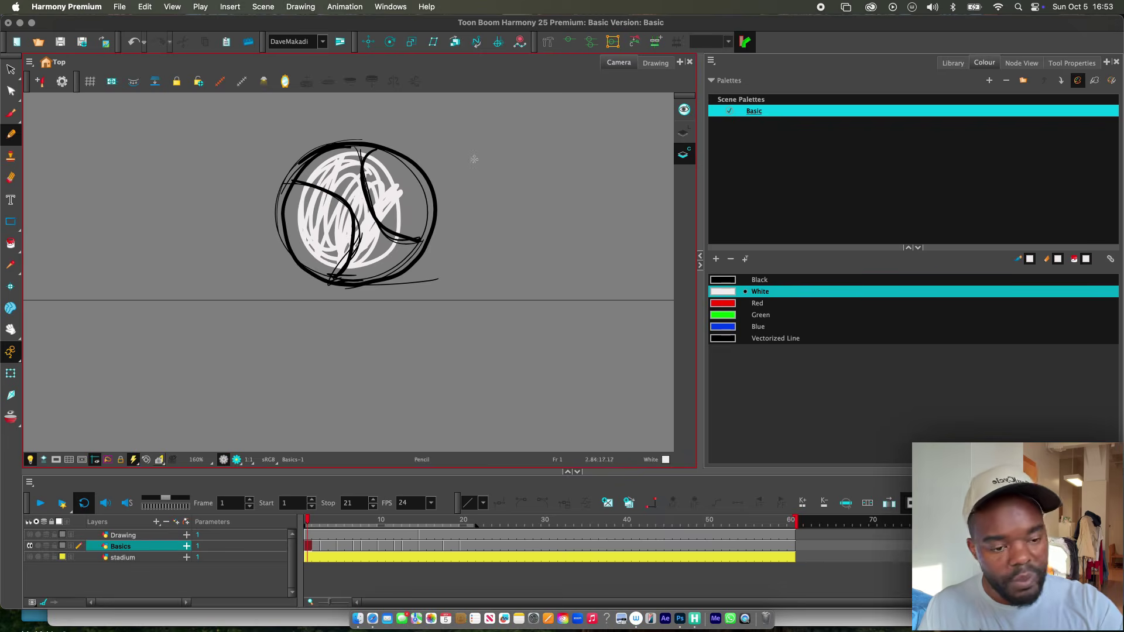
pyautogui.click(1072, 63)
pyautogui.click(1102, 155)
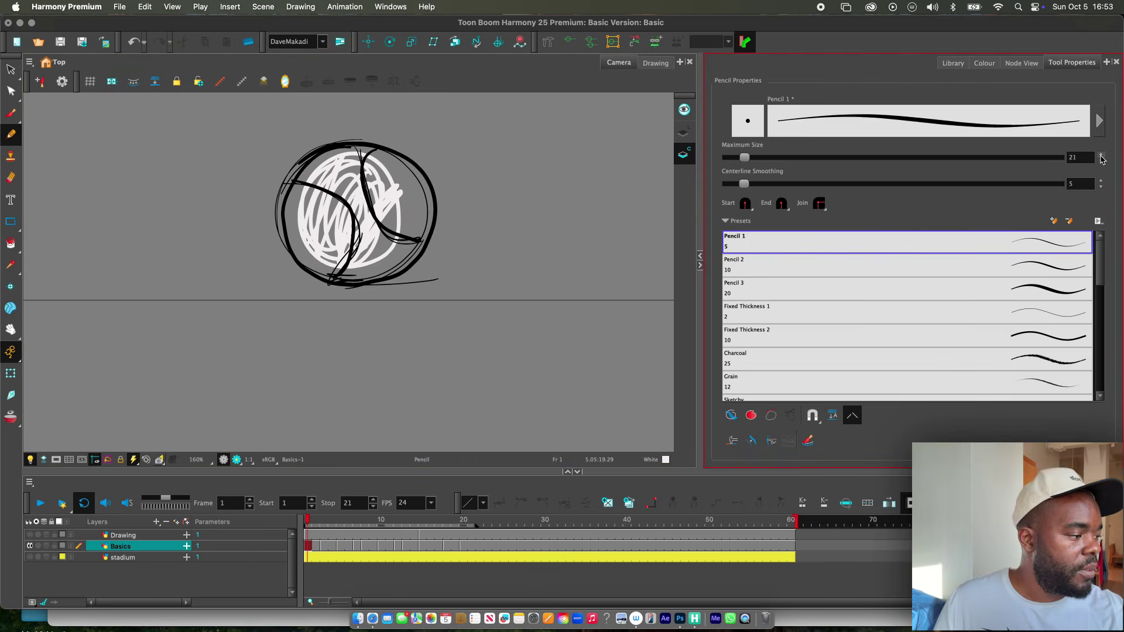
pyautogui.click(1102, 155)
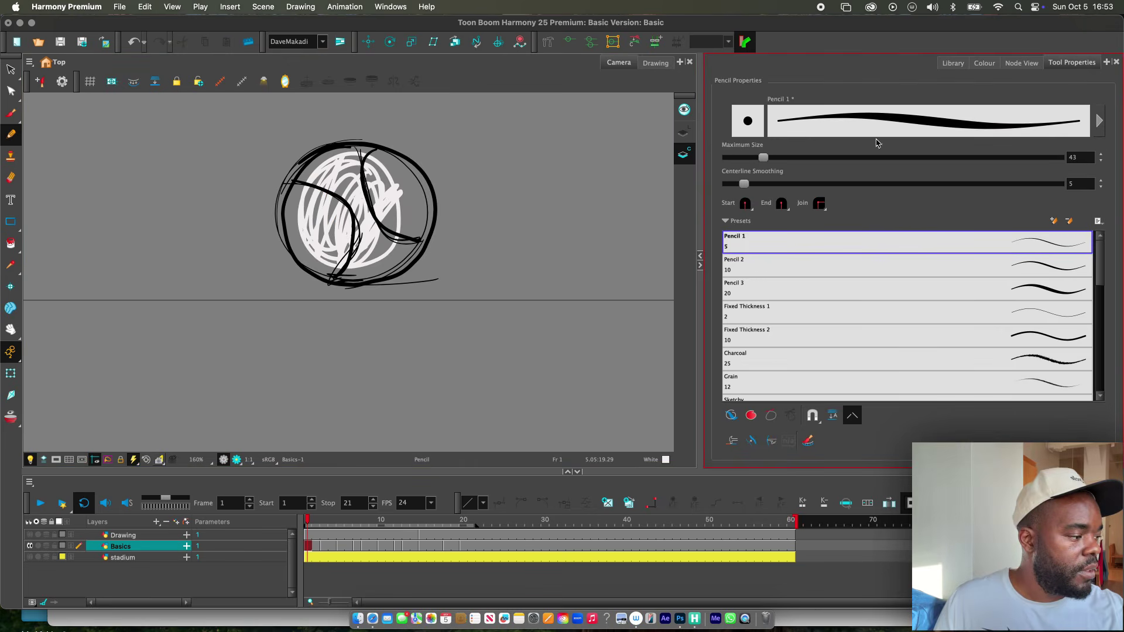
pyautogui.moveTo(304, 198)
pyautogui.mouseDown()
pyautogui.moveTo(402, 226)
pyautogui.moveTo(304, 237)
pyautogui.moveTo(377, 156)
pyautogui.moveTo(381, 189)
pyautogui.moveTo(394, 177)
pyautogui.moveTo(283, 205)
pyautogui.moveTo(397, 248)
pyautogui.mouseUp()
pyautogui.press('super+z')
pyautogui.press('super+z')
pyautogui.press('super+z')
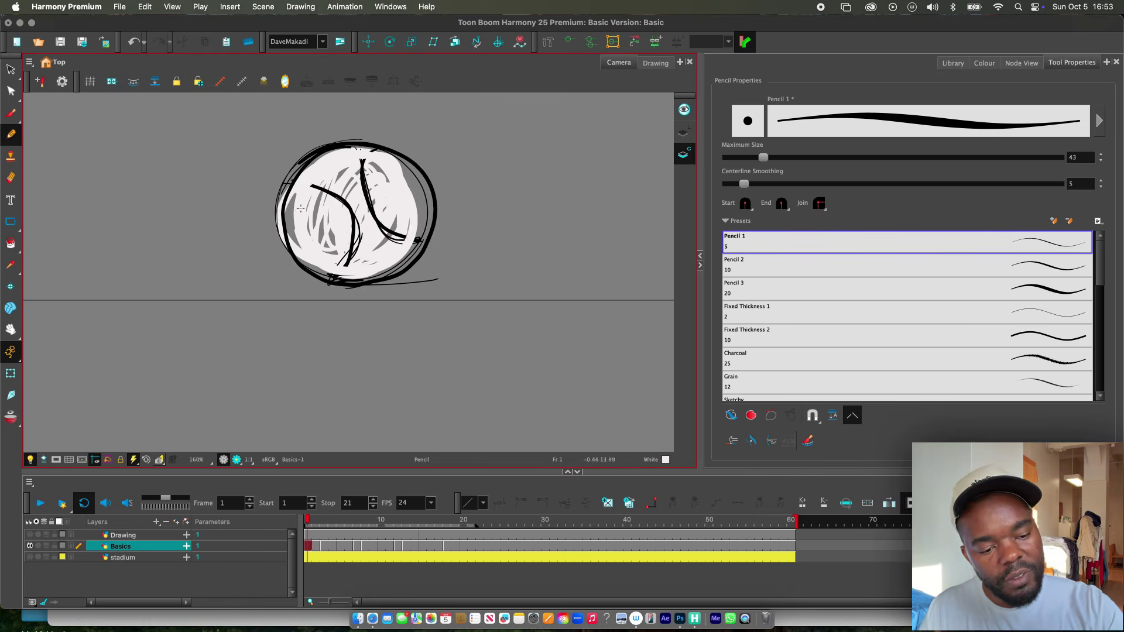
pyautogui.press('super+z')
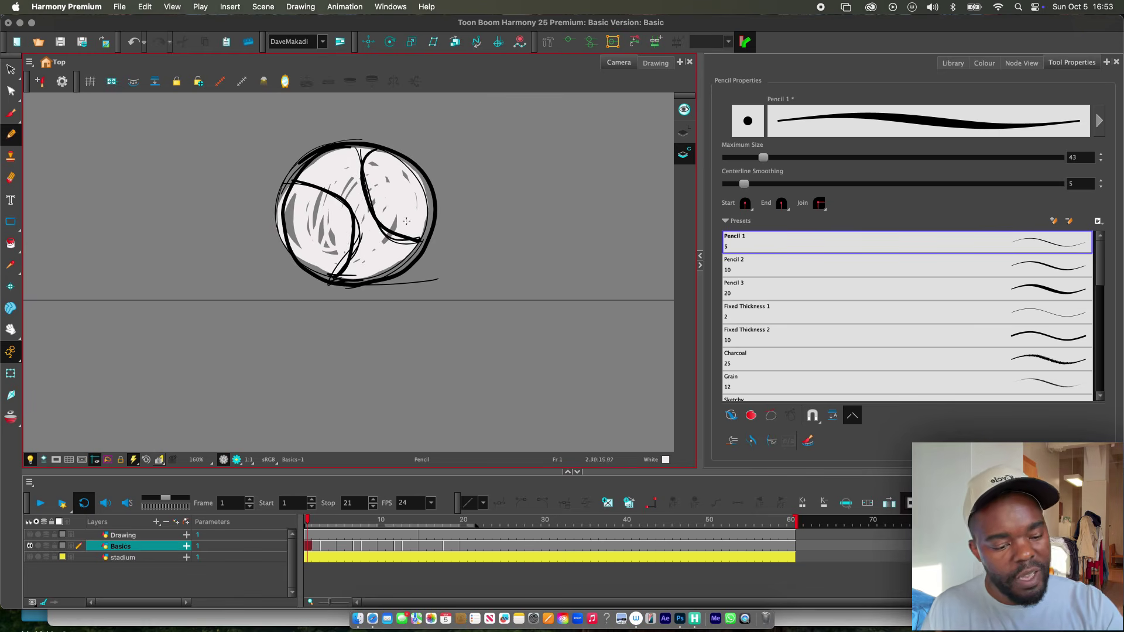
# Step: Scribble the off-white fill inside the ball outline at frame 3
pyautogui.press('.')
pyautogui.press('.')
pyautogui.moveTo(342, 179)
pyautogui.mouseDown()
pyautogui.moveTo(390, 211)
pyautogui.moveTo(381, 246)
pyautogui.moveTo(409, 273)
pyautogui.moveTo(299, 246)
pyautogui.moveTo(346, 285)
pyautogui.mouseUp()
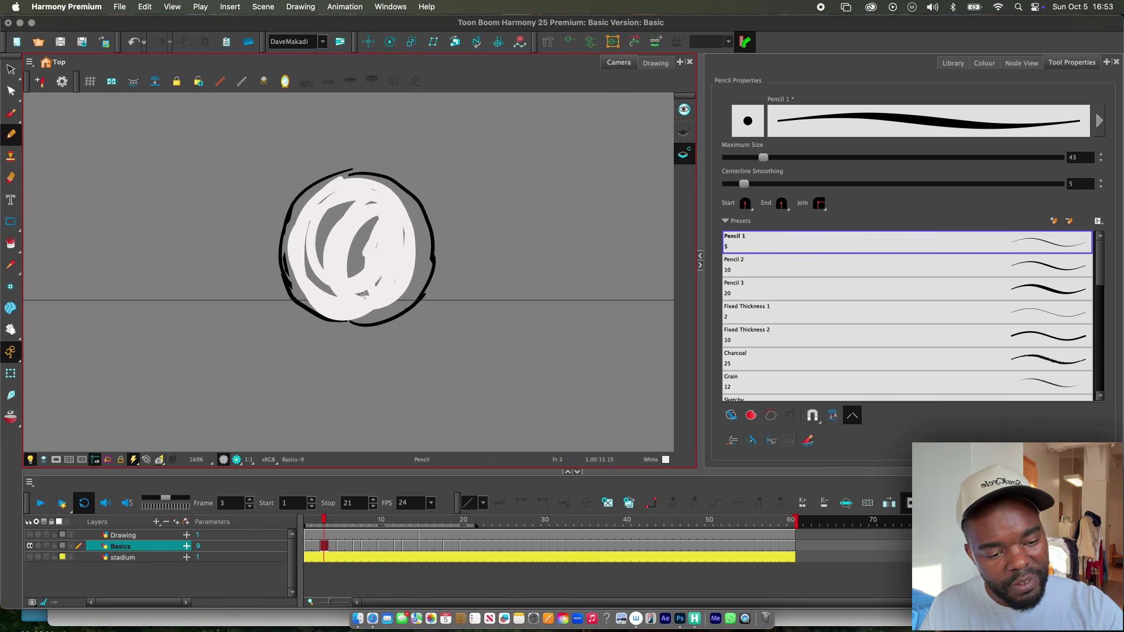
pyautogui.moveTo(379, 202)
pyautogui.mouseDown()
pyautogui.moveTo(386, 309)
pyautogui.moveTo(408, 296)
pyautogui.mouseUp()
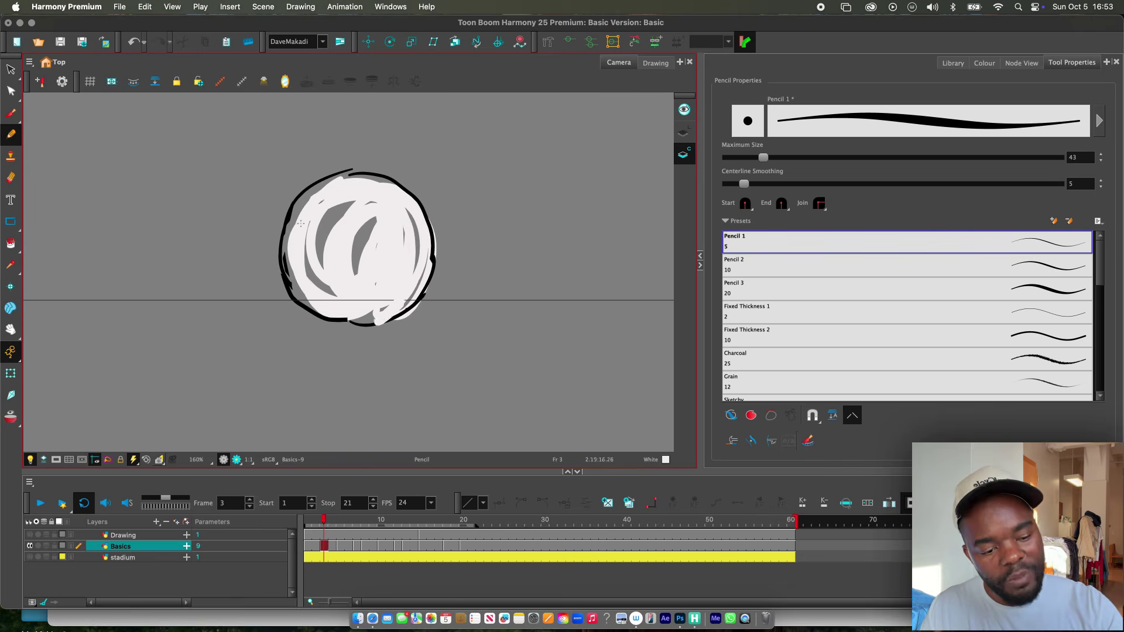
# Step: Skip past frame 5 and scribble the off-white fill inside the stretched oval at frame 7
pyautogui.press('.')
pyautogui.press('.')
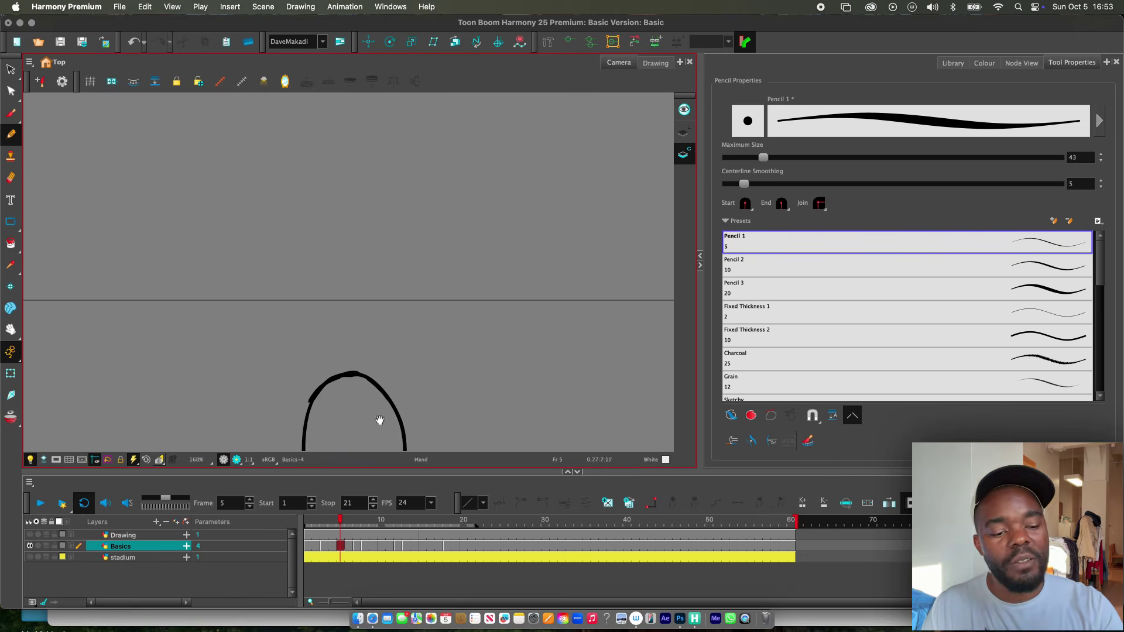
pyautogui.moveTo(379, 420)
pyautogui.mouseDown()
pyautogui.moveTo(407, 245)
pyautogui.moveTo(389, 229)
pyautogui.moveTo(379, 345)
pyautogui.moveTo(357, 243)
pyautogui.moveTo(380, 203)
pyautogui.moveTo(395, 339)
pyautogui.moveTo(372, 332)
pyautogui.moveTo(395, 378)
pyautogui.moveTo(389, 263)
pyautogui.mouseUp()
pyautogui.press('.')
pyautogui.press('.')
pyautogui.moveTo(367, 191); pyautogui.dragTo(381, 316)
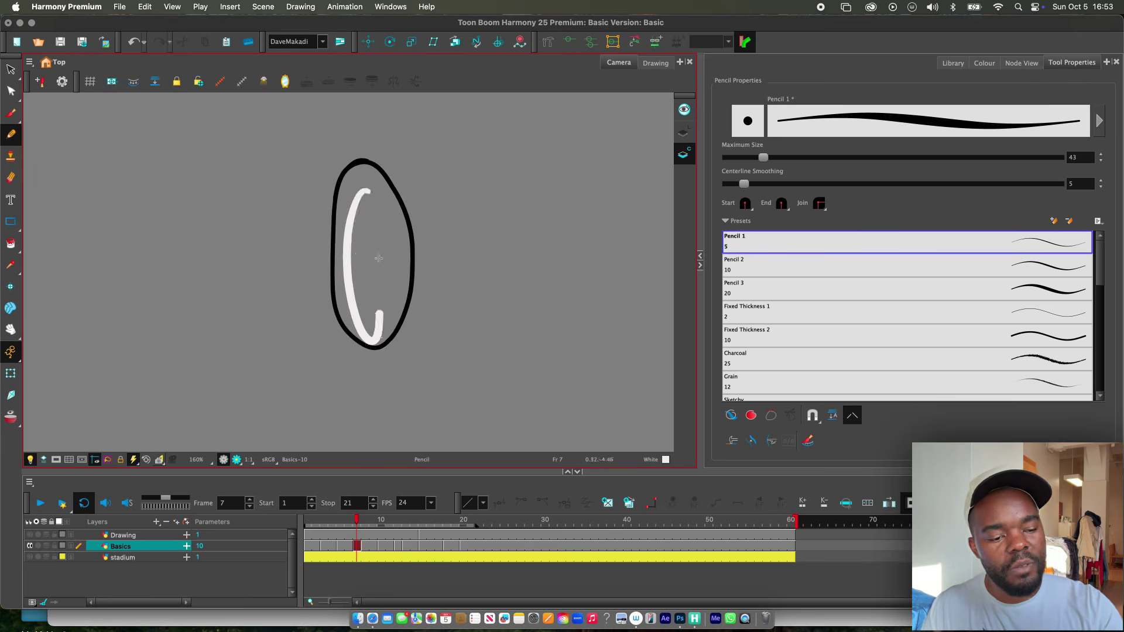
pyautogui.moveTo(379, 258)
pyautogui.mouseDown()
pyautogui.moveTo(378, 334)
pyautogui.moveTo(372, 180)
pyautogui.moveTo(387, 326)
pyautogui.moveTo(352, 182)
pyautogui.moveTo(367, 288)
pyautogui.moveTo(394, 205)
pyautogui.moveTo(378, 295)
pyautogui.mouseUp()
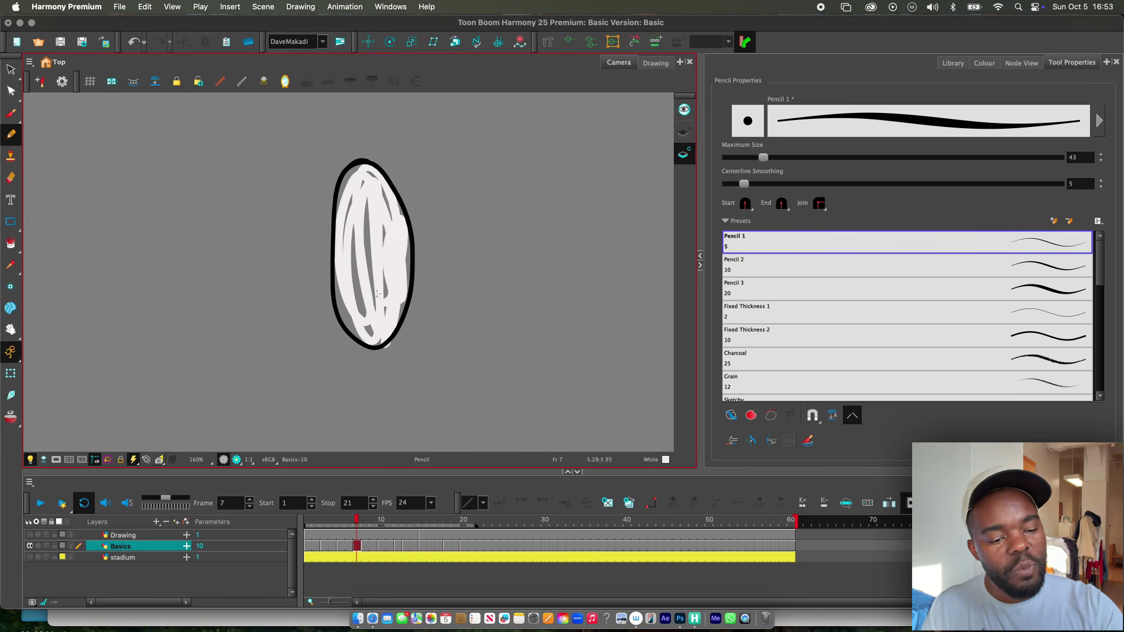
pyautogui.scroll(-1, 408, 291)
pyautogui.scroll(1, 392, 295)
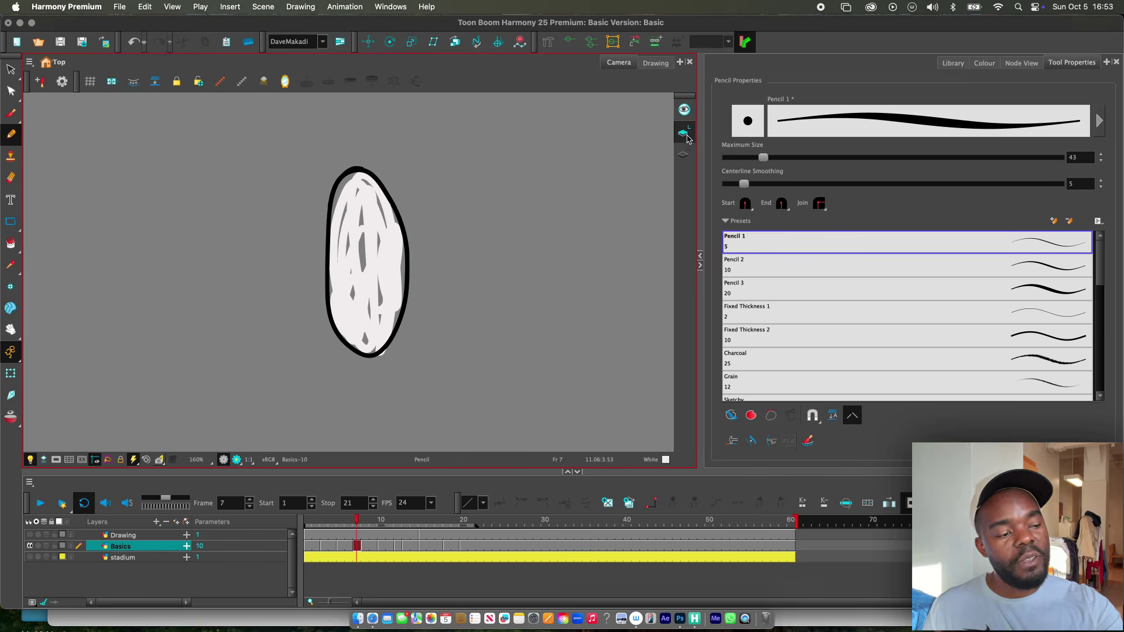
# Step: On the Line Art layer, move the frame 7 oval's black outline away from its fill, and undo the move
pyautogui.hotkey('alt', 's')
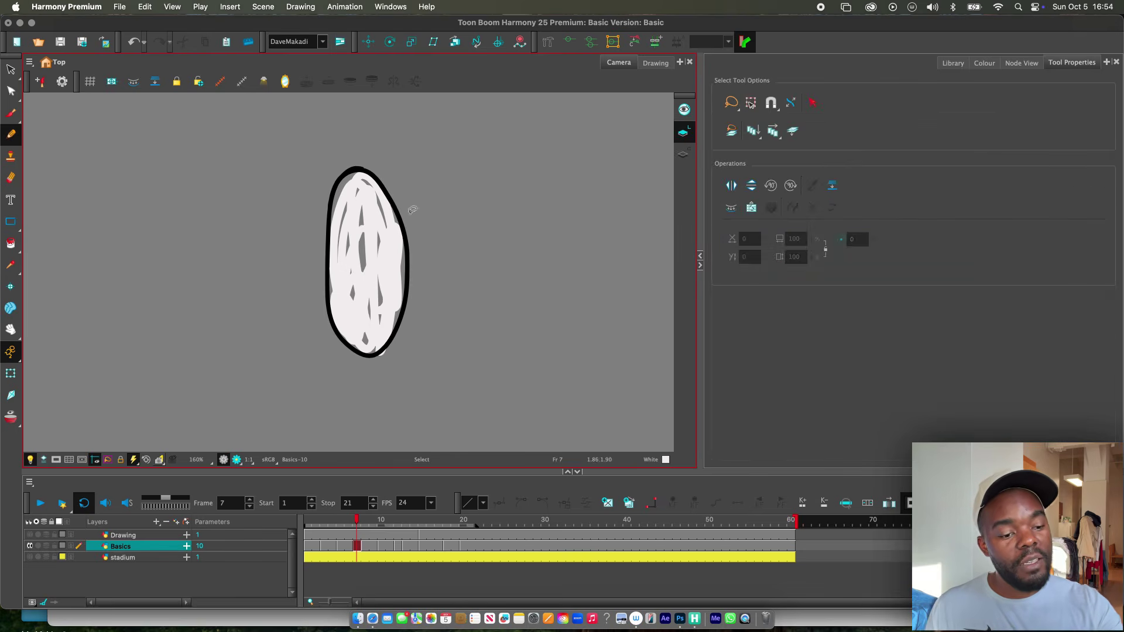
pyautogui.click(404, 306)
pyautogui.moveTo(376, 269); pyautogui.dragTo(493, 247)
pyautogui.press('super+z')
# Step: On the Colour Art layer, move the frame 7 white scribble out of its outline, and undo the move
pyautogui.click(684, 151)
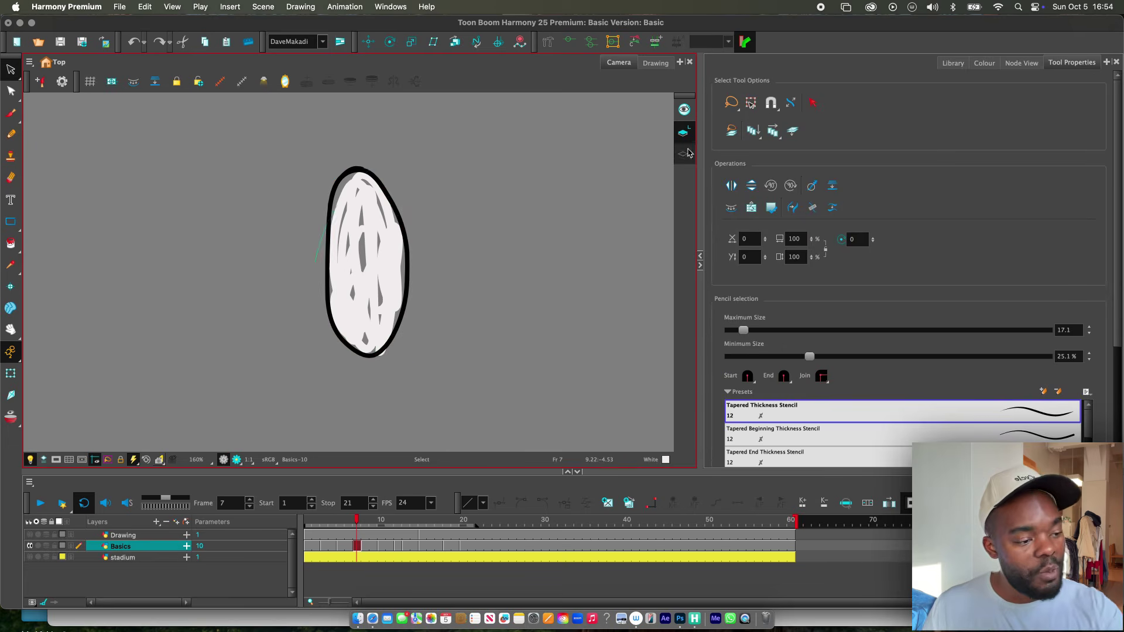
pyautogui.moveTo(447, 241); pyautogui.dragTo(490, 240)
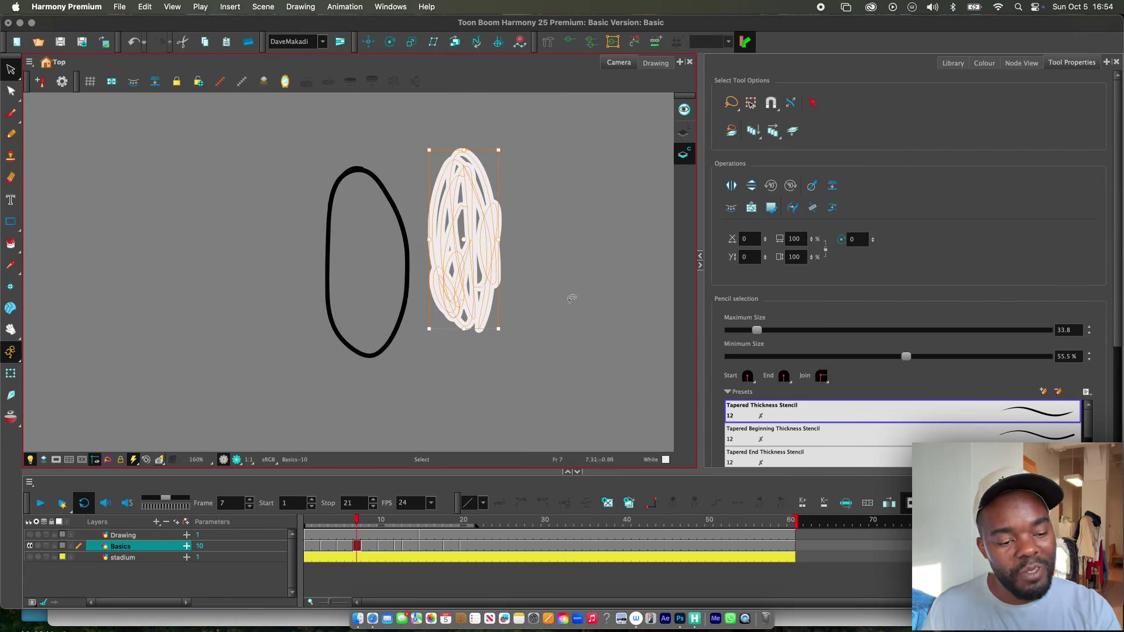
pyautogui.press('super+z')
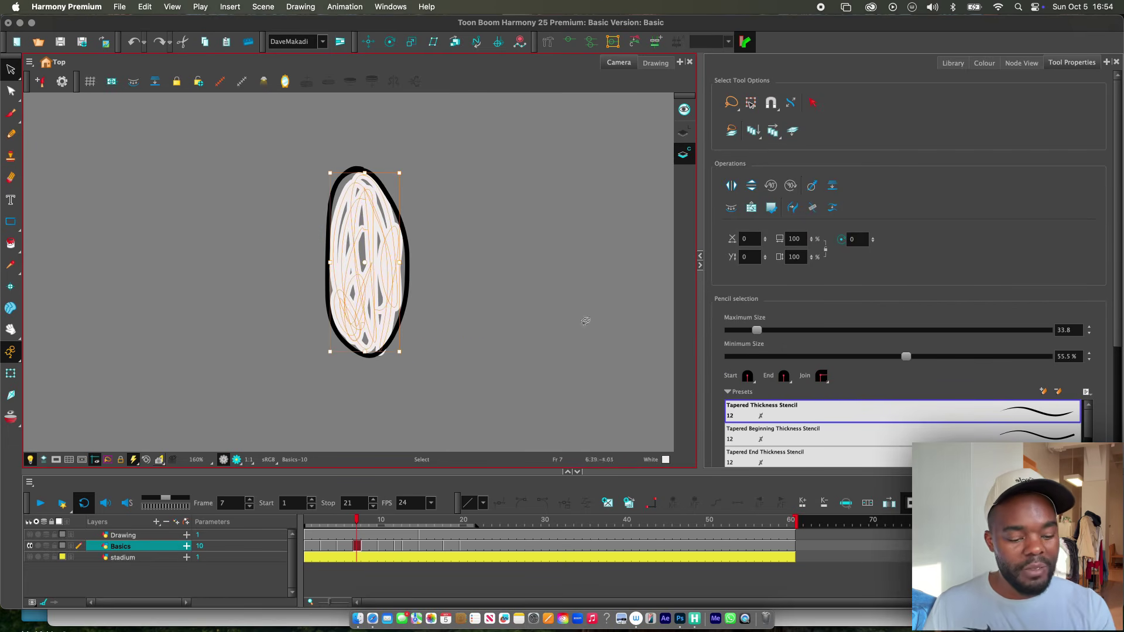
# Step: Scribble the white pencil fill inside the stretched oval's outline at frame 8
pyautogui.click(367, 548)
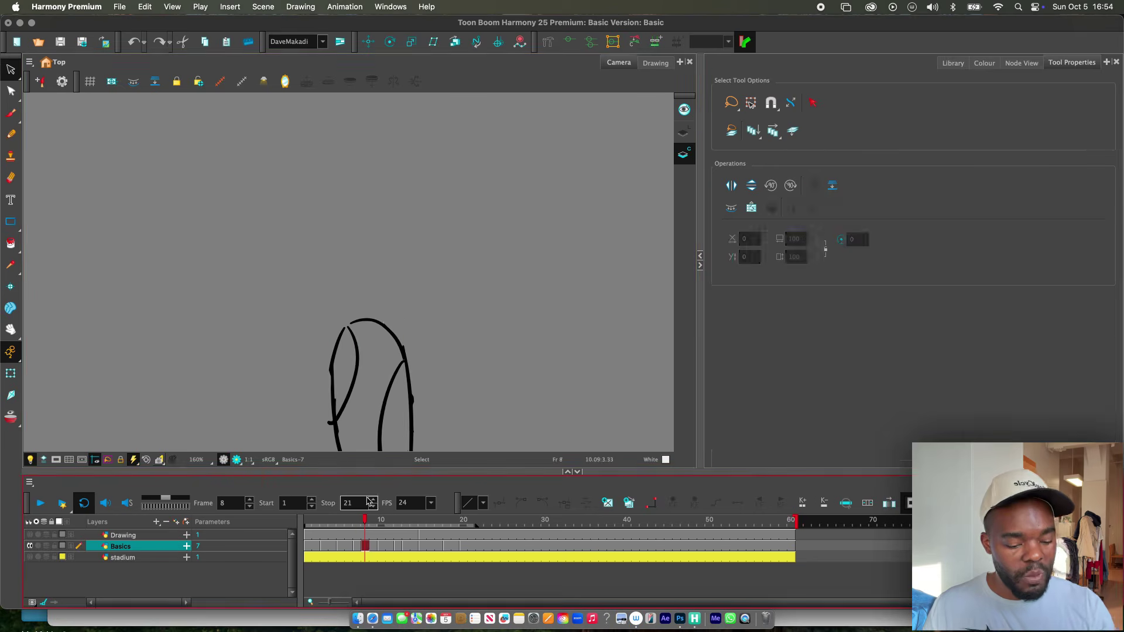
pyautogui.hotkey('alt', '/')
pyautogui.moveTo(415, 369); pyautogui.dragTo(418, 228)
pyautogui.moveTo(374, 208)
pyautogui.mouseDown()
pyautogui.moveTo(369, 323)
pyautogui.moveTo(387, 339)
pyautogui.moveTo(355, 211)
pyautogui.moveTo(359, 351)
pyautogui.moveTo(380, 198)
pyautogui.mouseUp()
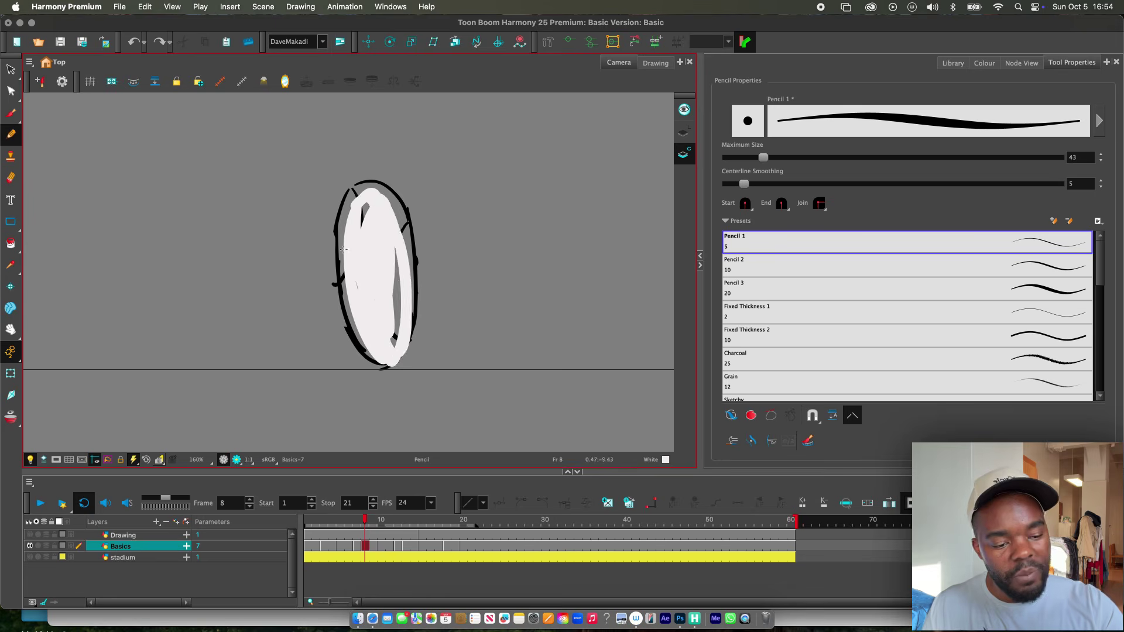
# Step: Scribble the white fill inside the squashed ball at frame 10 and the stretched oval at frame 12
pyautogui.press('.')
pyautogui.press('.')
pyautogui.moveTo(375, 322)
pyautogui.mouseDown()
pyautogui.moveTo(342, 340)
pyautogui.moveTo(323, 331)
pyautogui.moveTo(395, 350)
pyautogui.moveTo(429, 316)
pyautogui.mouseUp()
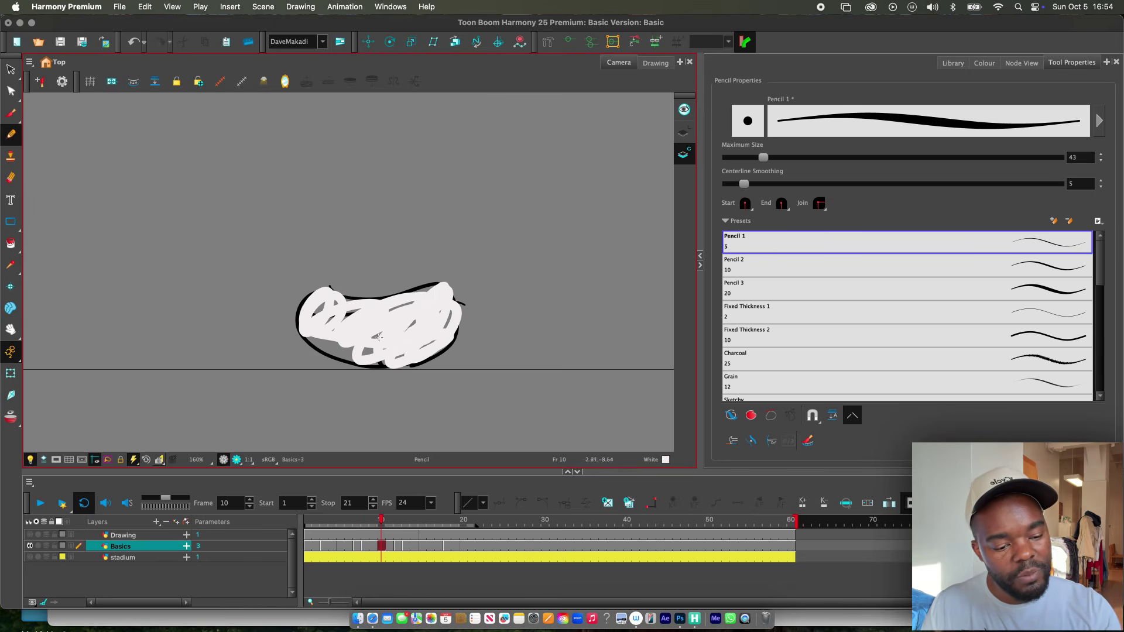
pyautogui.press('.')
pyautogui.press('.')
pyautogui.moveTo(349, 281)
pyautogui.mouseDown()
pyautogui.moveTo(369, 351)
pyautogui.moveTo(367, 232)
pyautogui.moveTo(374, 339)
pyautogui.mouseUp()
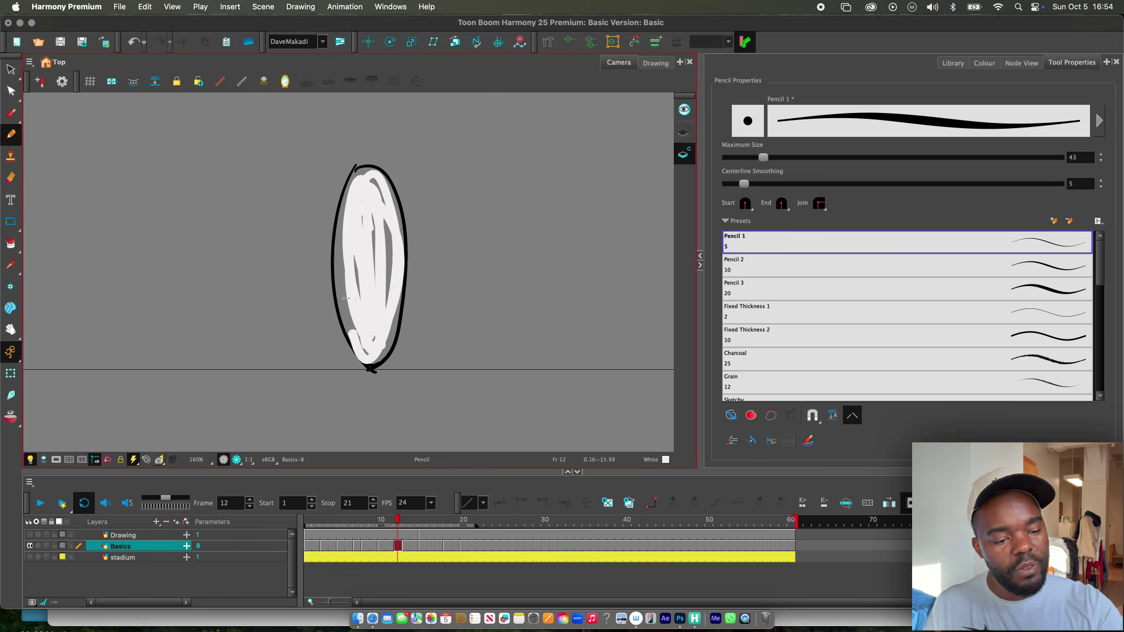
# Step: Scribble the white fill inside the stretched oval at frame 13 and the rising oval at frame 15
pyautogui.press('.')
pyautogui.scroll(5, 371, 321)
pyautogui.moveTo(367, 261)
pyautogui.mouseDown()
pyautogui.moveTo(383, 346)
pyautogui.moveTo(360, 282)
pyautogui.moveTo(349, 378)
pyautogui.moveTo(380, 408)
pyautogui.moveTo(443, 342)
pyautogui.mouseUp()
pyautogui.hotkey('shift', 'z')
pyautogui.moveTo(403, 270); pyautogui.dragTo(394, 363)
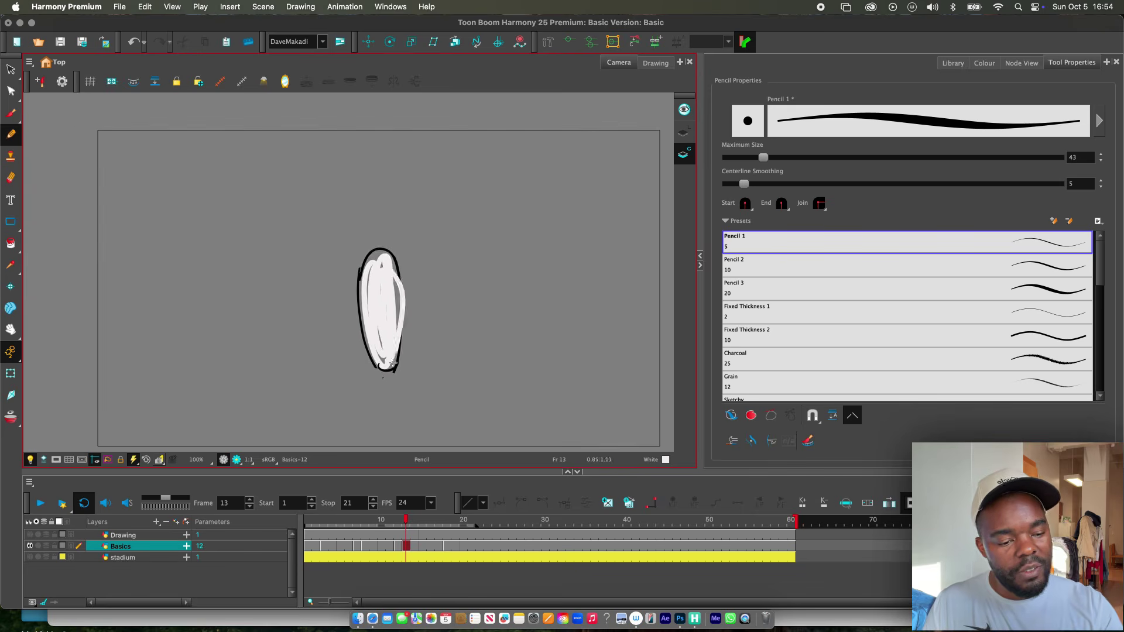
pyautogui.press('.')
pyautogui.press('.')
pyautogui.moveTo(376, 201); pyautogui.dragTo(374, 240)
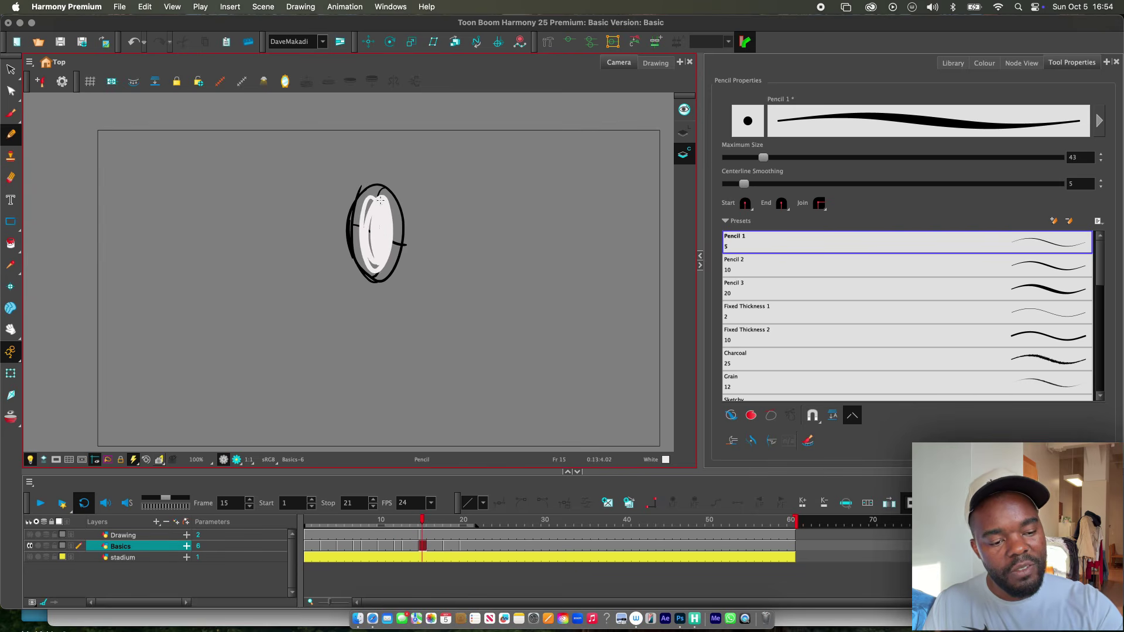
# Step: Scribble the white fill inside the rounder ball outline at frame 18
pyautogui.press('.')
pyautogui.press('.')
pyautogui.press('.')
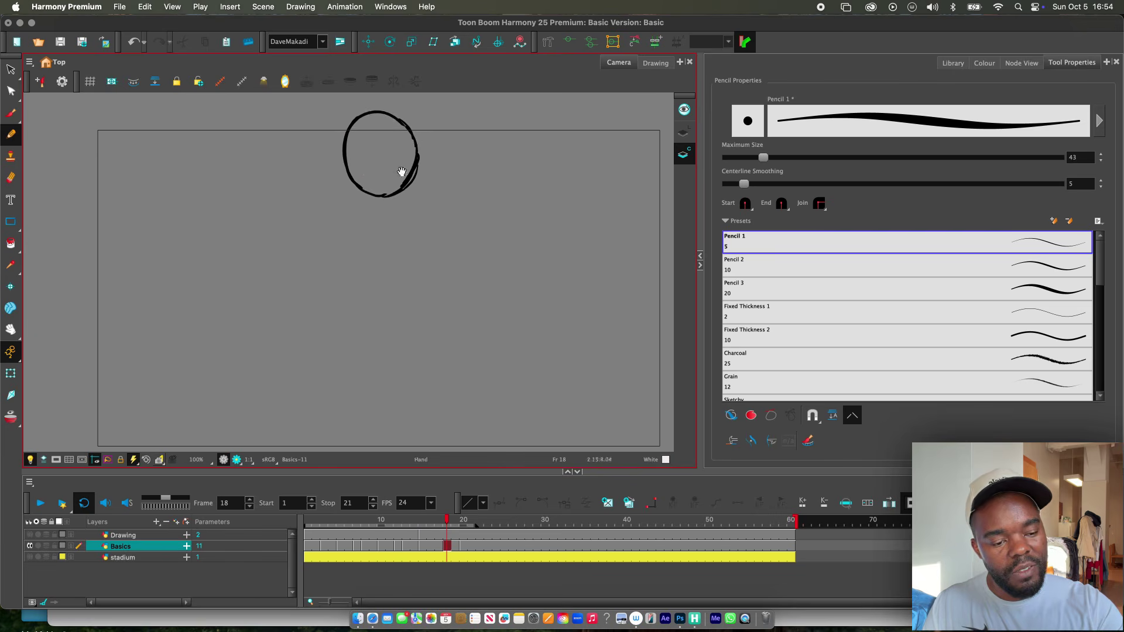
pyautogui.scroll(2, 402, 170)
pyautogui.moveTo(370, 211)
pyautogui.mouseDown()
pyautogui.moveTo(395, 203)
pyautogui.moveTo(394, 215)
pyautogui.moveTo(363, 207)
pyautogui.moveTo(383, 231)
pyautogui.mouseUp()
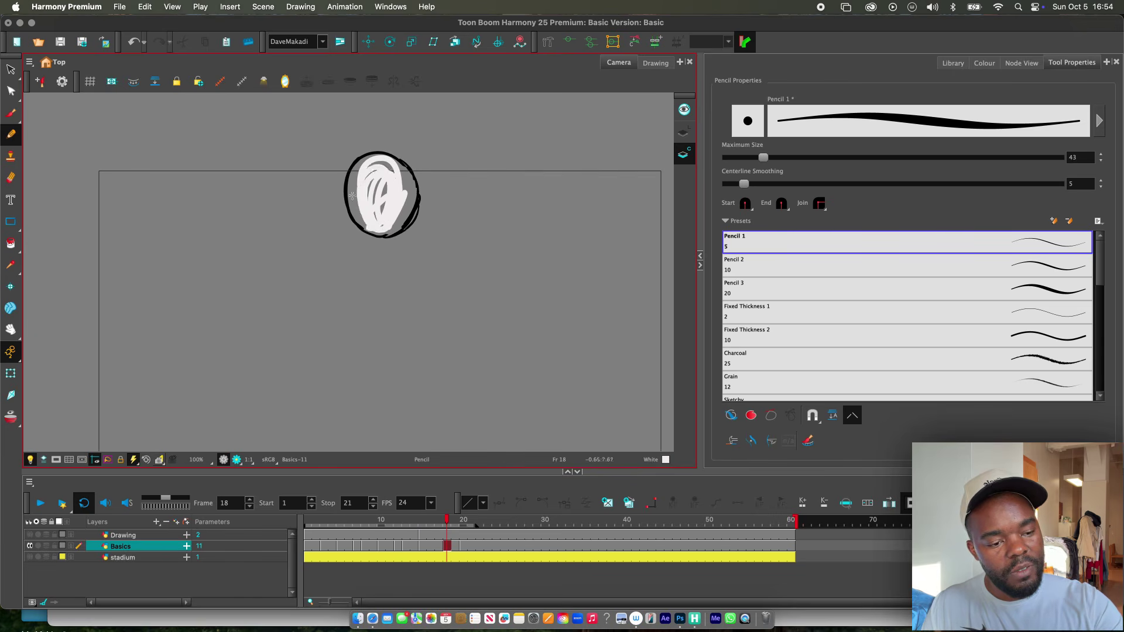
# Step: Scribble the white fill inside the round ball outline above the camera frame at frame 20
pyautogui.press('.')
pyautogui.press('.')
pyautogui.moveTo(381, 113)
pyautogui.mouseDown()
pyautogui.moveTo(399, 143)
pyautogui.moveTo(361, 156)
pyautogui.mouseUp()
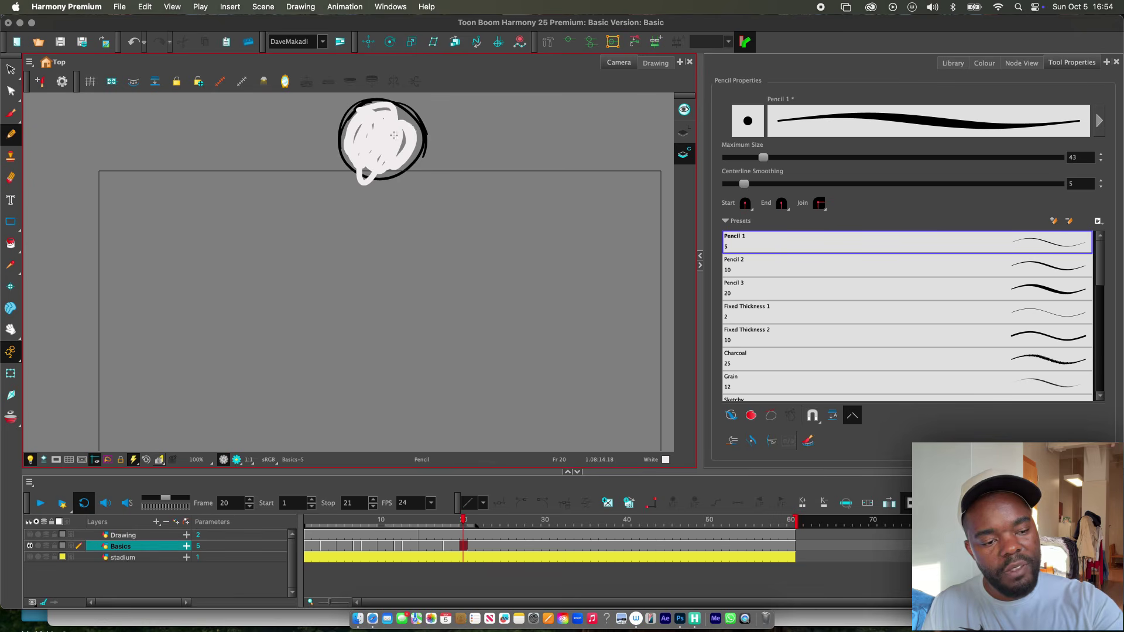
pyautogui.scroll(-3, 410, 205)
pyautogui.scroll(3, 455, 269)
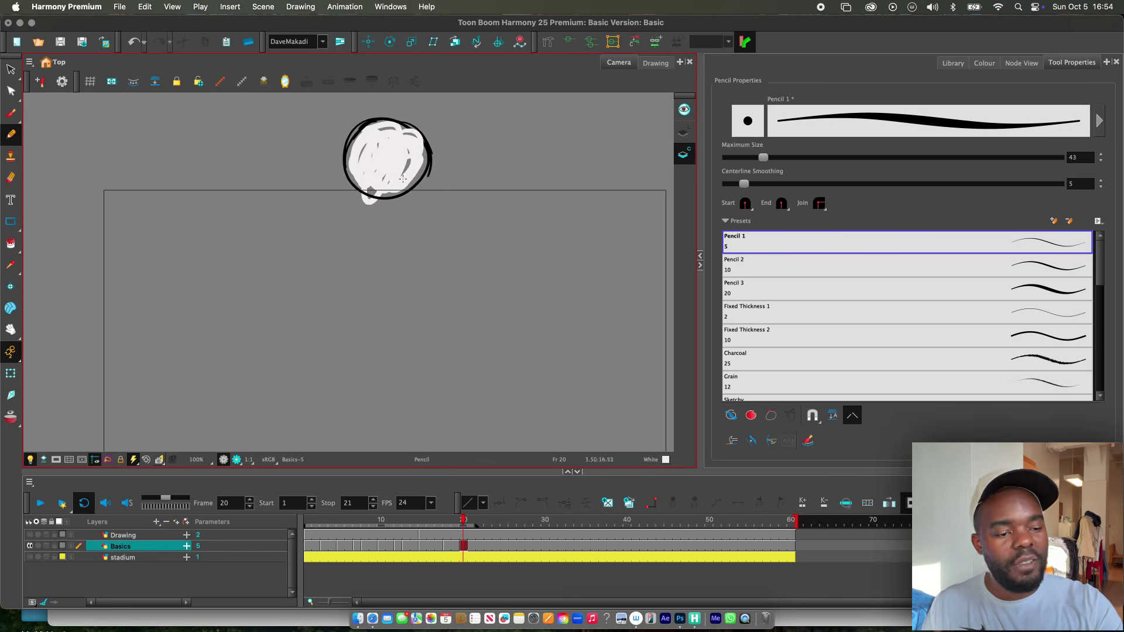
# Step: Play back the filled bouncing-ball animation with the whole camera frame in view, check frames 1 and 10, and stop playback
pyautogui.scroll(-2, 403, 178)
pyautogui.scroll(-2, 463, 357)
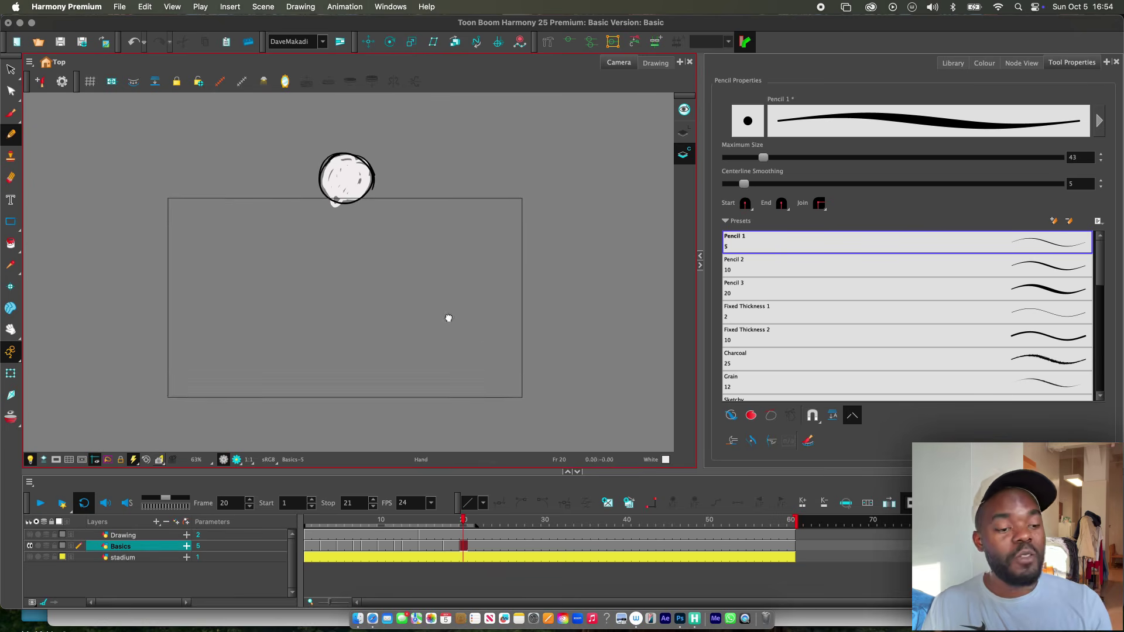
pyautogui.press('Return')
pyautogui.press('Return')
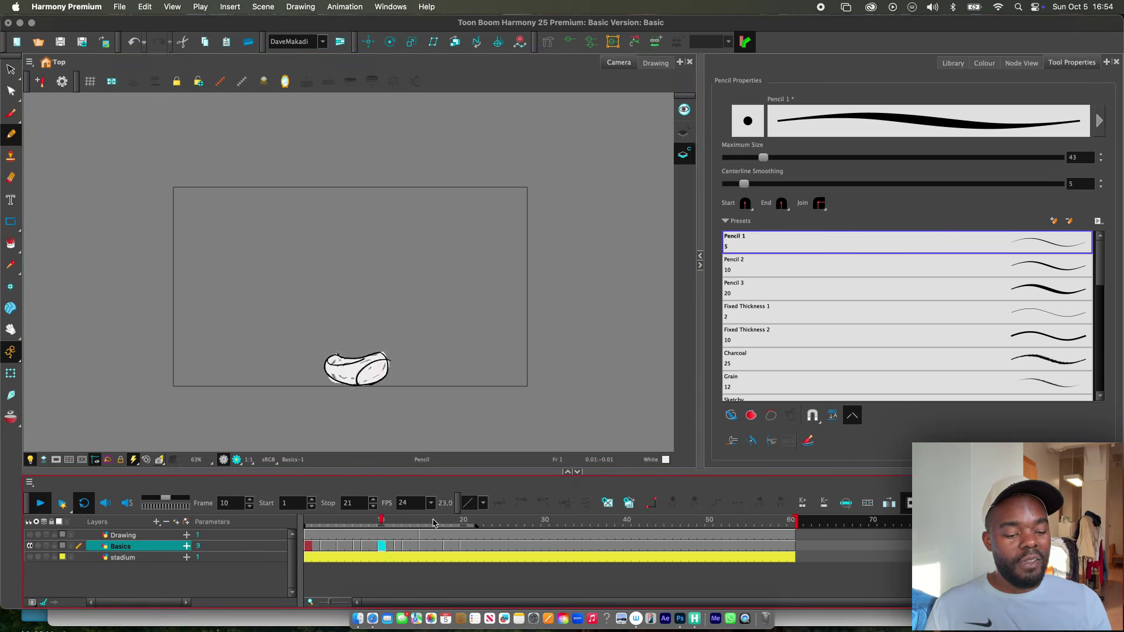
pyautogui.click(315, 534)
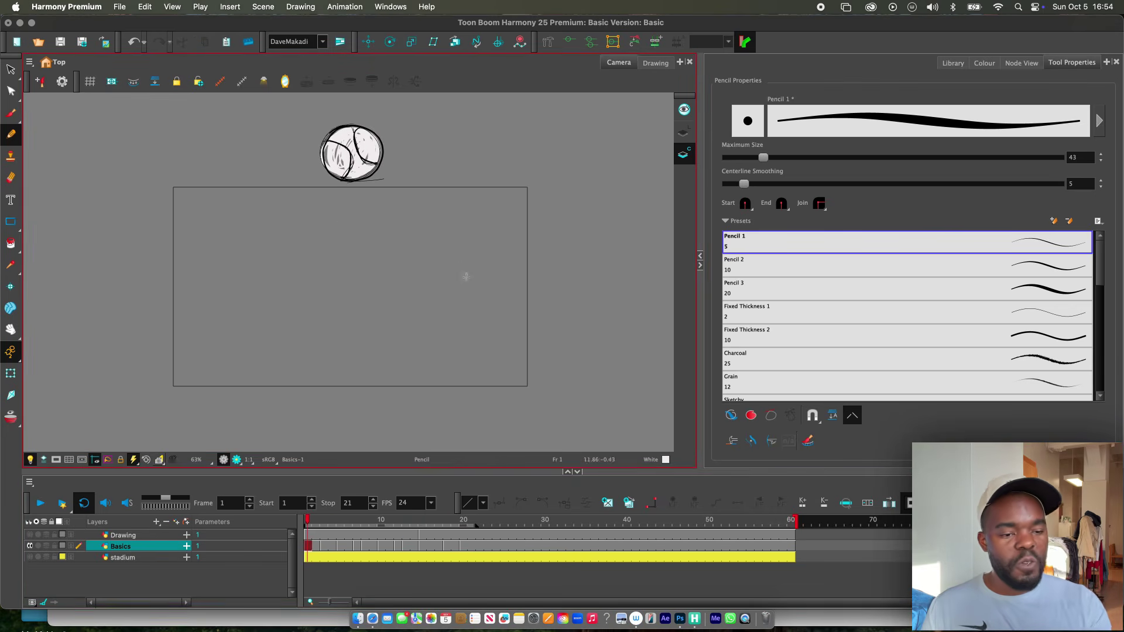
pyautogui.moveTo(464, 276); pyautogui.dragTo(454, 258)
pyautogui.press('Return')
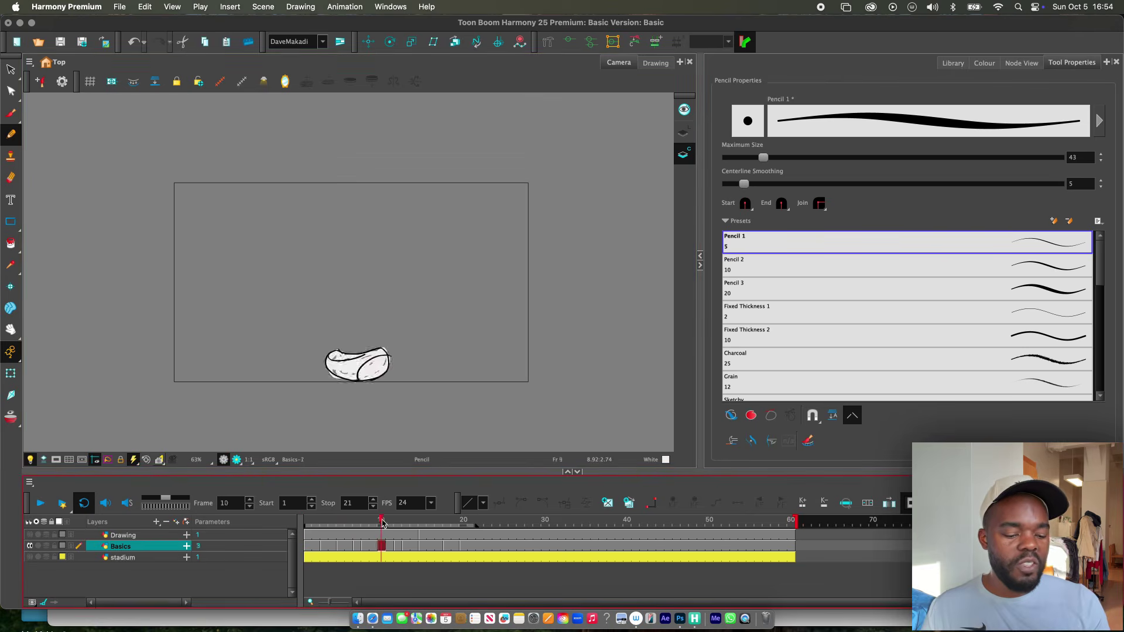
pyautogui.click(39, 505)
pyautogui.click(39, 505)
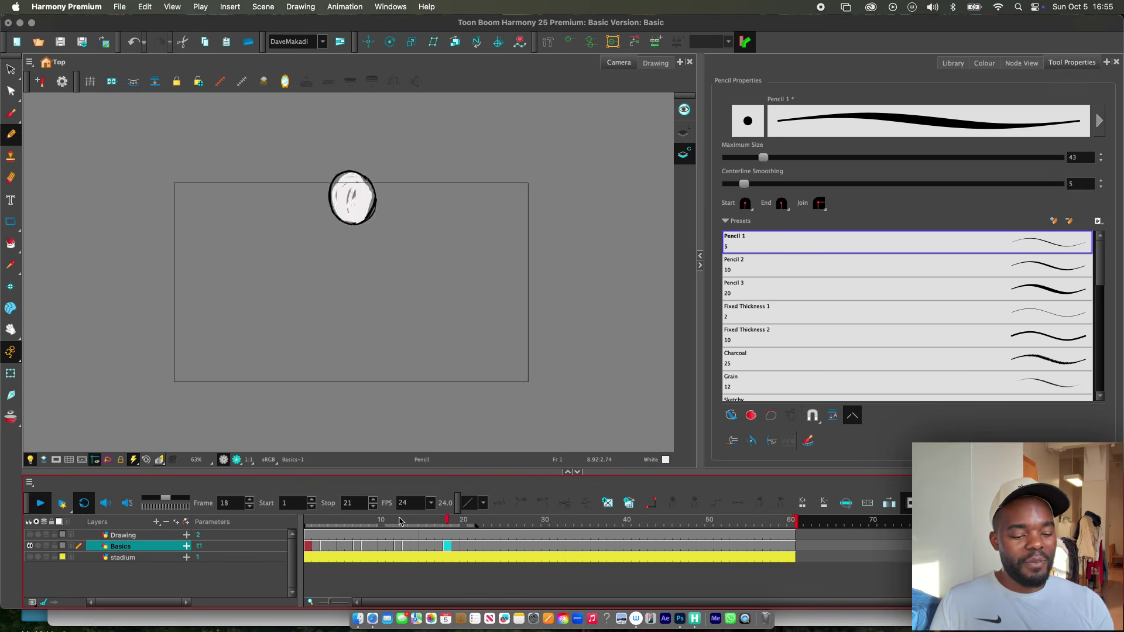
pyautogui.press('Return')
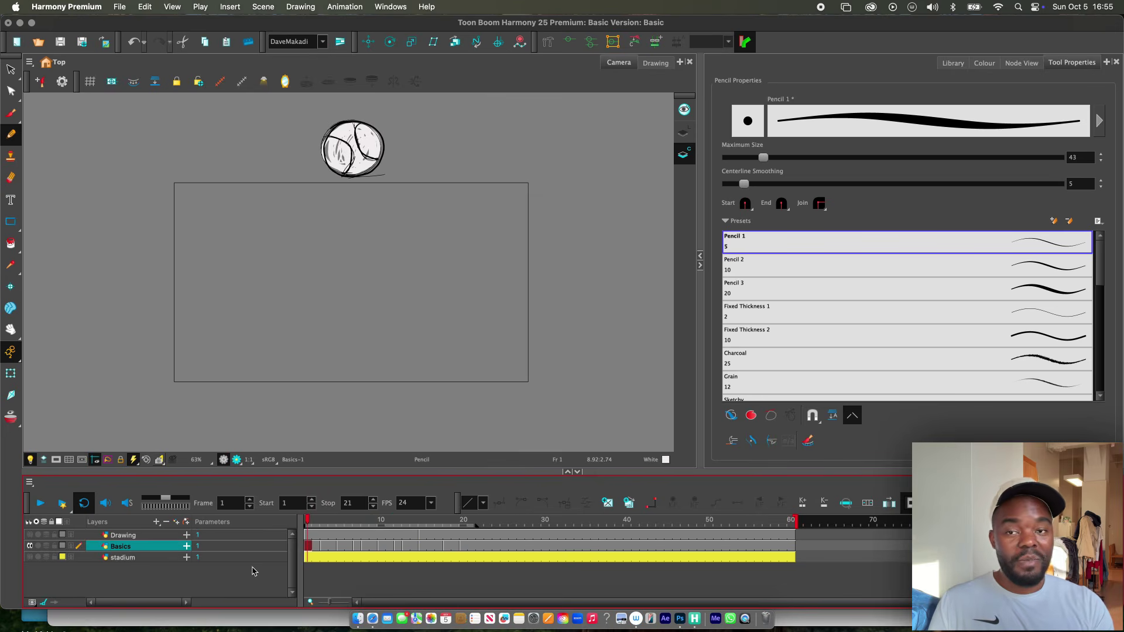